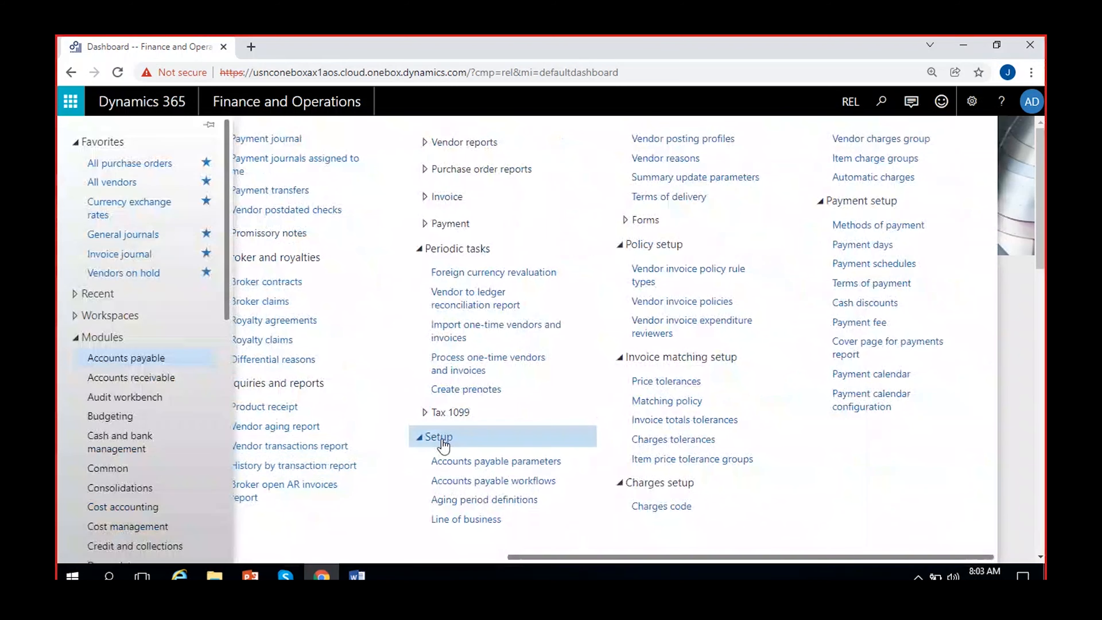
# Step: Open the Accounts payable parameters and review the Invoice validation settings
pyautogui.click(459, 461)
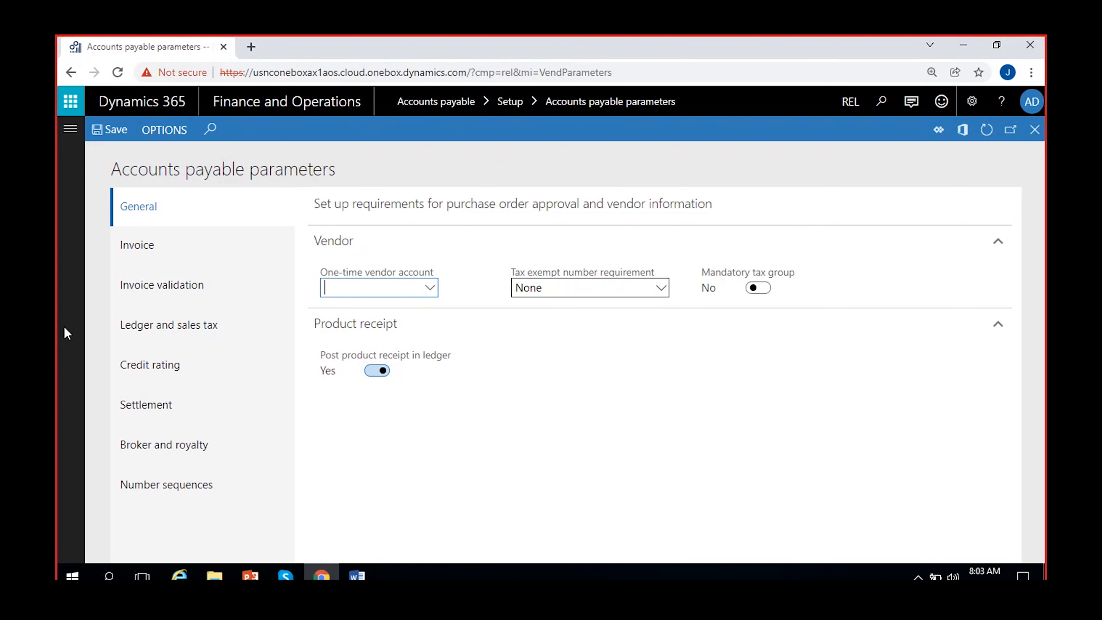
pyautogui.click(164, 287)
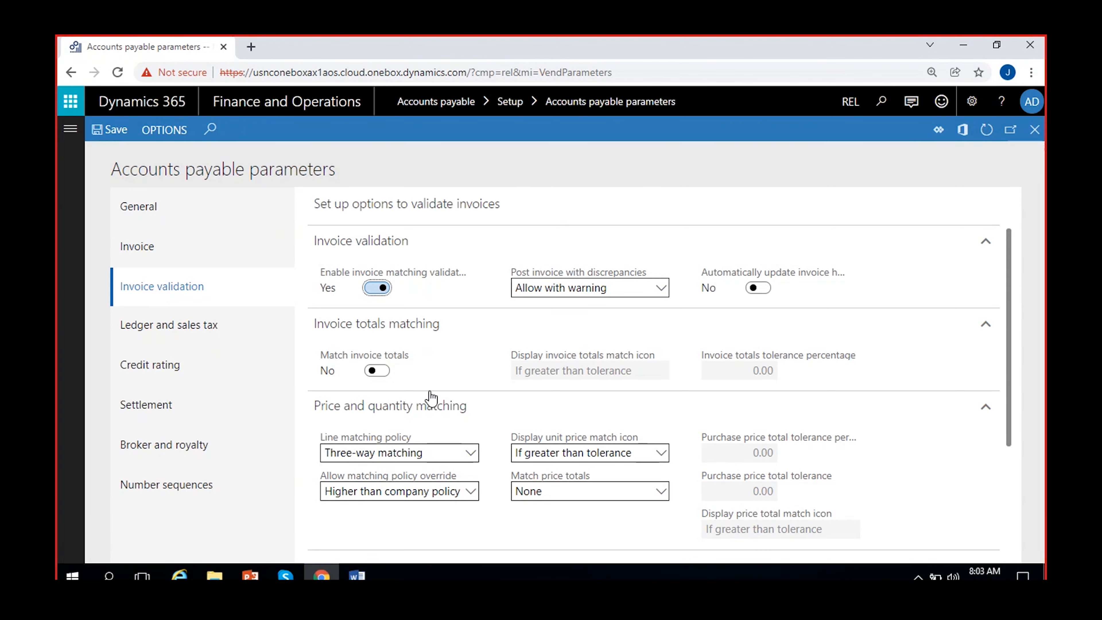
pyautogui.scroll(-3, 429, 391)
pyautogui.scroll(3, 429, 391)
pyautogui.moveTo(420, 271)
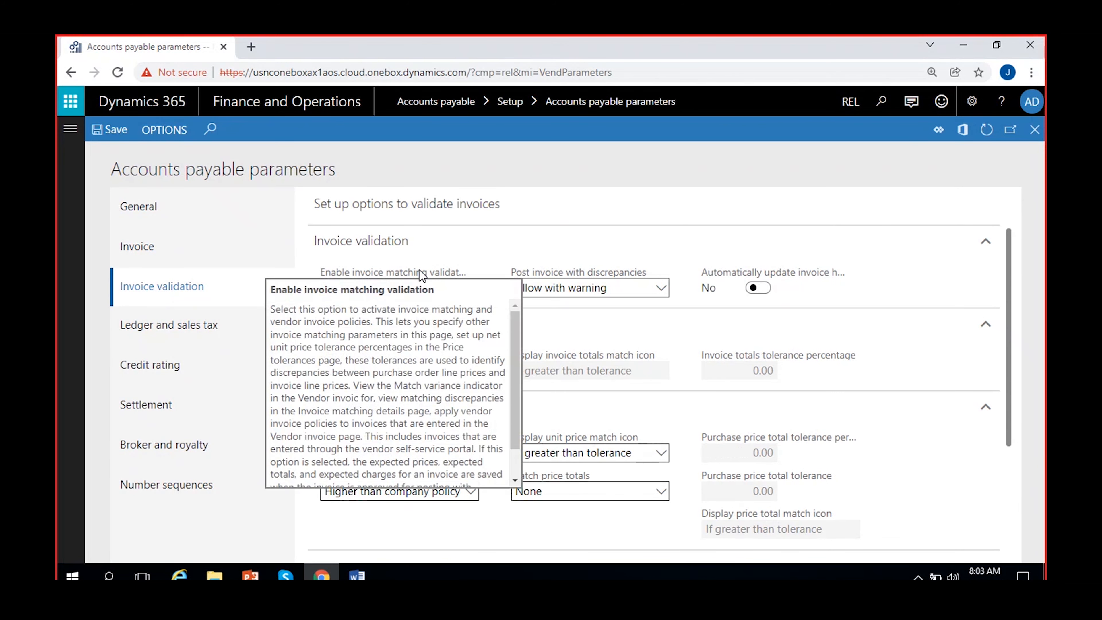
# Step: Disable invoice matching validation, examine how the dependent matching options respond, and enable it again
pyautogui.click(377, 287)
pyautogui.click(366, 287)
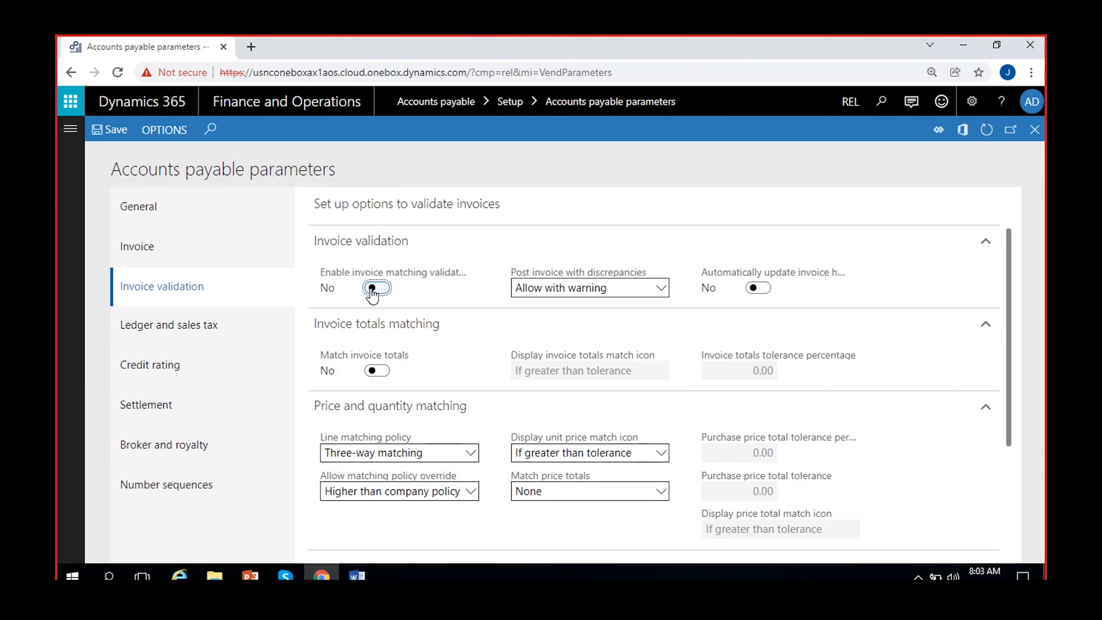
pyautogui.scroll(-3, 454, 443)
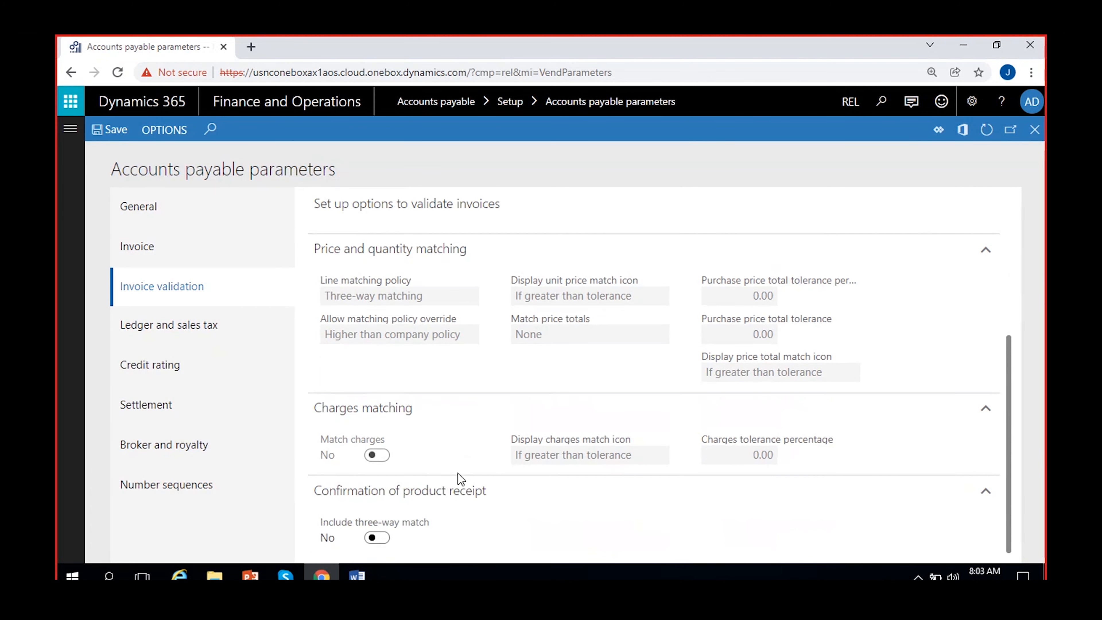
pyautogui.scroll(3, 417, 450)
pyautogui.doubleClick(380, 473)
pyautogui.scroll(-3, 436, 483)
pyautogui.click(440, 464)
pyautogui.scroll(3, 437, 423)
pyautogui.click(377, 288)
pyautogui.moveTo(433, 271)
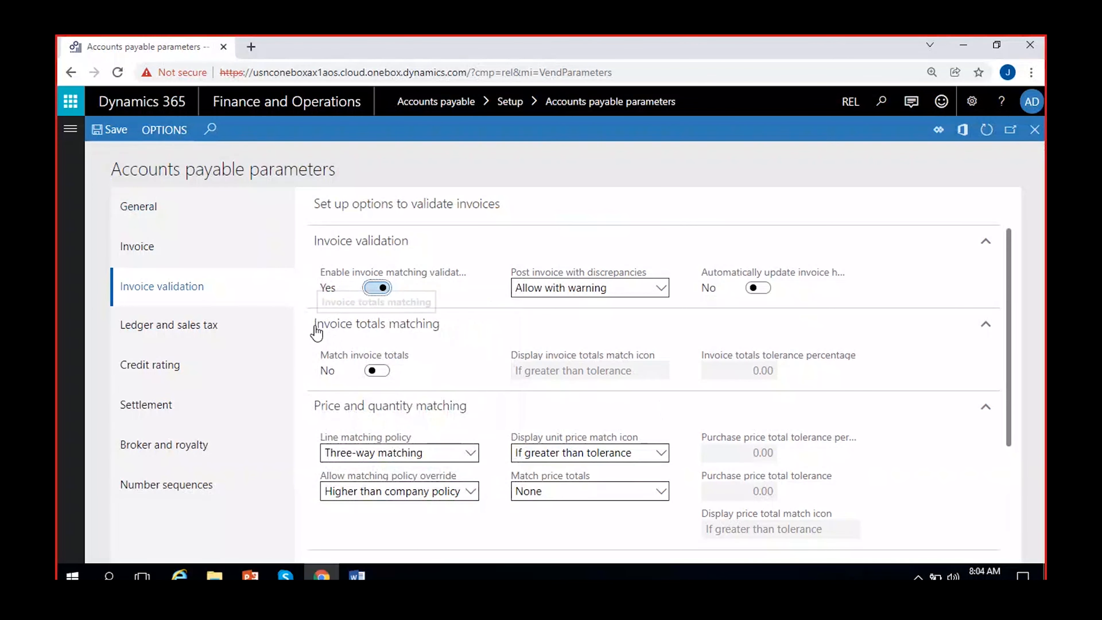
# Step: Try the Not required option for the line matching policy and restore Three-way matching
pyautogui.scroll(-2, 453, 330)
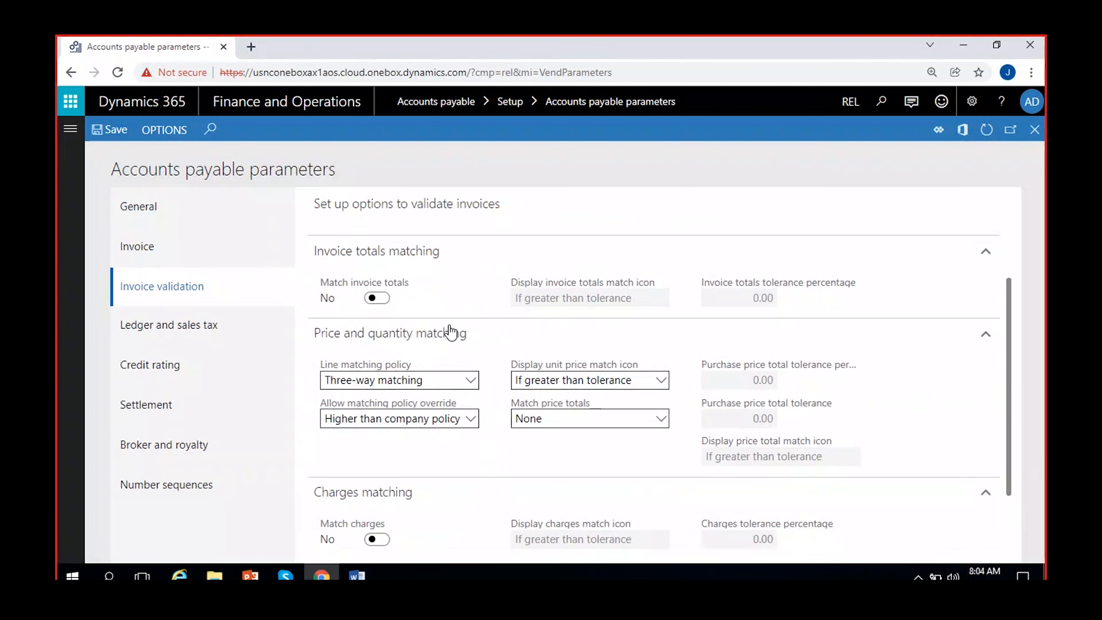
pyautogui.scroll(-2, 487, 345)
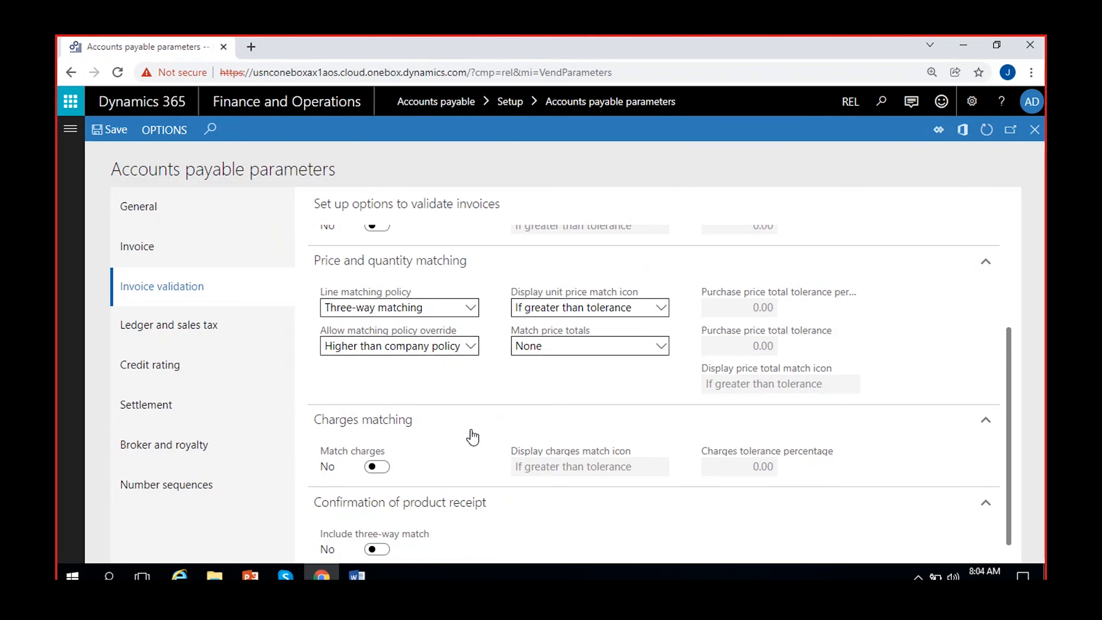
pyautogui.scroll(2, 472, 436)
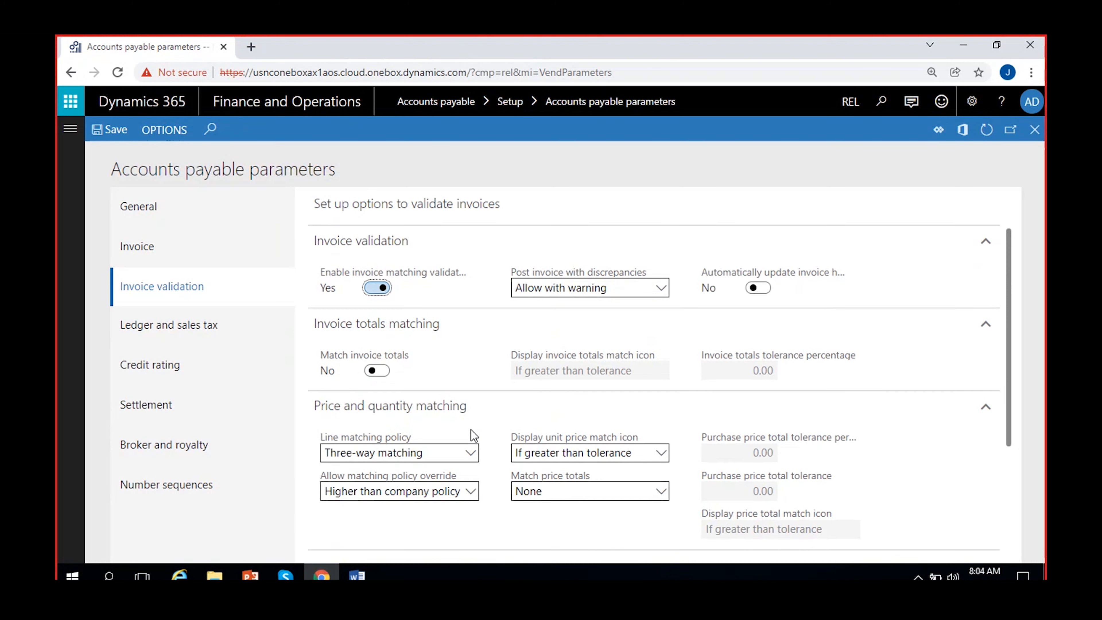
pyautogui.click(468, 454)
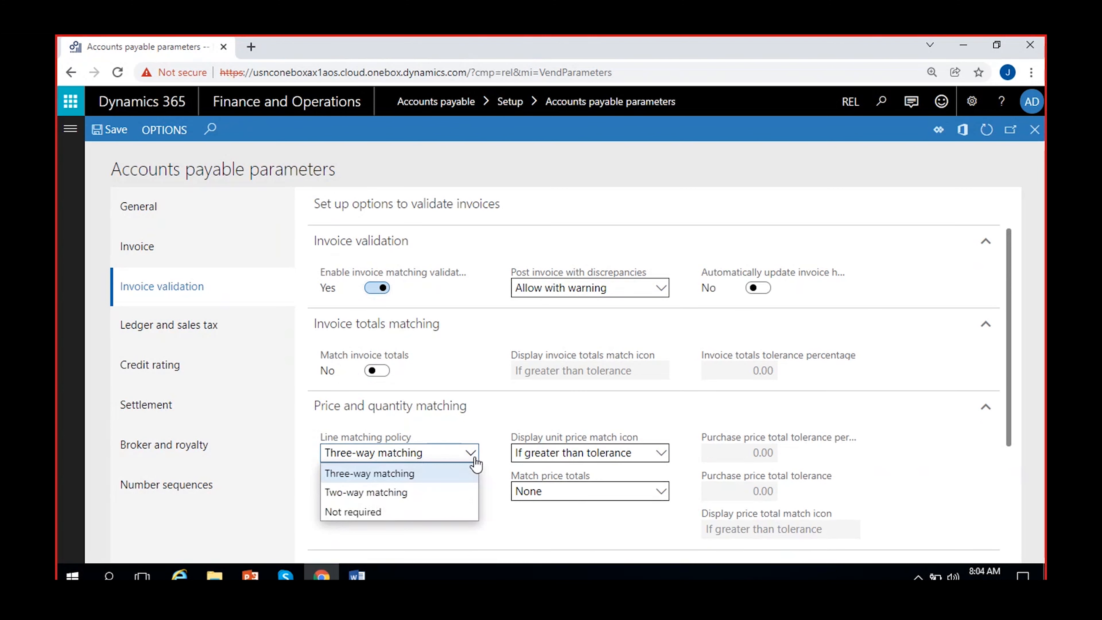
pyautogui.click(376, 510)
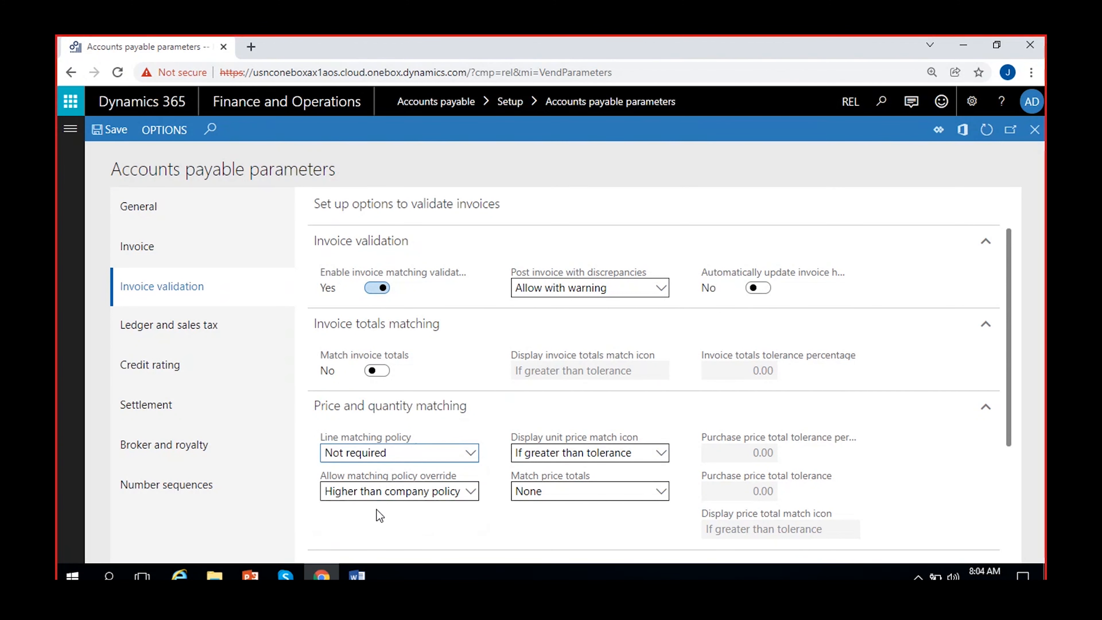
pyautogui.click(468, 453)
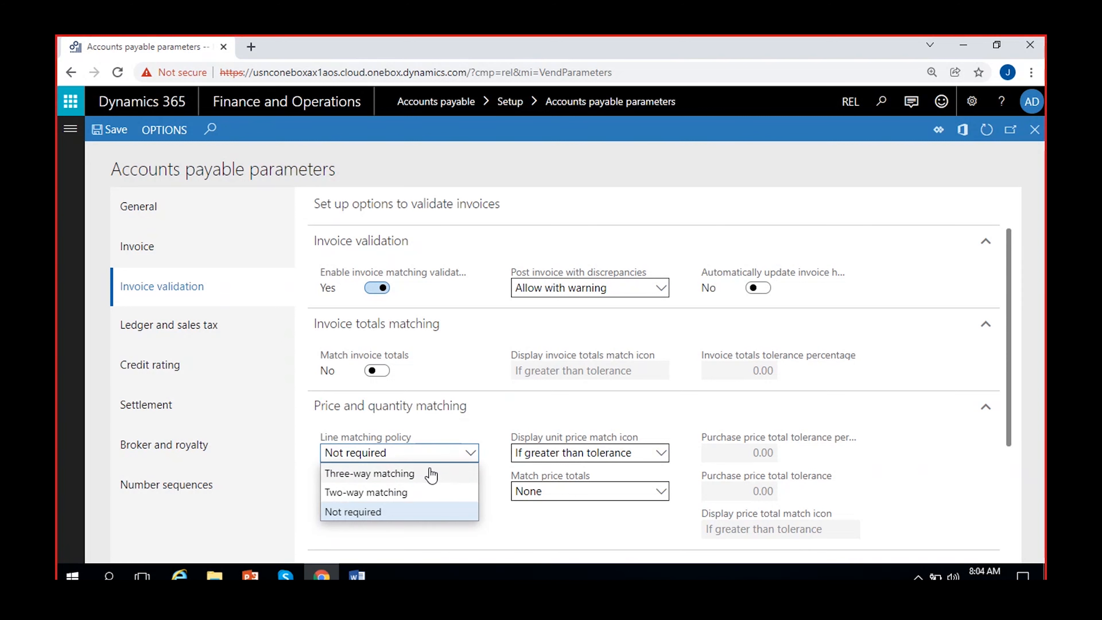
pyautogui.click(438, 474)
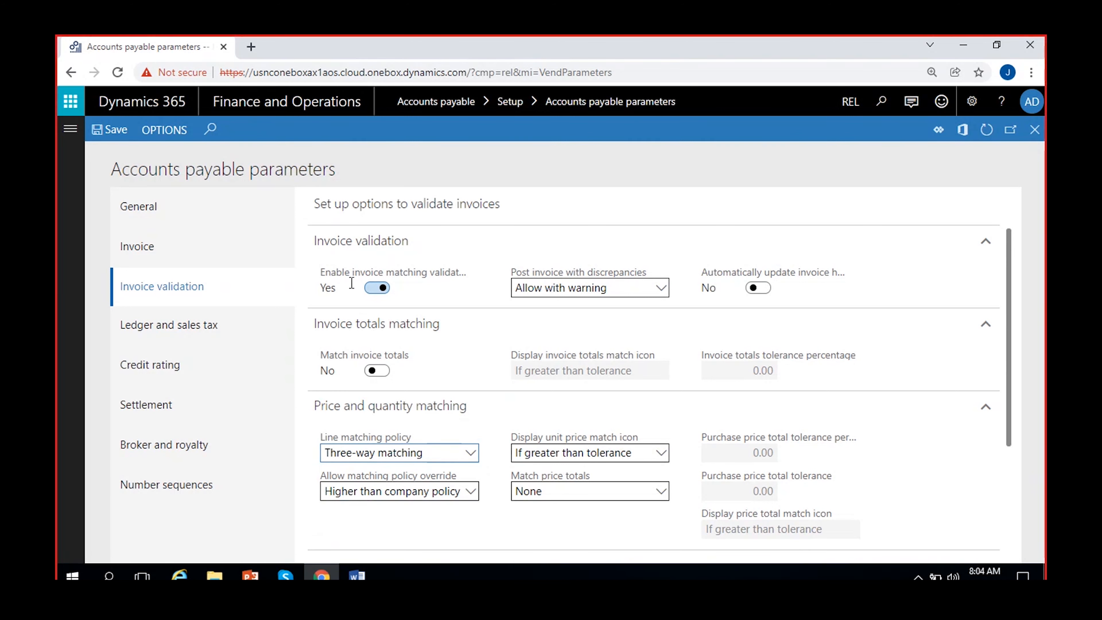
# Step: Set Post invoice with discrepancies to Require approval in the invoice validation settings
pyautogui.moveTo(349, 274)
pyautogui.click(662, 289)
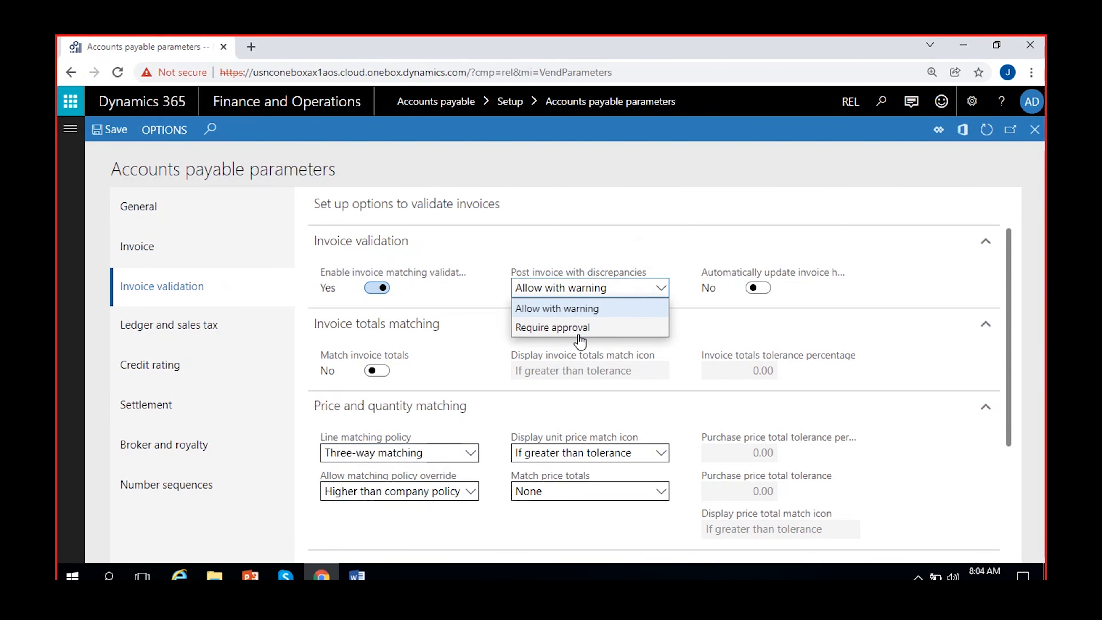
pyautogui.click(572, 309)
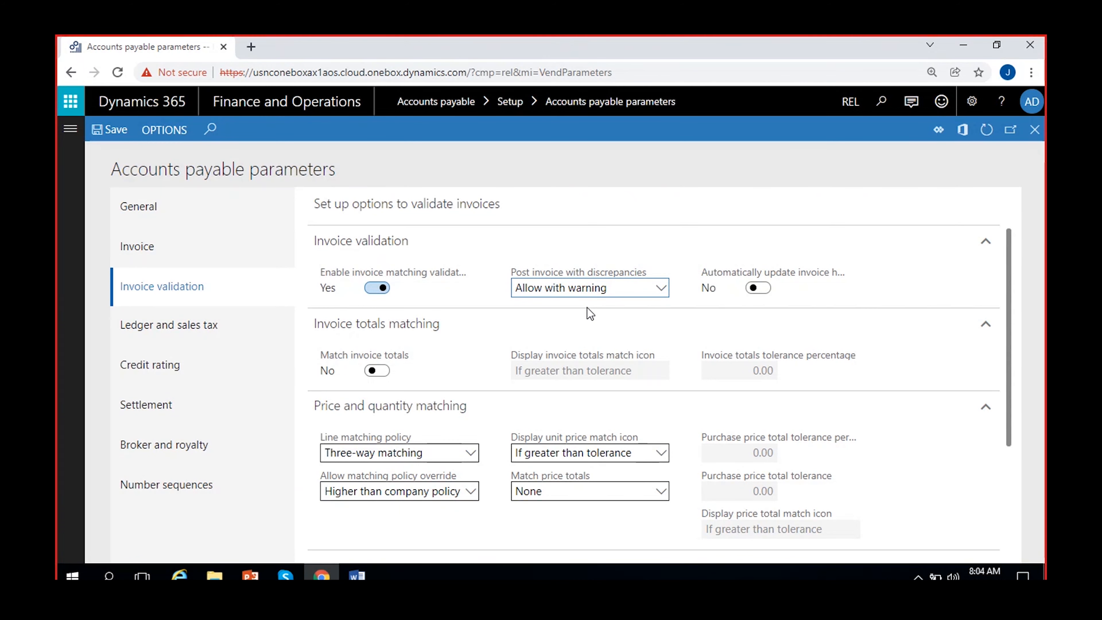
pyautogui.click(661, 287)
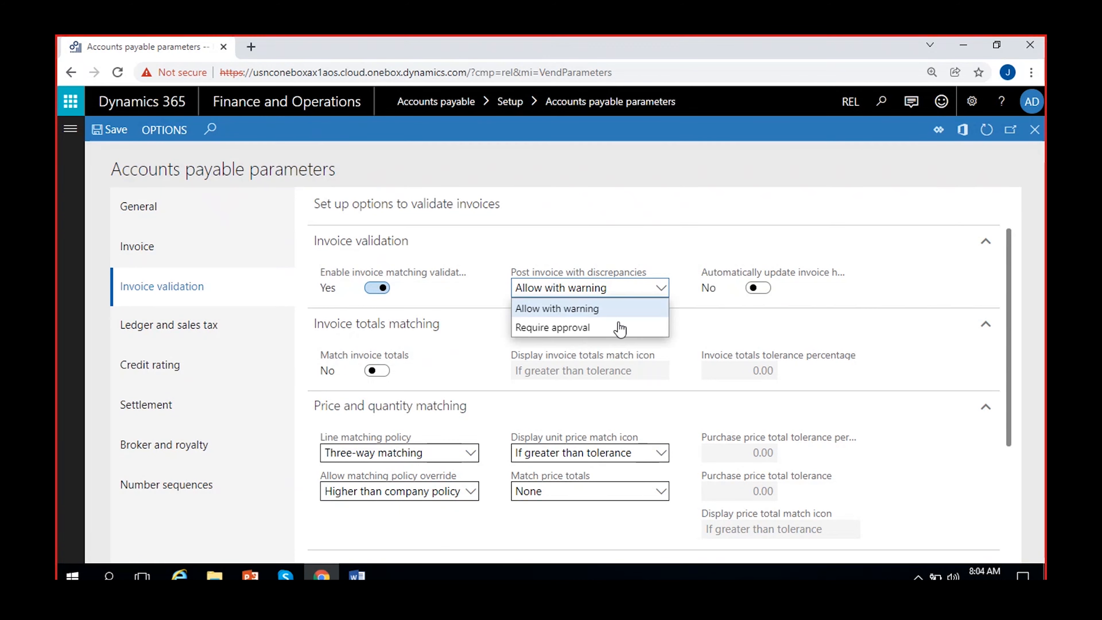
pyautogui.click(564, 327)
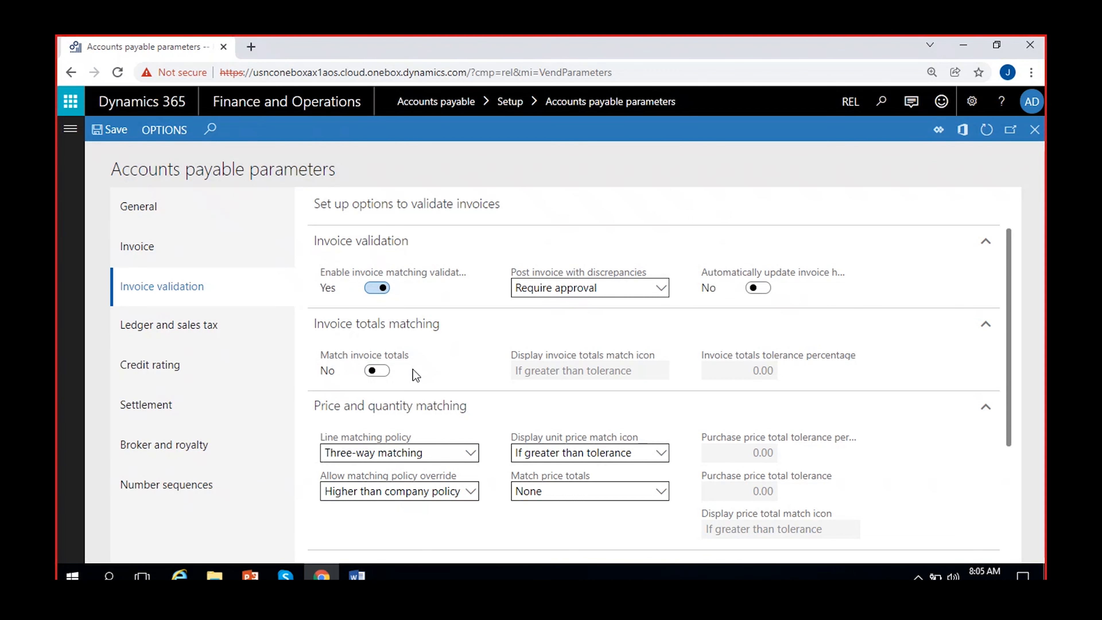
# Step: Enable Match invoice totals and look over the available display options for its match icon
pyautogui.scroll(-3, 412, 369)
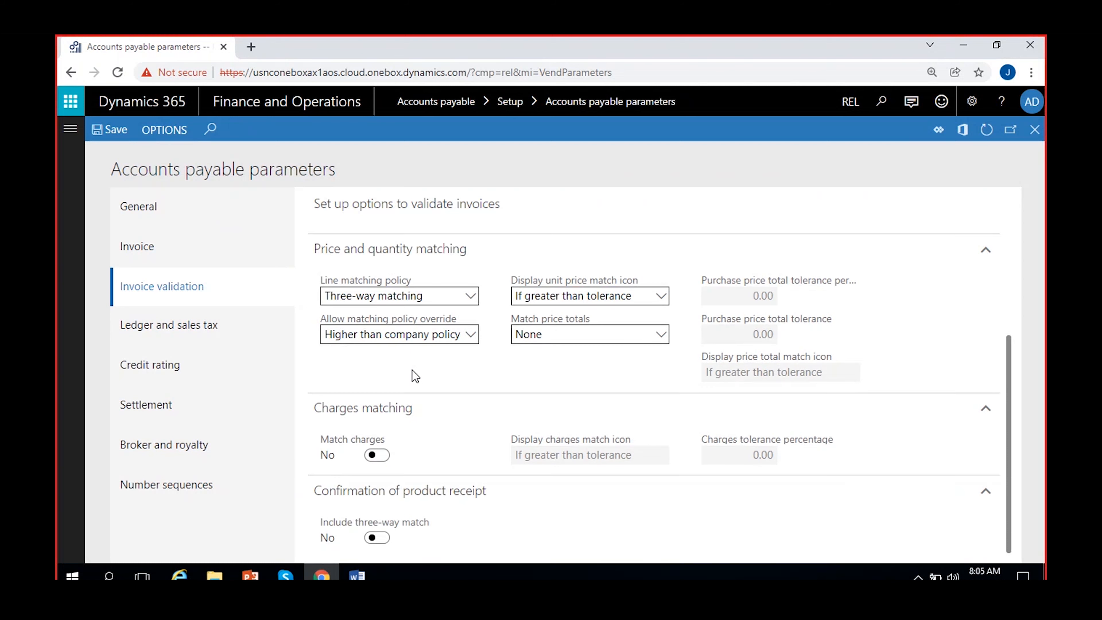
pyautogui.scroll(3, 398, 434)
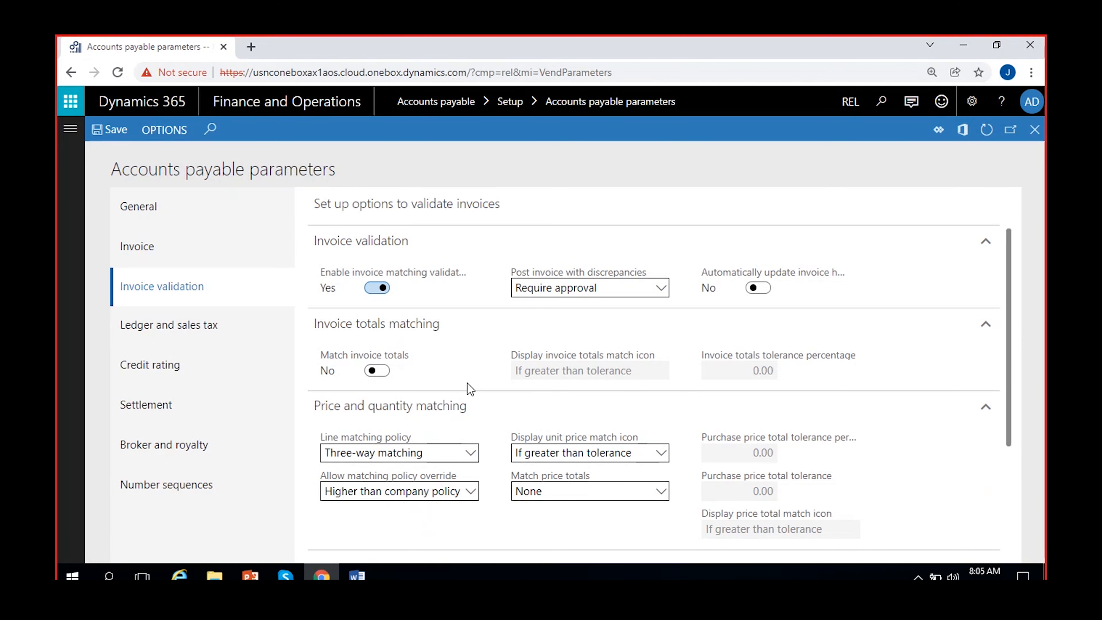
pyautogui.scroll(-2, 470, 388)
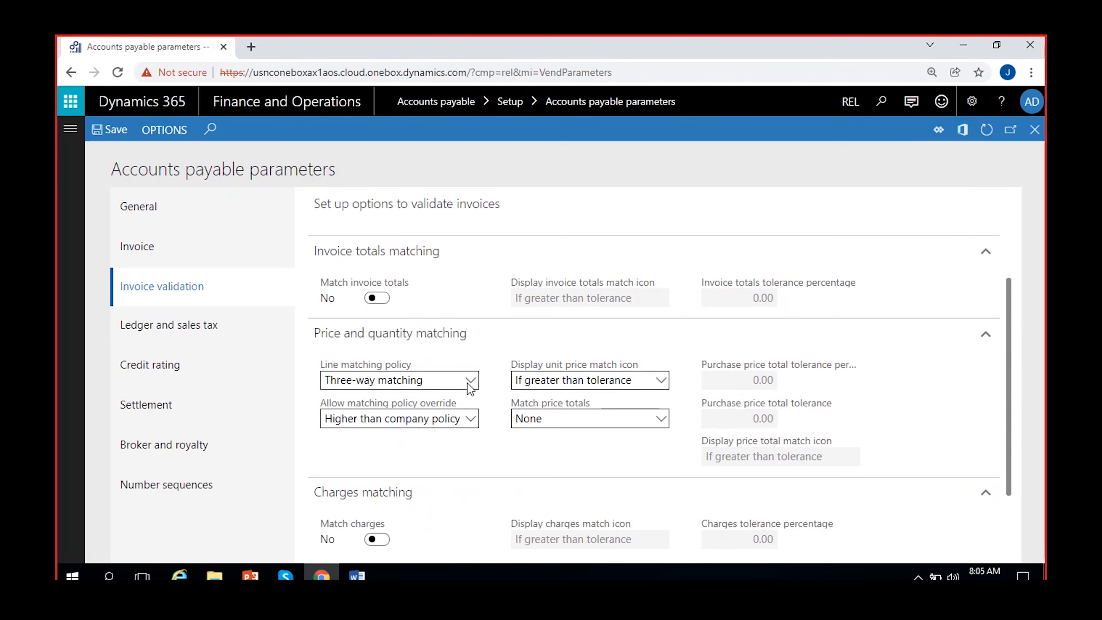
pyautogui.scroll(2, 468, 389)
pyautogui.click(377, 370)
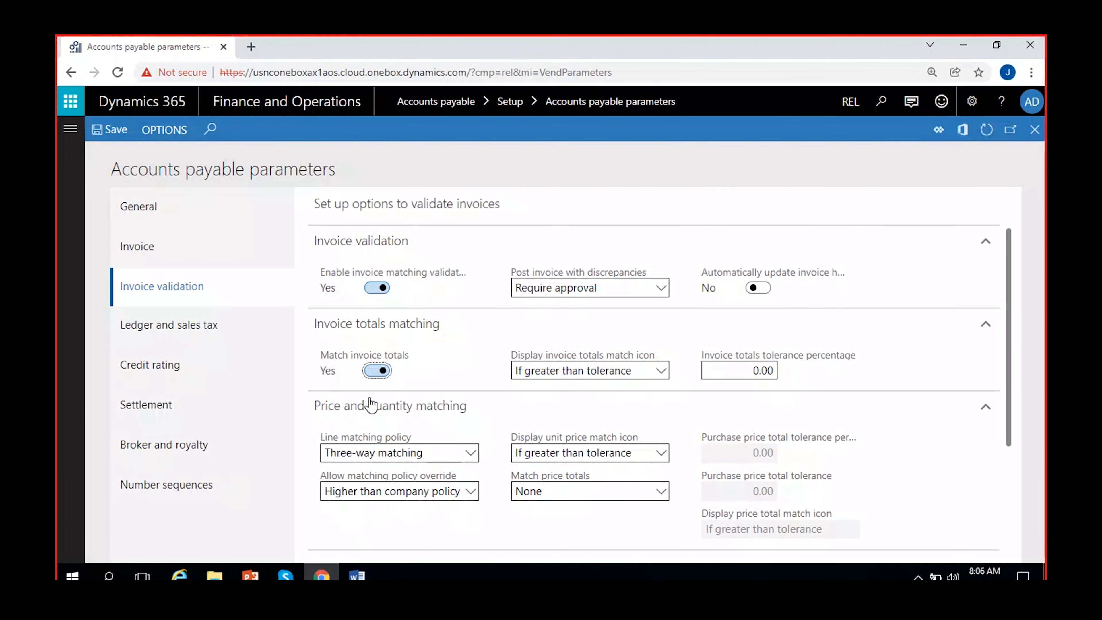
pyautogui.click(661, 372)
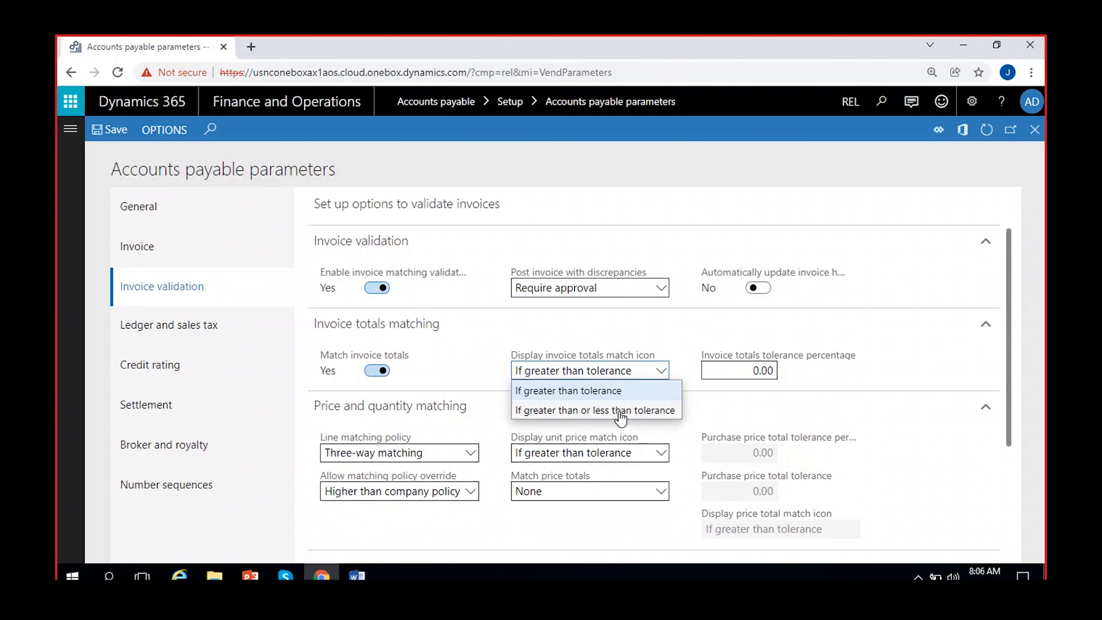
pyautogui.click(474, 356)
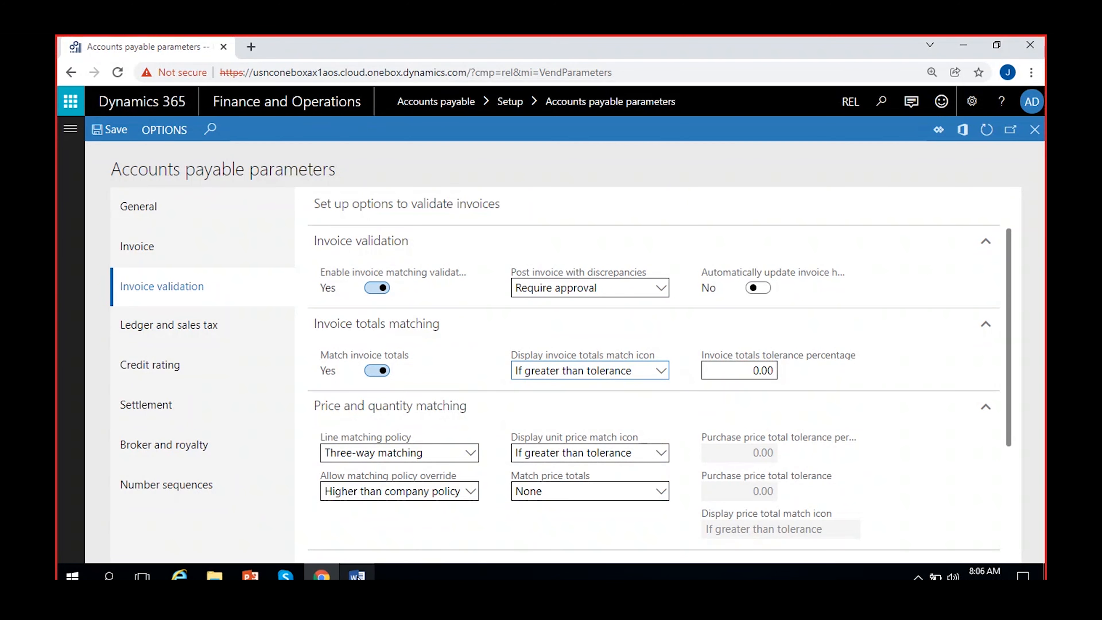
# Step: Switch to the Word notes and add blank lines below the Charges matching item at the document's end
pyautogui.click(357, 576)
pyautogui.scroll(-3, 378, 498)
pyautogui.click(386, 458)
pyautogui.click(761, 311)
pyautogui.press('Return')
pyautogui.press('Return')
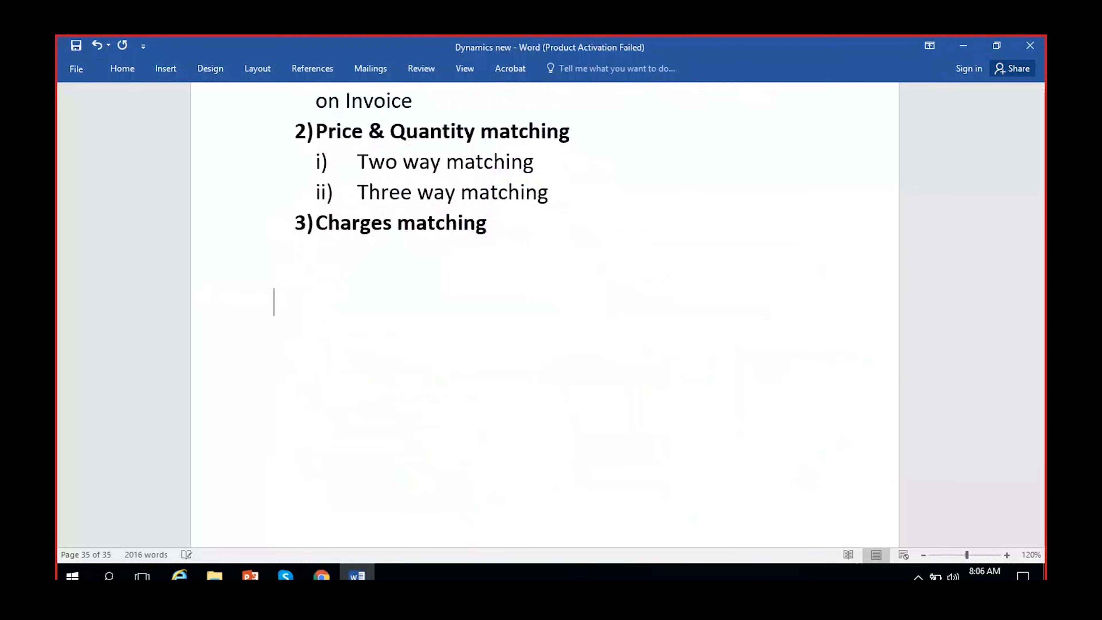
pyautogui.press('Return')
pyautogui.scroll(-4, 753, 349)
pyautogui.scroll(2, 753, 350)
# Step: Start an example line below the Charges matching item with the text "PO to"
pyautogui.write('PO ttl -')
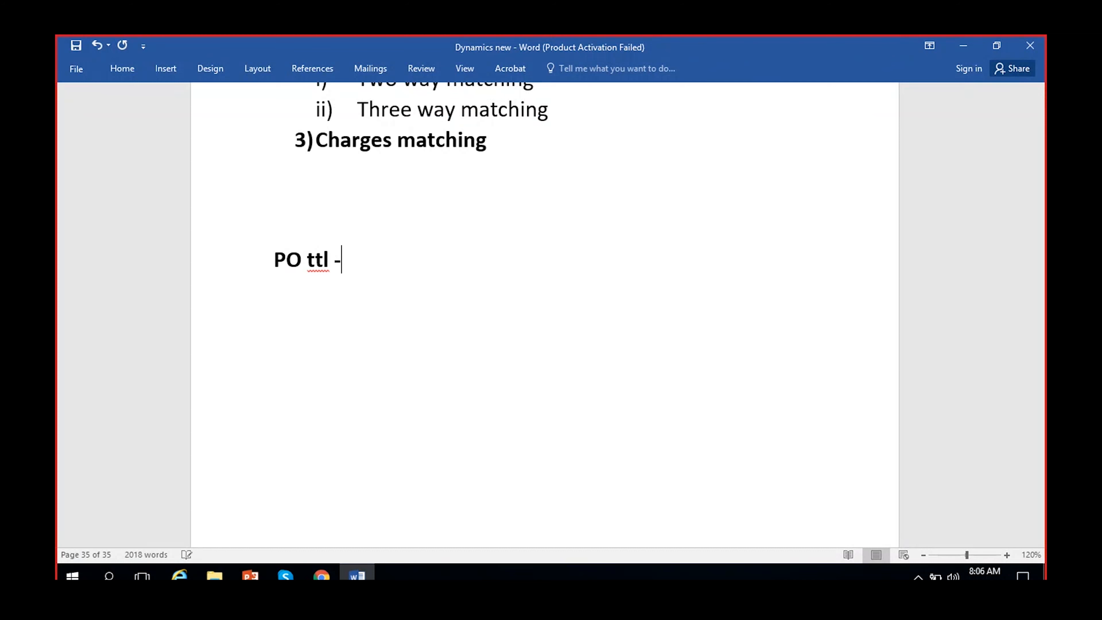
pyautogui.press('BackSpace')
pyautogui.press('BackSpace')
pyautogui.press('BackSpace')
pyautogui.press('BackSpace')
pyautogui.write('o')
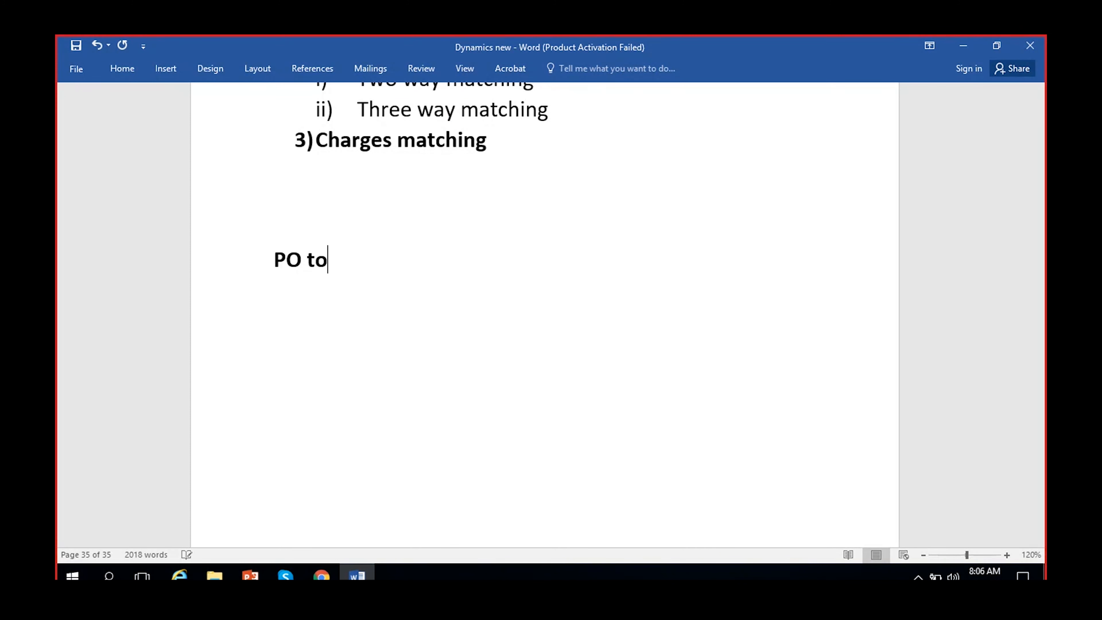
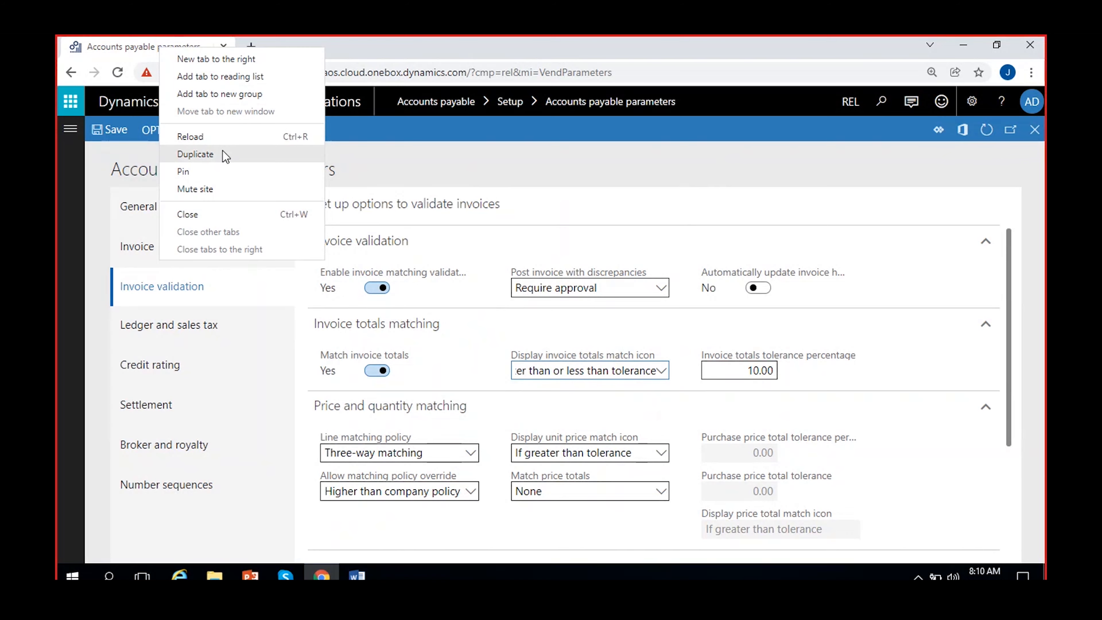
# Step: On the original parameters page, set the line matching policy to Not required and collapse the Price and quantity matching section
pyautogui.click(149, 47)
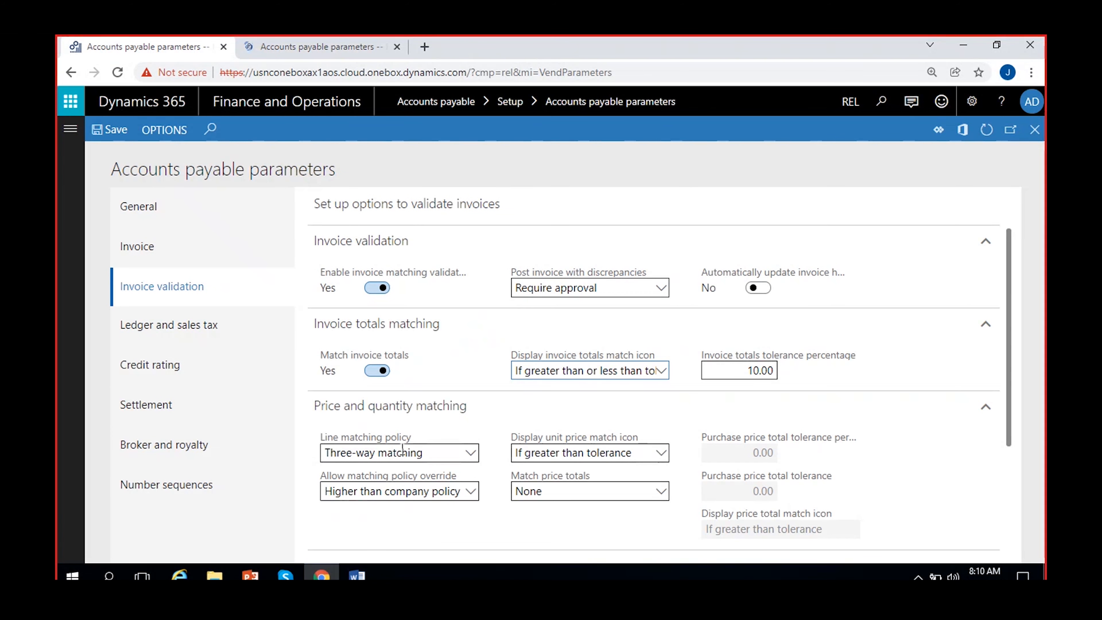
pyautogui.click(471, 452)
pyautogui.click(374, 513)
pyautogui.click(489, 421)
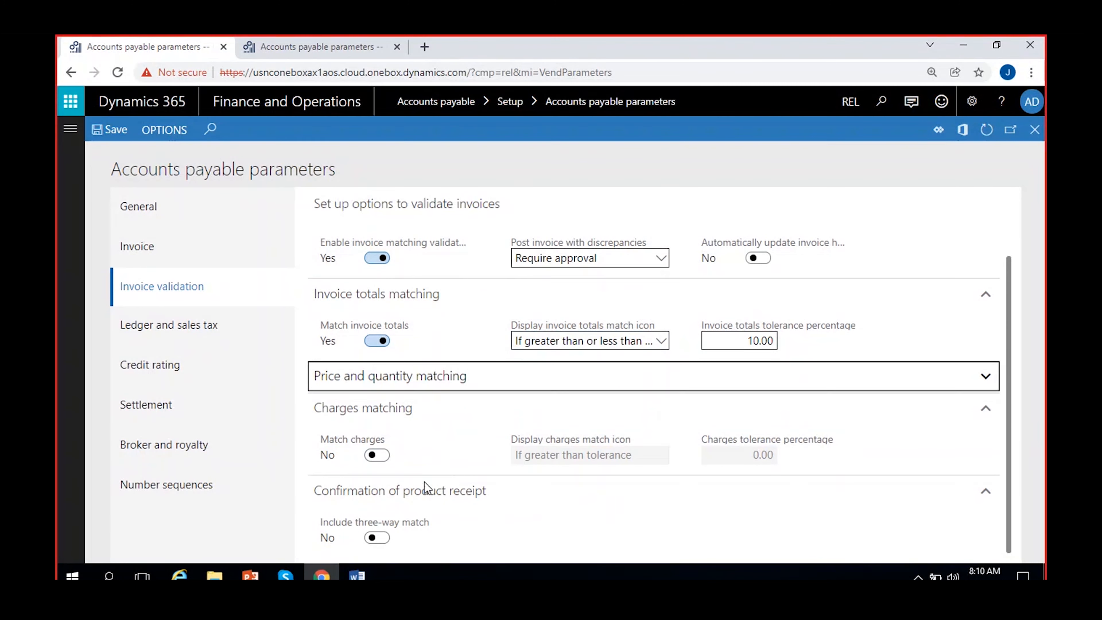
pyautogui.scroll(1, 424, 482)
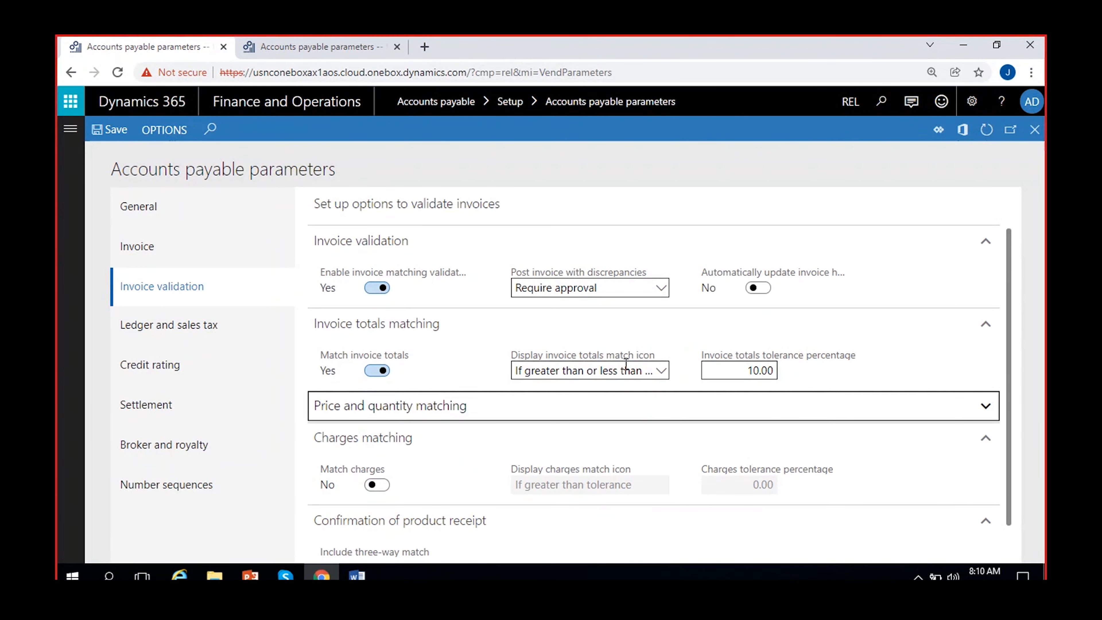
# Step: In the duplicated parameters page, open the All purchase orders list from the Accounts payable module
pyautogui.click(320, 43)
pyautogui.click(69, 131)
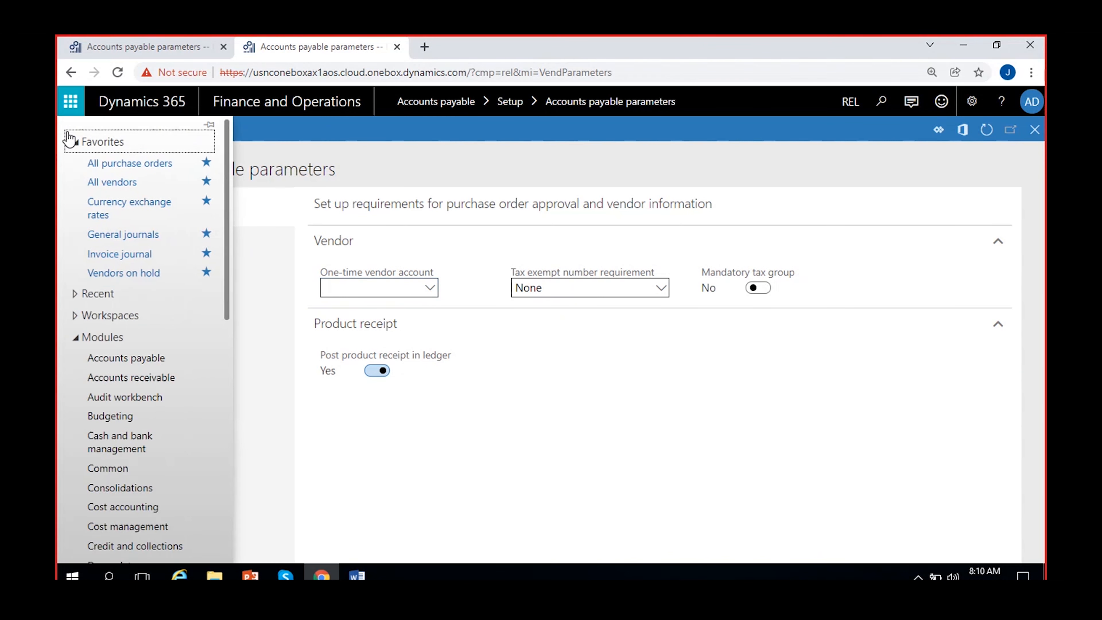
pyautogui.press('Escape')
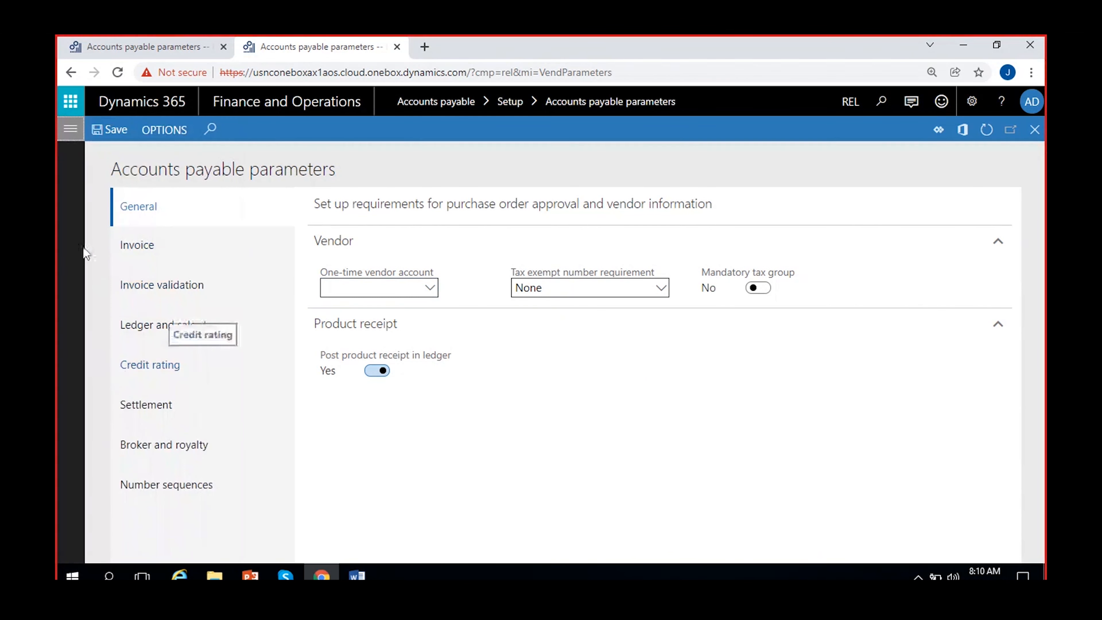
pyautogui.click(69, 129)
pyautogui.click(138, 357)
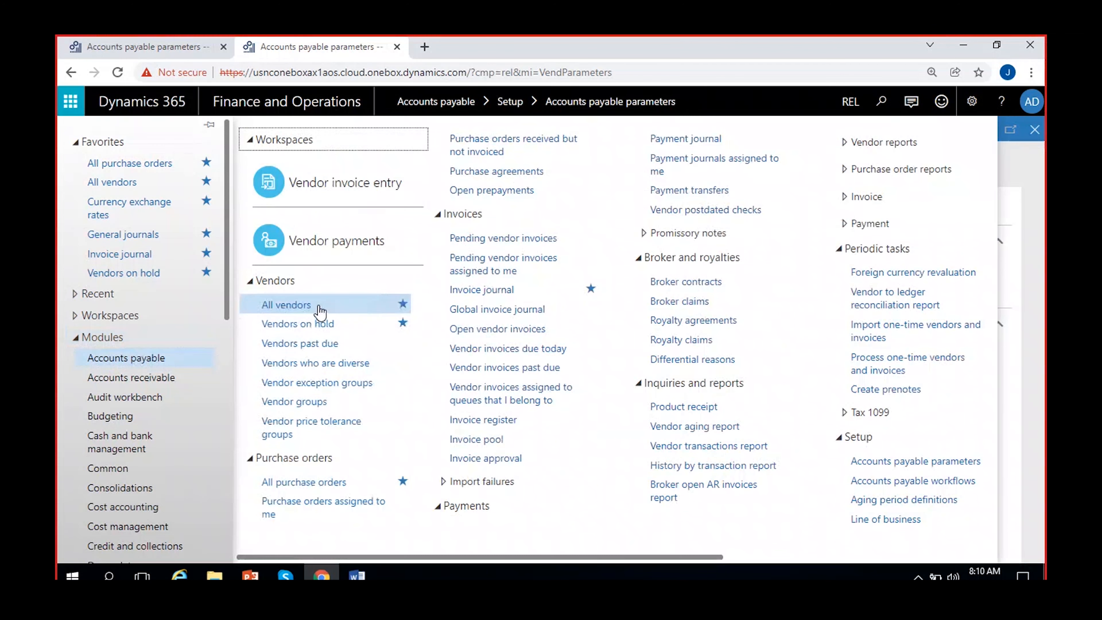
pyautogui.click(304, 484)
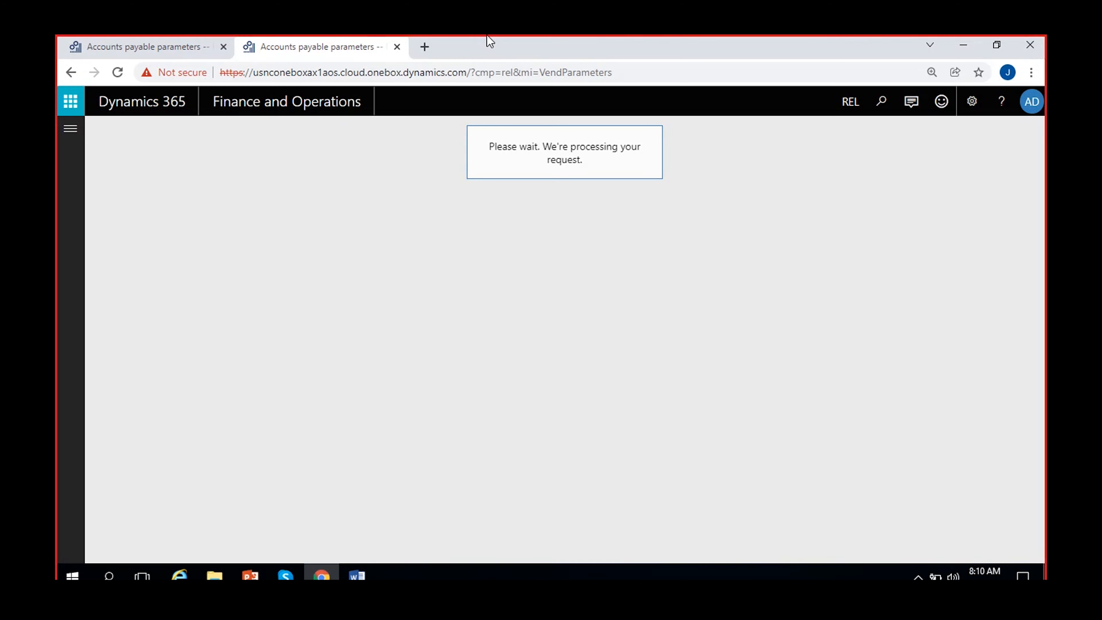
# Step: Search the web in a new browser tab for "Invoice validations D365" and accept the suggested spelling
pyautogui.click(424, 46)
pyautogui.write('I')
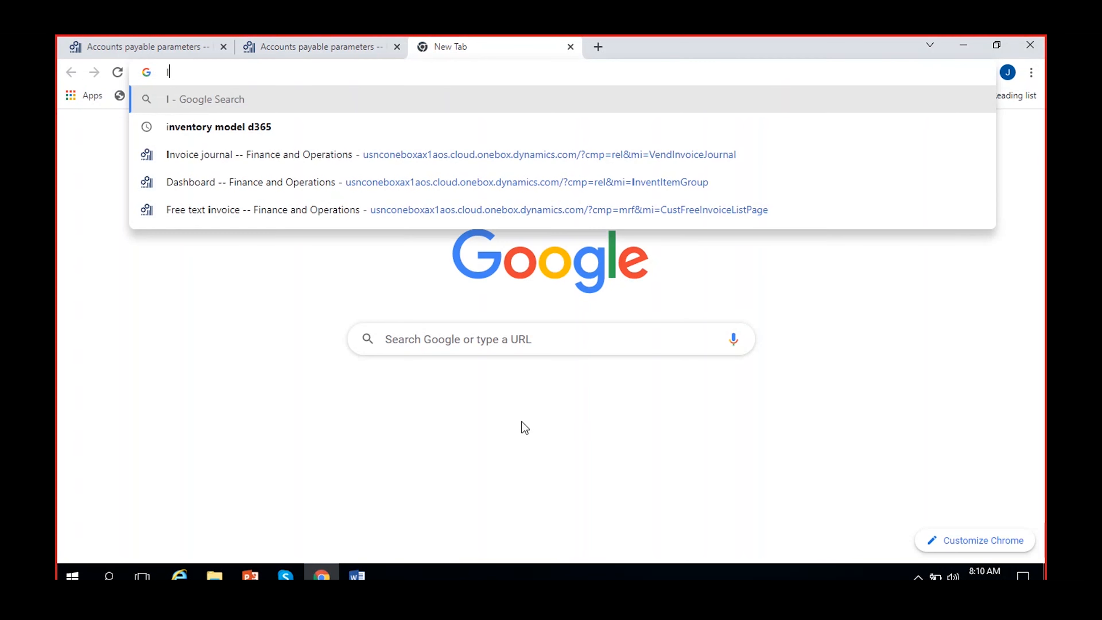
pyautogui.write('nvo')
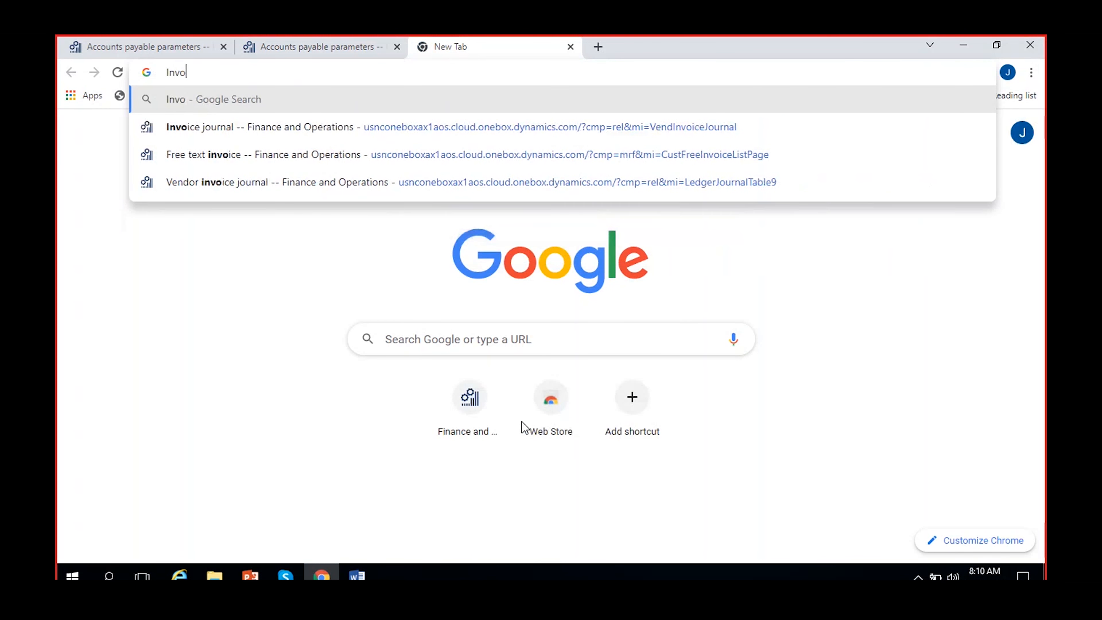
pyautogui.write('ice valid')
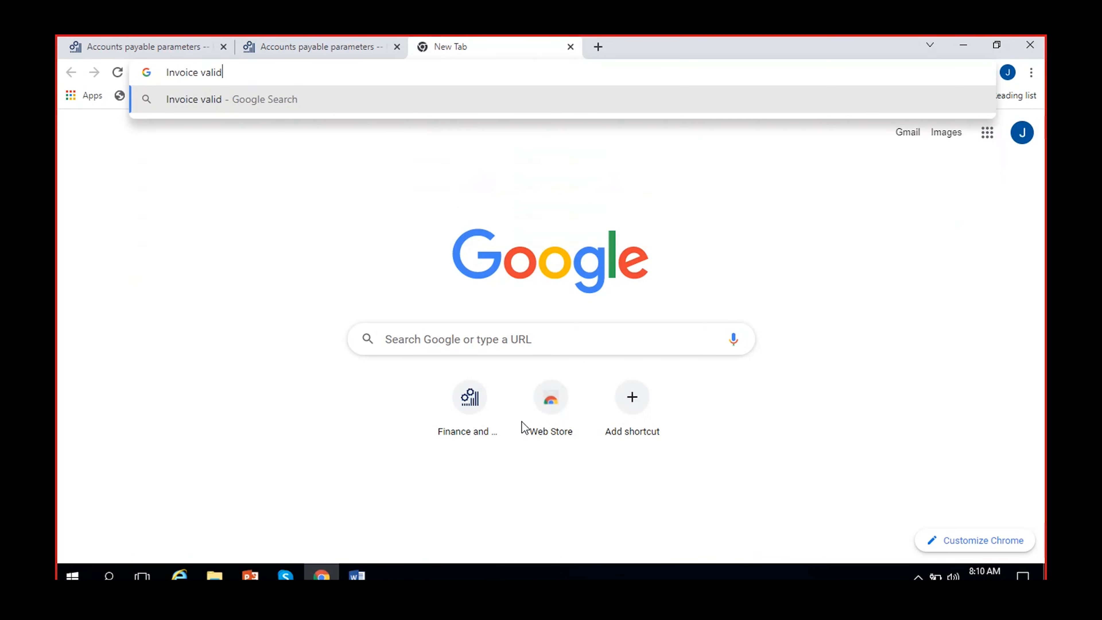
pyautogui.write('ations D365')
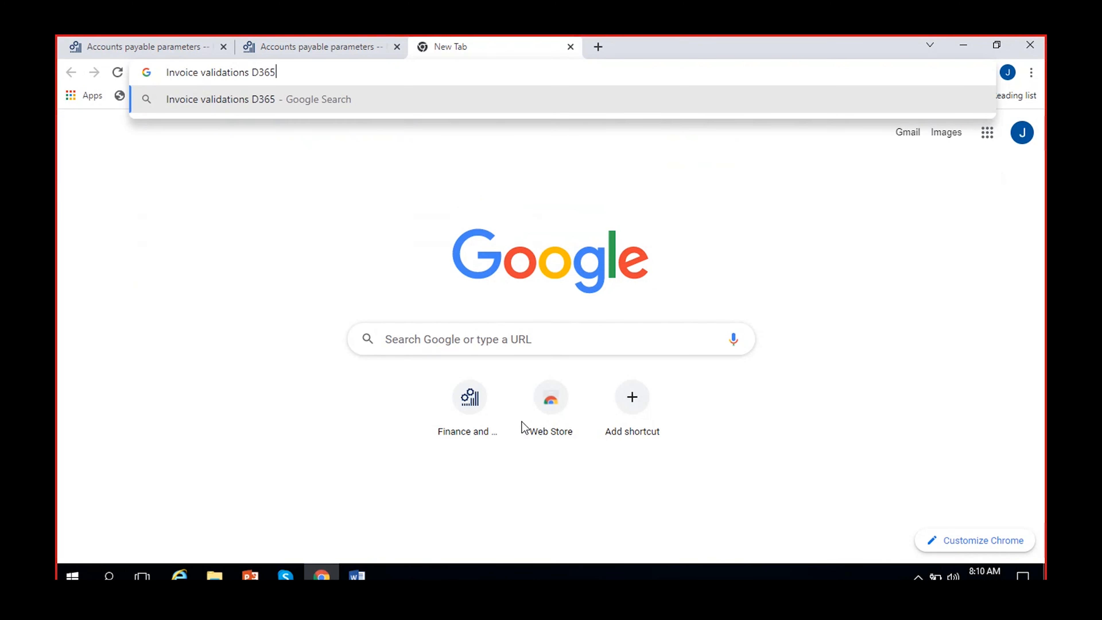
pyautogui.press('Return')
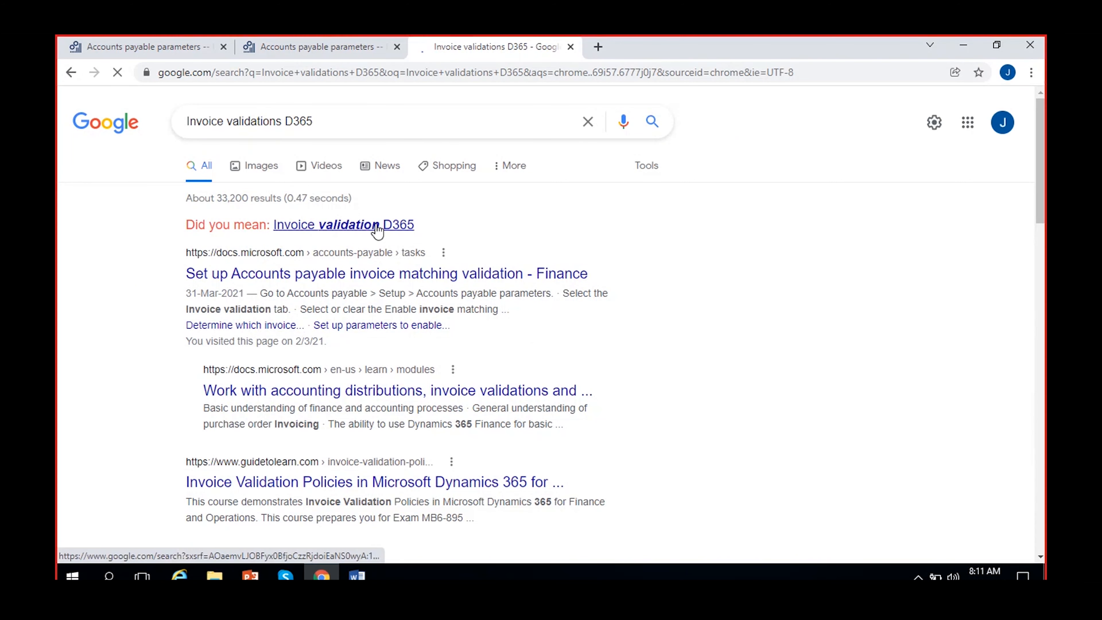
pyautogui.click(374, 226)
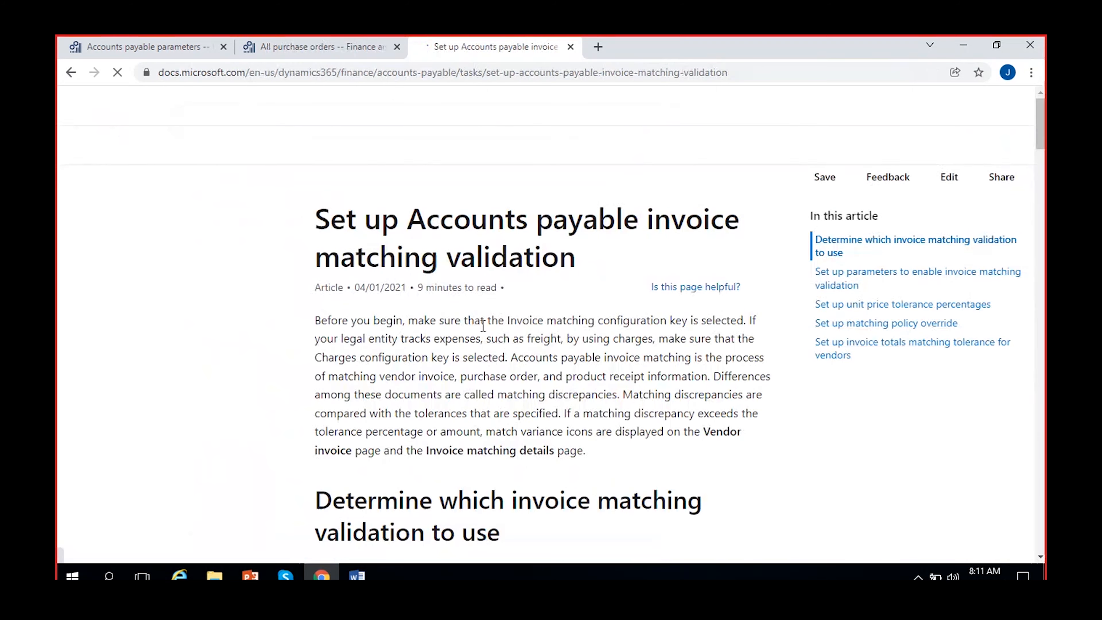
# Step: Skim the Microsoft article on setting up Accounts payable invoice matching validation and return to the search results
pyautogui.scroll(-5, 446, 396)
pyautogui.scroll(-15, 446, 396)
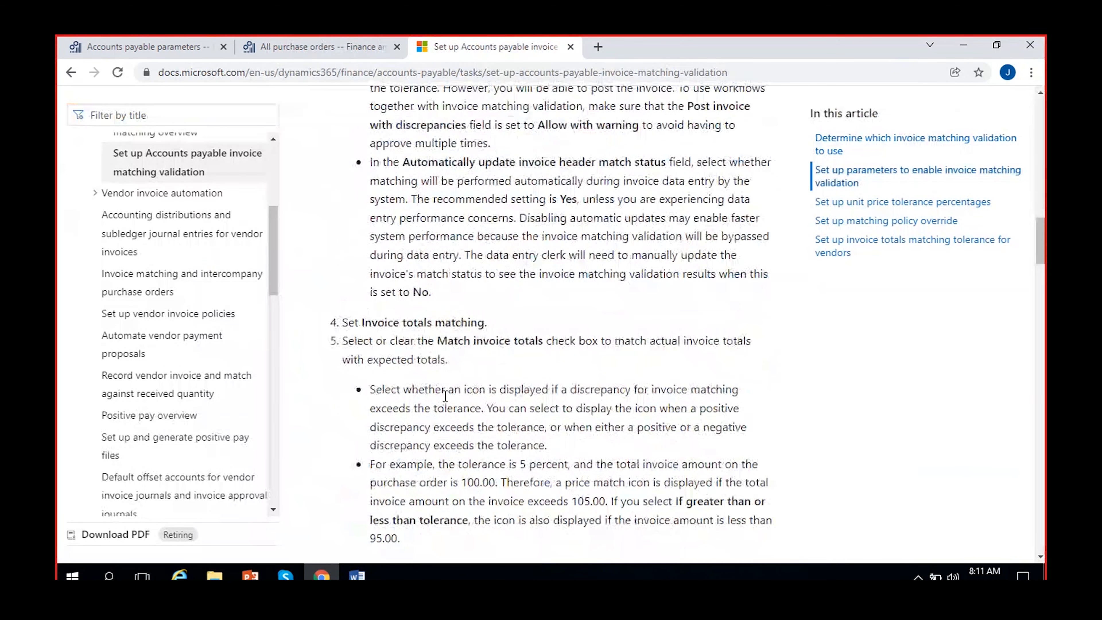
pyautogui.scroll(-3, 445, 396)
pyautogui.hotkey('alt', 'Left')
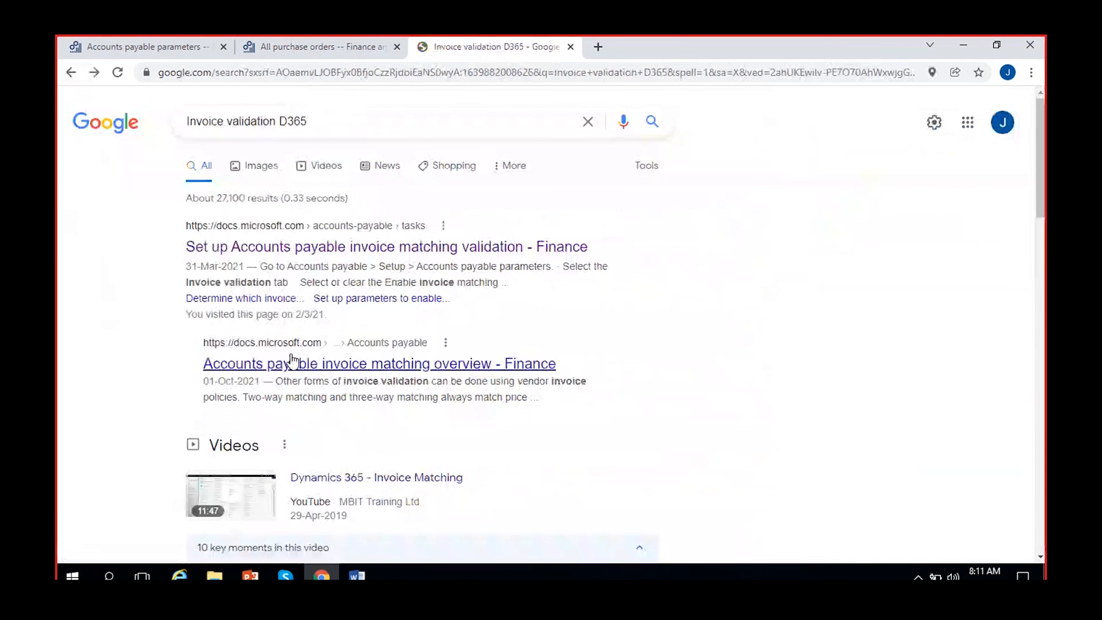
# Step: Open the "Accounts payable invoice matching overview" article and look through its Invoice totals matching section
pyautogui.click(293, 366)
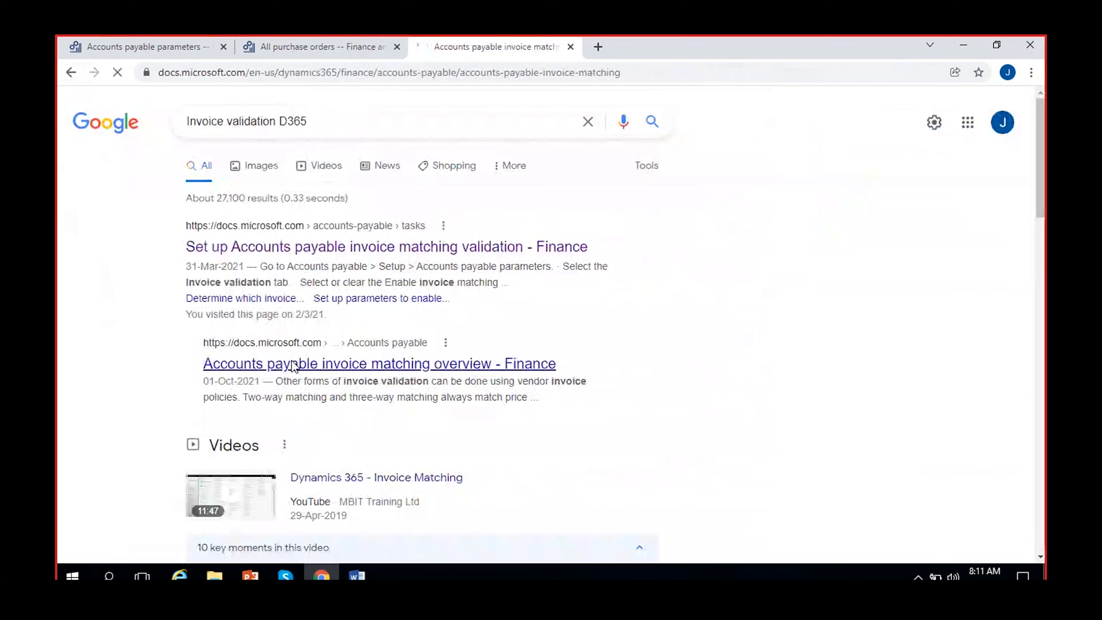
pyautogui.scroll(-12, 523, 349)
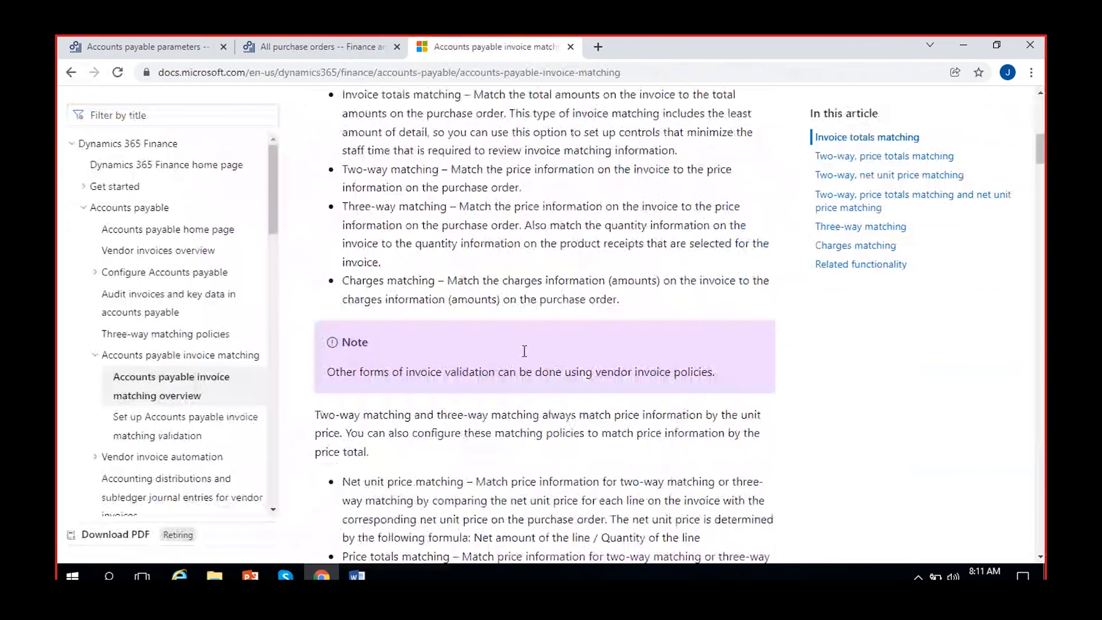
pyautogui.scroll(-15, 524, 350)
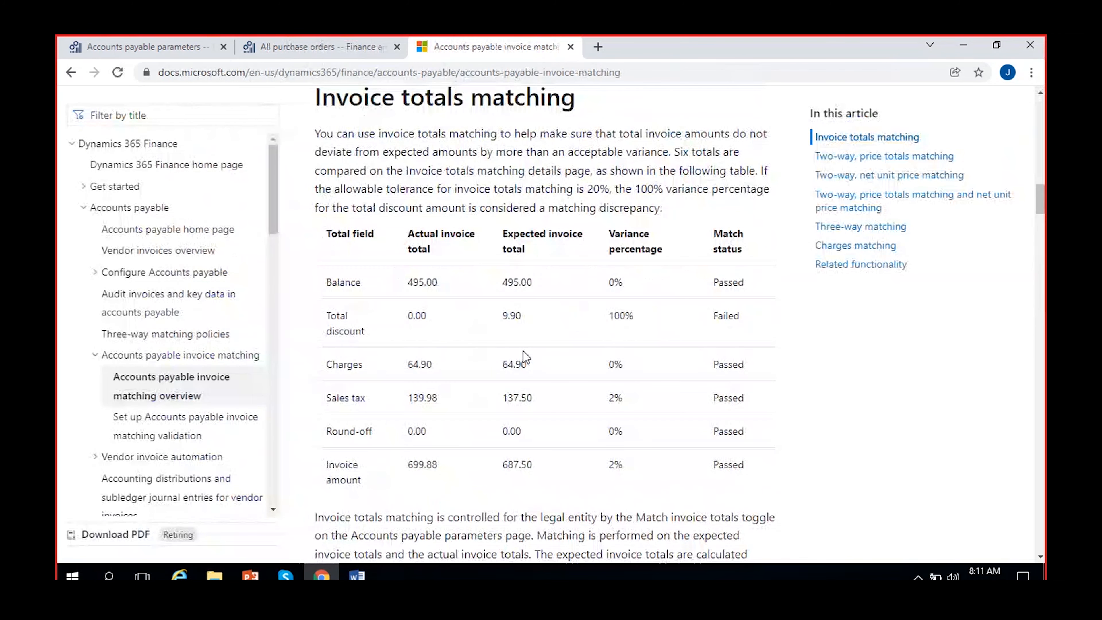
pyautogui.scroll(10, 523, 352)
# Step: Return to the All purchase orders list and start a new purchase order
pyautogui.click(279, 39)
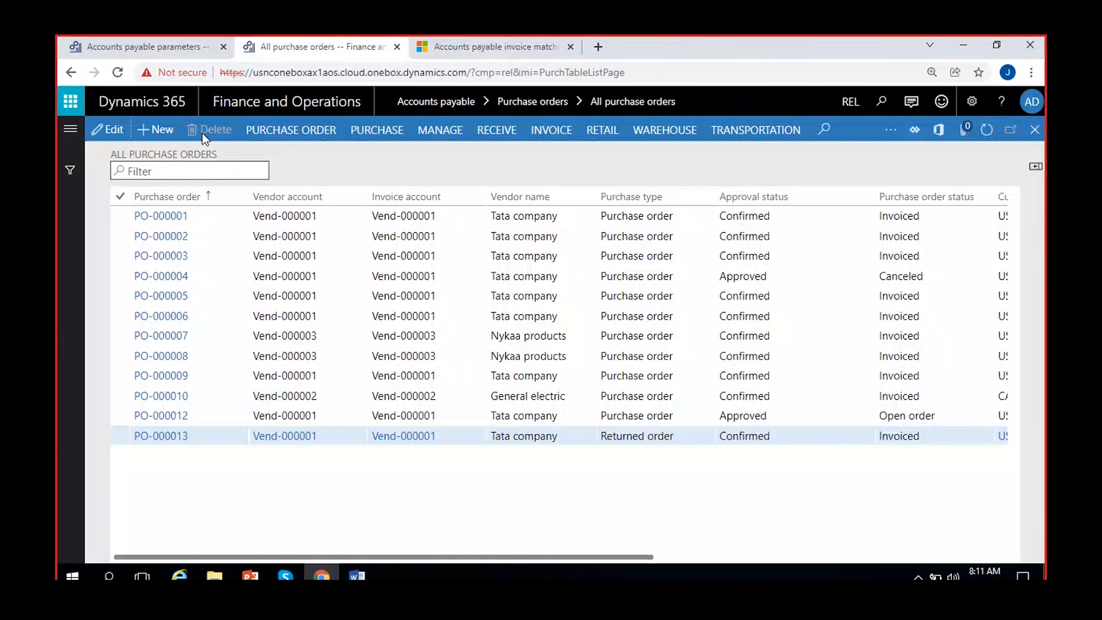
pyautogui.click(151, 133)
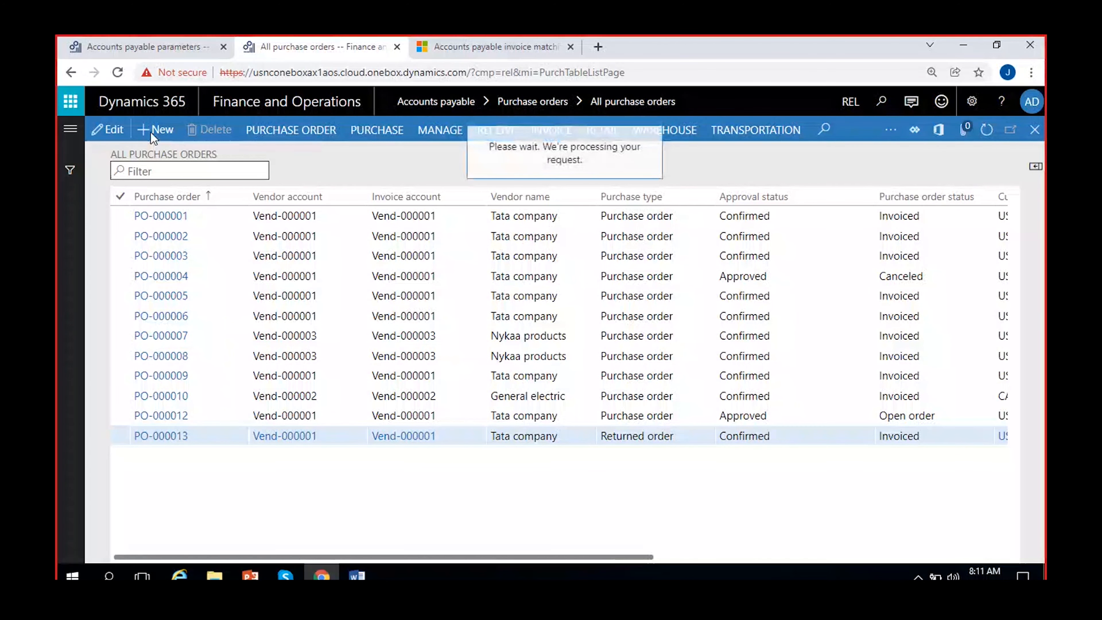
# Step: Examine the Invoice totals matching table of actual and expected totals in the overview article
pyautogui.click(552, 43)
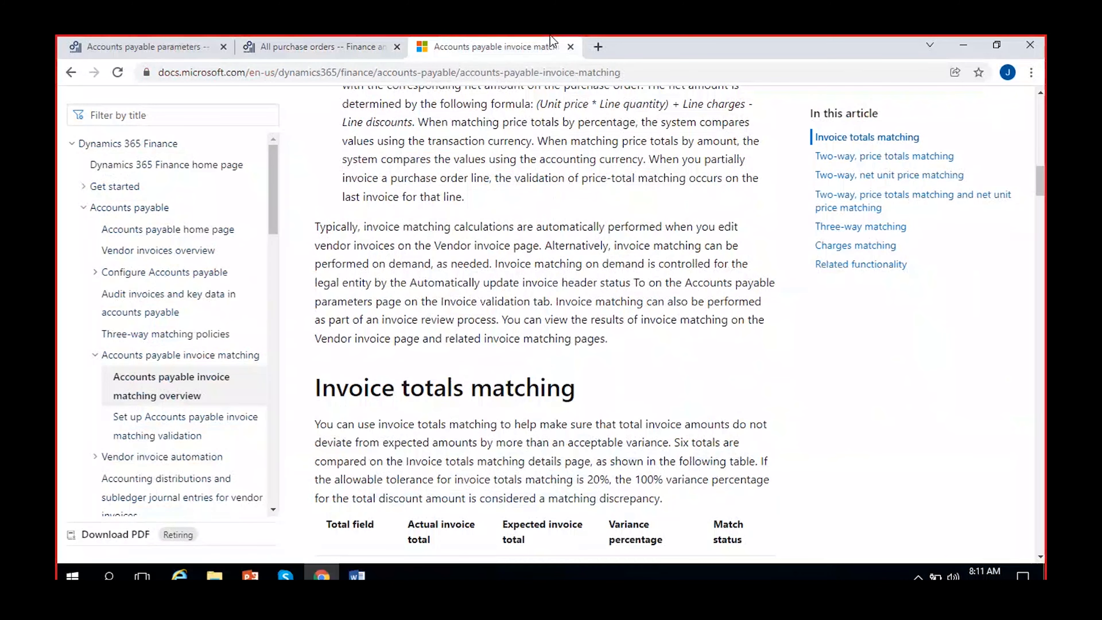
pyautogui.scroll(1, 515, 378)
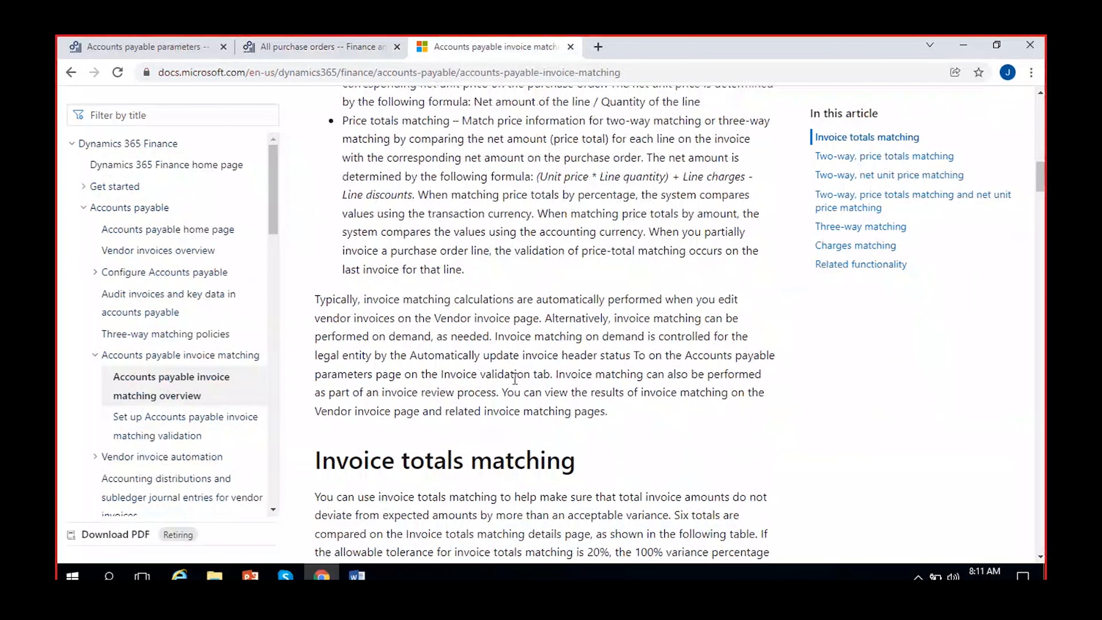
pyautogui.scroll(1, 515, 378)
pyautogui.scroll(-6, 463, 404)
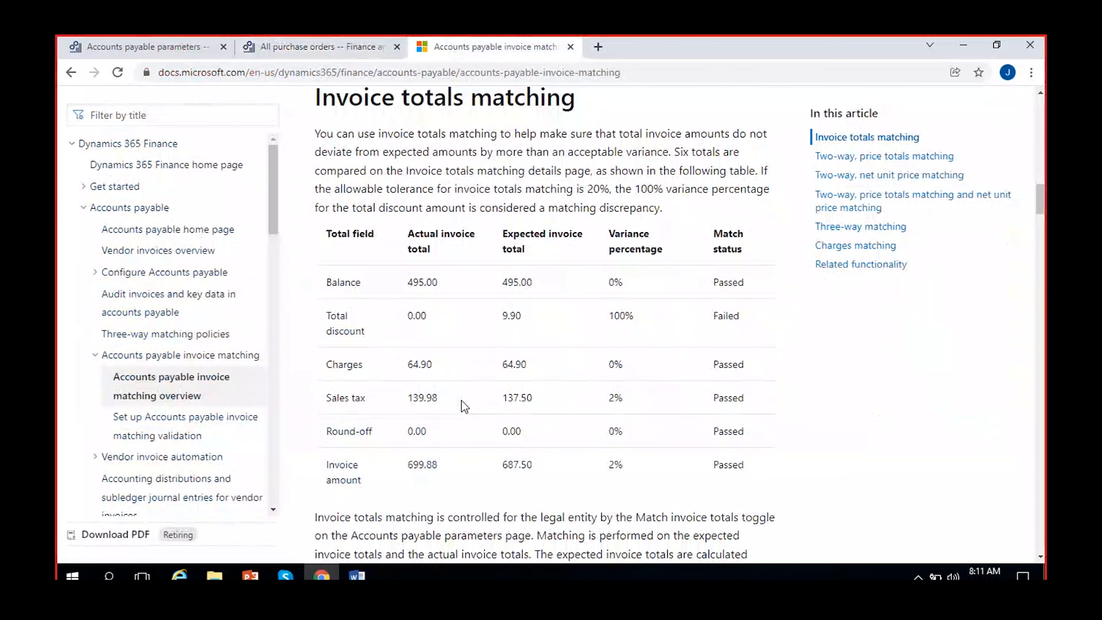
# Step: Go back to the new purchase order form and select Nykaa products as the vendor
pyautogui.click(287, 38)
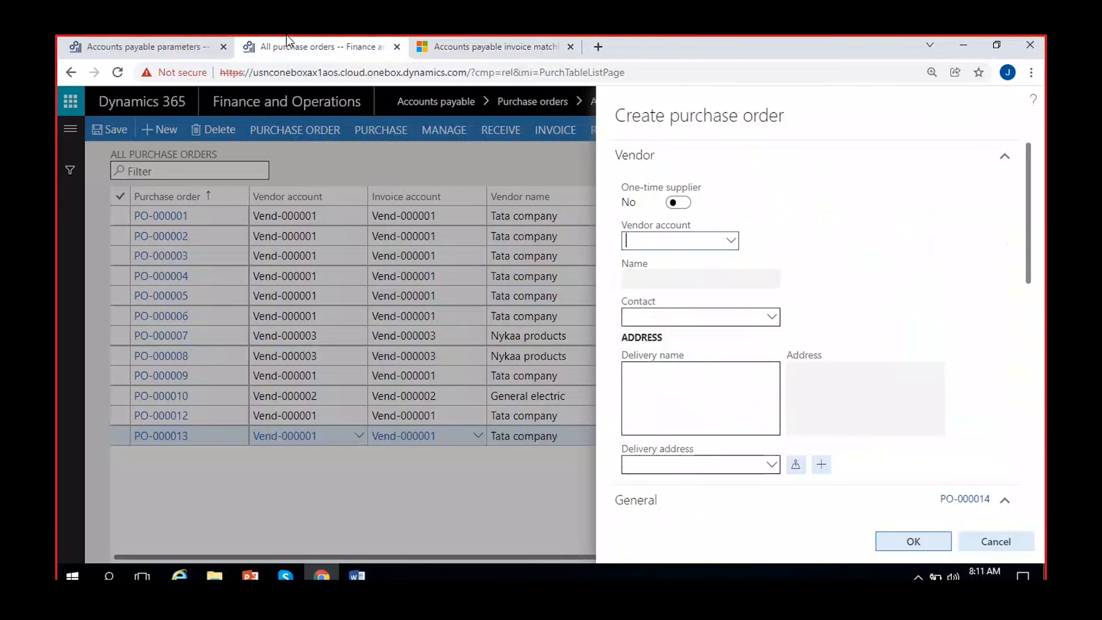
pyautogui.click(736, 246)
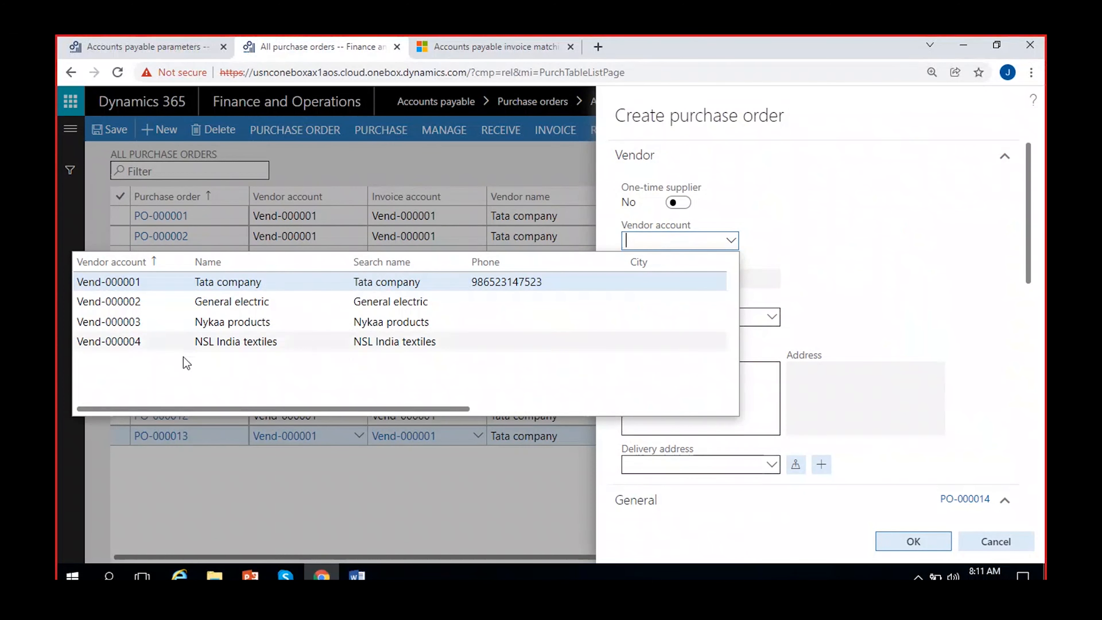
pyautogui.click(226, 321)
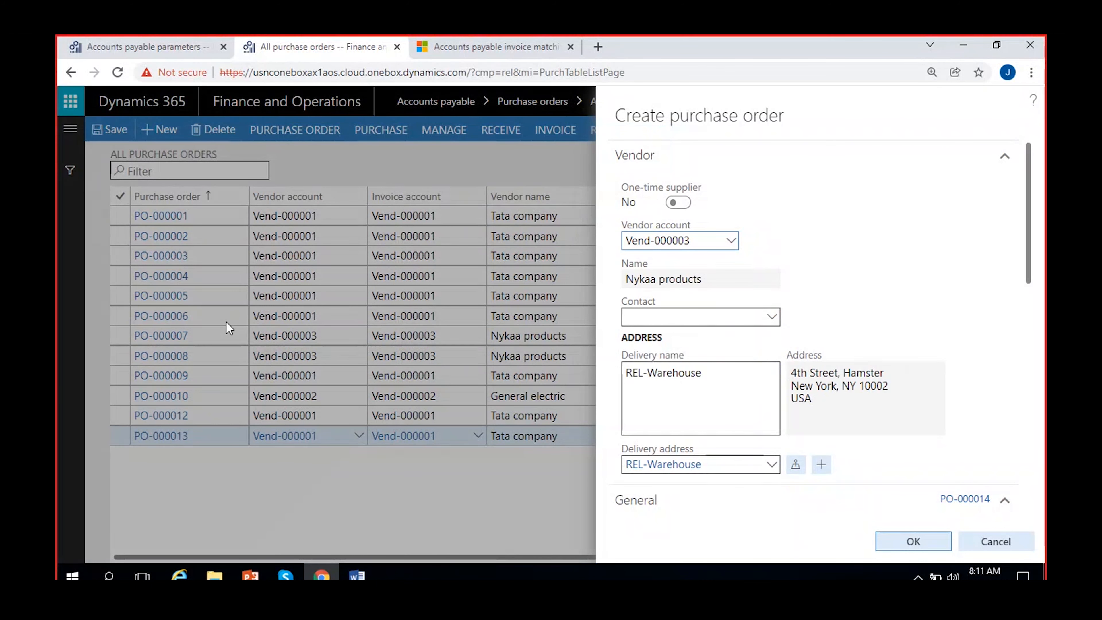
# Step: Set the purchase order's warehouse to 11 and create the order
pyautogui.scroll(-10, 881, 277)
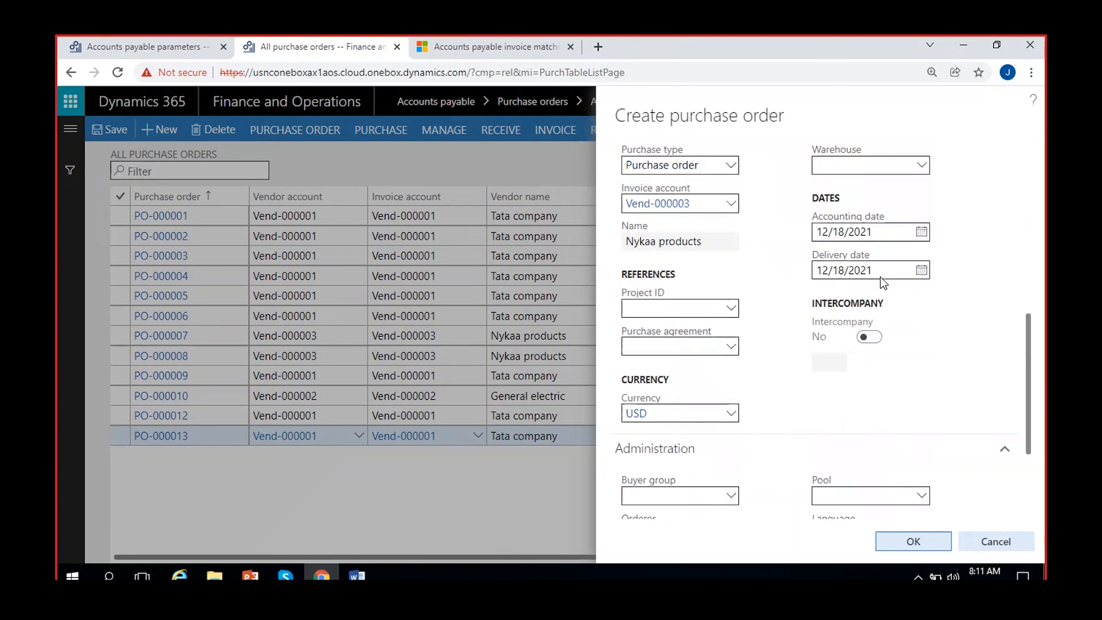
pyautogui.scroll(2, 833, 187)
pyautogui.scroll(2, 832, 196)
pyautogui.click(835, 309)
pyautogui.write('11')
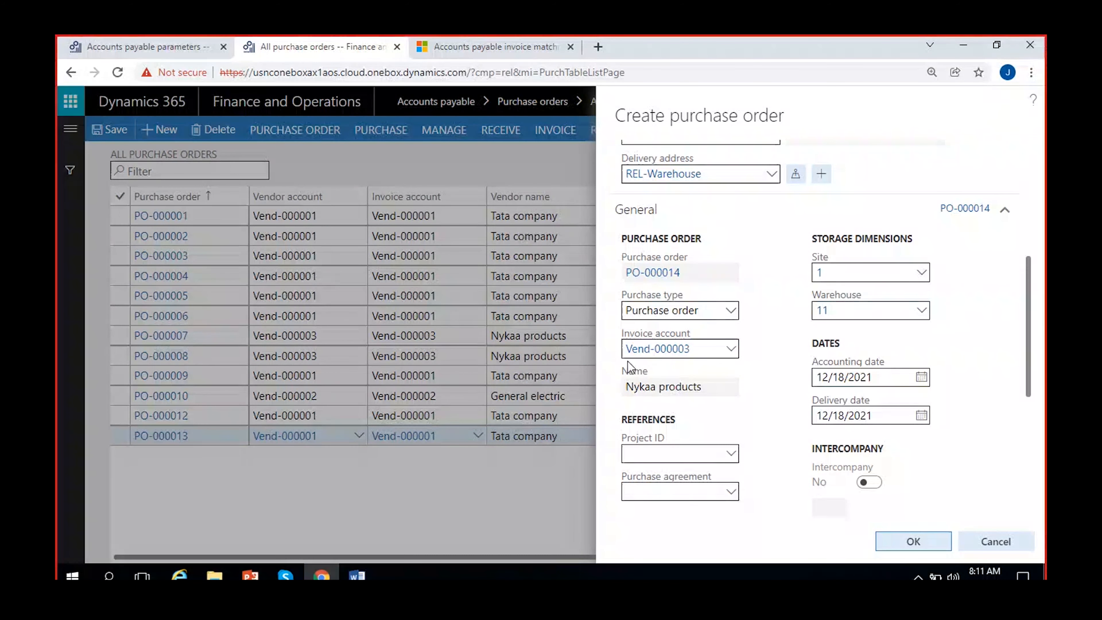
pyautogui.scroll(-8, 757, 422)
pyautogui.click(914, 543)
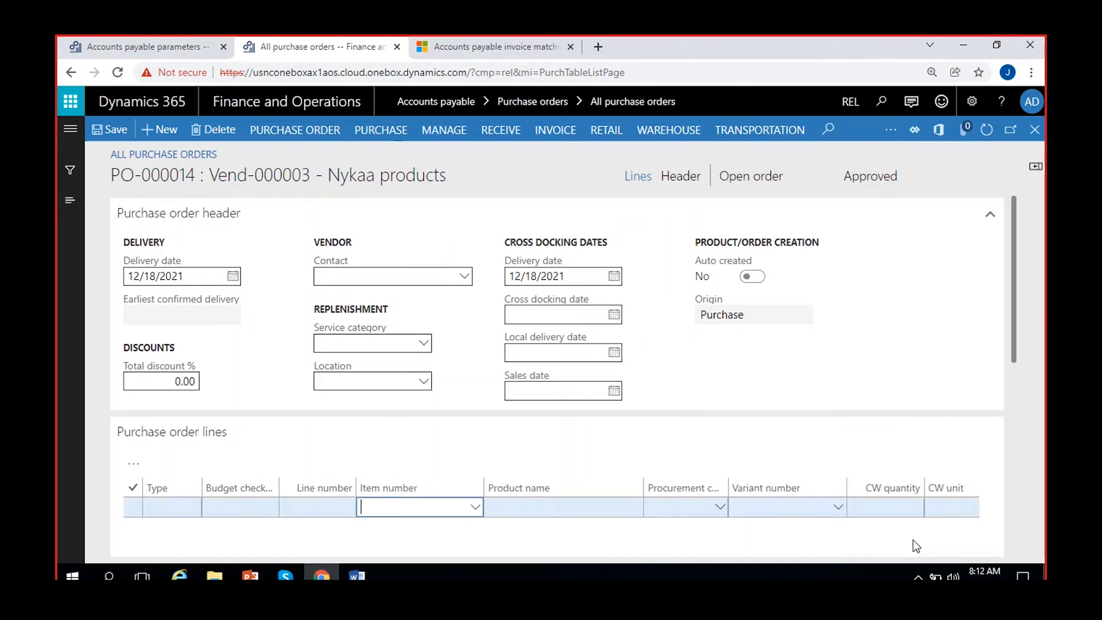
# Step: Select item 0060 Cricket Ball on the first purchase order line
pyautogui.click(476, 511)
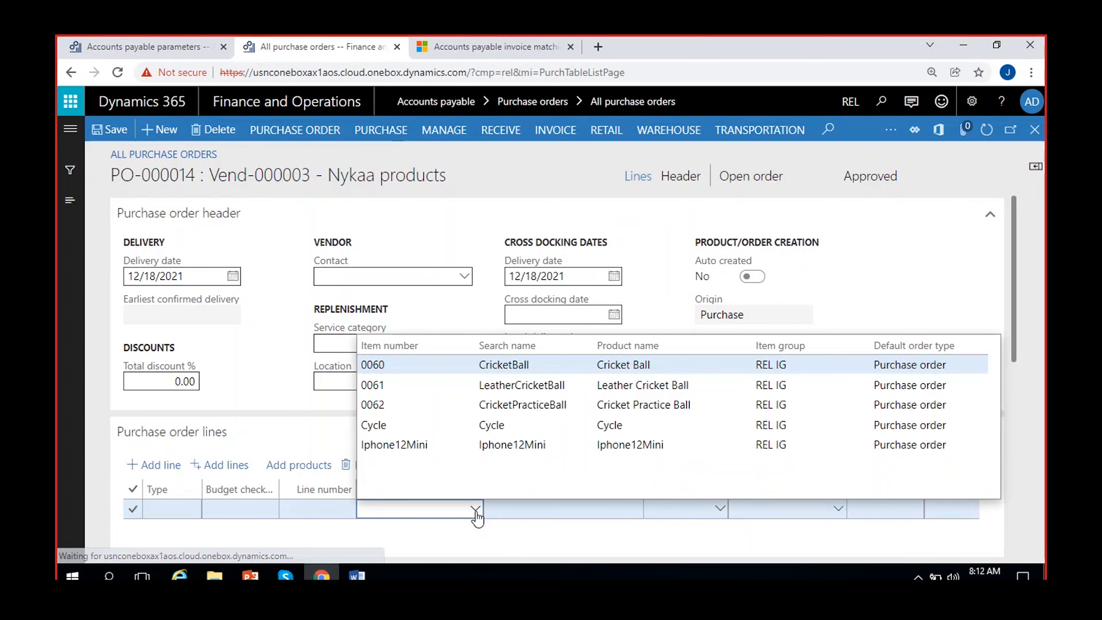
pyautogui.click(524, 370)
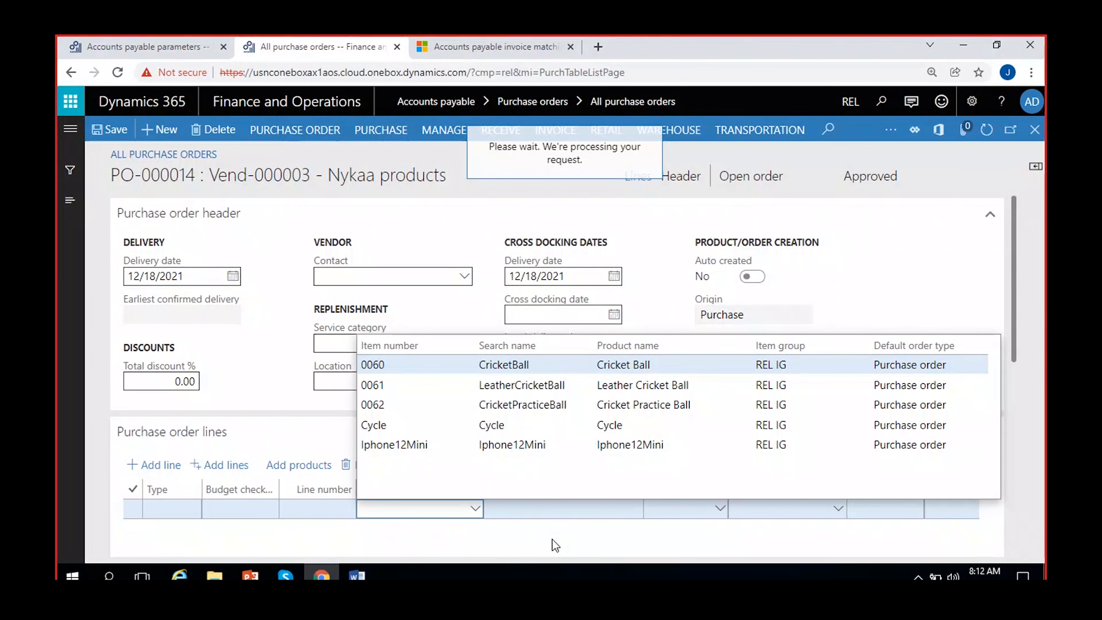
pyautogui.click(552, 539)
pyautogui.hscroll(3, 552, 539)
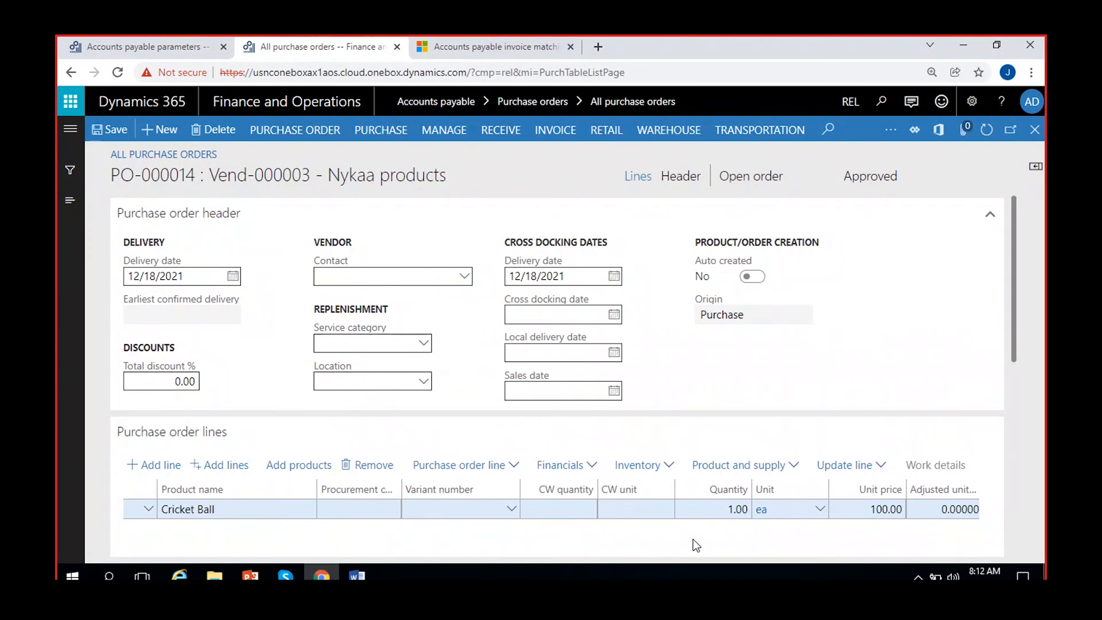
# Step: Set the Cricket Ball line's quantity to 10 and save the purchase order
pyautogui.click(732, 508)
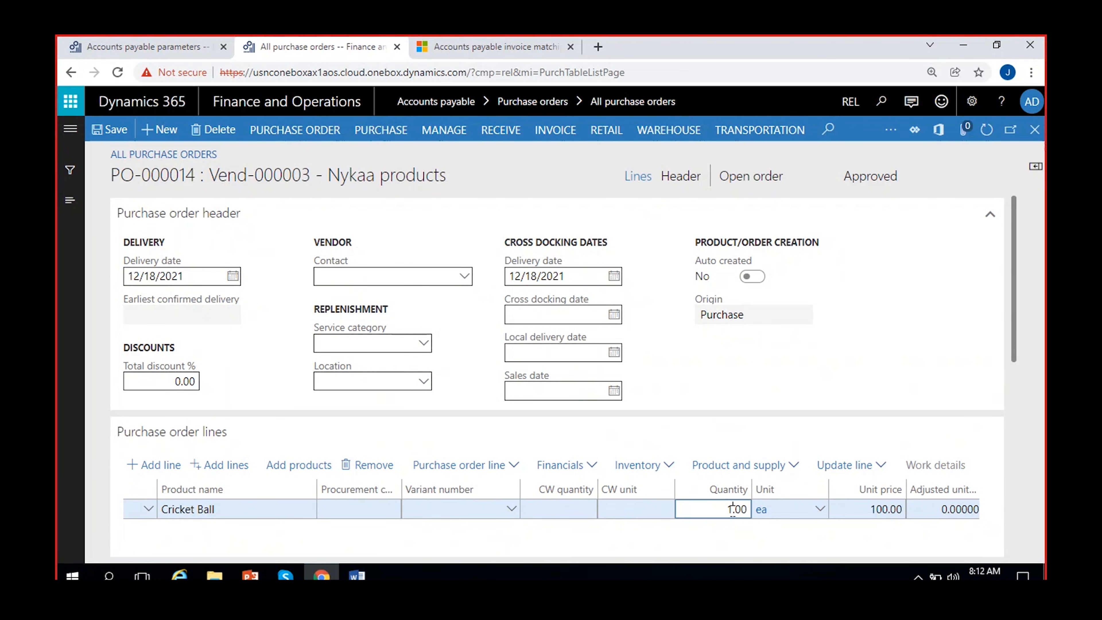
pyautogui.write('0')
pyautogui.click(732, 555)
pyautogui.hscroll(4, 729, 549)
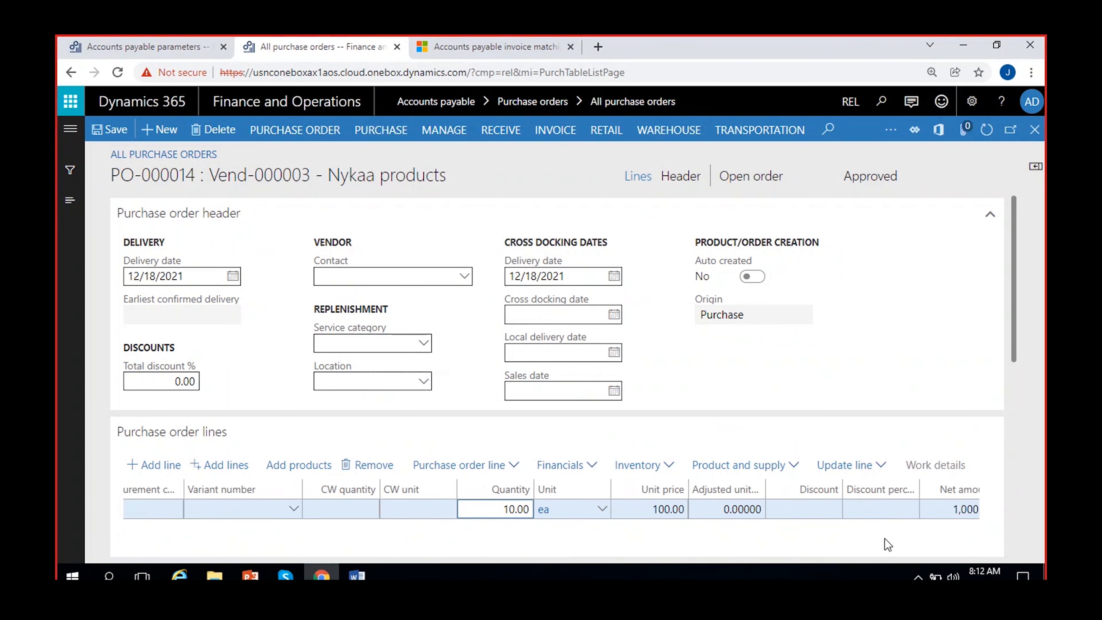
pyautogui.hscroll(2, 824, 548)
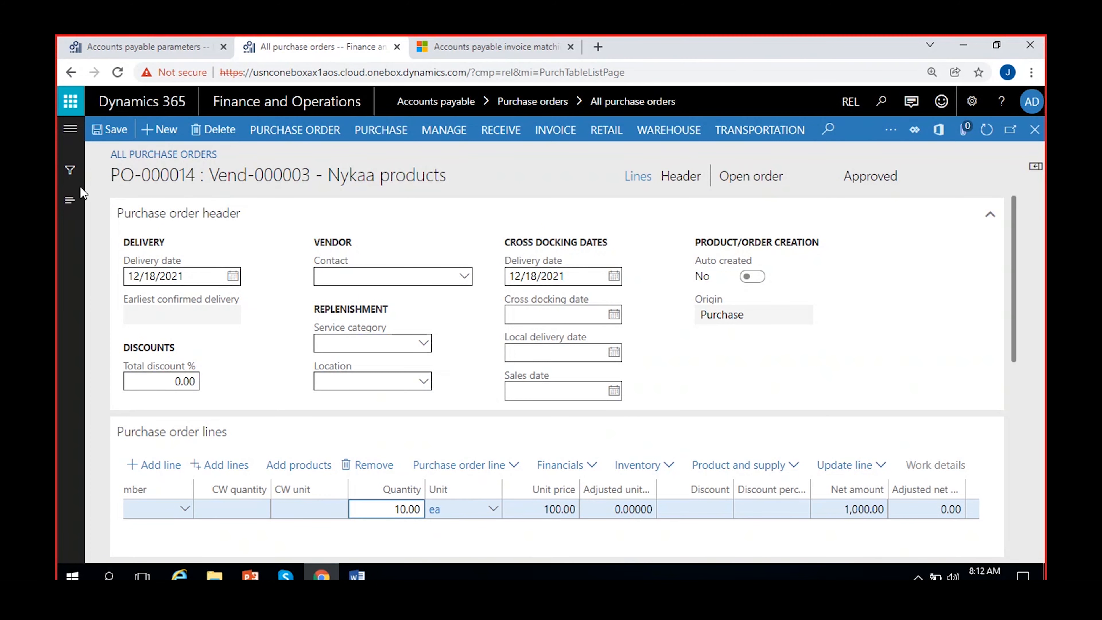
pyautogui.click(113, 137)
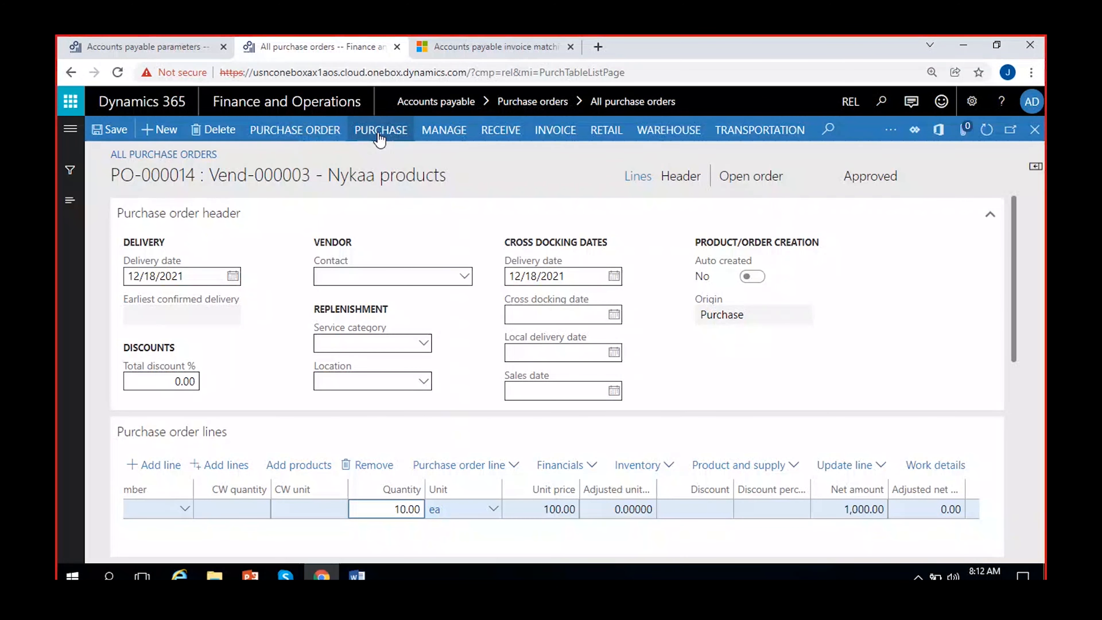
# Step: Review the charges maintained on the Nykaa products purchase order and return to the order
pyautogui.click(380, 138)
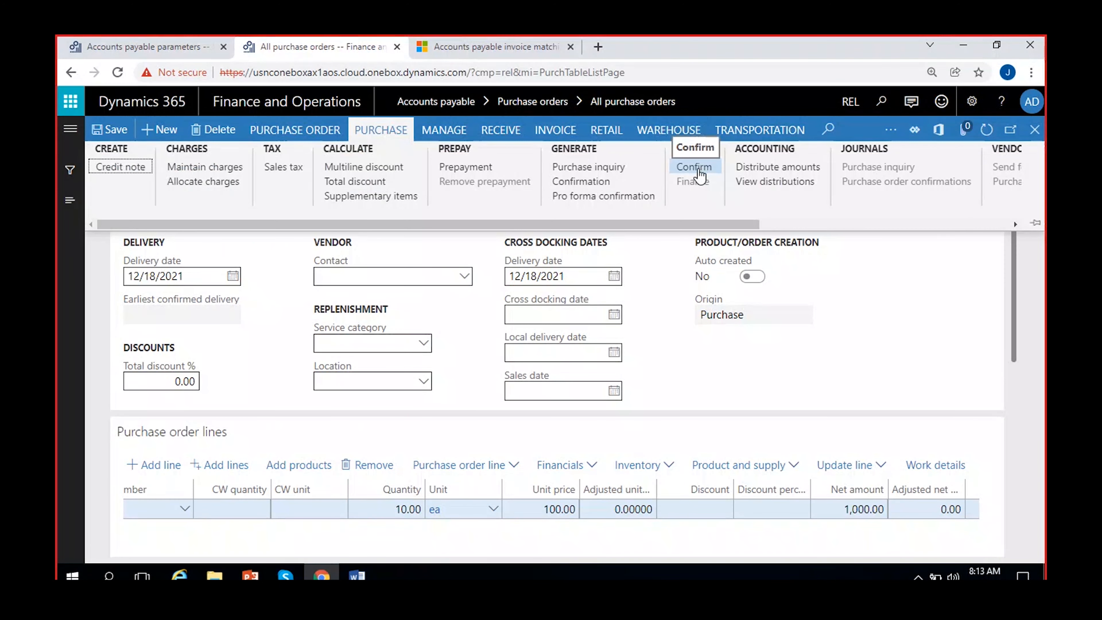
pyautogui.press('Escape')
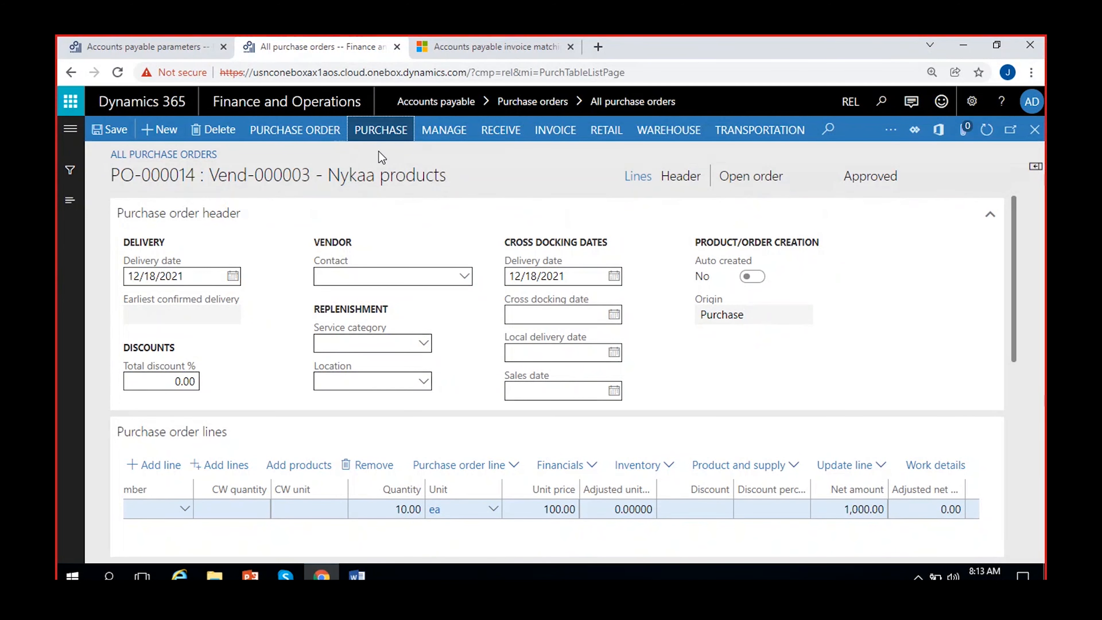
pyautogui.click(377, 132)
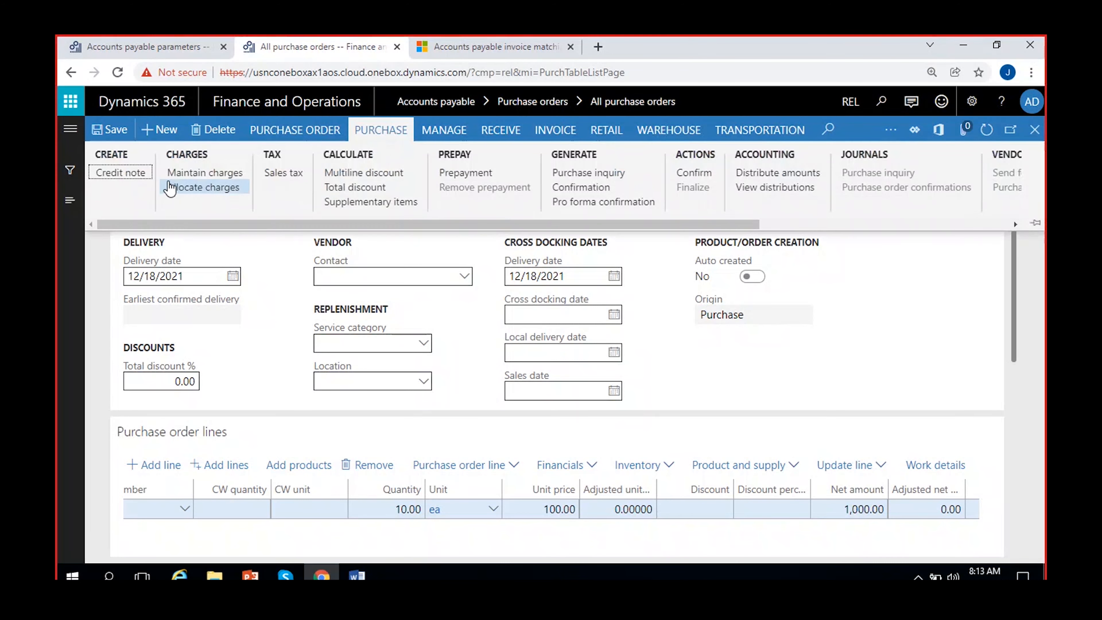
pyautogui.click(207, 173)
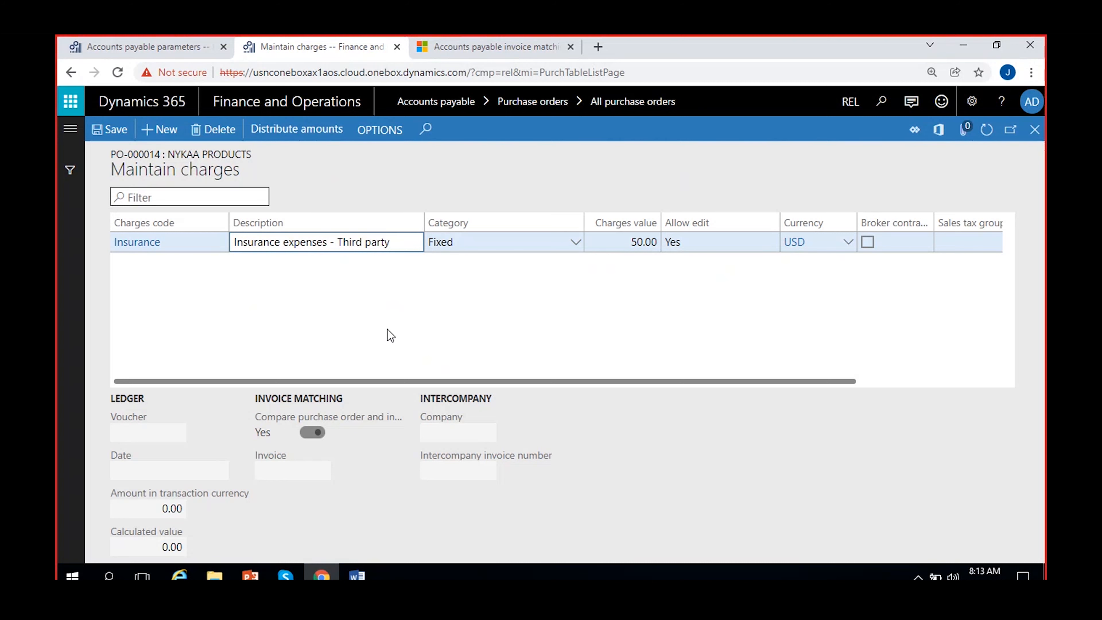
pyautogui.hscroll(3, 387, 330)
pyautogui.hscroll(-3, 387, 329)
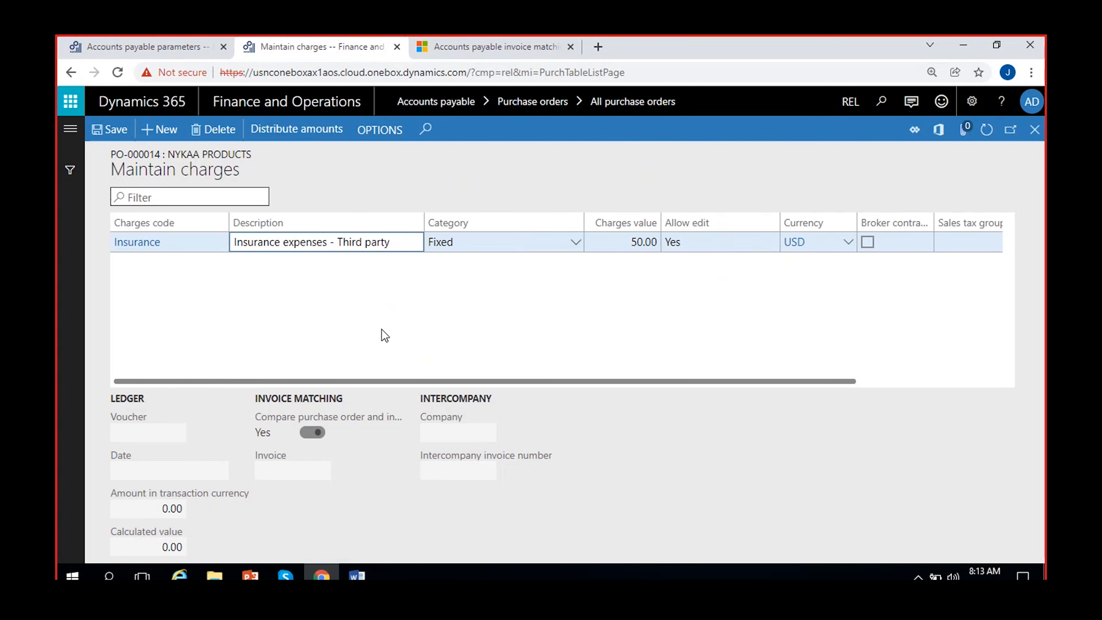
pyautogui.click(1038, 131)
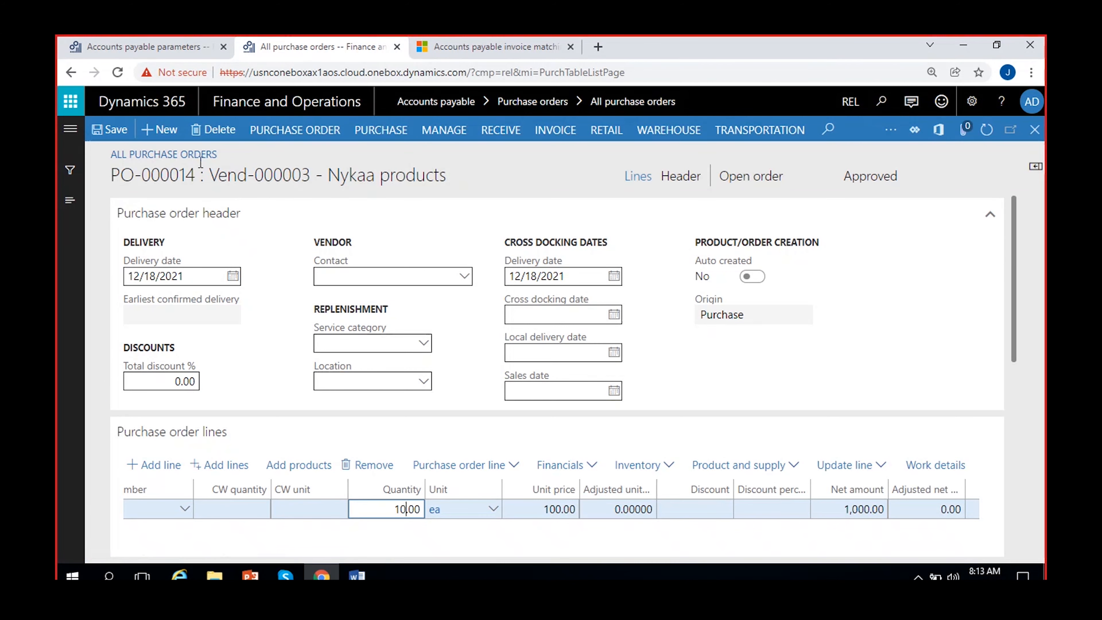
# Step: Review the purchase order's totals, checking subtotal, total discount, charges, sales tax and round-off, and return to the order
pyautogui.click(303, 131)
pyautogui.click(334, 175)
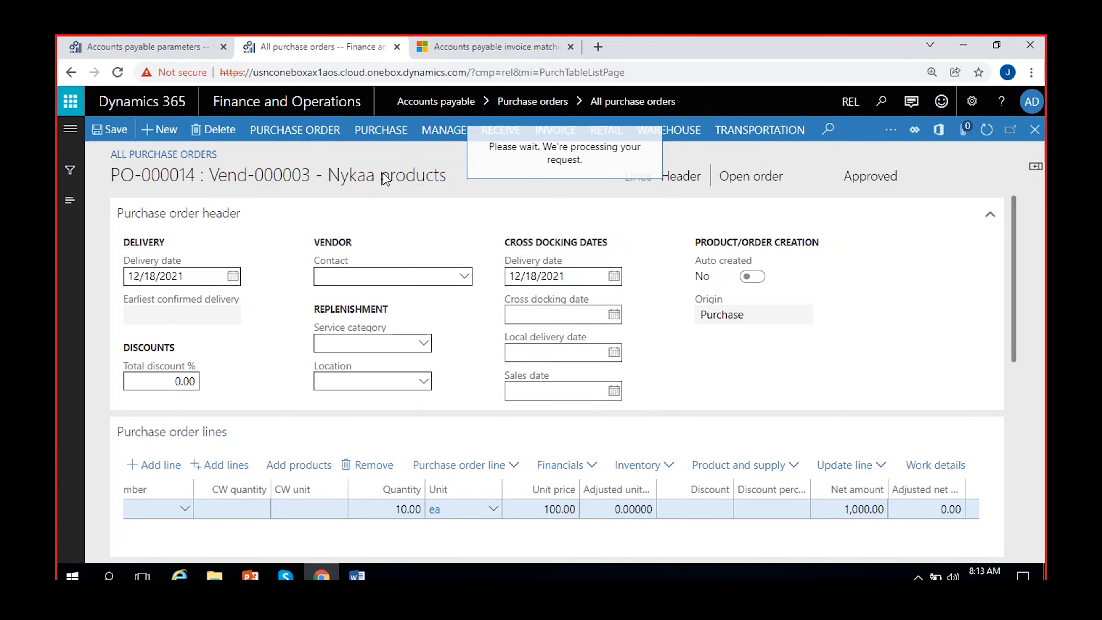
pyautogui.scroll(-3, 695, 377)
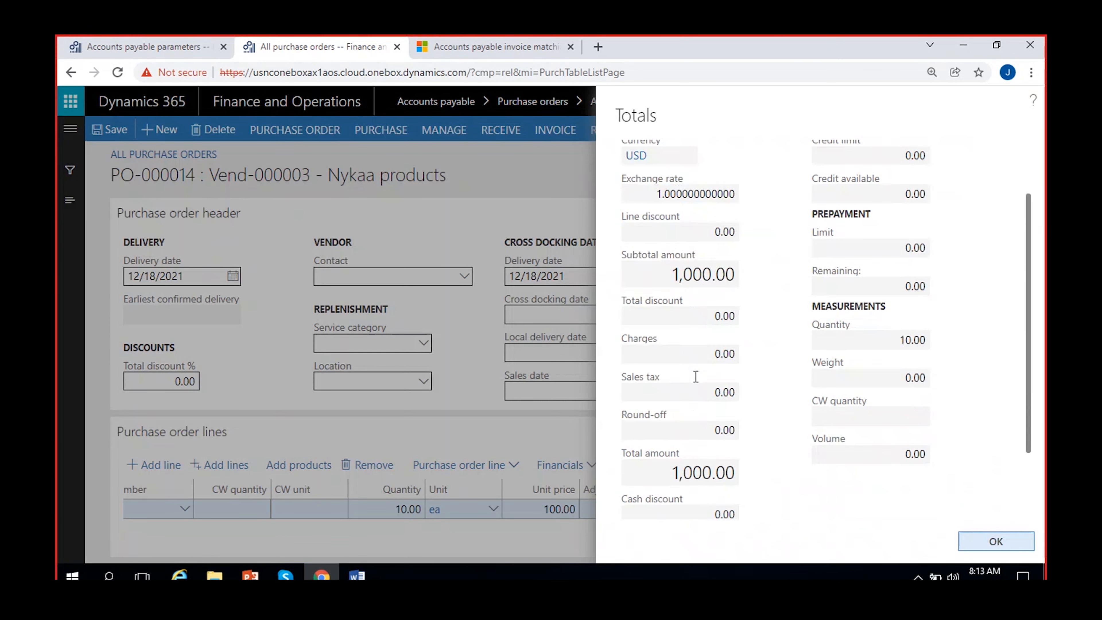
pyautogui.click(699, 274)
pyautogui.scroll(-1, 694, 369)
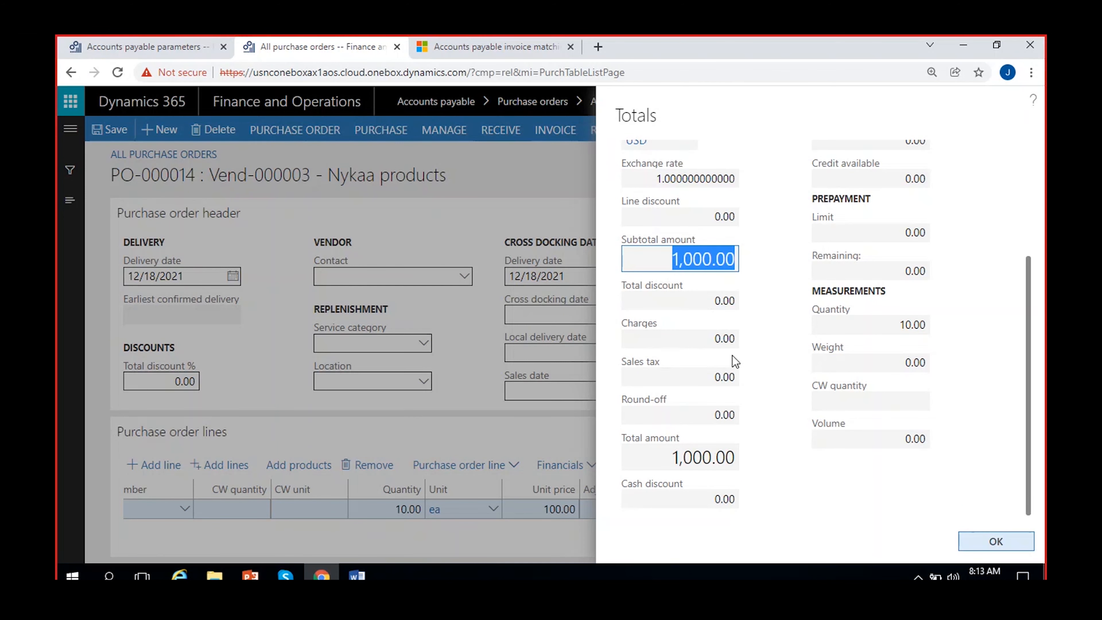
pyautogui.click(692, 302)
pyautogui.click(723, 337)
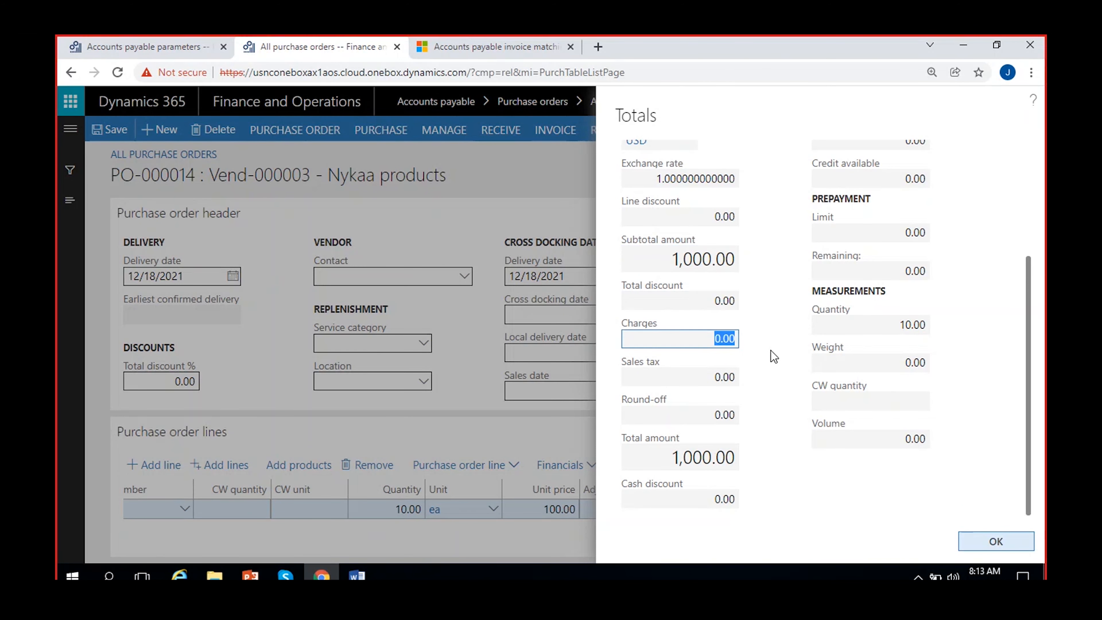
pyautogui.click(711, 377)
pyautogui.click(720, 415)
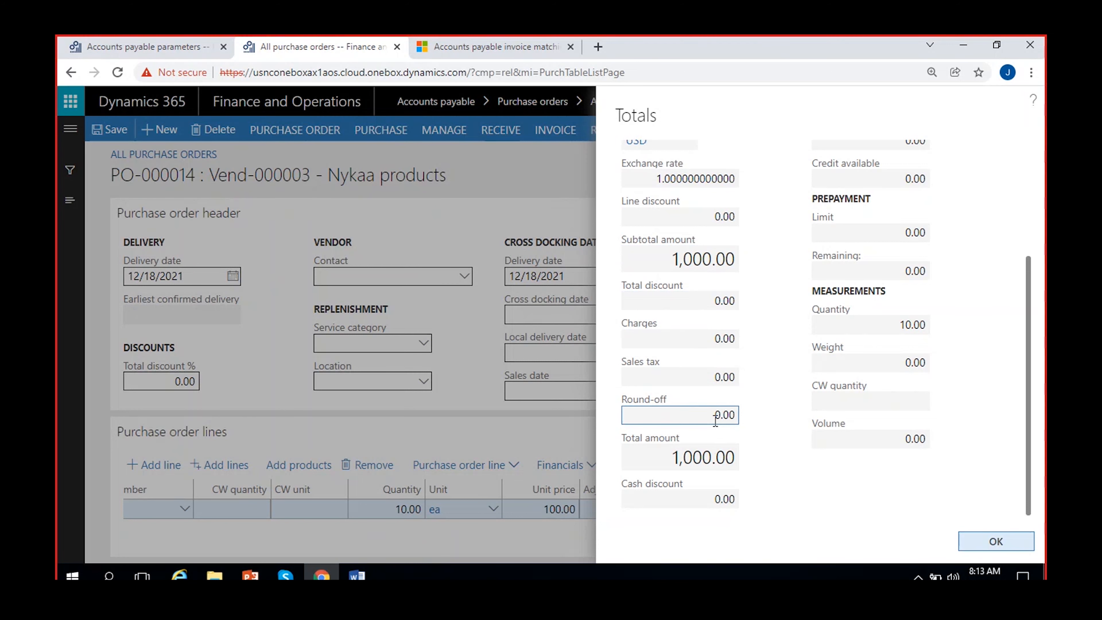
pyautogui.click(724, 297)
pyautogui.click(722, 333)
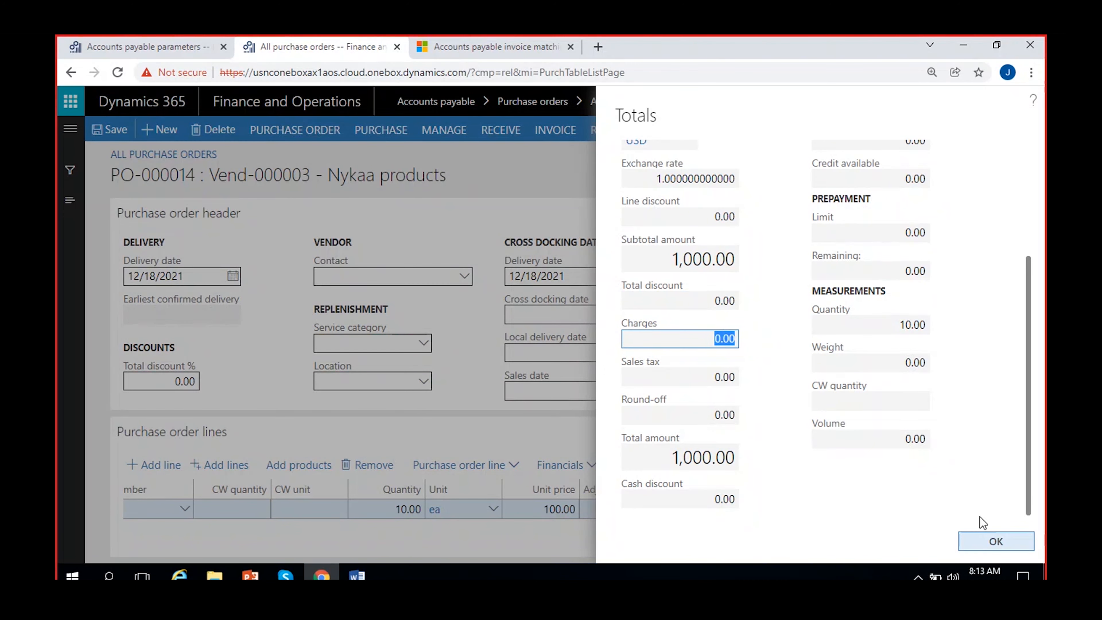
pyautogui.click(993, 540)
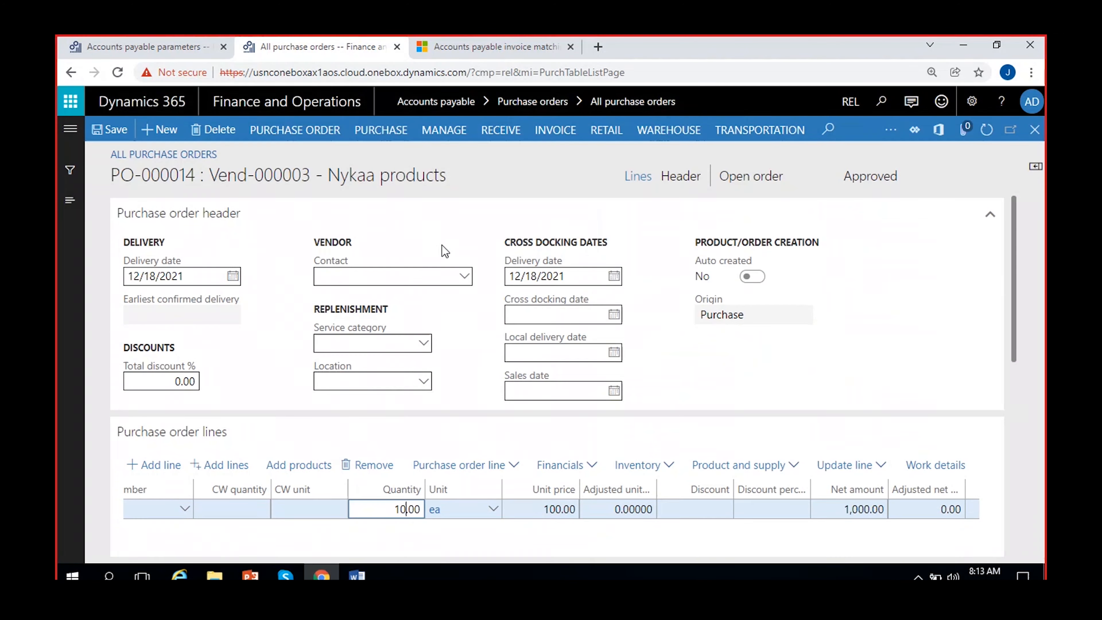
# Step: Delete the Insurance charge from the Nykaa products purchase order's maintained charges
pyautogui.click(381, 130)
pyautogui.click(232, 256)
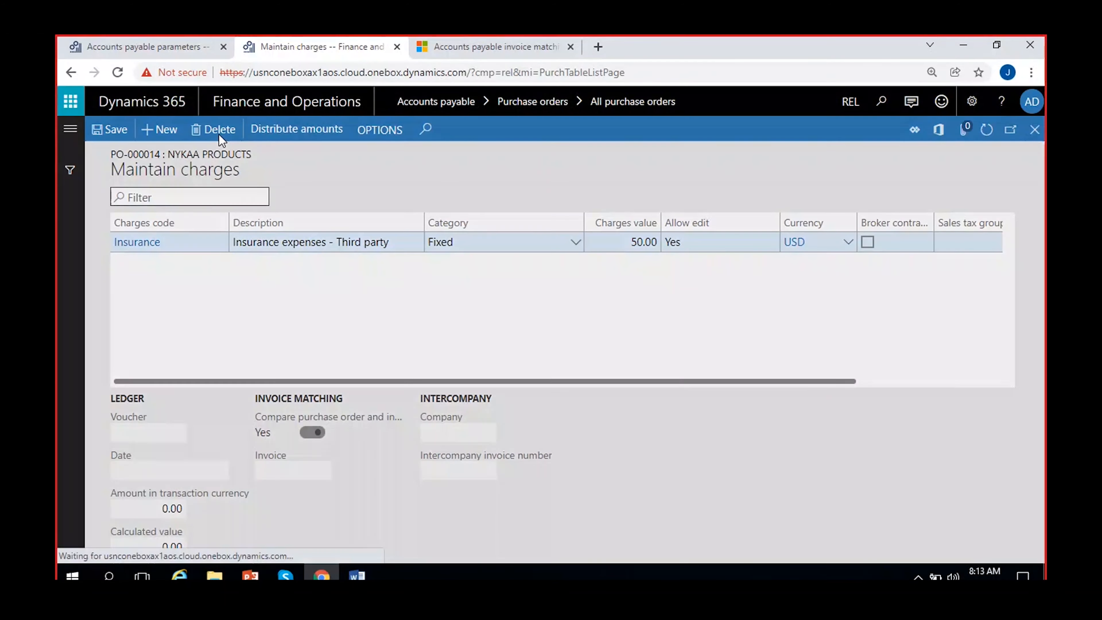
pyautogui.click(216, 129)
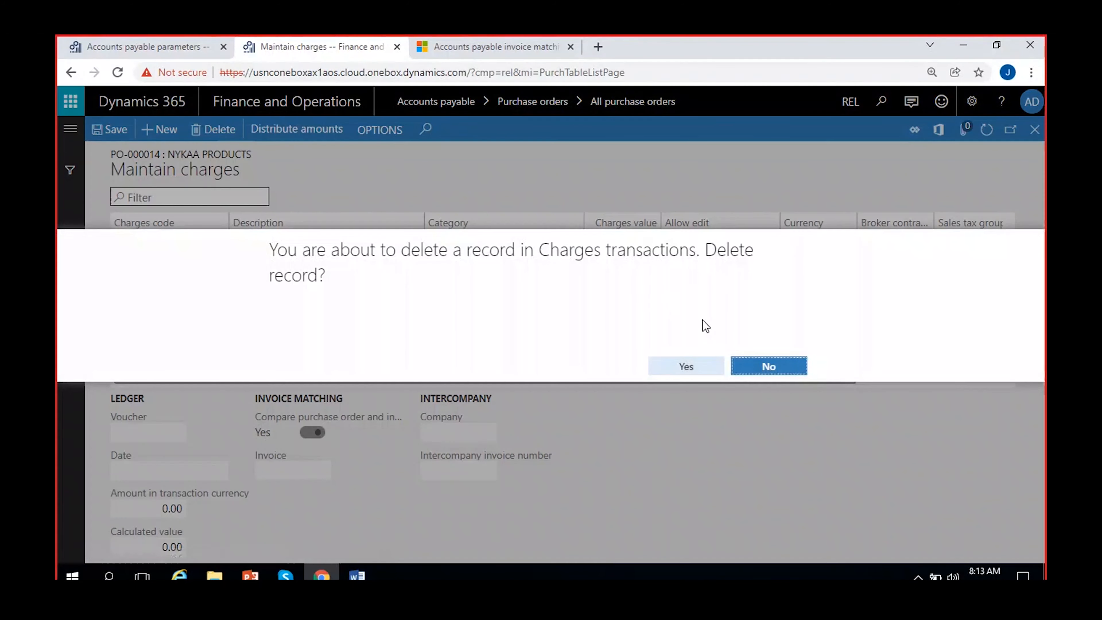
pyautogui.click(683, 366)
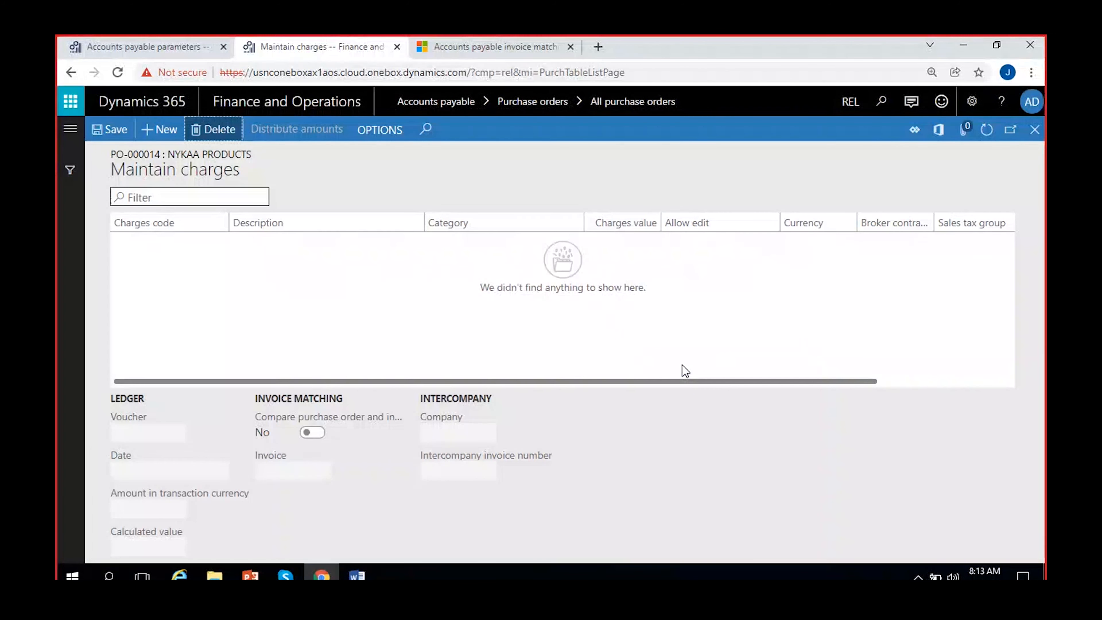
# Step: Add a fixed Transport charge of 50.00 to the purchase order, save it and return to the order
pyautogui.click(168, 131)
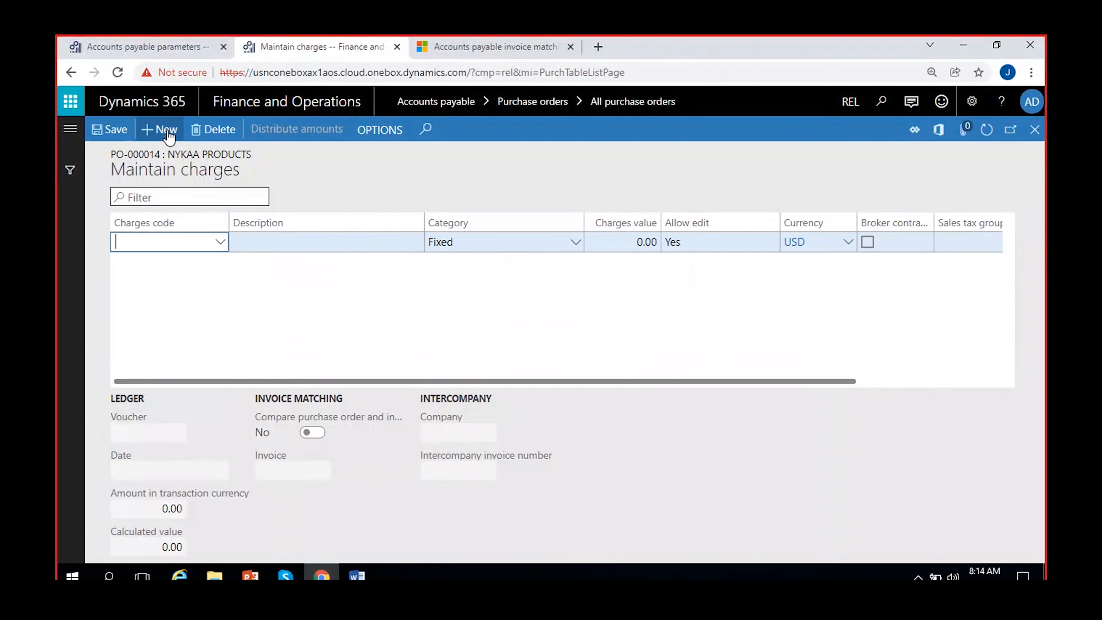
pyautogui.click(220, 245)
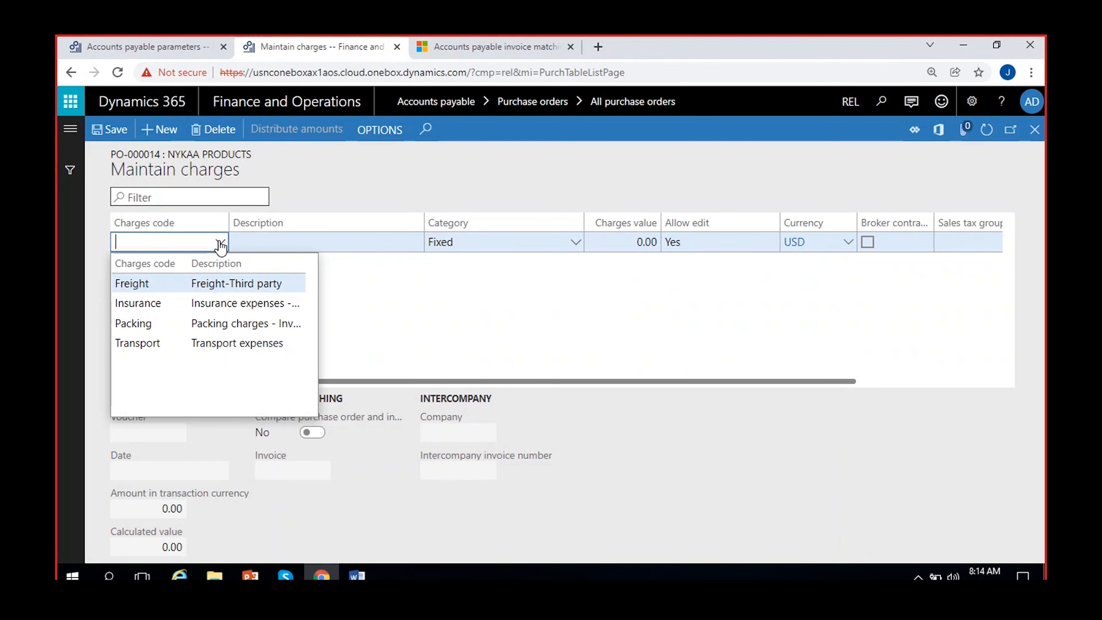
pyautogui.click(223, 326)
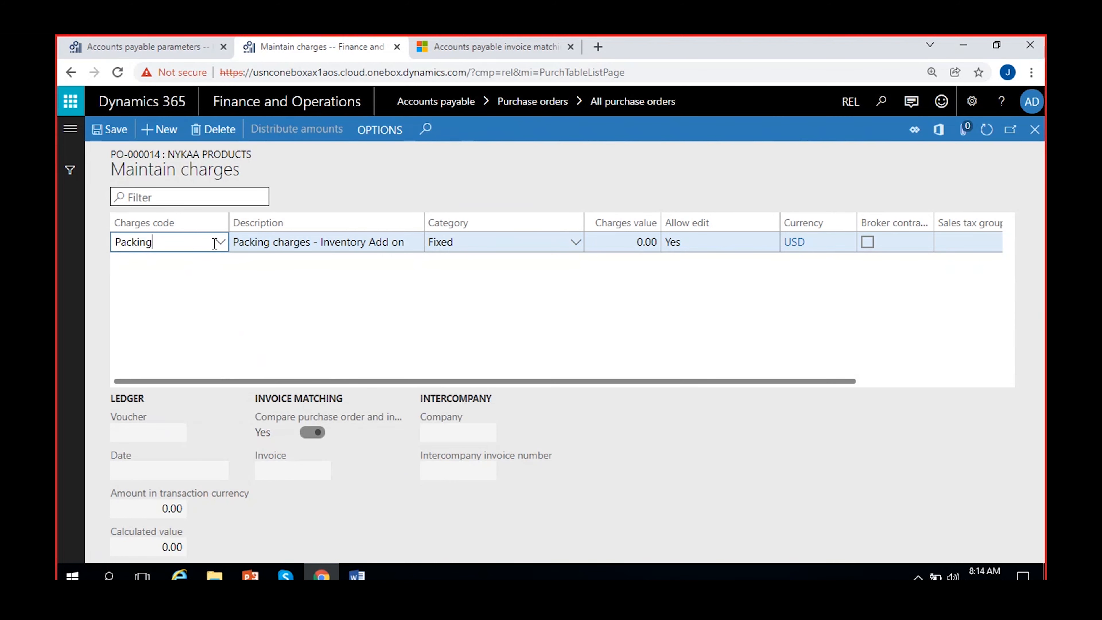
pyautogui.press('BackSpace')
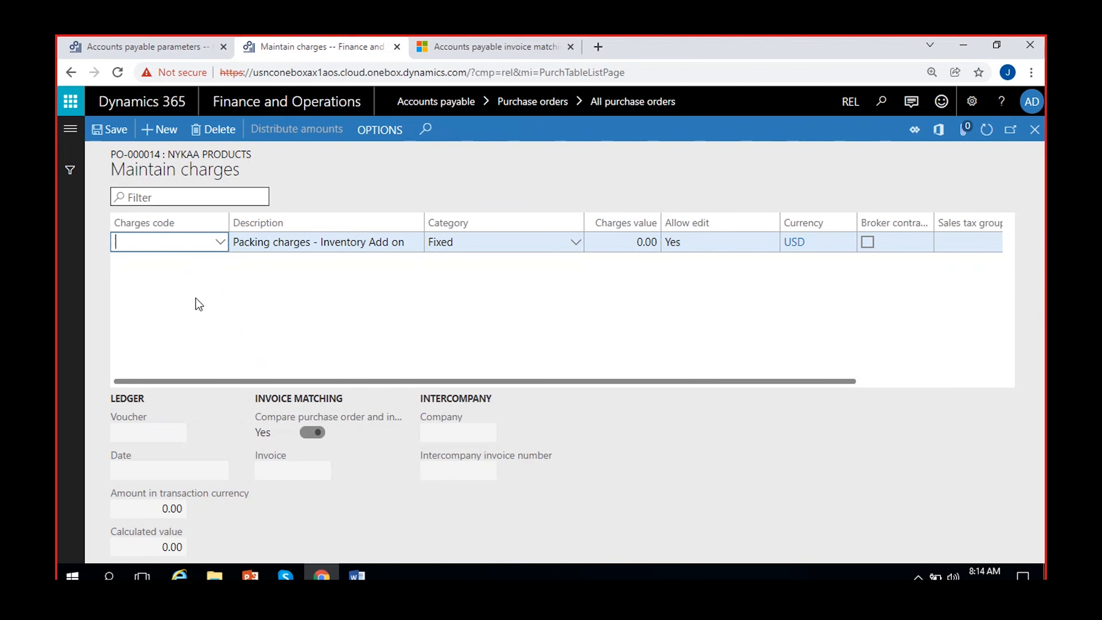
pyautogui.click(219, 242)
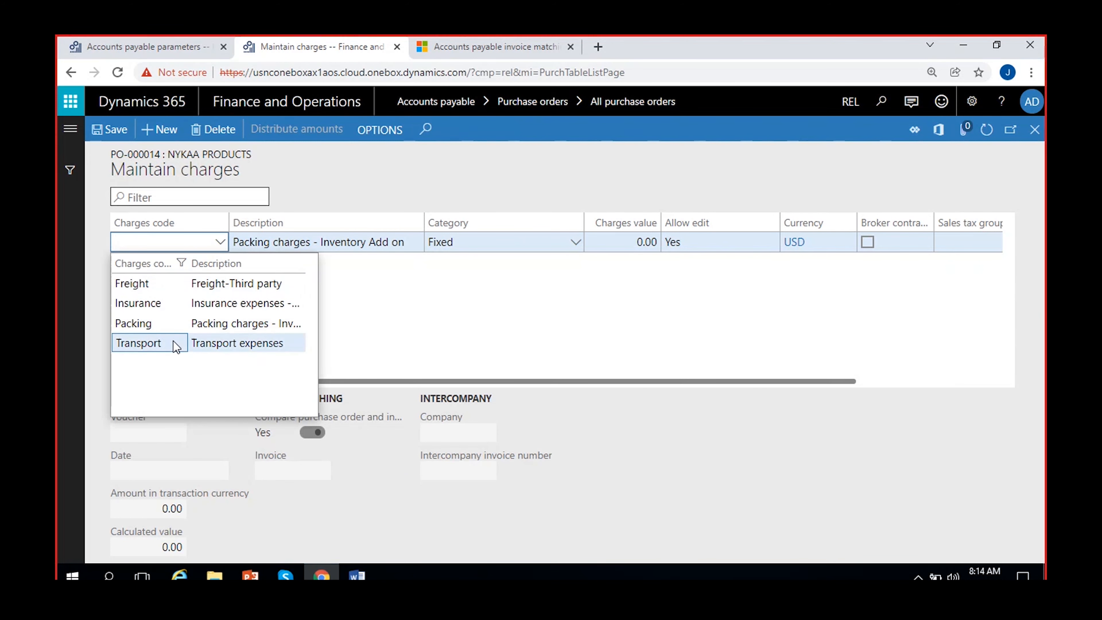
pyautogui.click(224, 343)
pyautogui.click(621, 238)
pyautogui.write('5')
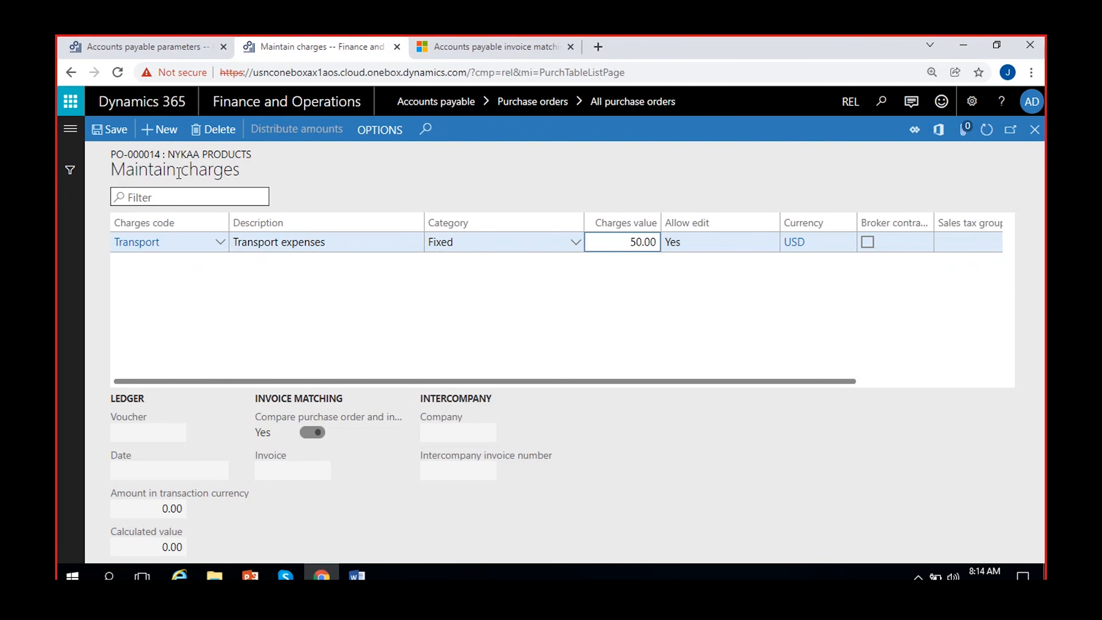
pyautogui.click(109, 134)
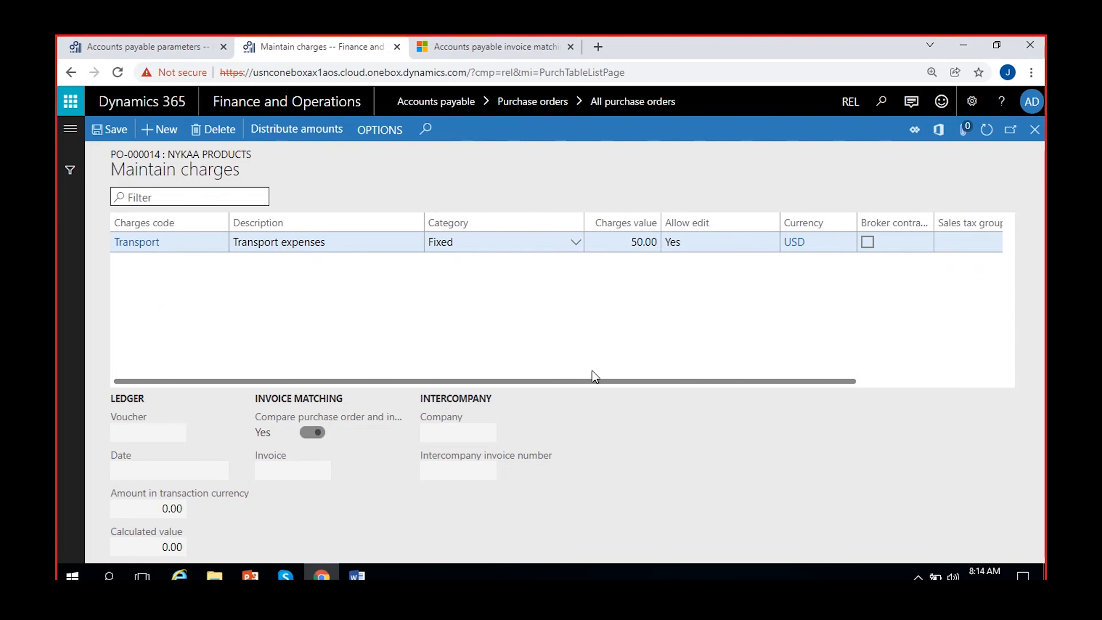
pyautogui.click(1033, 139)
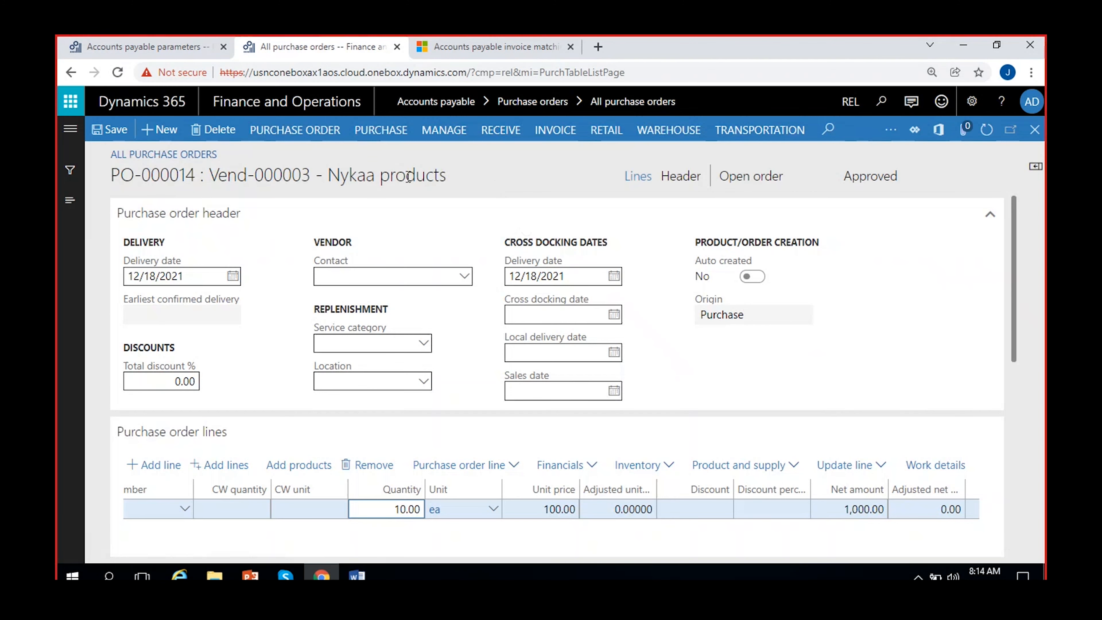
# Step: Recheck the purchase order's subtotal, charges, sales tax, round-off and total amount with the Transport charge included, and close the totals
pyautogui.click(295, 130)
pyautogui.click(390, 174)
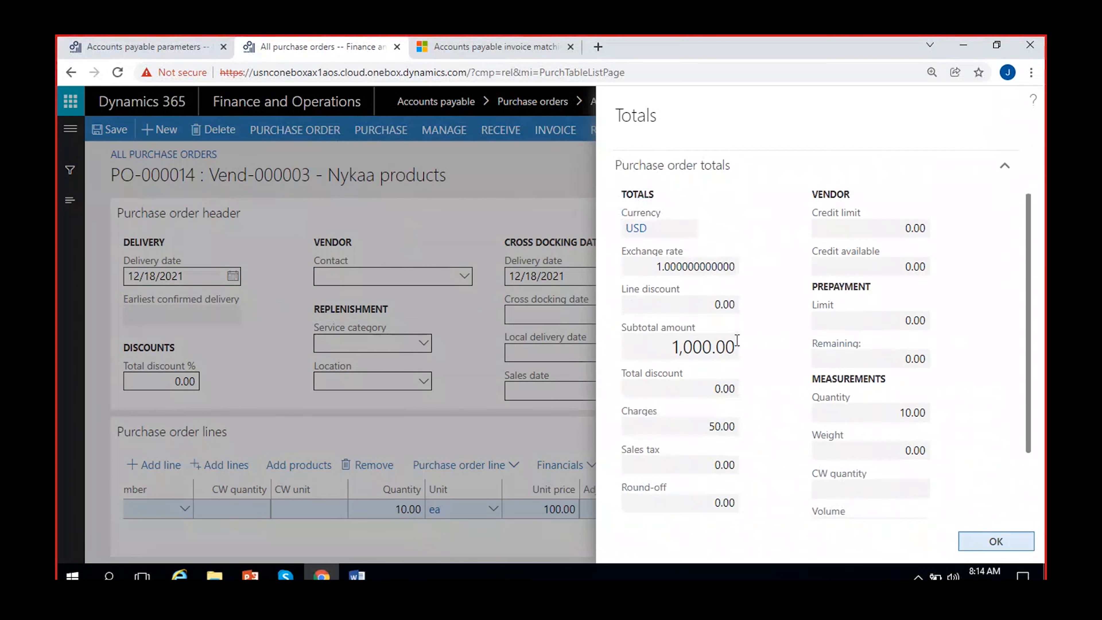
pyautogui.scroll(-2, 736, 340)
pyautogui.moveTo(670, 259); pyautogui.dragTo(776, 267)
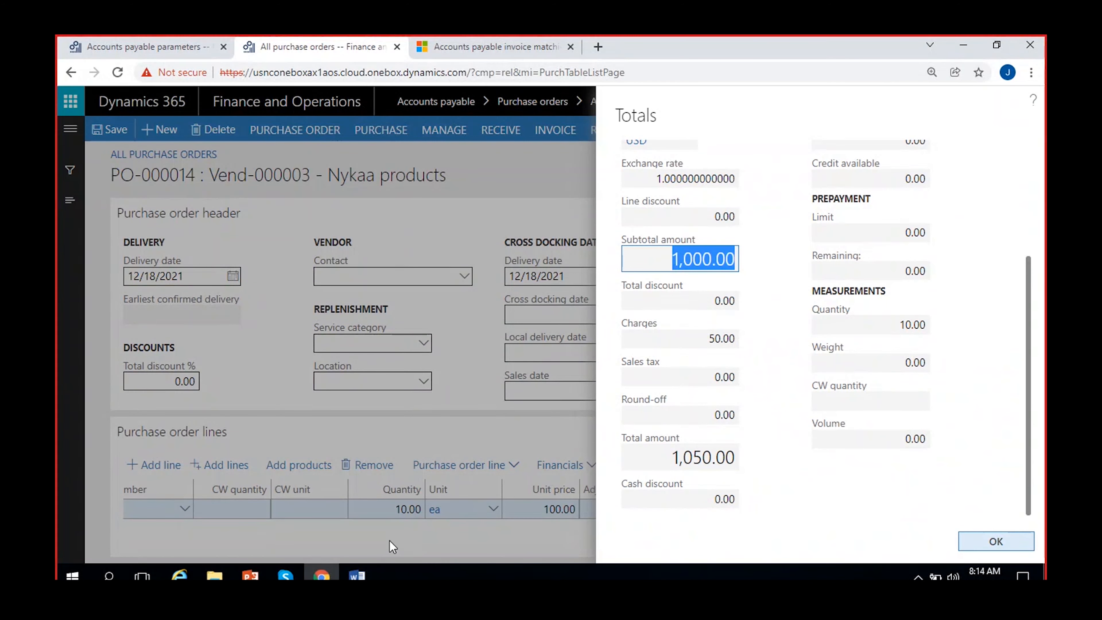
pyautogui.moveTo(703, 339); pyautogui.dragTo(797, 349)
pyautogui.moveTo(688, 460); pyautogui.dragTo(776, 468)
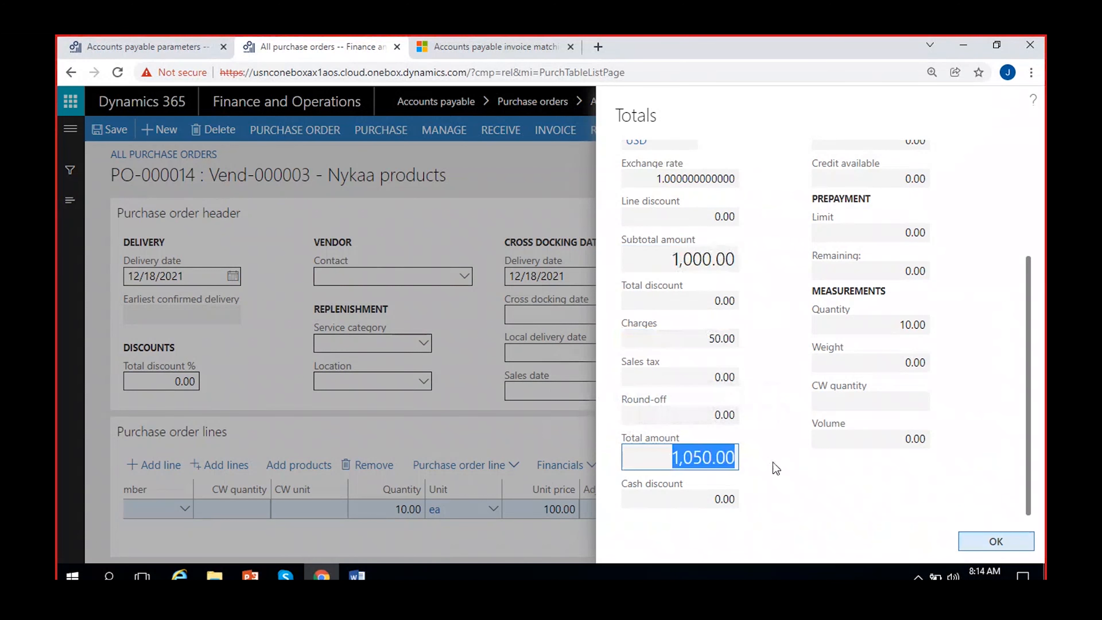
pyautogui.click(776, 468)
pyautogui.moveTo(709, 373); pyautogui.dragTo(746, 378)
pyautogui.moveTo(698, 418); pyautogui.dragTo(774, 429)
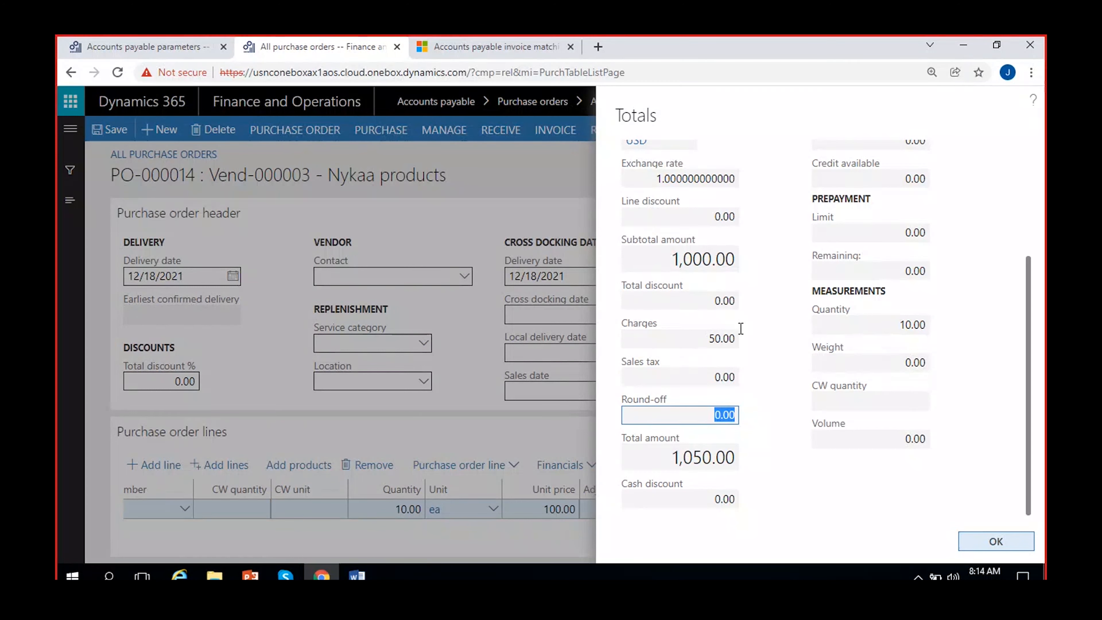
pyautogui.click(986, 548)
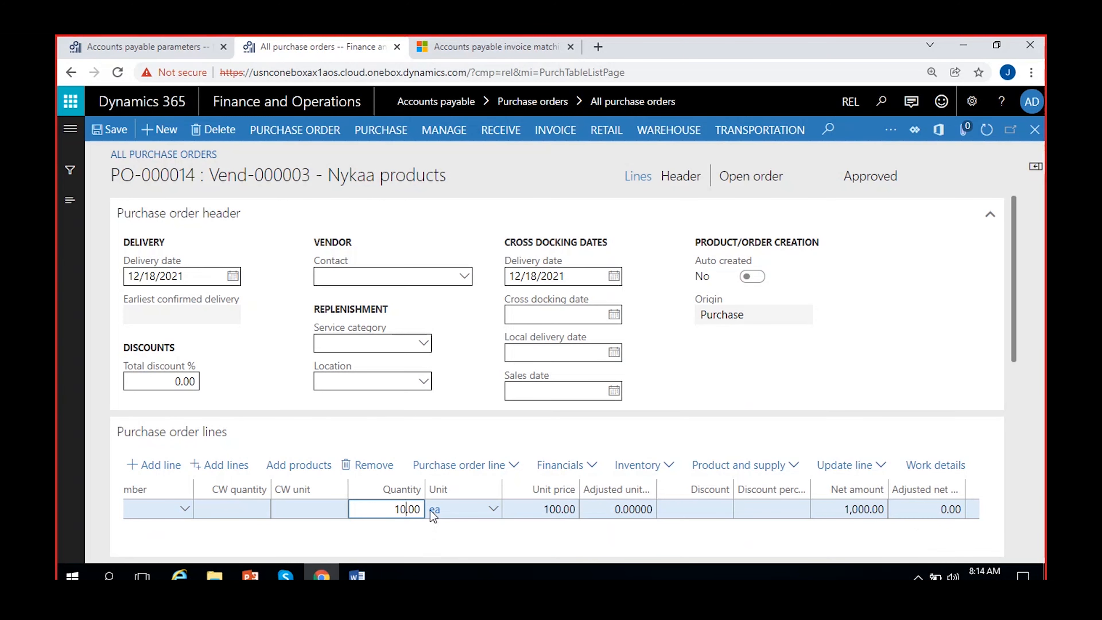
# Step: Confirm the purchase order and post its product receipt as GRN-52 for the ordered quantity
pyautogui.click(381, 130)
pyautogui.click(692, 178)
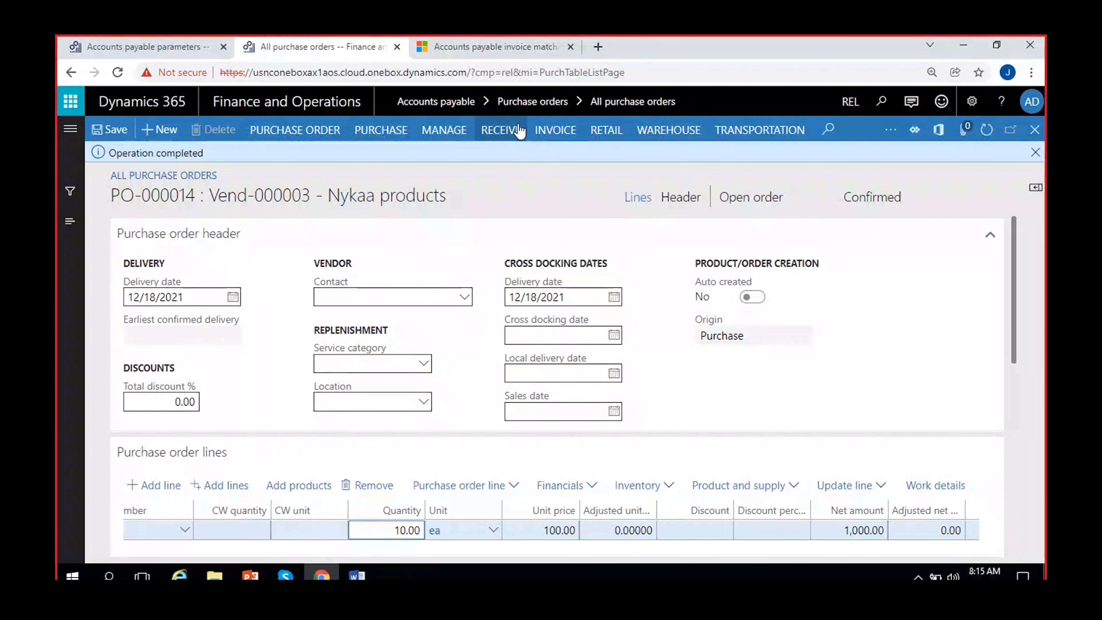
pyautogui.click(499, 130)
pyautogui.click(186, 187)
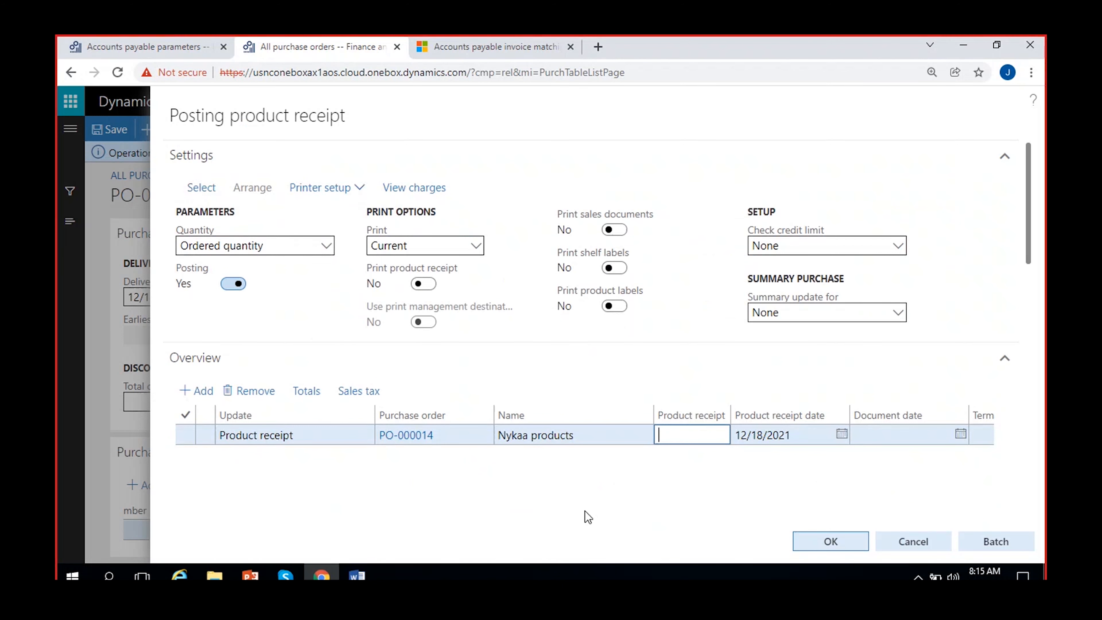
pyautogui.write('GRN-52')
pyautogui.moveTo(1031, 182); pyautogui.dragTo(1034, 306)
pyautogui.hscroll(6, 524, 393)
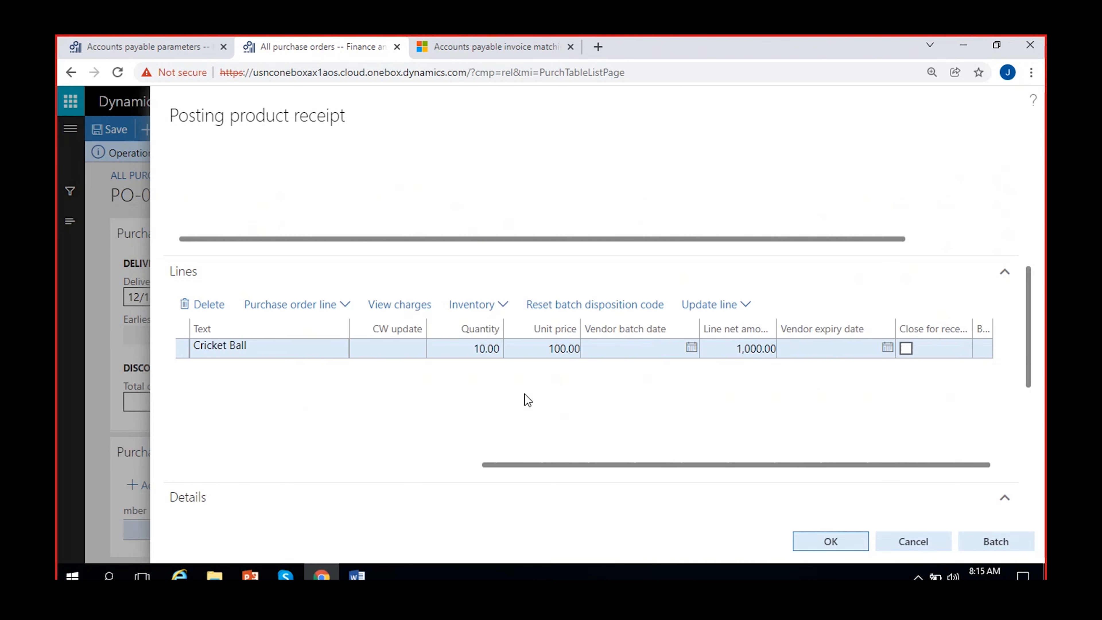
pyautogui.click(824, 540)
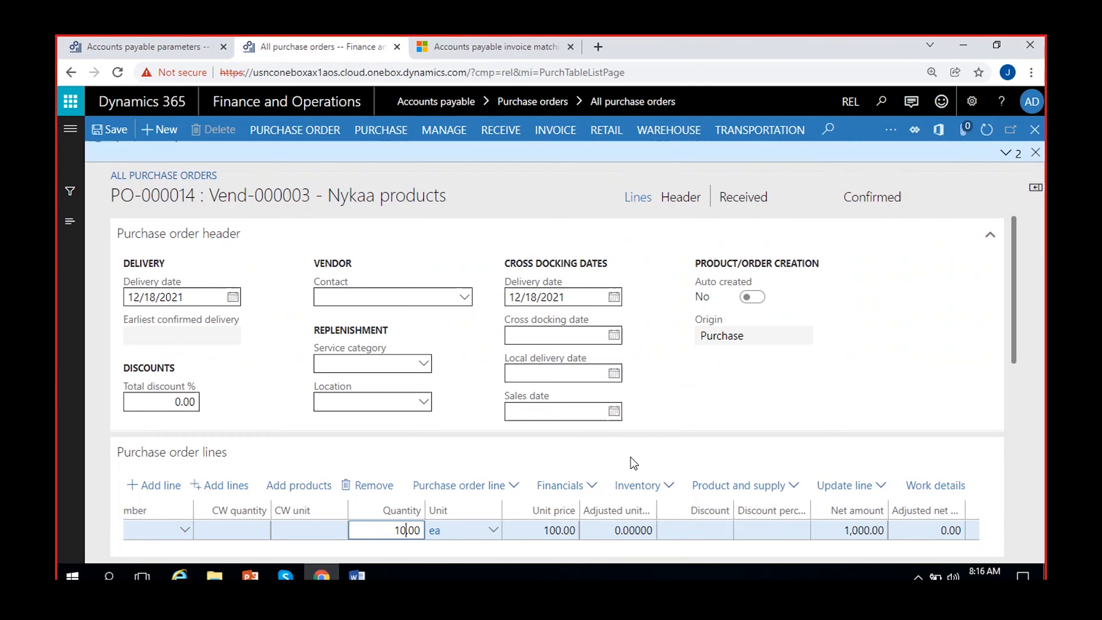
# Step: Dismiss the posting messages and generate a vendor invoice from the received purchase order
pyautogui.click(1036, 152)
pyautogui.click(734, 179)
pyautogui.click(556, 132)
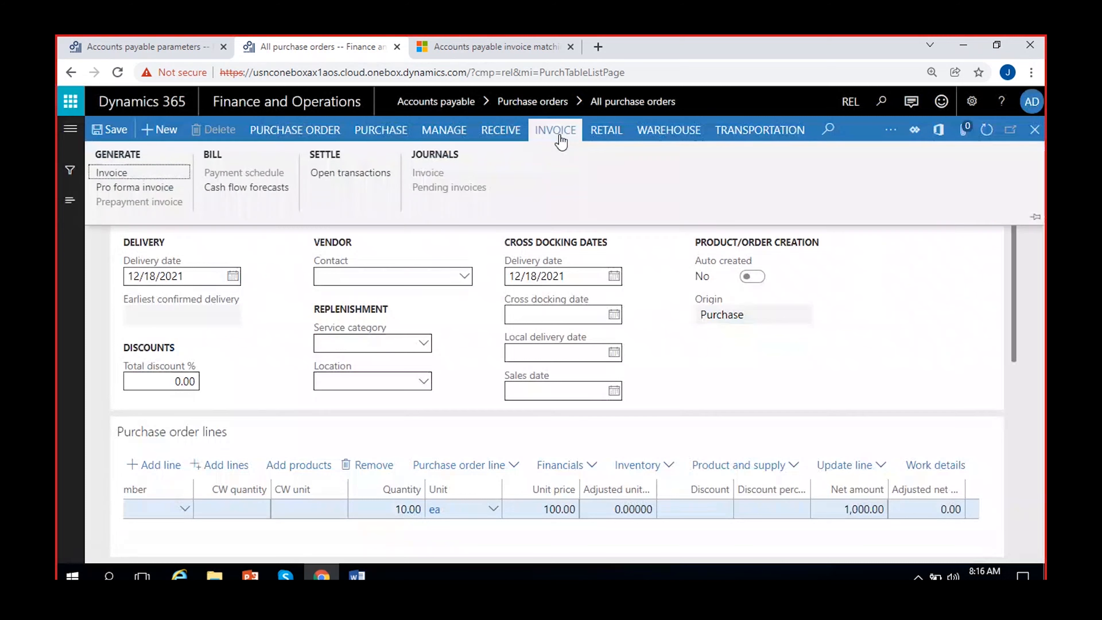
pyautogui.click(112, 173)
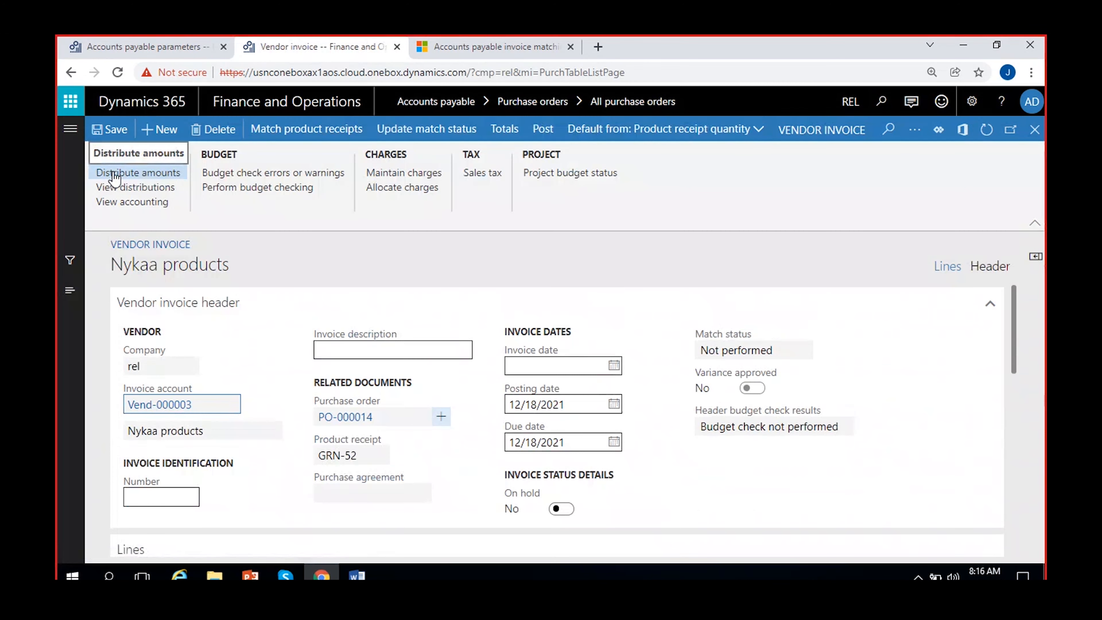
# Step: Set the vendor invoice number to INV-52 and the invoice date to December 19, 2021
pyautogui.click(149, 498)
pyautogui.write('INV-52')
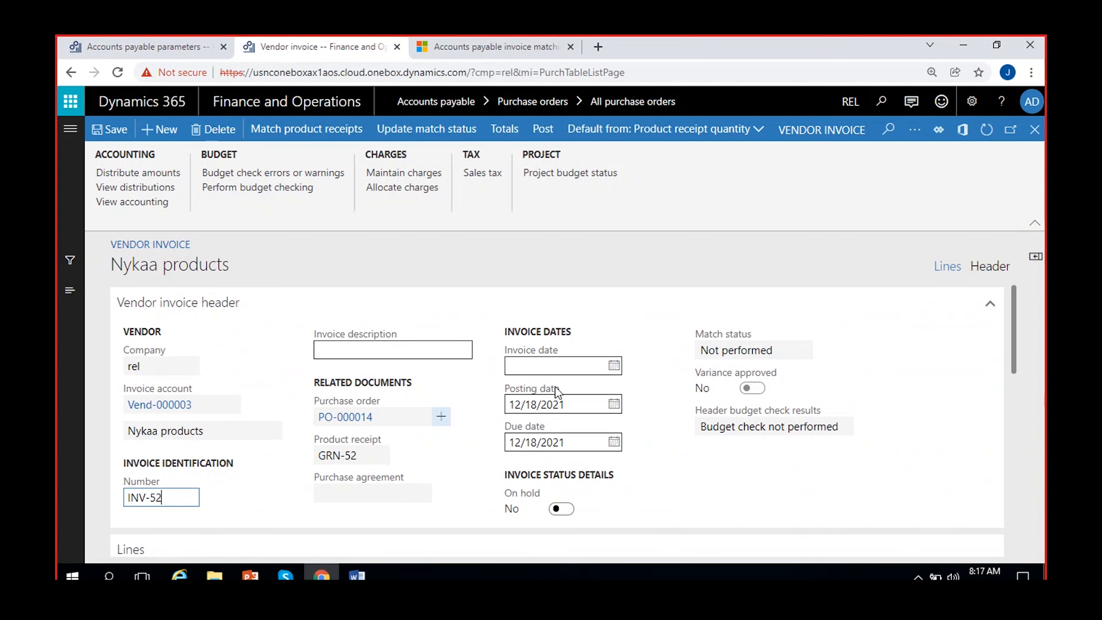
pyautogui.click(613, 366)
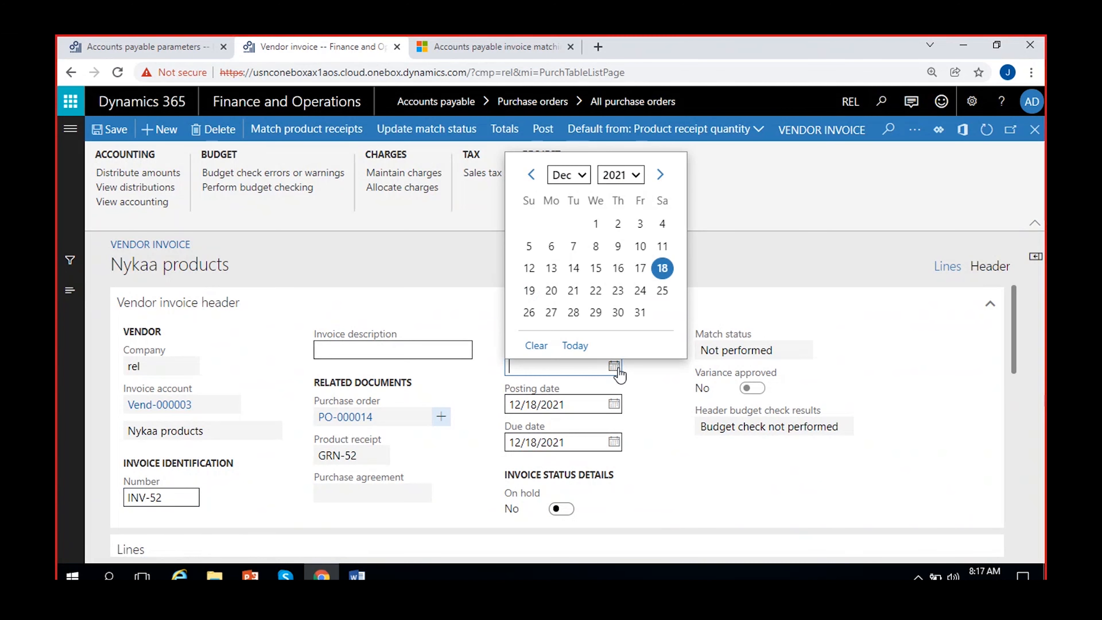
pyautogui.click(528, 290)
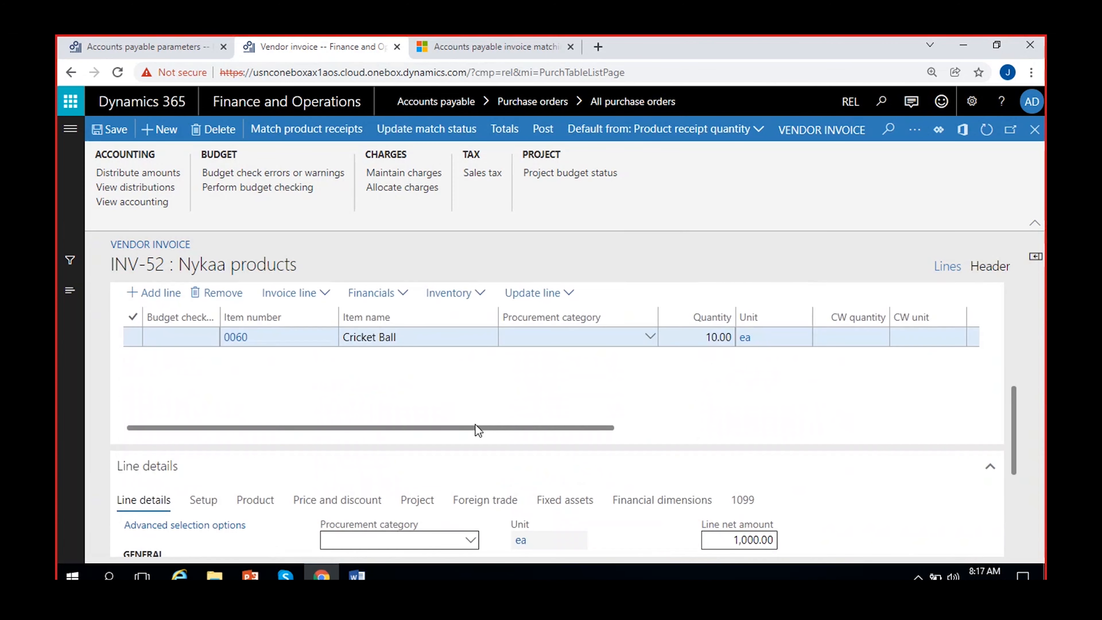
# Step: Examine the Cricket Ball line's price and match columns and the invoice totals, including subtotal, charges and invoice amount, and close the totals
pyautogui.hscroll(3, 420, 397)
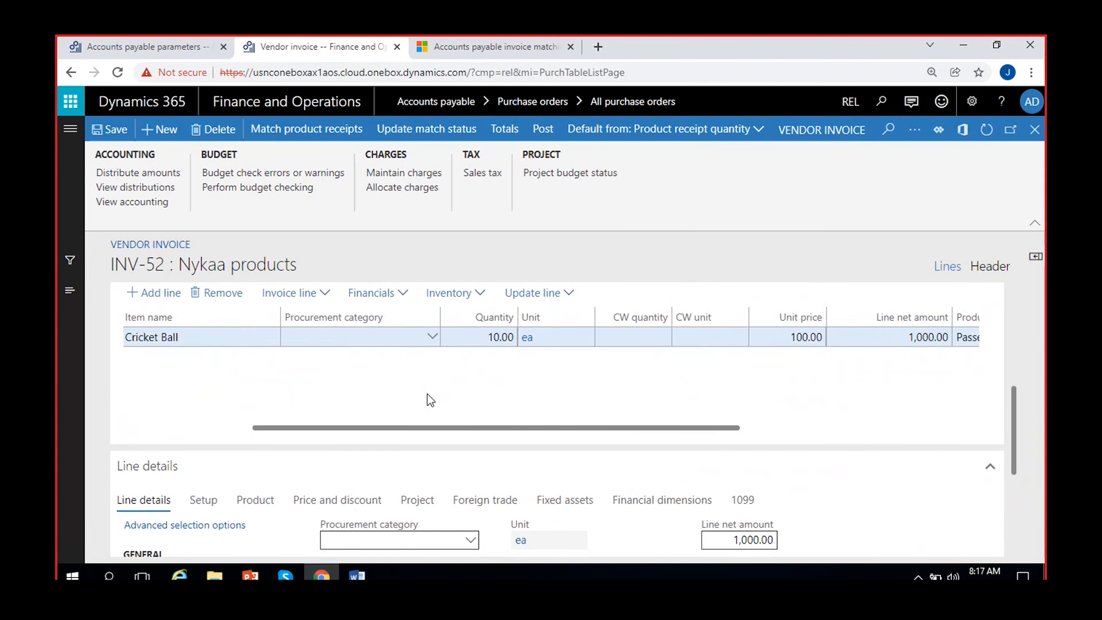
pyautogui.hscroll(3, 809, 376)
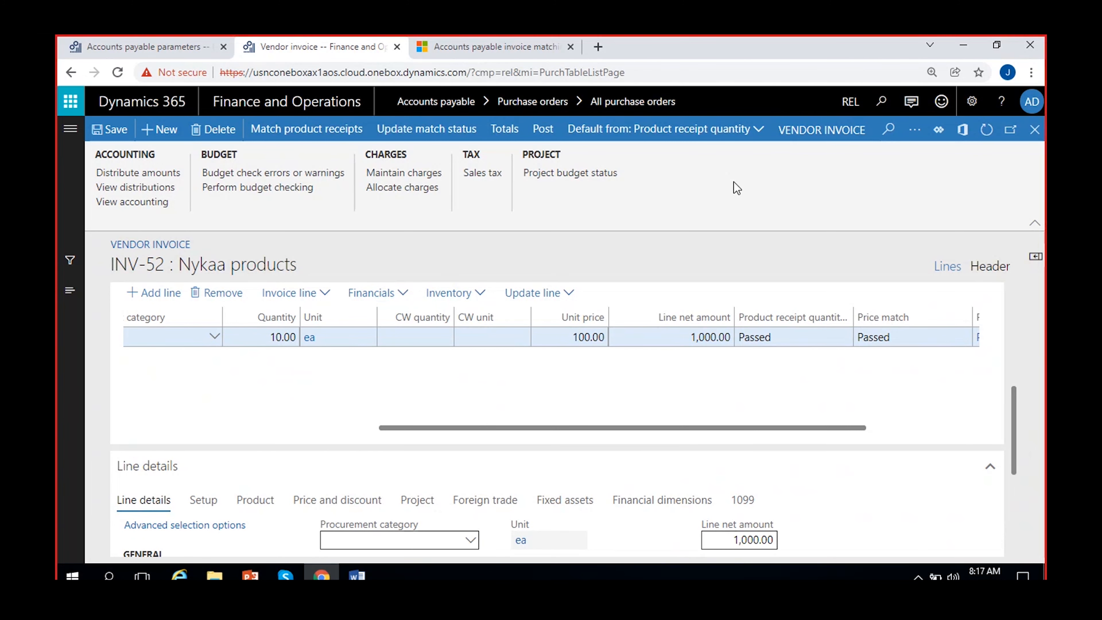
pyautogui.click(806, 130)
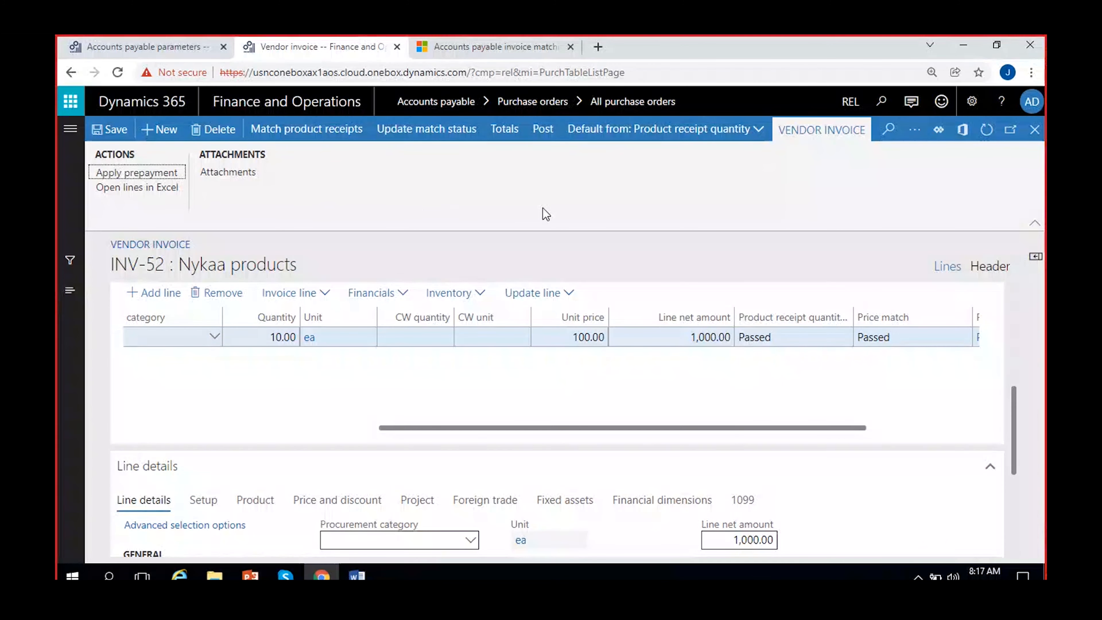
pyautogui.click(507, 131)
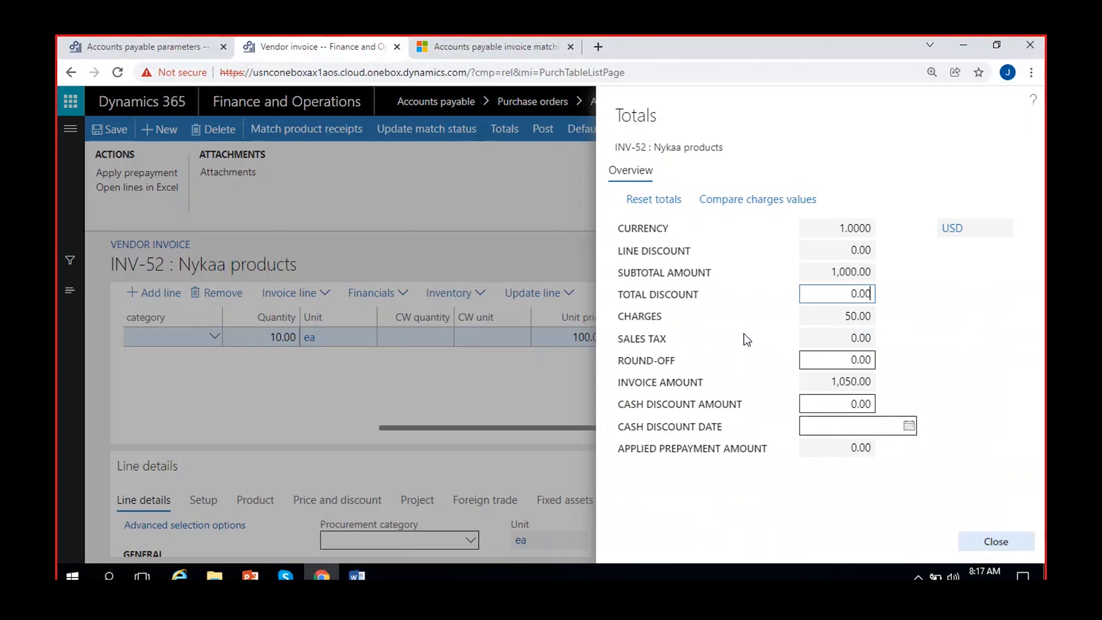
pyautogui.click(840, 273)
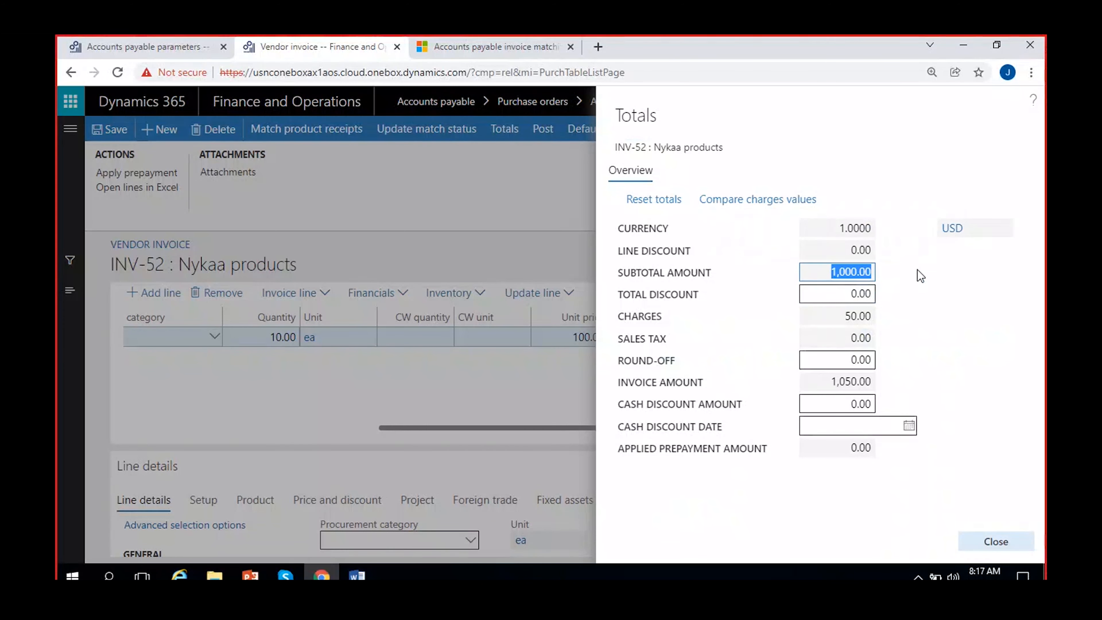
pyautogui.doubleClick(695, 271)
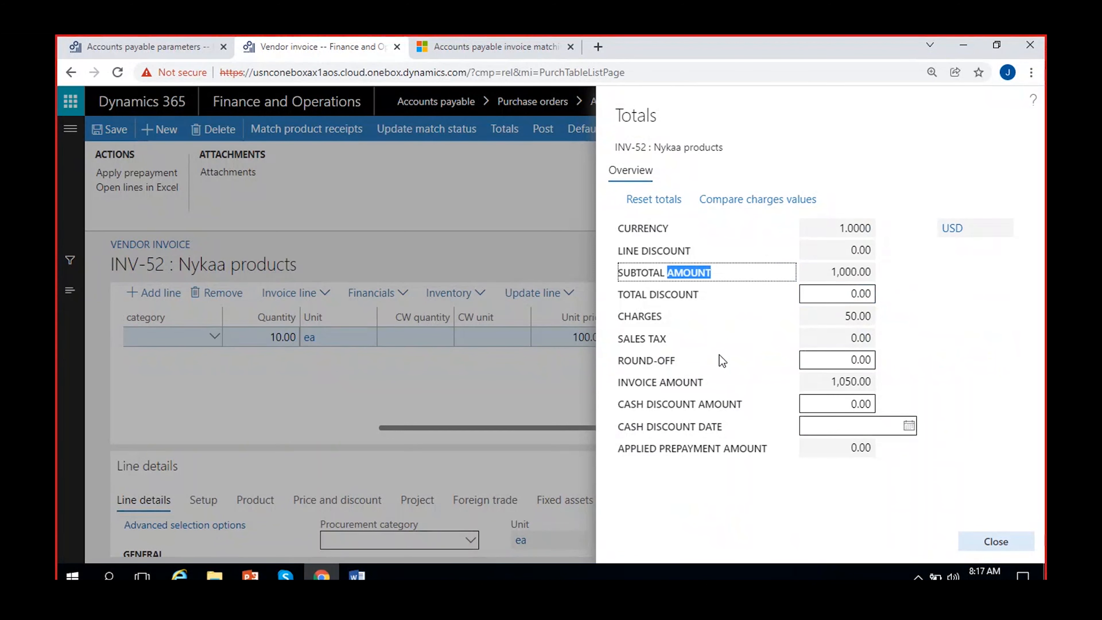
pyautogui.doubleClick(676, 381)
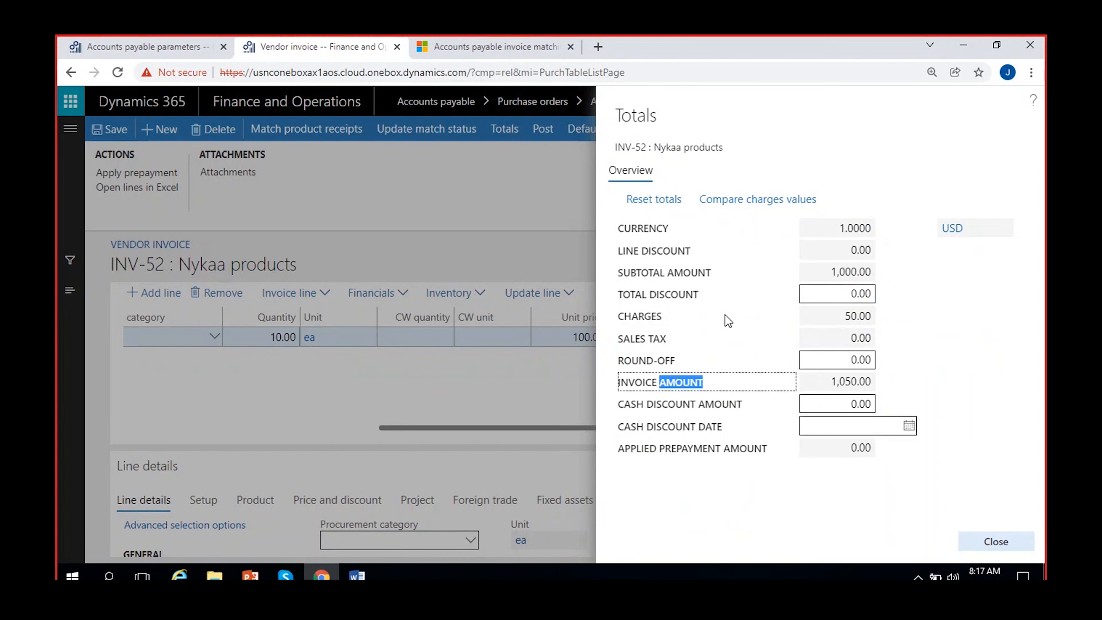
pyautogui.click(714, 316)
pyautogui.moveTo(842, 315); pyautogui.dragTo(885, 373)
pyautogui.moveTo(817, 382); pyautogui.dragTo(965, 384)
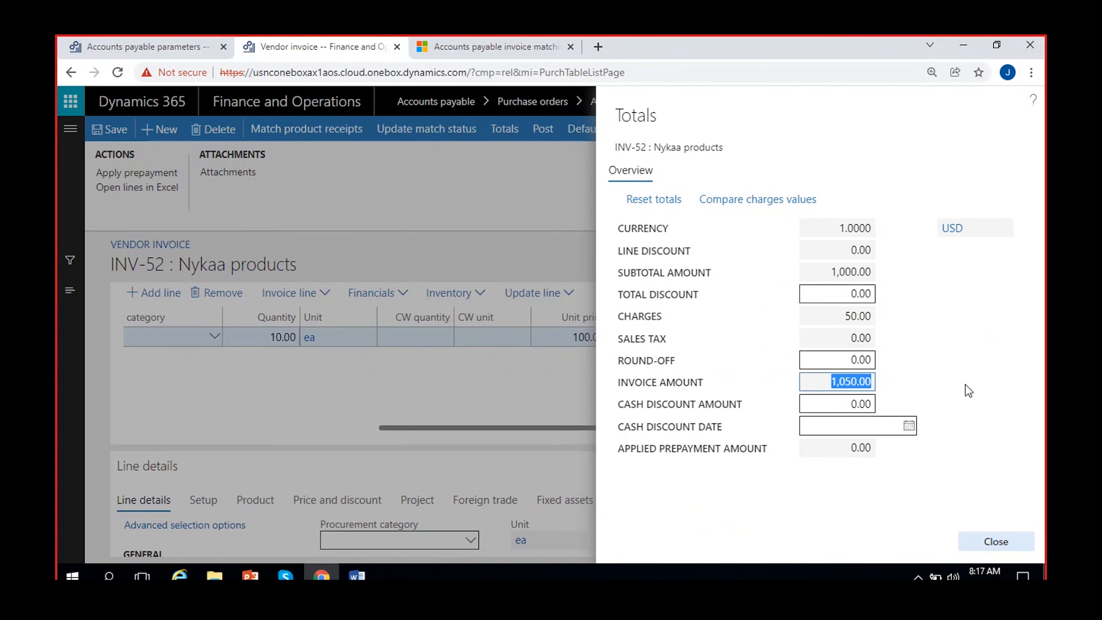
pyautogui.click(996, 541)
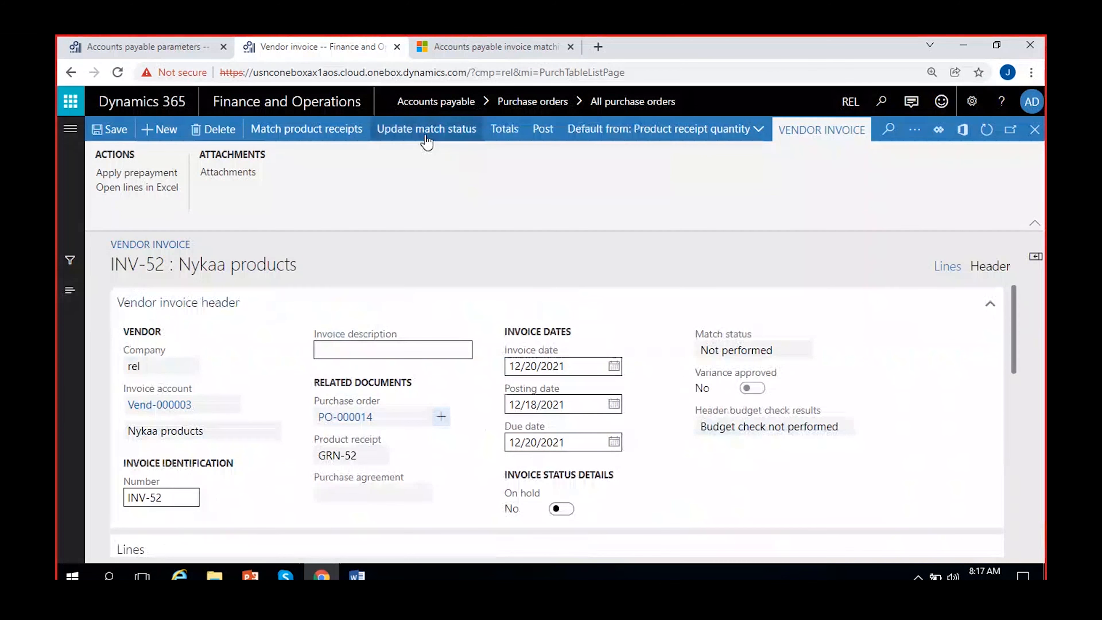
# Step: Update the match status of vendor invoice INV-52 and check the Match status field in the header
pyautogui.click(743, 345)
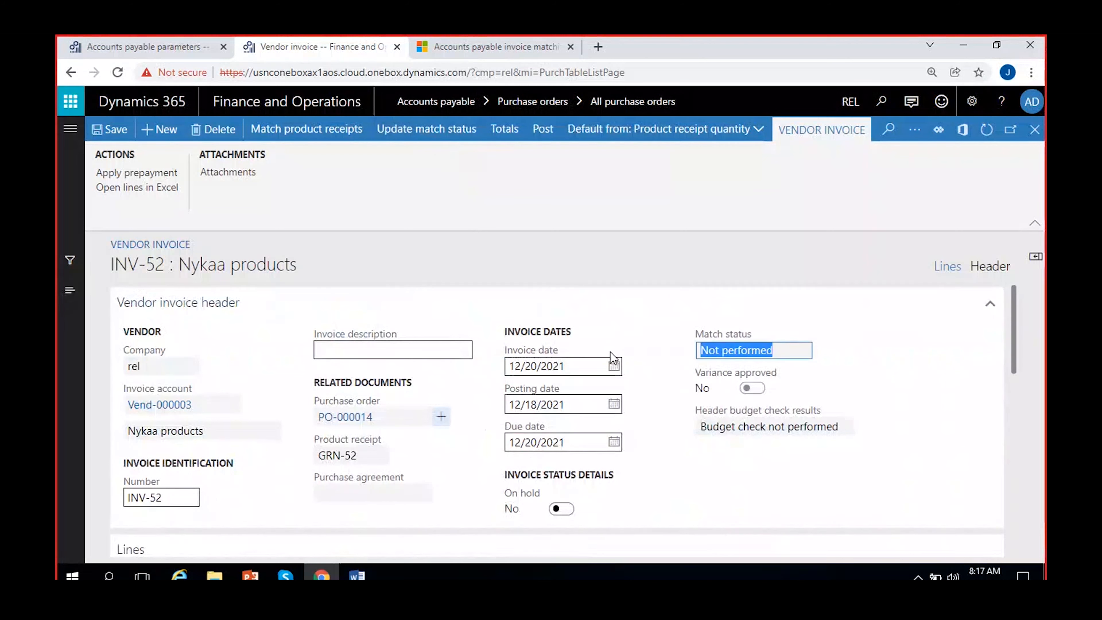
pyautogui.click(685, 354)
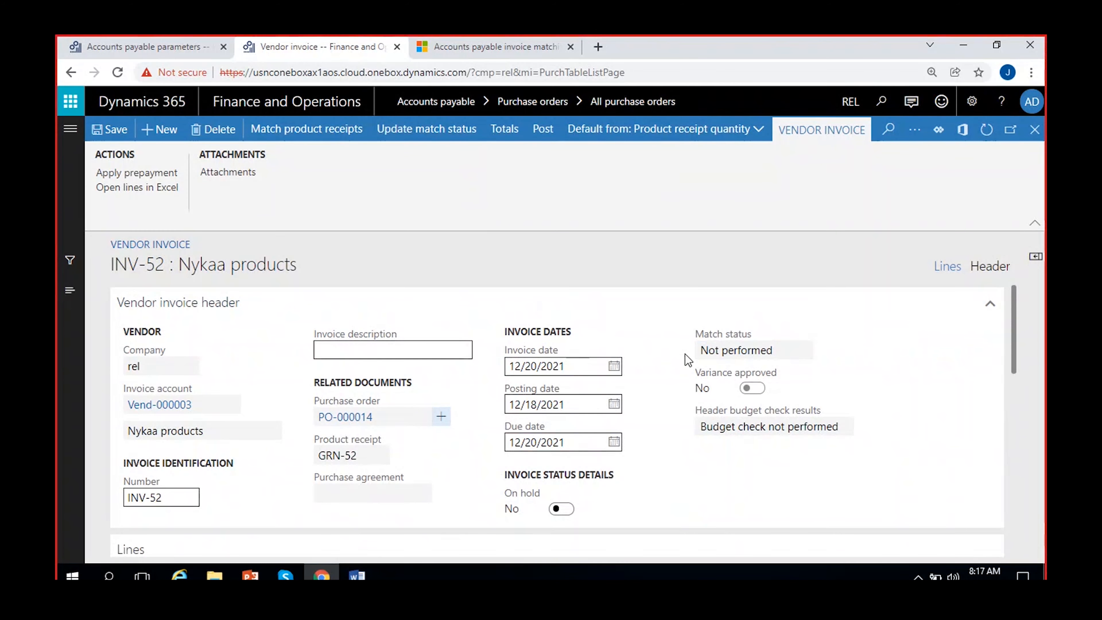
pyautogui.click(410, 129)
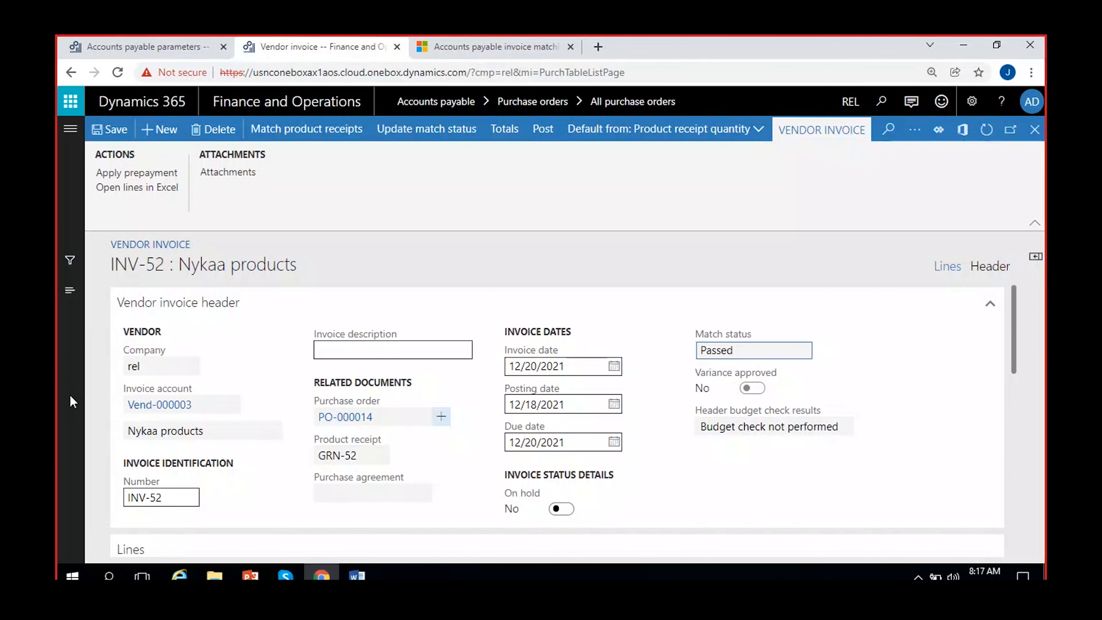
pyautogui.moveTo(740, 352); pyautogui.dragTo(698, 350)
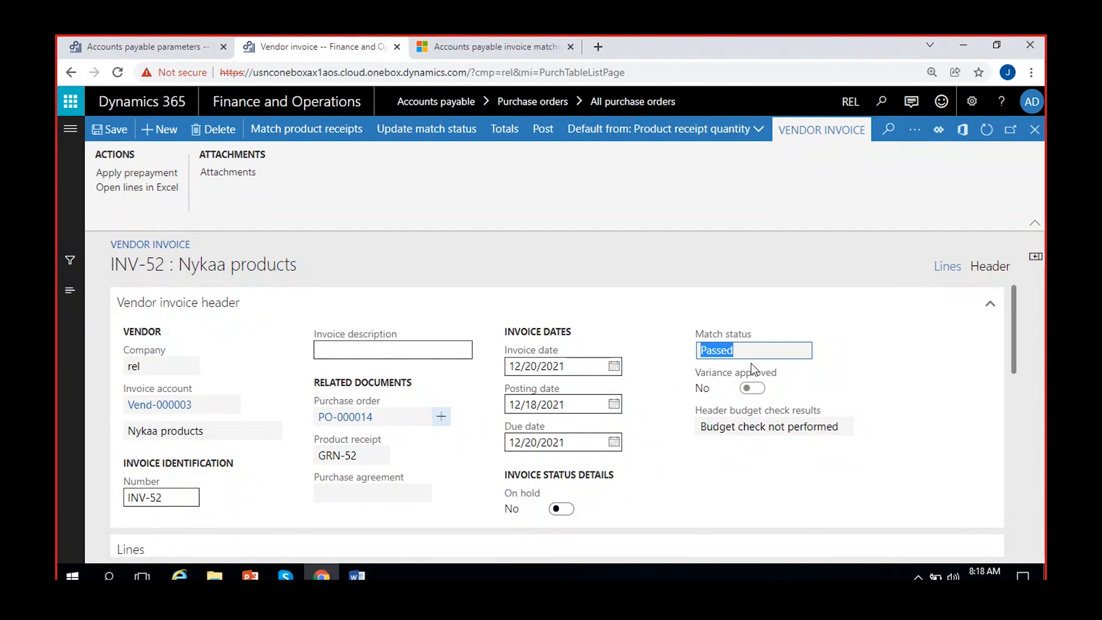
# Step: Check the invoice totals tolerance in the Accounts payable parameters, set the Cricket Ball line's unit price to 120.00 on the vendor invoice and save
pyautogui.click(116, 47)
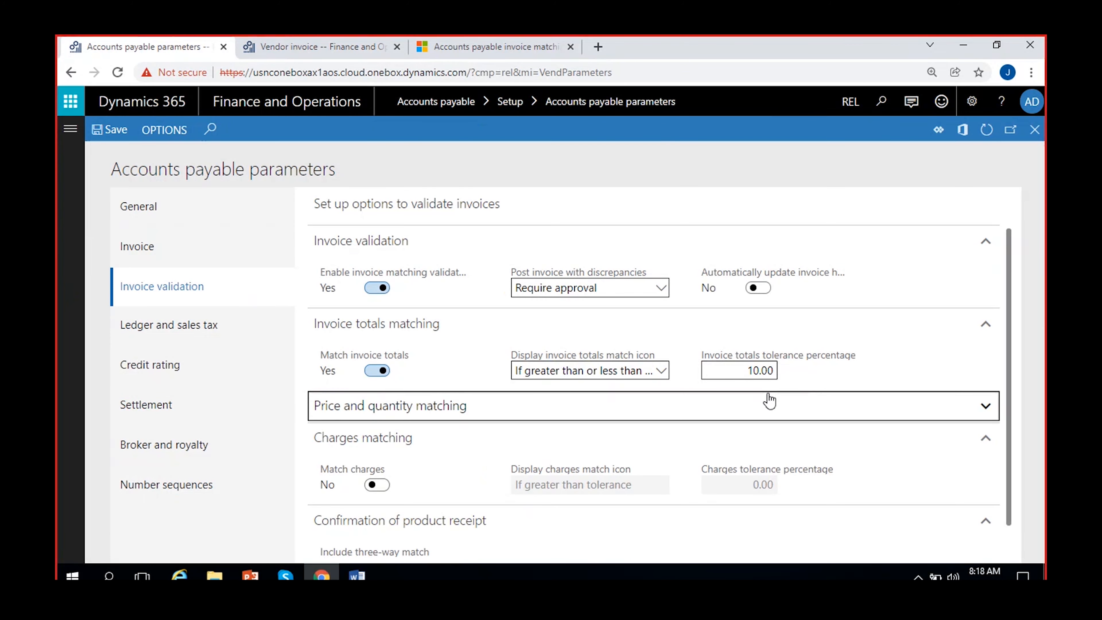
pyautogui.click(295, 43)
pyautogui.moveTo(1015, 295); pyautogui.dragTo(1020, 376)
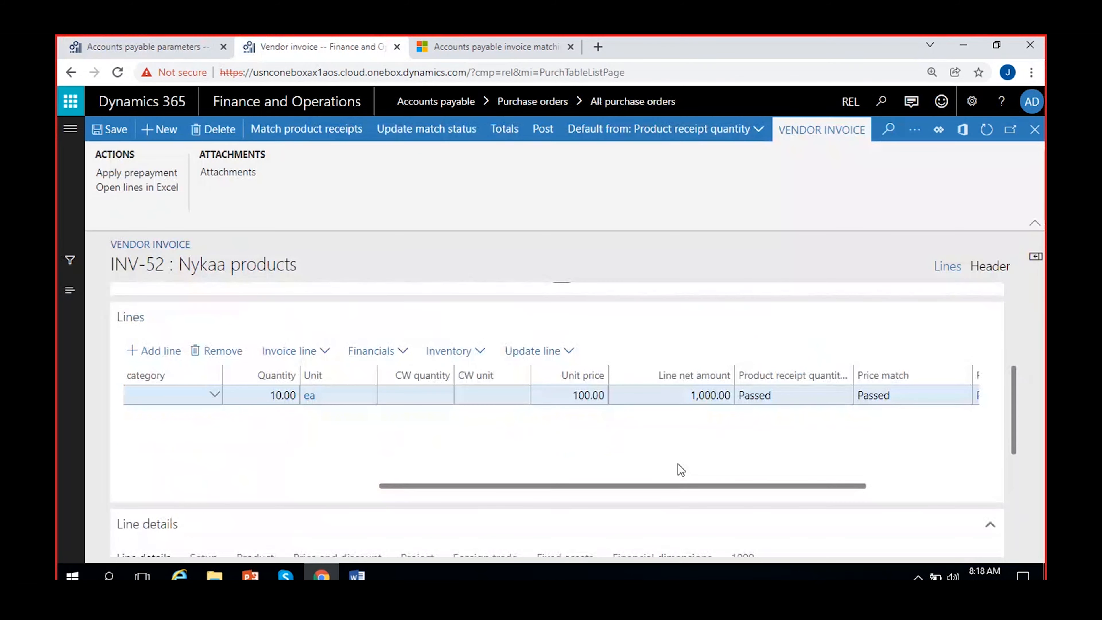
pyautogui.click(584, 394)
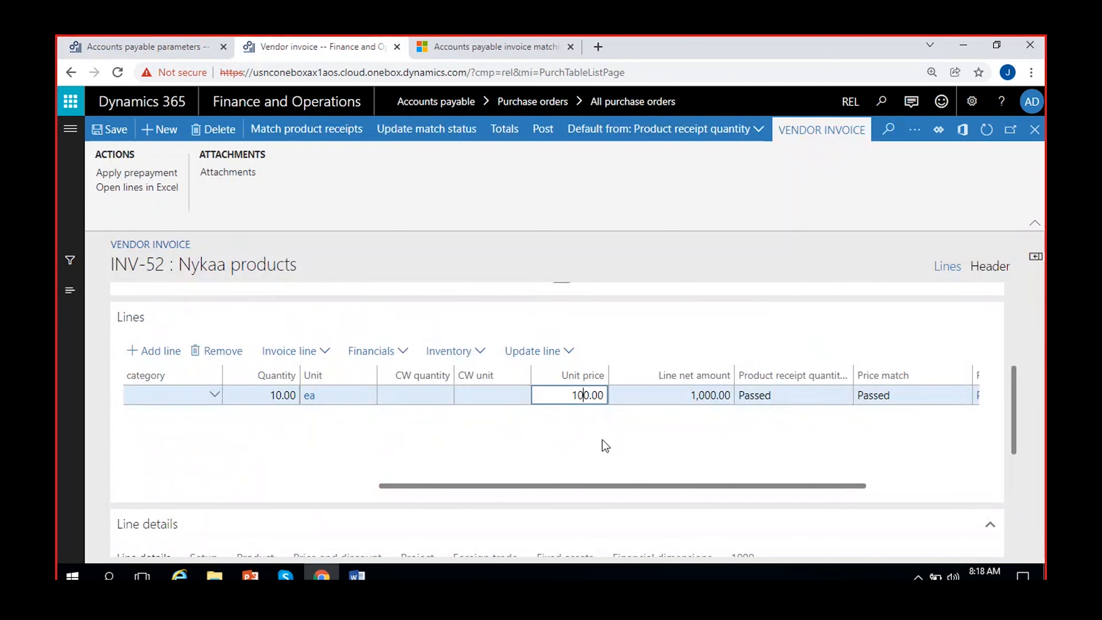
pyautogui.press('BackSpace')
pyautogui.write('2')
pyautogui.click(101, 130)
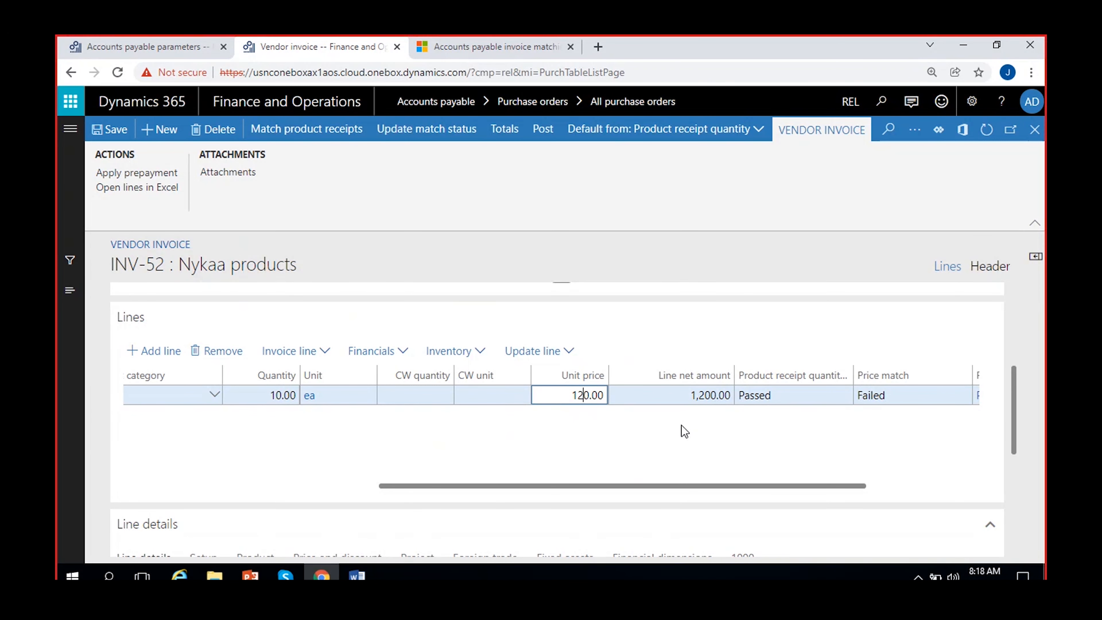
# Step: Rerun the match status update for the repriced vendor invoice and recheck its header match status
pyautogui.scroll(5, 1019, 401)
pyautogui.click(764, 350)
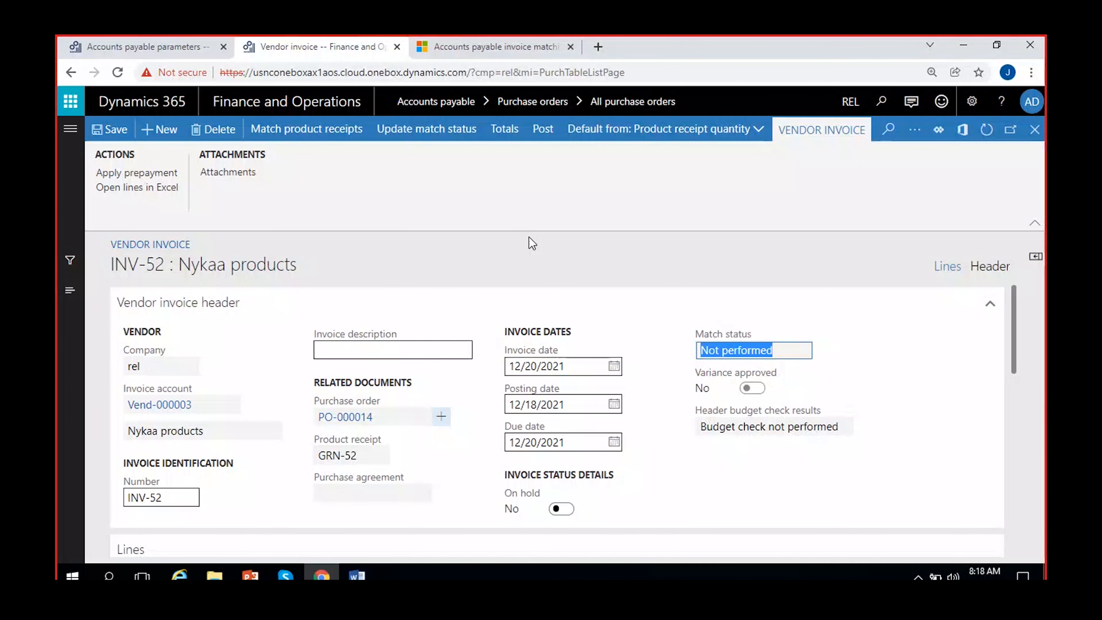
pyautogui.click(405, 131)
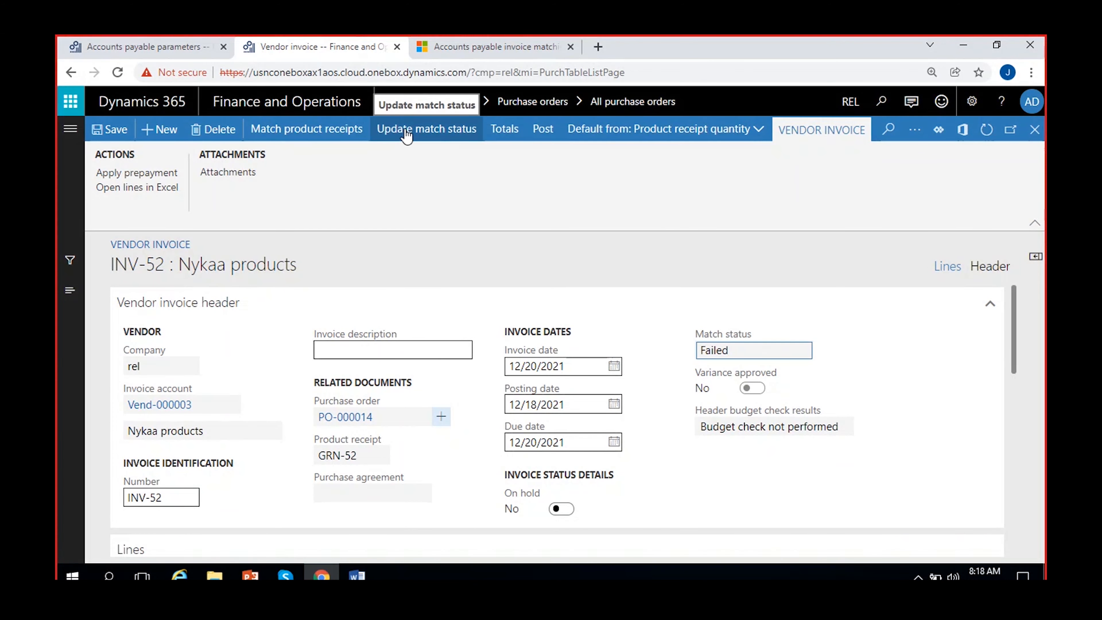
pyautogui.click(744, 351)
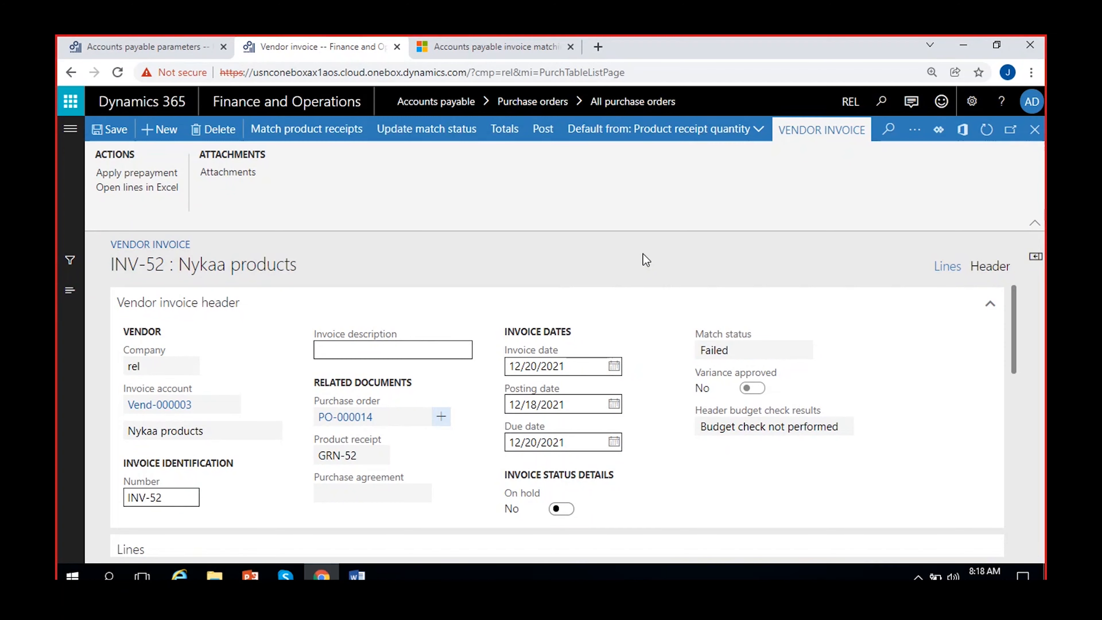
# Step: Recheck the invoice totals matching parameters and open the matching details of vendor invoice INV-52
pyautogui.scroll(-5, 665, 453)
pyautogui.click(138, 45)
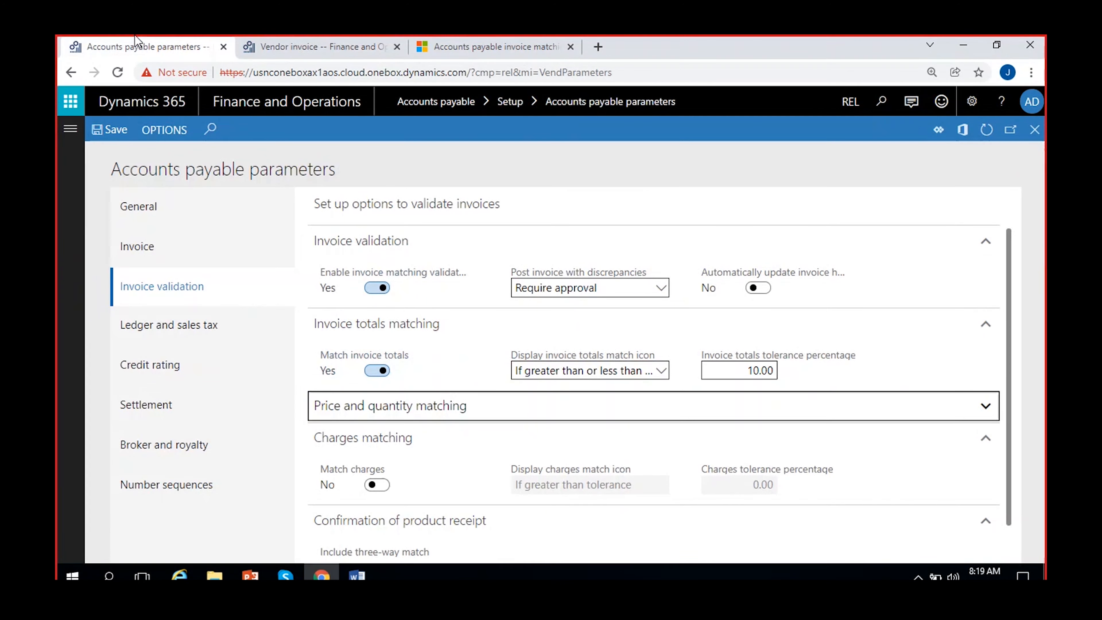
pyautogui.click(326, 41)
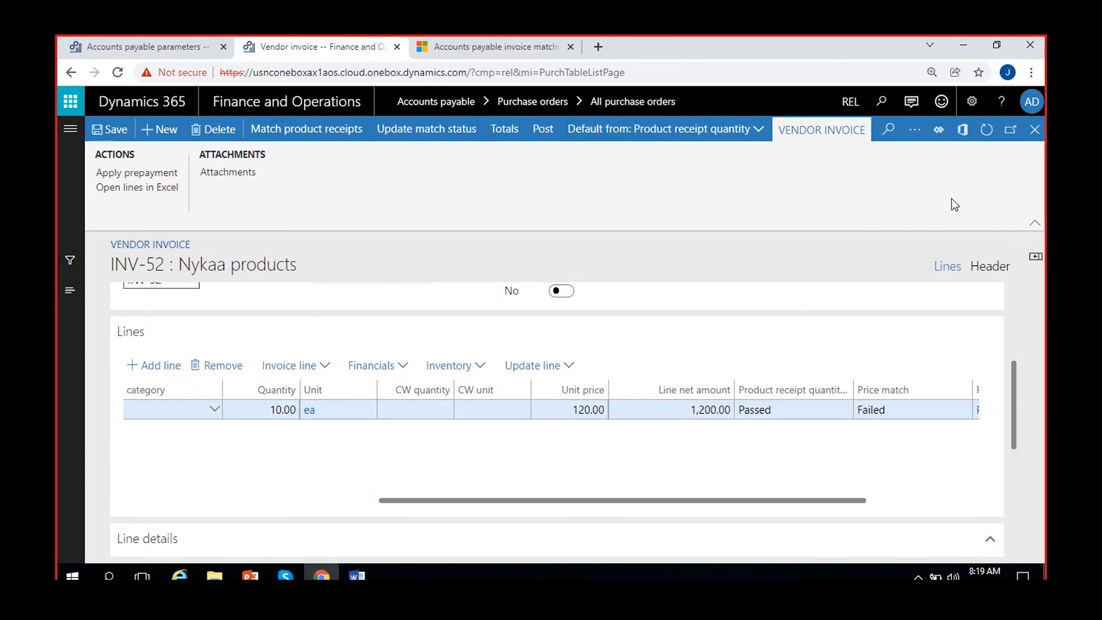
pyautogui.click(914, 131)
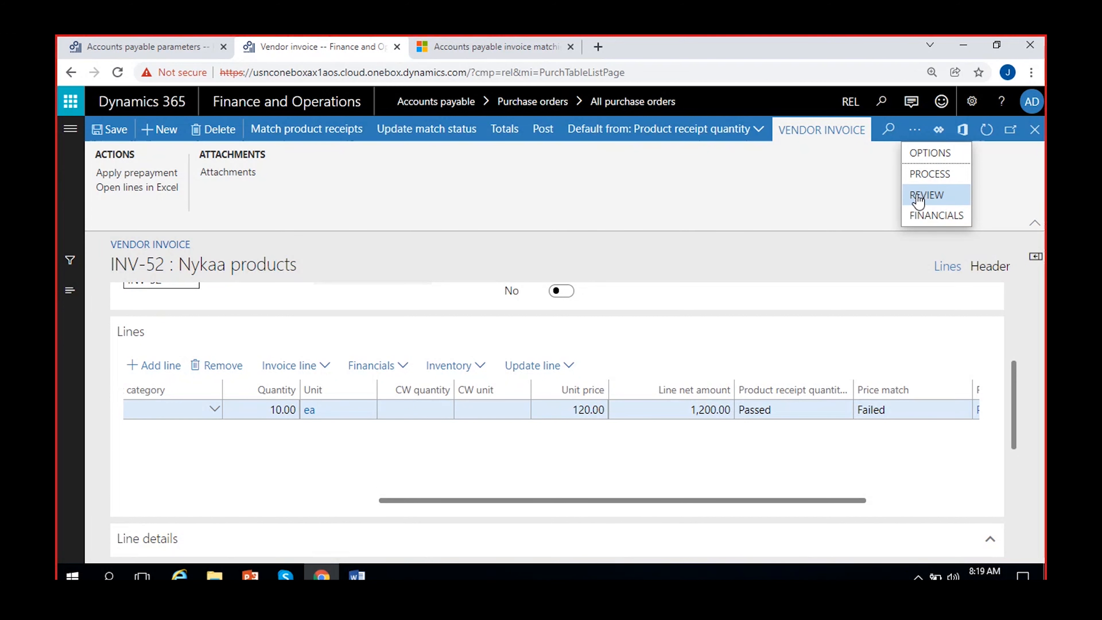
pyautogui.click(933, 202)
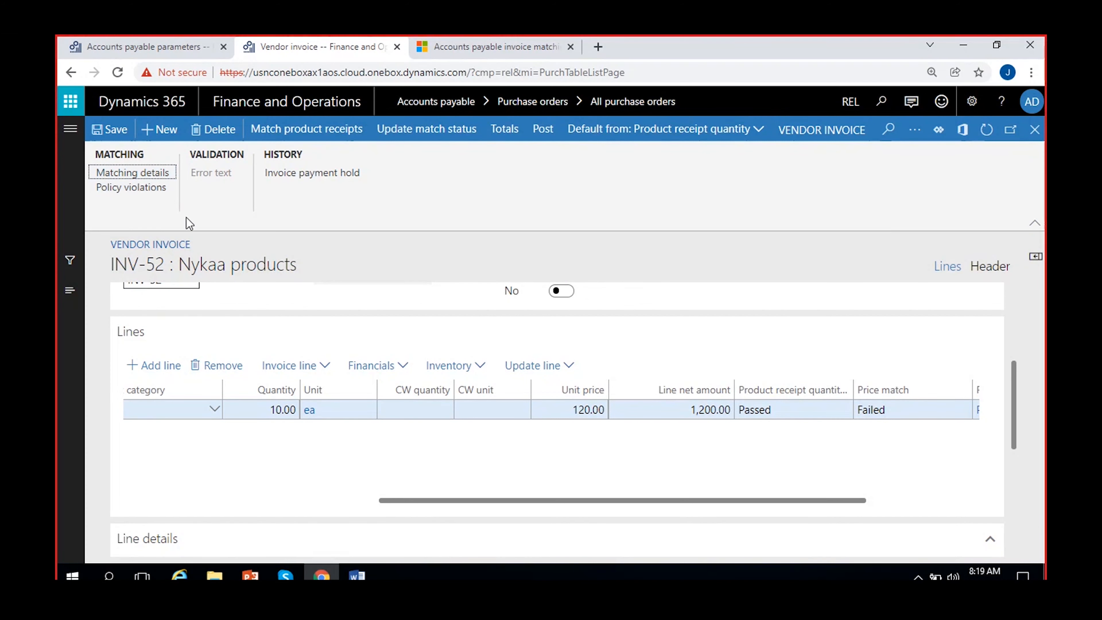
pyautogui.click(132, 172)
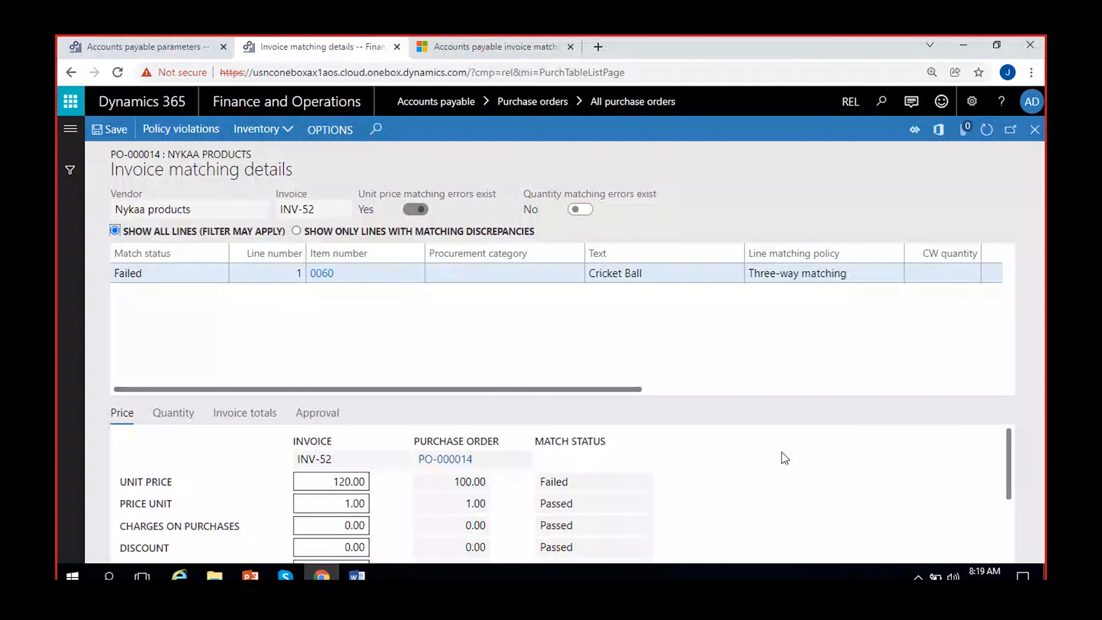
# Step: Review the price comparison and the invoice totals in the matching details, including the invoice amount and its match status
pyautogui.scroll(-2, 782, 456)
pyautogui.scroll(2, 783, 456)
pyautogui.click(241, 417)
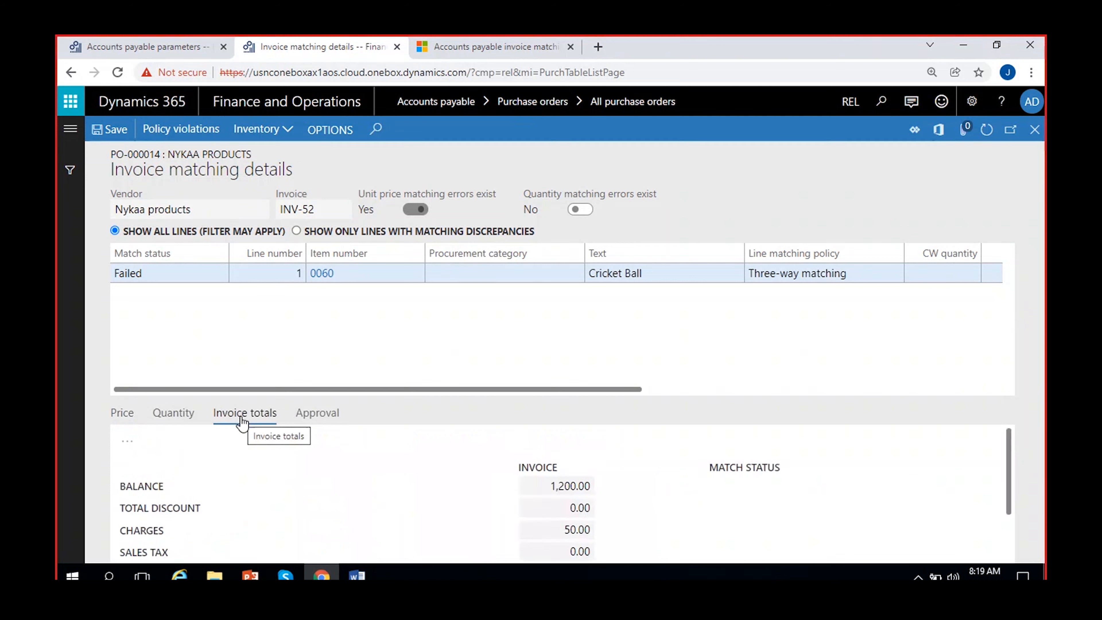
pyautogui.moveTo(1006, 448); pyautogui.dragTo(1007, 513)
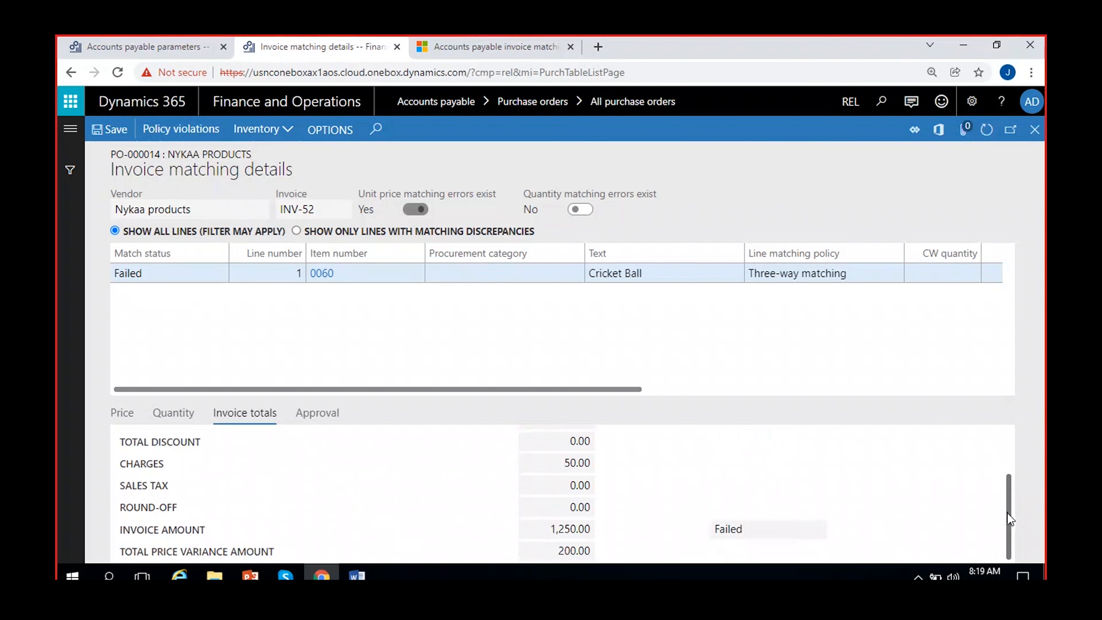
pyautogui.click(571, 526)
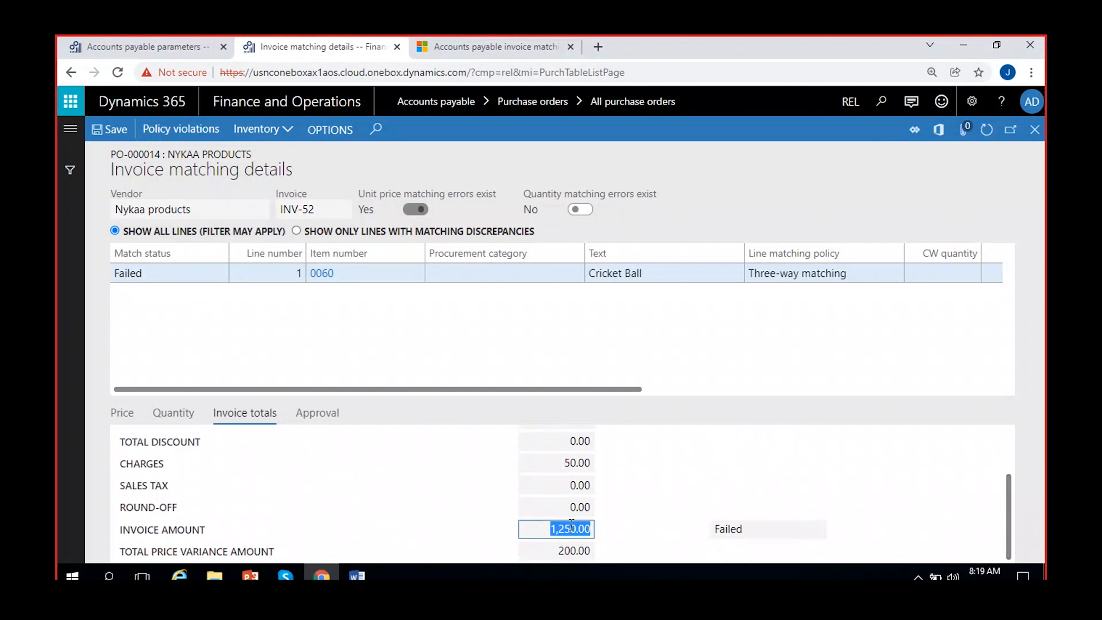
pyautogui.press('Tab')
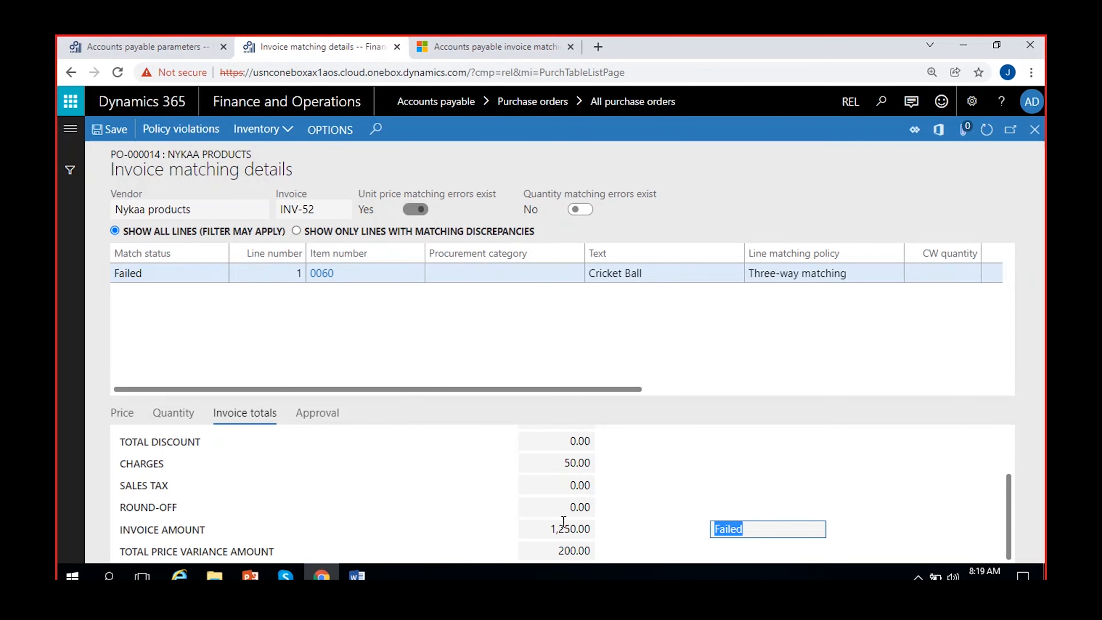
# Step: Open the invoice totals matching details for INV-52 and check the tolerance percentage, invoice and purchase order fields
pyautogui.scroll(2, 563, 520)
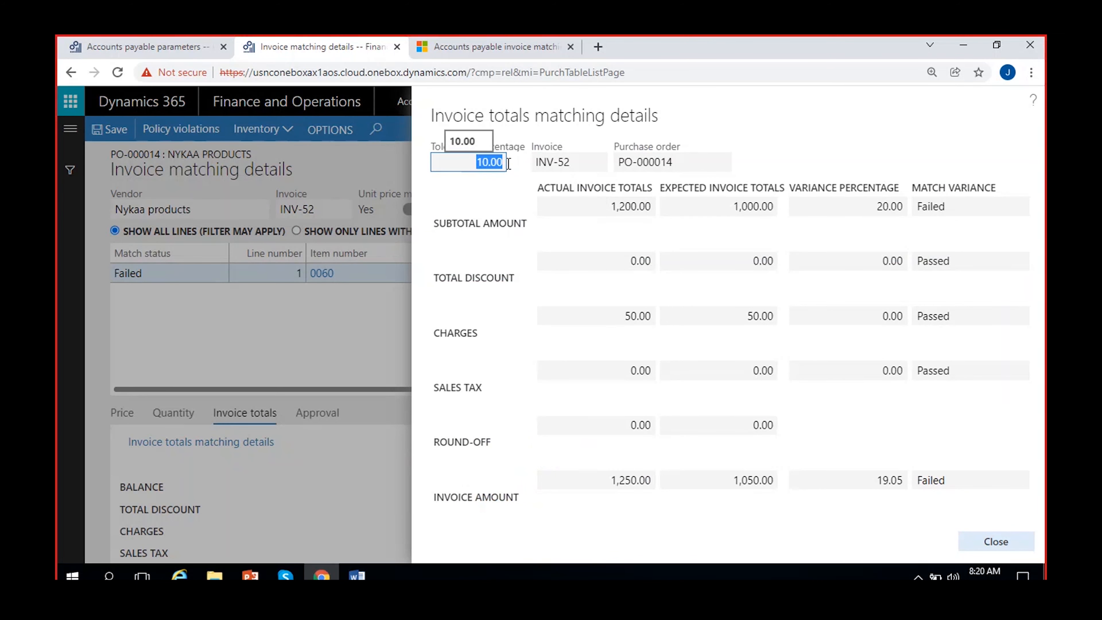
pyautogui.press('Tab')
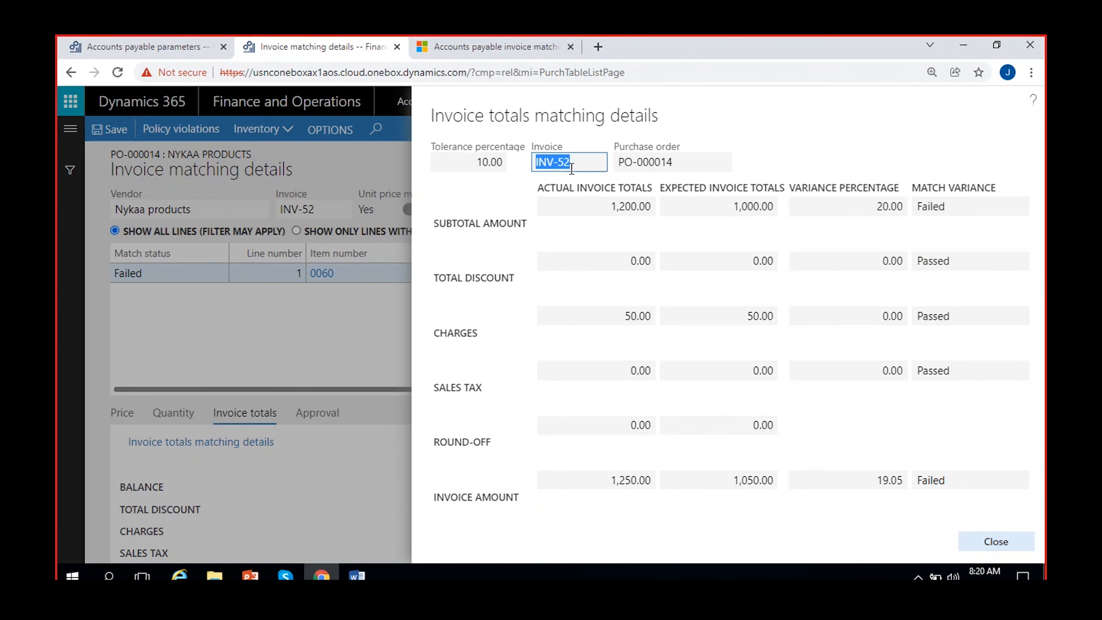
pyautogui.click(683, 167)
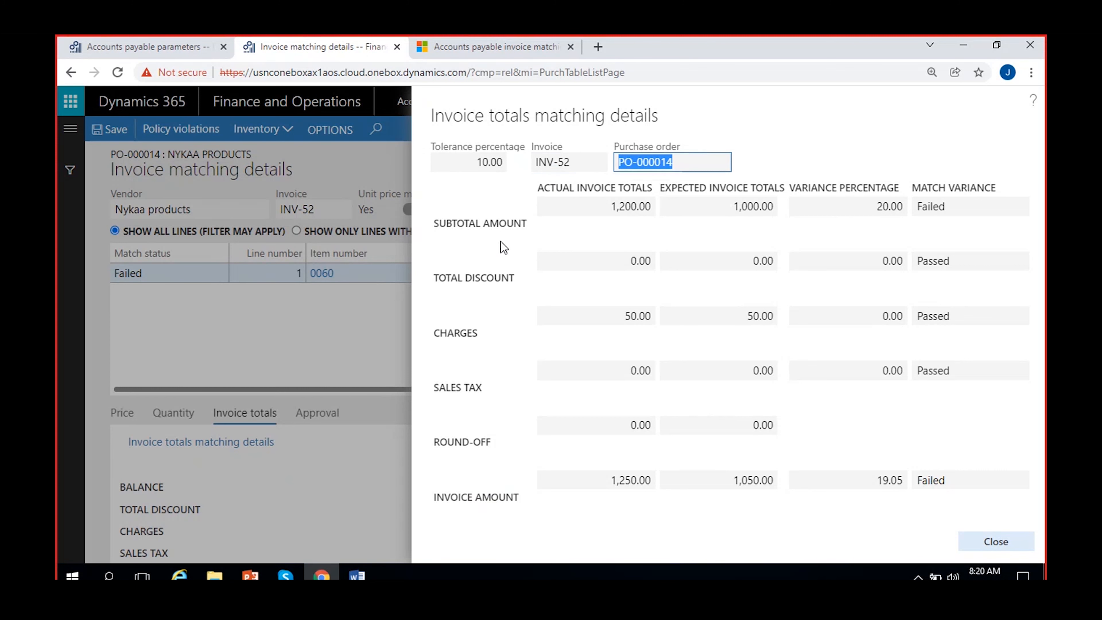
pyautogui.click(489, 225)
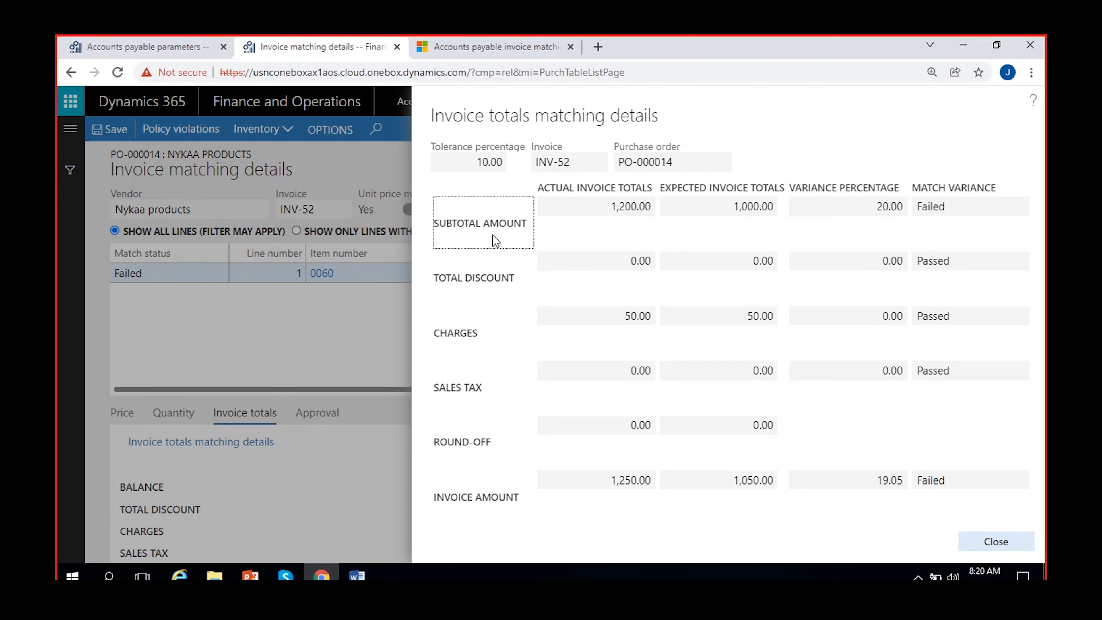
pyautogui.tripleClick(526, 222)
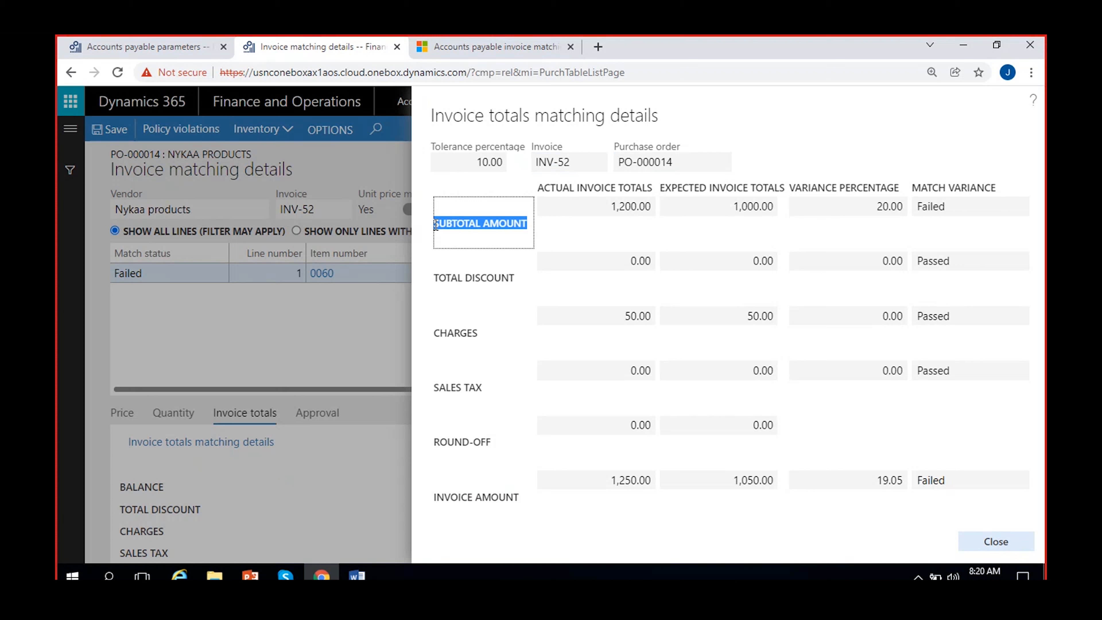
# Step: Compare the actual and expected subtotal amounts, and check the subtotal's variance percentage and match variance
pyautogui.click(608, 204)
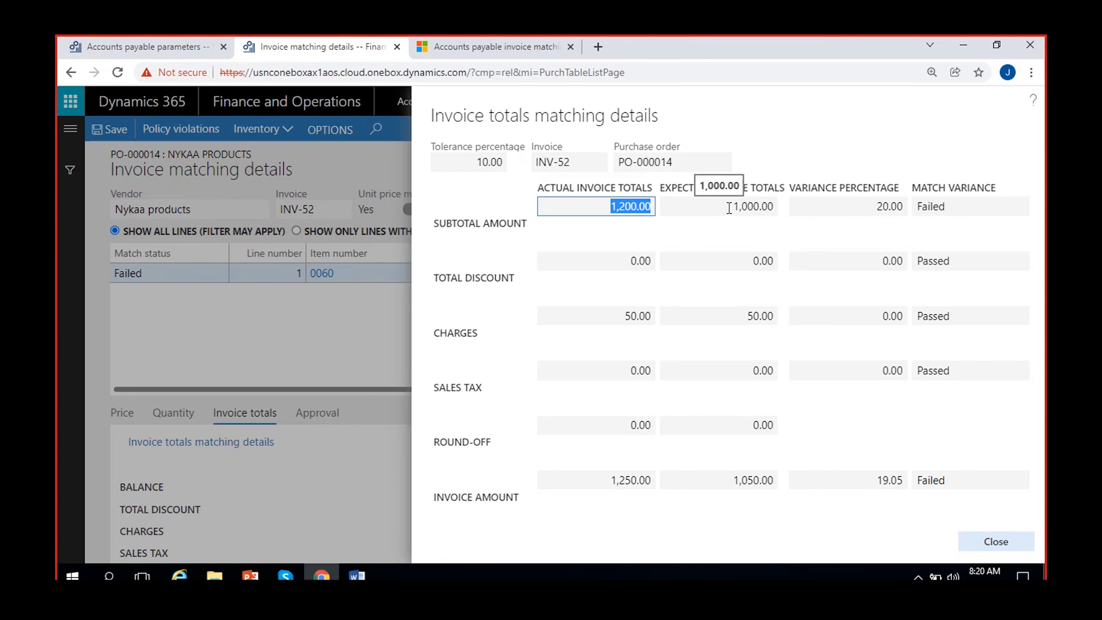
pyautogui.click(726, 208)
pyautogui.click(603, 204)
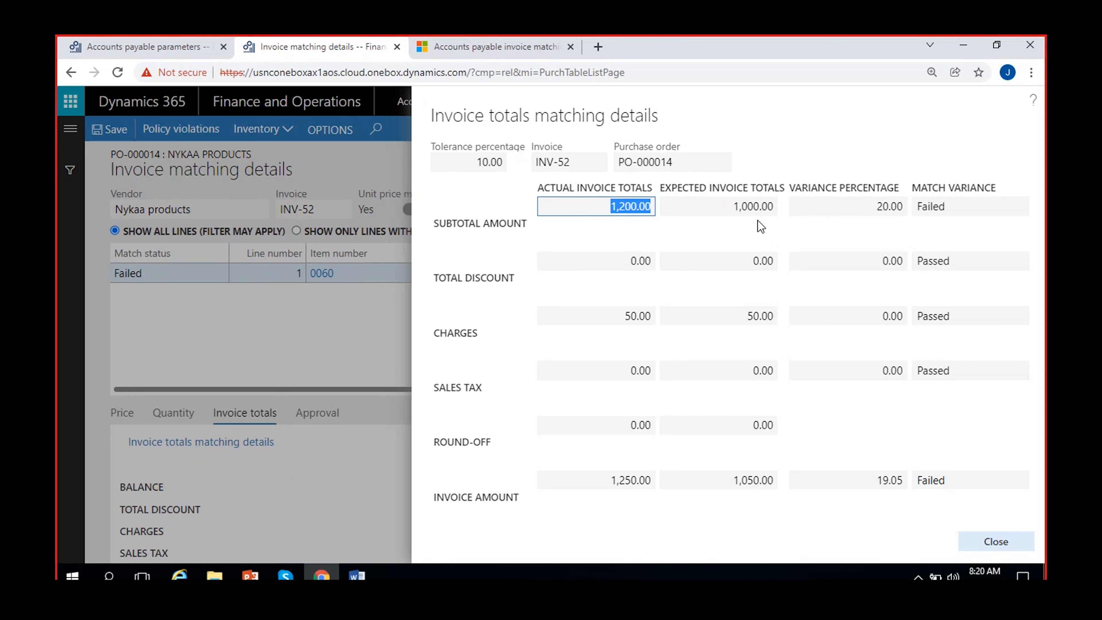
pyautogui.click(728, 206)
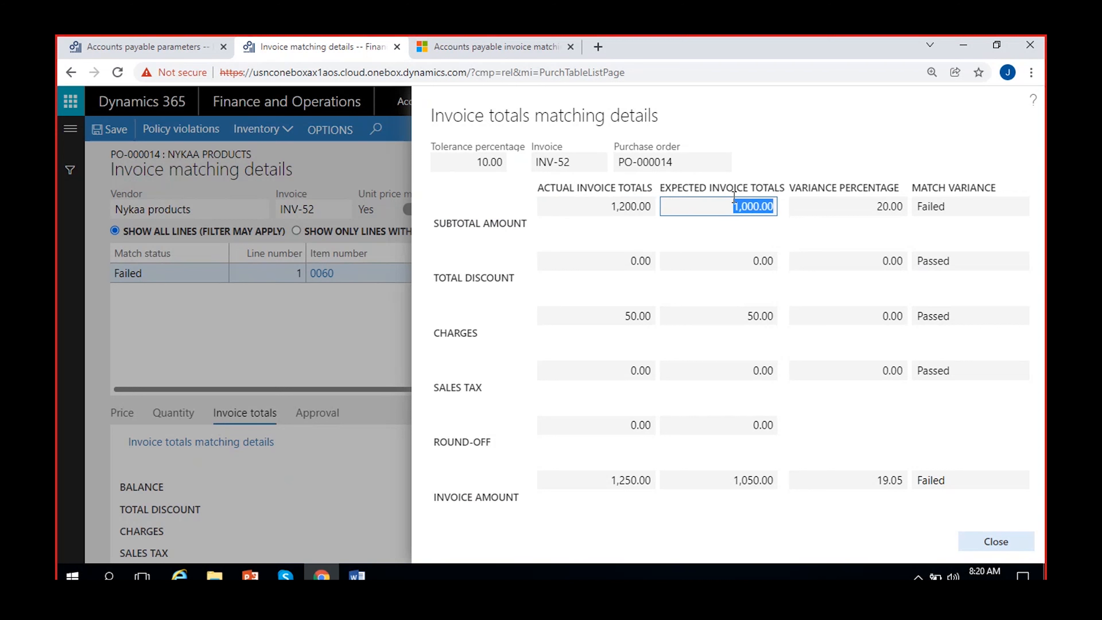
pyautogui.click(742, 209)
pyautogui.click(906, 207)
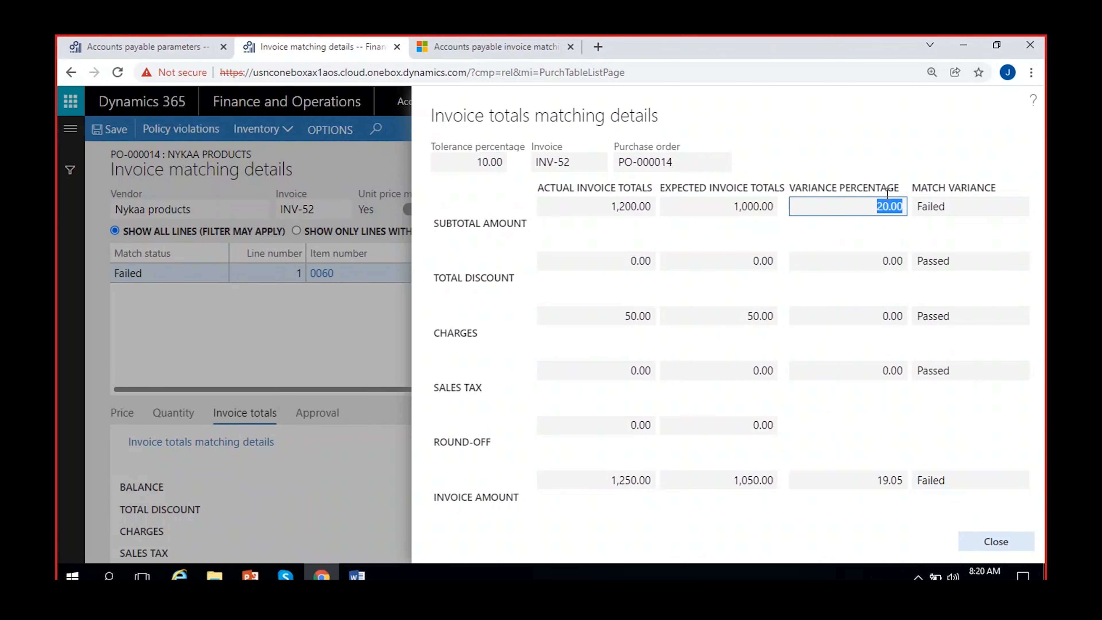
pyautogui.press('Tab')
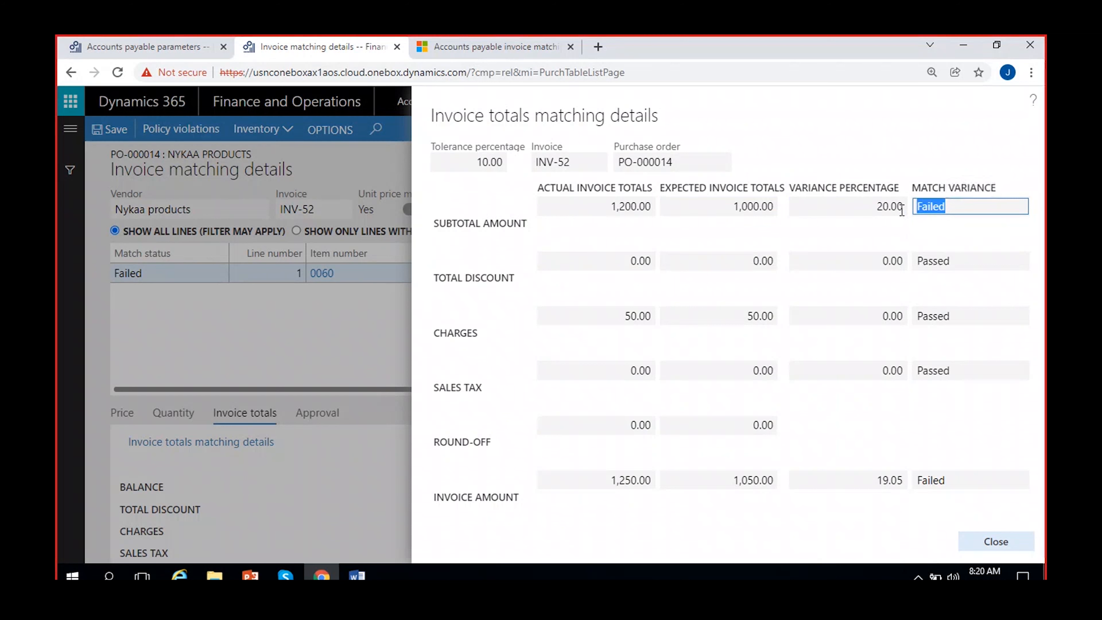
pyautogui.click(934, 211)
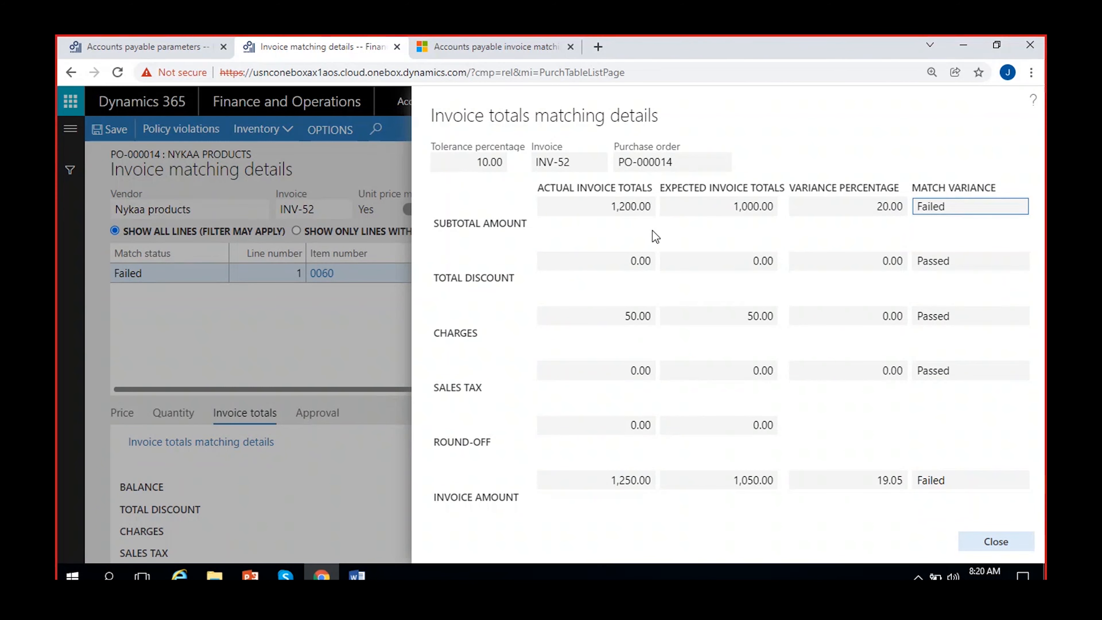
# Step: Review the actual, expected and variance figures for the total discount and the charges
pyautogui.click(624, 260)
pyautogui.click(749, 262)
pyautogui.click(892, 263)
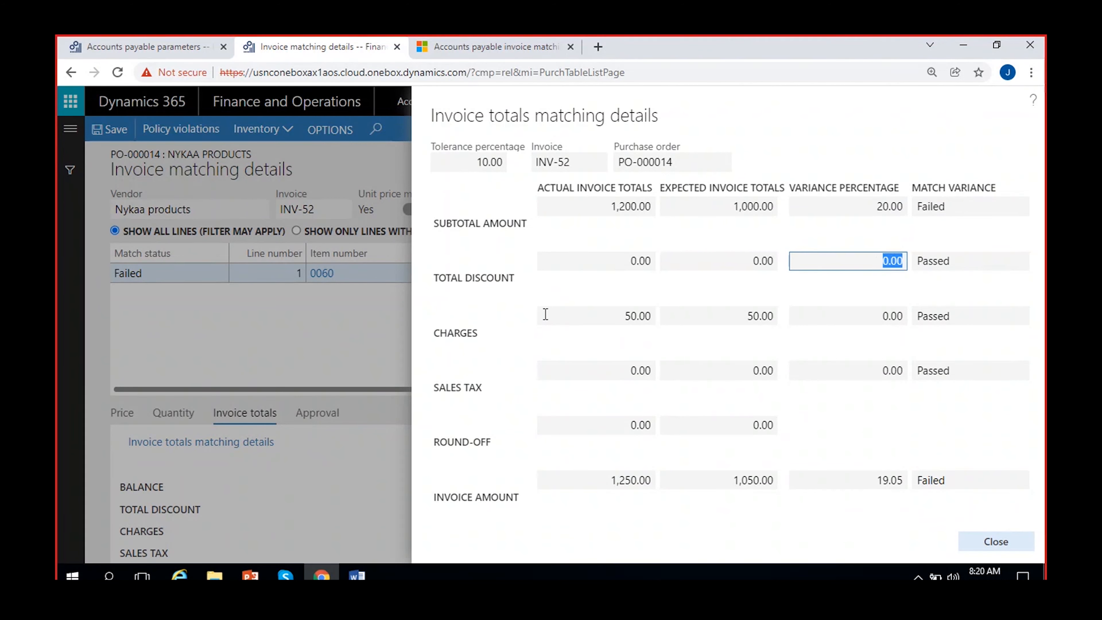
pyautogui.click(624, 316)
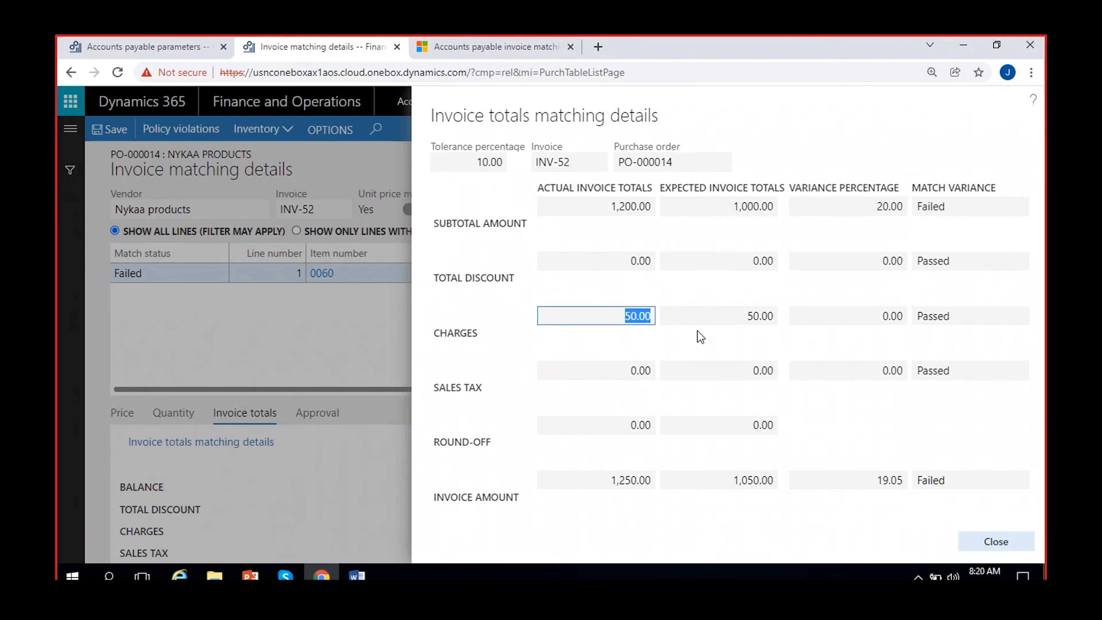
pyautogui.click(744, 318)
pyautogui.click(884, 319)
pyautogui.click(939, 317)
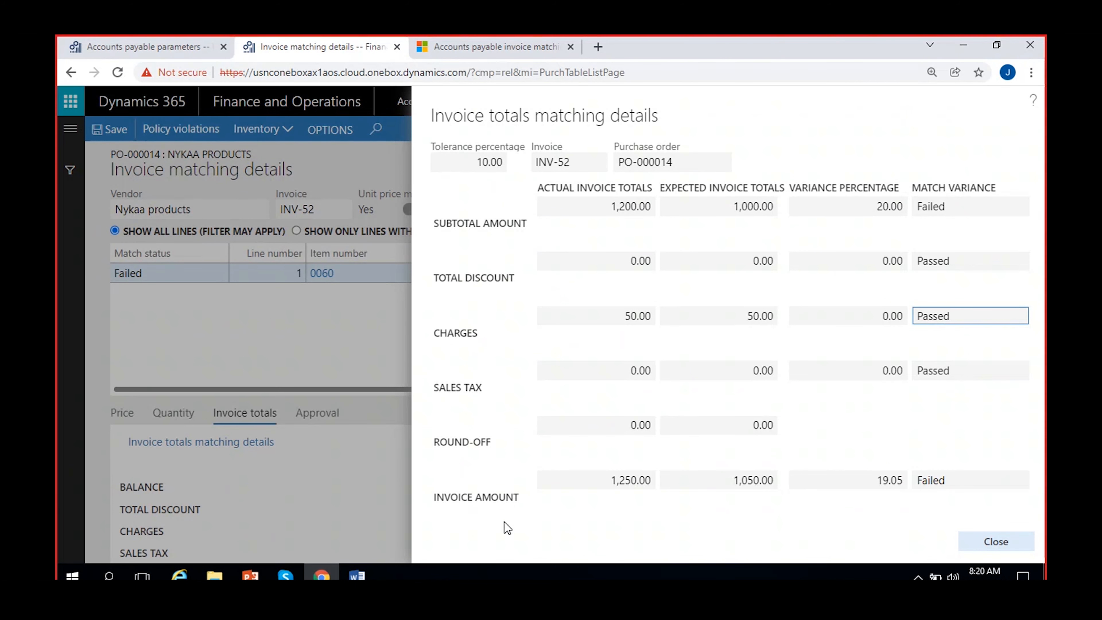
# Step: Compare the actual and expected invoice amounts, and check the invoice amount's variance percentage and match variance
pyautogui.doubleClick(477, 497)
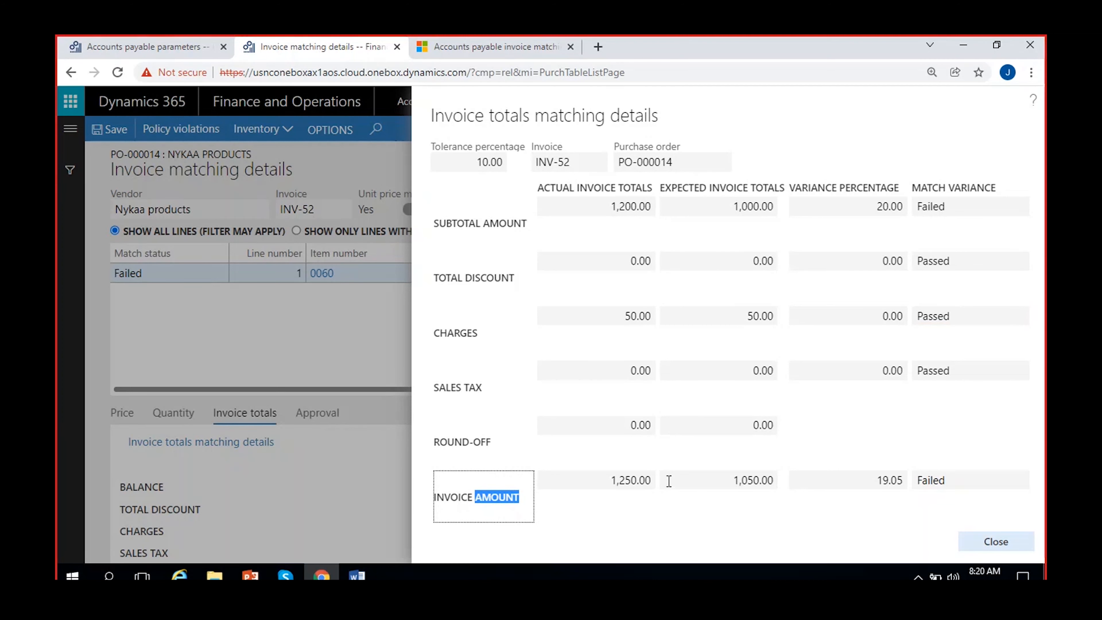
pyautogui.click(570, 481)
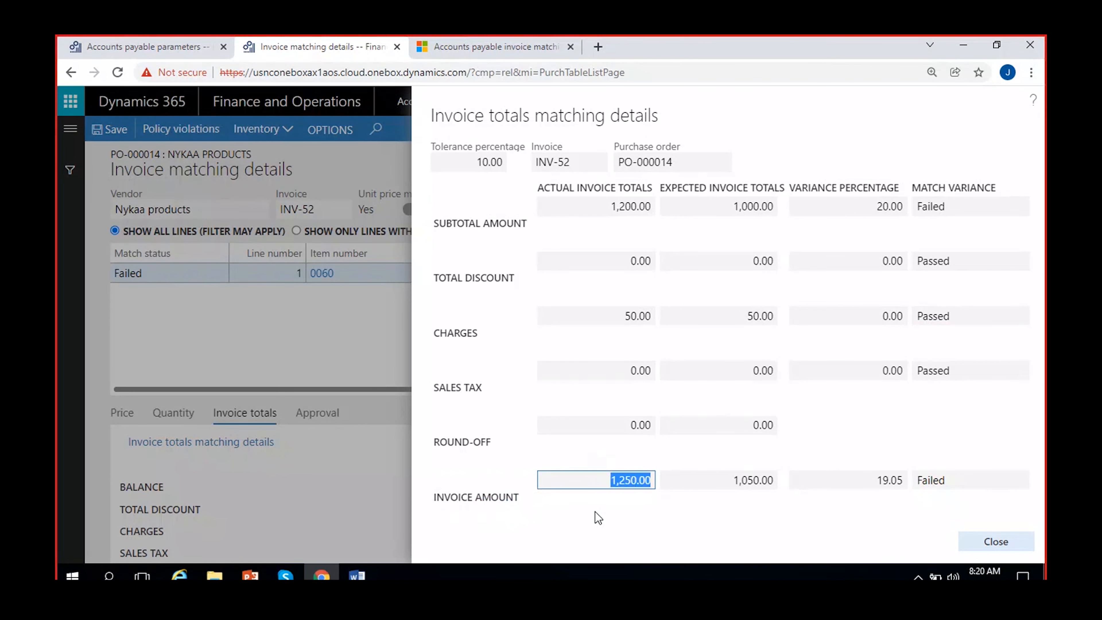
pyautogui.click(785, 478)
pyautogui.click(706, 480)
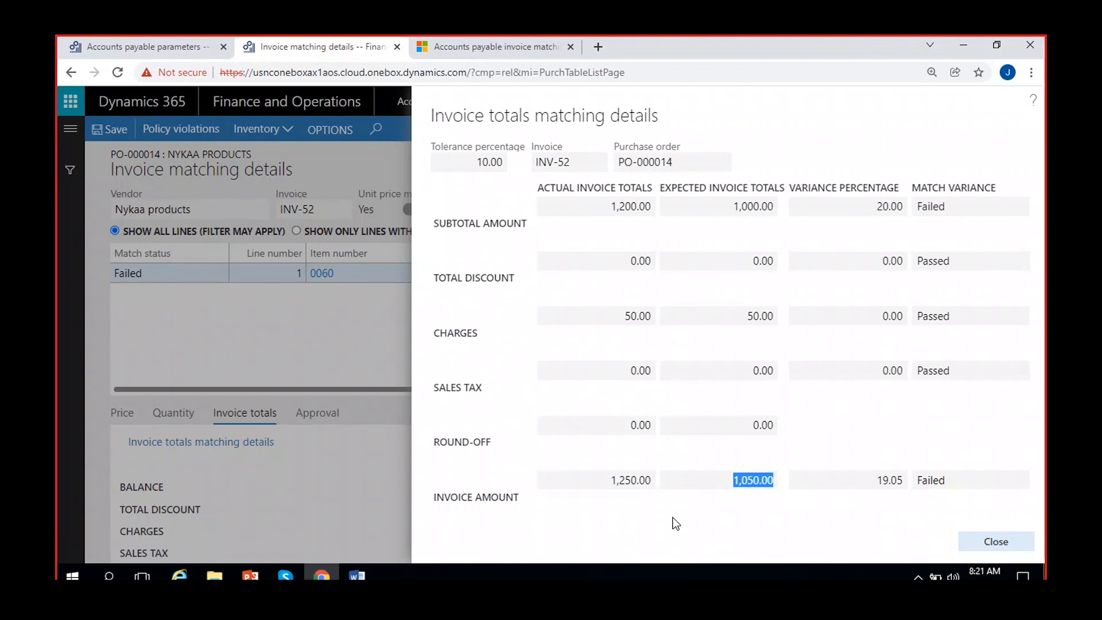
pyautogui.click(877, 480)
pyautogui.moveTo(877, 480); pyautogui.dragTo(909, 484)
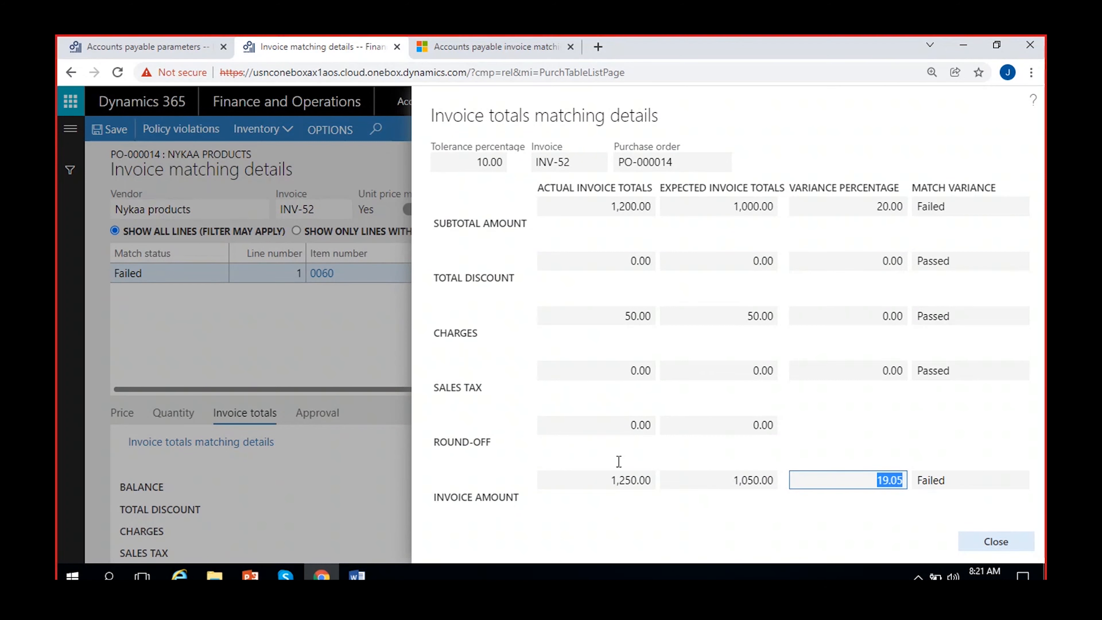
pyautogui.click(900, 482)
pyautogui.click(950, 480)
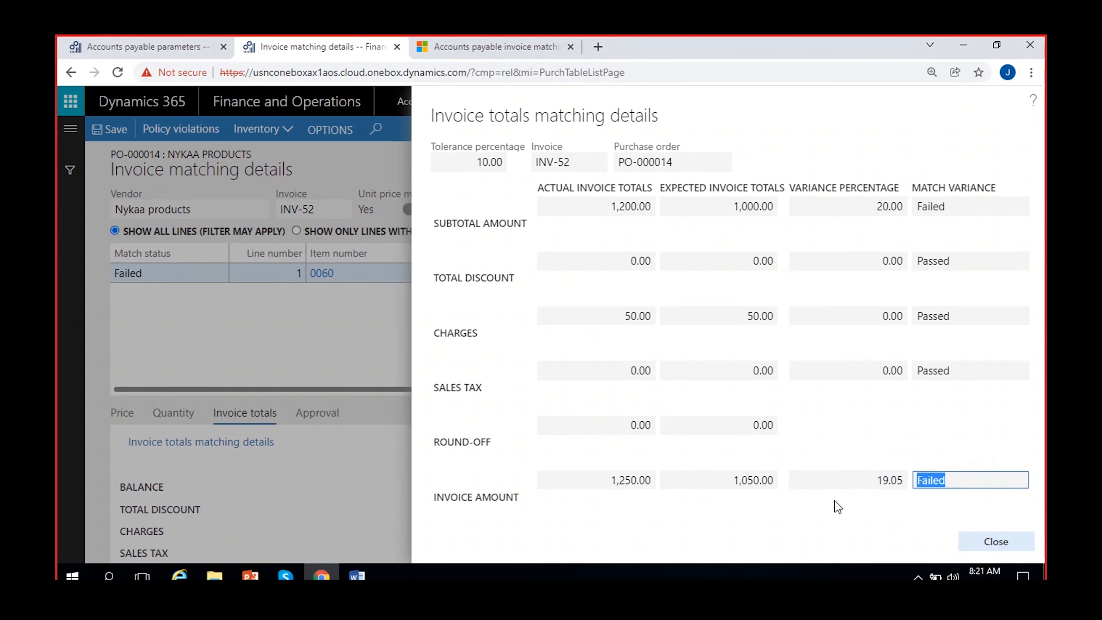
# Step: Check the invoice amount's match variance against the tolerance percentage, close the matching details and return to the vendor invoice
pyautogui.click(477, 165)
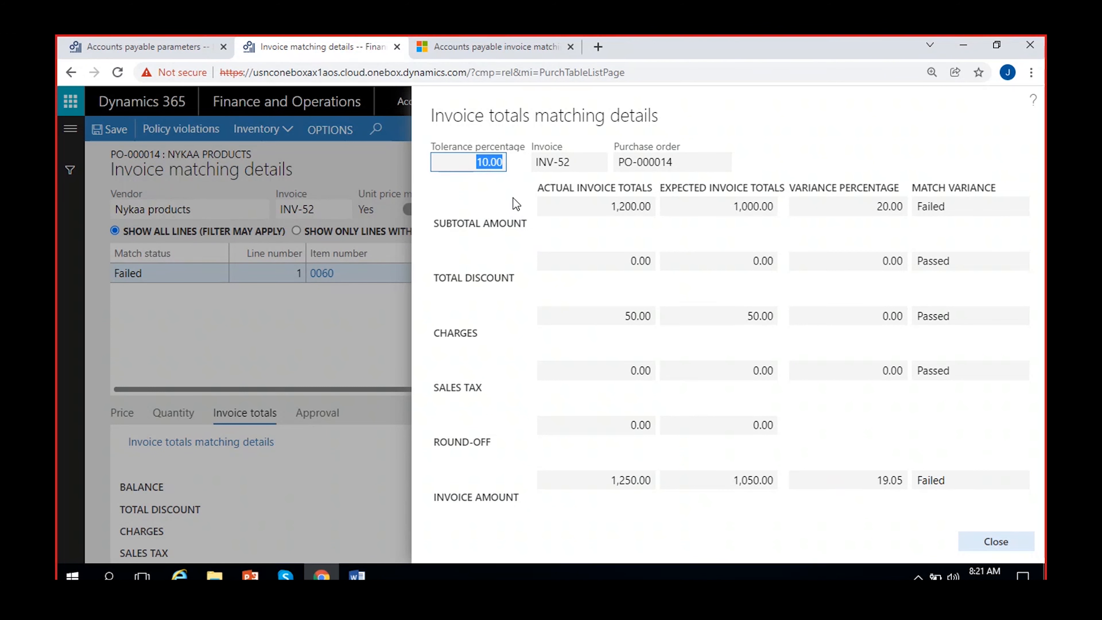
pyautogui.click(952, 480)
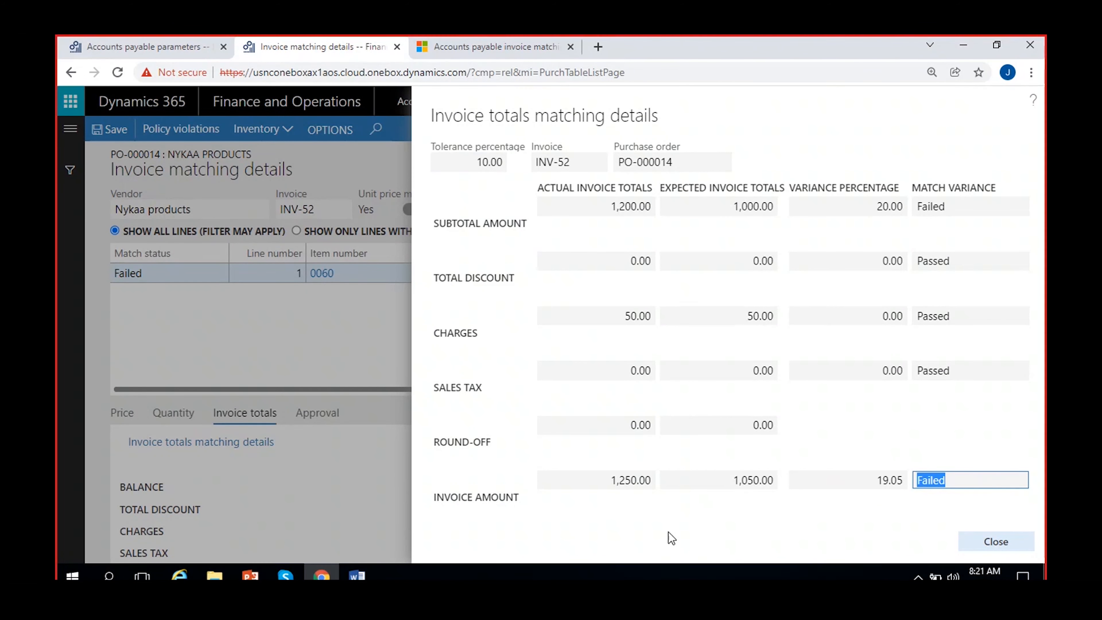
pyautogui.click(923, 515)
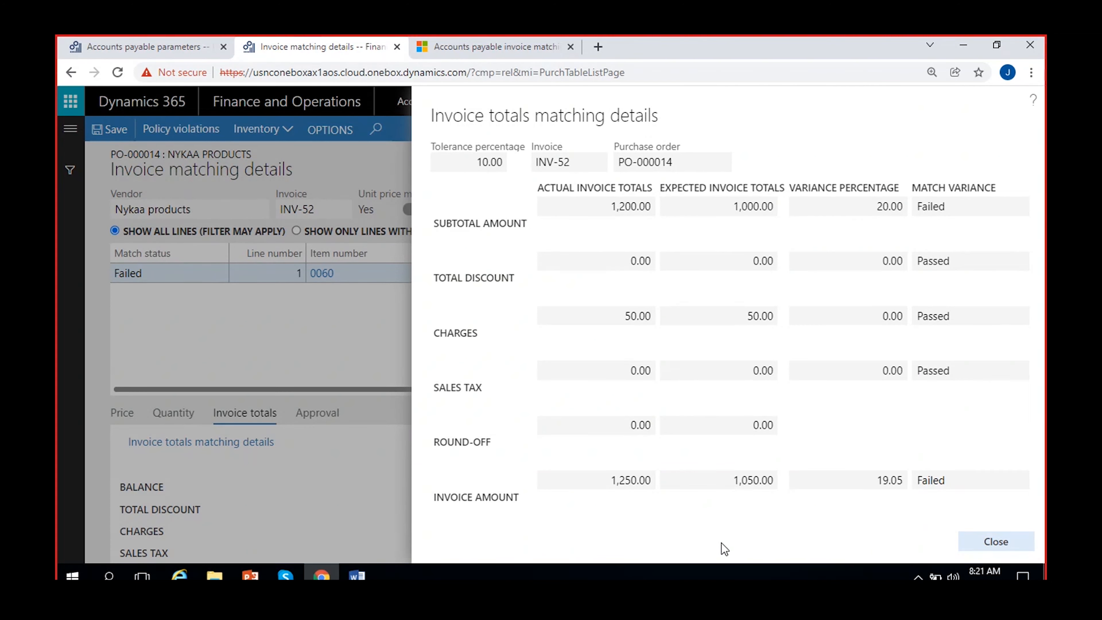
pyautogui.click(996, 542)
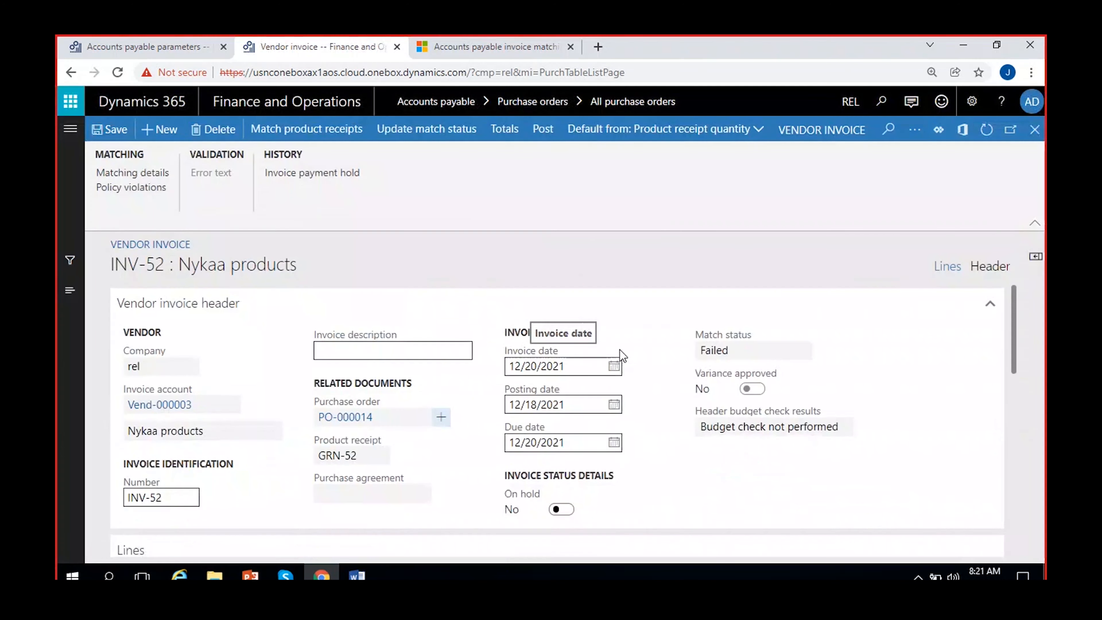
# Step: Set the Cricket Ball line's net amount to 1,100.00 on the vendor invoice and save it
pyautogui.scroll(-5, 676, 428)
pyautogui.hscroll(5, 712, 449)
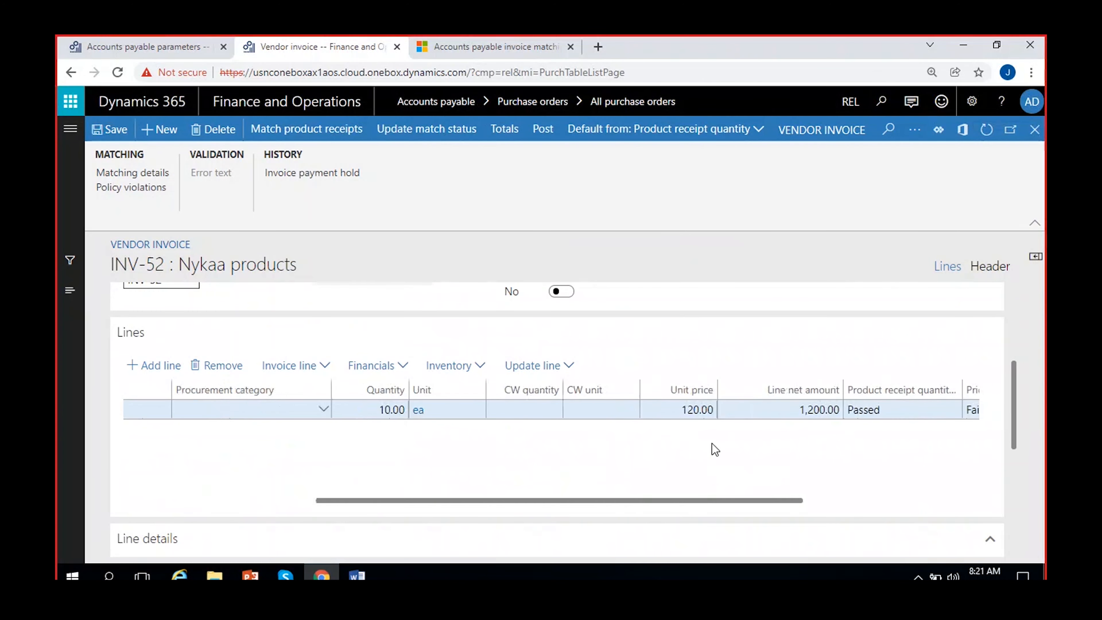
pyautogui.click(738, 409)
pyautogui.press('BackSpace')
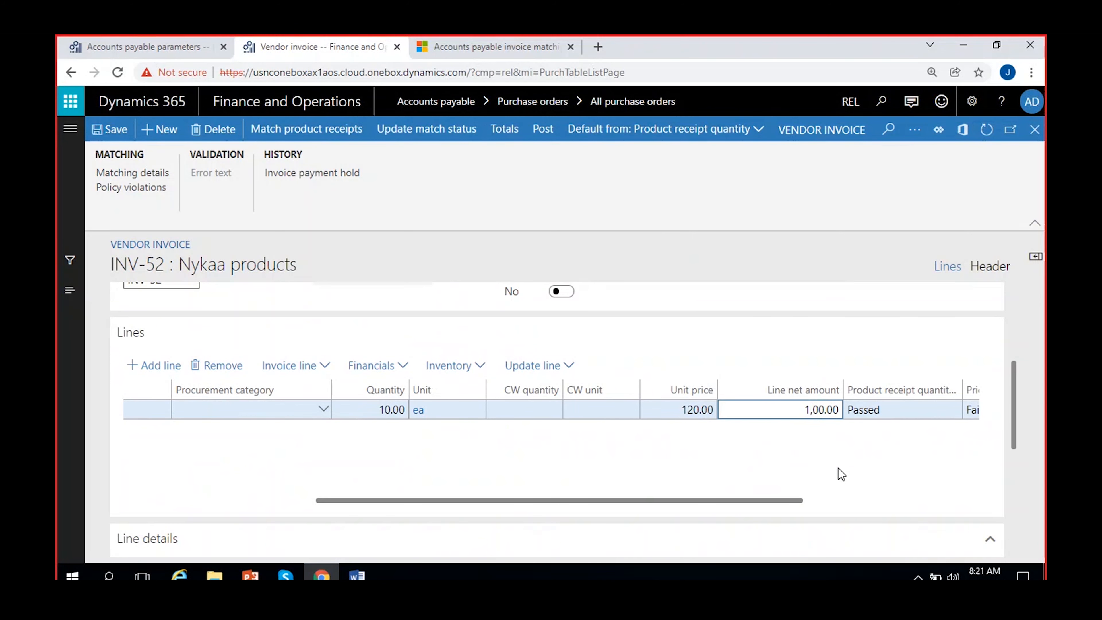
pyautogui.write('1')
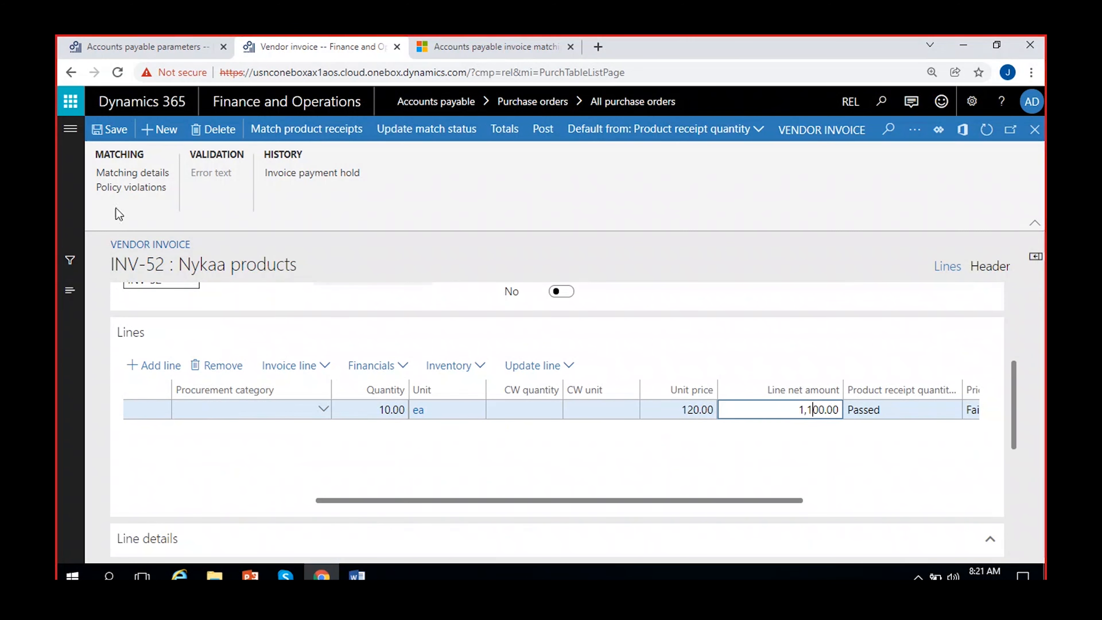
pyautogui.click(108, 130)
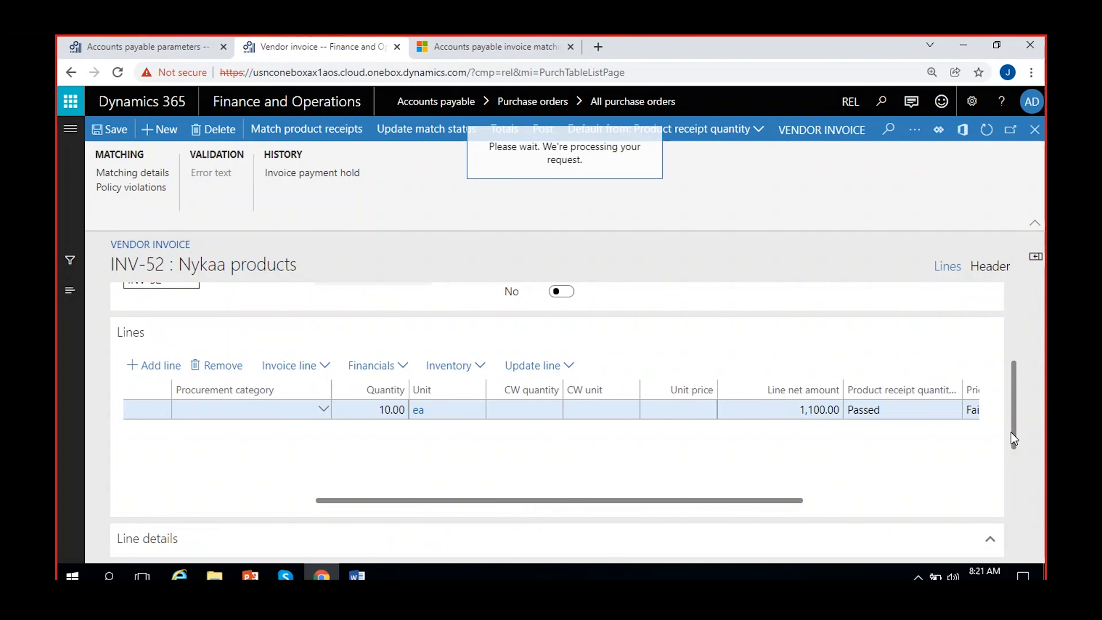
pyautogui.moveTo(1014, 411)
pyautogui.mouseDown()
pyautogui.moveTo(1014, 313)
pyautogui.moveTo(1019, 423)
pyautogui.mouseUp()
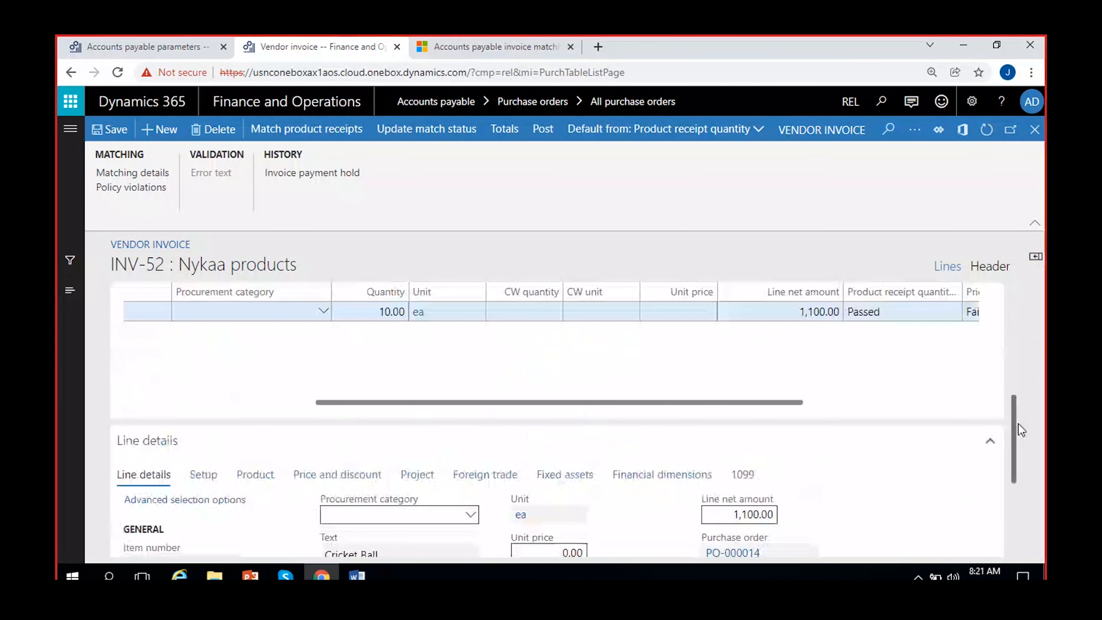
# Step: Reopen the invoice's matching details, review the invoice totals variances for the changed net amount and close the totals comparison
pyautogui.click(132, 172)
pyautogui.click(244, 412)
pyautogui.click(208, 442)
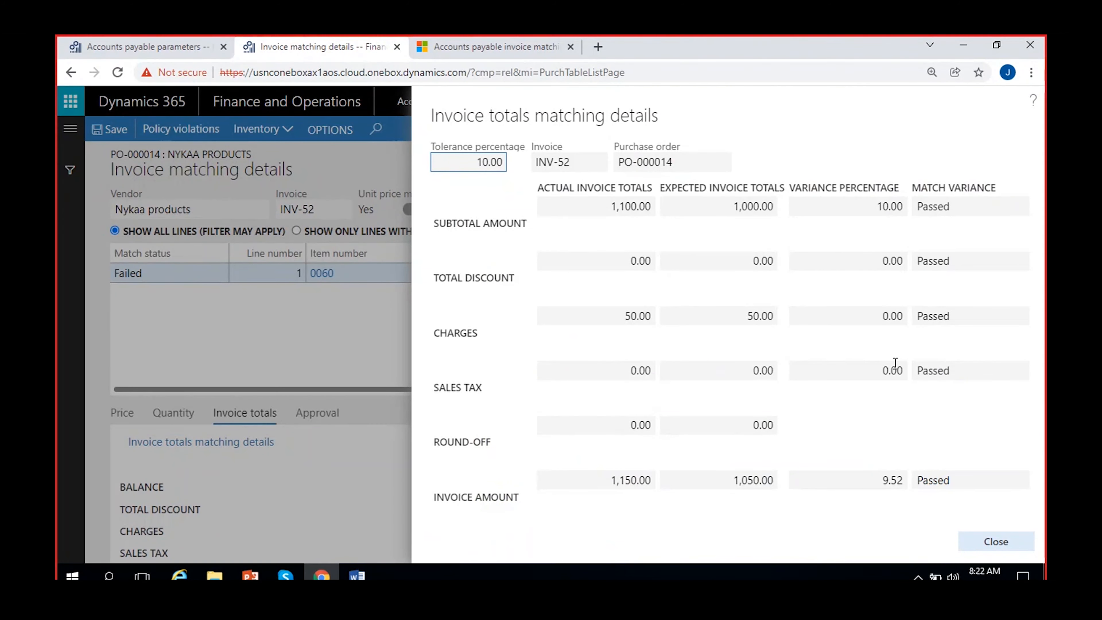
pyautogui.click(996, 542)
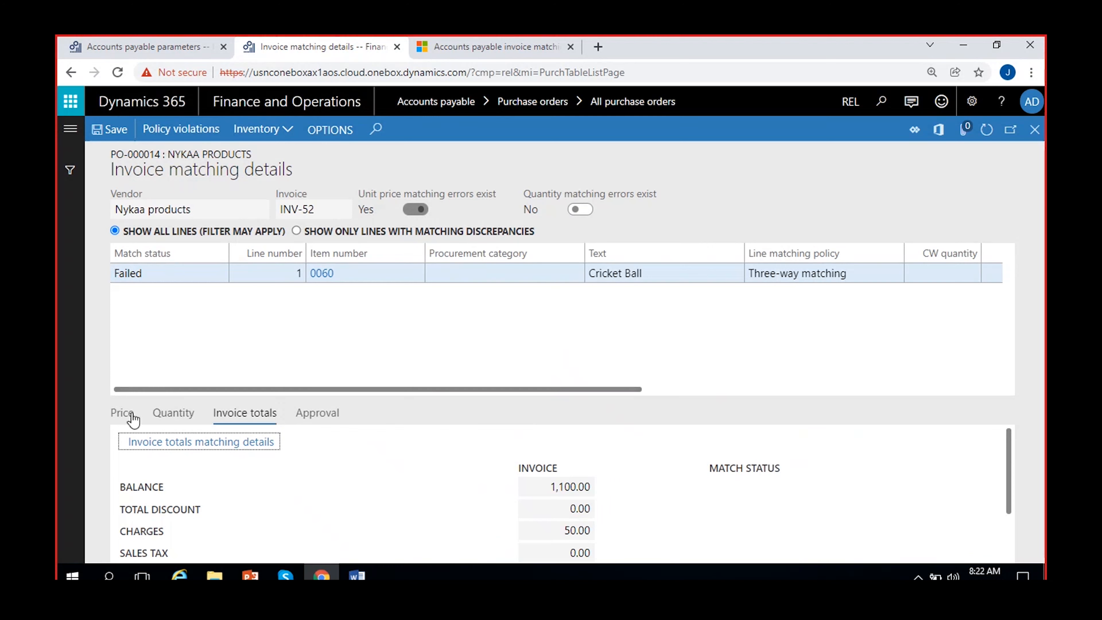
# Step: Review the Cricket Ball line's price comparison, including the match results for unit price, discounts and net amount
pyautogui.click(123, 415)
pyautogui.scroll(-5, 500, 486)
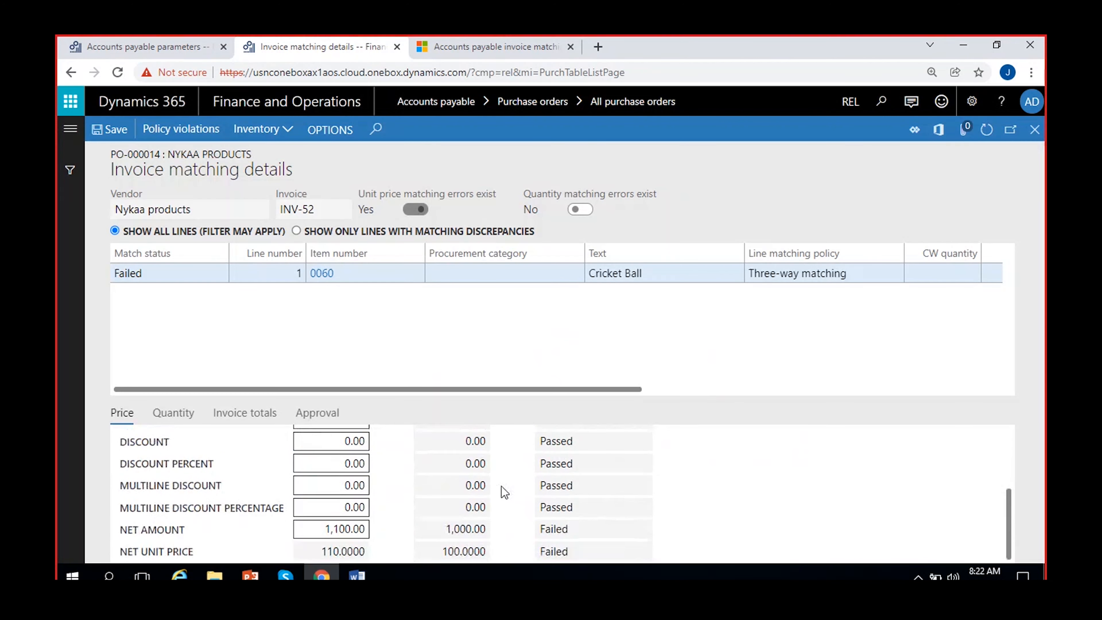
pyautogui.scroll(4, 501, 487)
pyautogui.click(557, 454)
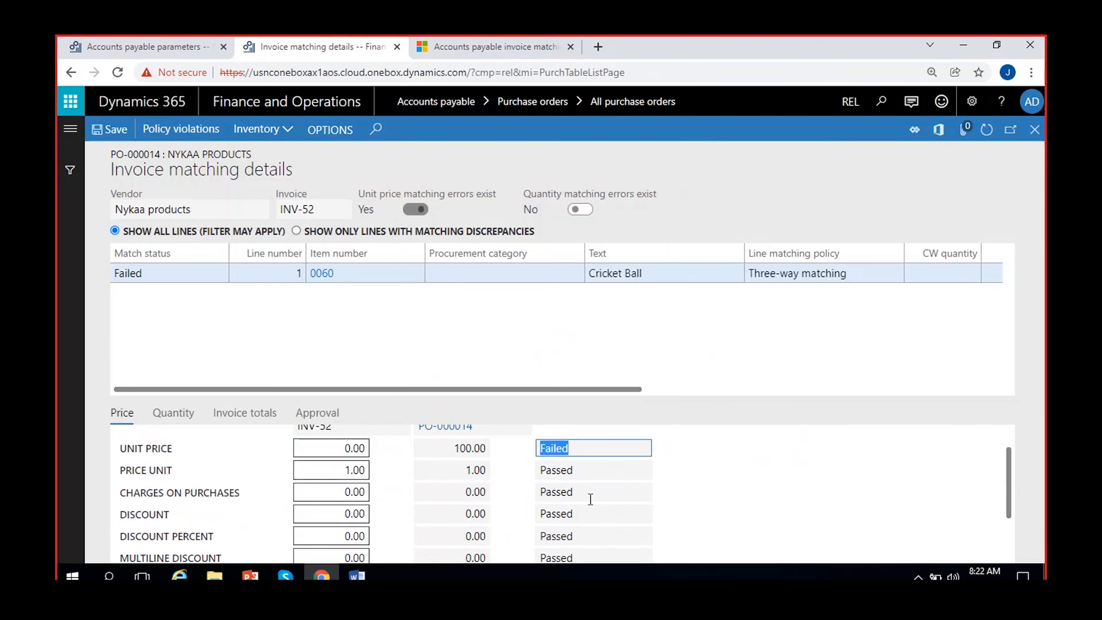
pyautogui.scroll(-3, 590, 499)
pyautogui.scroll(4, 590, 498)
# Step: Review the price and quantity matching settings in the Accounts payable parameters, including line matching policy and policy override, and close the parameters
pyautogui.click(167, 37)
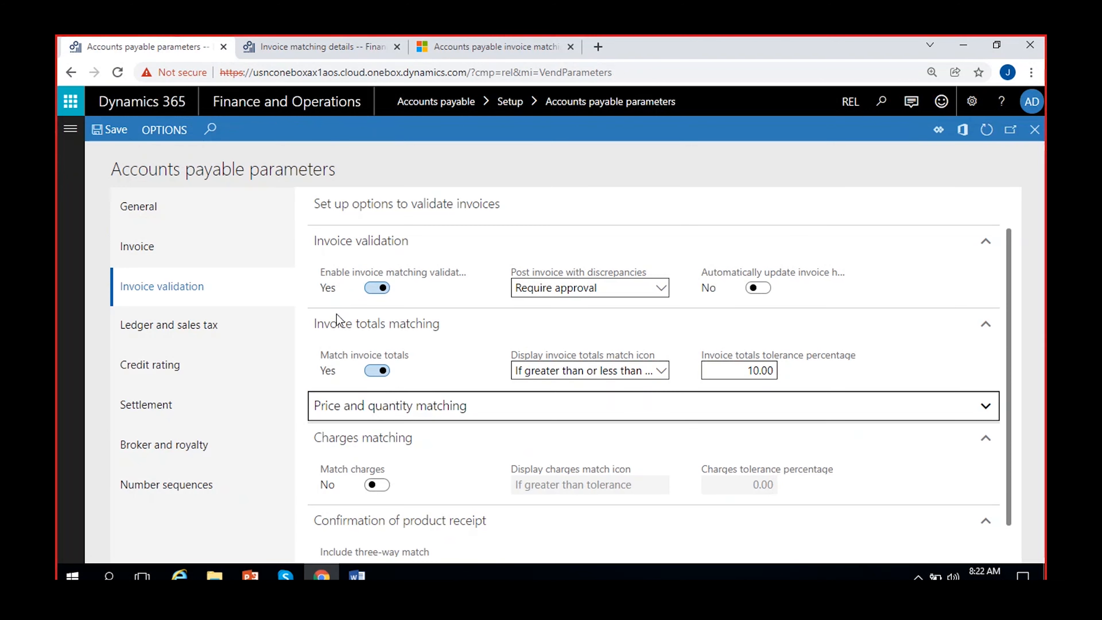
pyautogui.click(394, 412)
pyautogui.scroll(-3, 395, 416)
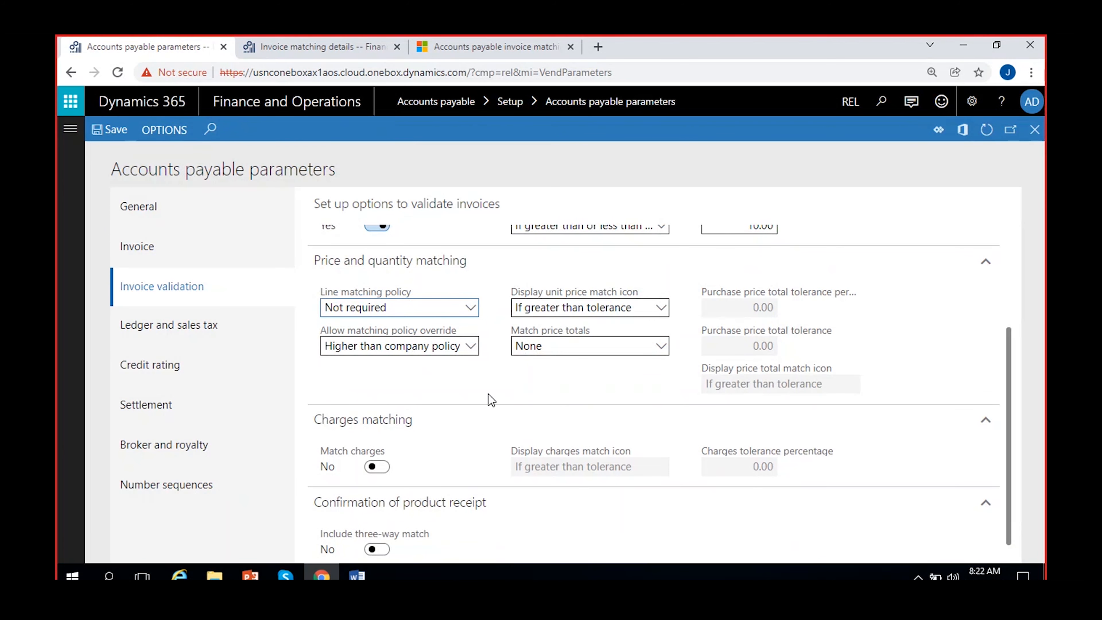
pyautogui.click(656, 309)
pyautogui.click(482, 342)
pyautogui.click(472, 346)
pyautogui.click(534, 388)
pyautogui.scroll(5, 510, 376)
pyautogui.click(1034, 130)
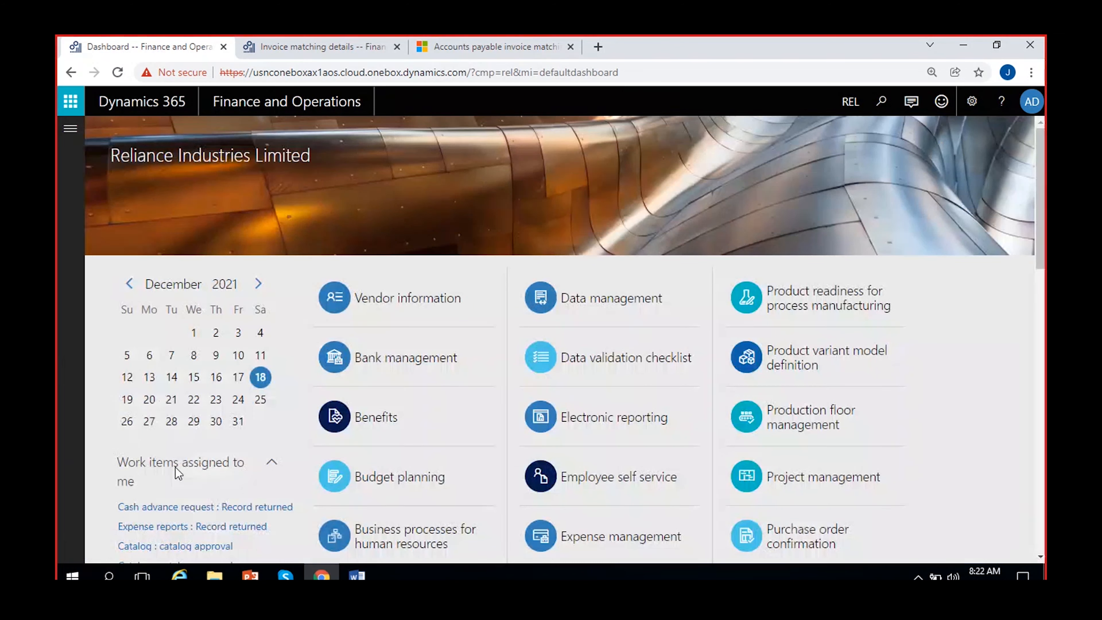
# Step: Close the matching details, dismiss the general budget reservation selection, and check the vendor invoice line's setup and product details for a matching policy
pyautogui.click(324, 51)
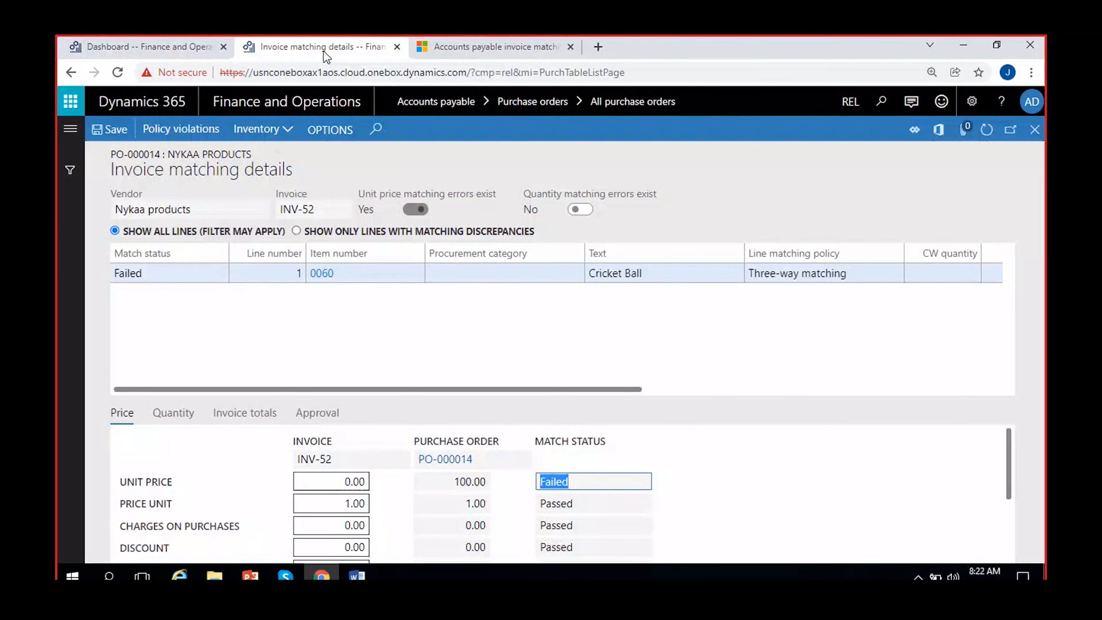
pyautogui.click(1037, 135)
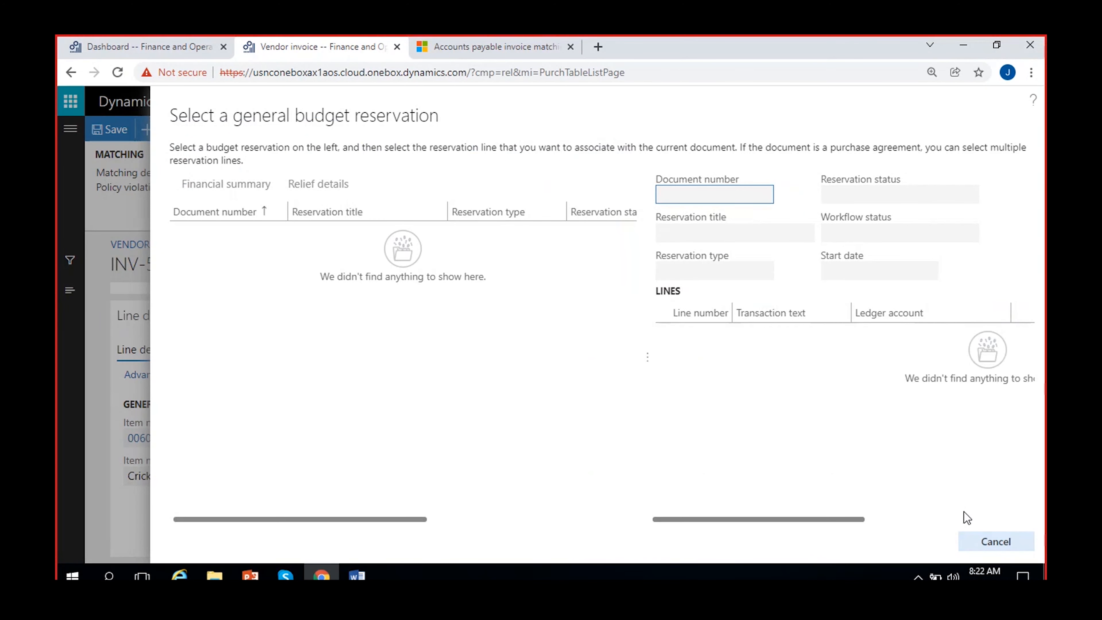
pyautogui.click(981, 540)
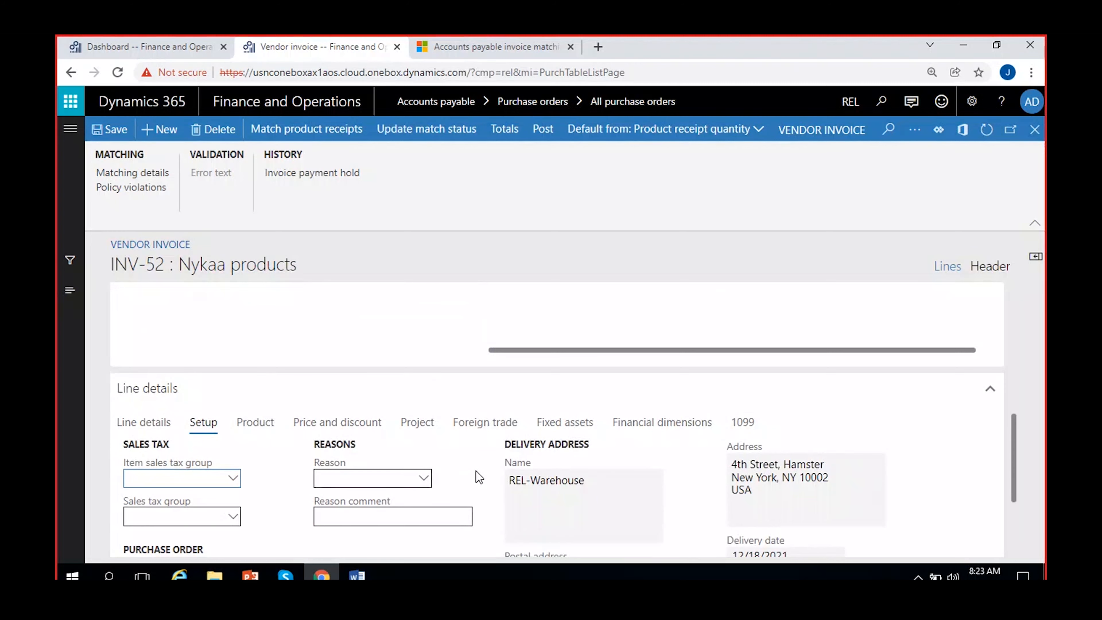
pyautogui.scroll(-2, 500, 525)
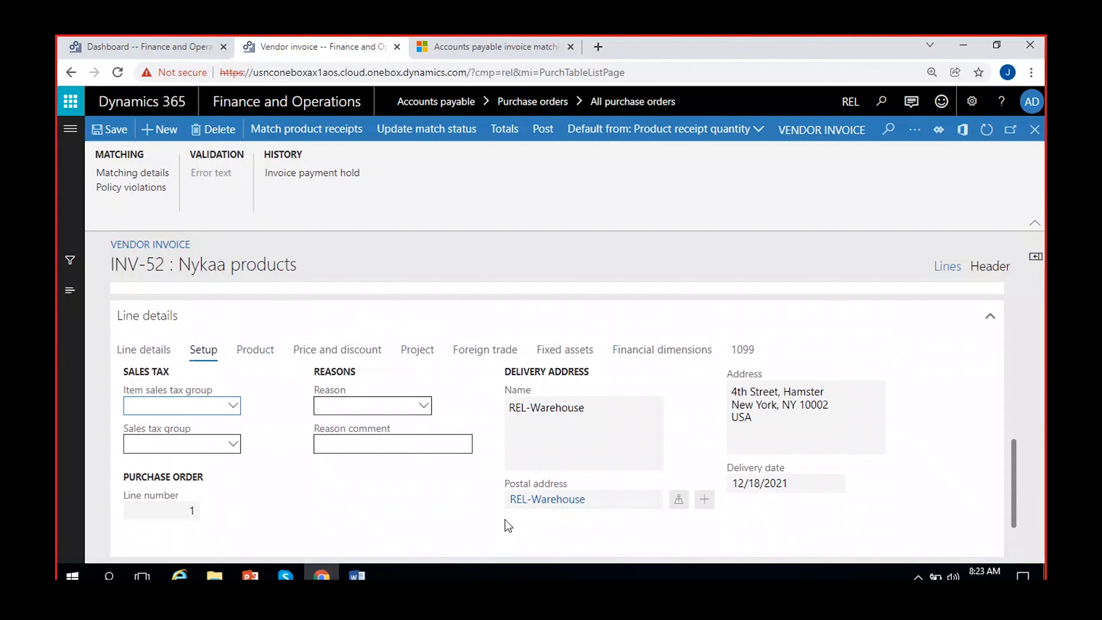
pyautogui.scroll(2, 507, 525)
pyautogui.click(260, 423)
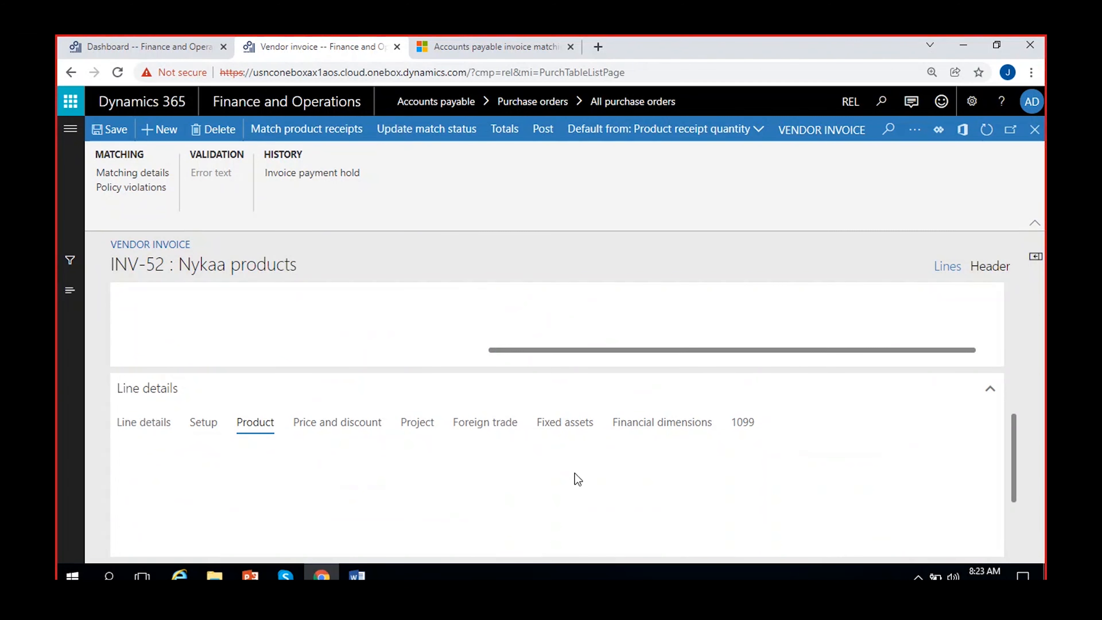
pyautogui.scroll(-4, 574, 472)
pyautogui.scroll(5, 574, 472)
pyautogui.scroll(5, 1028, 386)
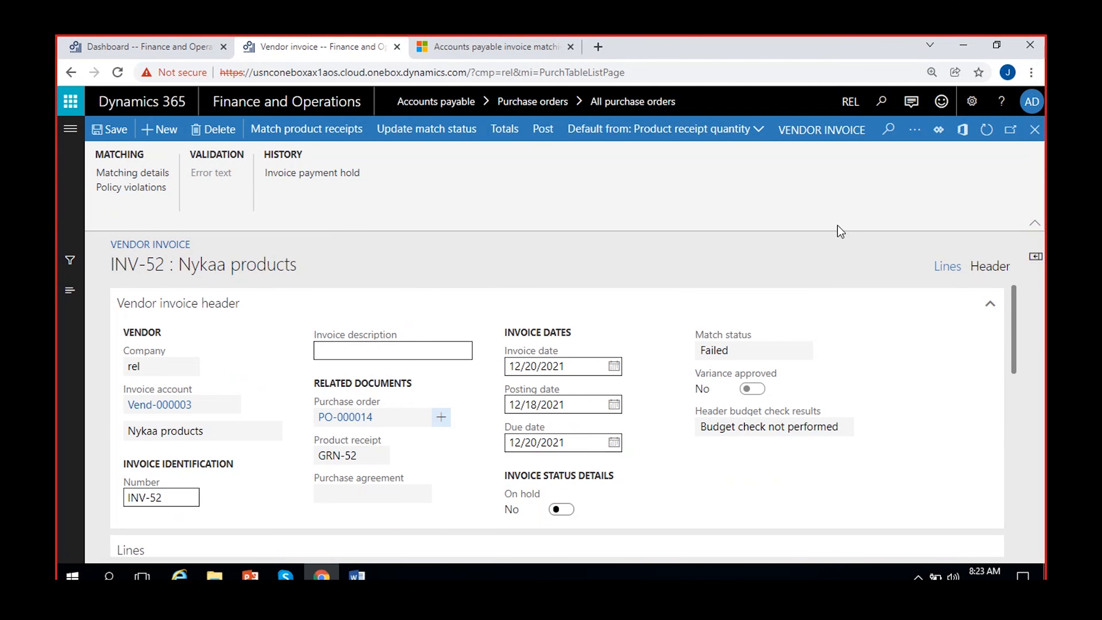
# Step: Close the vendor invoice, set the Cricket Ball line's matching policy to Not required on purchase order PO-000014, and save the order
pyautogui.click(1037, 137)
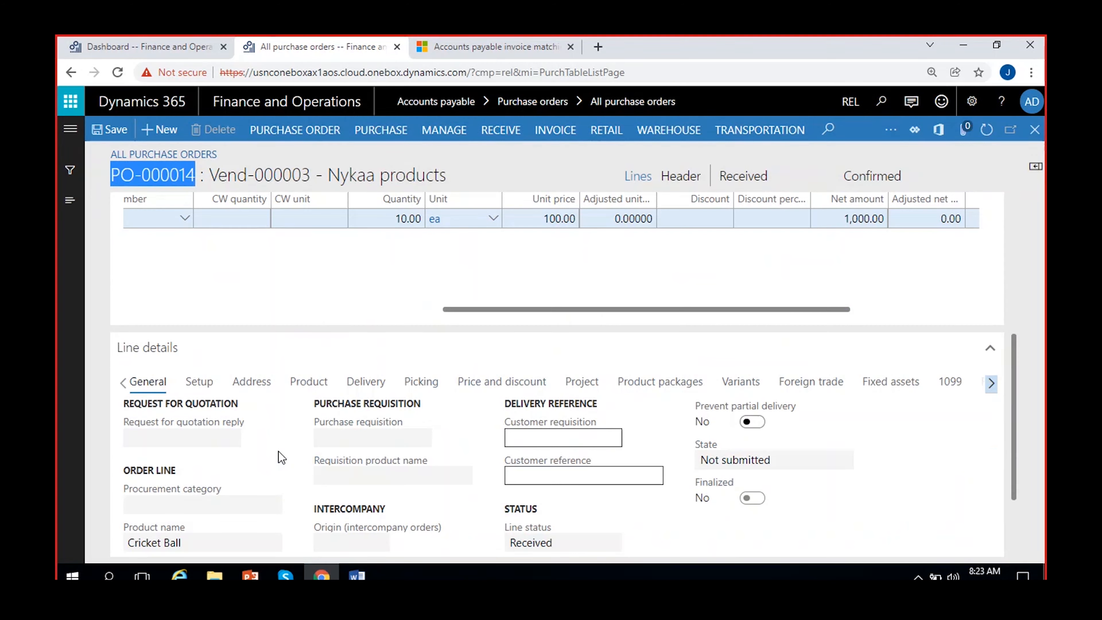
pyautogui.scroll(-3, 280, 456)
pyautogui.click(199, 274)
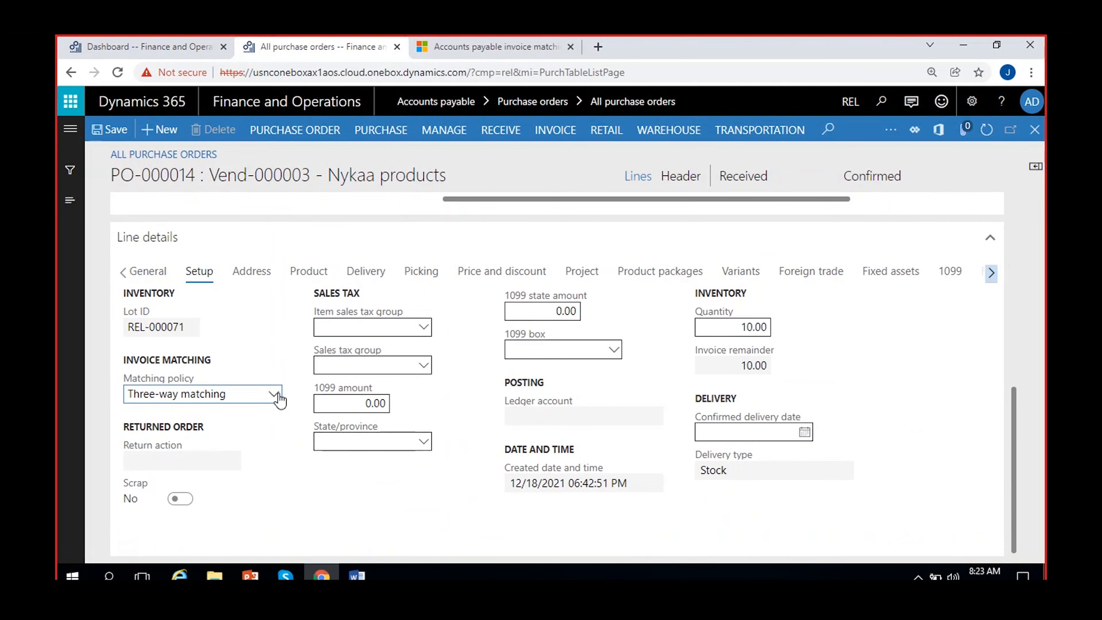
pyautogui.click(274, 395)
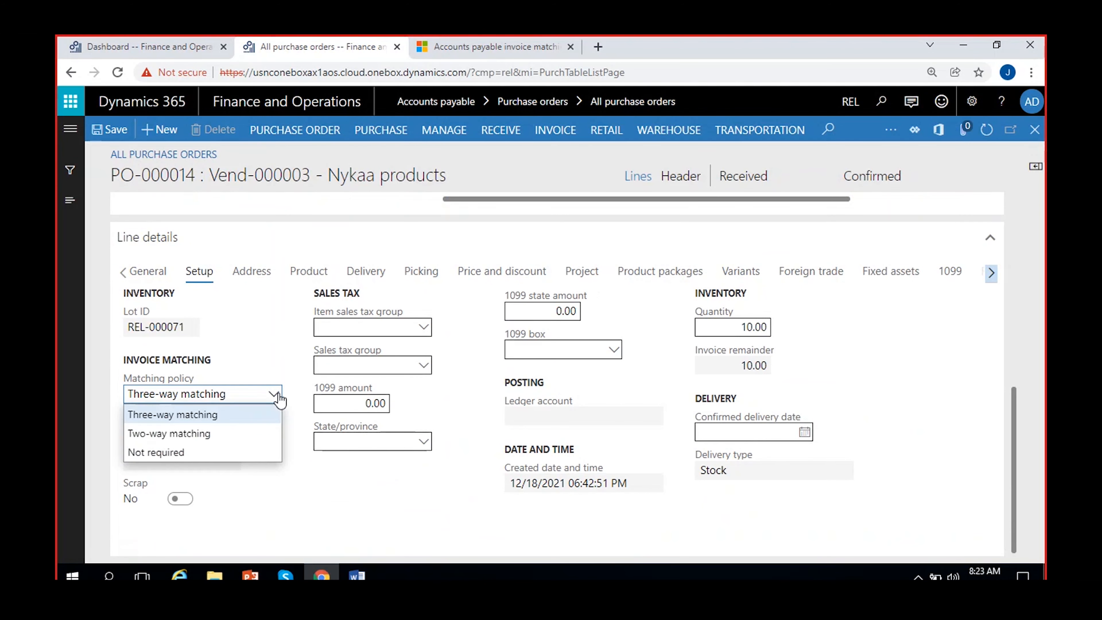
pyautogui.click(223, 452)
pyautogui.click(111, 130)
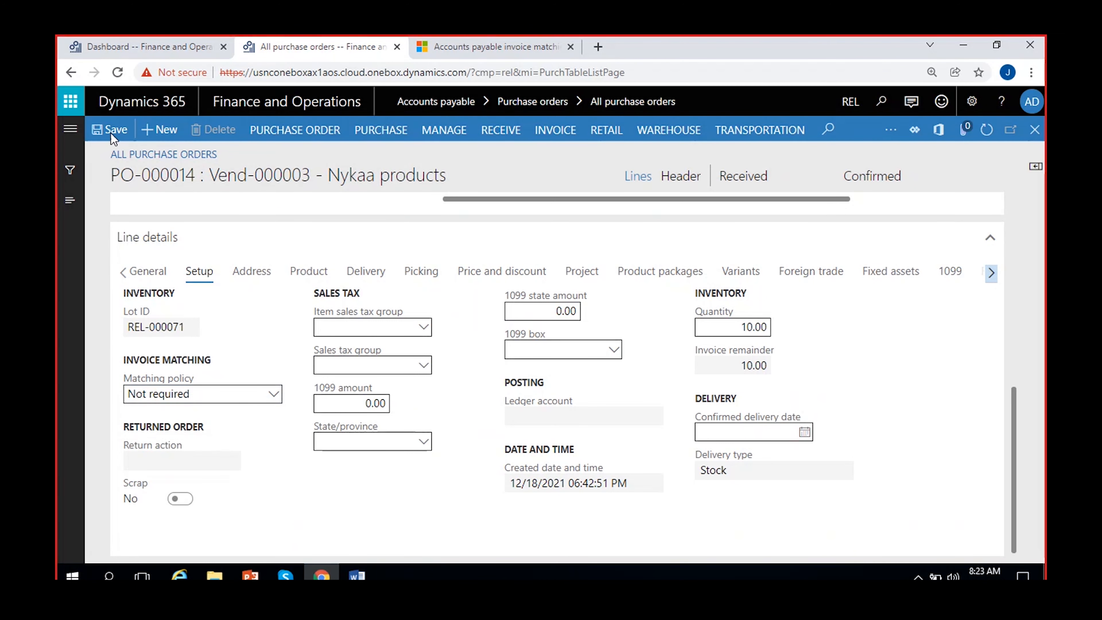
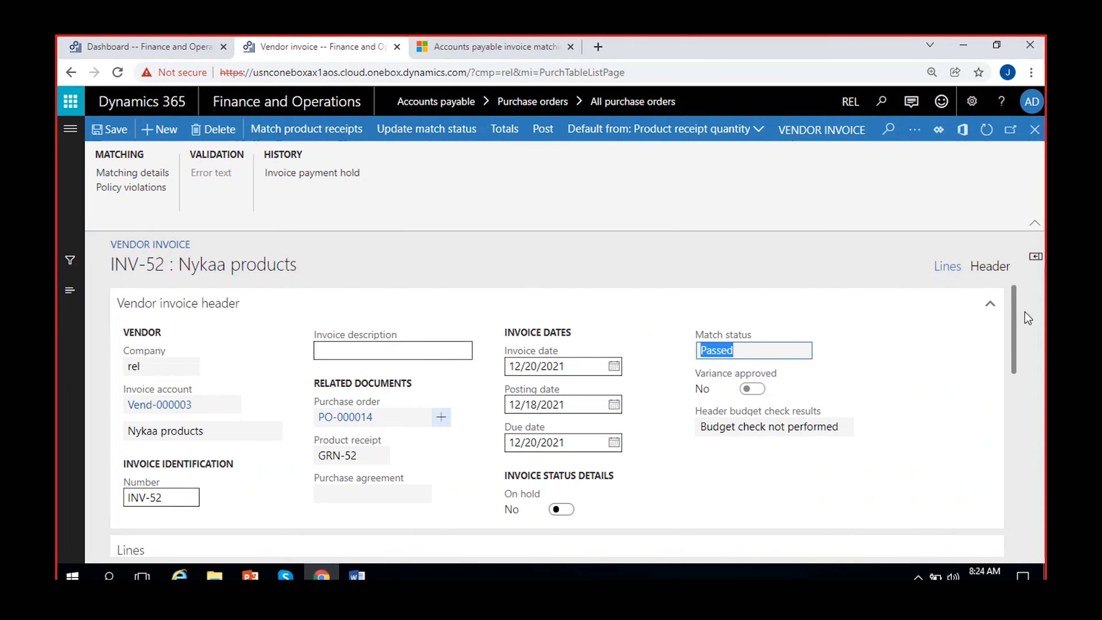
# Step: Review the invoice totals variances of INV-52 against the tolerance percentage, including subtotal and charges, and close the matching details
pyautogui.click(147, 173)
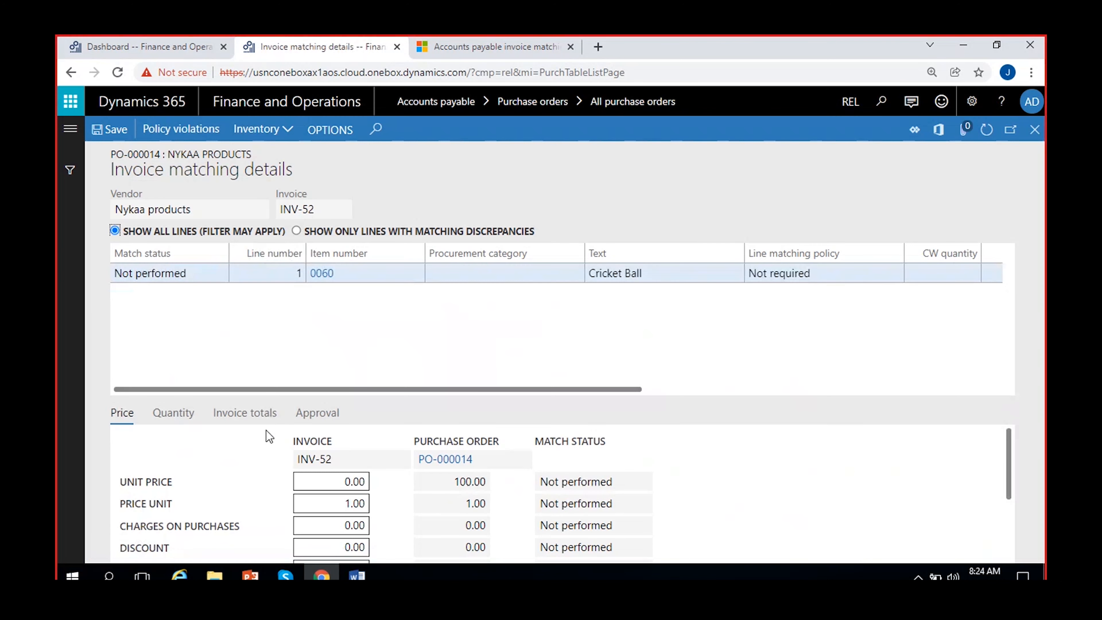
pyautogui.click(244, 414)
pyautogui.click(201, 441)
pyautogui.press('Tab')
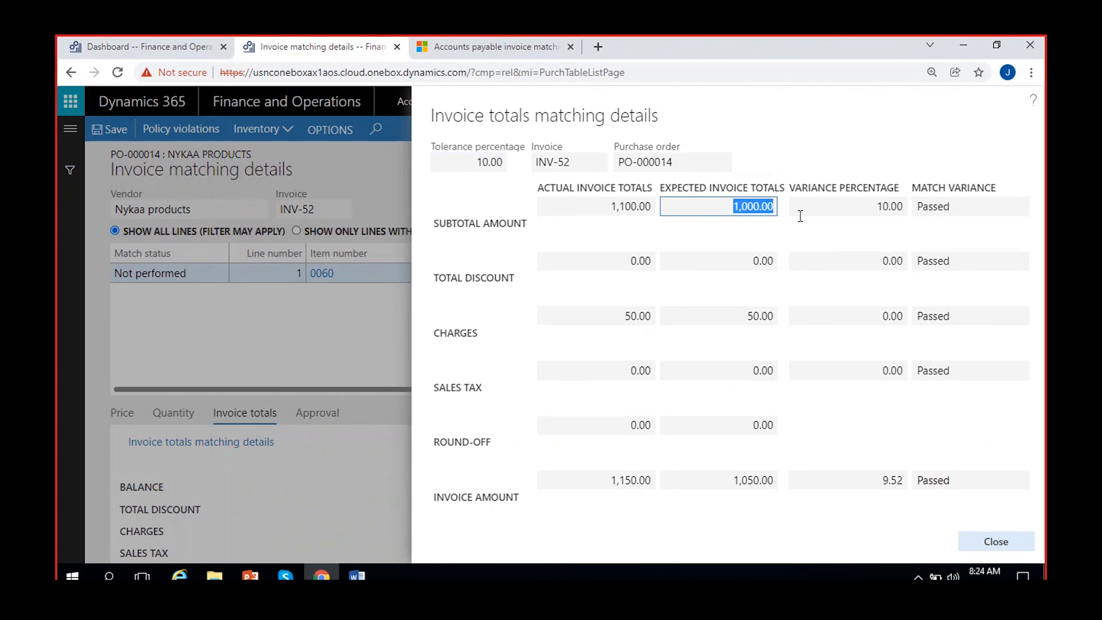
pyautogui.click(881, 203)
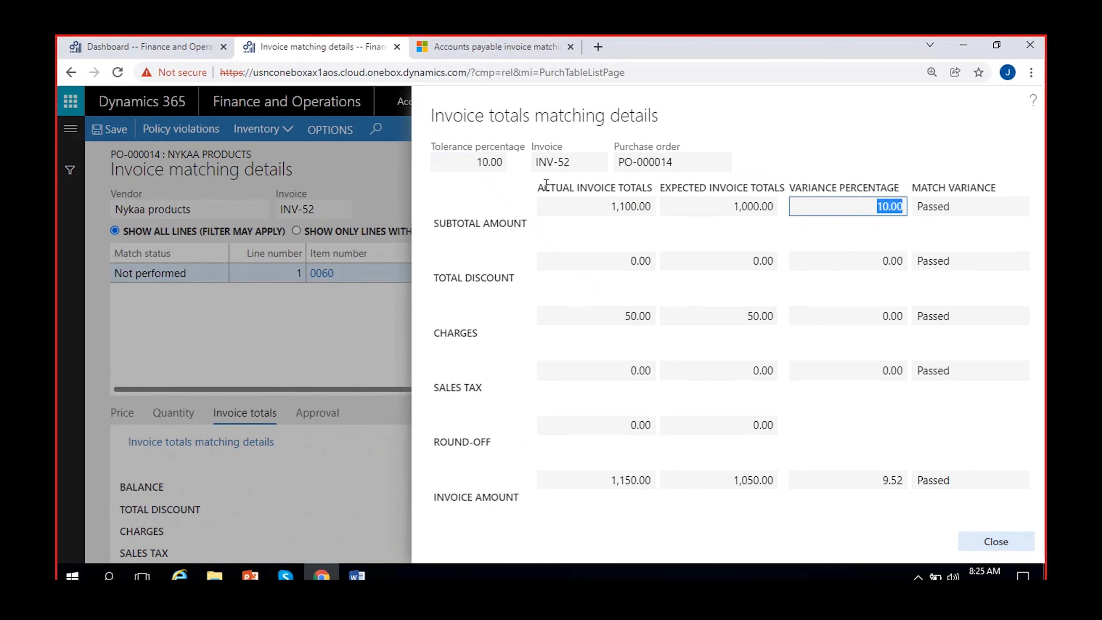
pyautogui.click(478, 161)
pyautogui.click(896, 207)
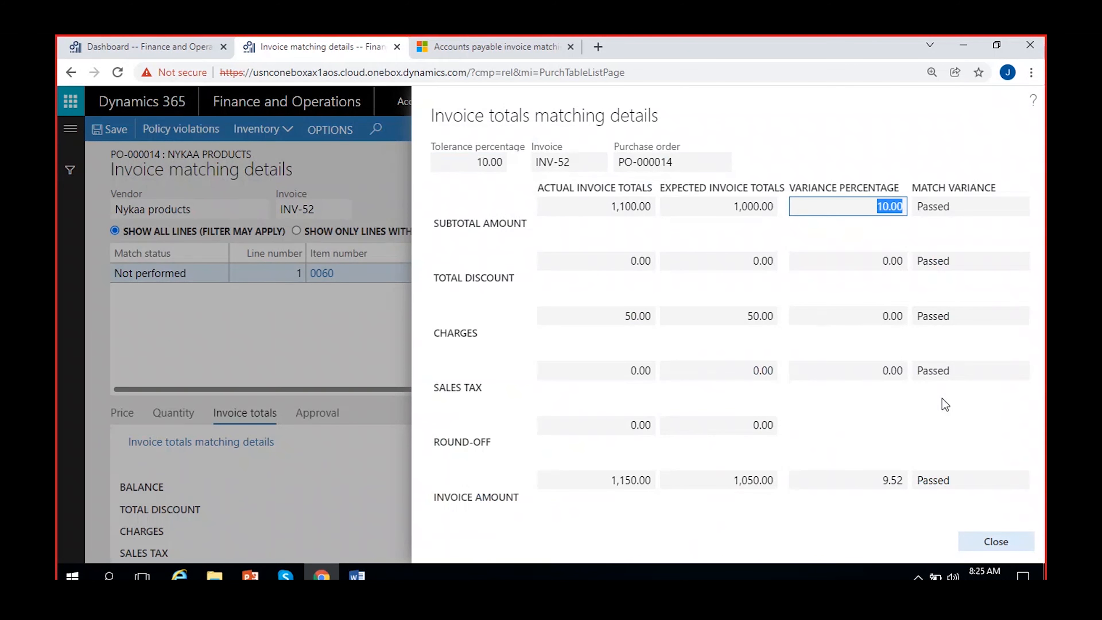
pyautogui.click(760, 316)
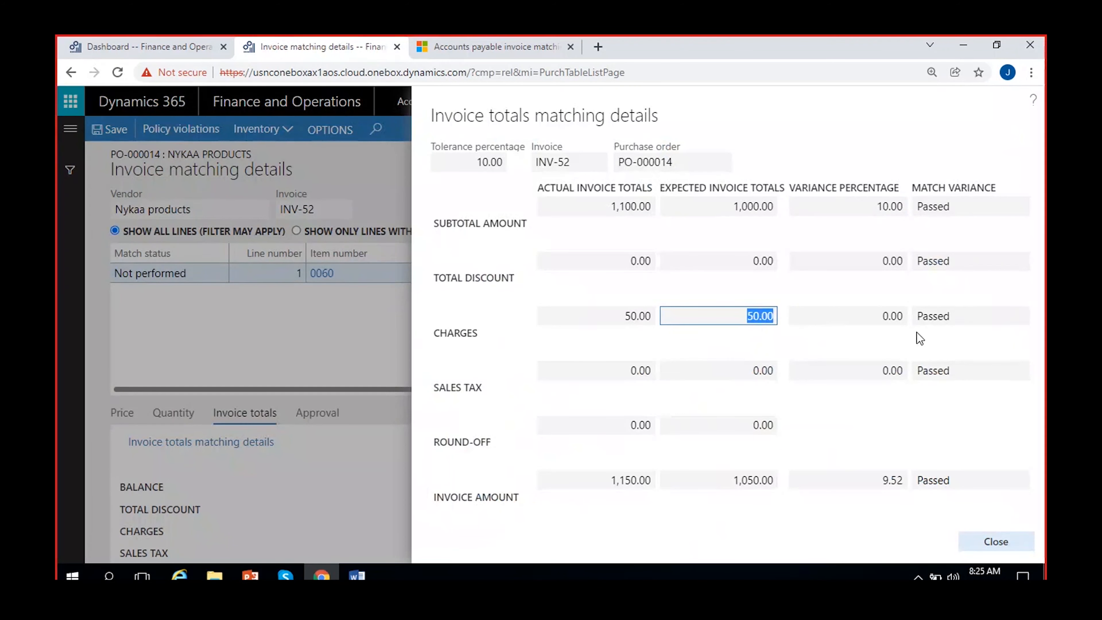
pyautogui.click(984, 539)
pyautogui.click(1040, 138)
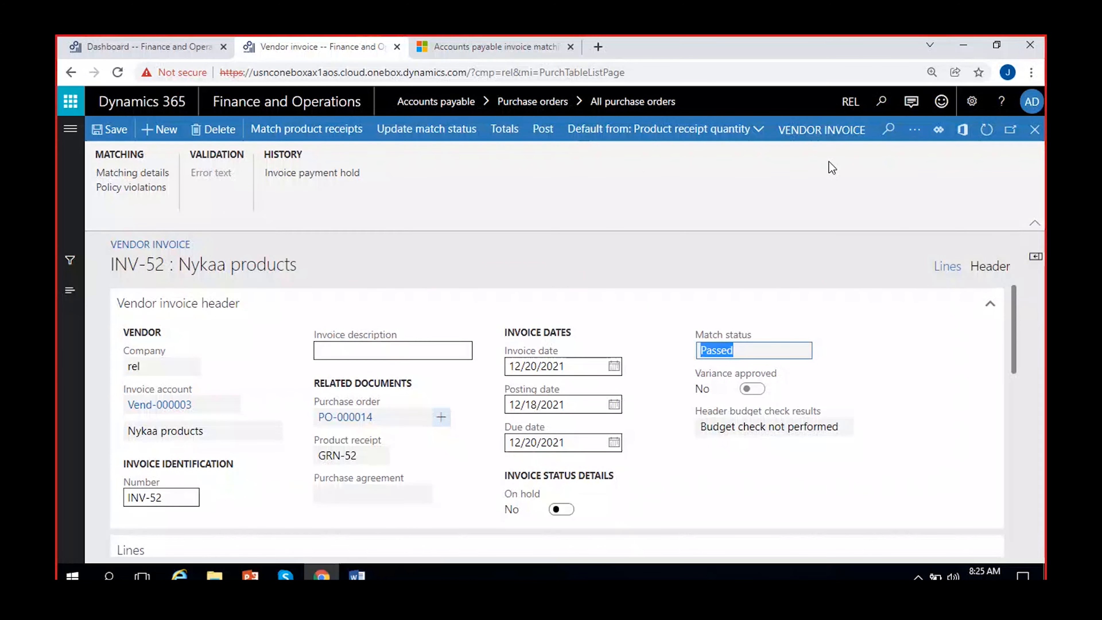
# Step: Set the Transport charge on the vendor invoice to 56.00 and save the charges
pyautogui.click(824, 129)
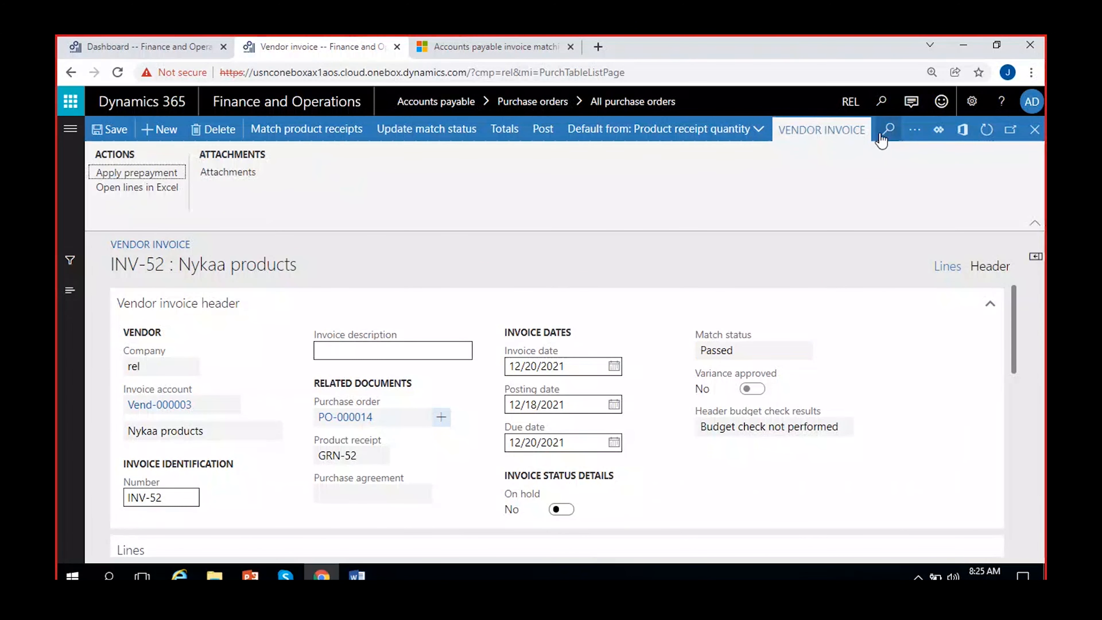
pyautogui.click(907, 138)
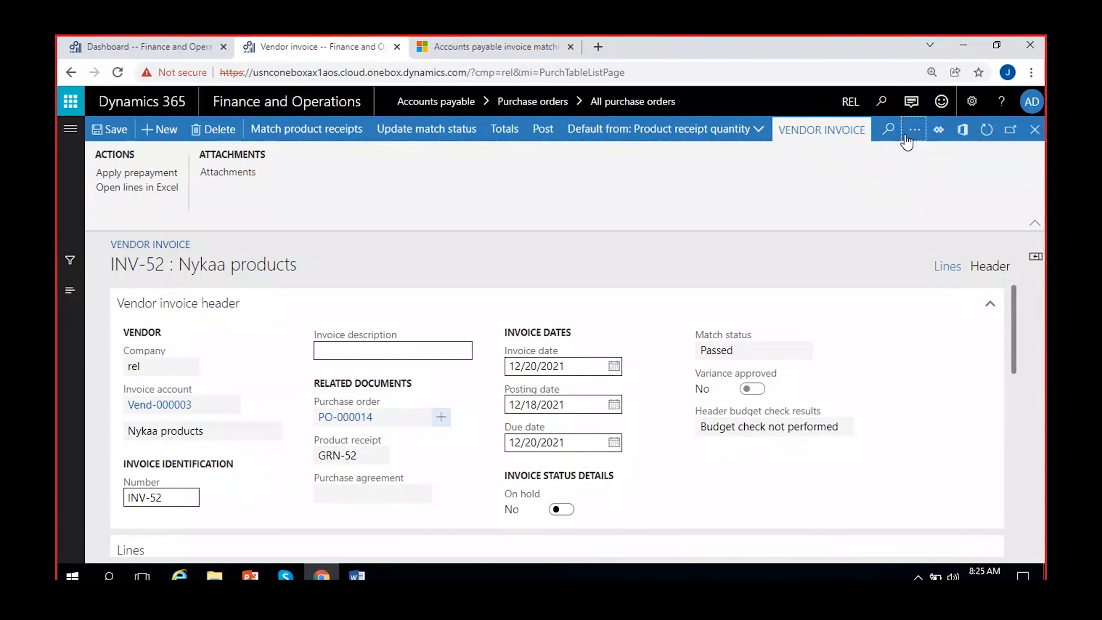
pyautogui.click(928, 216)
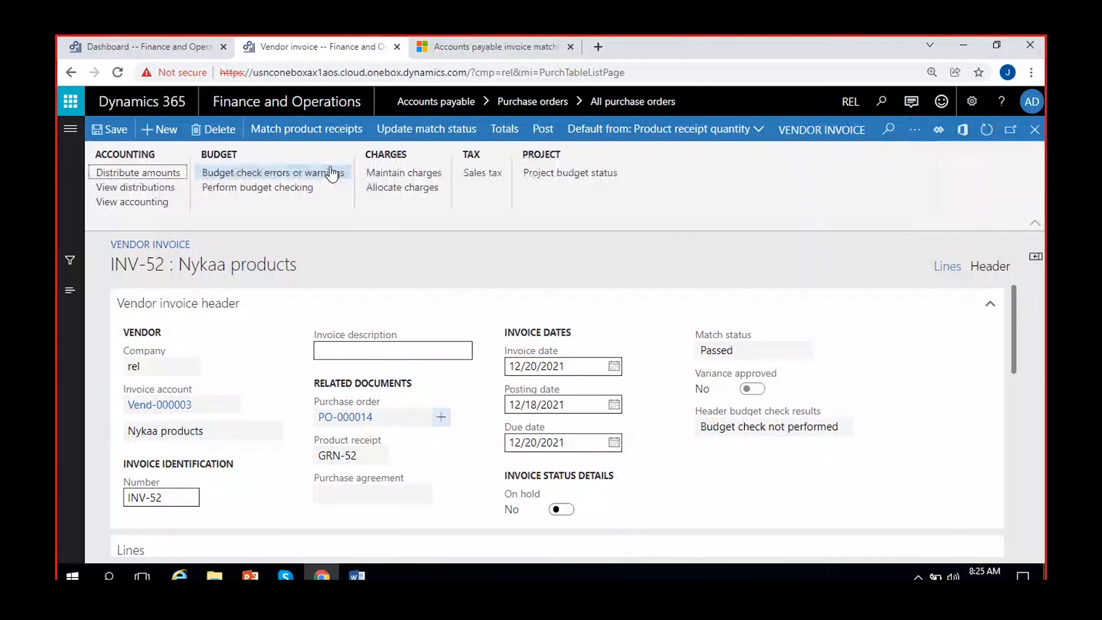
pyautogui.click(402, 175)
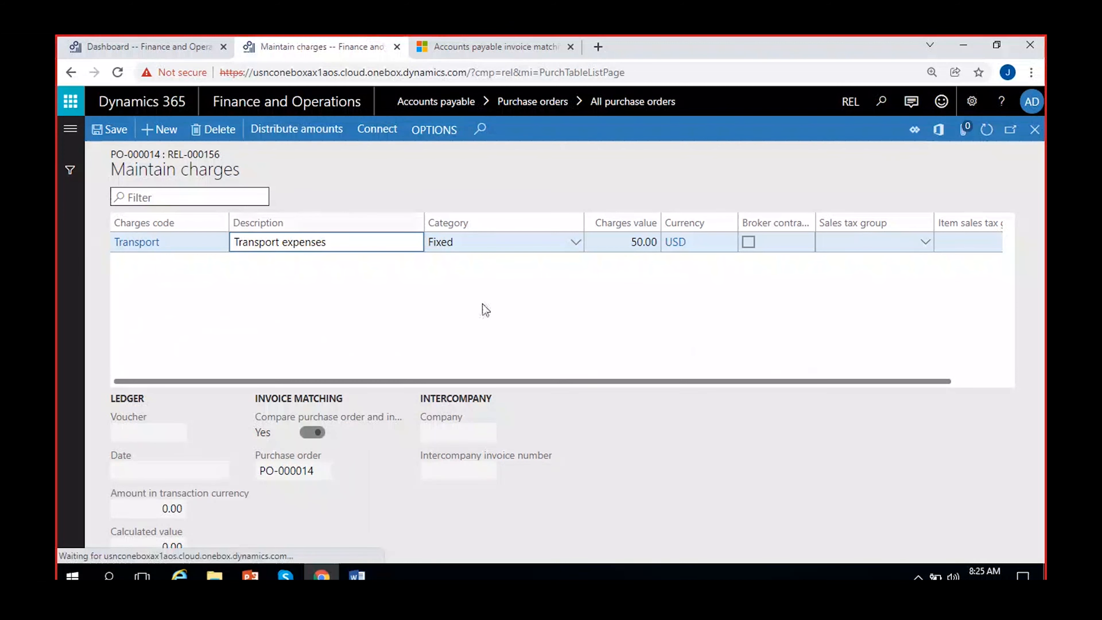
pyautogui.click(644, 242)
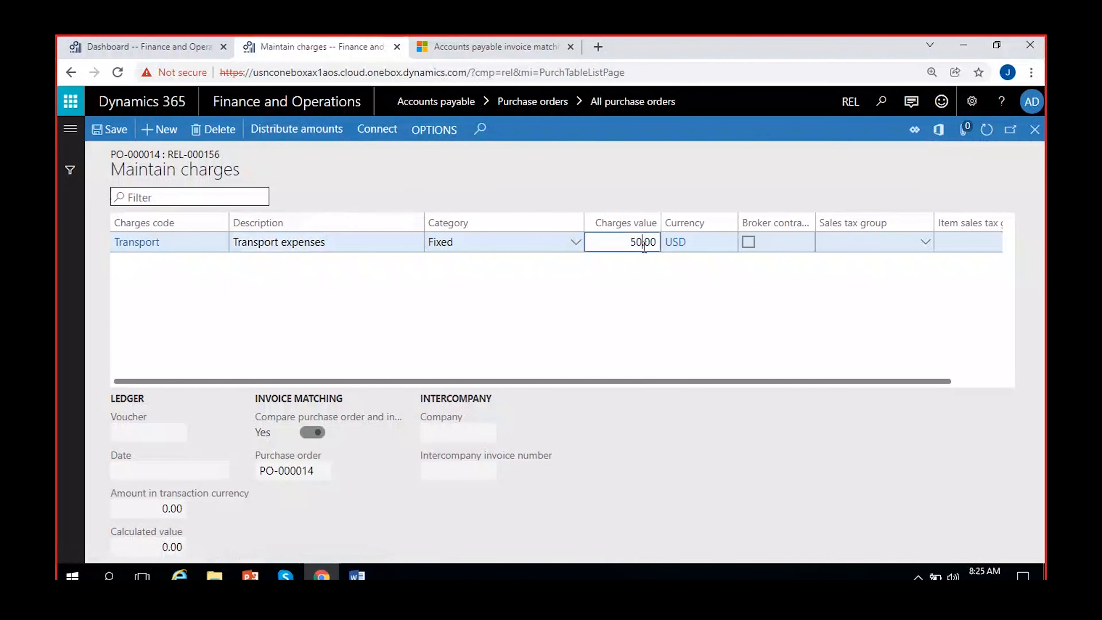
pyautogui.press('BackSpace')
pyautogui.click(106, 138)
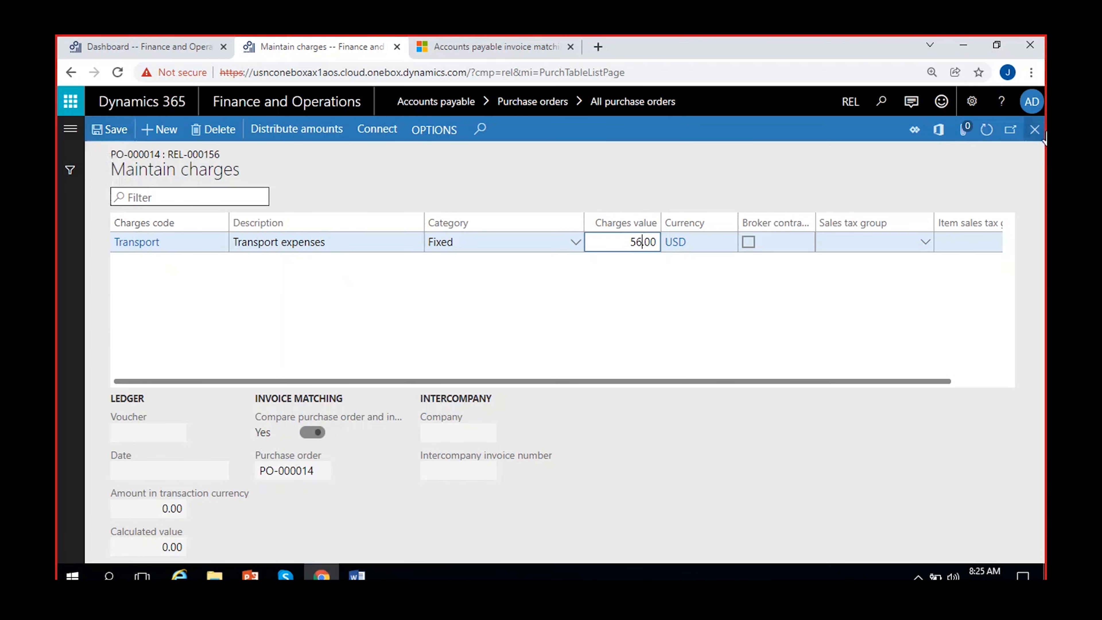
# Step: Set the Cricket Ball line's unit price to 105.00 on the vendor invoice, save it and update the match status
pyautogui.scroll(-5, 683, 381)
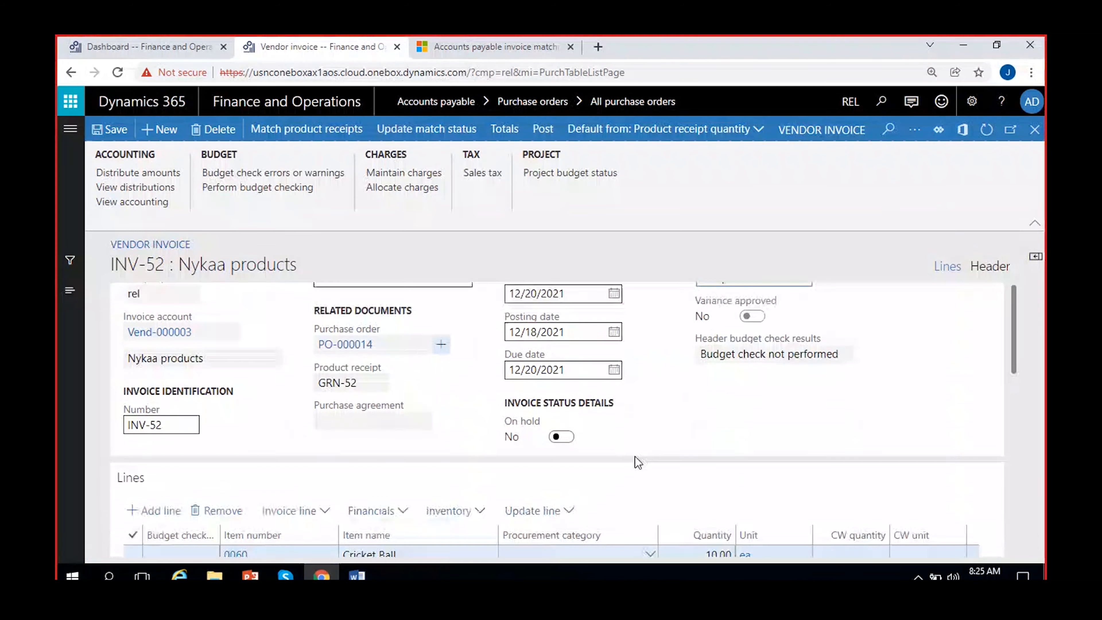
pyautogui.hscroll(5, 594, 443)
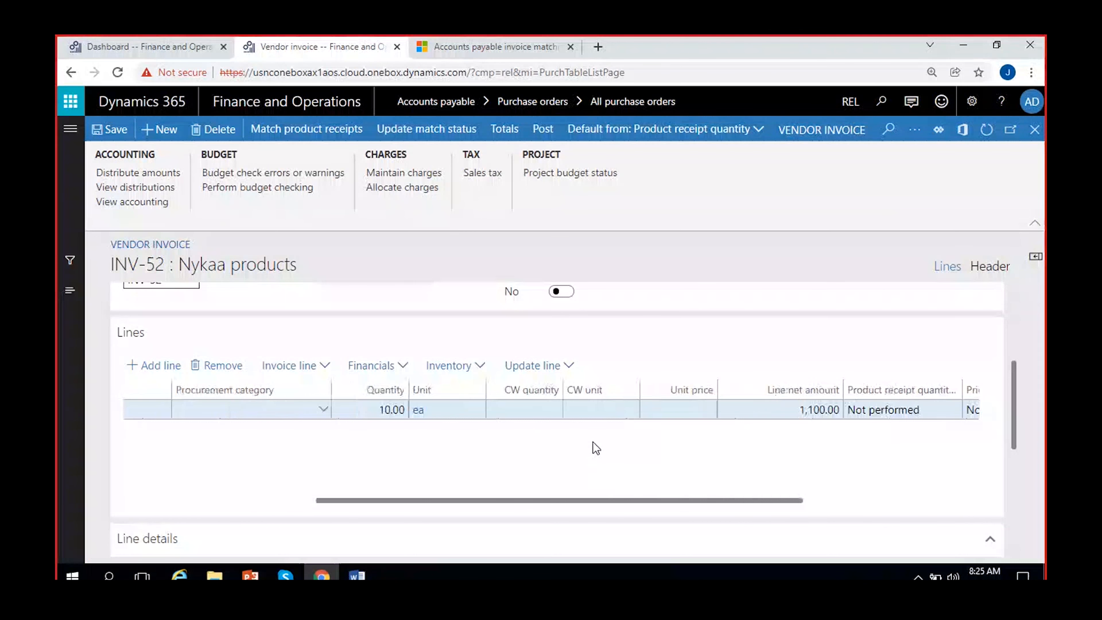
pyautogui.click(708, 410)
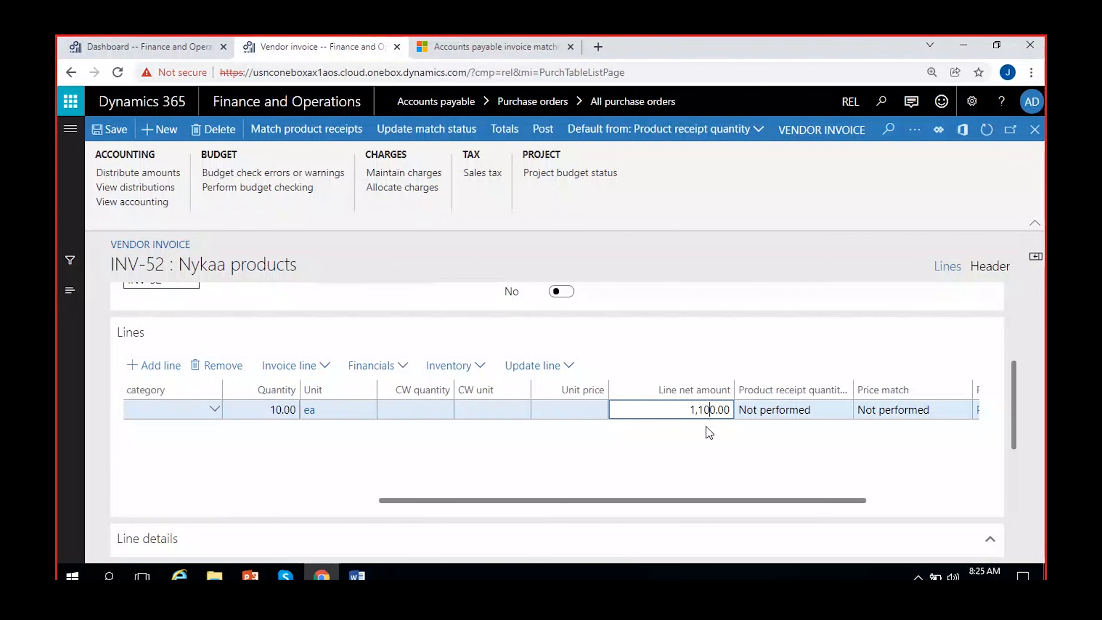
pyautogui.moveTo(698, 410); pyautogui.dragTo(715, 410)
pyautogui.click(575, 442)
pyautogui.click(589, 410)
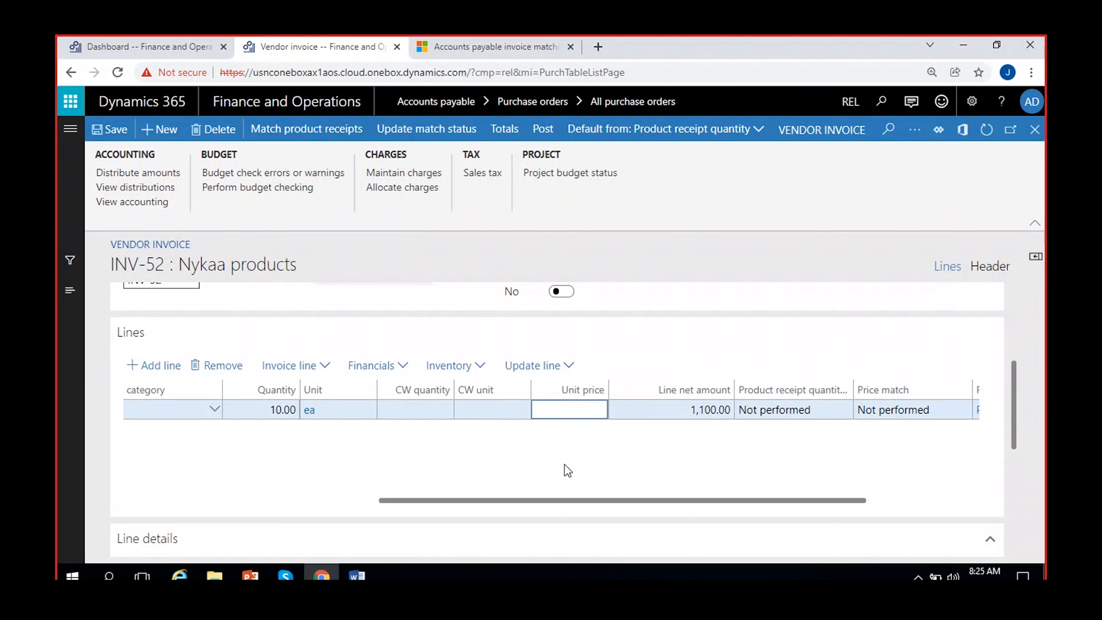
pyautogui.write('105')
pyautogui.click(565, 464)
pyautogui.click(127, 130)
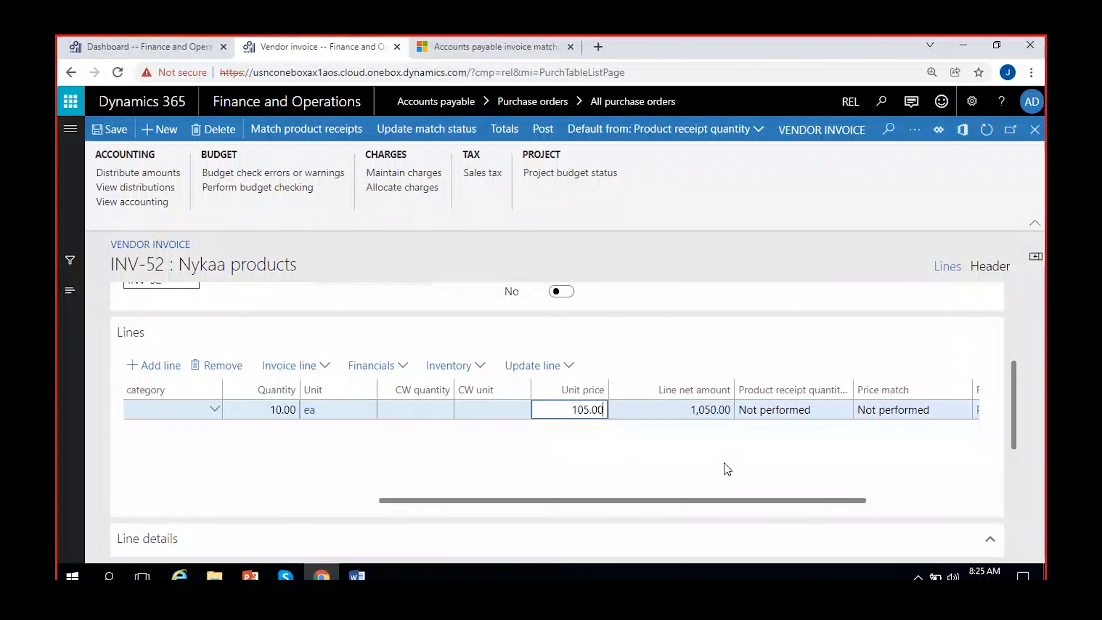
pyautogui.click(424, 132)
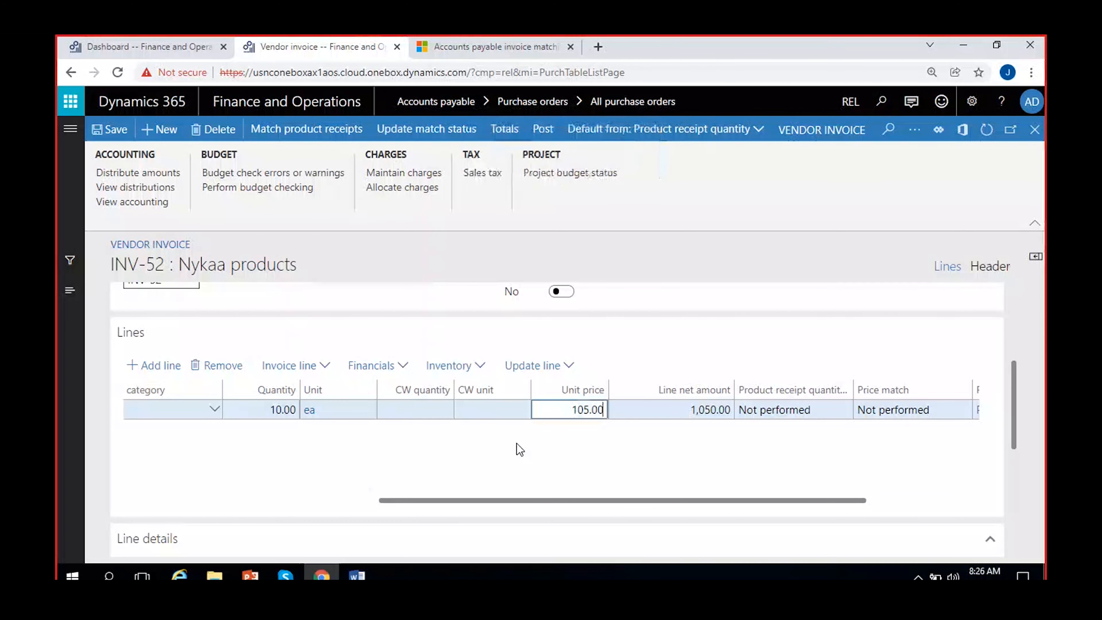
# Step: Check the match status in the vendor invoice header and the unit price and net amount on the Cricket Ball line
pyautogui.moveTo(1013, 409); pyautogui.dragTo(872, 338)
pyautogui.click(739, 350)
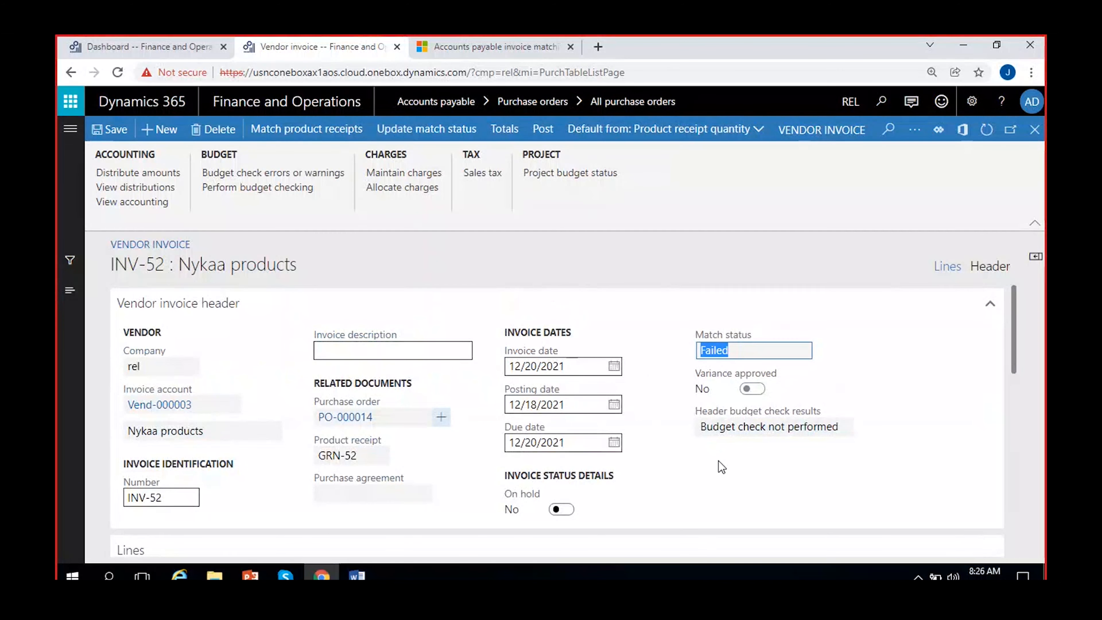
pyautogui.scroll(-5, 694, 451)
pyautogui.hscroll(5, 662, 430)
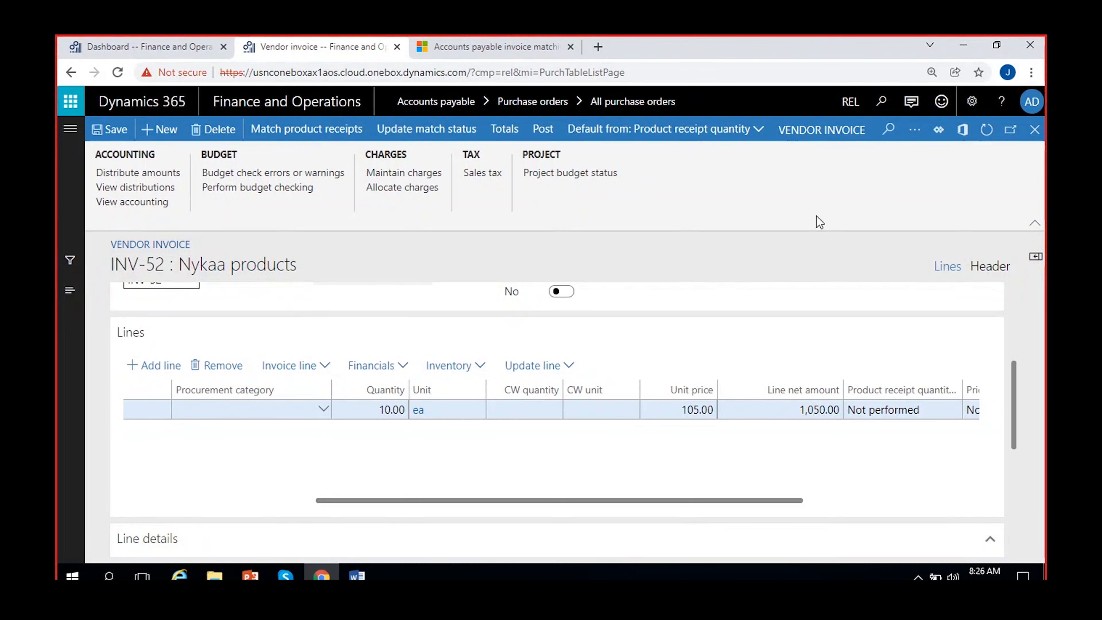
# Step: Open the invoice totals matching details for INV-52 and examine the subtotal's actual and expected totals, variance percentage and match variance
pyautogui.click(914, 130)
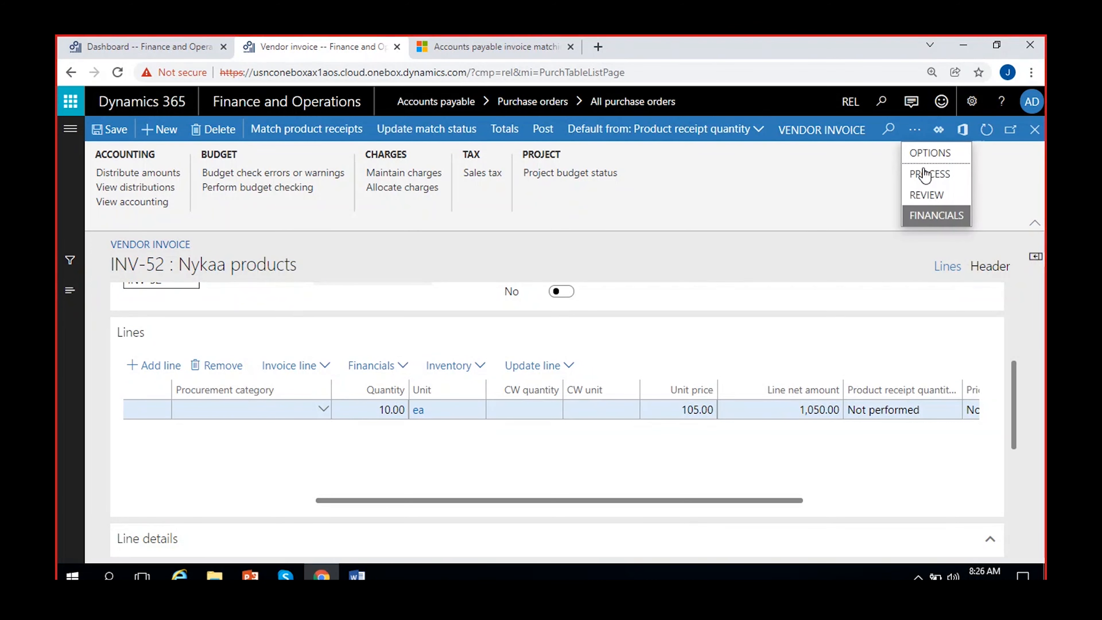
pyautogui.click(933, 199)
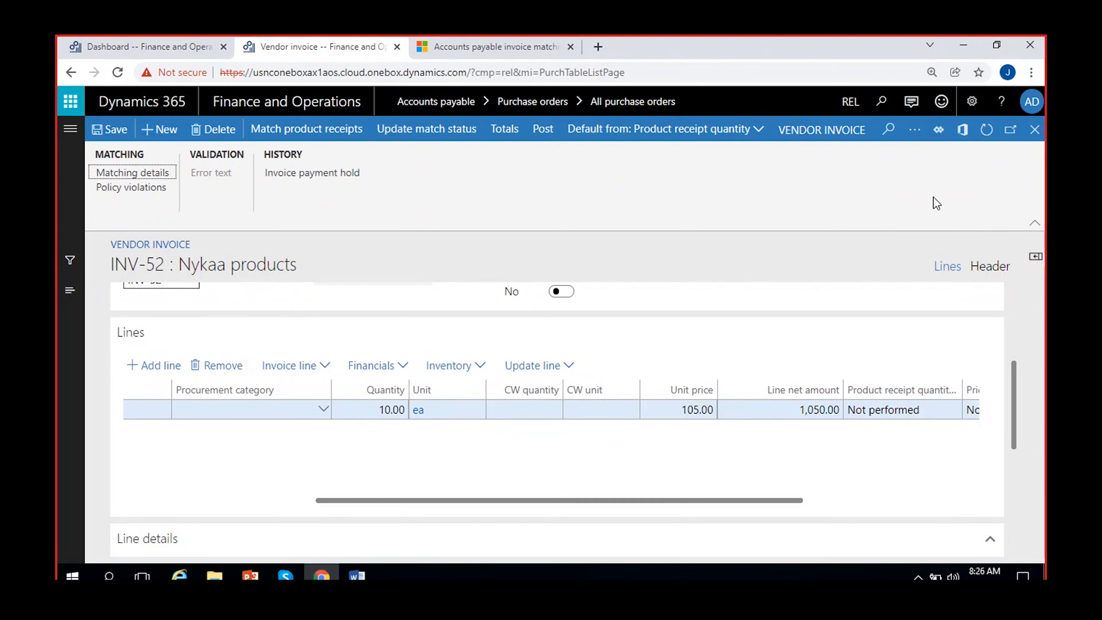
pyautogui.click(143, 173)
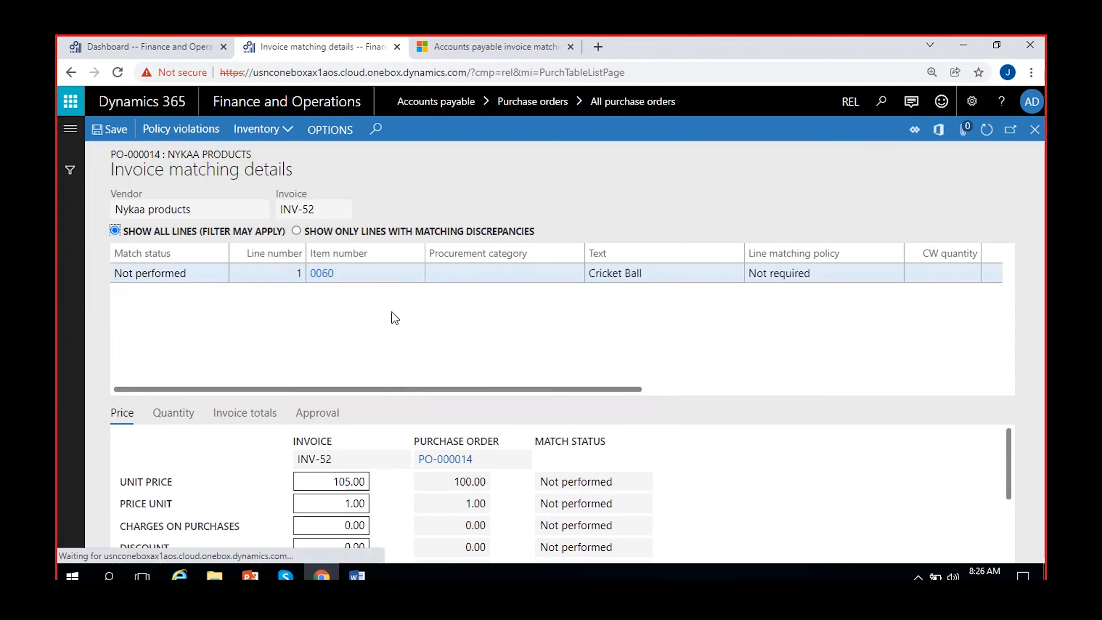
pyautogui.click(246, 417)
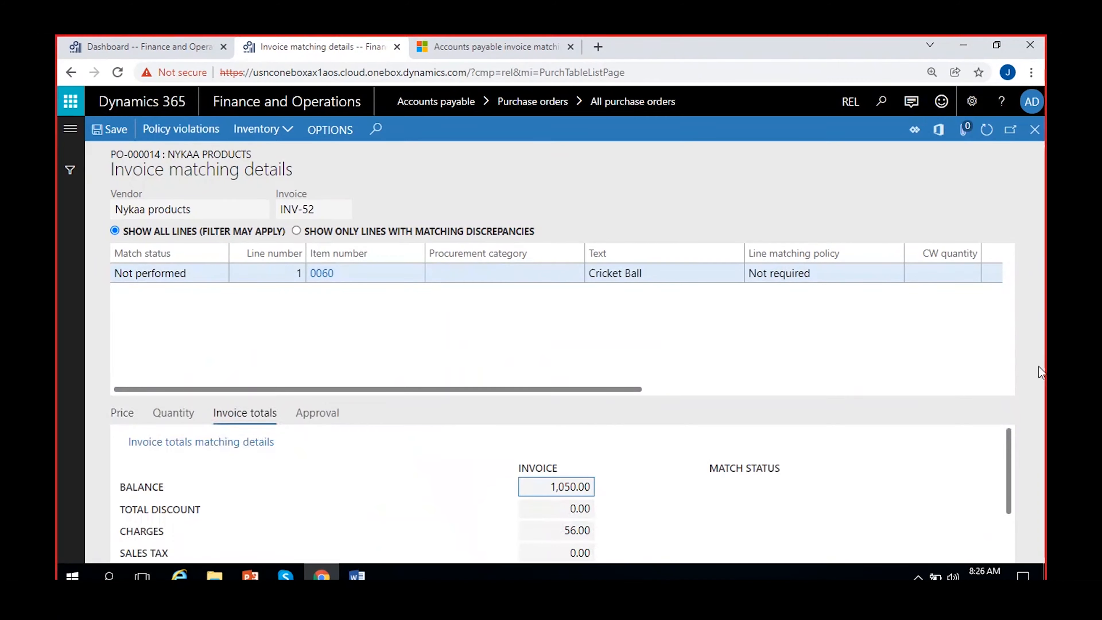
pyautogui.click(173, 451)
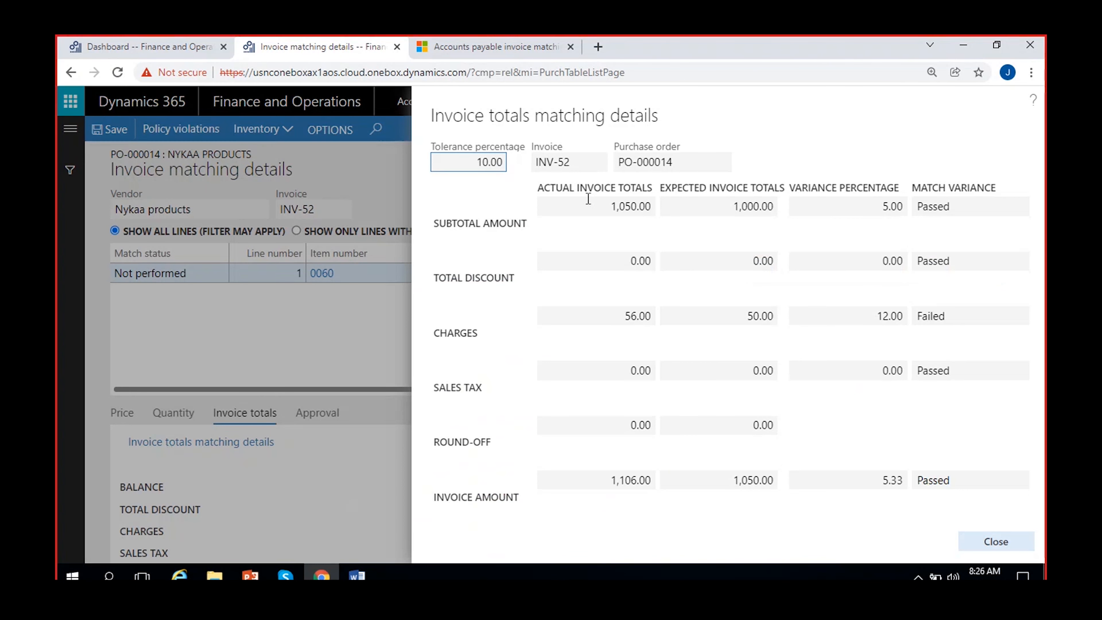
pyautogui.click(601, 204)
pyautogui.click(737, 207)
pyautogui.moveTo(748, 205); pyautogui.dragTo(776, 209)
pyautogui.click(885, 204)
pyautogui.moveTo(884, 206); pyautogui.dragTo(916, 206)
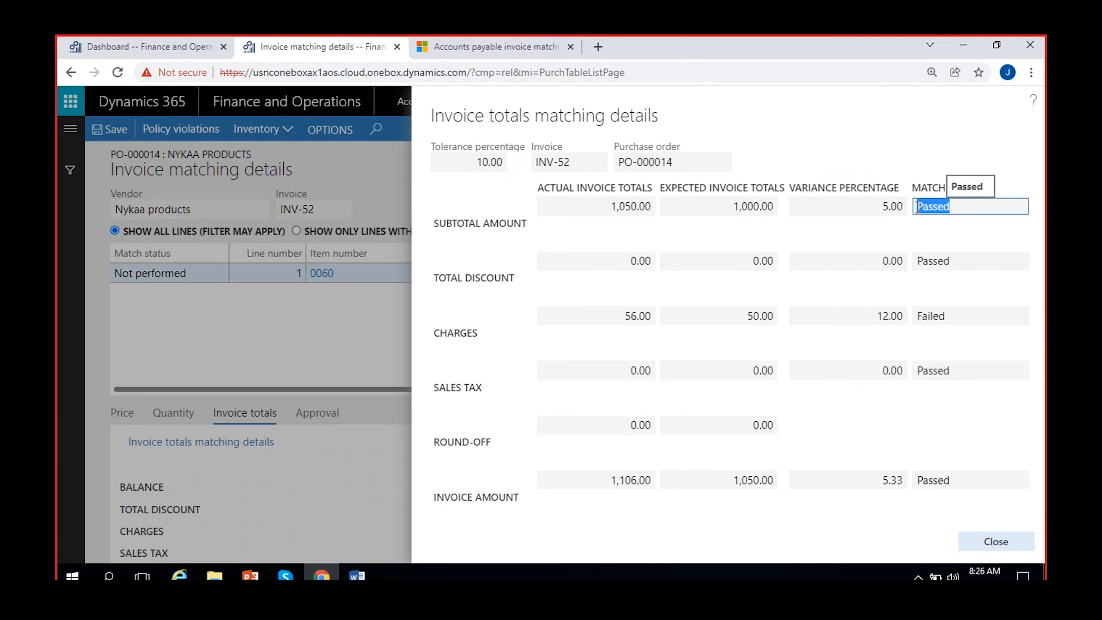
# Step: Compare the actual and expected charges in the invoice totals matching details, and check their variance percentage and match variance
pyautogui.click(621, 311)
pyautogui.moveTo(622, 316); pyautogui.dragTo(664, 318)
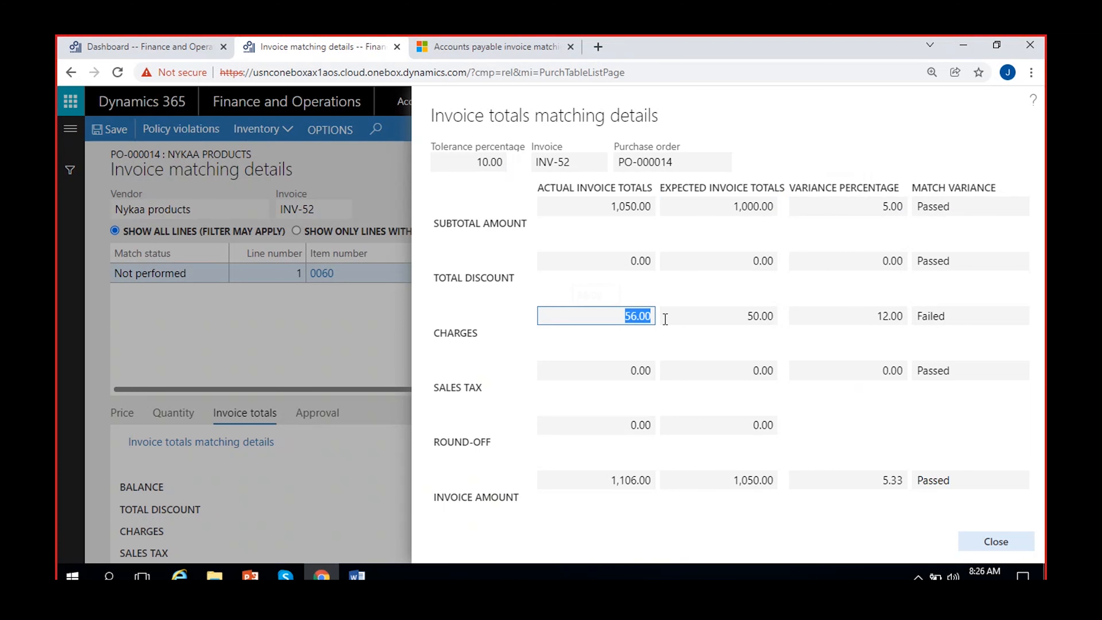
pyautogui.moveTo(739, 316); pyautogui.dragTo(768, 320)
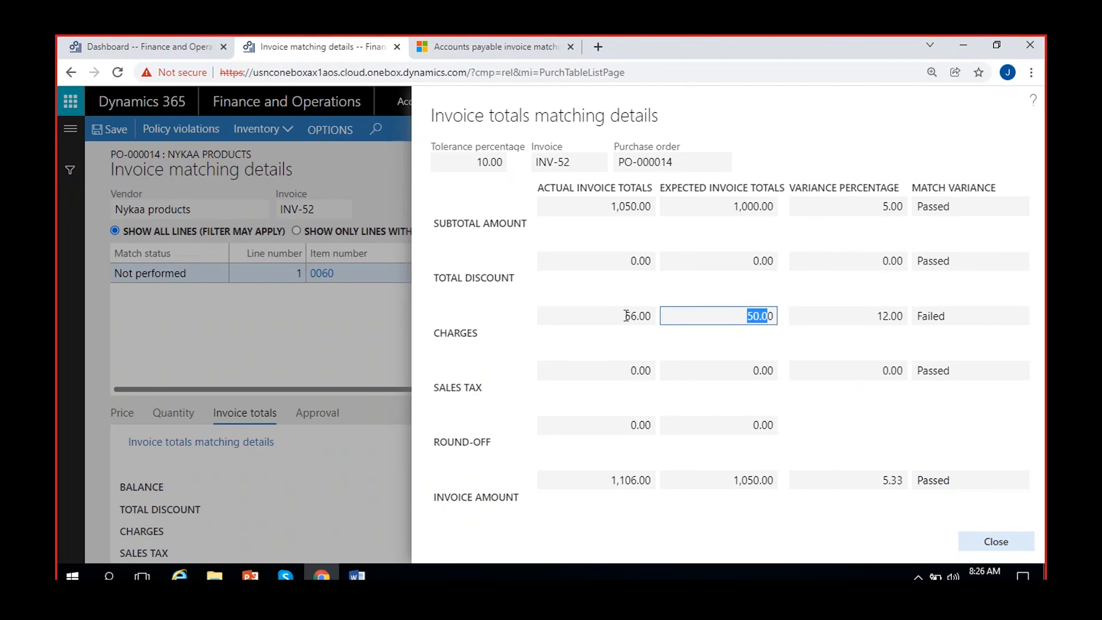
pyautogui.moveTo(626, 316); pyautogui.dragTo(658, 321)
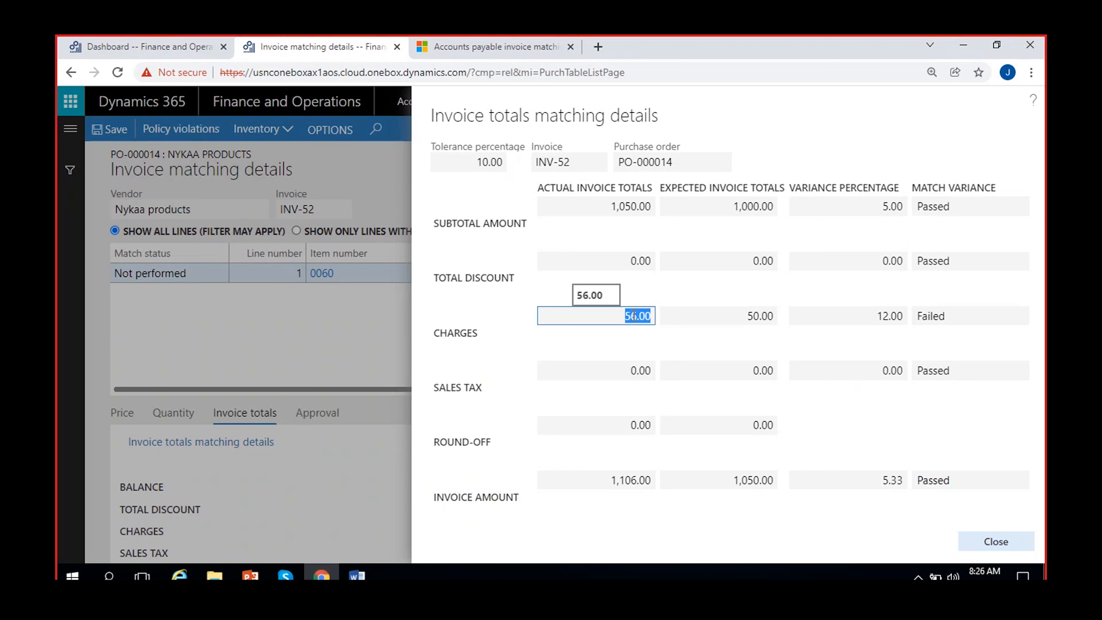
pyautogui.moveTo(747, 315); pyautogui.dragTo(785, 330)
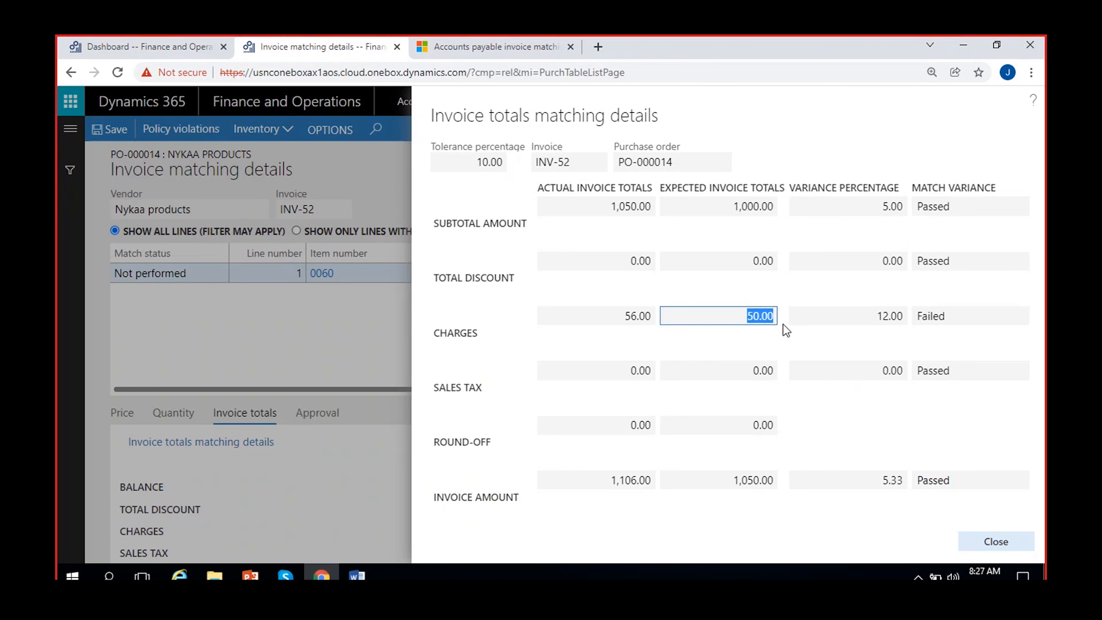
pyautogui.moveTo(898, 313); pyautogui.dragTo(874, 319)
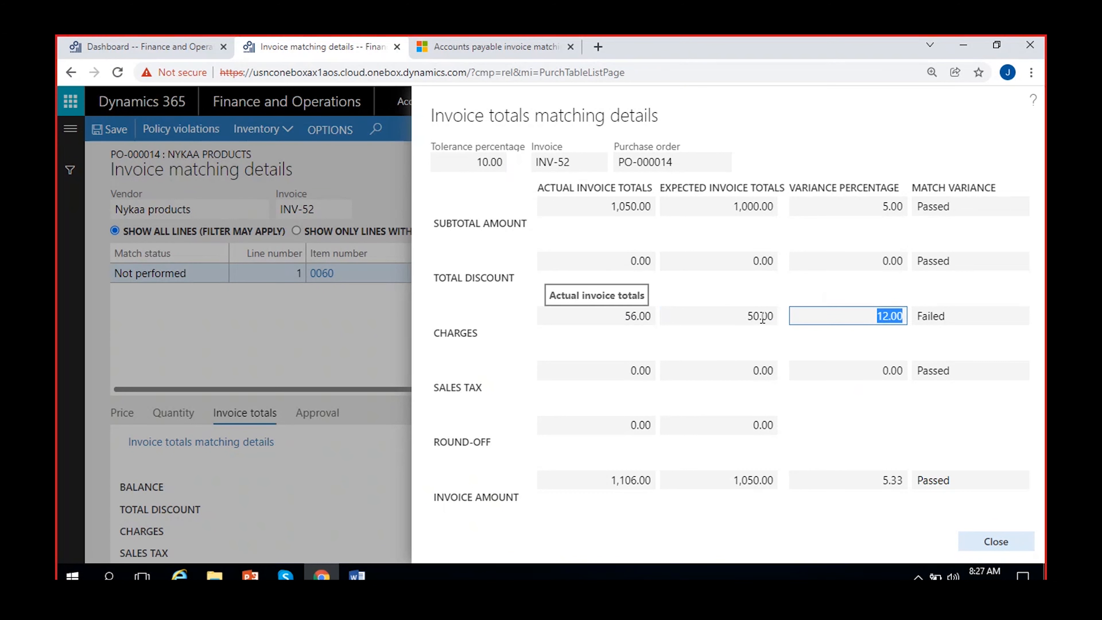
pyautogui.click(889, 316)
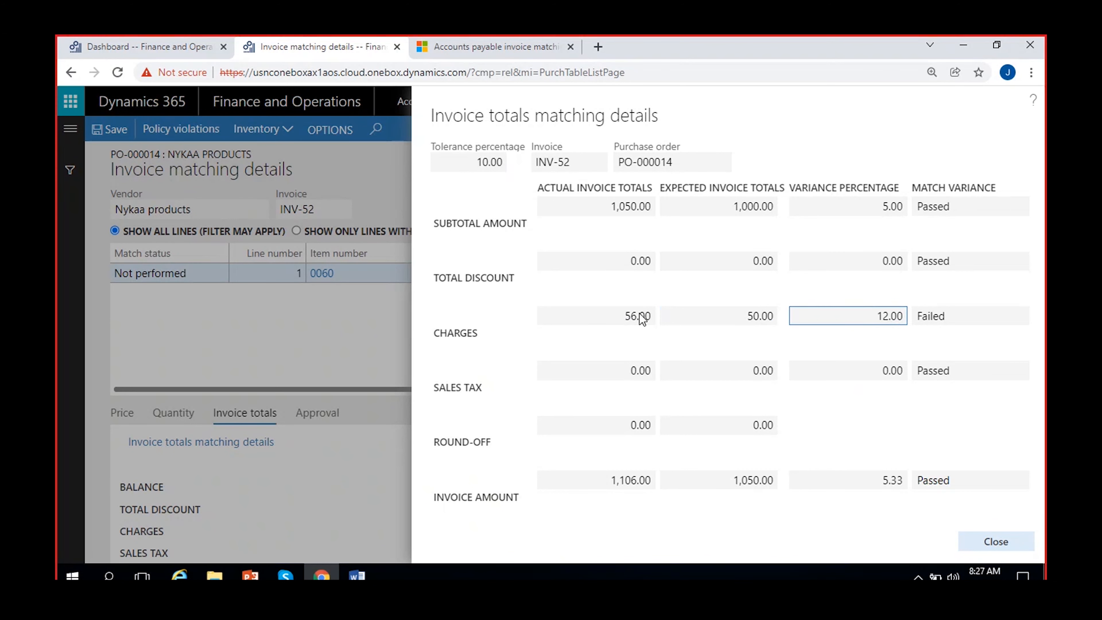
pyautogui.click(992, 321)
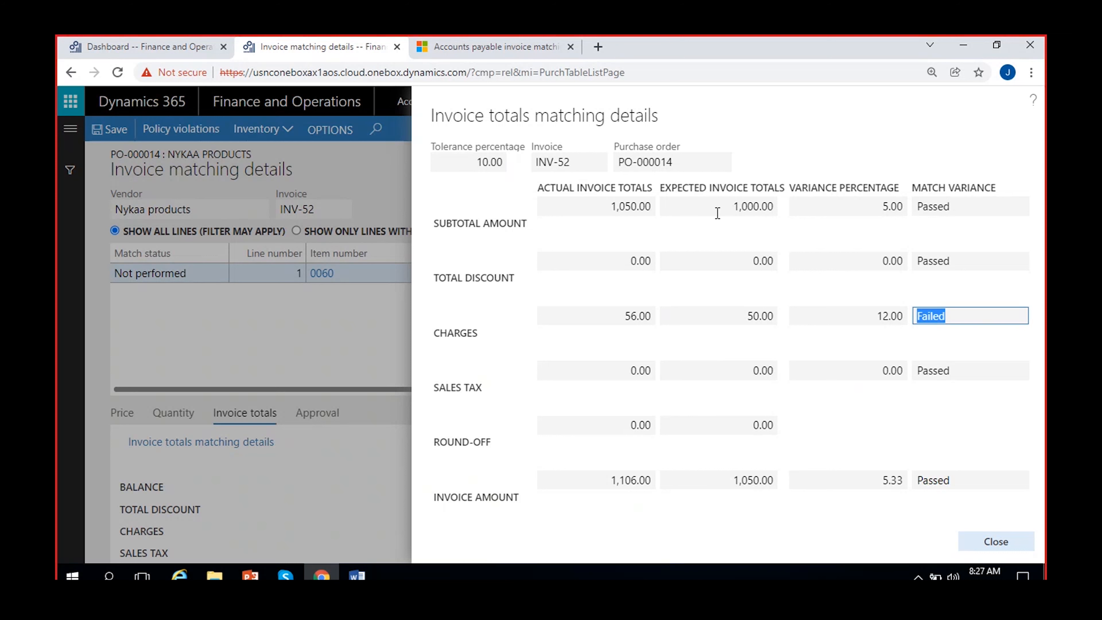
# Step: Examine the invoice amount's actual and expected totals, variance percentage and match variance
pyautogui.click(652, 480)
pyautogui.moveTo(653, 479); pyautogui.dragTo(576, 483)
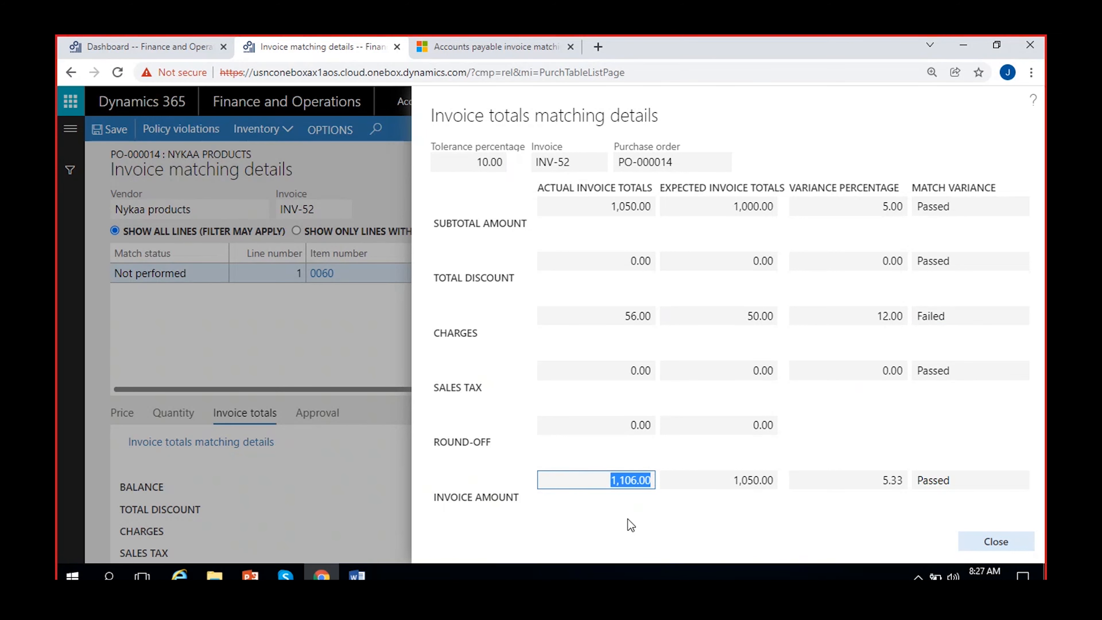
pyautogui.click(776, 480)
pyautogui.moveTo(776, 480); pyautogui.dragTo(711, 525)
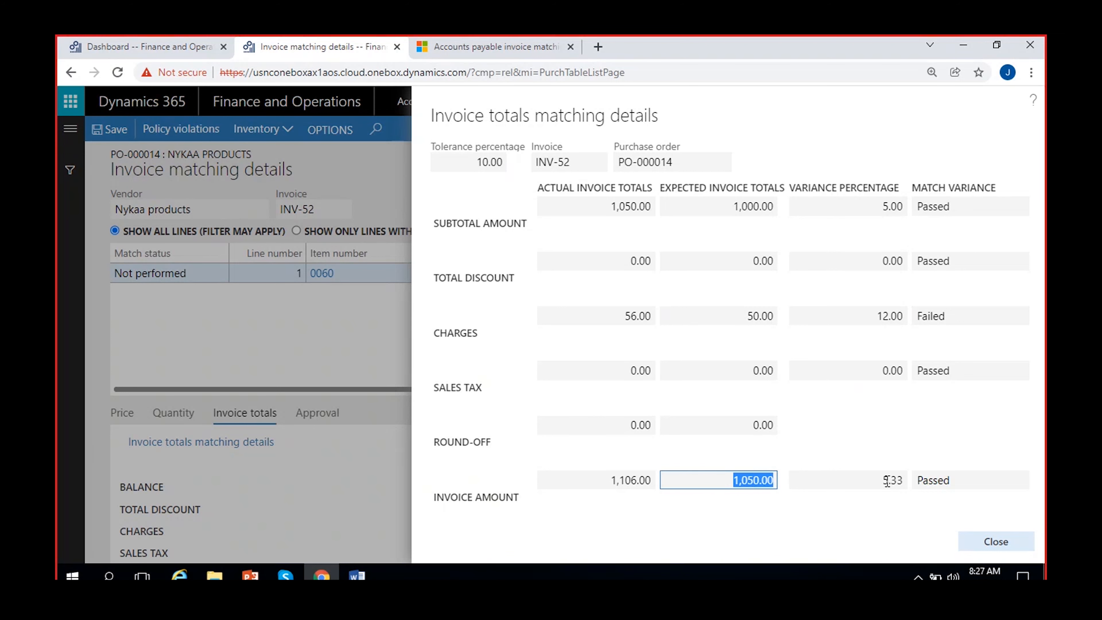
pyautogui.moveTo(881, 479); pyautogui.dragTo(903, 481)
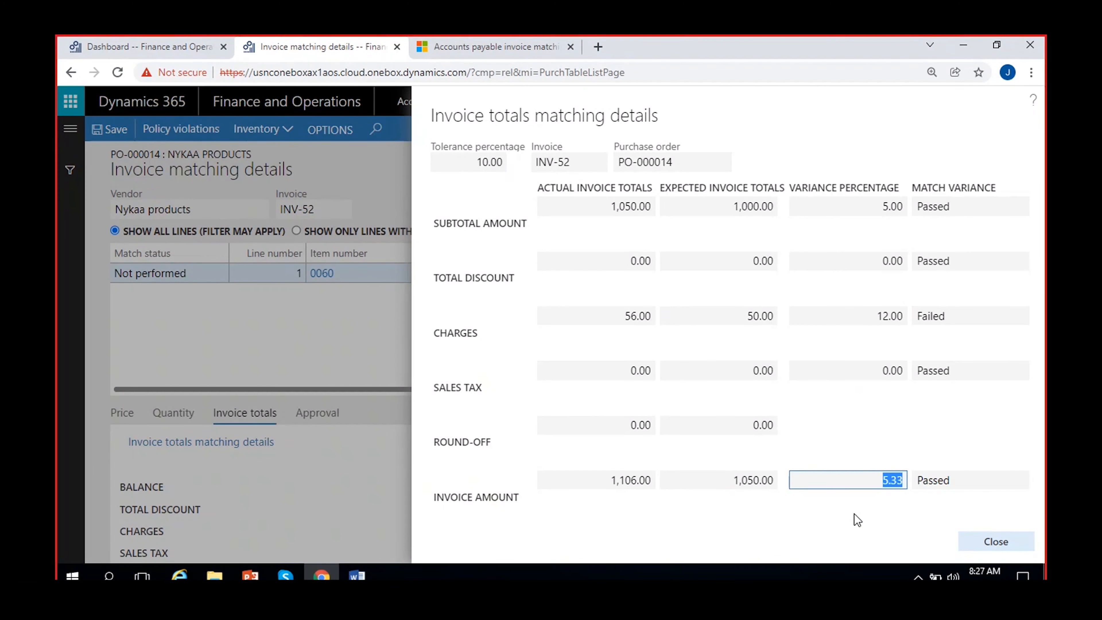
pyautogui.click(931, 481)
pyautogui.doubleClick(931, 481)
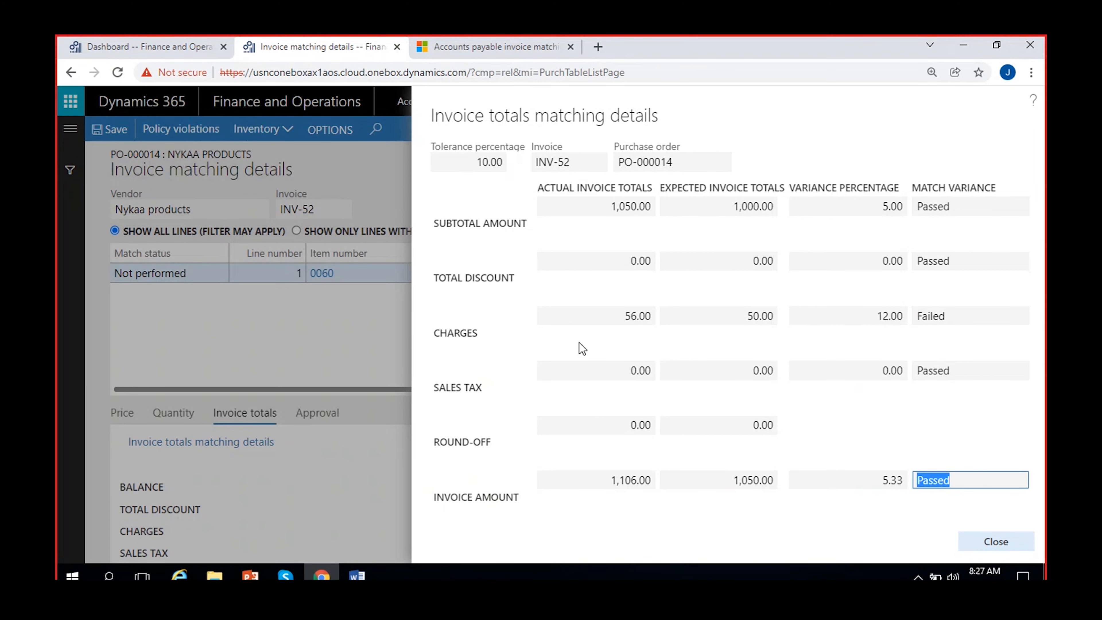
# Step: Compare the charges and invoice amount match results against the tolerance percentage, and close the matching details to return to the vendor invoice
pyautogui.click(949, 317)
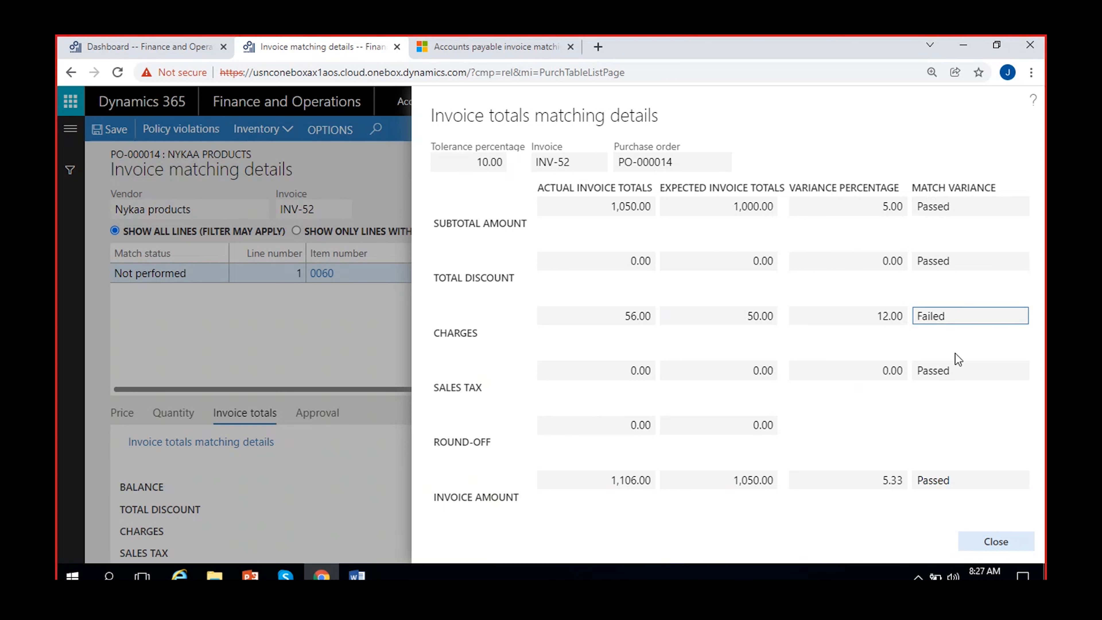
pyautogui.click(928, 481)
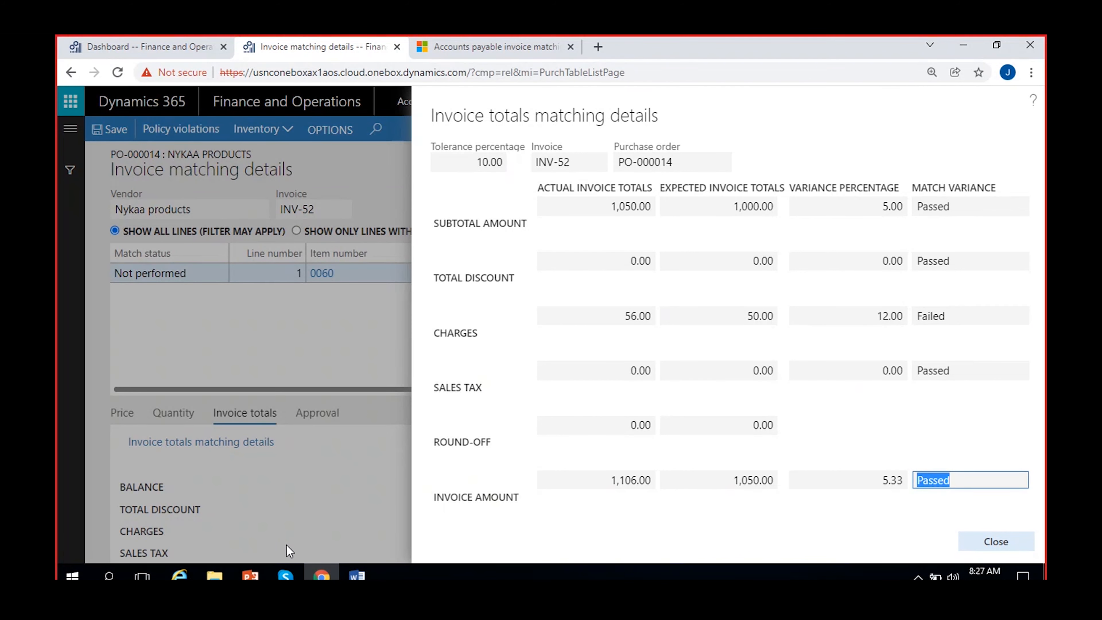
pyautogui.click(928, 313)
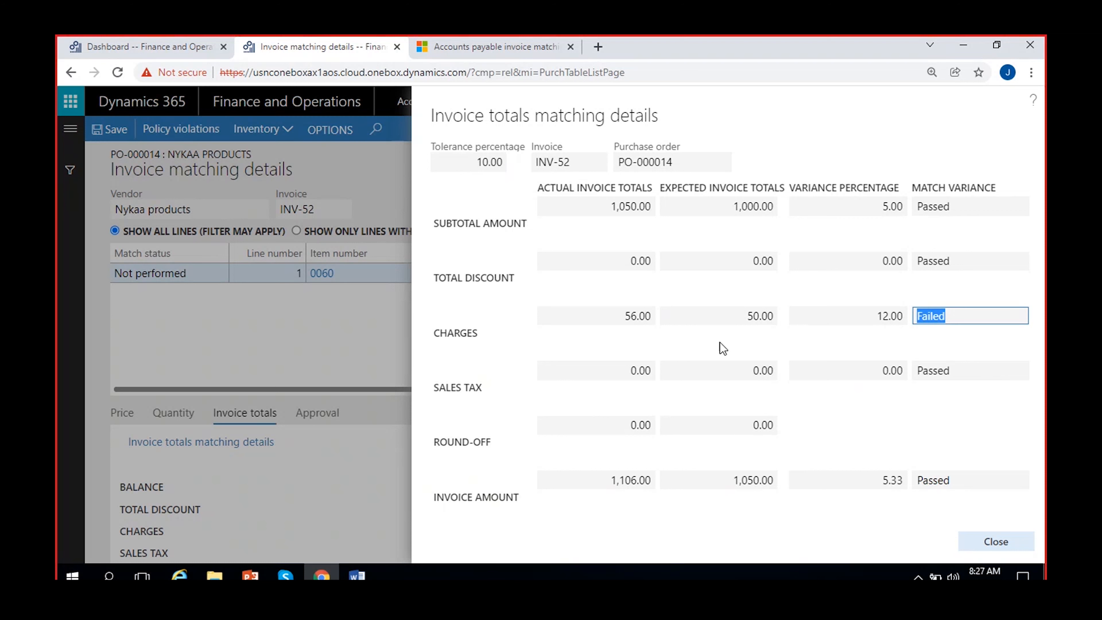
pyautogui.click(630, 316)
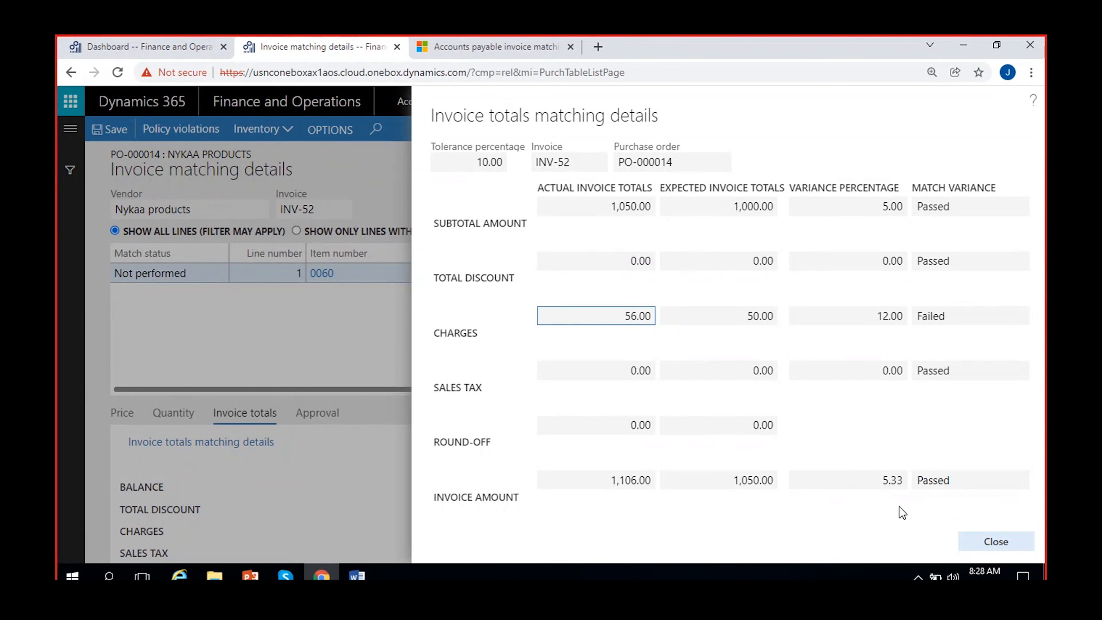
pyautogui.click(470, 171)
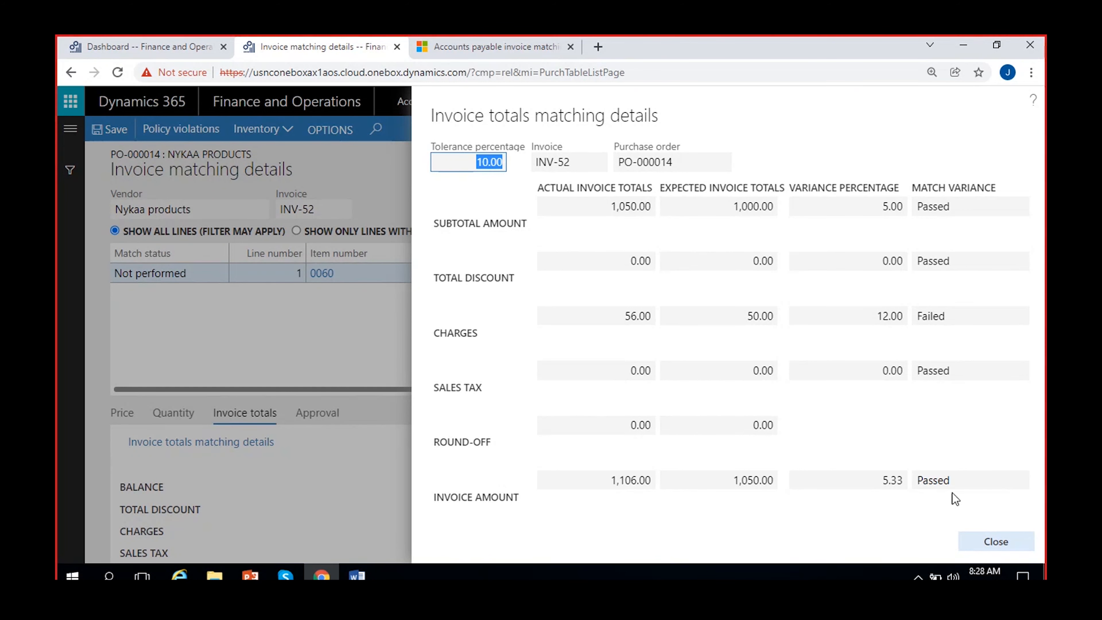
pyautogui.click(994, 541)
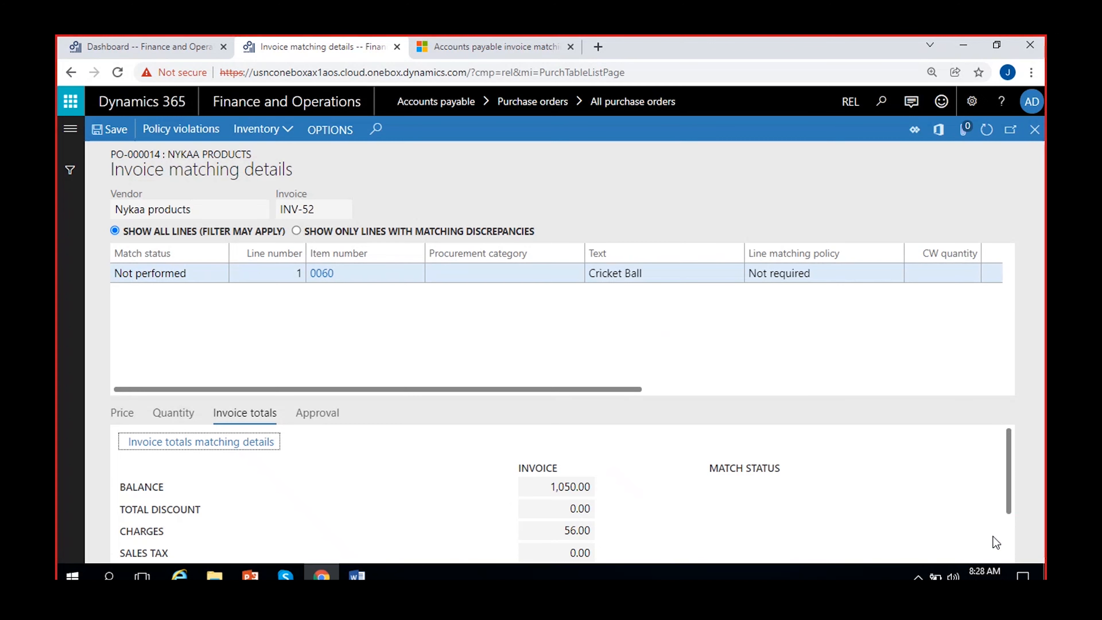
pyautogui.click(1035, 129)
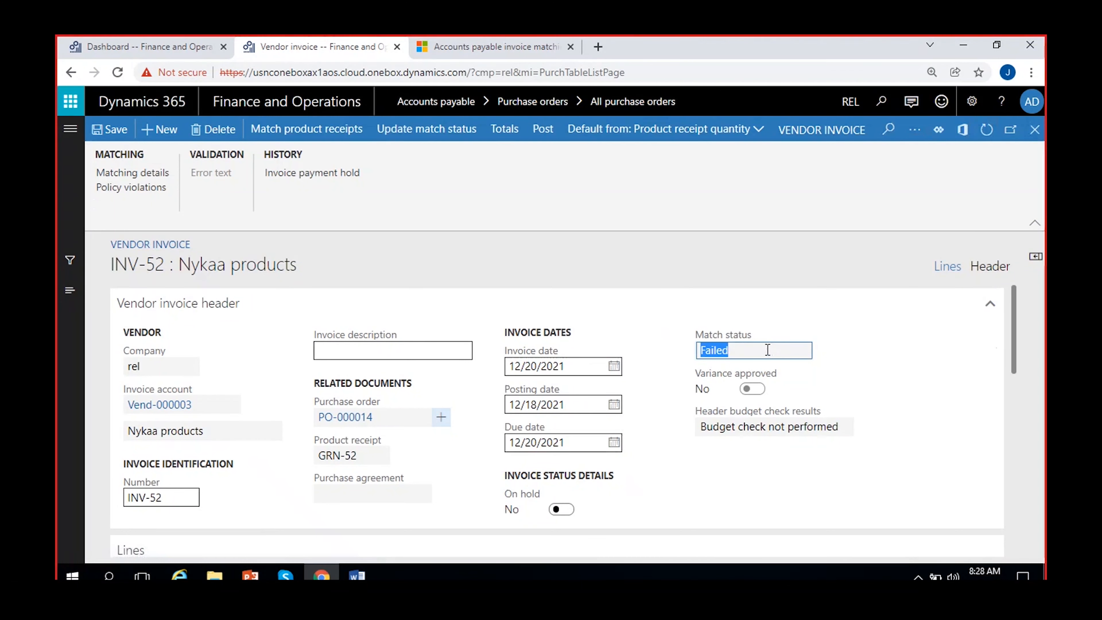
# Step: Try to post vendor invoice INV-52, read the posting message details and dismiss the messages
pyautogui.click(541, 129)
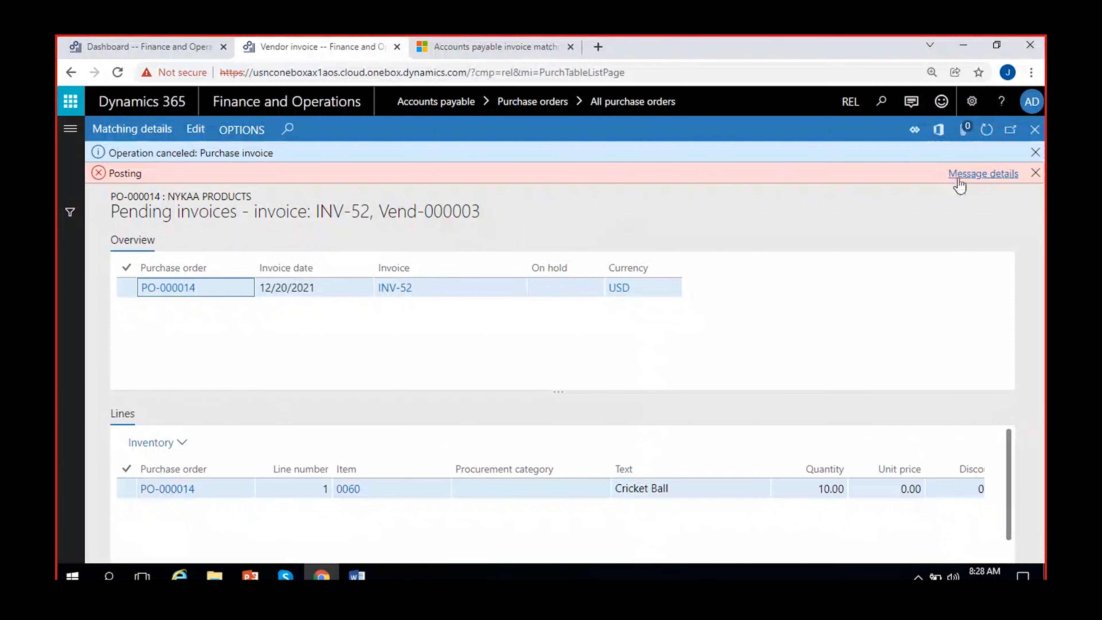
pyautogui.click(964, 175)
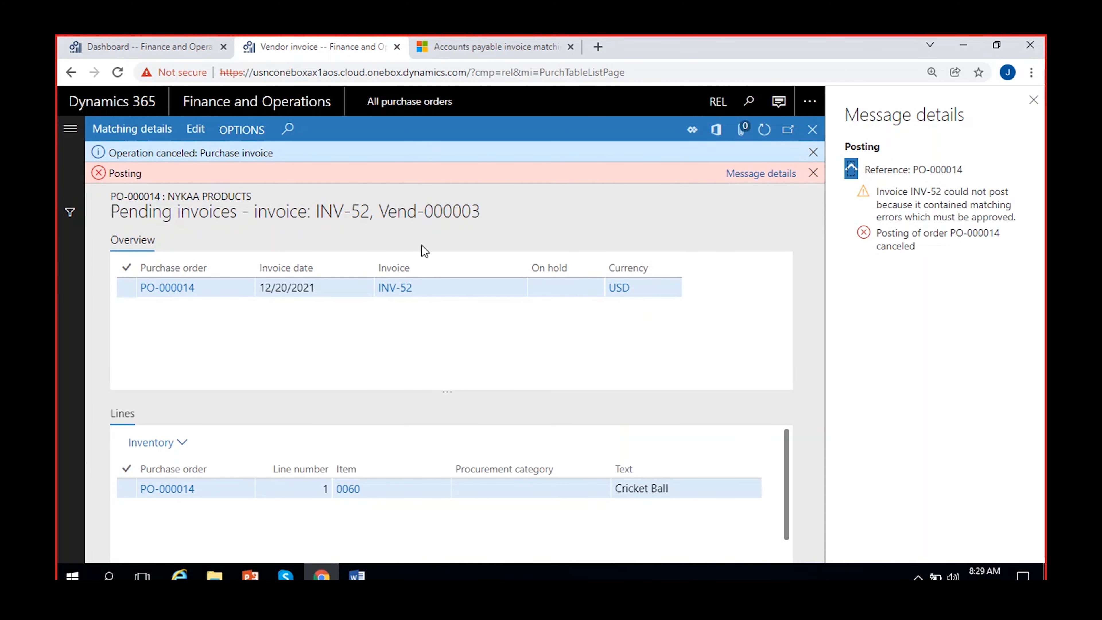
pyautogui.click(1031, 101)
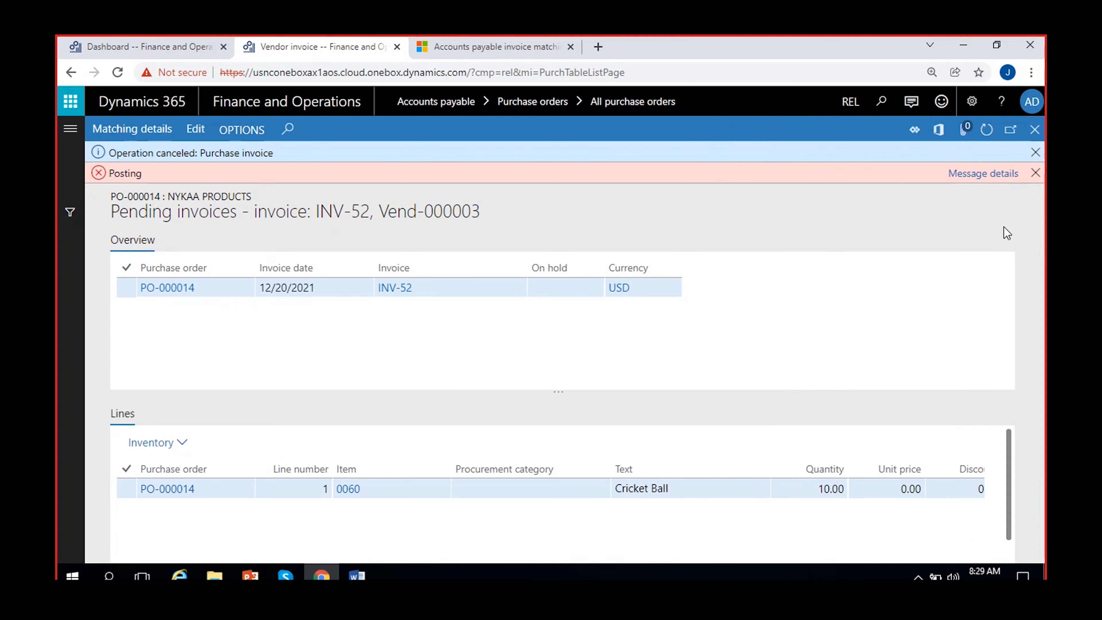
pyautogui.click(1035, 172)
pyautogui.click(1035, 151)
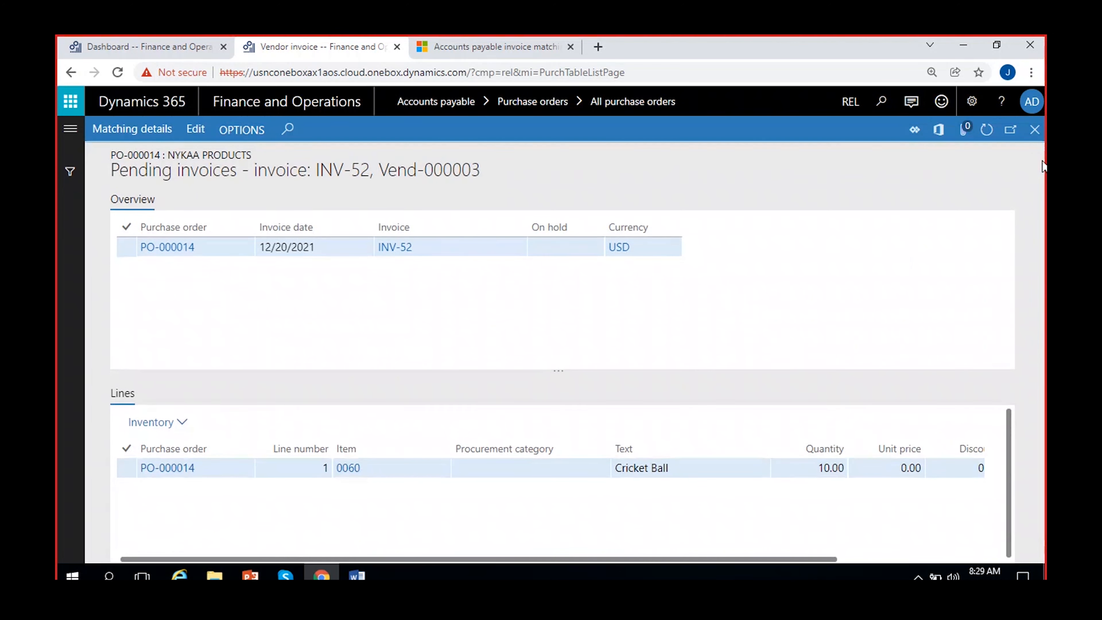
# Step: Reopen pending invoice INV-52 for editing and approve posting with matching discrepancies in its matching details
pyautogui.click(195, 129)
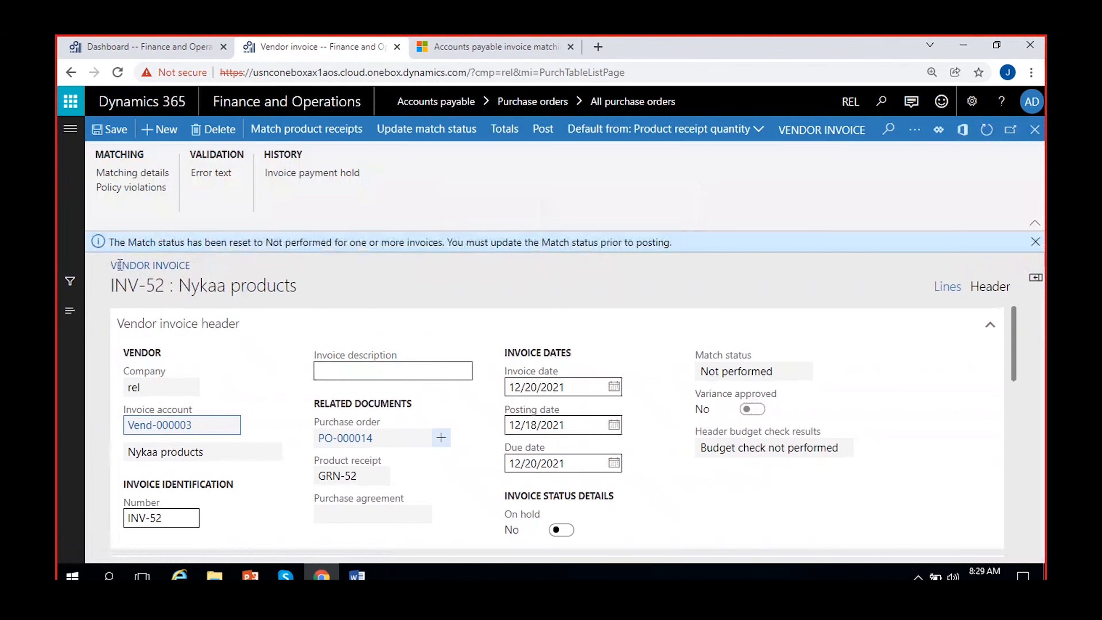
pyautogui.click(129, 173)
pyautogui.scroll(-3, 260, 478)
pyautogui.scroll(3, 260, 456)
pyautogui.click(318, 414)
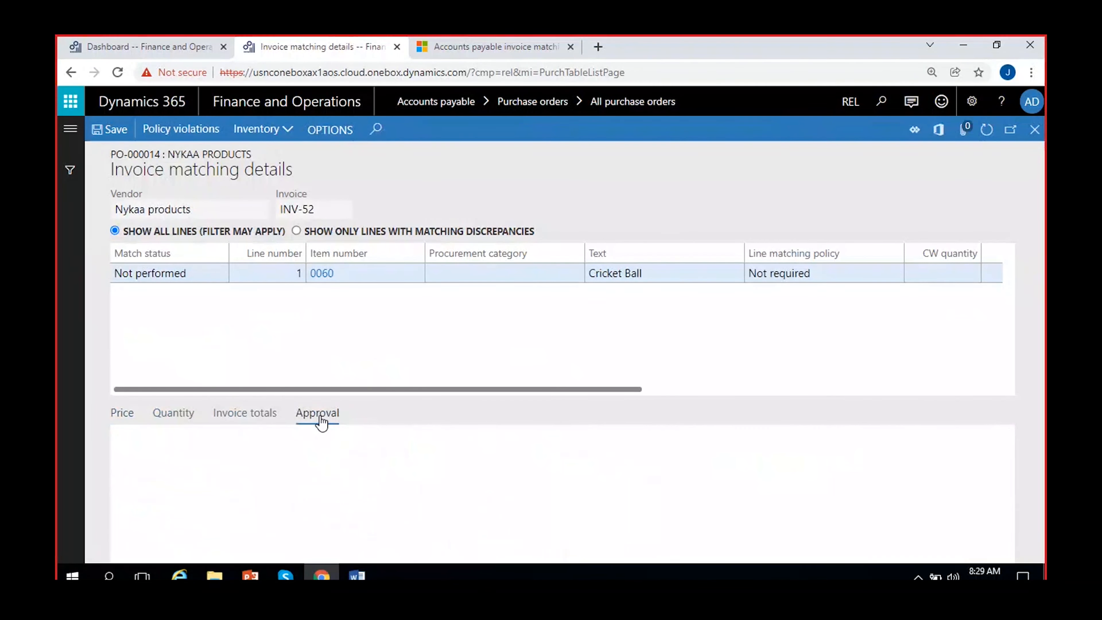
pyautogui.click(173, 453)
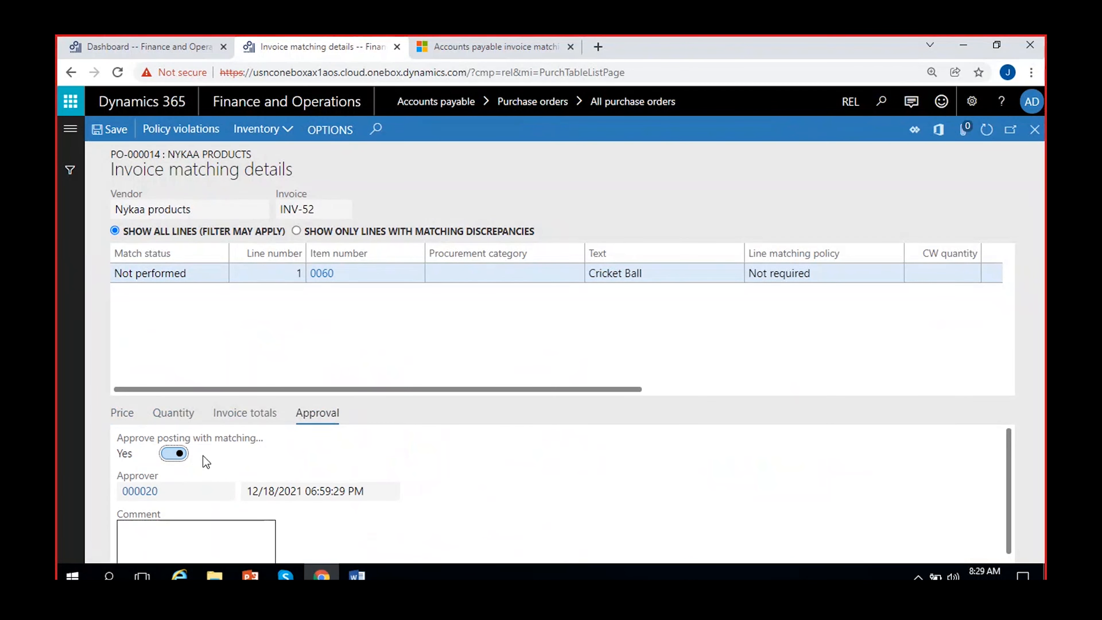
pyautogui.scroll(-1, 386, 508)
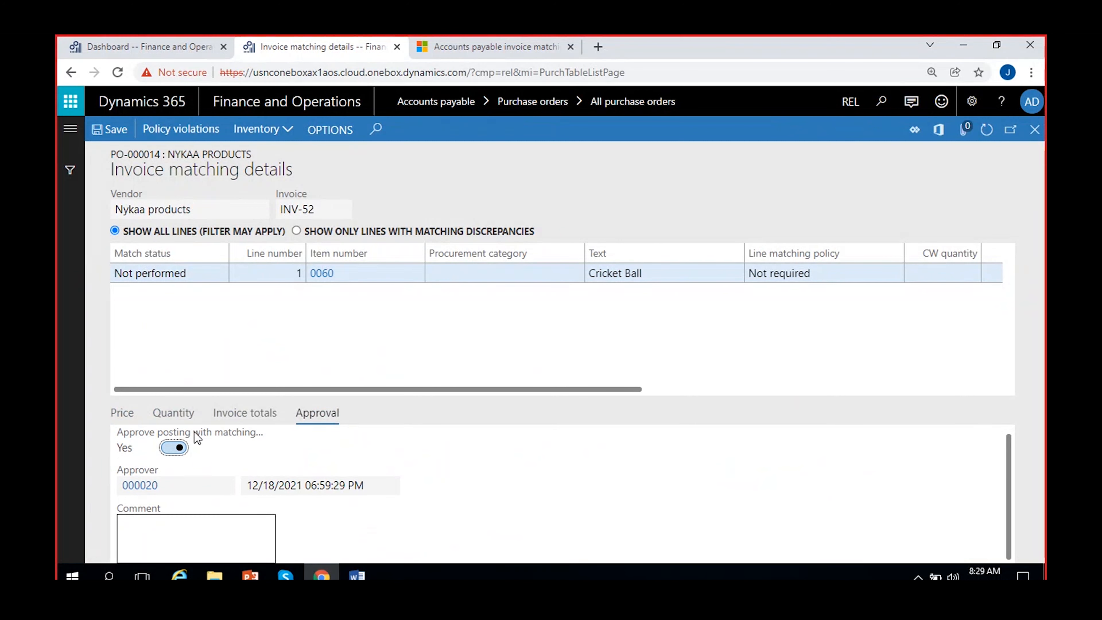
pyautogui.moveTo(197, 433)
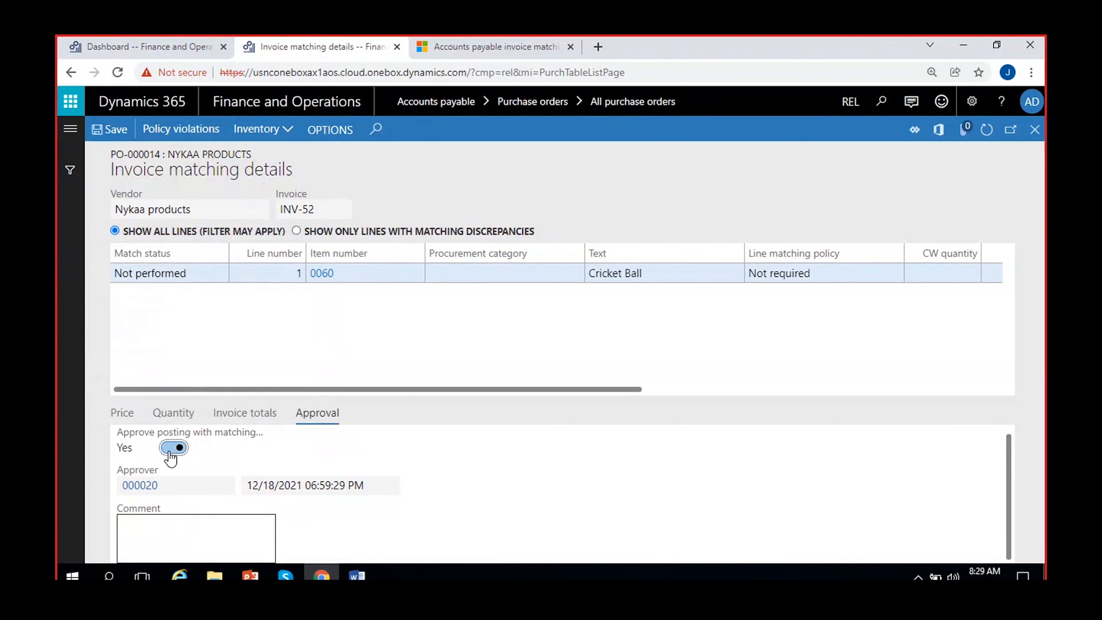
# Step: Enter the approval comment "Approved", save the matching details and return to the vendor invoice
pyautogui.click(186, 525)
pyautogui.write('Approved')
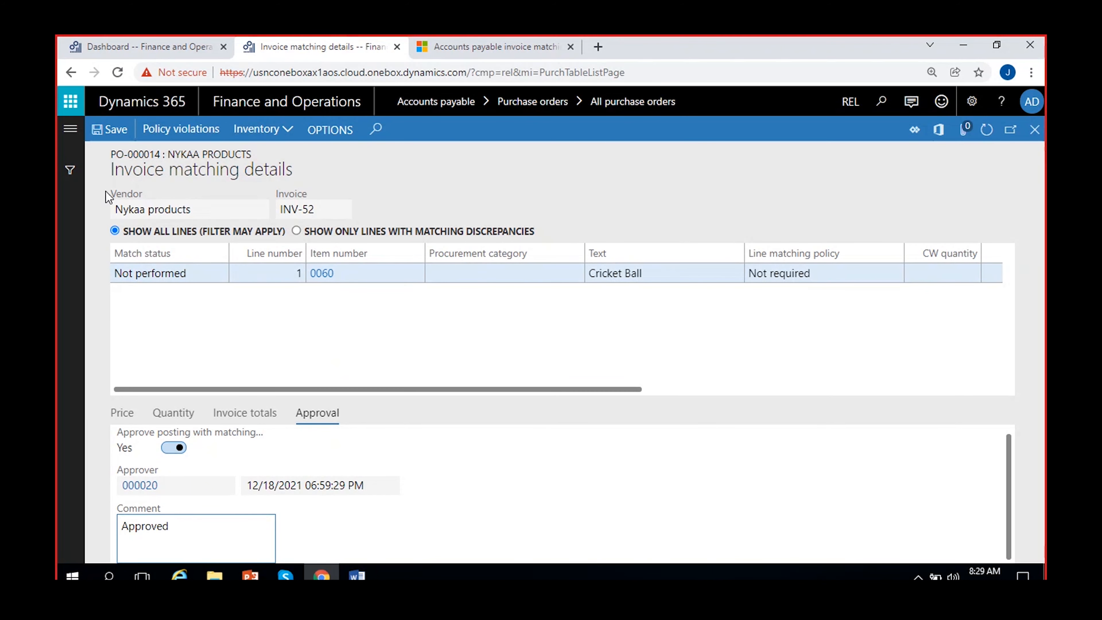
pyautogui.click(109, 129)
pyautogui.click(1035, 129)
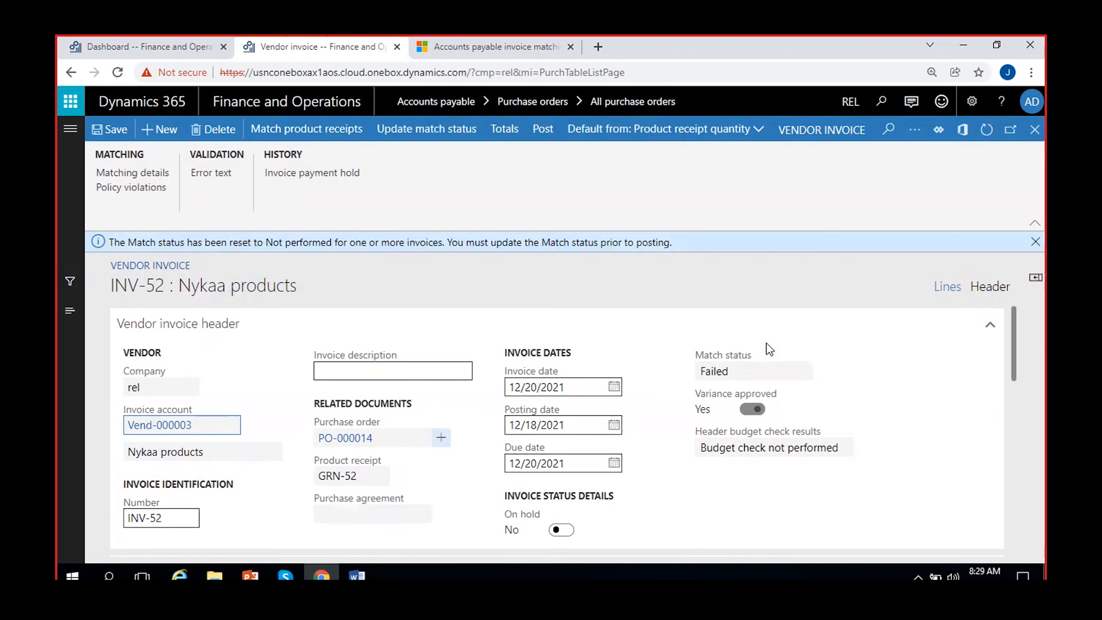
# Step: Post vendor invoice INV-52, dismiss the posting message and return to the refreshed purchase order
pyautogui.click(542, 130)
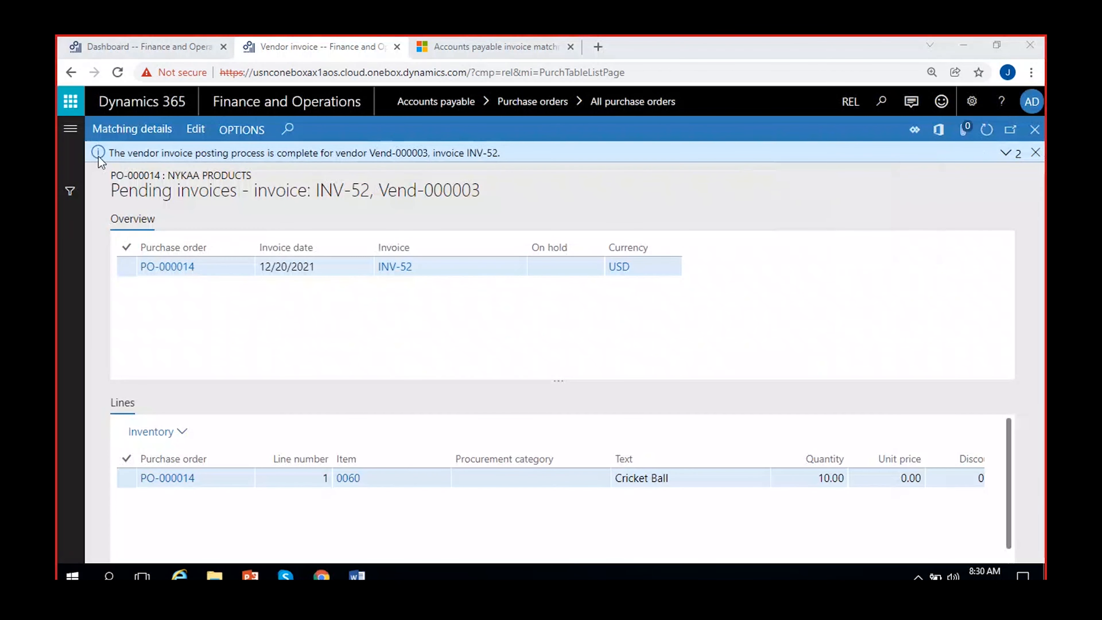
pyautogui.moveTo(102, 152); pyautogui.dragTo(536, 153)
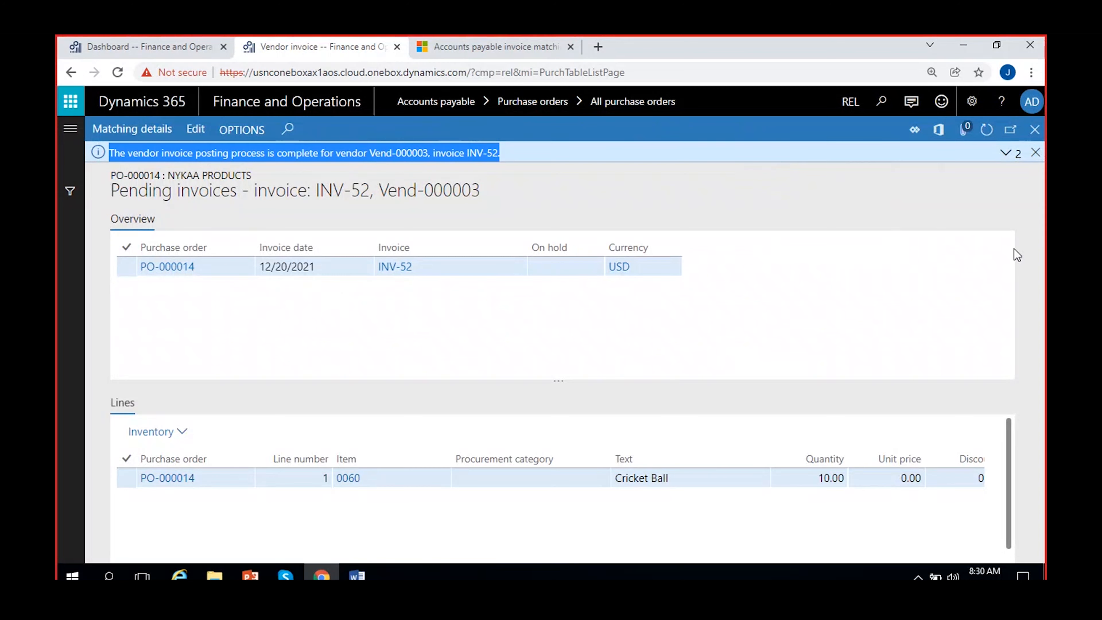
pyautogui.click(1036, 153)
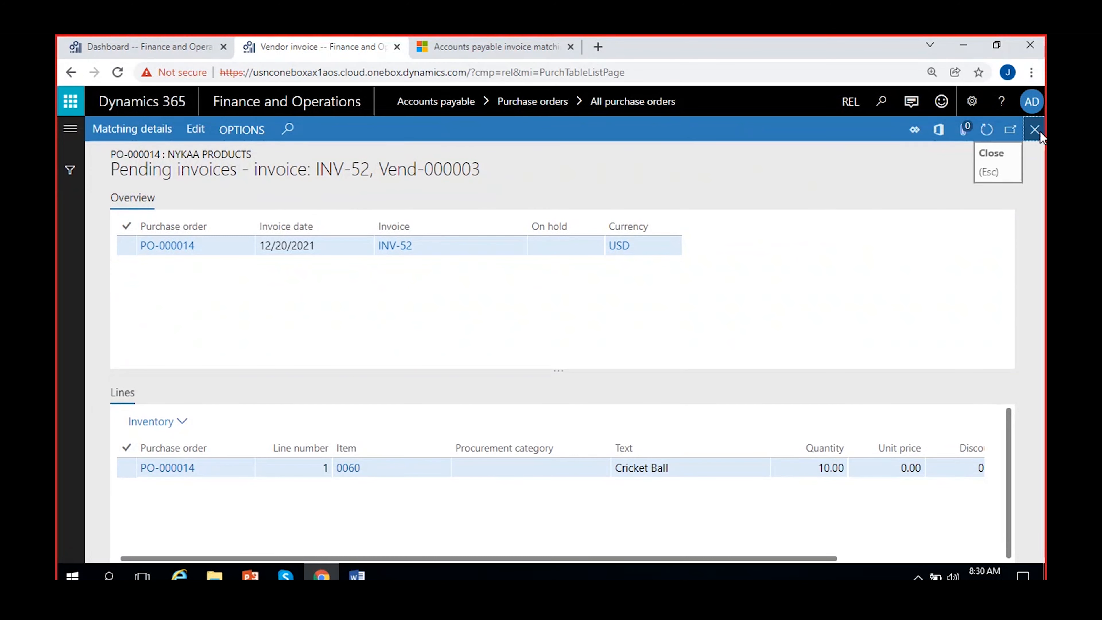
pyautogui.click(986, 130)
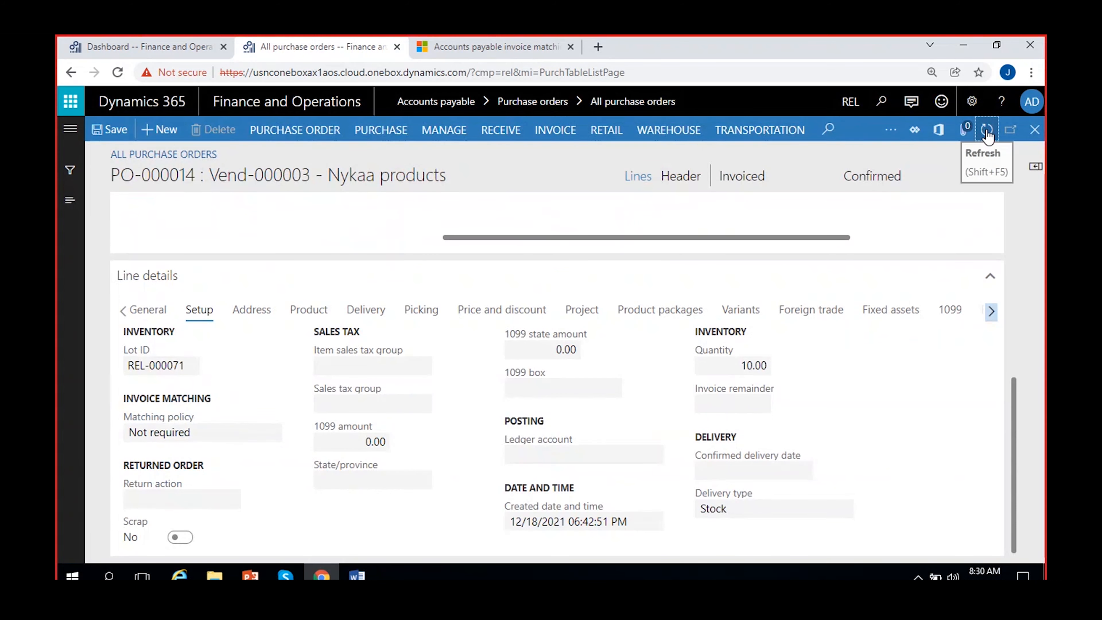
# Step: Check the available invoicing actions and the order header of purchase order PO-000014
pyautogui.click(558, 131)
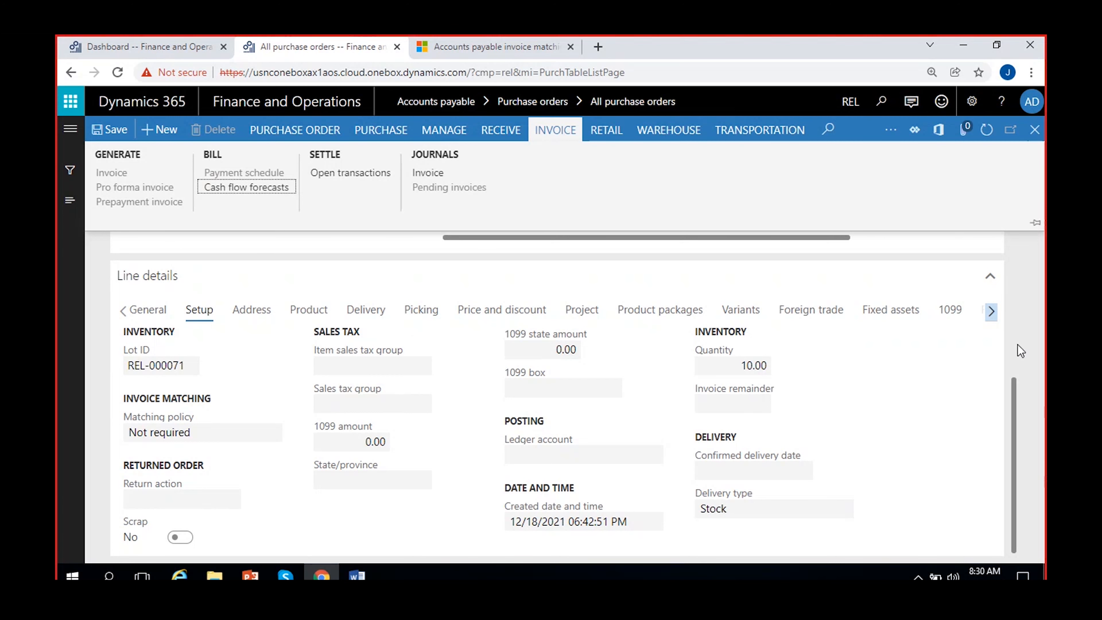
pyautogui.scroll(5, 1009, 328)
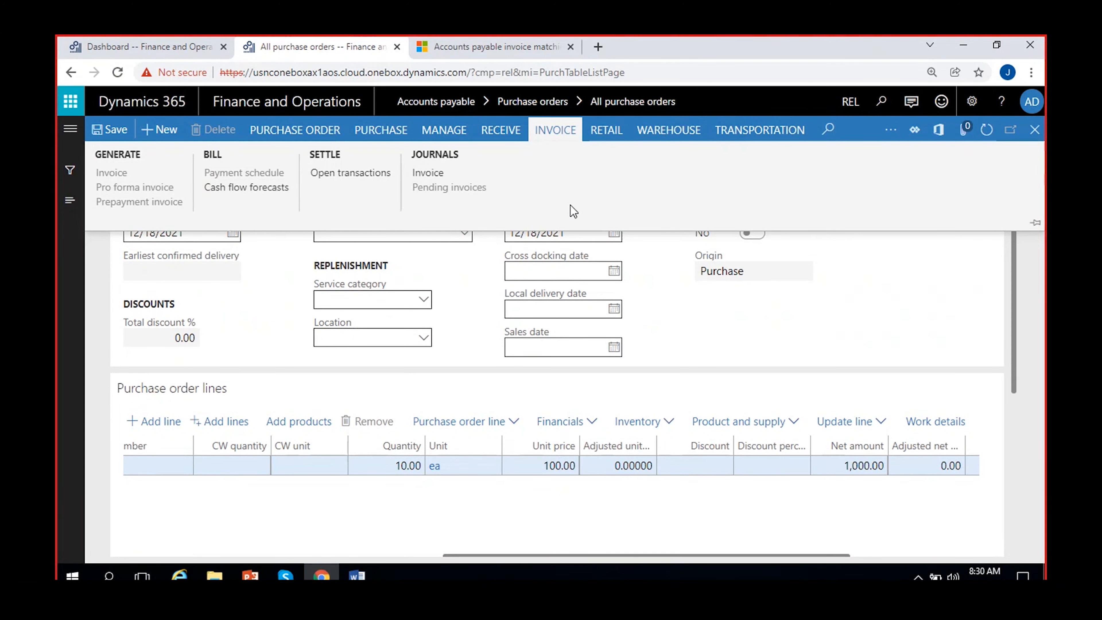
pyautogui.click(556, 131)
pyautogui.scroll(1, 647, 409)
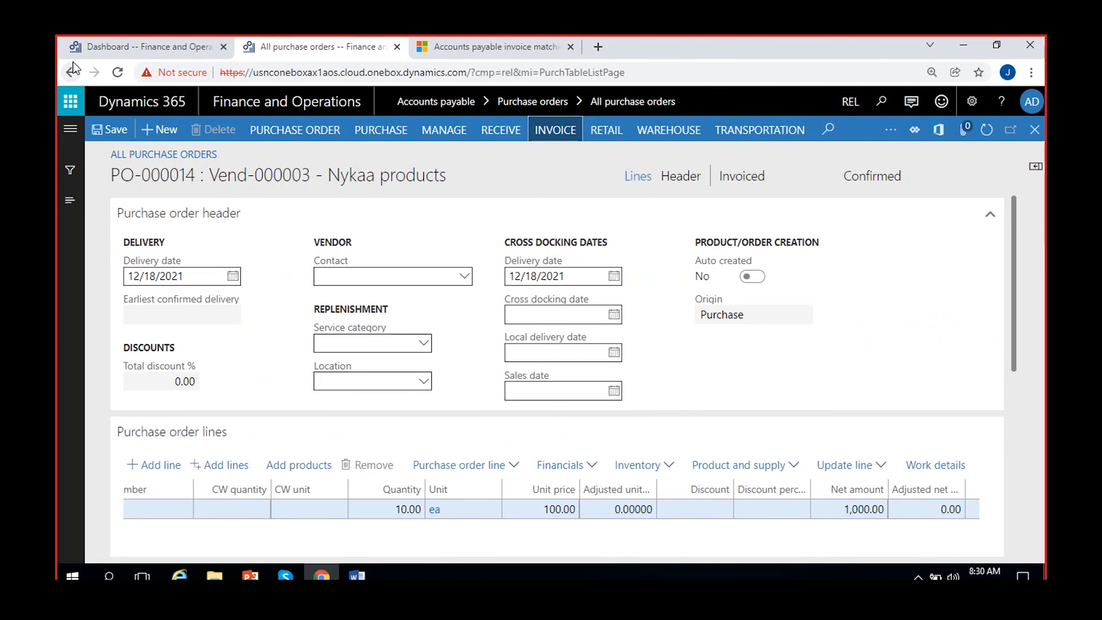
# Step: Switch to the Word notes, review the Charges matching entry and return to the Dynamics 365 dashboard
pyautogui.click(108, 44)
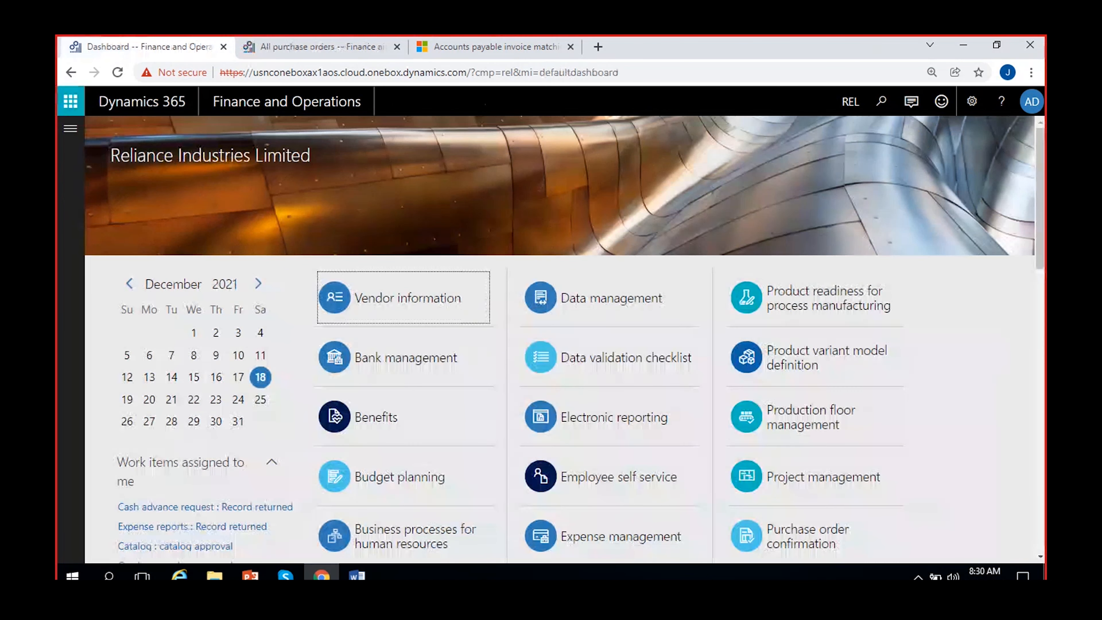
pyautogui.click(357, 576)
pyautogui.scroll(3, 388, 307)
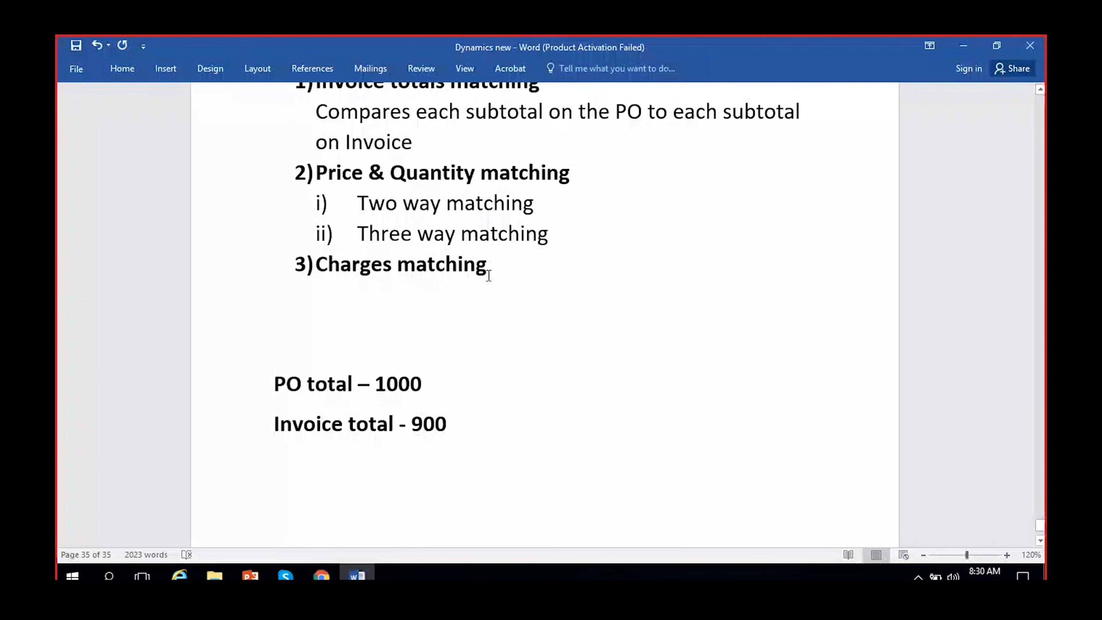
pyautogui.moveTo(488, 275); pyautogui.dragTo(331, 262)
pyautogui.click(321, 576)
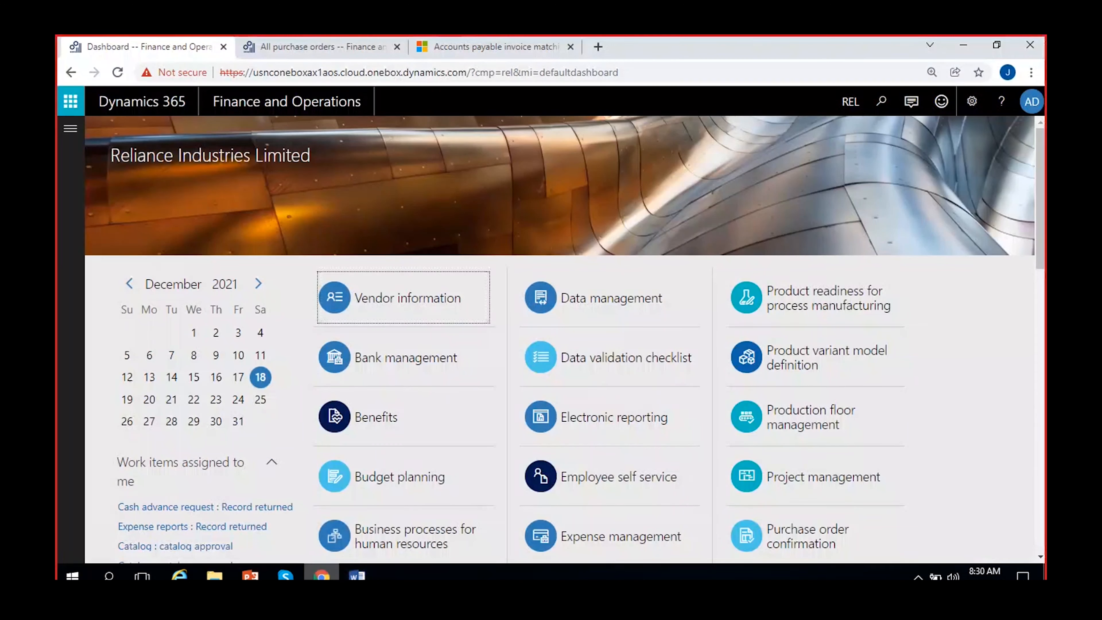
# Step: Turn off invoice totals matching in the invoice validation settings of the Accounts payable parameters
pyautogui.click(69, 146)
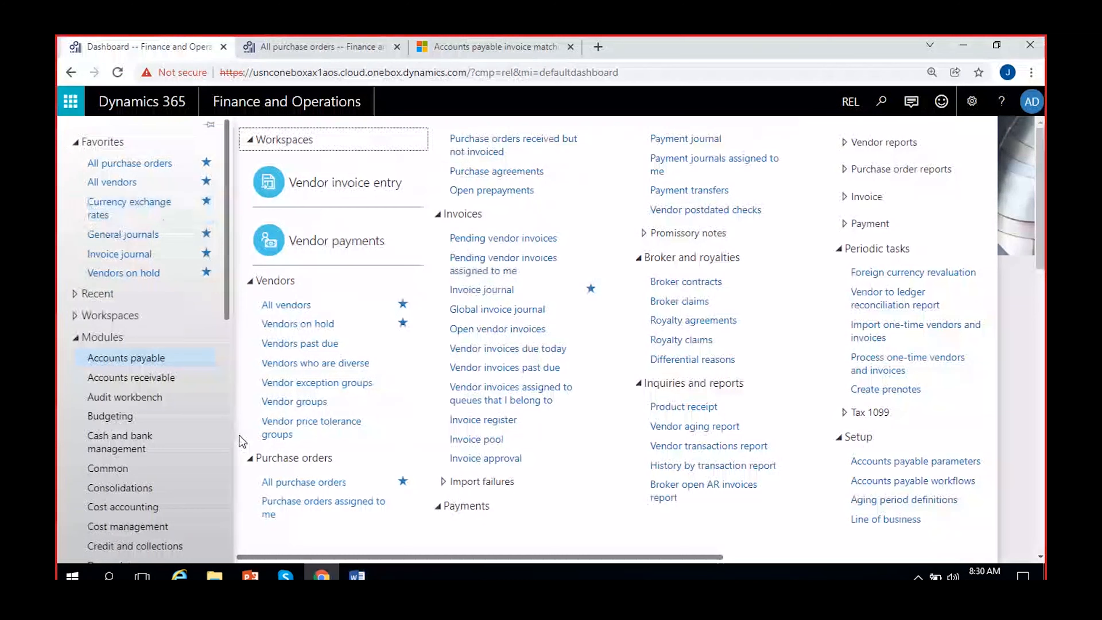
pyautogui.click(884, 461)
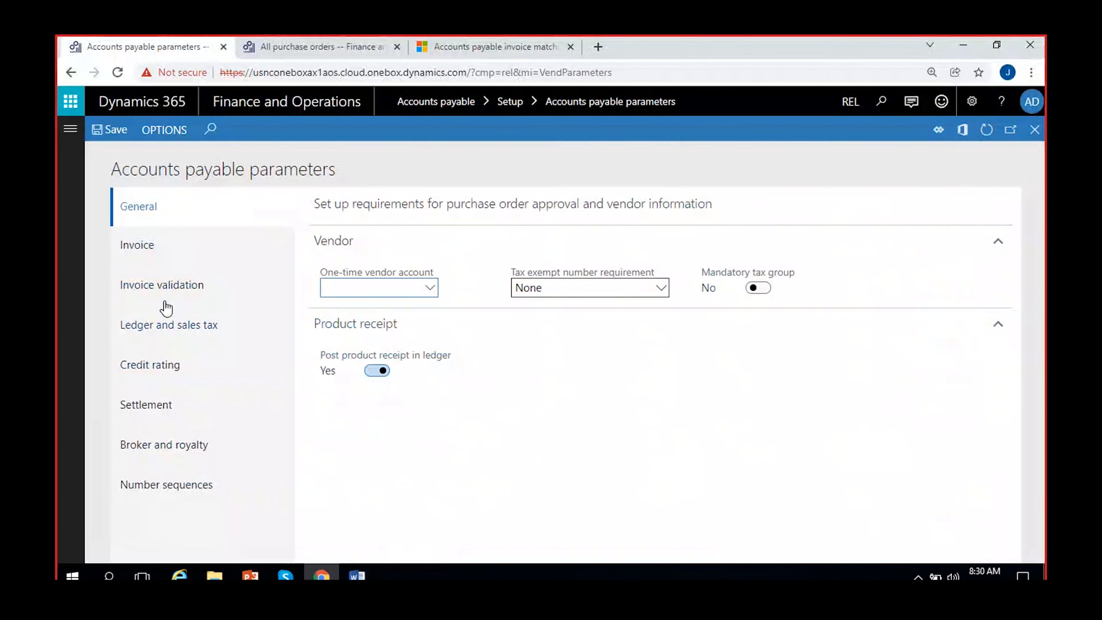
pyautogui.click(162, 290)
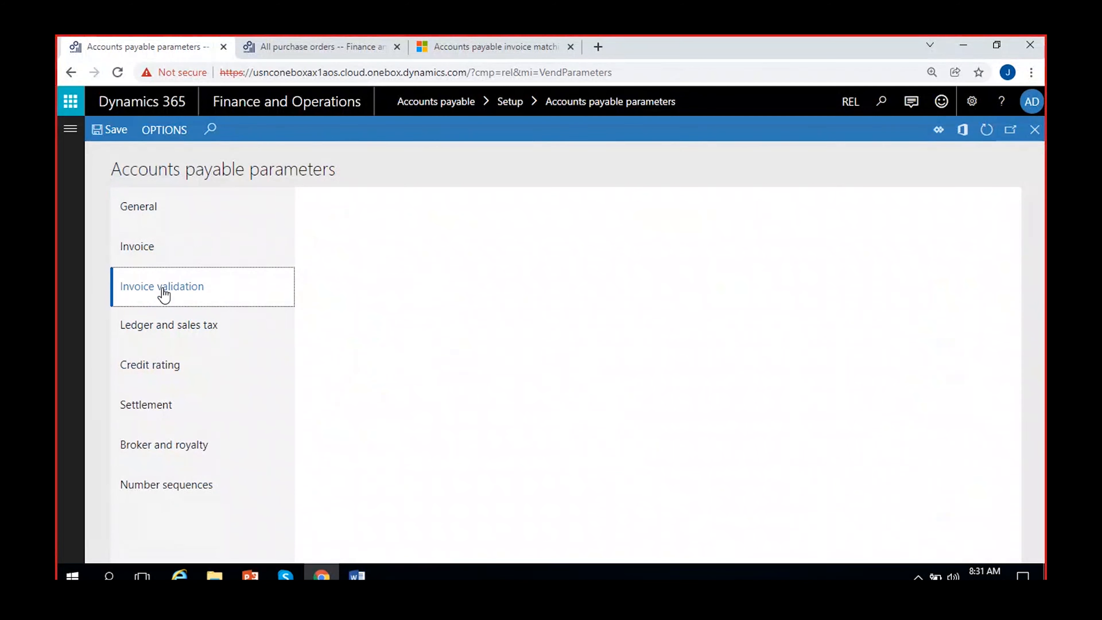
pyautogui.click(377, 371)
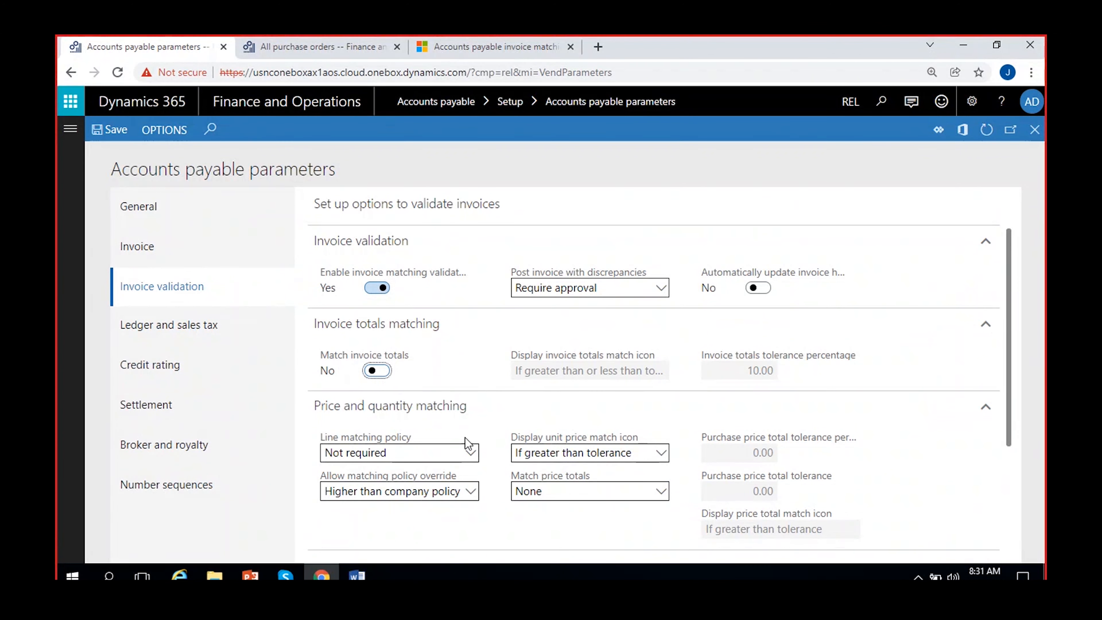
# Step: Enable charges matching with the match icon shown if greater than or less than tolerance and a 10.00 tolerance percentage, and save the parameters
pyautogui.scroll(-3, 466, 442)
pyautogui.click(389, 454)
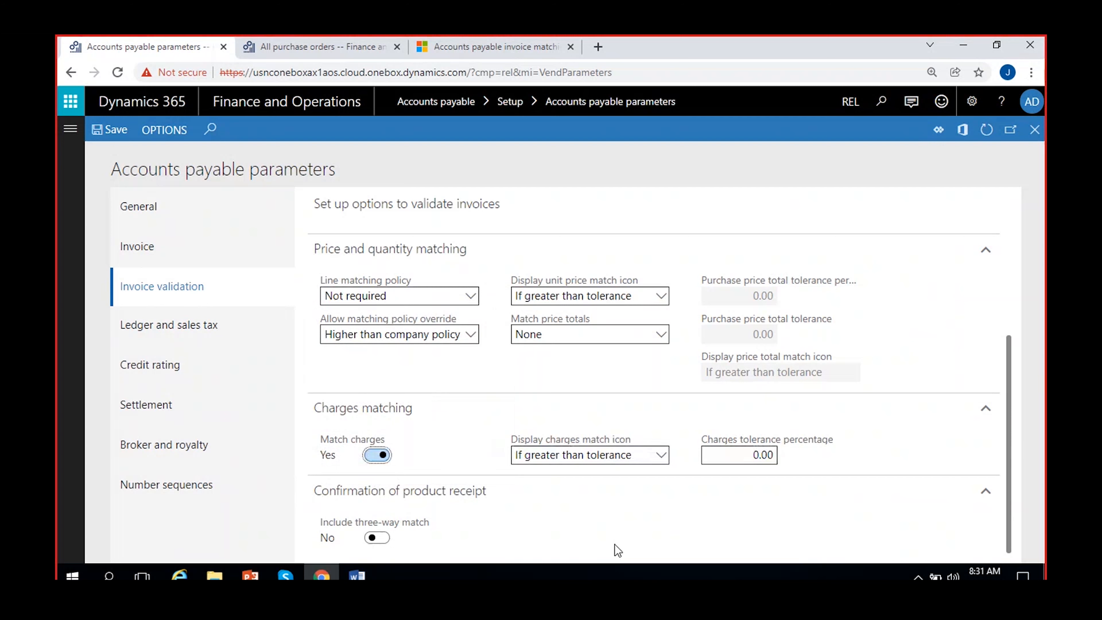
pyautogui.click(660, 454)
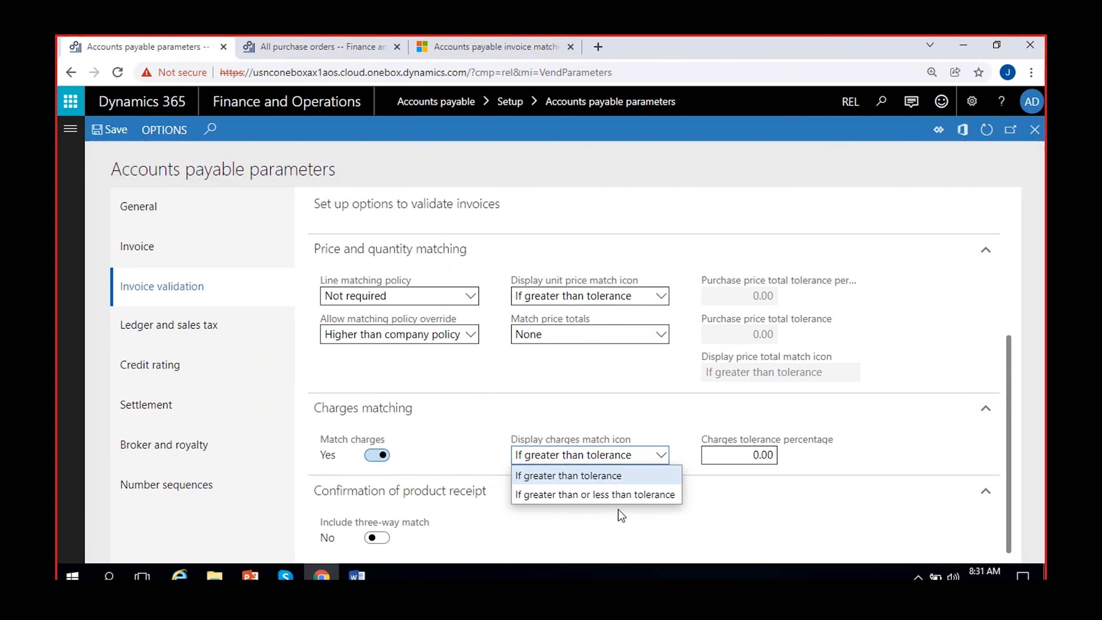
pyautogui.click(577, 476)
pyautogui.click(659, 454)
pyautogui.click(622, 504)
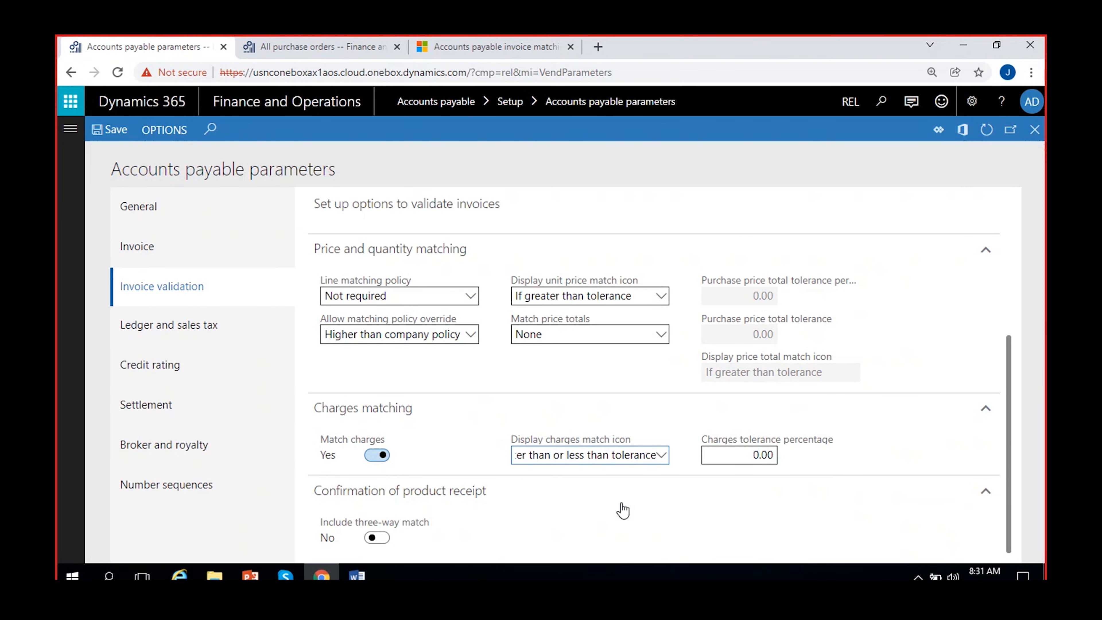
pyautogui.press('Tab')
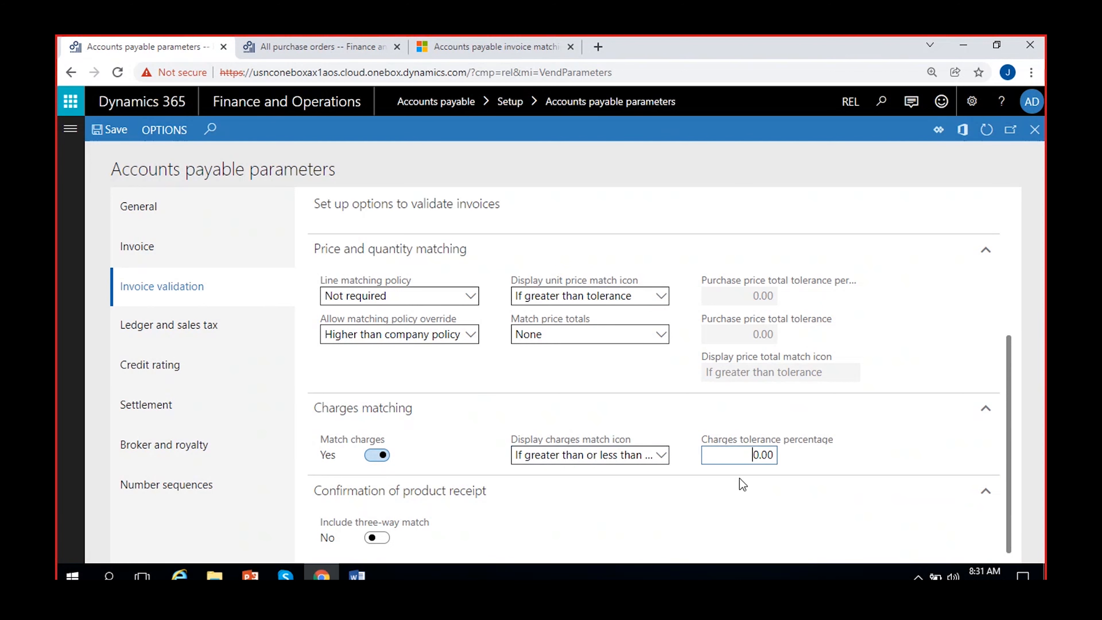
pyautogui.click(732, 503)
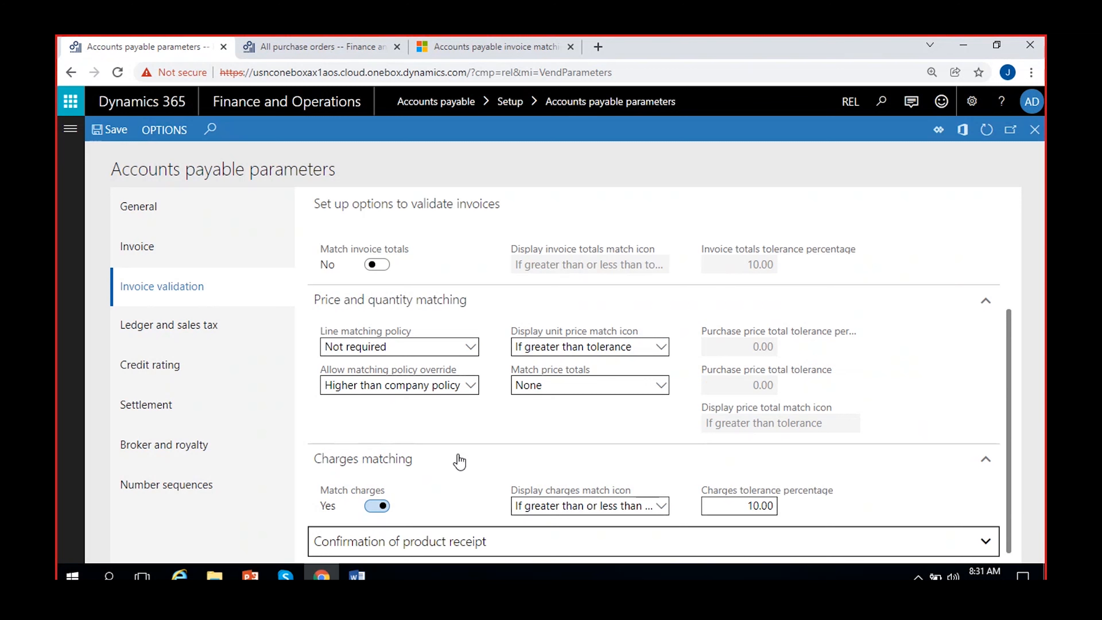
pyautogui.click(108, 134)
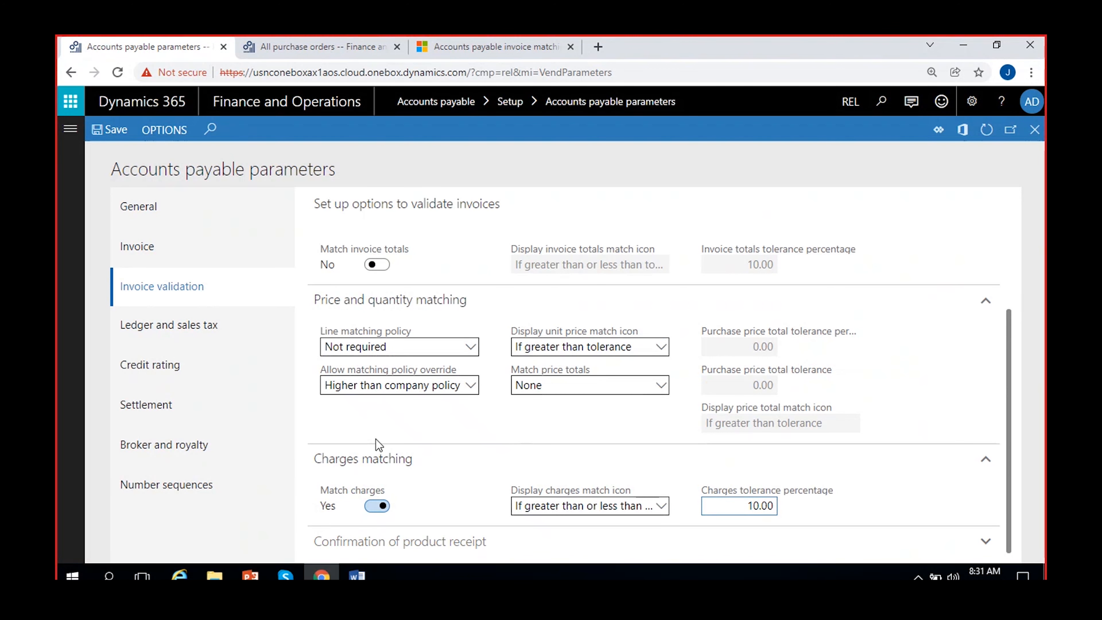
pyautogui.click(1035, 132)
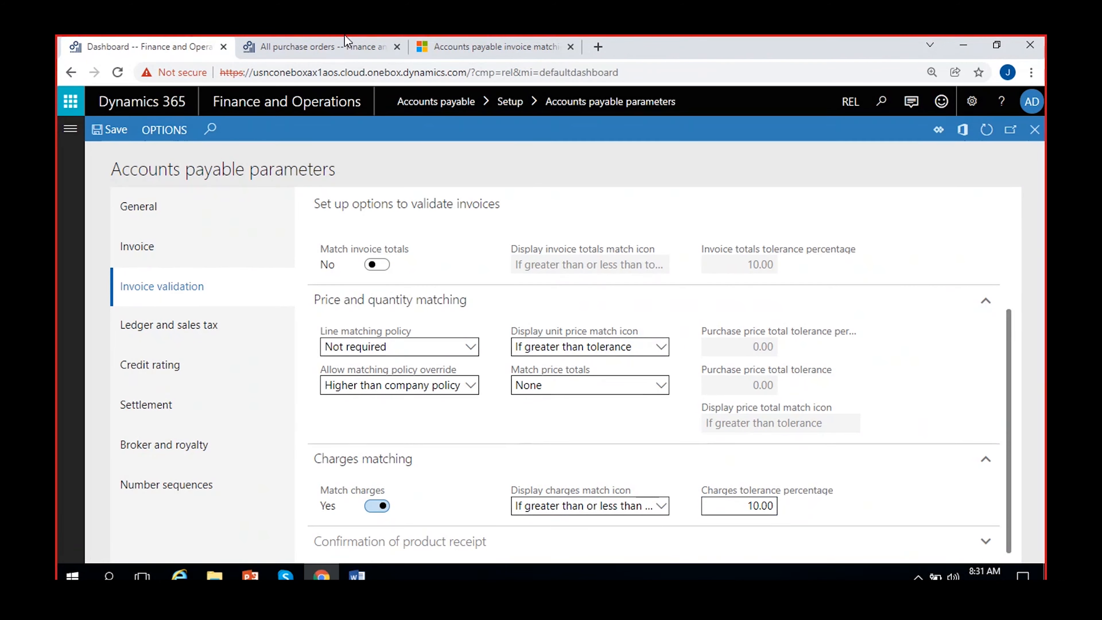
# Step: From the All purchase orders page, create a purchase order for vendor Nykaa products with warehouse 11
pyautogui.click(344, 42)
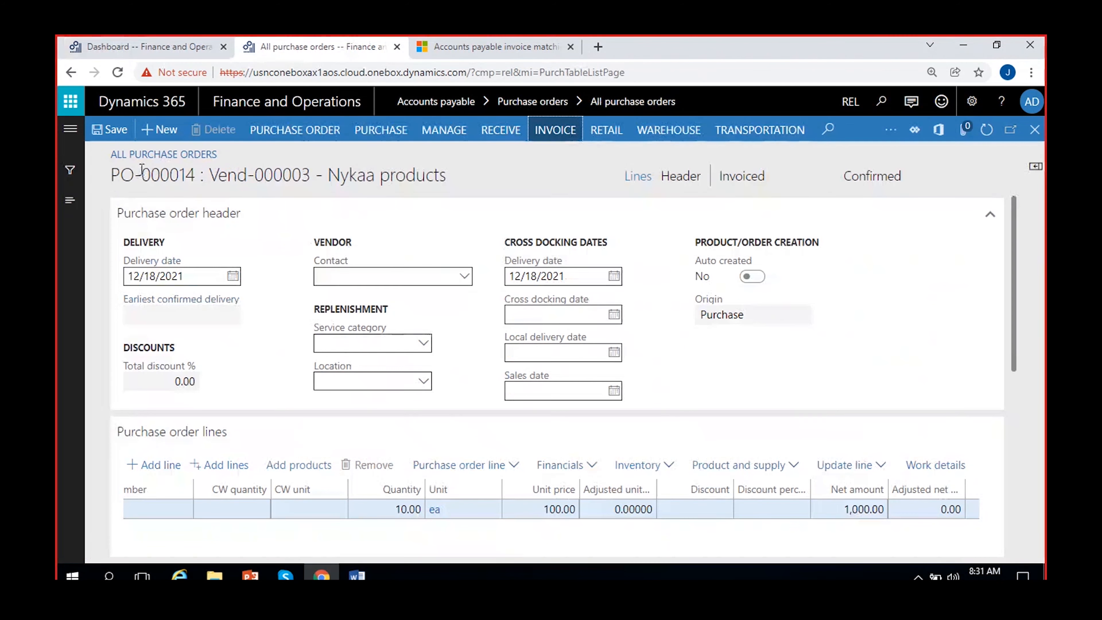
pyautogui.click(159, 130)
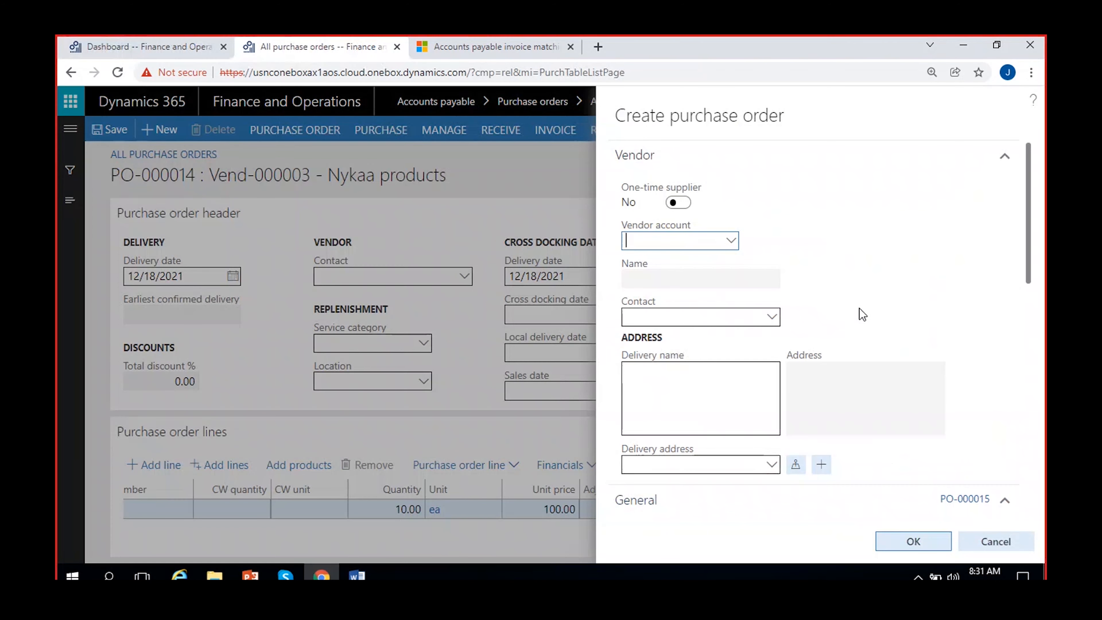
pyautogui.click(732, 241)
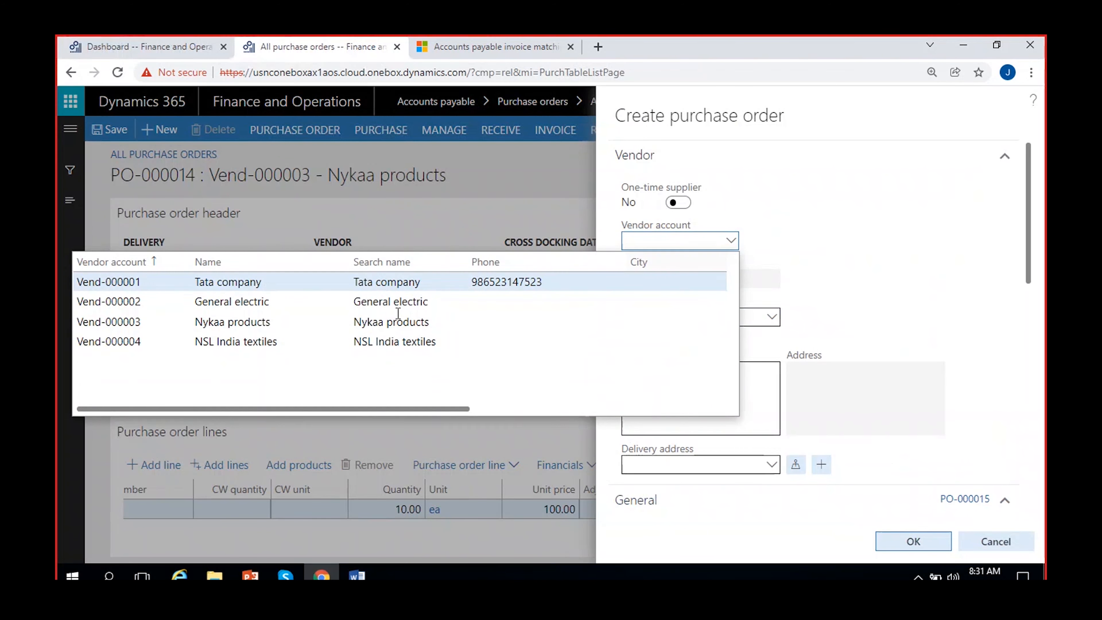
pyautogui.scroll(-5, 878, 453)
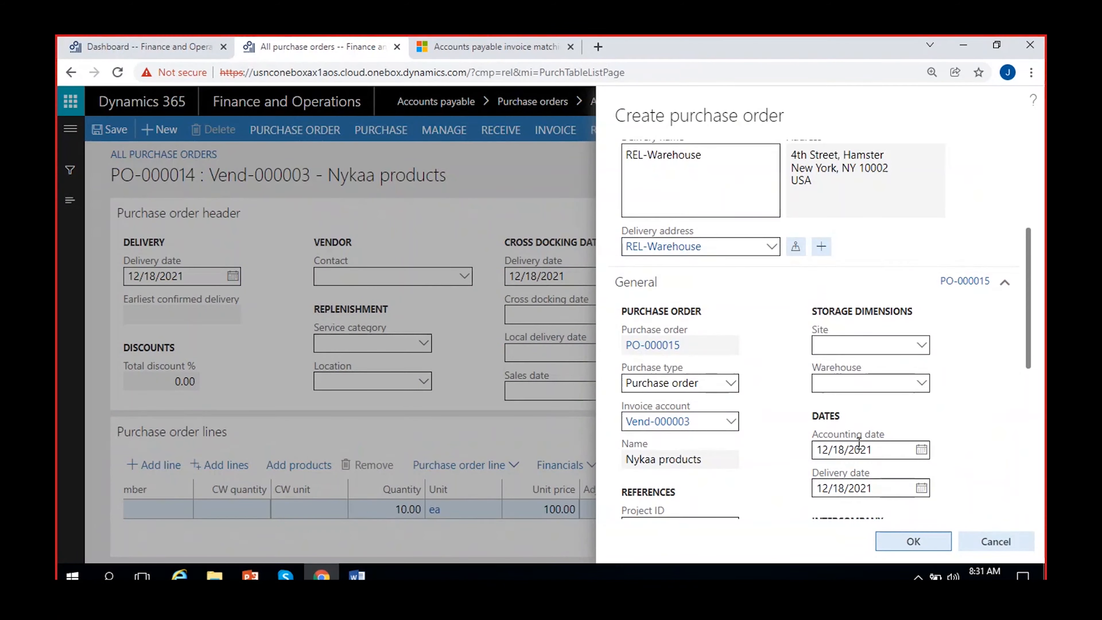
pyautogui.click(843, 382)
pyautogui.write('11')
pyautogui.scroll(-5, 939, 524)
pyautogui.click(931, 544)
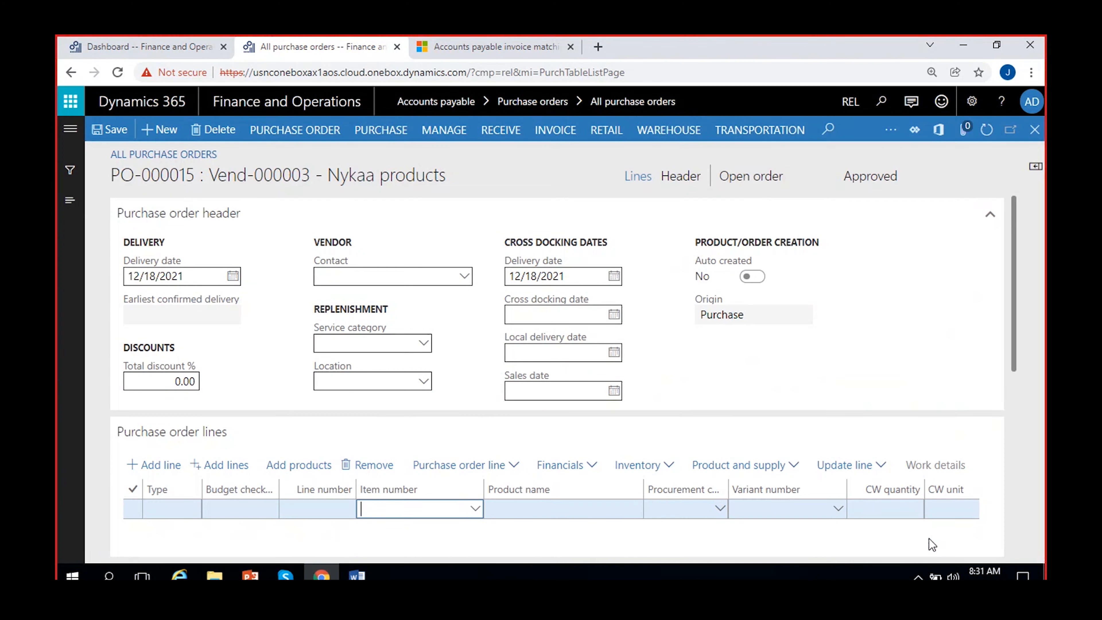
# Step: Add item 0060 Cricket Ball to the purchase order line with a quantity of 10
pyautogui.scroll(-3, 391, 439)
pyautogui.click(475, 363)
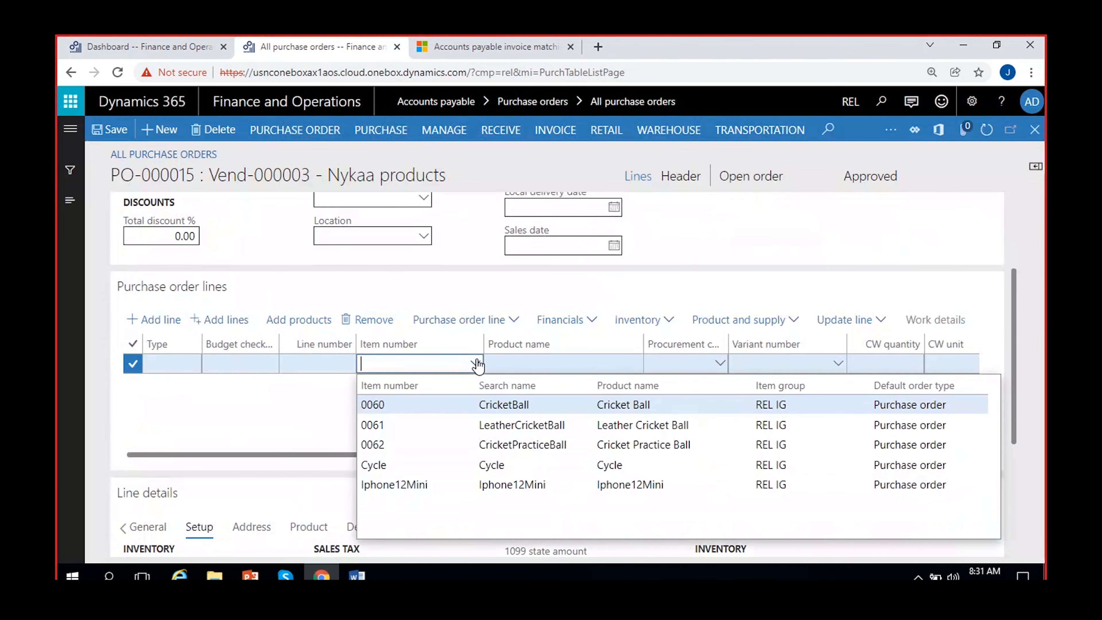
pyautogui.click(481, 403)
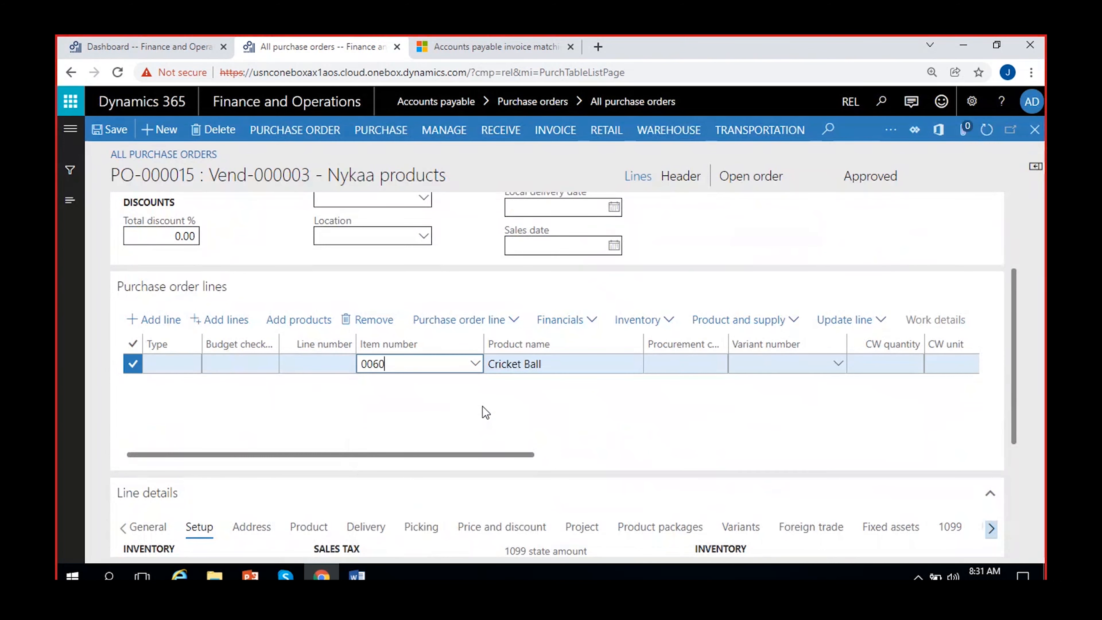
pyautogui.click(733, 364)
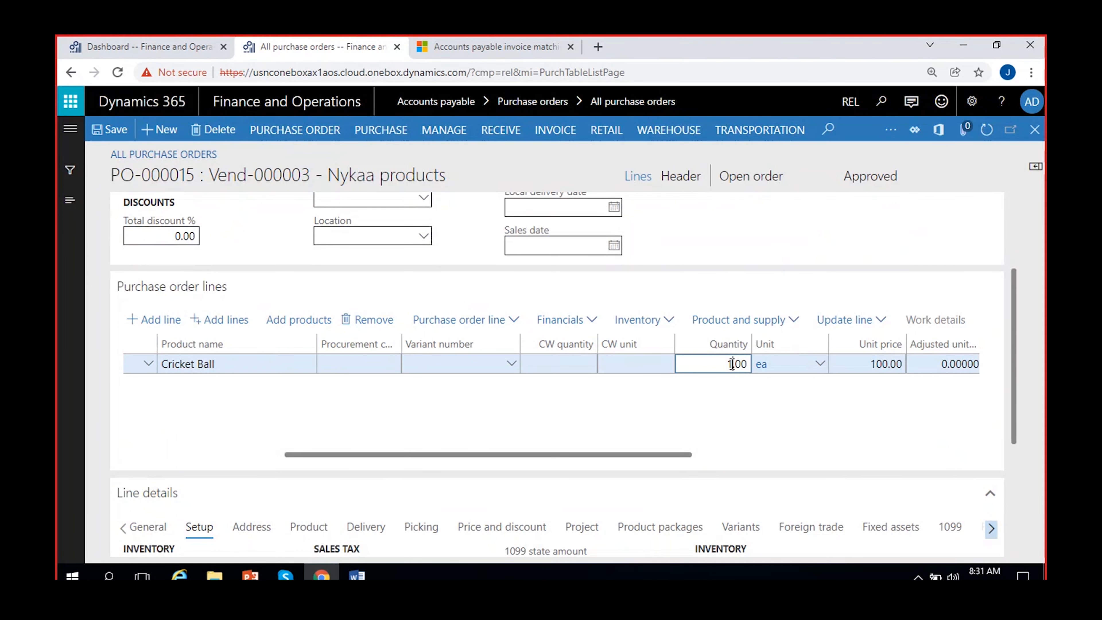
pyautogui.write('0')
# Step: Open the charges for the Cricket Ball line and enter the charges value for the fixed Packing charge
pyautogui.click(573, 320)
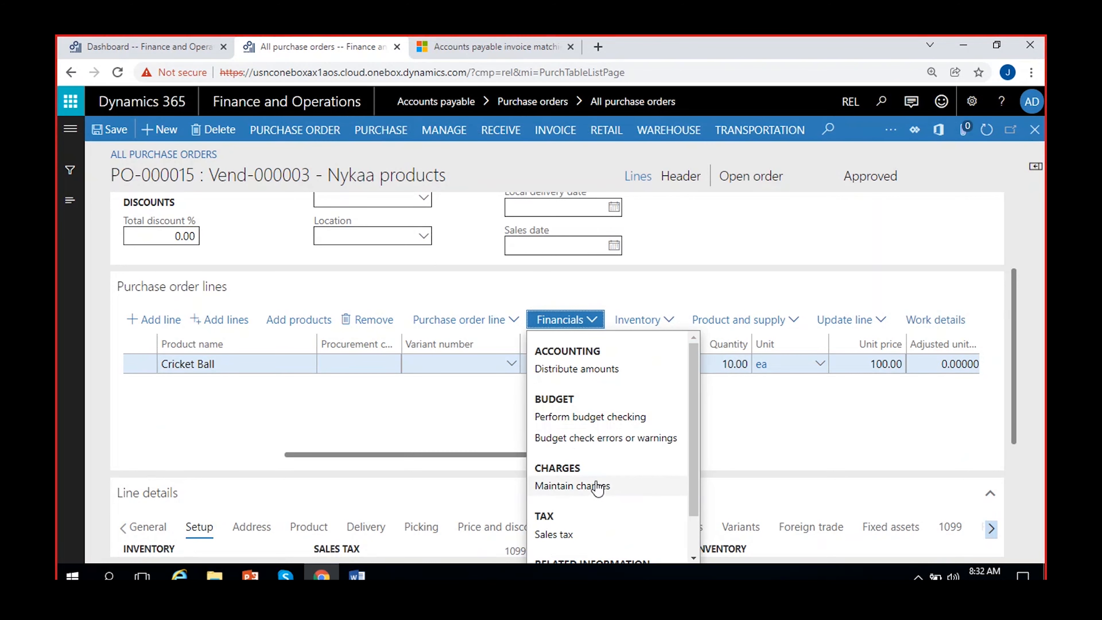
pyautogui.click(585, 486)
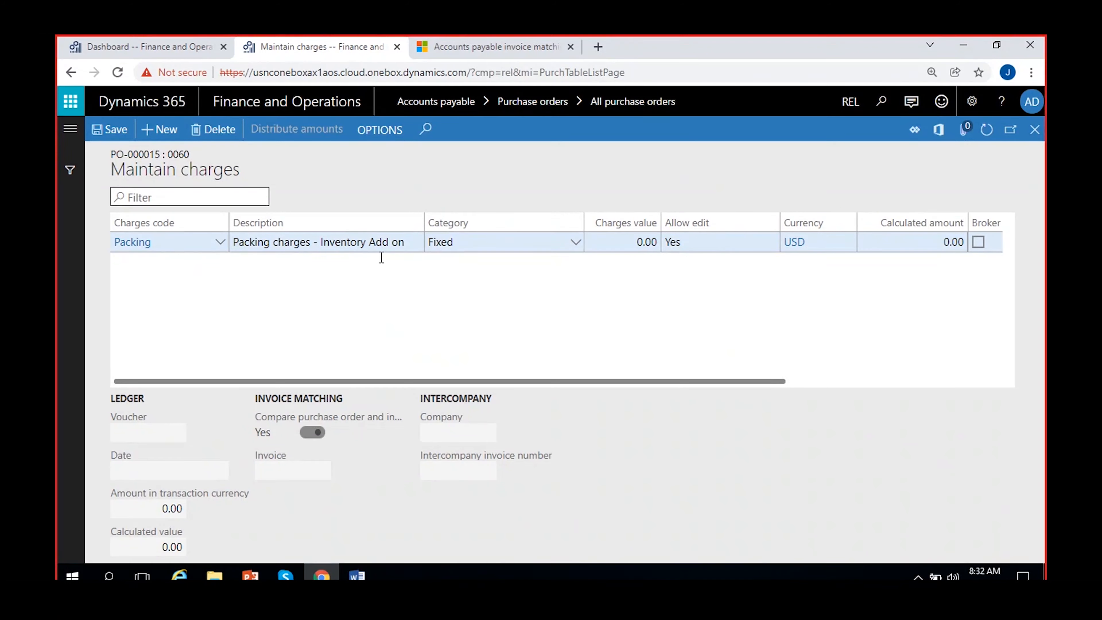
pyautogui.click(616, 244)
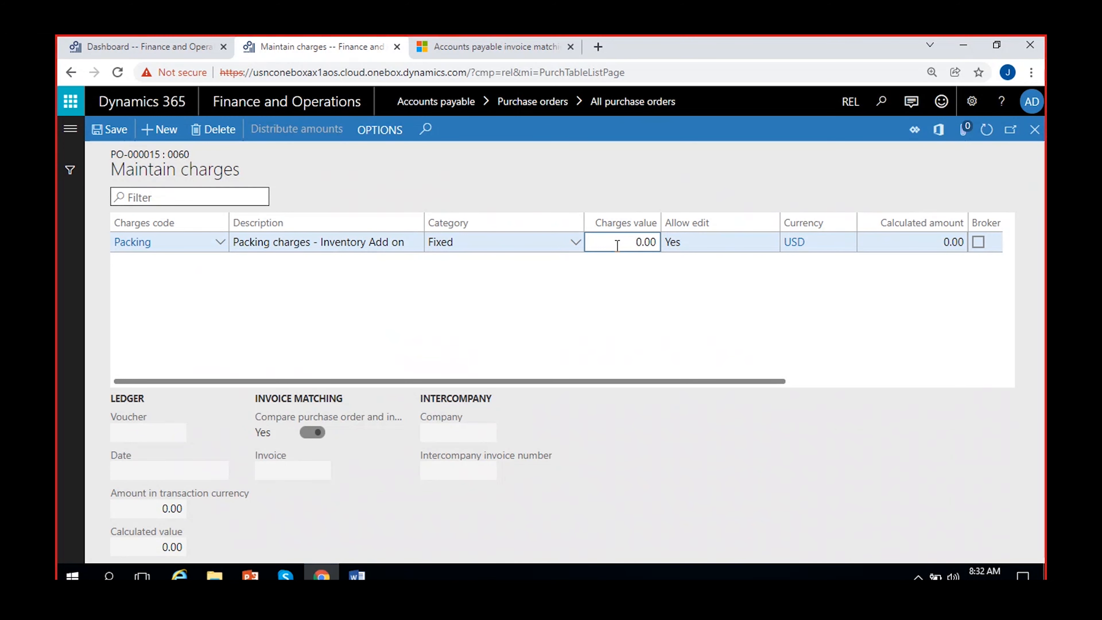
pyautogui.write('4')
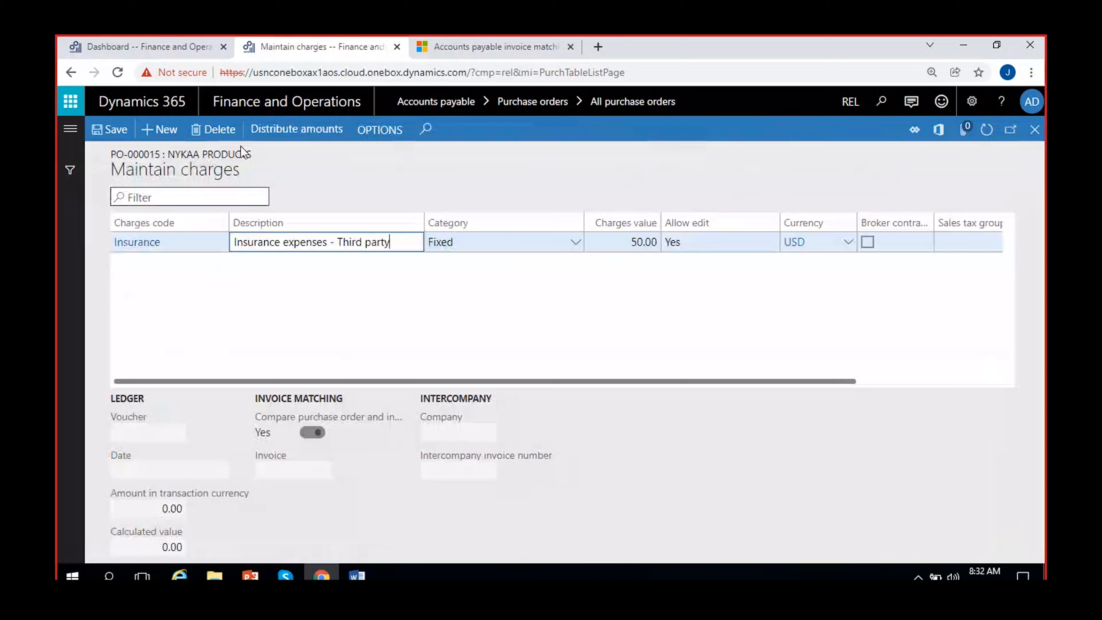
# Step: Delete the Insurance charge from the header charges of purchase order PO-000015 and confirm the deletion
pyautogui.click(212, 129)
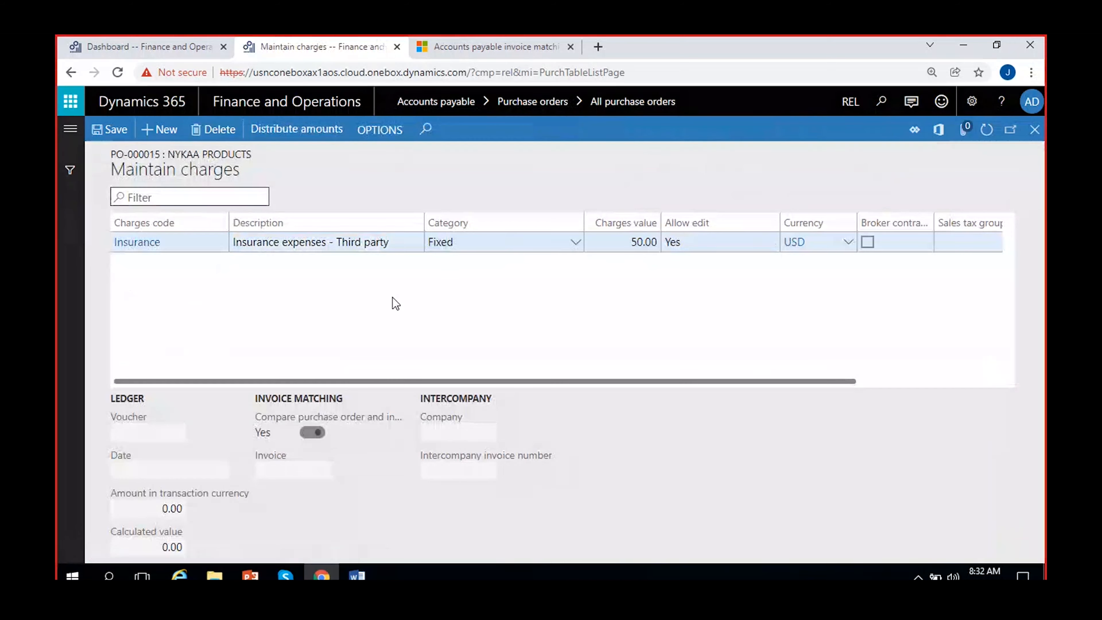
pyautogui.click(685, 367)
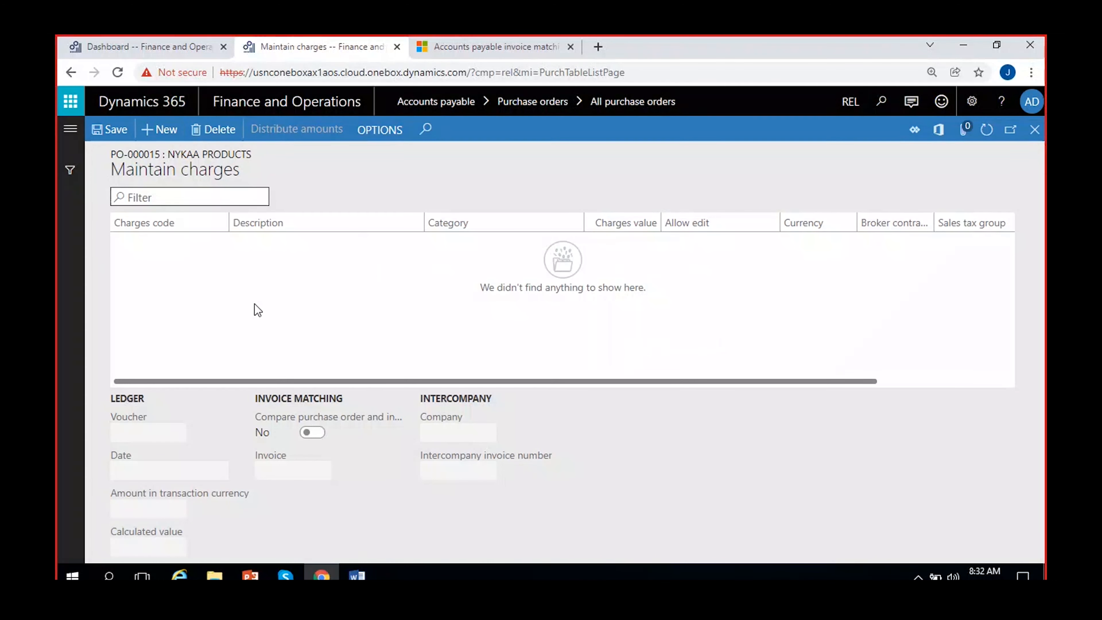
# Step: Add a fixed Transport charge with a value of 60.00 to the header charges of purchase order PO-000015 and save the order
pyautogui.click(222, 242)
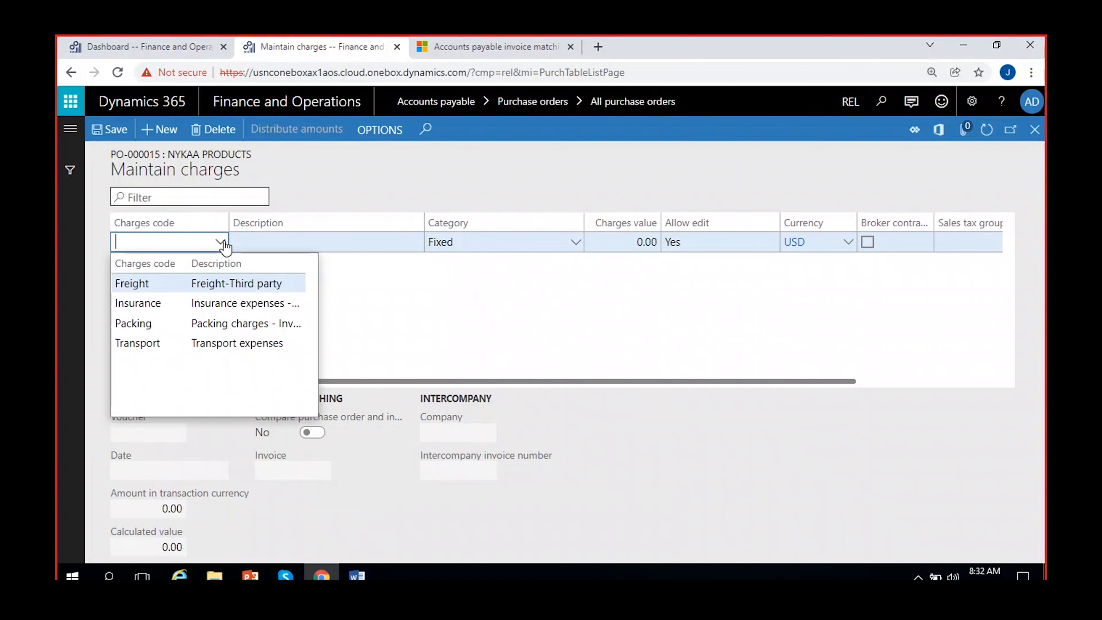
pyautogui.click(161, 344)
pyautogui.click(610, 247)
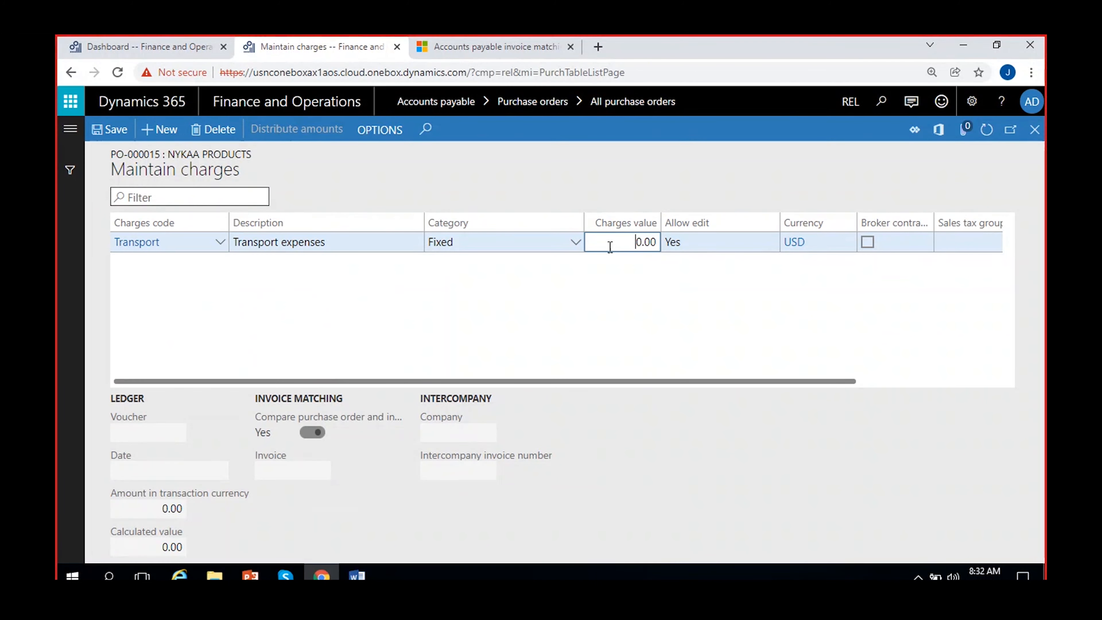
pyautogui.write('6')
pyautogui.click(107, 138)
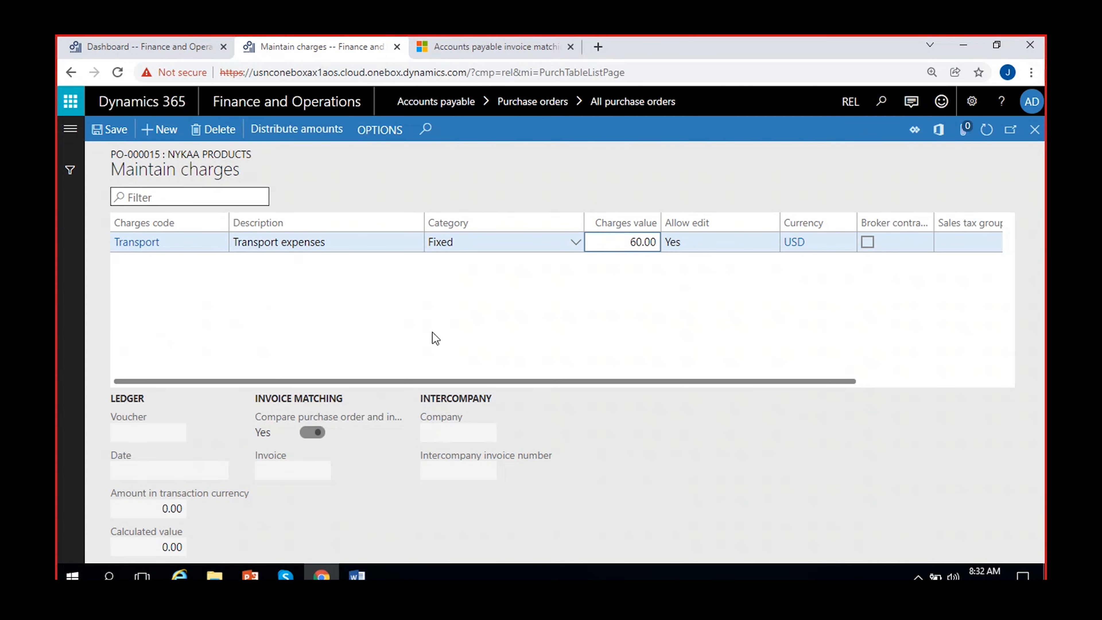
pyautogui.click(1035, 129)
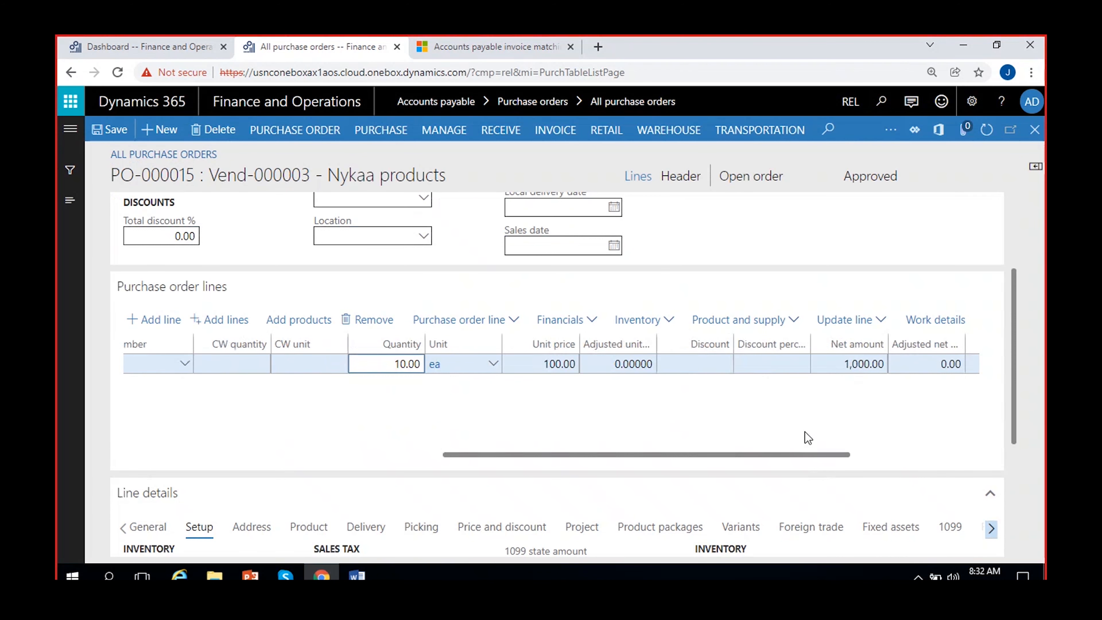
pyautogui.click(109, 129)
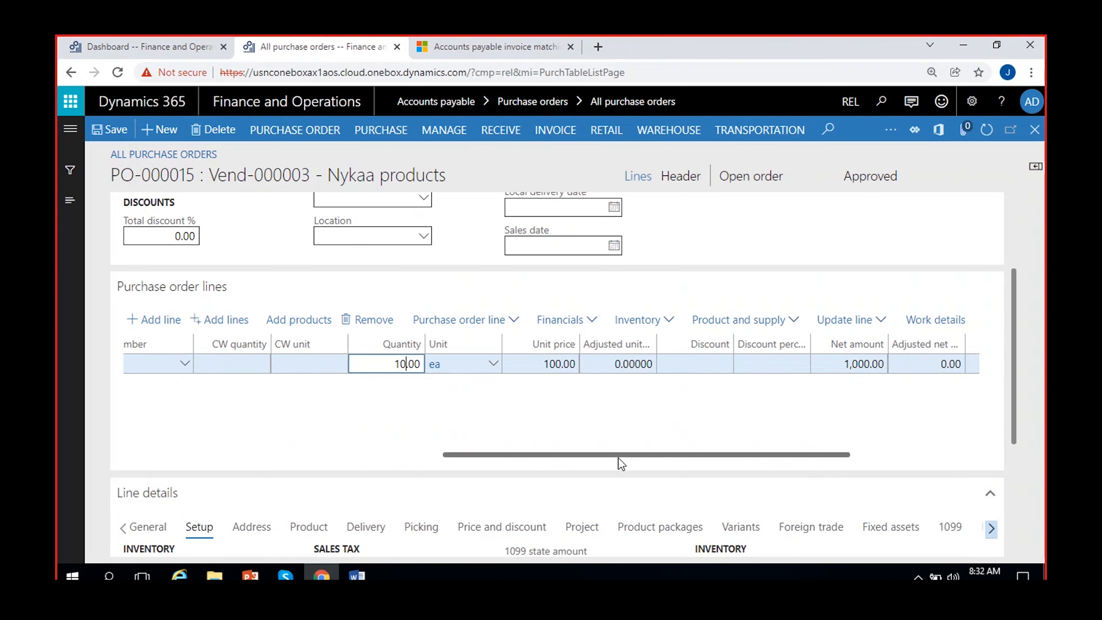
# Step: View the totals of purchase order PO-000015 and check the charges amount
pyautogui.click(322, 135)
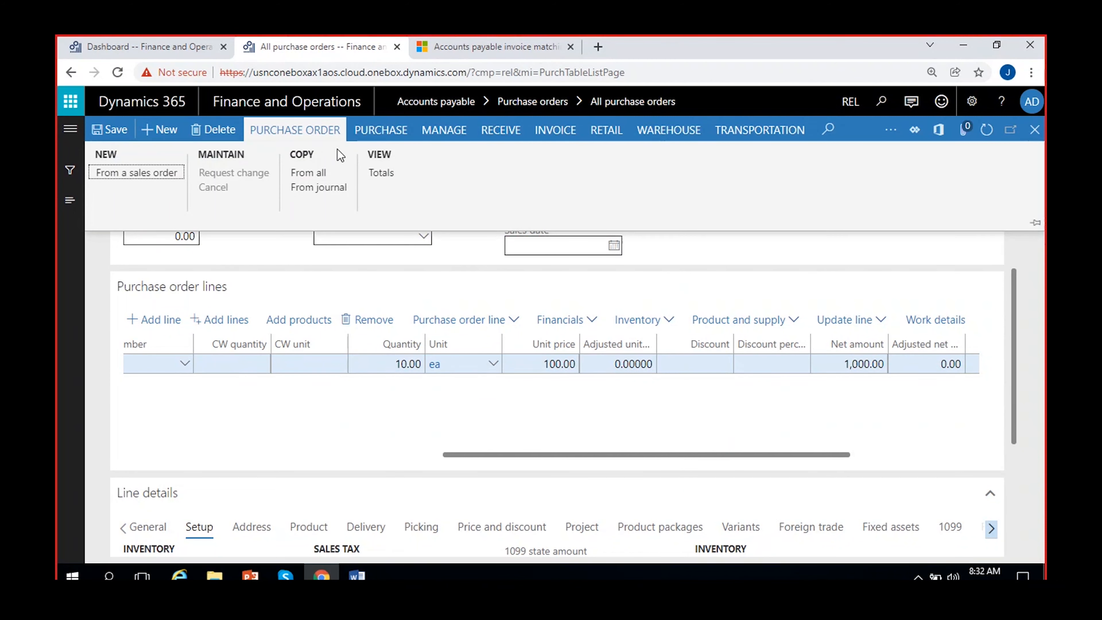
pyautogui.click(380, 172)
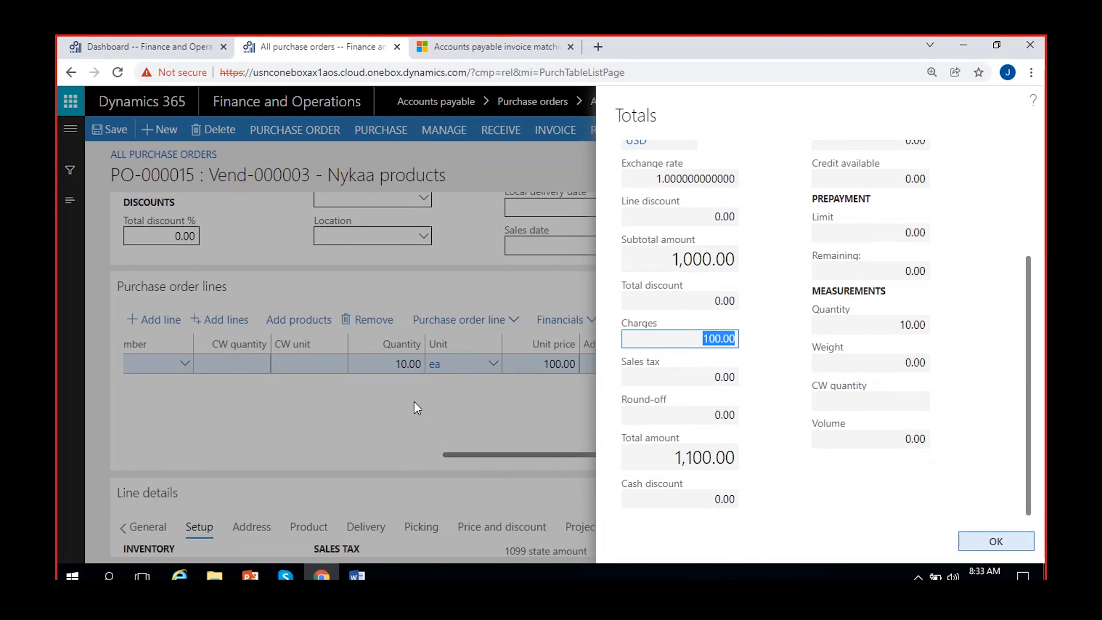
pyautogui.moveTo(694, 338); pyautogui.dragTo(778, 345)
pyautogui.click(996, 541)
# Step: Confirm purchase order PO-000015 and post its product receipt GRN-53
pyautogui.click(381, 130)
pyautogui.click(500, 130)
pyautogui.scroll(-5, 737, 413)
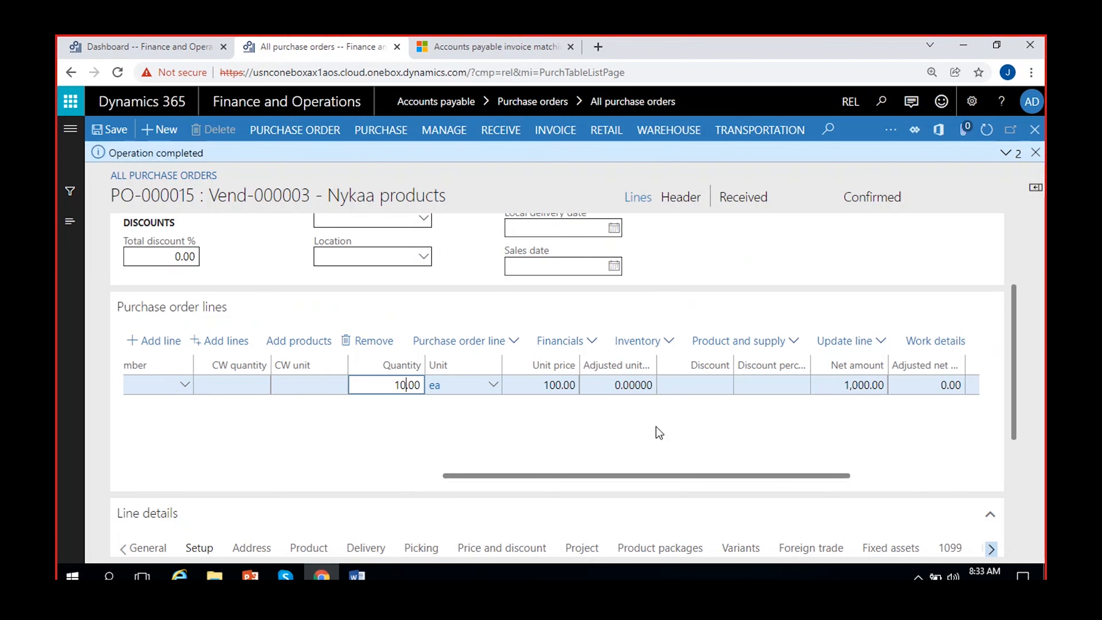
pyautogui.doubleClick(730, 198)
# Step: Create a vendor invoice for PO-000015 with number INV-53 and invoice date 12/20/2021
pyautogui.click(547, 132)
pyautogui.click(138, 170)
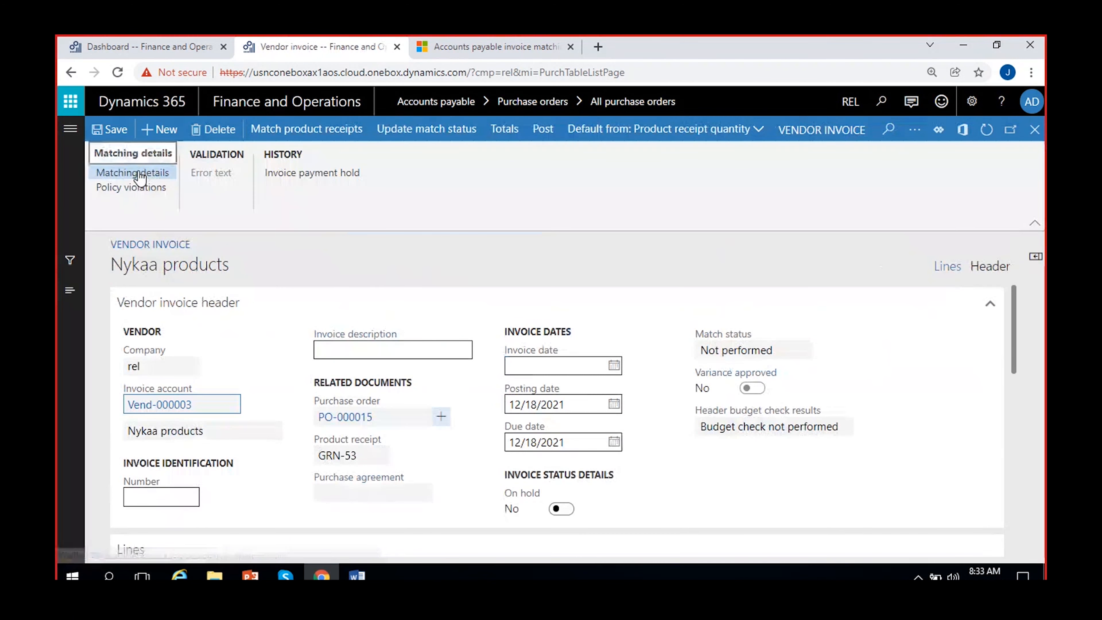
pyautogui.click(164, 493)
pyautogui.write('INV-53')
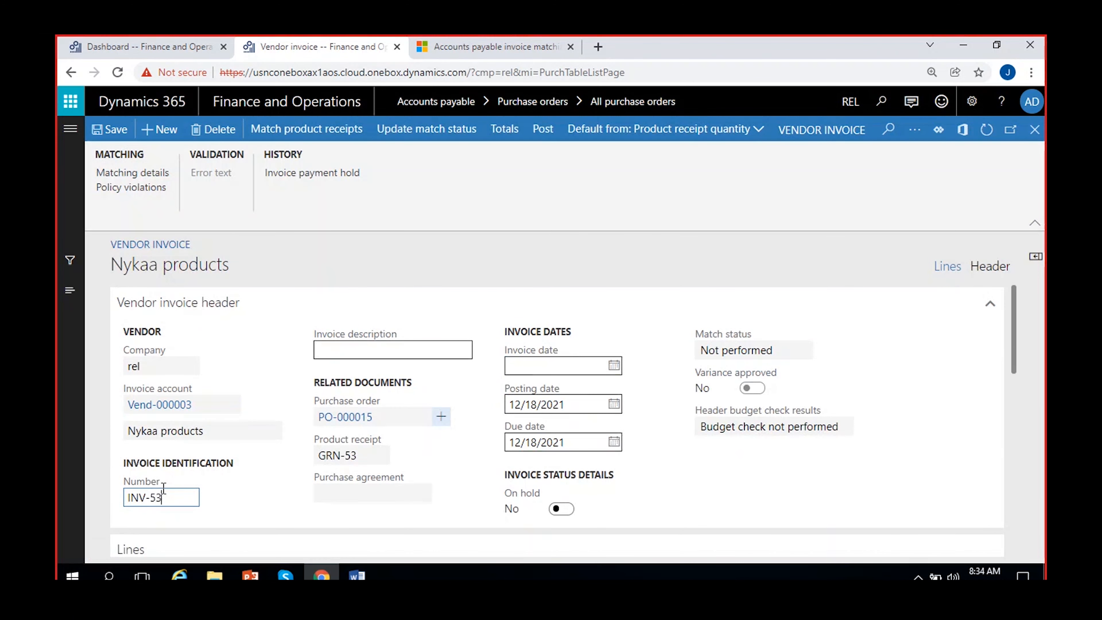
pyautogui.click(613, 366)
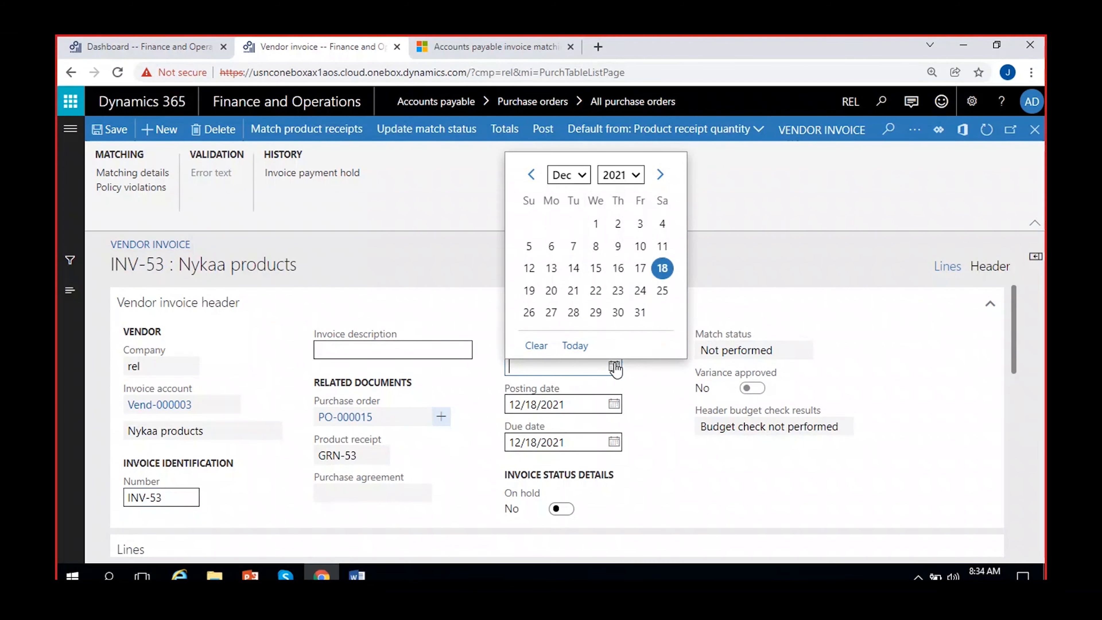
pyautogui.click(551, 291)
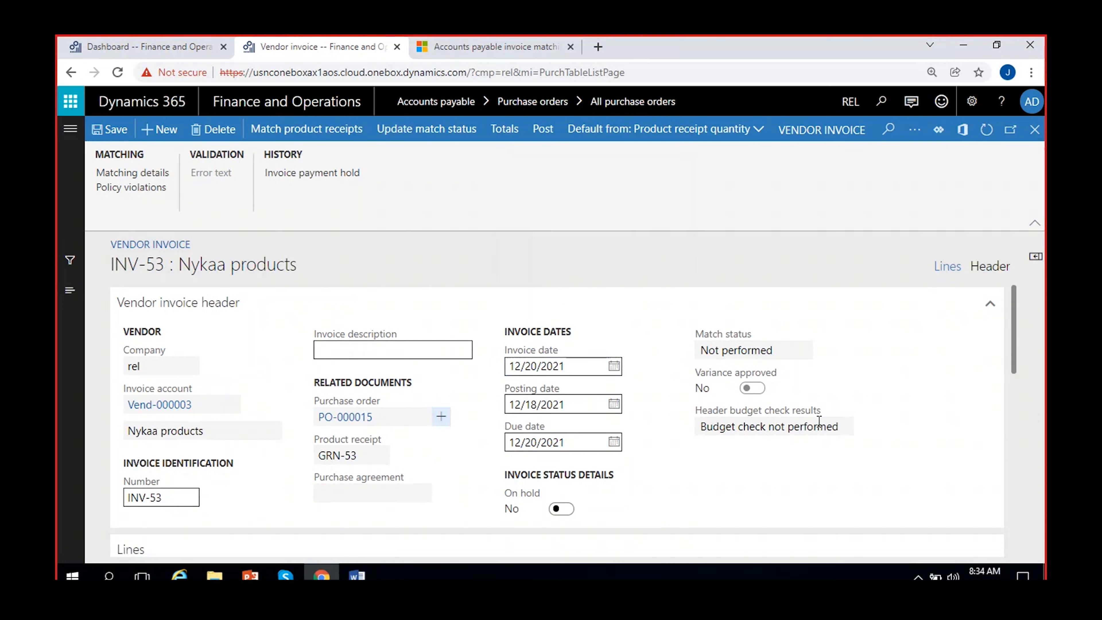
# Step: Try setting the net amount of the invoice line to 1,200.00, and restore it to 1,000.00
pyautogui.scroll(-5, 991, 450)
pyautogui.hscroll(5, 676, 445)
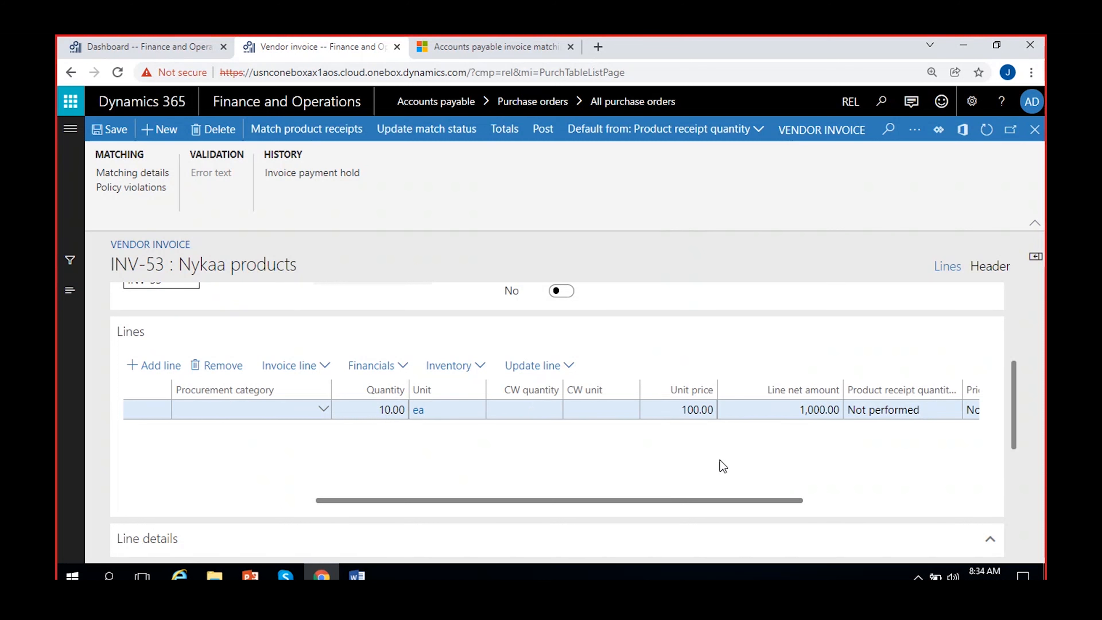
pyautogui.hscroll(3, 720, 465)
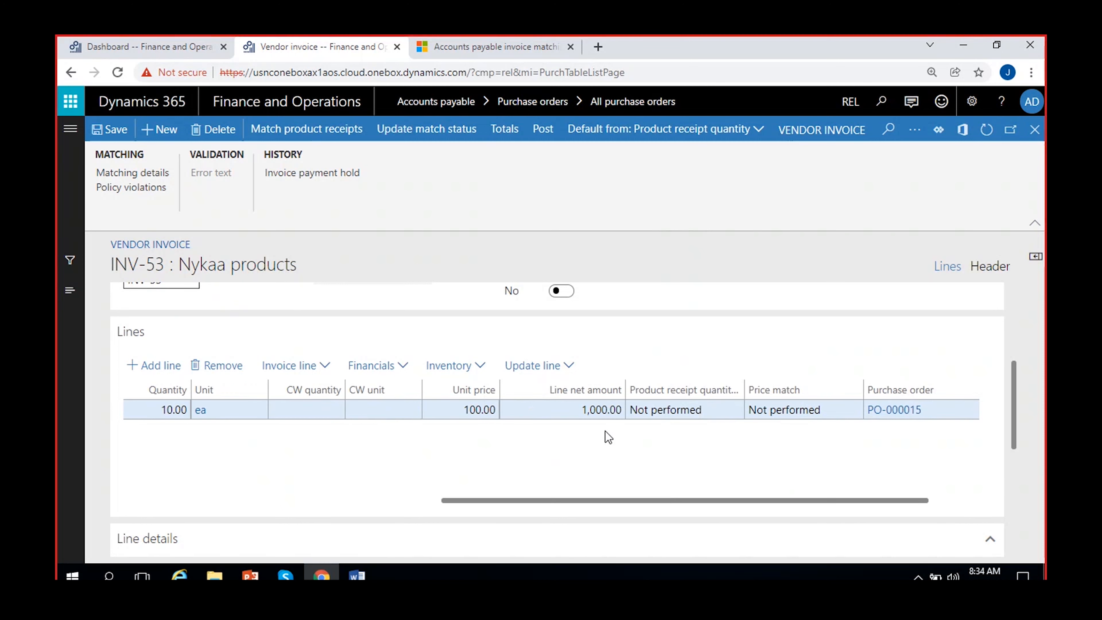
pyautogui.click(595, 410)
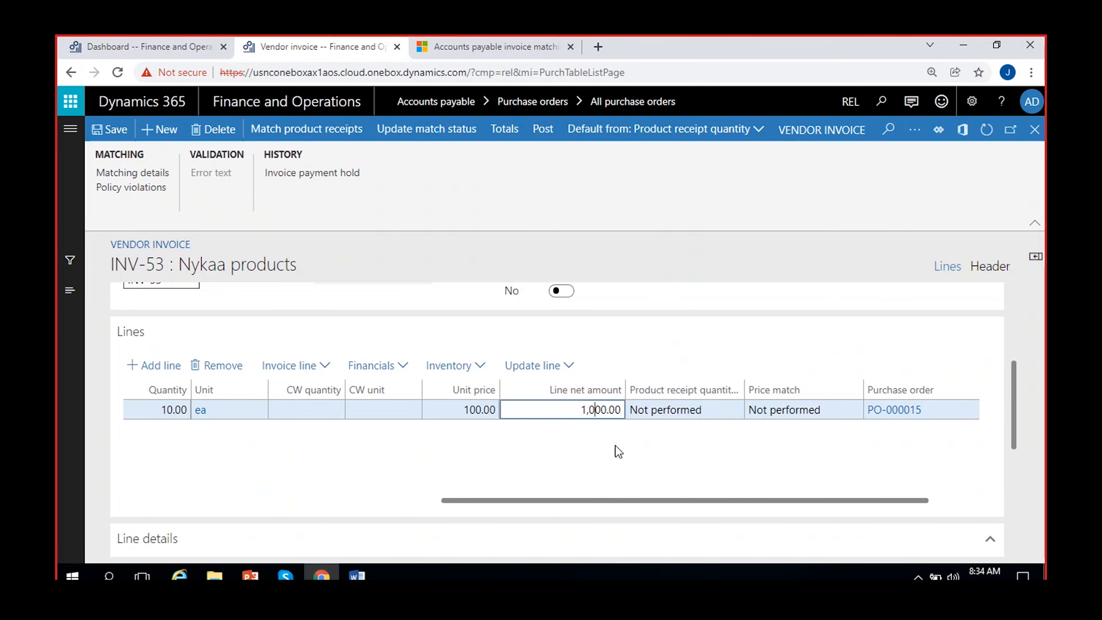
pyautogui.click(609, 432)
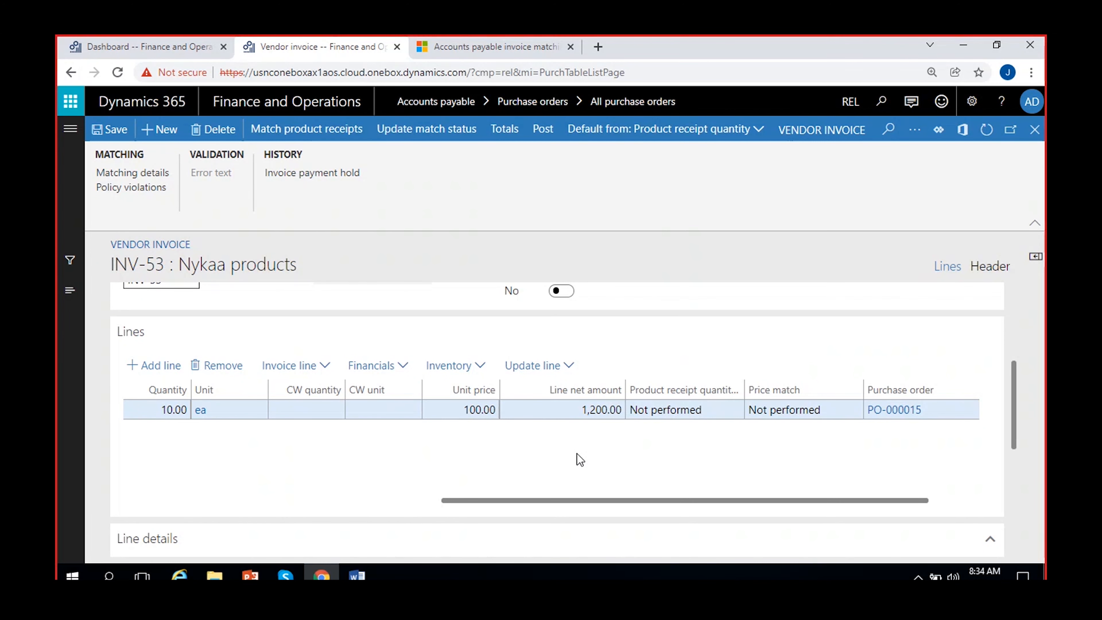
pyautogui.moveTo(1015, 409); pyautogui.dragTo(1019, 386)
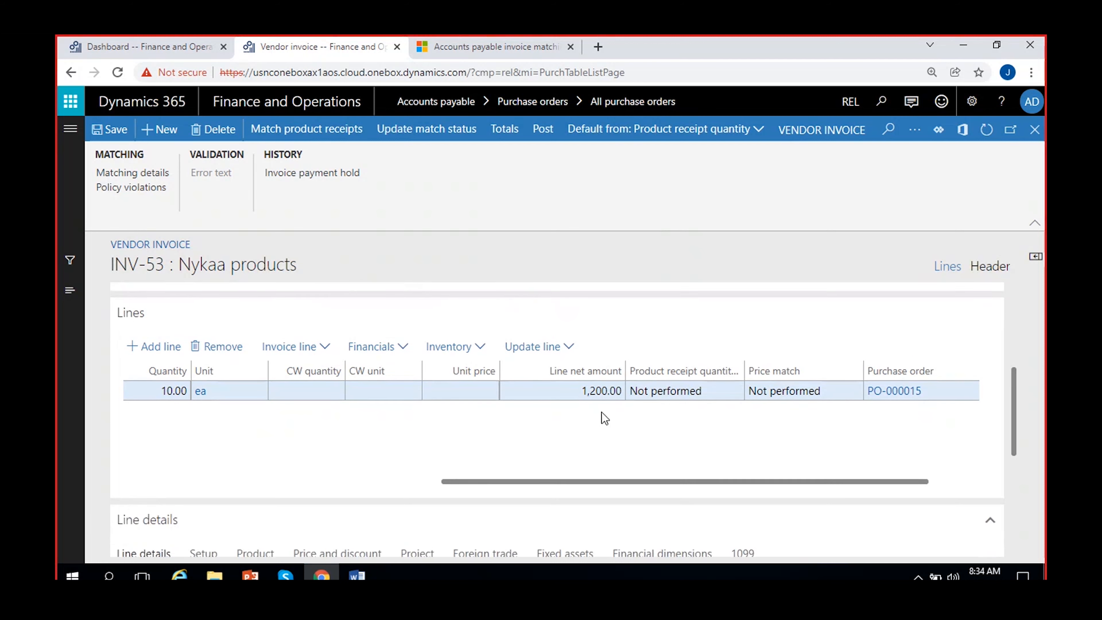
pyautogui.click(594, 389)
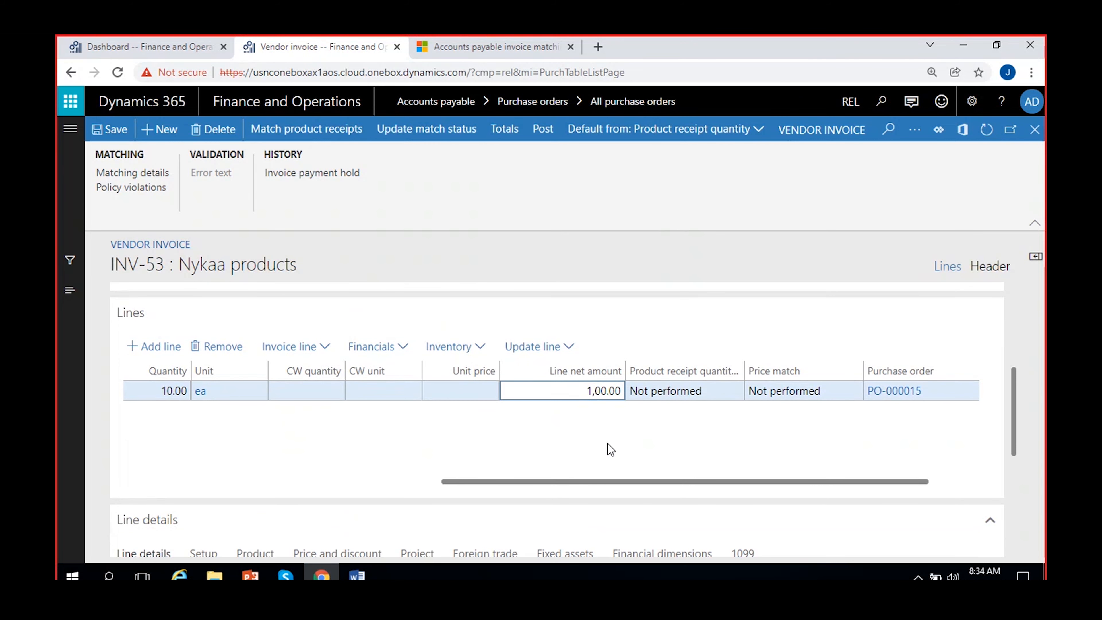
# Step: Set the unit price of the invoice line to 120.00 and save vendor invoice INV-53
pyautogui.click(460, 387)
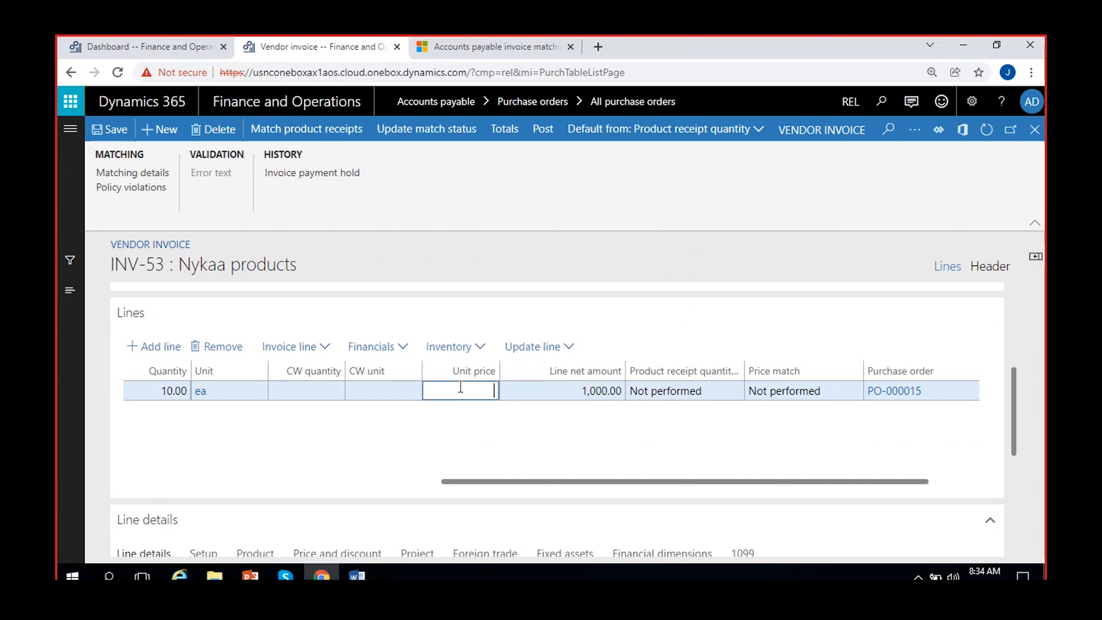
pyautogui.write('100')
pyautogui.press('BackSpace')
pyautogui.press('BackSpace')
pyautogui.write('20')
pyautogui.click(554, 421)
pyautogui.click(106, 131)
# Step: Update the match status of invoice INV-53 and check the status in its header and lines
pyautogui.click(420, 140)
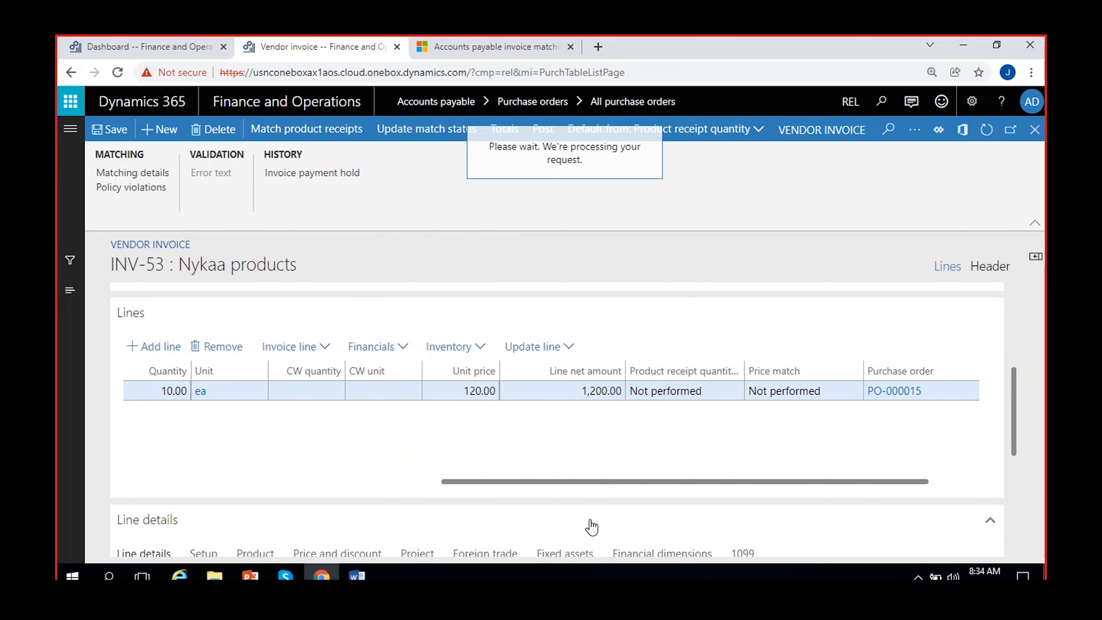
pyautogui.scroll(5, 1016, 416)
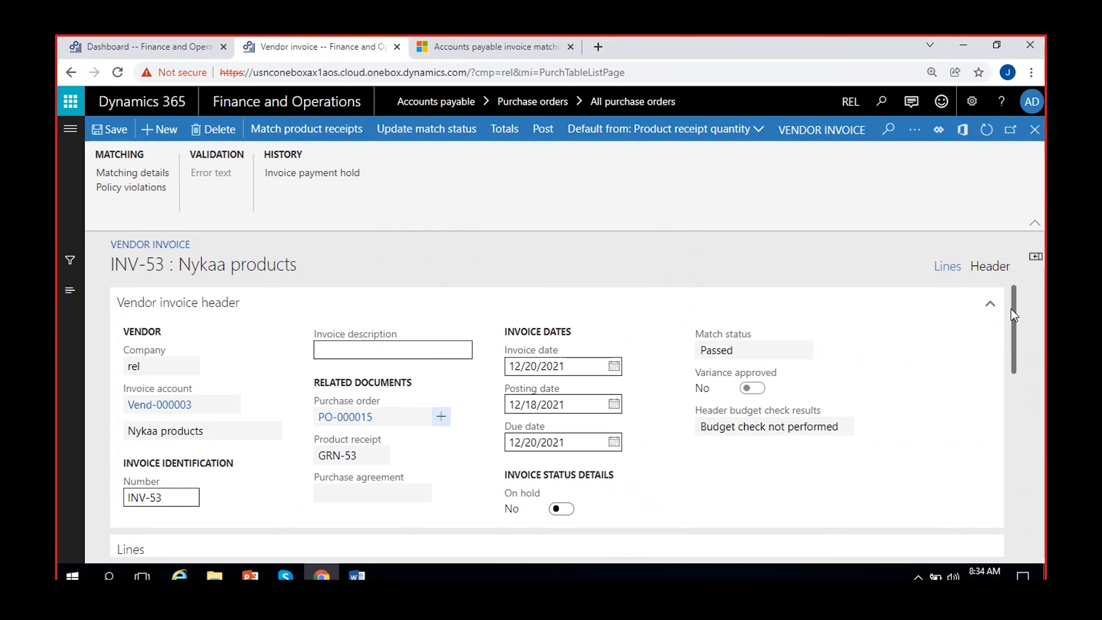
pyautogui.click(718, 349)
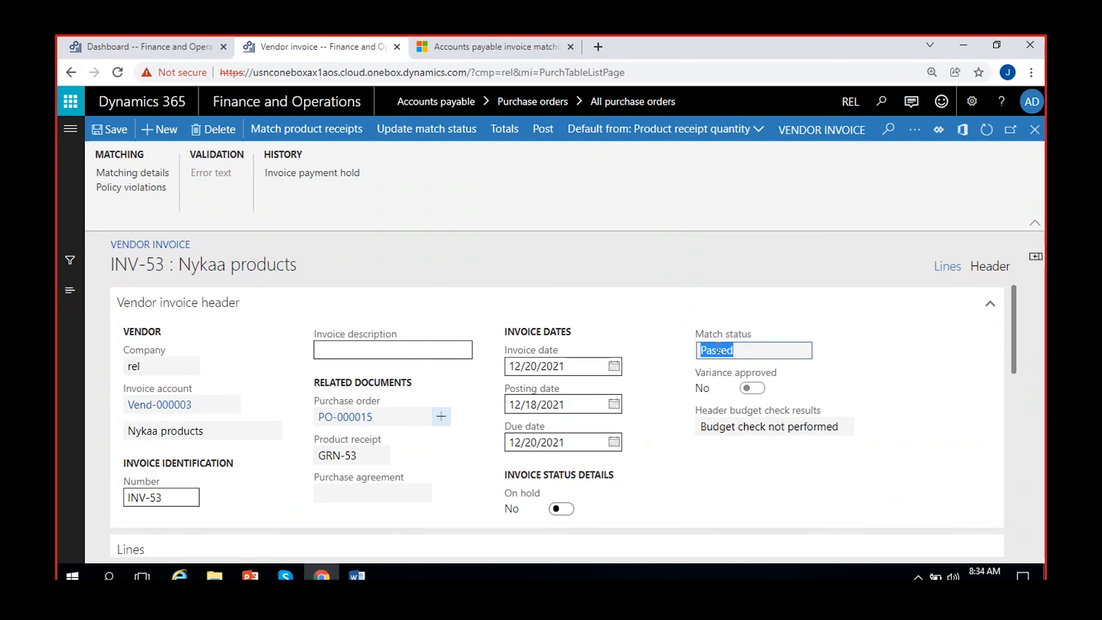
pyautogui.moveTo(1014, 324); pyautogui.dragTo(1020, 414)
pyautogui.scroll(-1, 1020, 414)
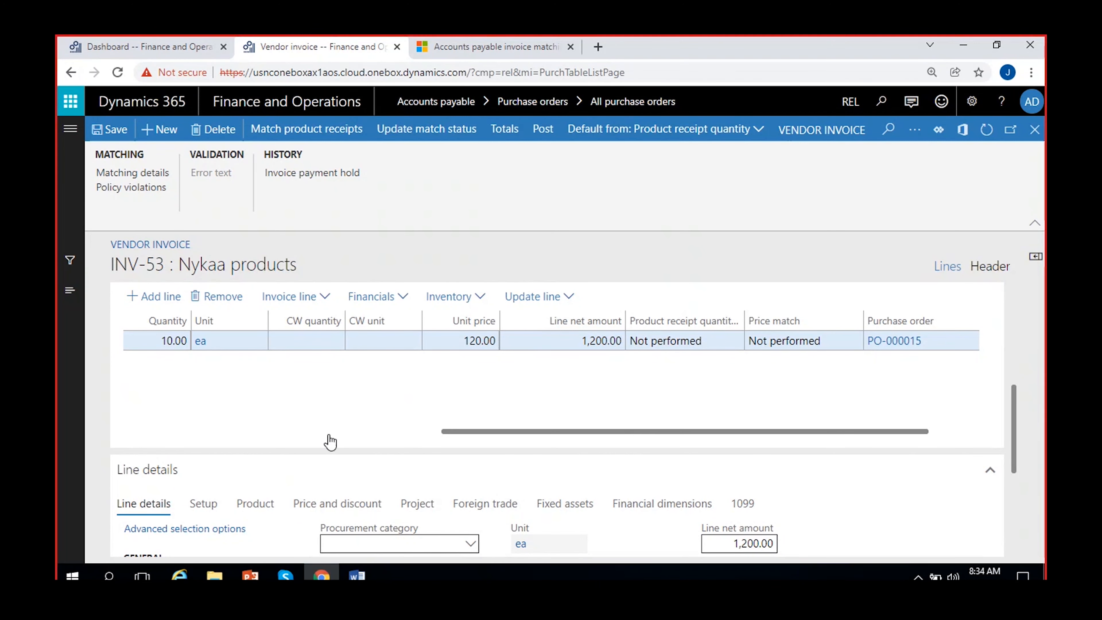
pyautogui.scroll(2, 1023, 421)
pyautogui.moveTo(1019, 416); pyautogui.dragTo(1017, 440)
pyautogui.moveTo(1016, 429); pyautogui.dragTo(1016, 332)
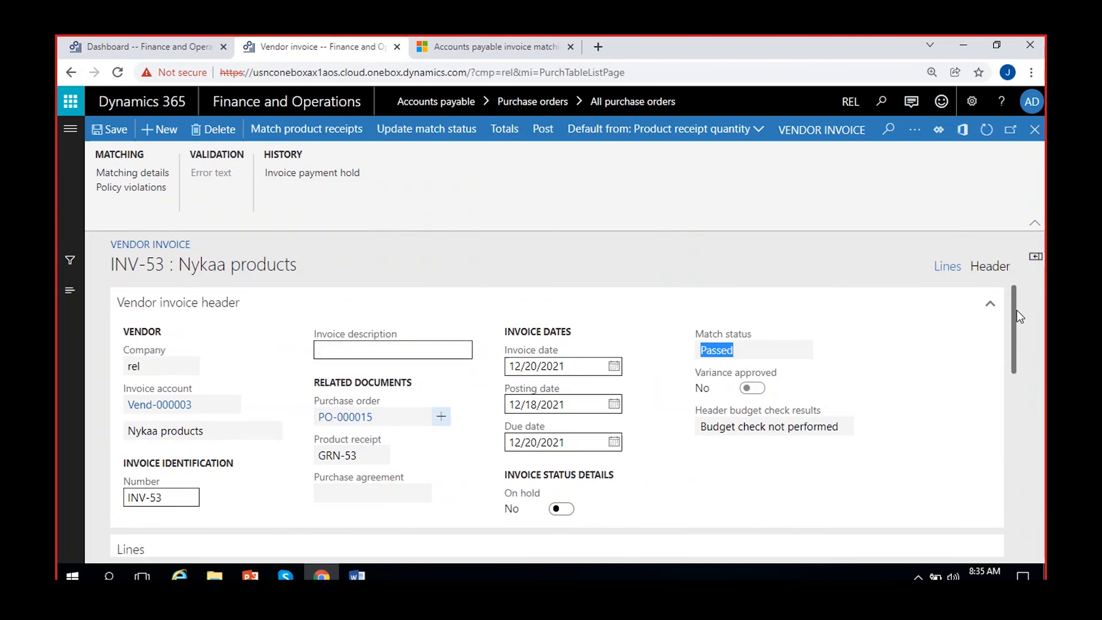
pyautogui.click(793, 486)
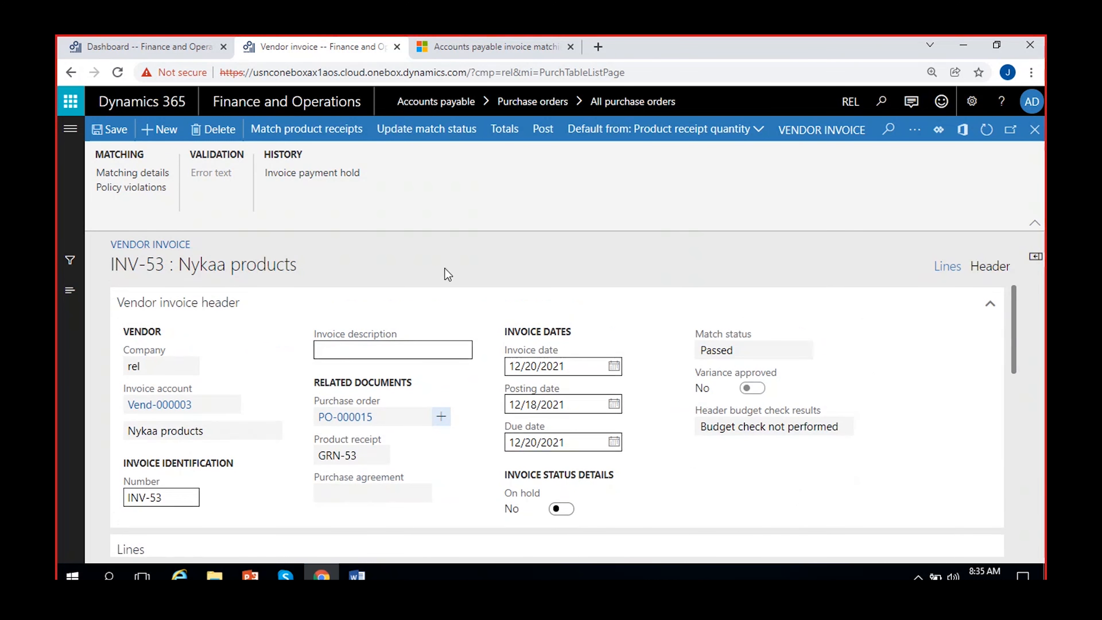
# Step: Set the Transport charge on invoice INV-53 to 67.00, save it and return to the invoice
pyautogui.click(914, 130)
pyautogui.click(915, 132)
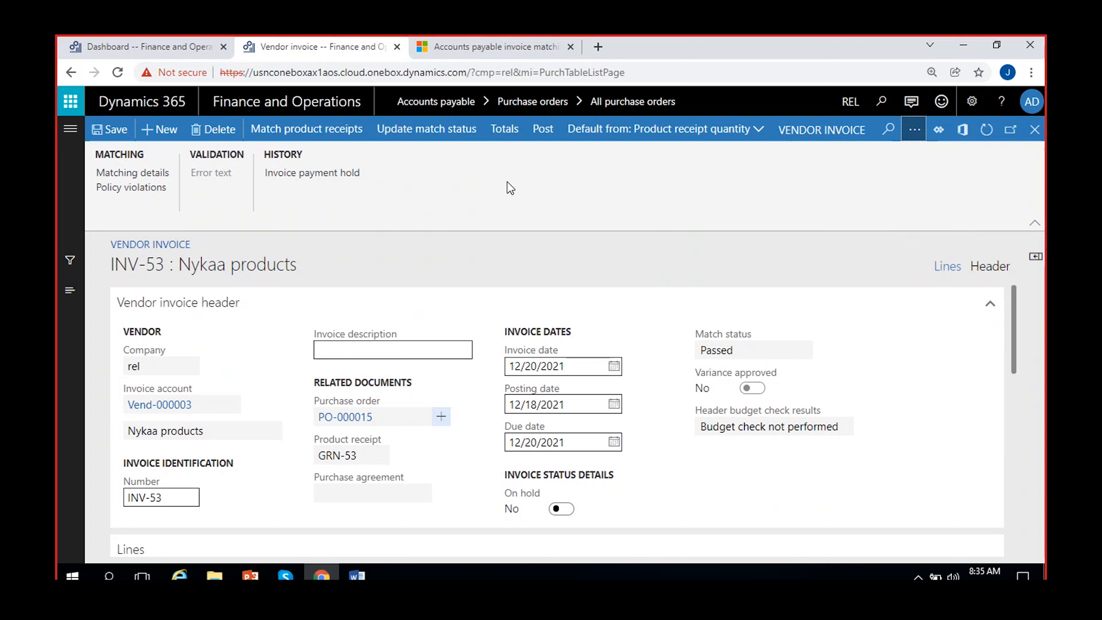
pyautogui.click(914, 130)
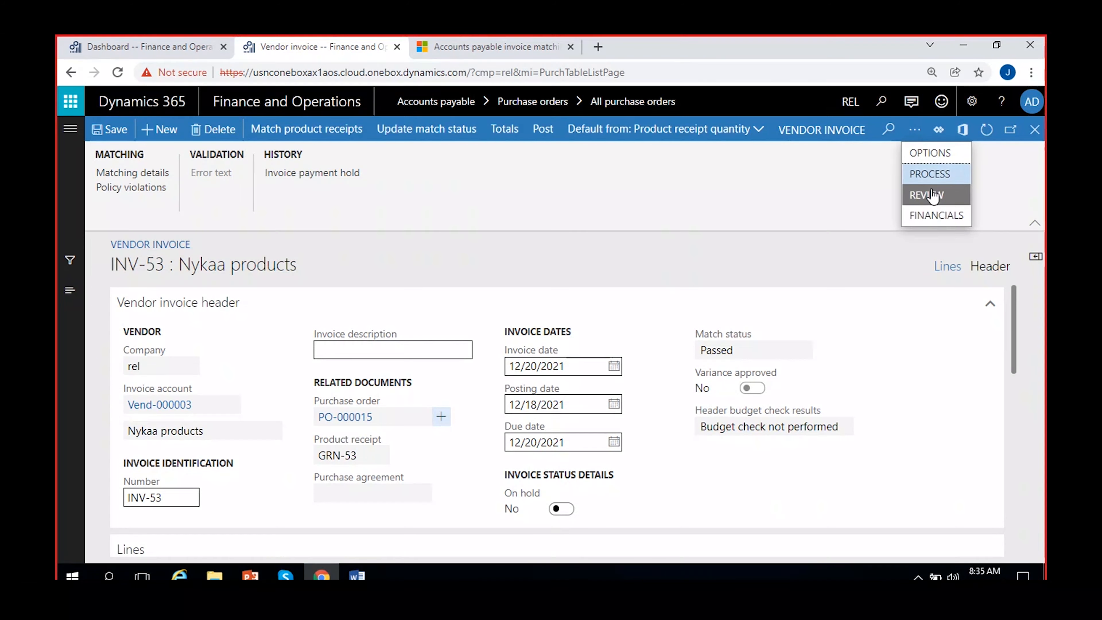
pyautogui.click(939, 214)
pyautogui.click(418, 174)
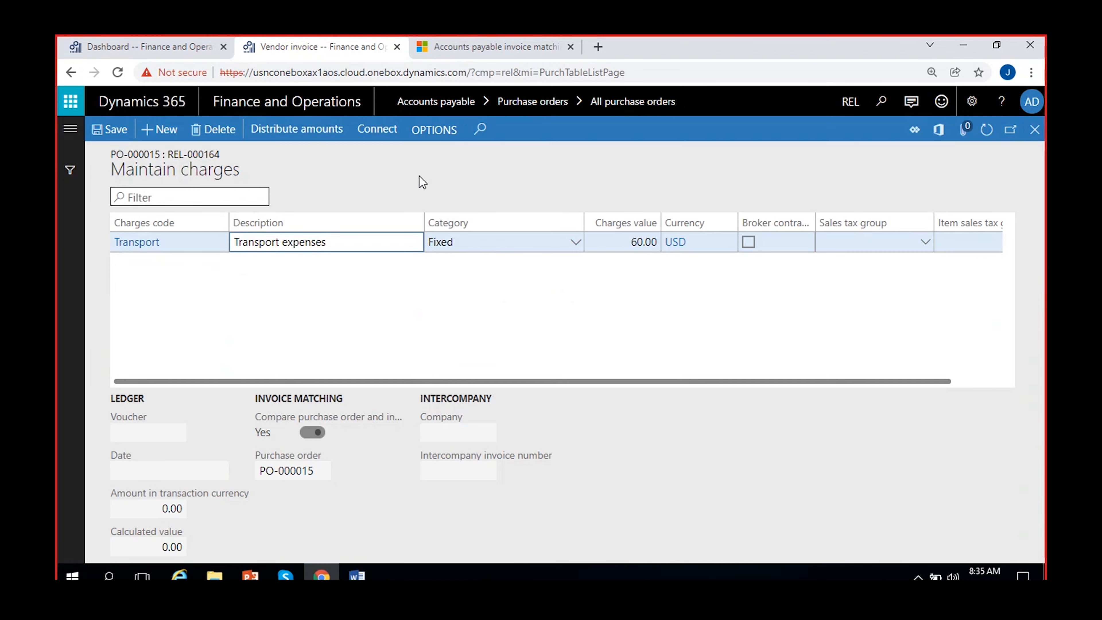
pyautogui.click(642, 242)
pyautogui.press('BackSpace')
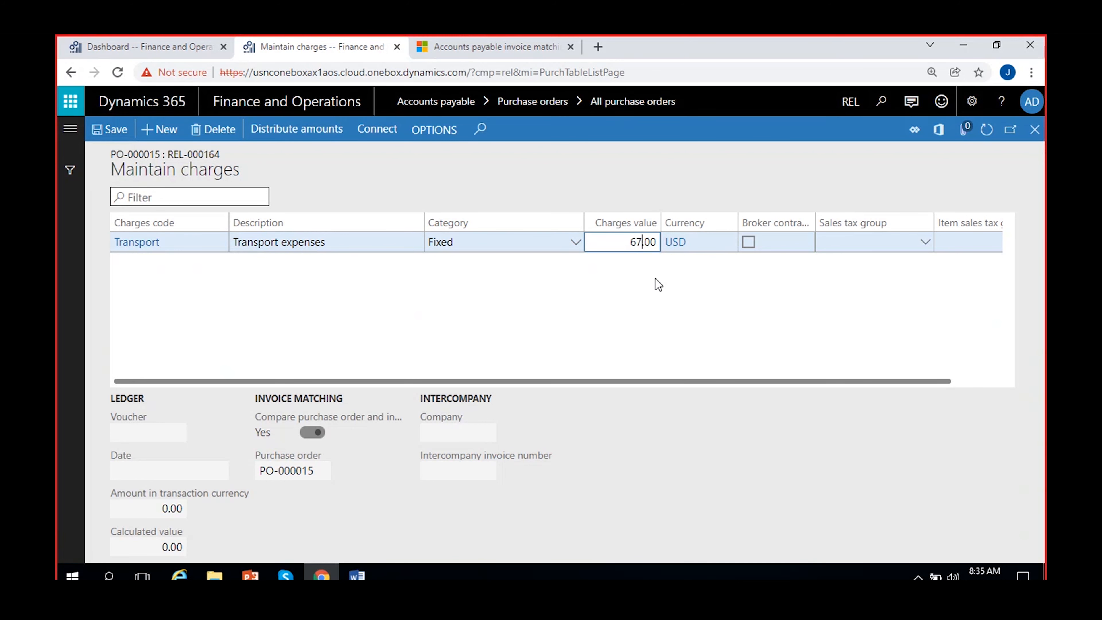
pyautogui.click(126, 129)
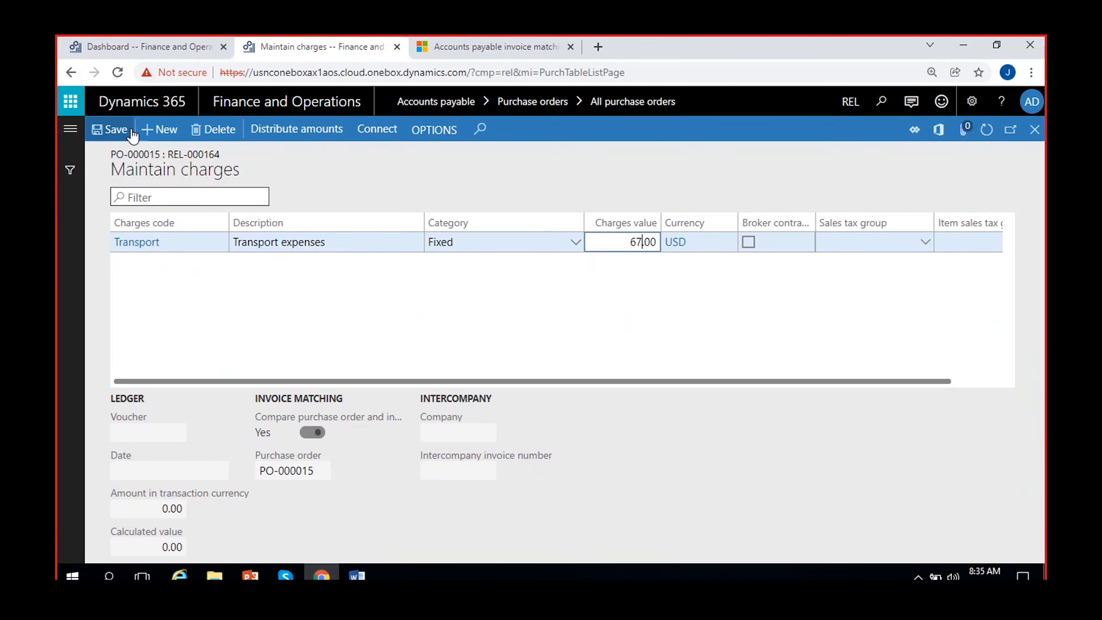
pyautogui.click(1035, 130)
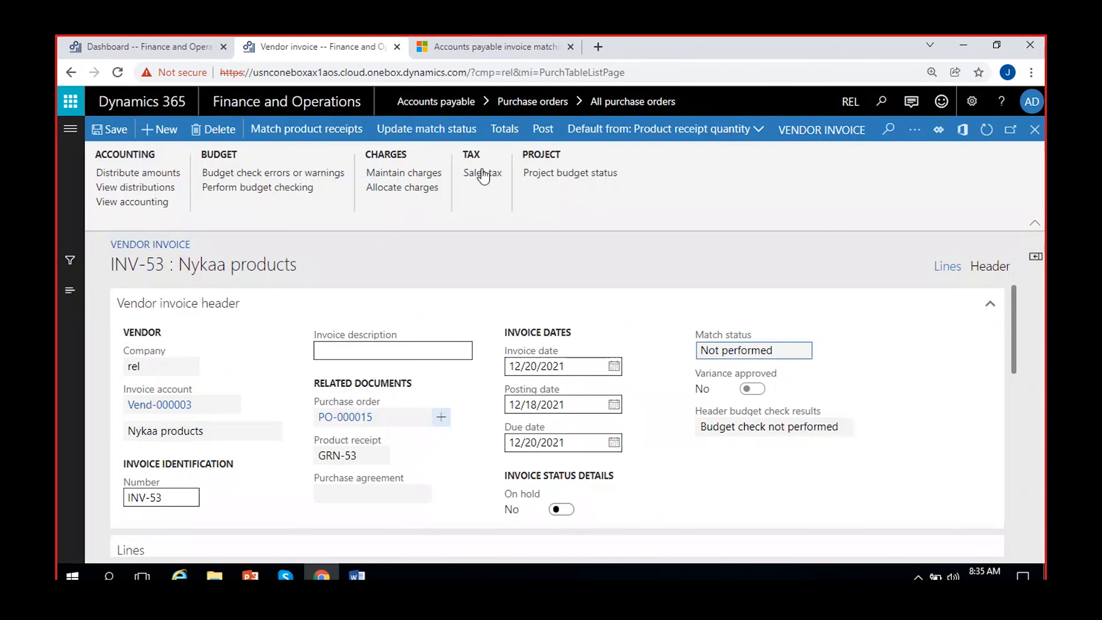
# Step: Update the match status of INV-53 with the changed charge and open its invoice matching details
pyautogui.click(420, 136)
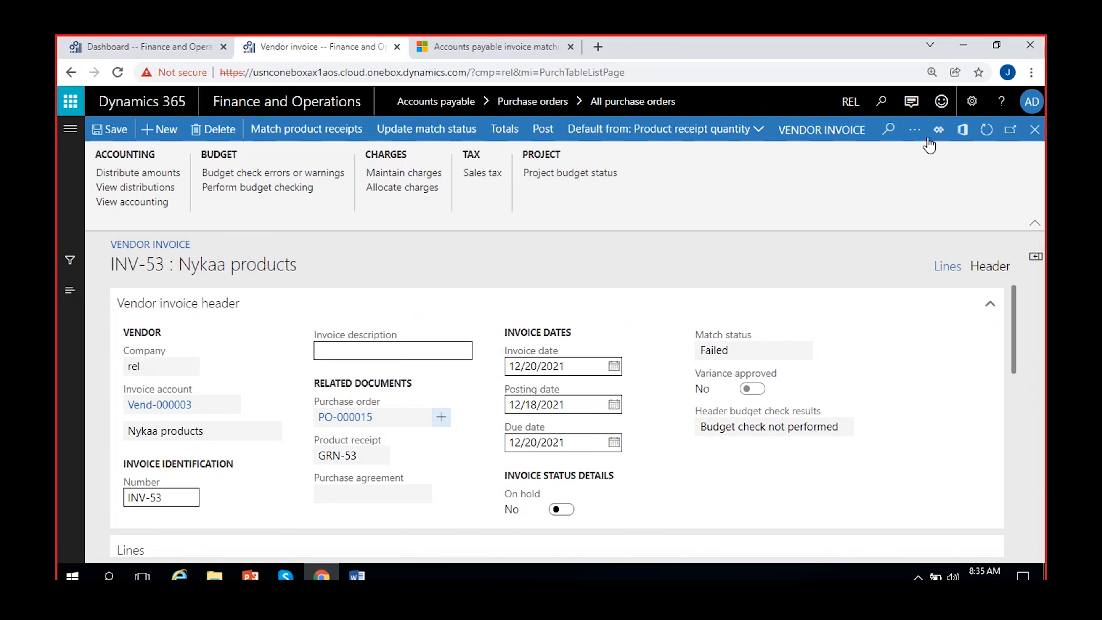
pyautogui.click(914, 131)
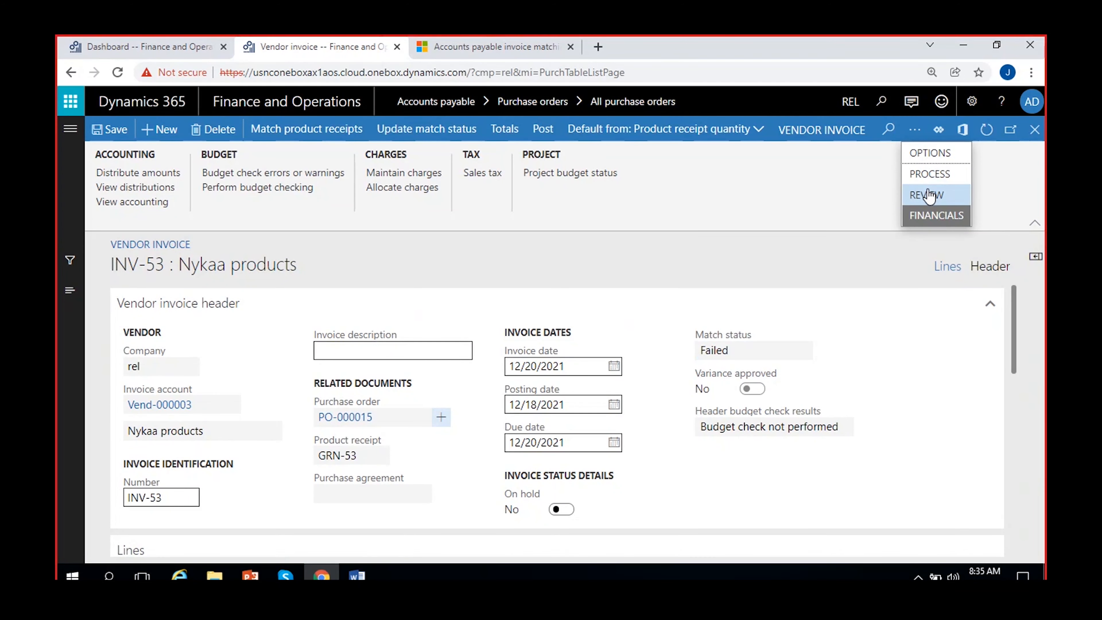
pyautogui.click(927, 196)
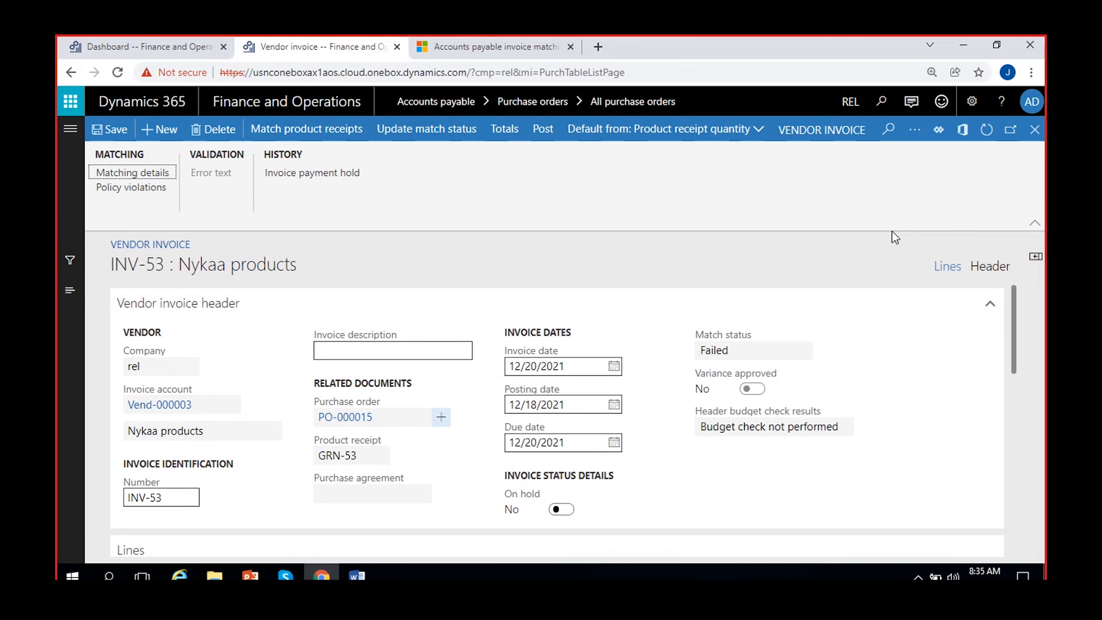
pyautogui.click(152, 174)
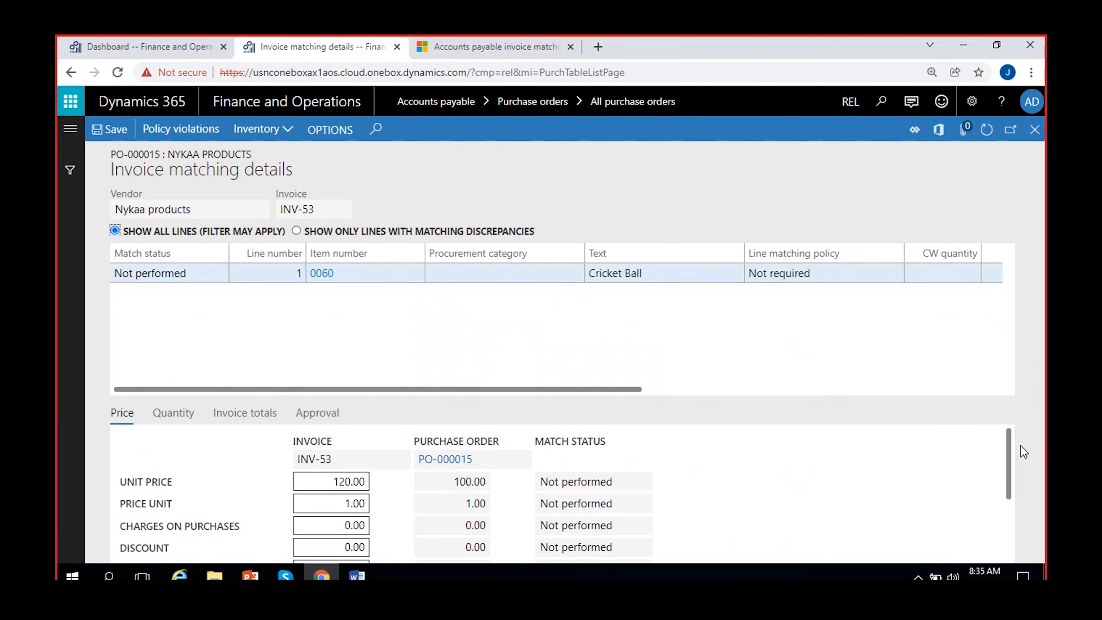
# Step: Review the price matching details of INV-53 and open the comparison of charges values from its invoice totals
pyautogui.moveTo(1010, 442); pyautogui.dragTo(1010, 445)
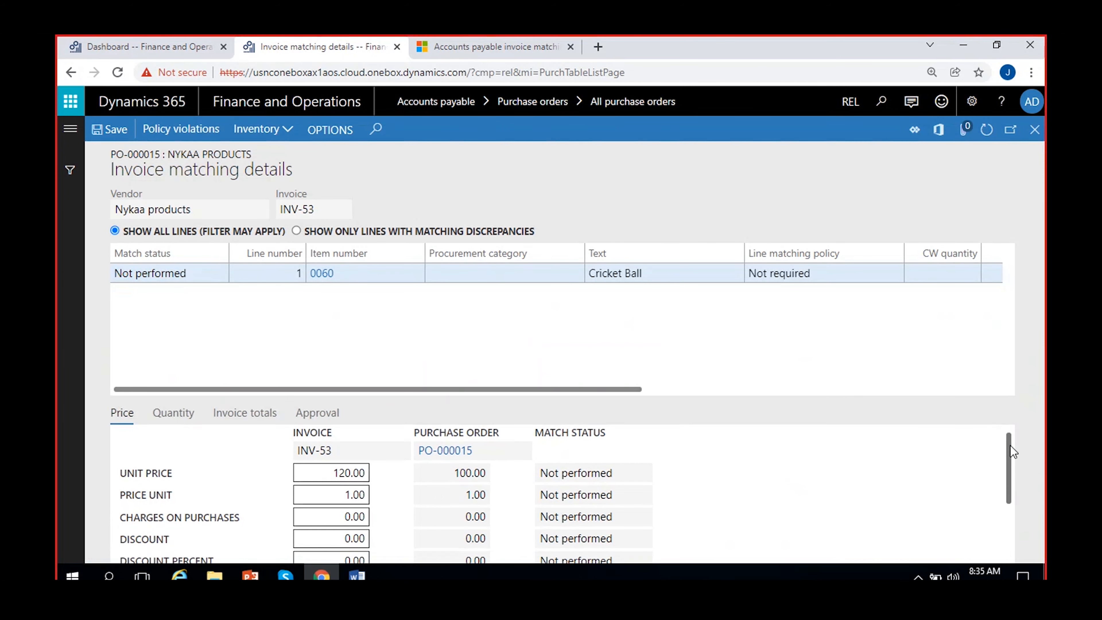
pyautogui.click(243, 414)
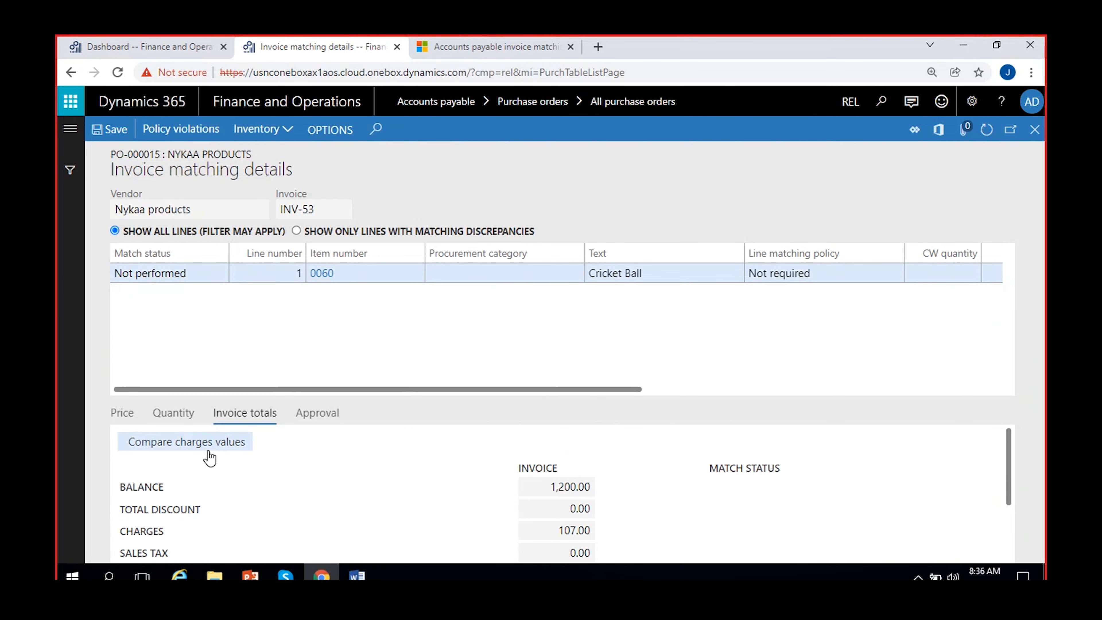
pyautogui.click(186, 442)
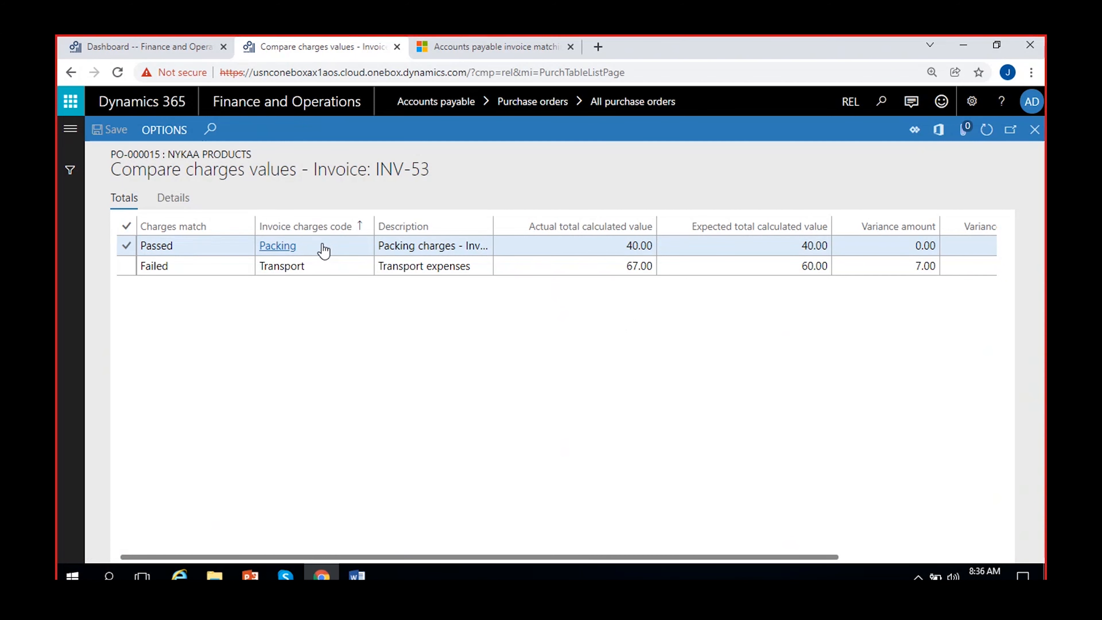
# Step: Compare the actual and expected total calculated values of the Packing charge and check its variance amount
pyautogui.click(565, 244)
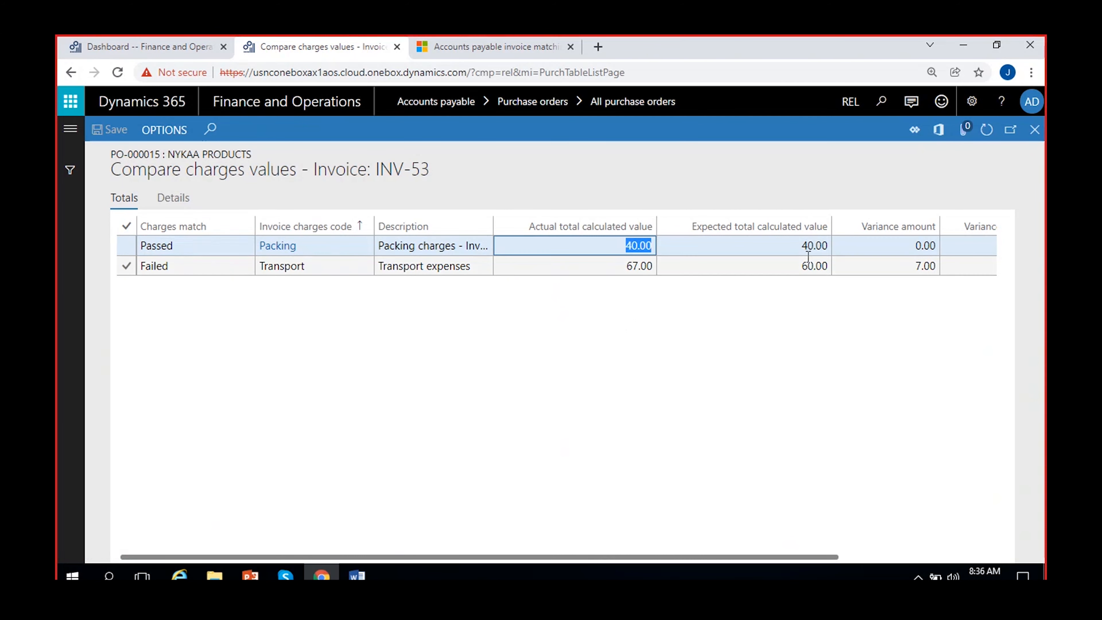
pyautogui.click(784, 244)
pyautogui.moveTo(784, 244); pyautogui.dragTo(843, 246)
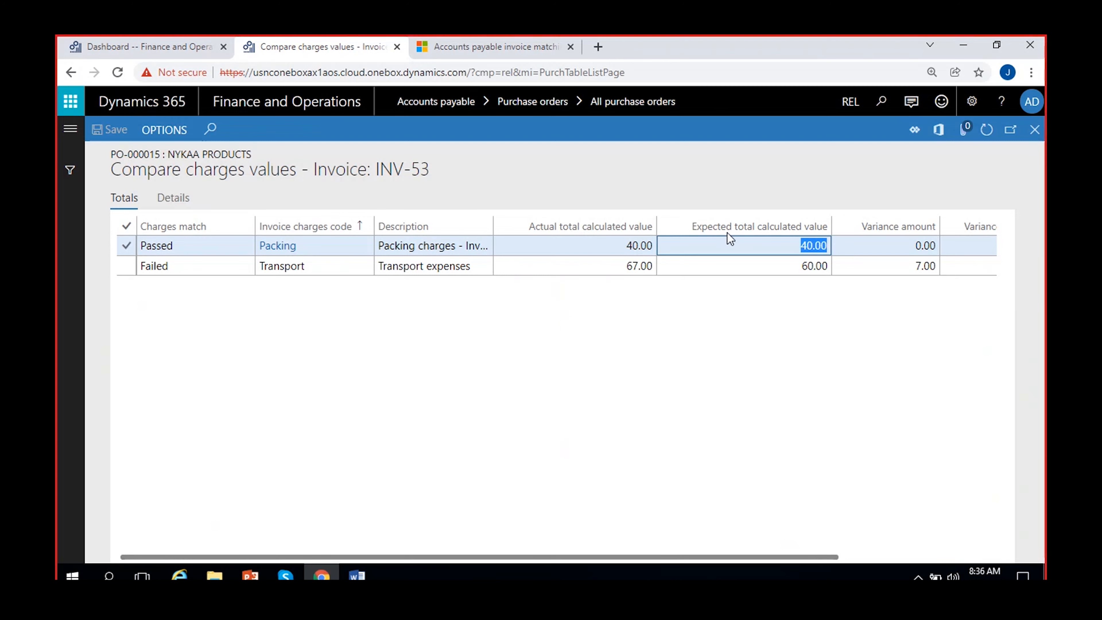
pyautogui.moveTo(626, 249); pyautogui.dragTo(678, 246)
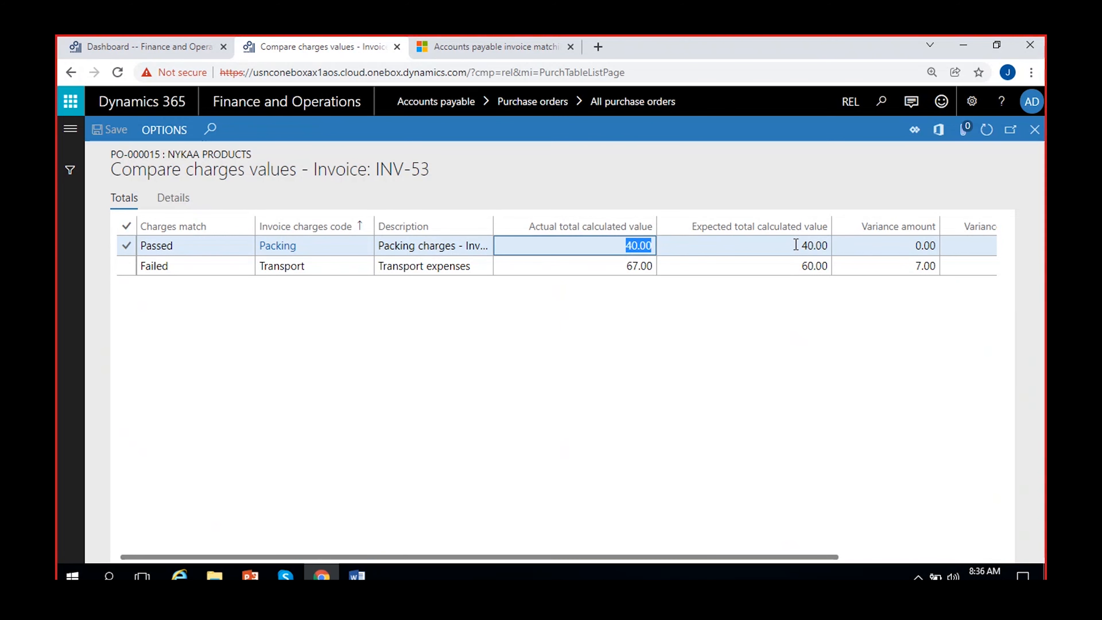
pyautogui.moveTo(796, 245); pyautogui.dragTo(862, 242)
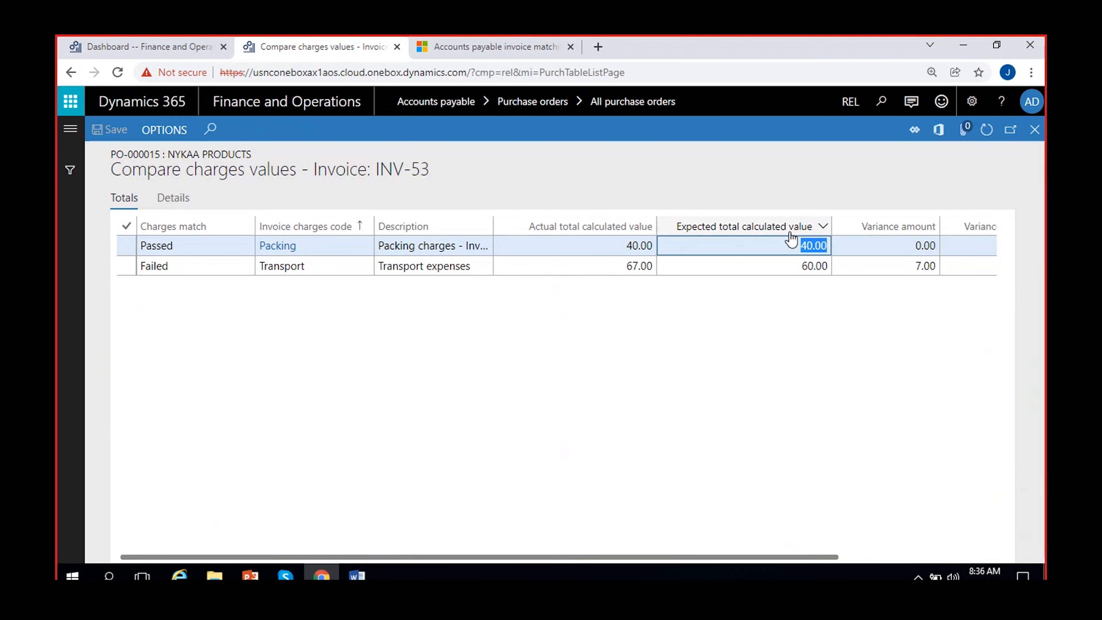
pyautogui.press('Tab')
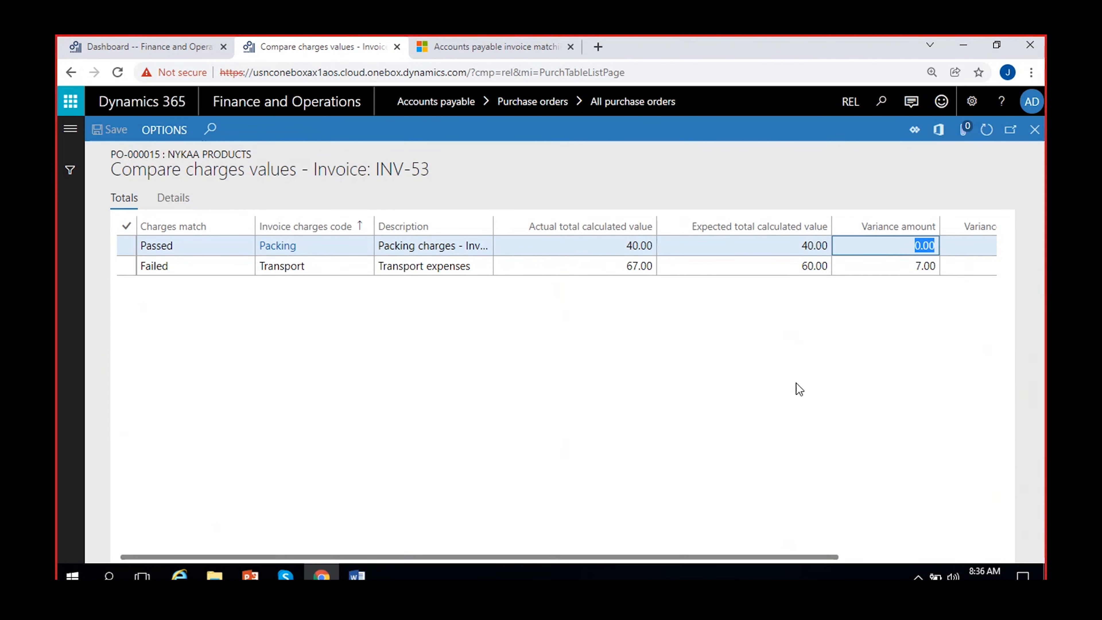
pyautogui.click(796, 383)
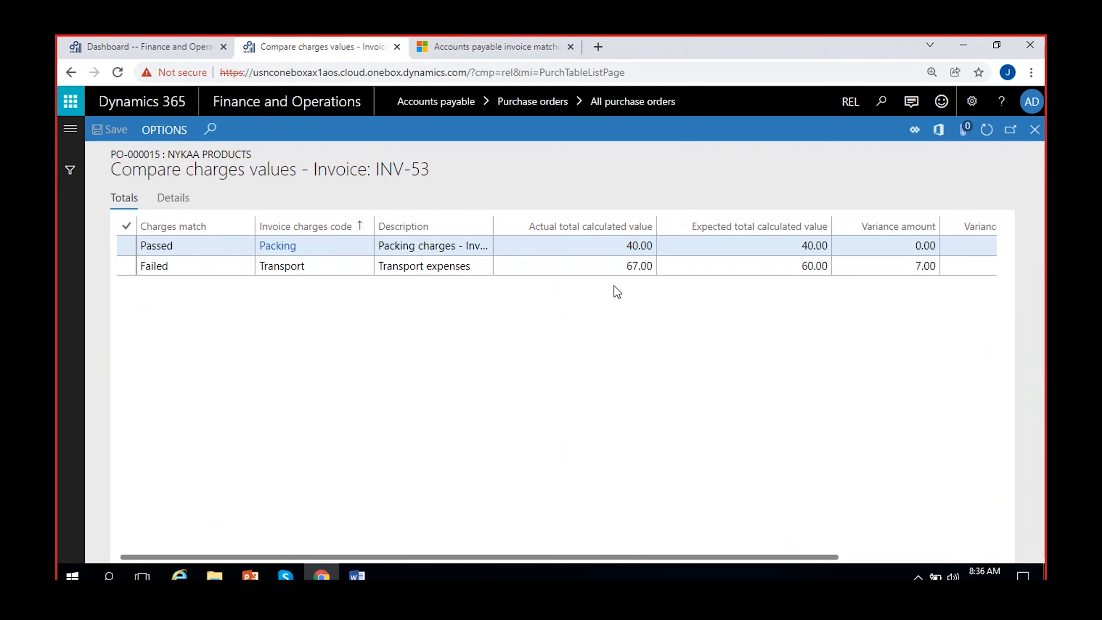
# Step: Examine the Transport charge's actual, expected, variance and tolerance values in the INV-53 charges comparison, and return to the vendor invoice
pyautogui.click(616, 269)
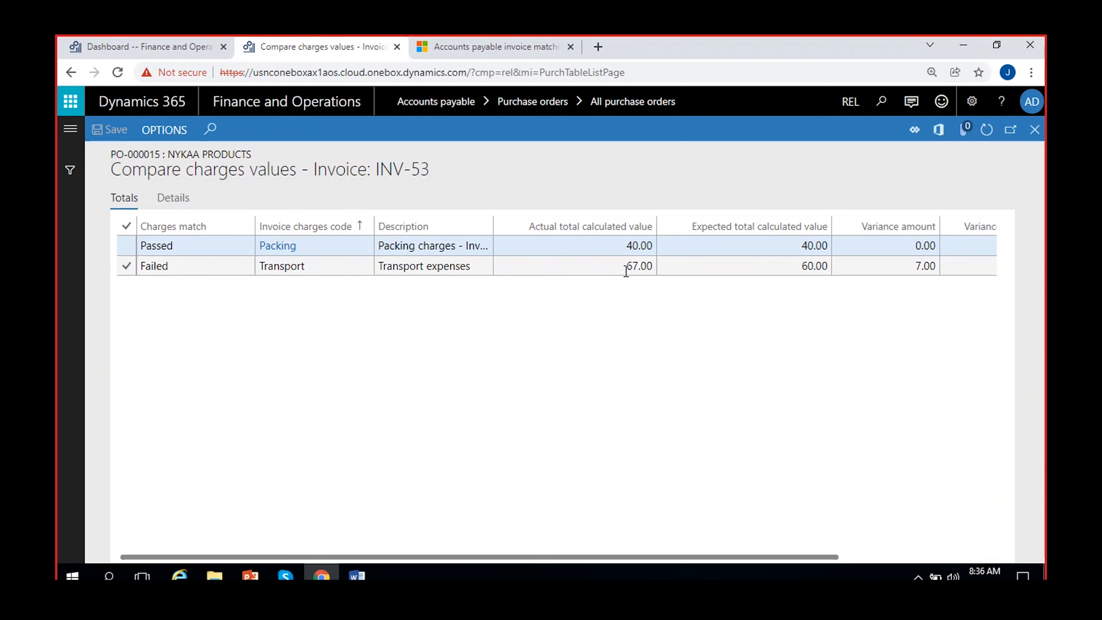
pyautogui.hscroll(3, 723, 559)
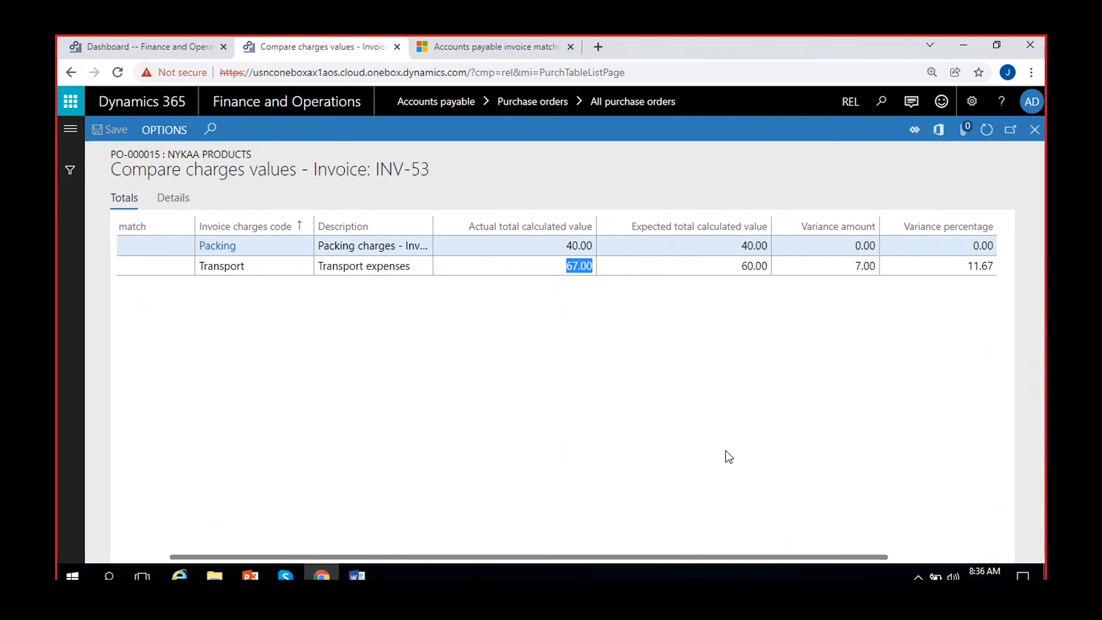
pyautogui.click(745, 267)
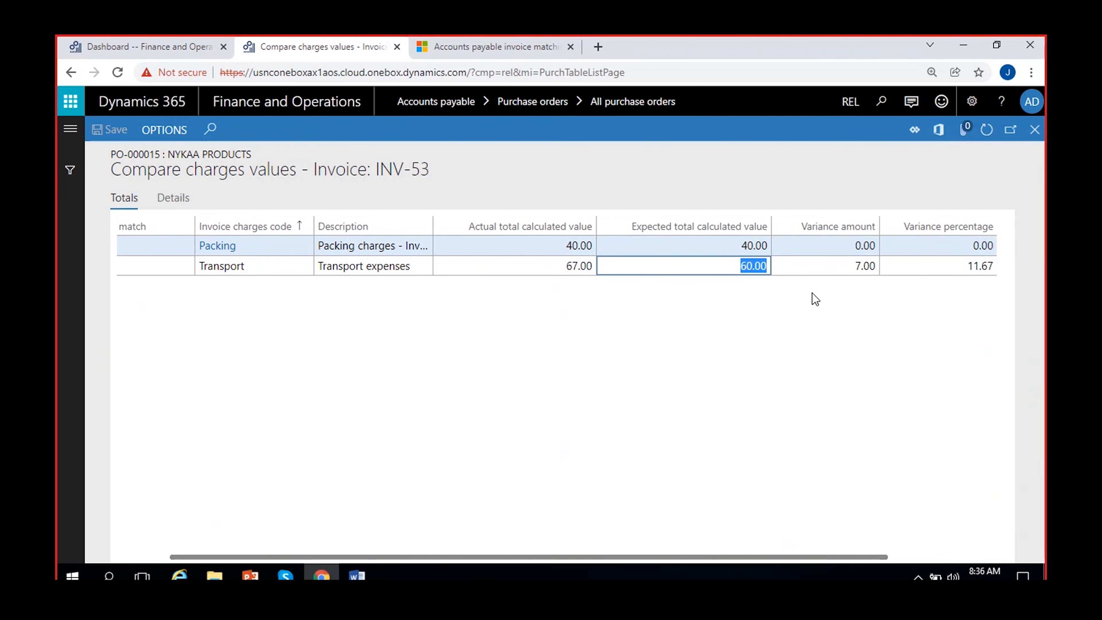
pyautogui.click(850, 266)
pyautogui.hscroll(3, 933, 531)
pyautogui.click(853, 264)
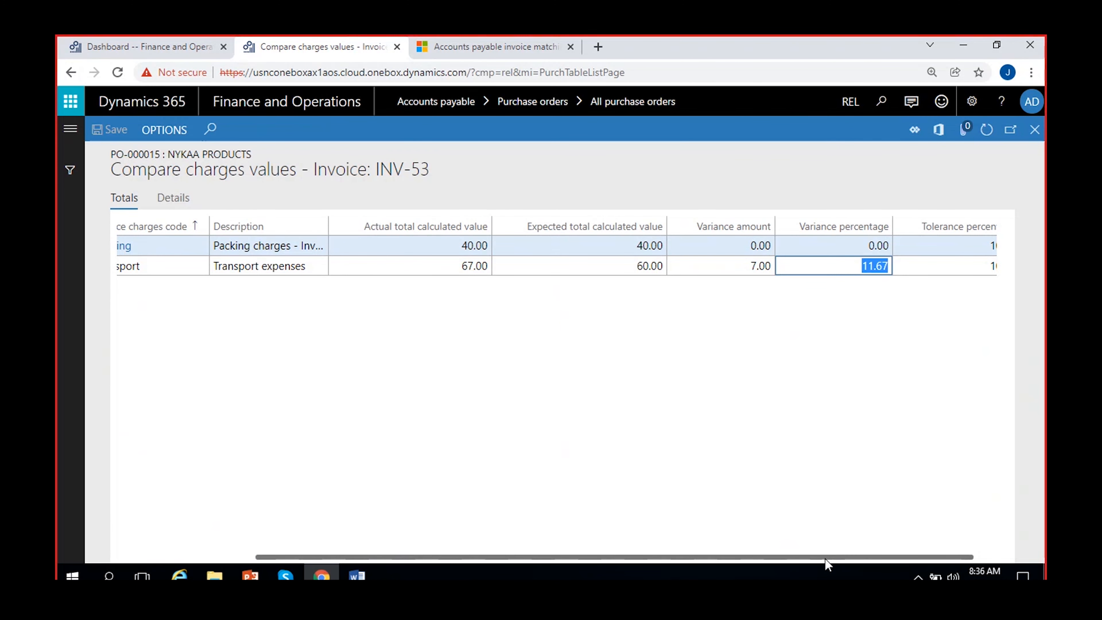
pyautogui.moveTo(824, 558); pyautogui.dragTo(928, 560)
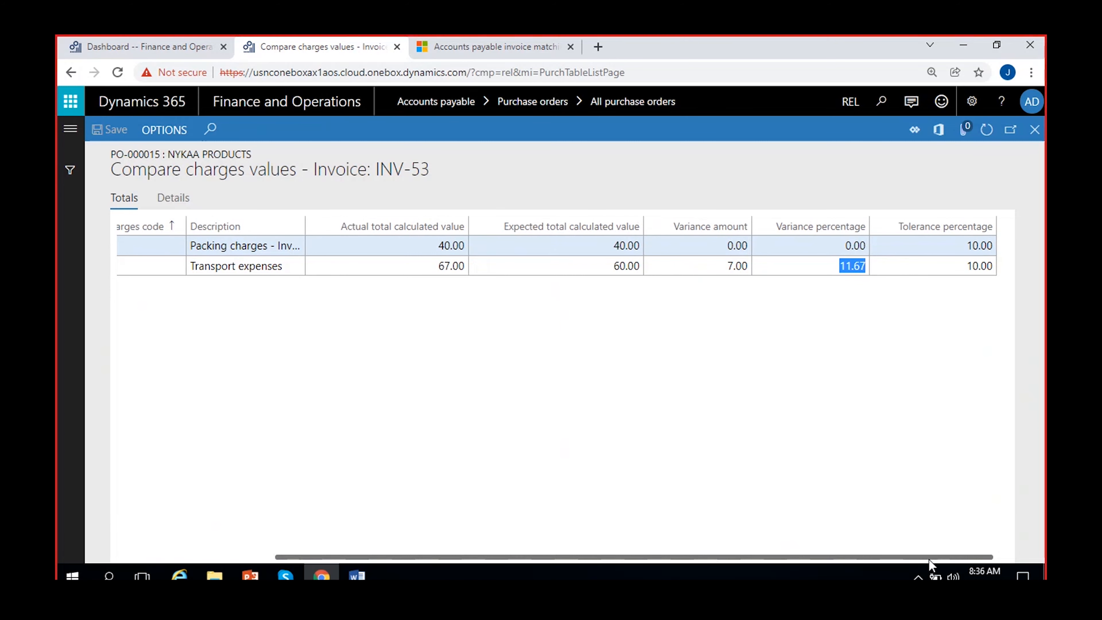
pyautogui.click(934, 269)
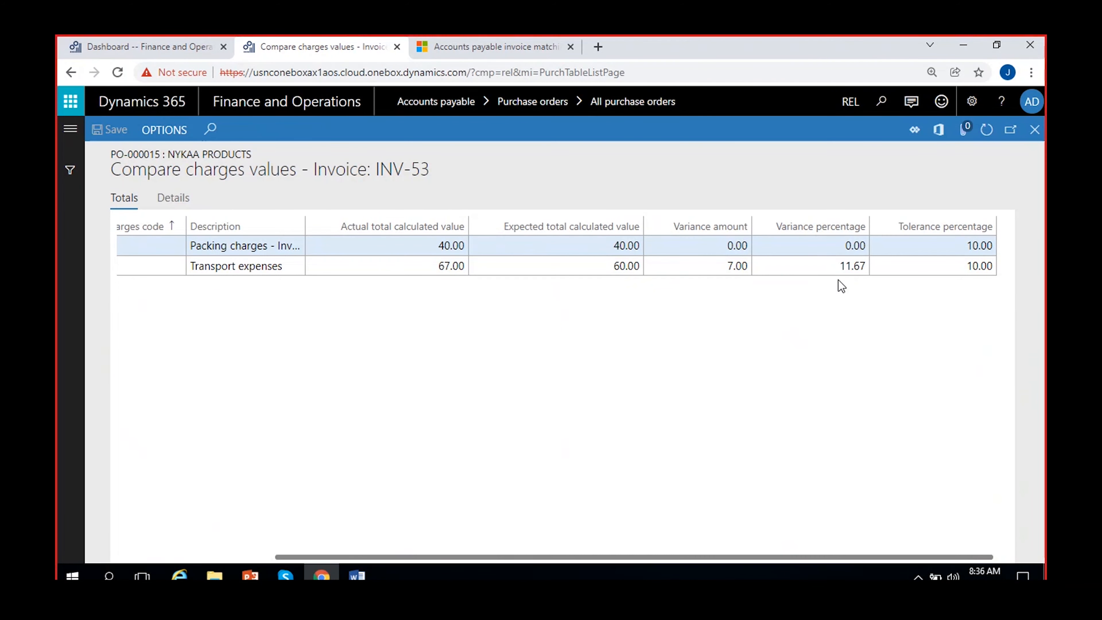
pyautogui.click(822, 269)
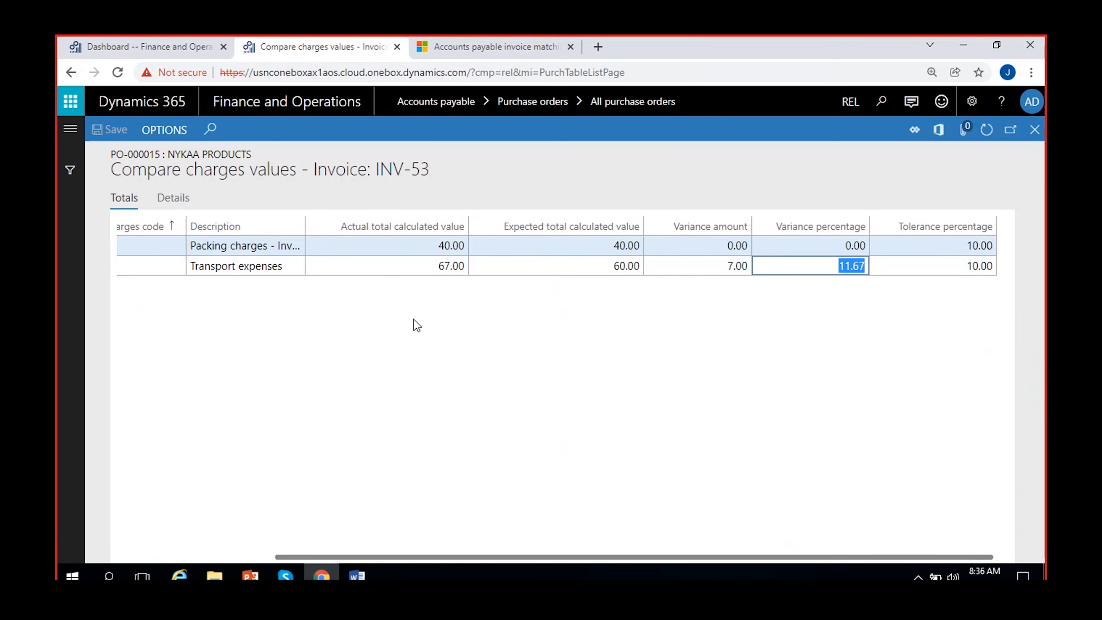
pyautogui.moveTo(548, 558); pyautogui.dragTo(399, 566)
pyautogui.click(195, 266)
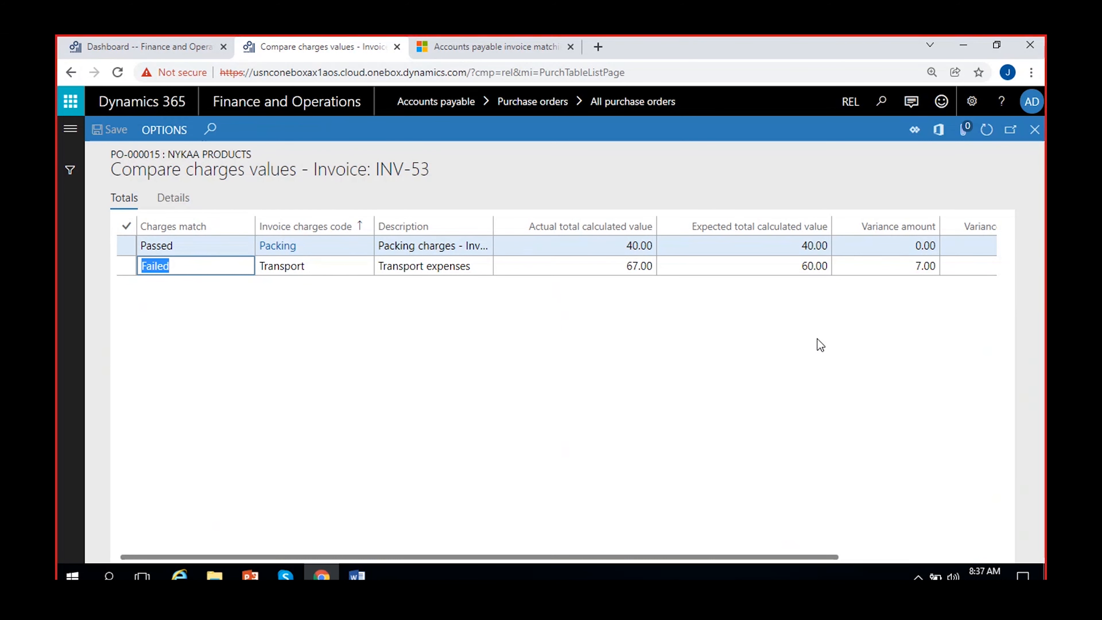
pyautogui.hscroll(3, 820, 345)
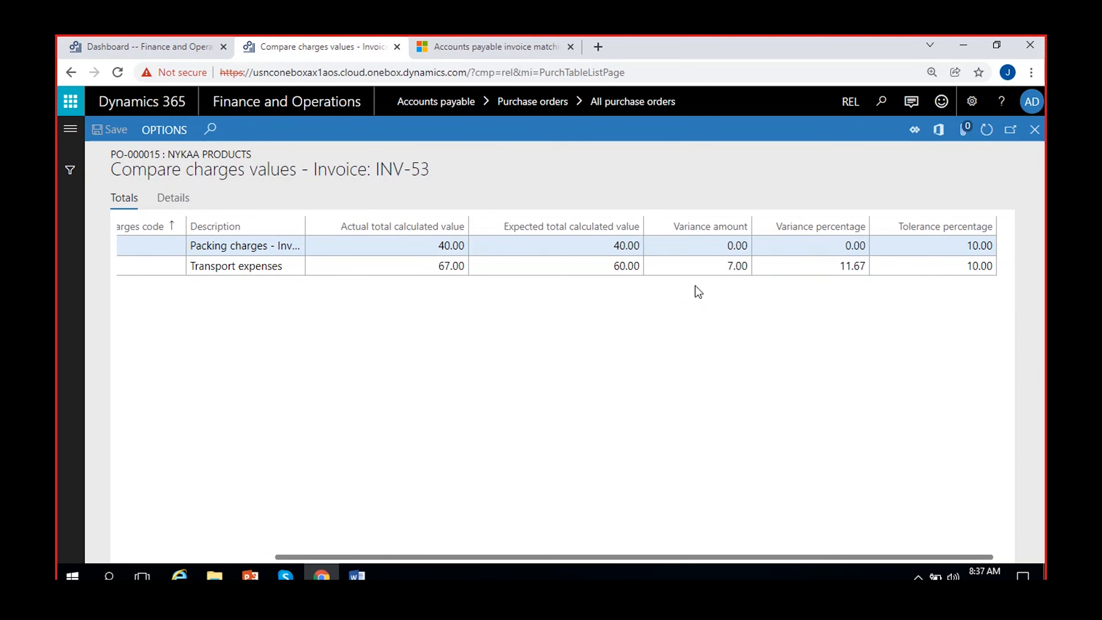
pyautogui.hscroll(-3, 325, 372)
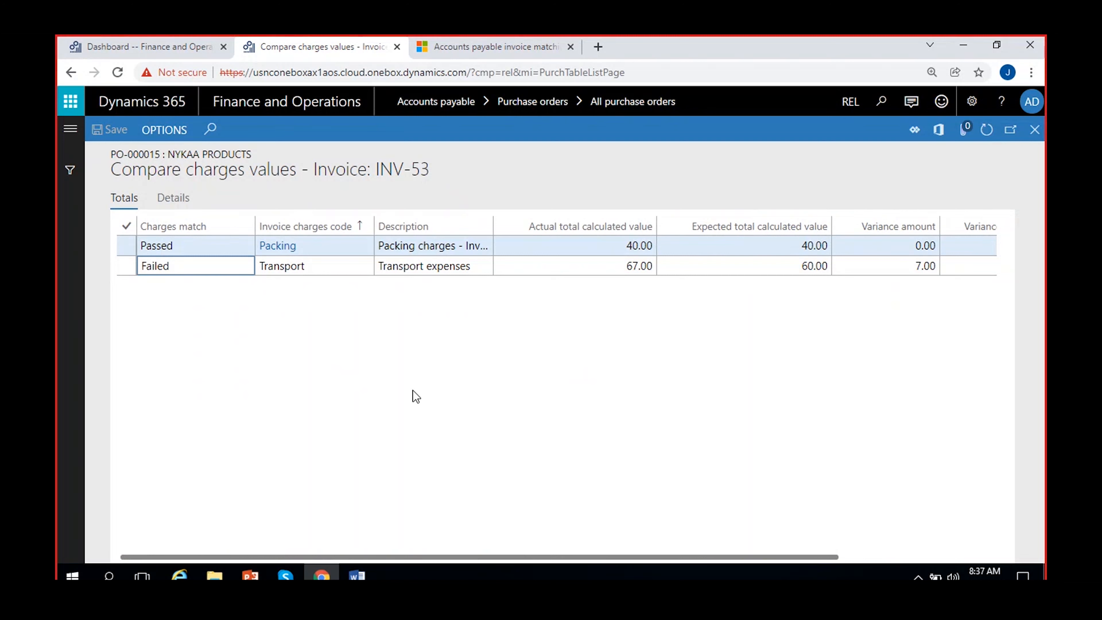
pyautogui.click(1034, 128)
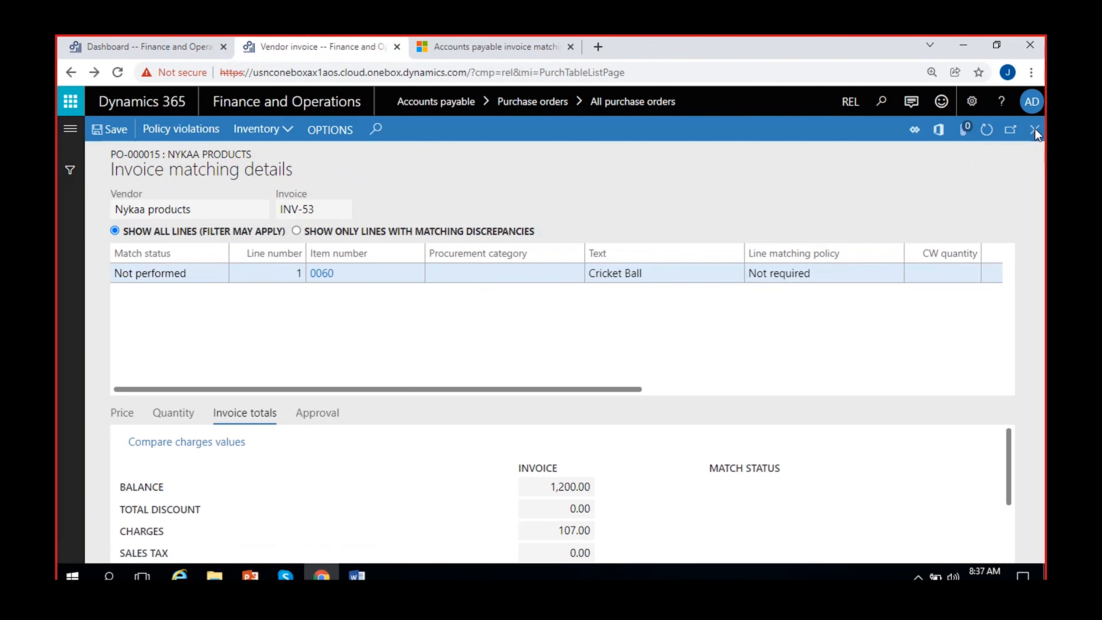
pyautogui.click(1034, 129)
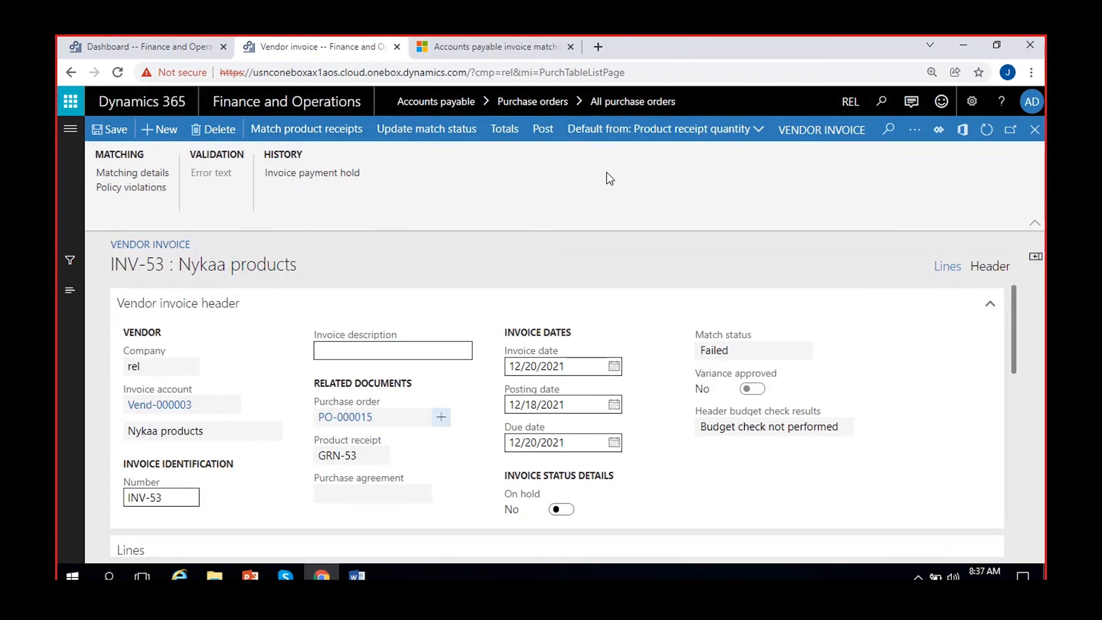
# Step: Set the Transport charge on vendor invoice INV-53 to 66.00 and save the charges
pyautogui.click(915, 131)
pyautogui.click(935, 217)
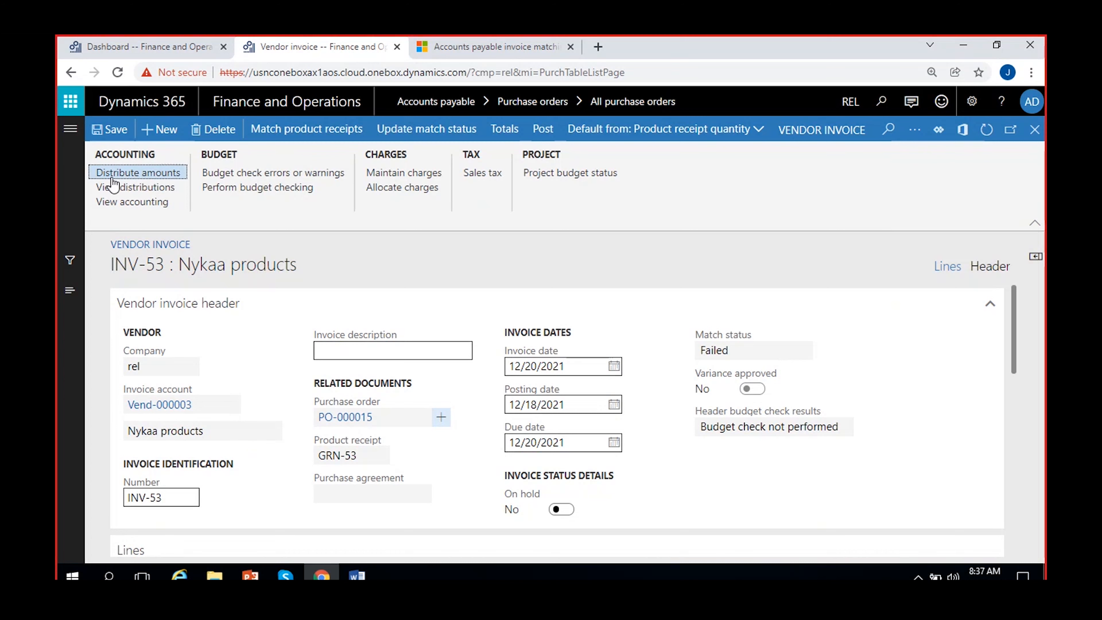
pyautogui.click(393, 173)
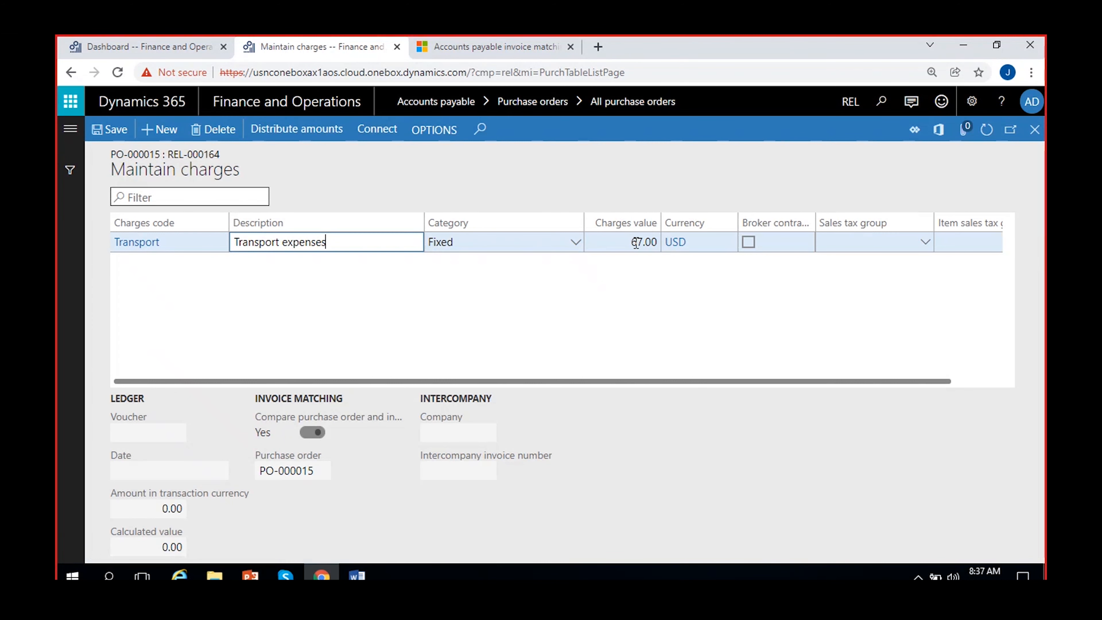
pyautogui.click(642, 242)
pyautogui.press('BackSpace')
pyautogui.write('6')
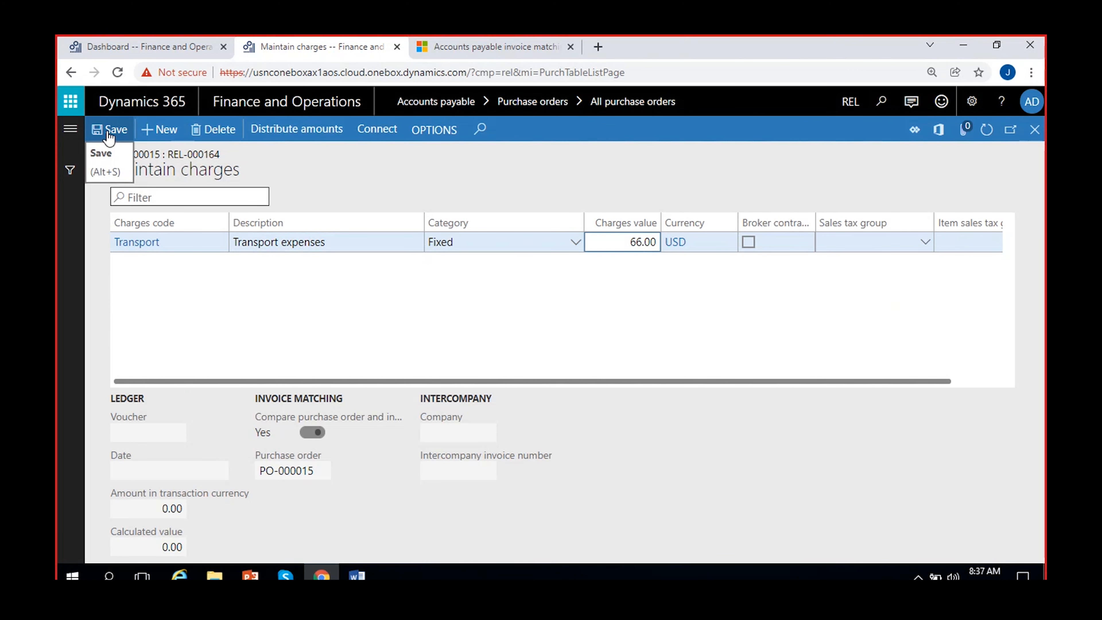
pyautogui.click(1035, 129)
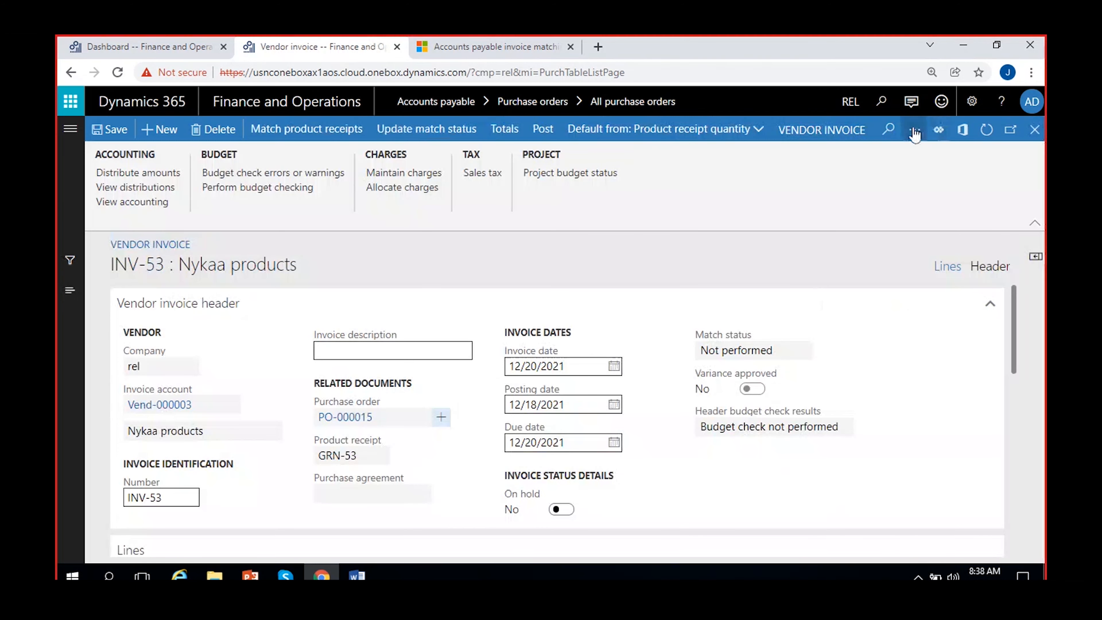
# Step: Update the match status of invoice INV-53 and open the charges values comparison from its matching details
pyautogui.click(419, 137)
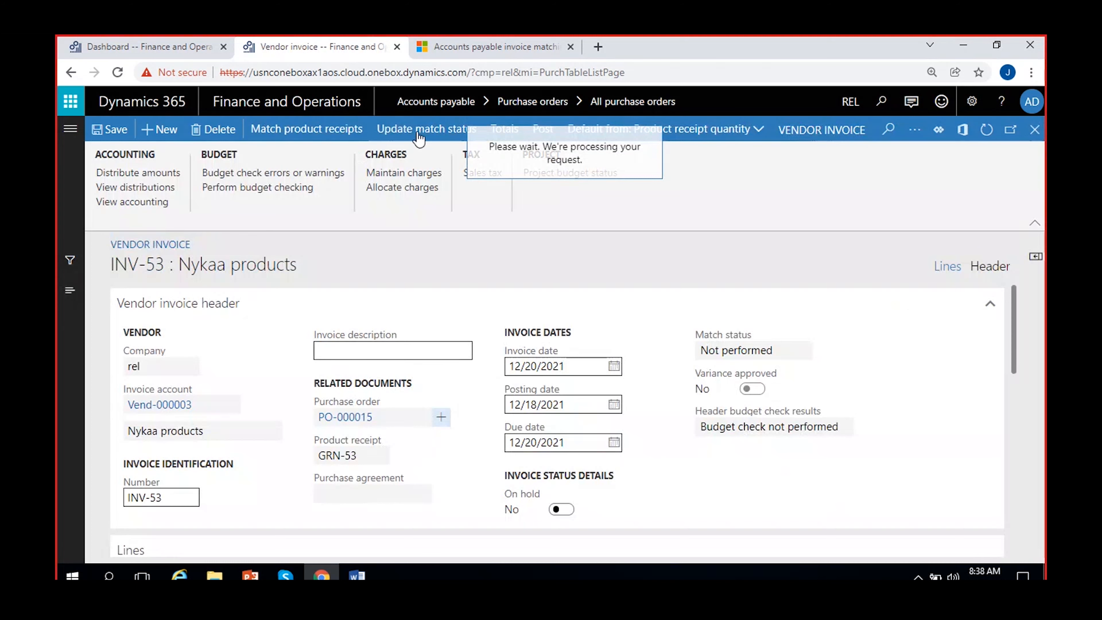
pyautogui.click(923, 138)
pyautogui.click(926, 195)
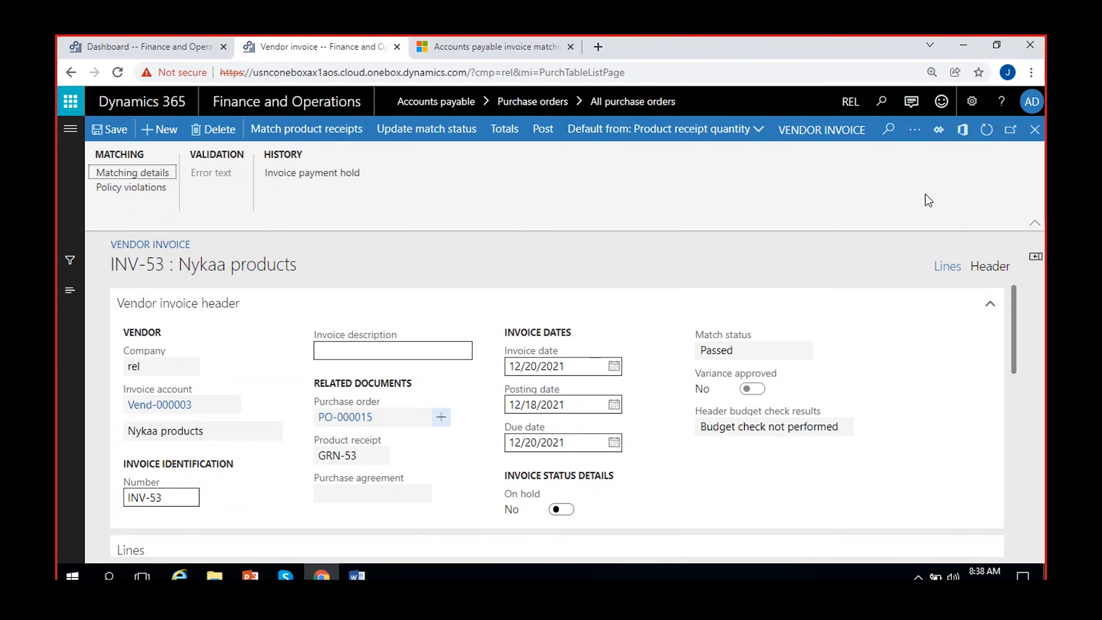
pyautogui.click(145, 171)
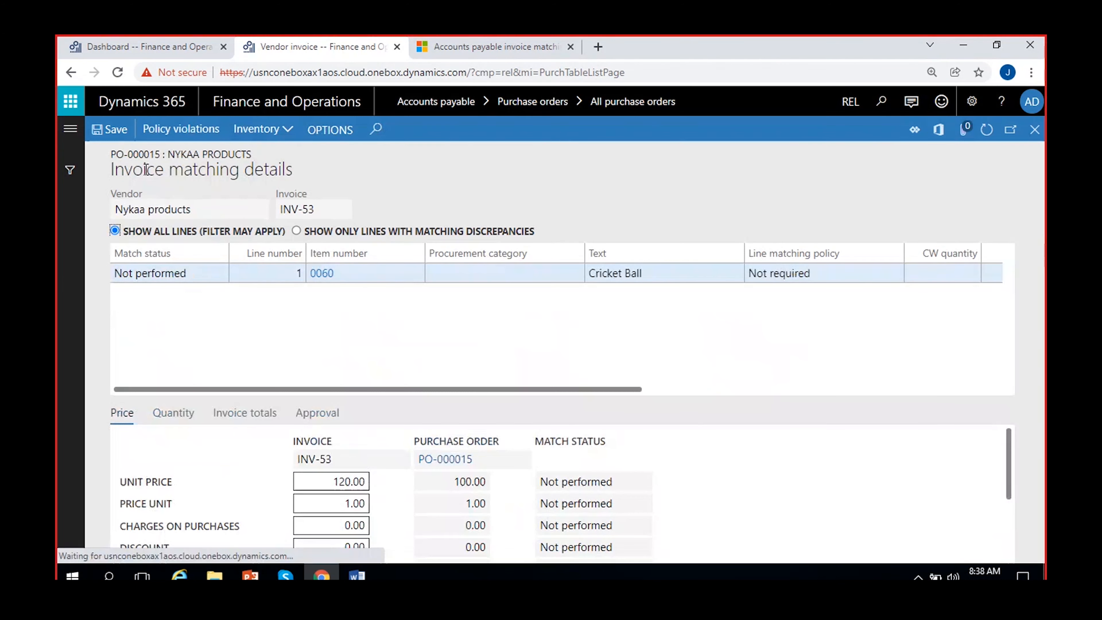
pyautogui.click(262, 416)
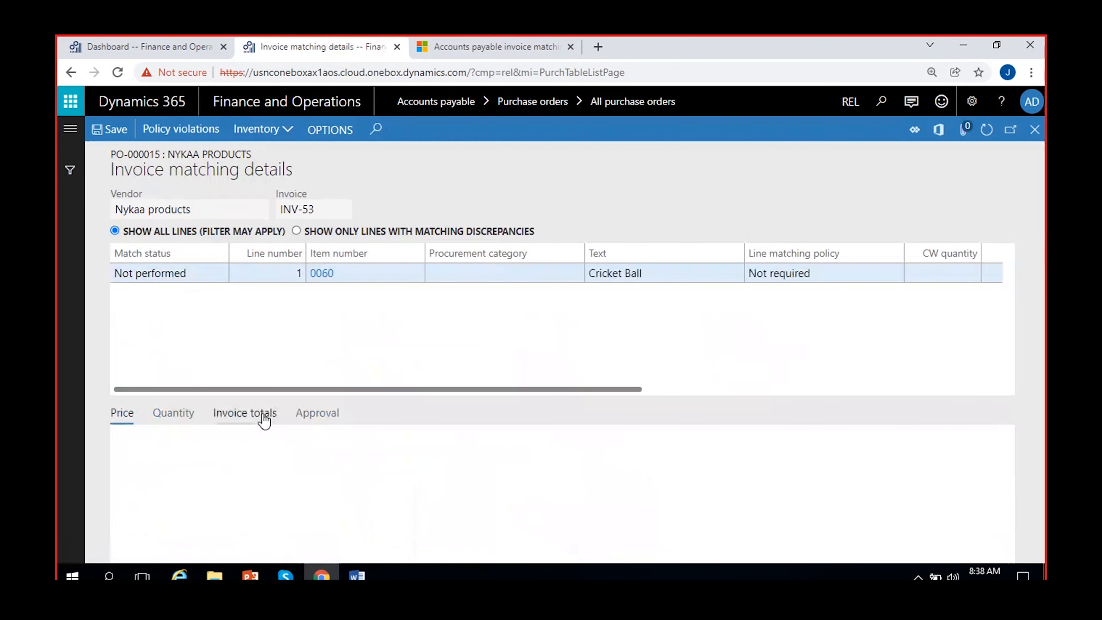
pyautogui.click(191, 447)
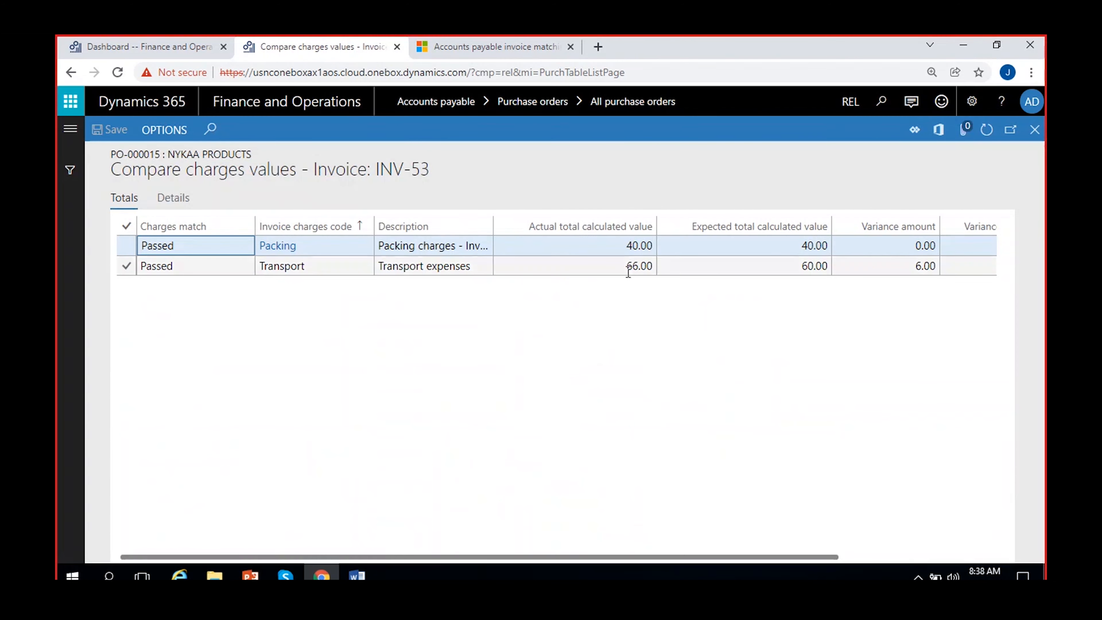
# Step: Compare the Transport charge's variance amount and percentage with its tolerance percentage, and close the charges comparison
pyautogui.click(806, 246)
pyautogui.click(501, 266)
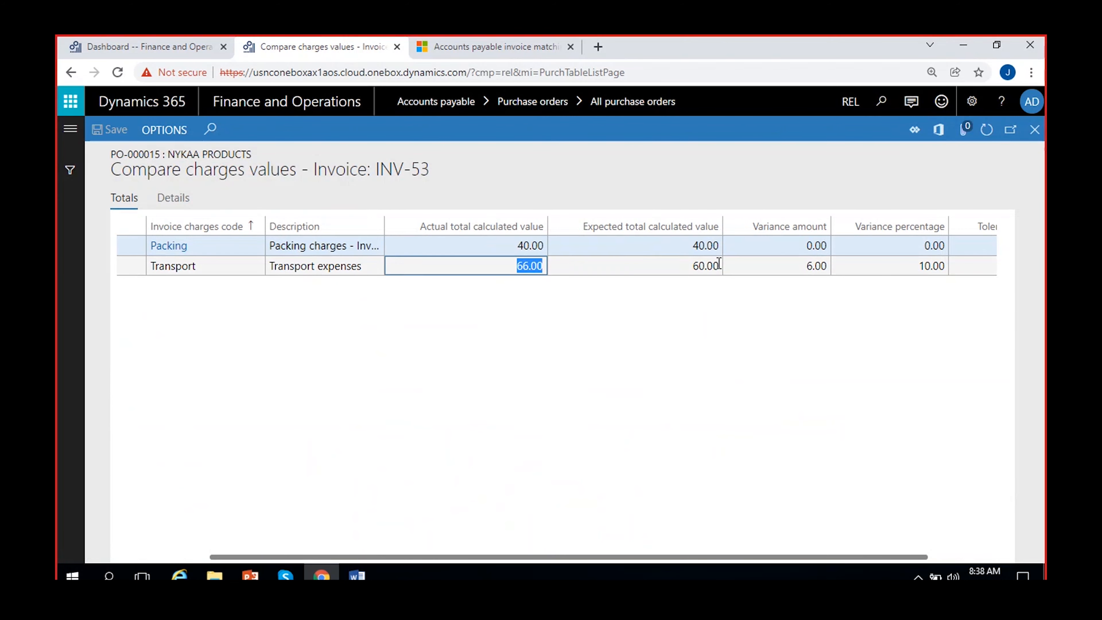
pyautogui.click(711, 267)
pyautogui.click(806, 266)
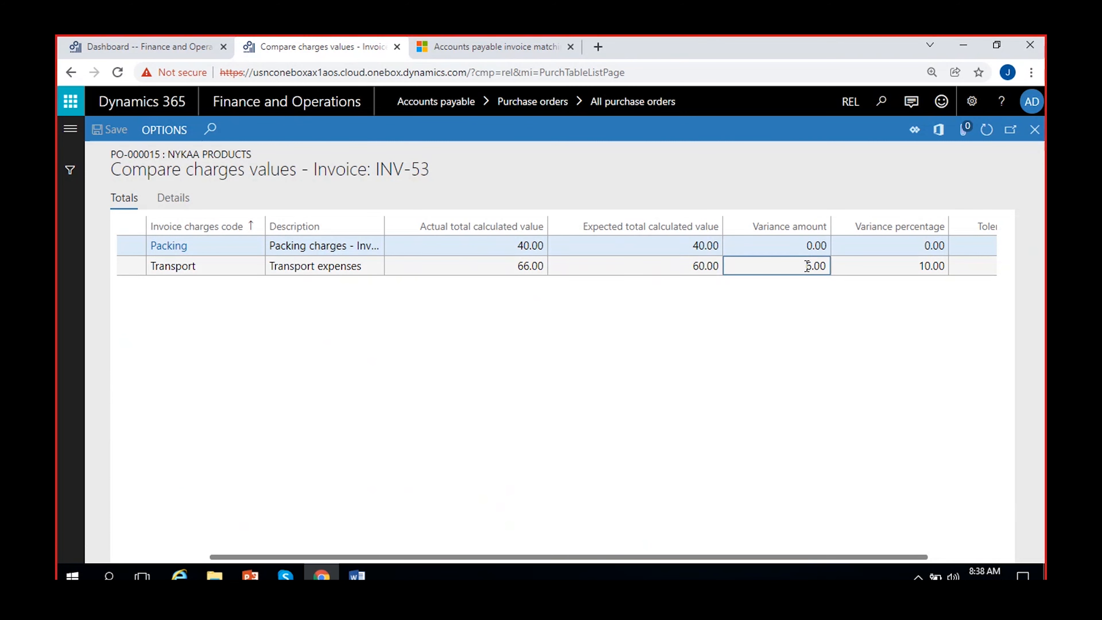
pyautogui.click(843, 267)
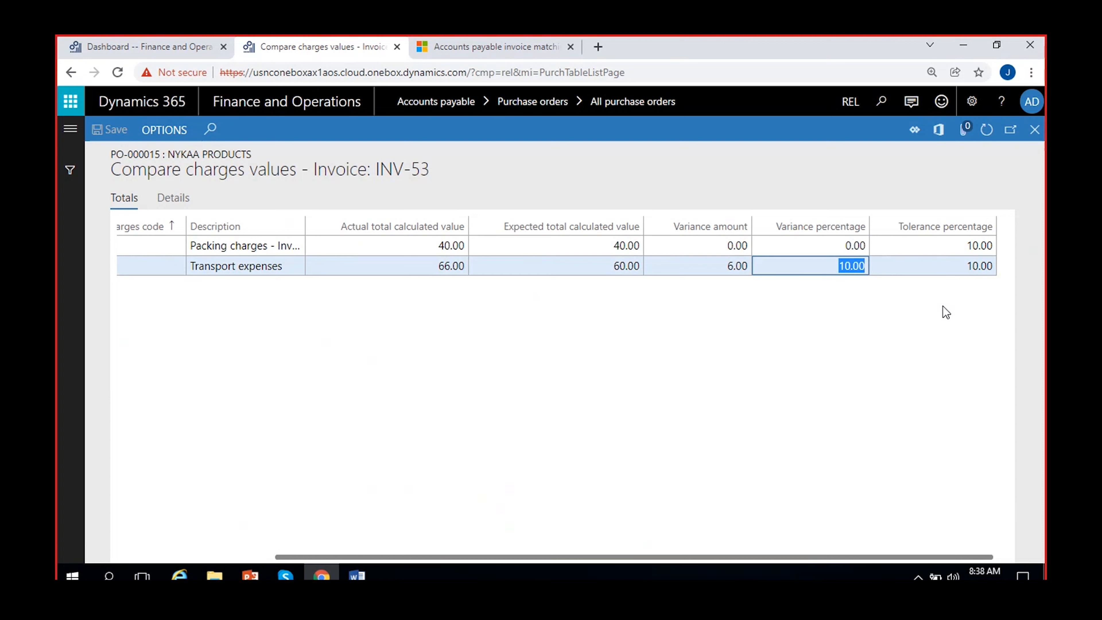
pyautogui.click(957, 266)
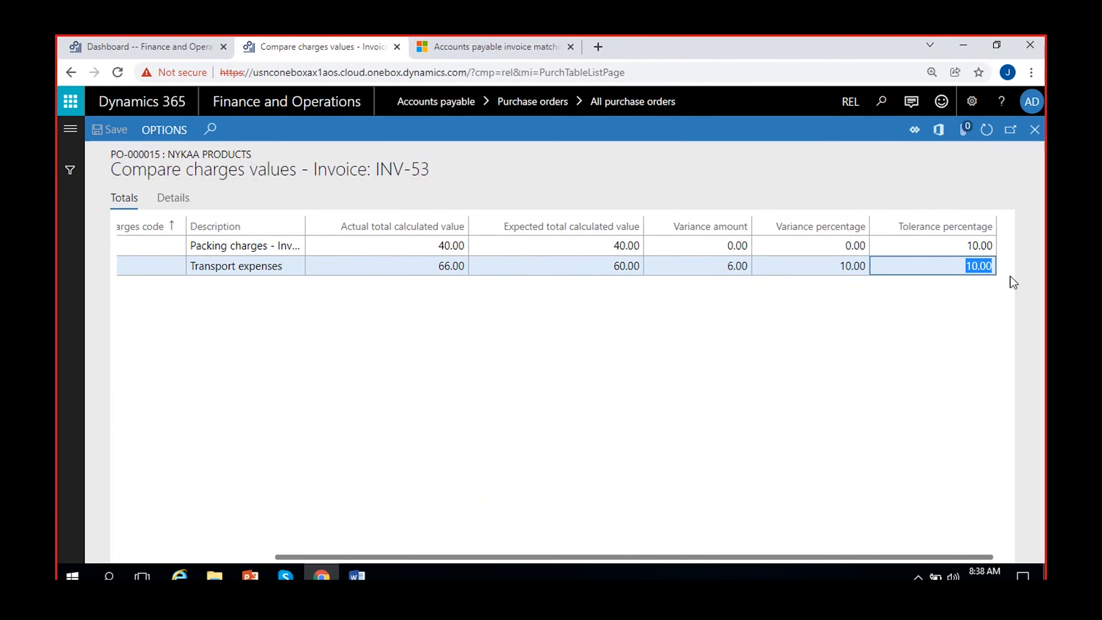
pyautogui.click(823, 268)
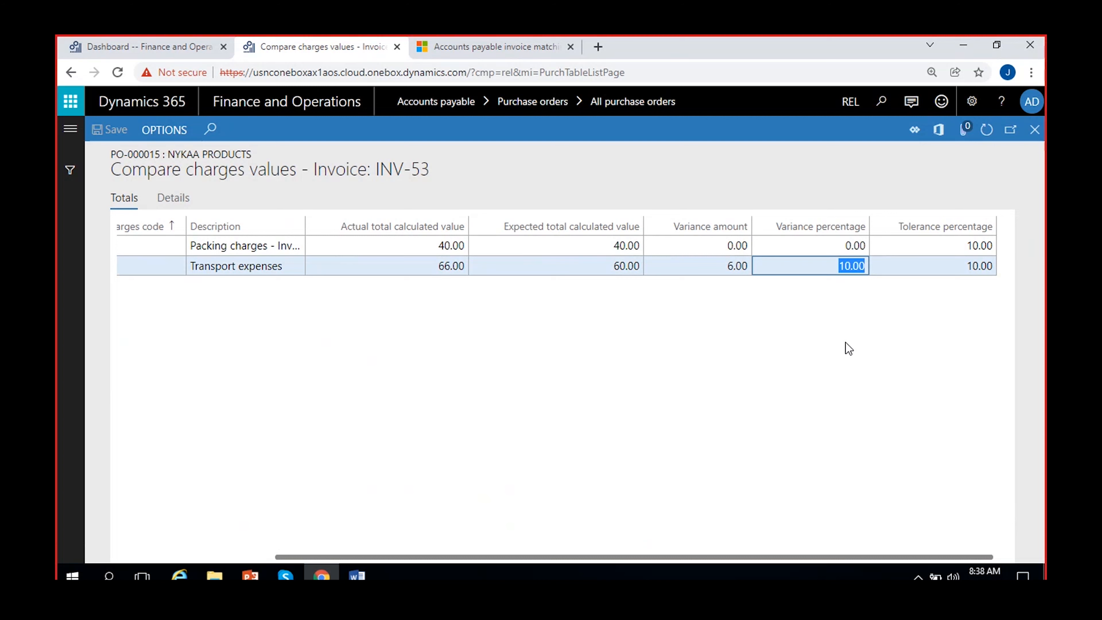
pyautogui.click(638, 378)
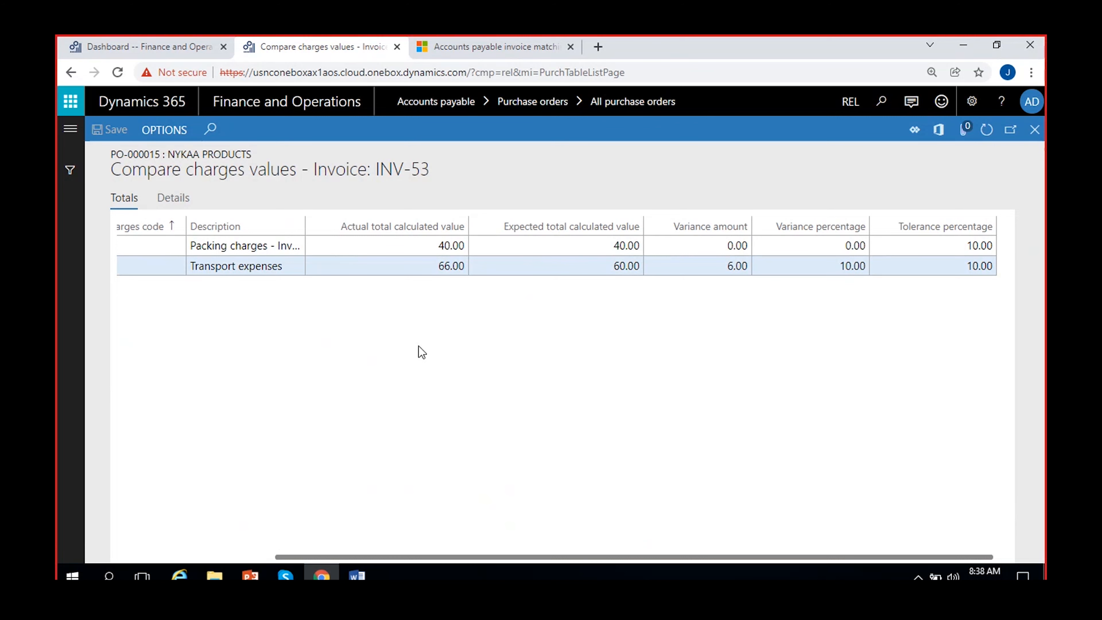
pyautogui.hscroll(-4, 264, 366)
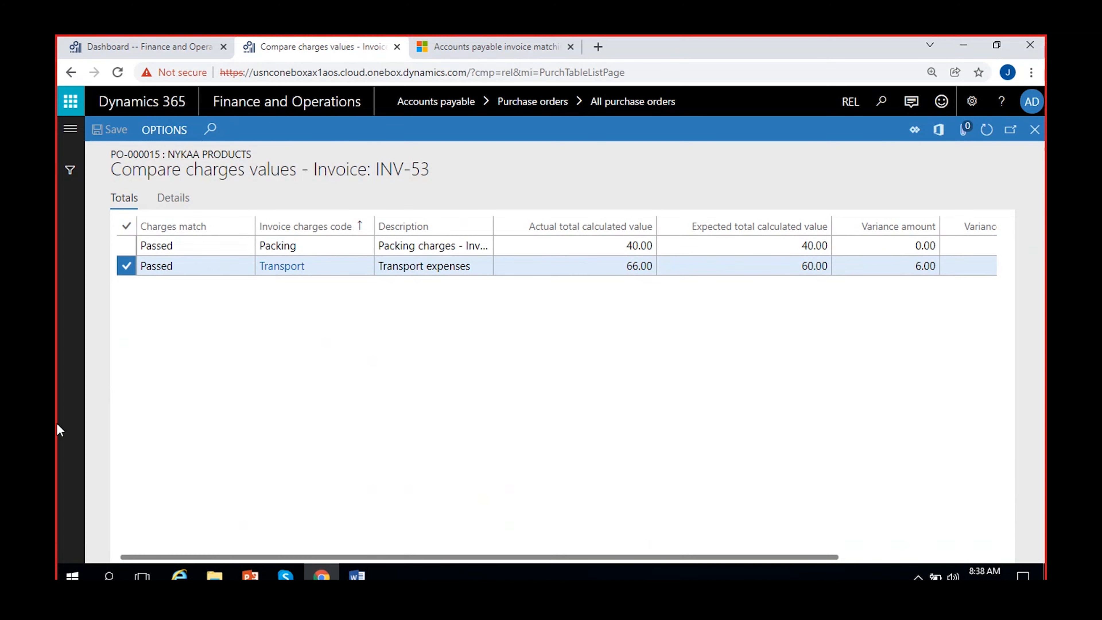
pyautogui.click(1034, 130)
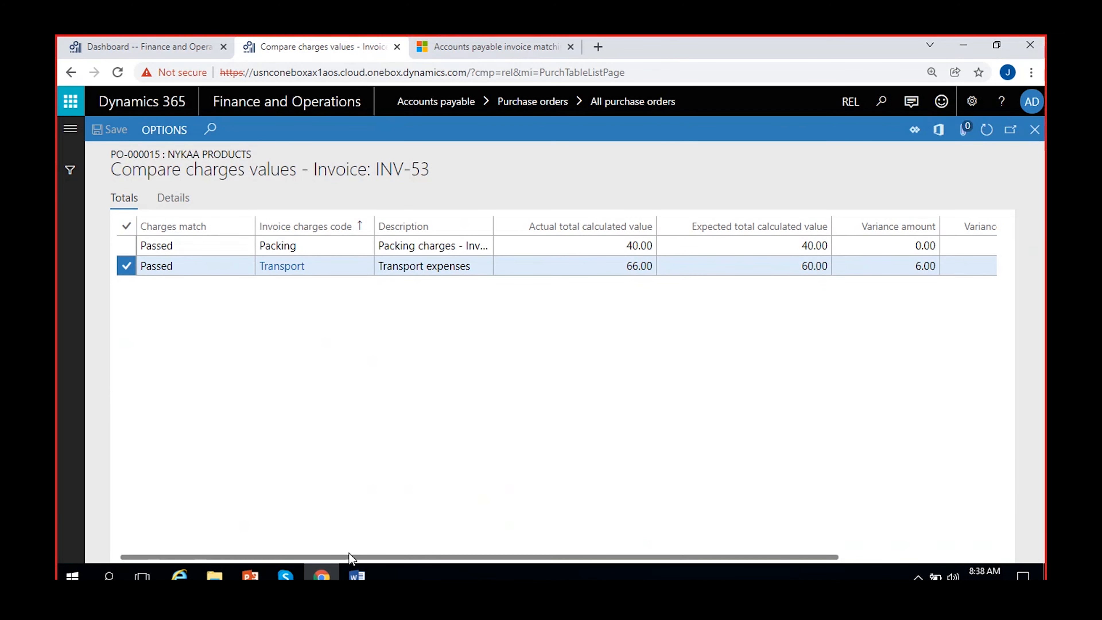
# Step: Switch to the Dynamics new document in Word and place the cursor at the end of the "Charges matching" item
pyautogui.click(357, 575)
pyautogui.click(527, 296)
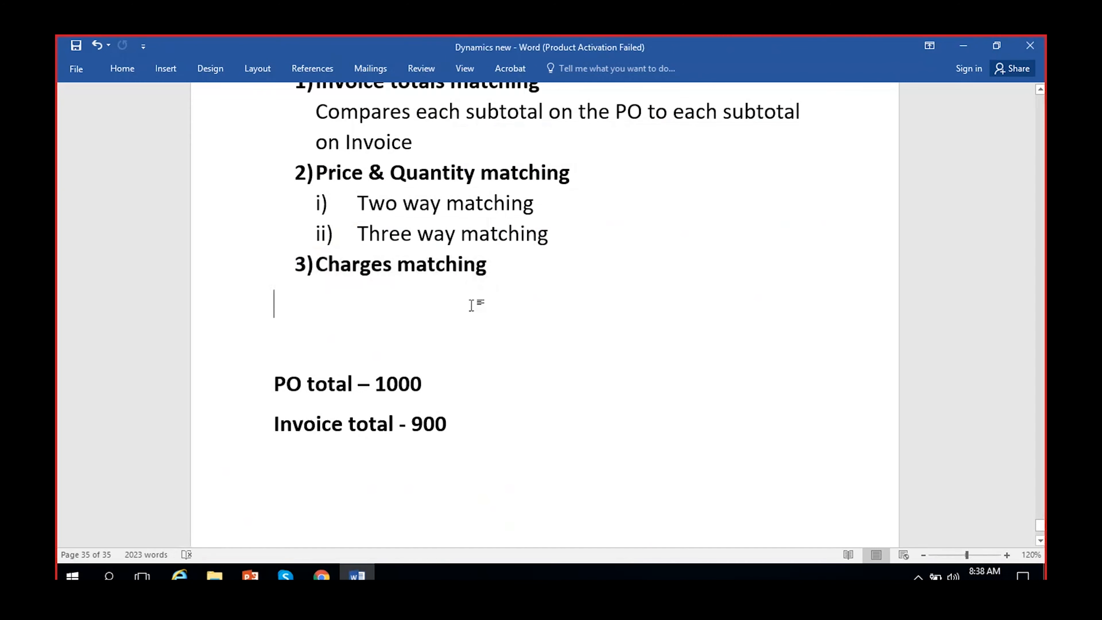
pyautogui.click(526, 271)
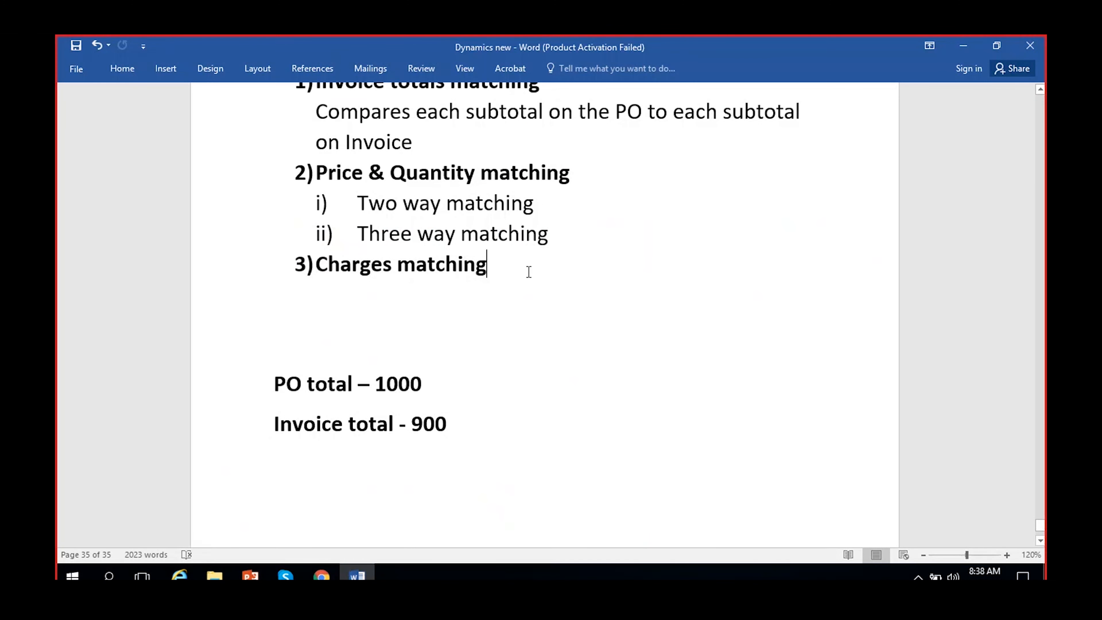
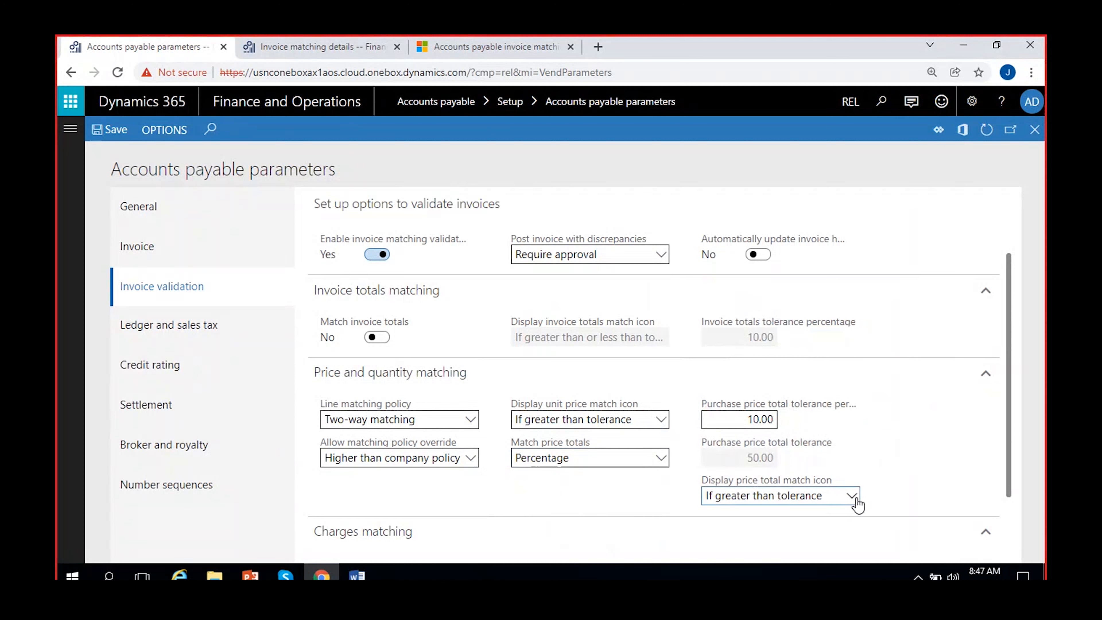
# Step: Set the price total match icon to display if greater than or less than tolerance, save the parameters, and return to the invoice matching details
pyautogui.click(768, 535)
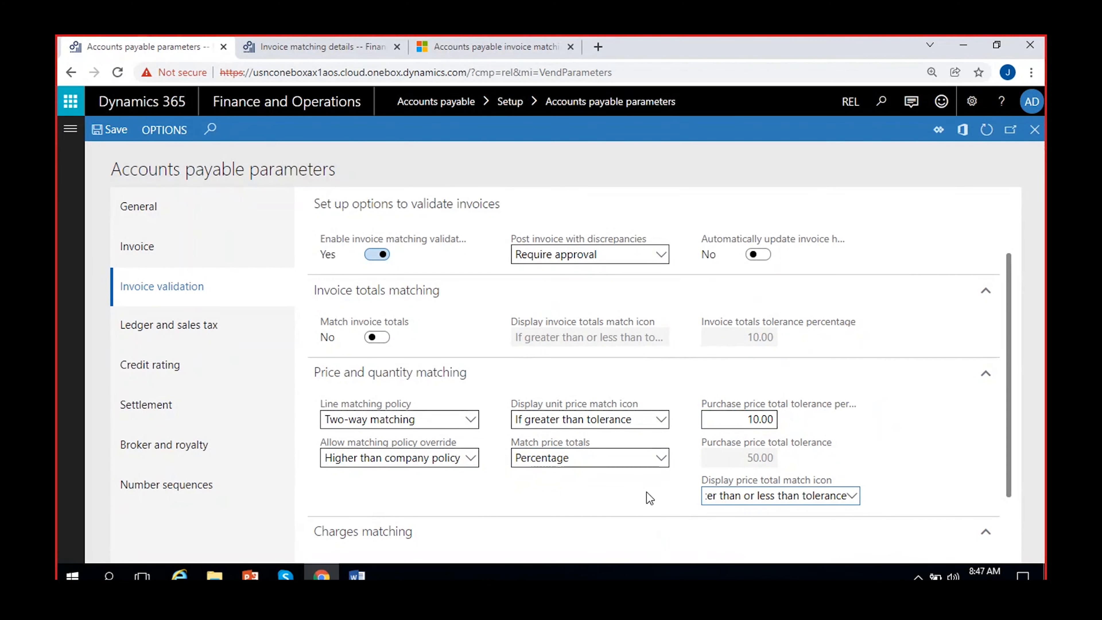
pyautogui.click(106, 128)
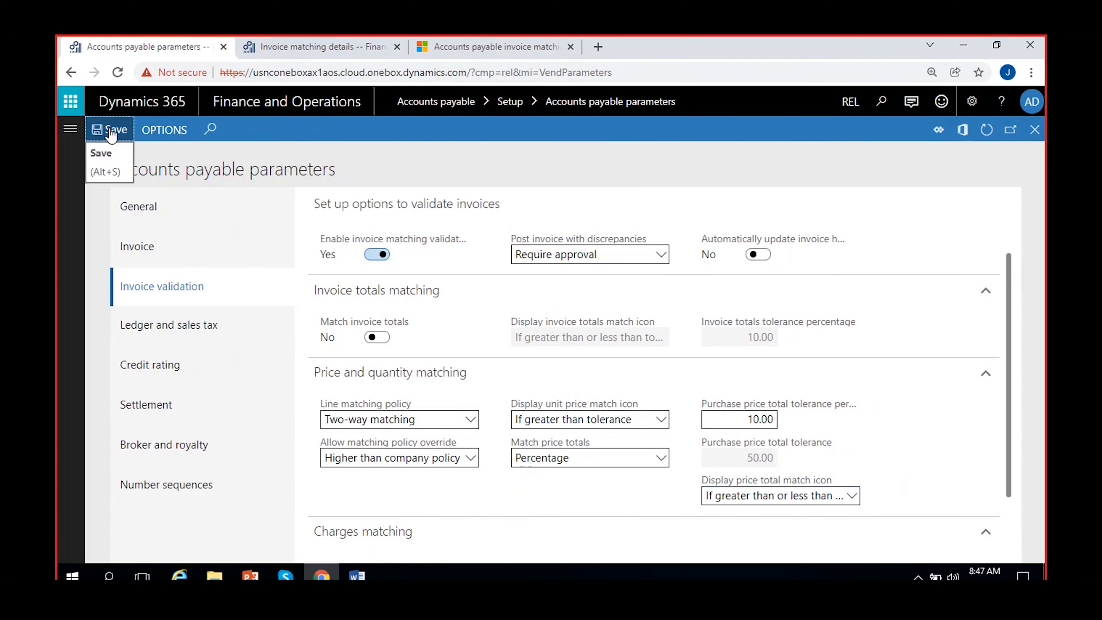
pyautogui.click(310, 47)
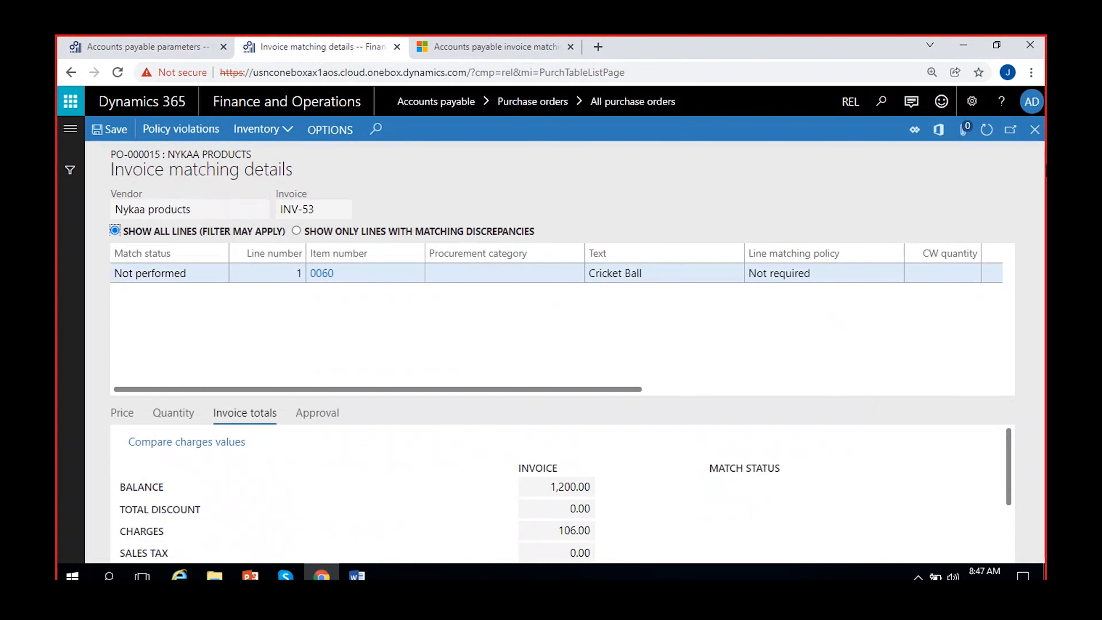
# Step: Close invoice INV-53 and its matching details, and create a purchase order for vendor Nykaa products with warehouse 11
pyautogui.click(1035, 136)
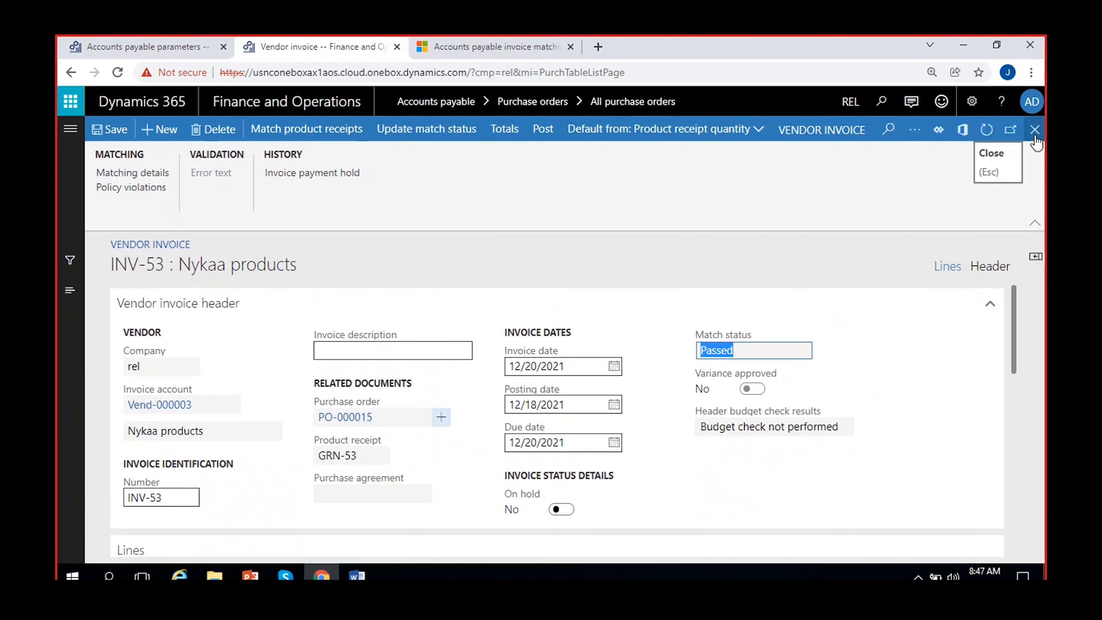
pyautogui.click(1034, 134)
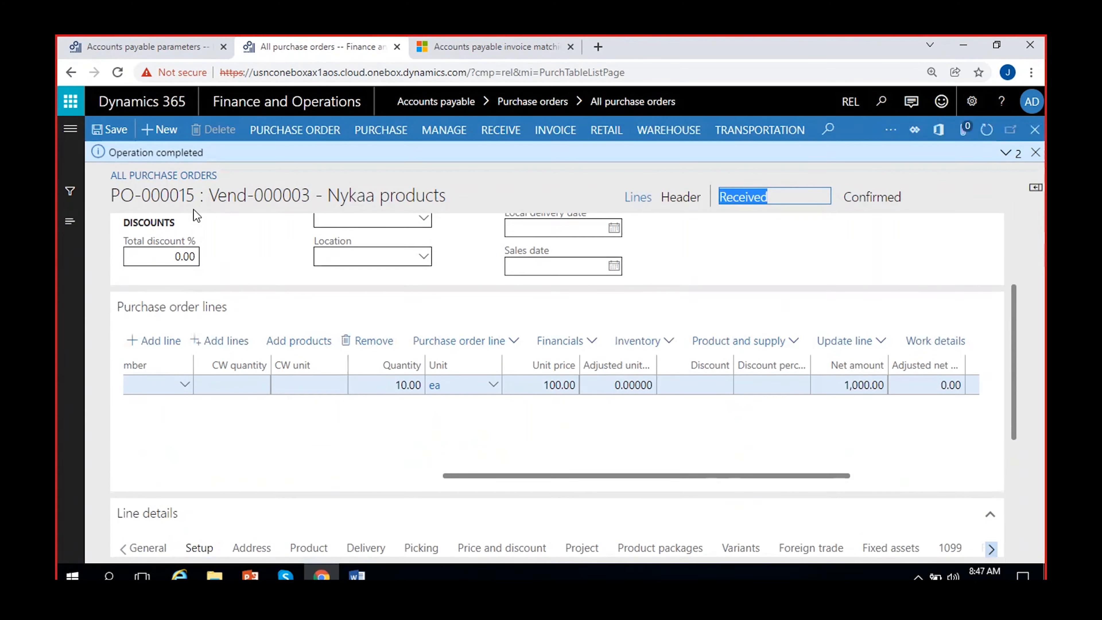
pyautogui.click(158, 132)
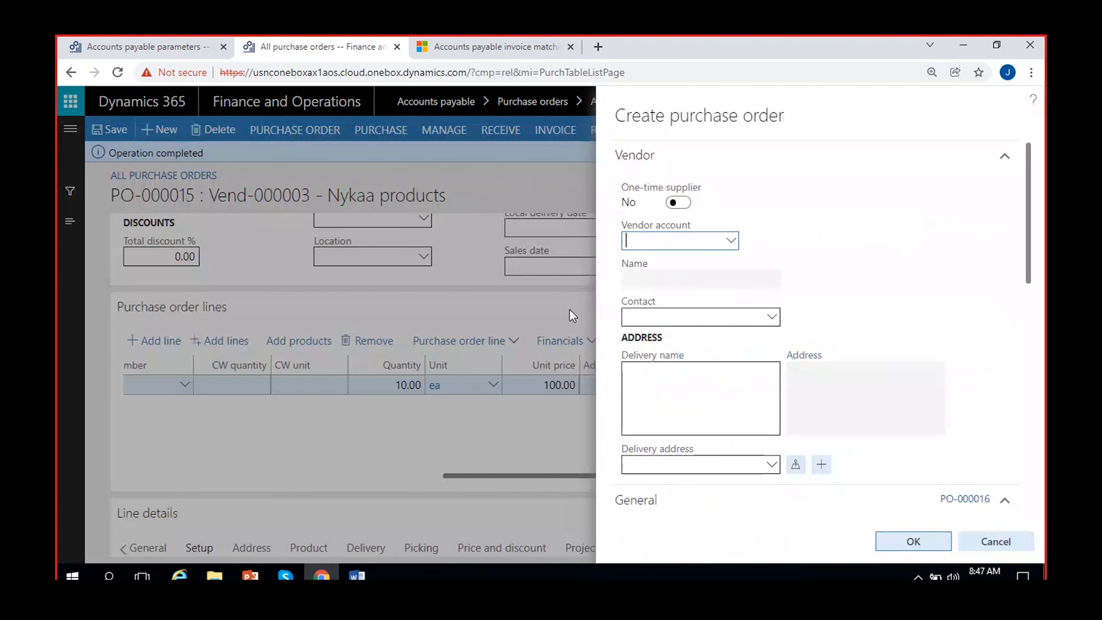
pyautogui.click(731, 243)
pyautogui.click(199, 326)
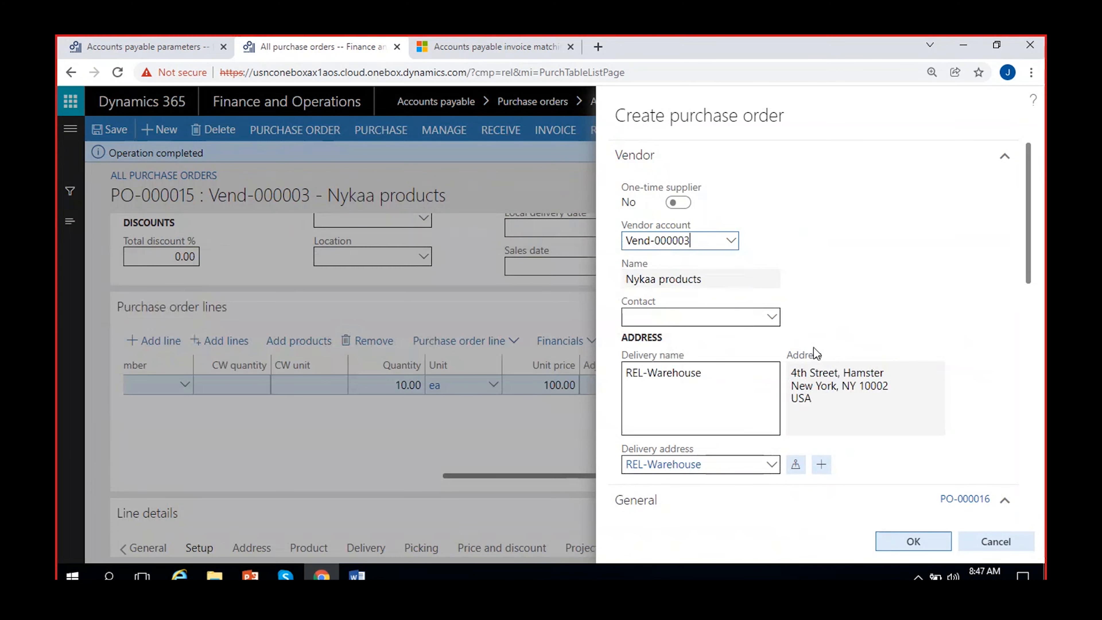
pyautogui.scroll(-5, 854, 286)
pyautogui.click(852, 309)
pyautogui.write('11')
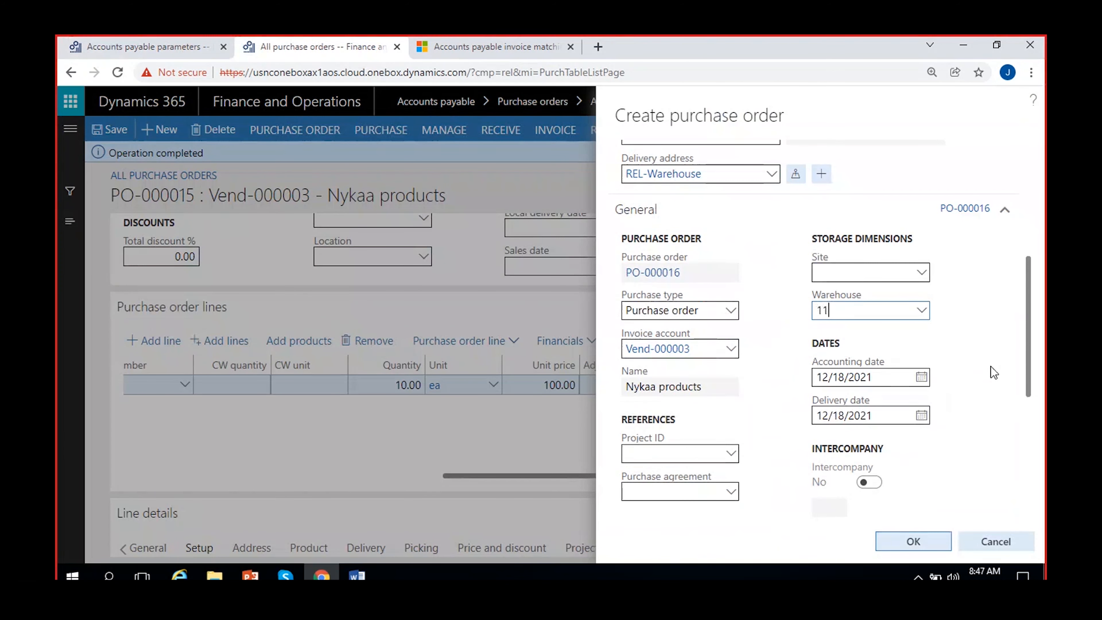
pyautogui.scroll(-5, 994, 372)
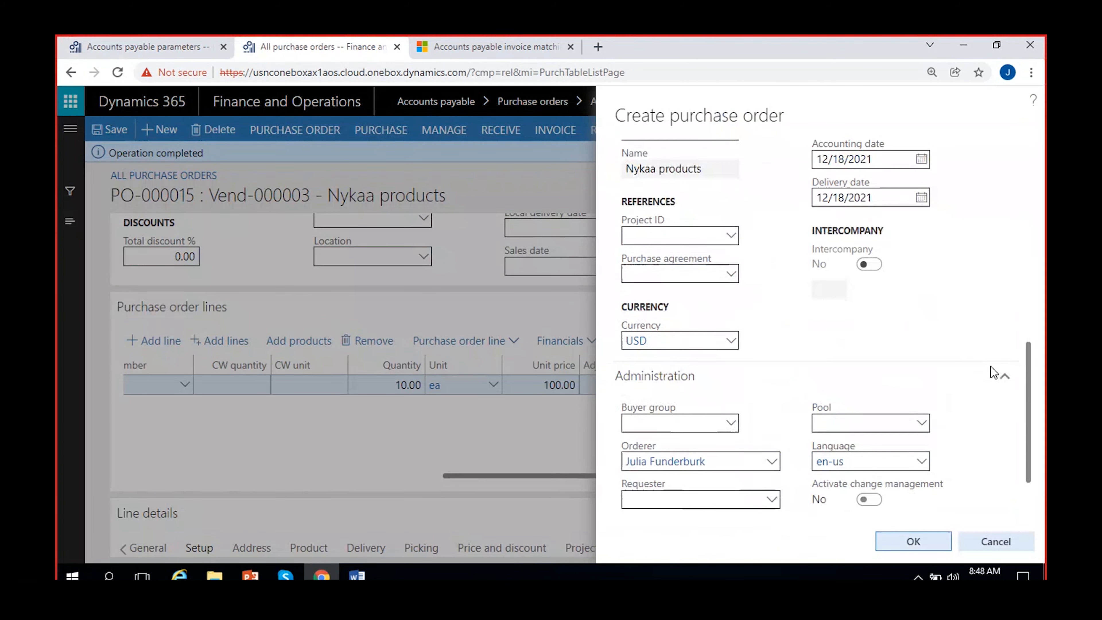
pyautogui.click(915, 535)
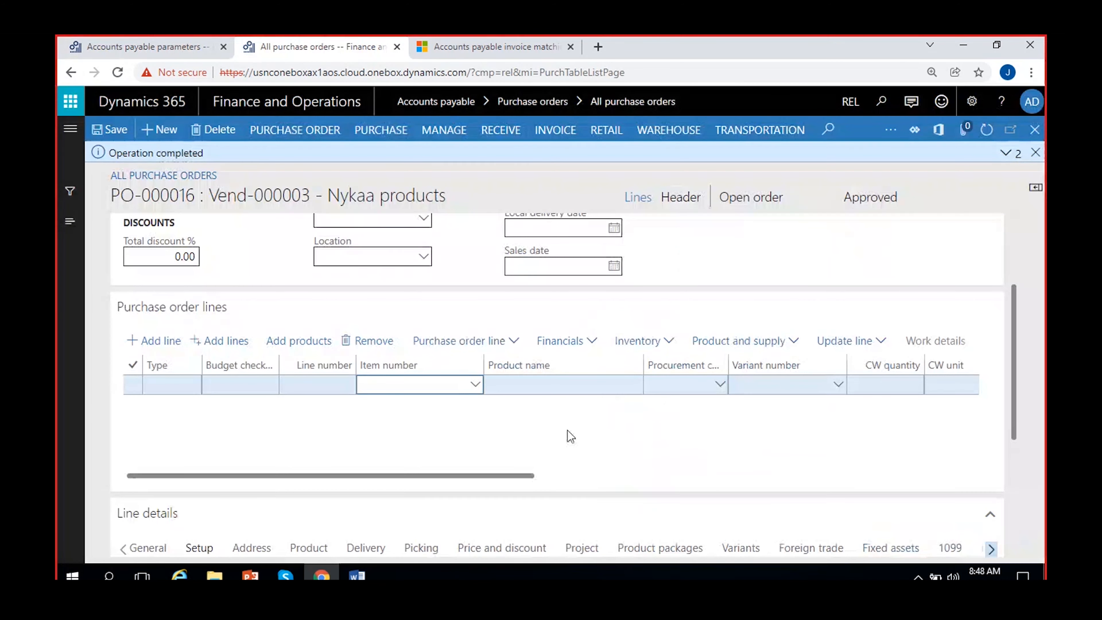
# Step: Save the accounts payable parameters, recheck the invoice validation settings, and return to the item list of the new purchase order line
pyautogui.click(143, 41)
pyautogui.click(106, 132)
pyautogui.click(362, 47)
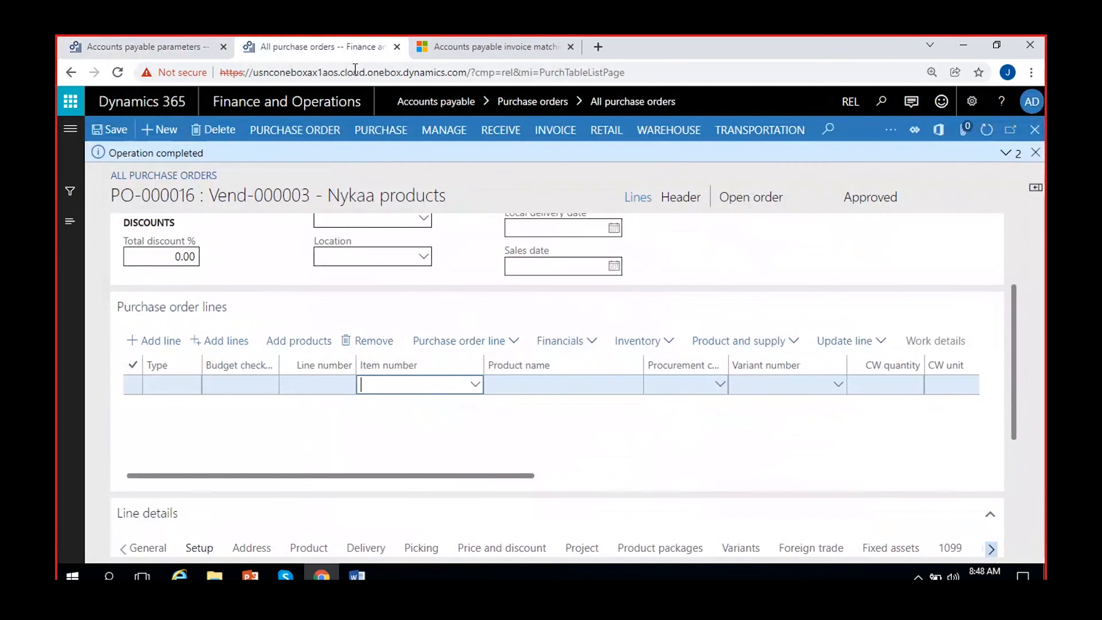
pyautogui.click(475, 386)
pyautogui.click(75, 40)
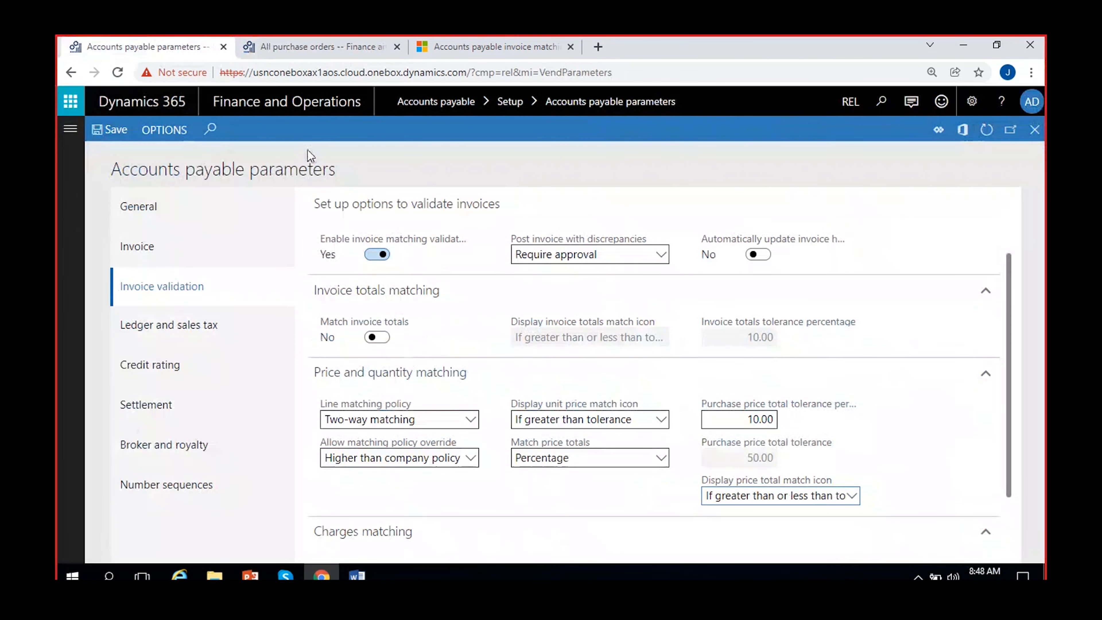
pyautogui.click(305, 50)
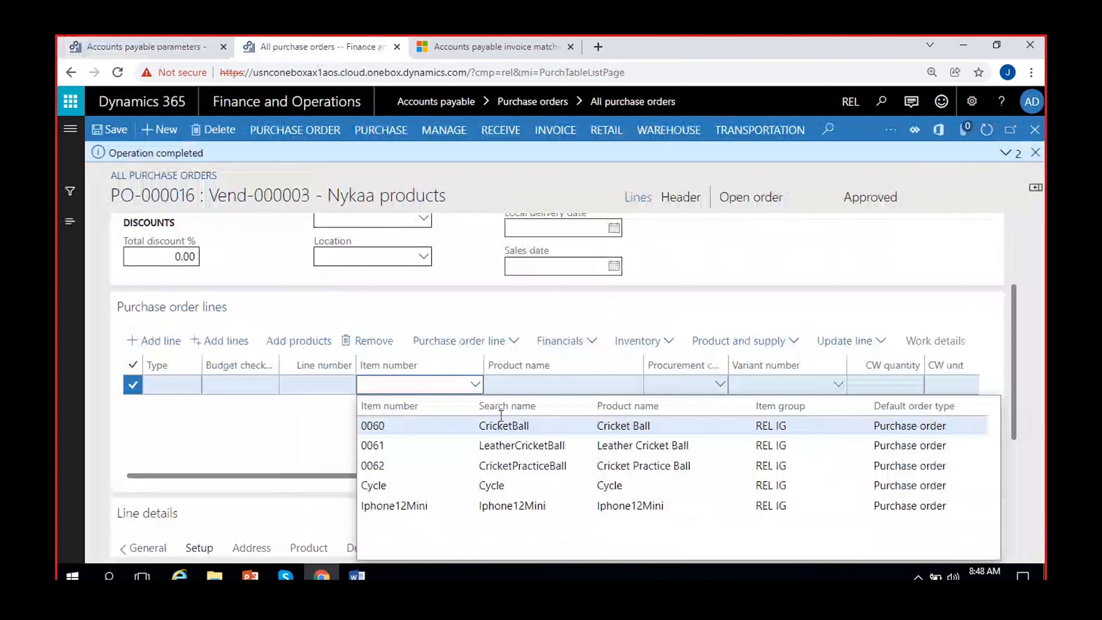
# Step: Add item 0060 Cricket Ball to the purchase order line with quantity 10, save the order, and dismiss the notification
pyautogui.click(444, 429)
pyautogui.click(520, 435)
pyautogui.hscroll(5, 520, 435)
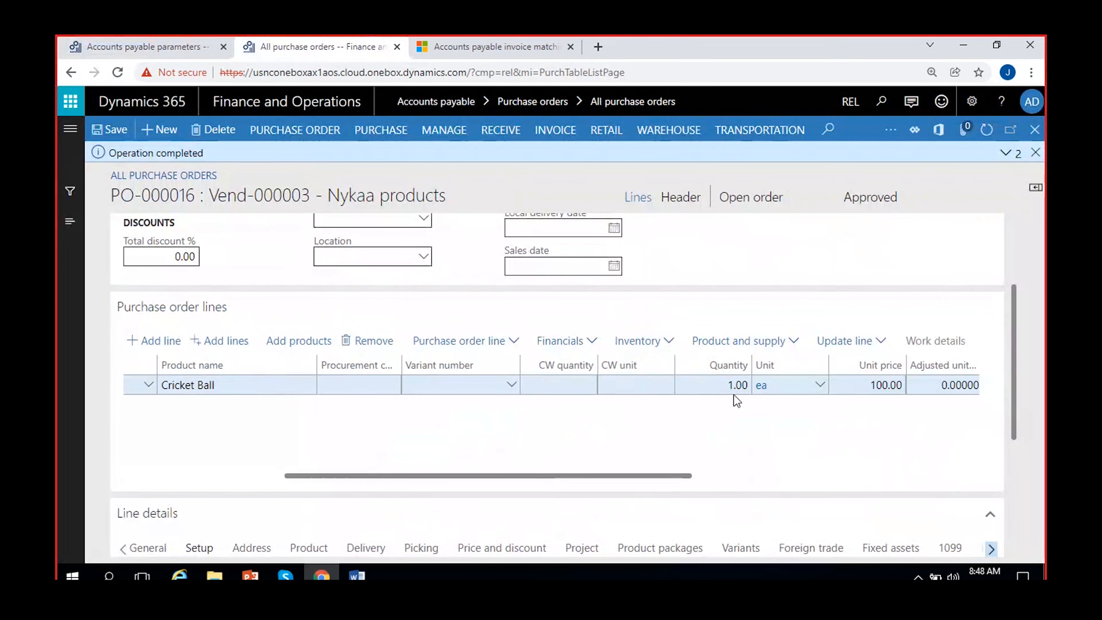
pyautogui.click(736, 383)
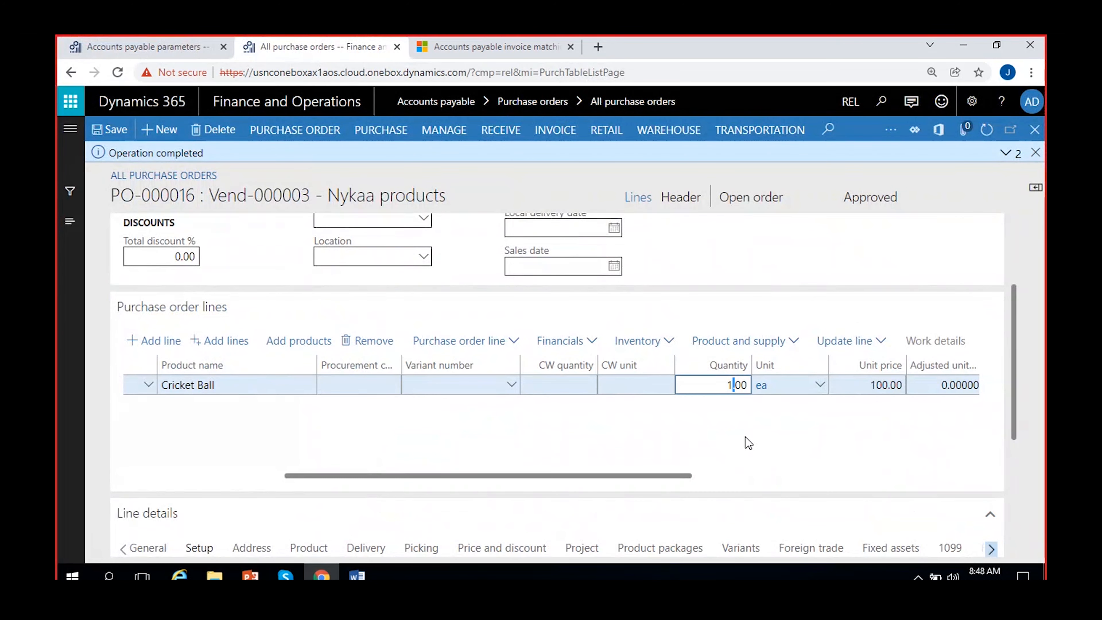
pyautogui.write('0')
pyautogui.click(109, 129)
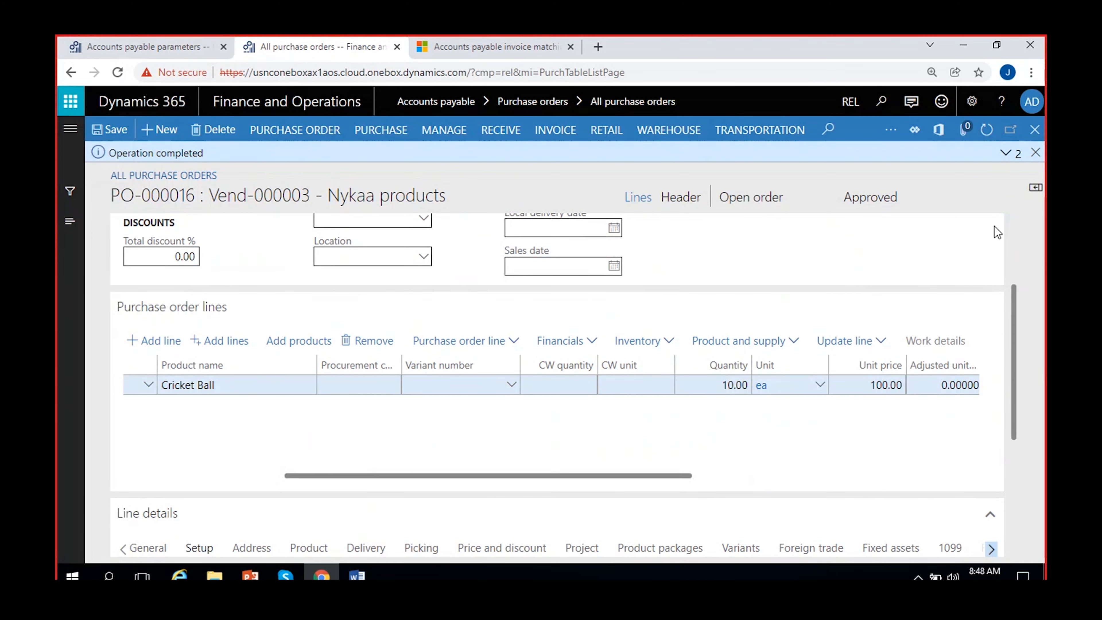
pyautogui.click(1035, 156)
# Step: Add a fixed Transport charge of 100.00 USD to the new purchase order, save it, and close the charges form
pyautogui.click(370, 139)
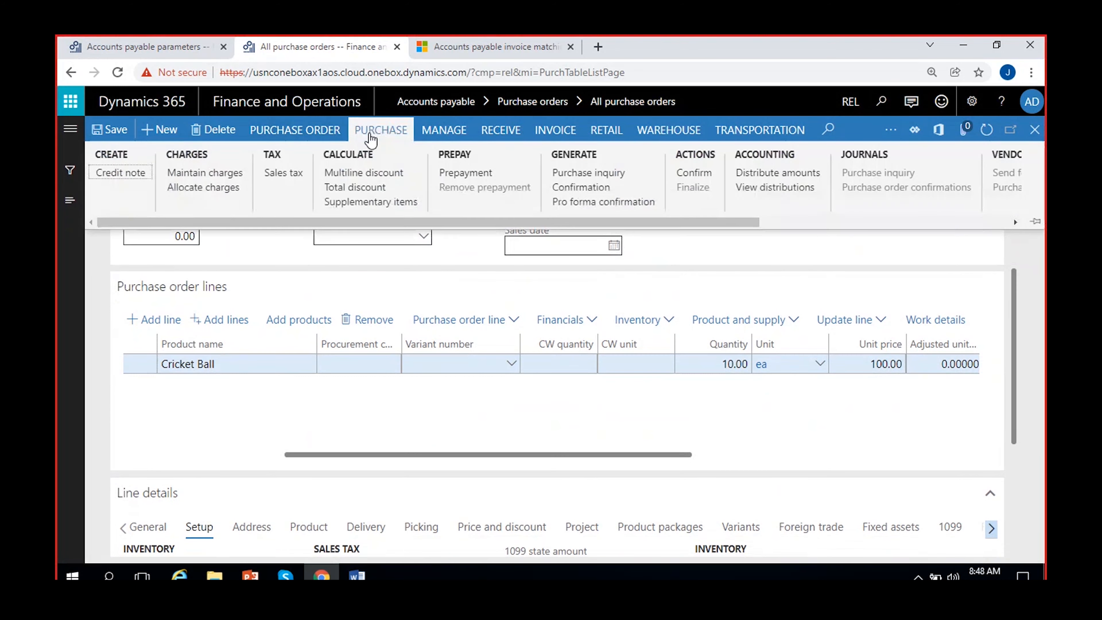
pyautogui.click(232, 172)
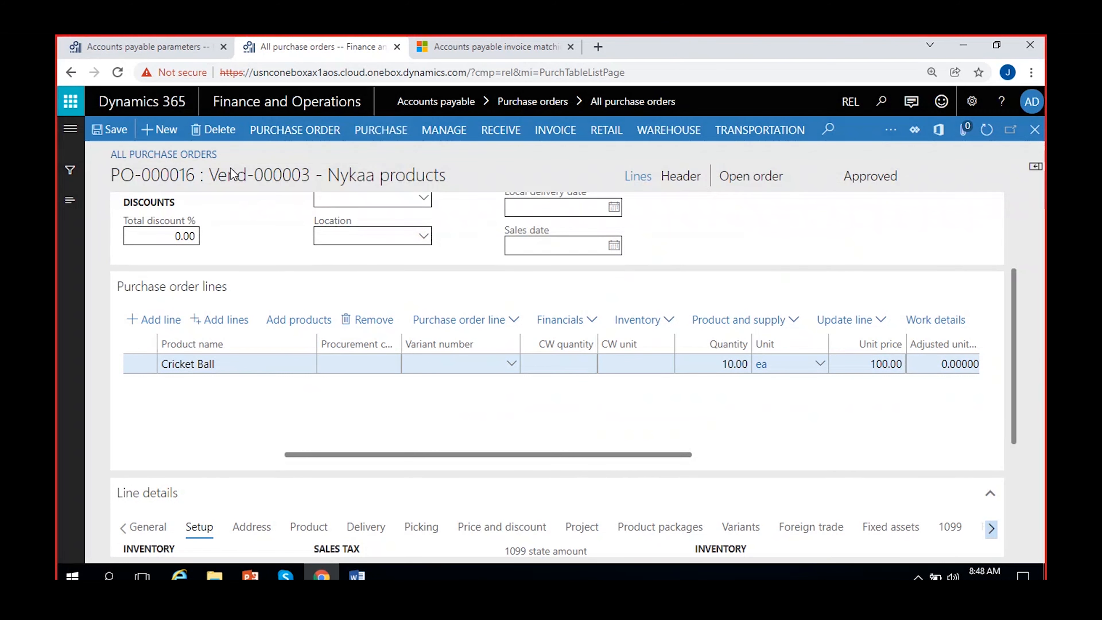
pyautogui.click(225, 136)
pyautogui.click(681, 365)
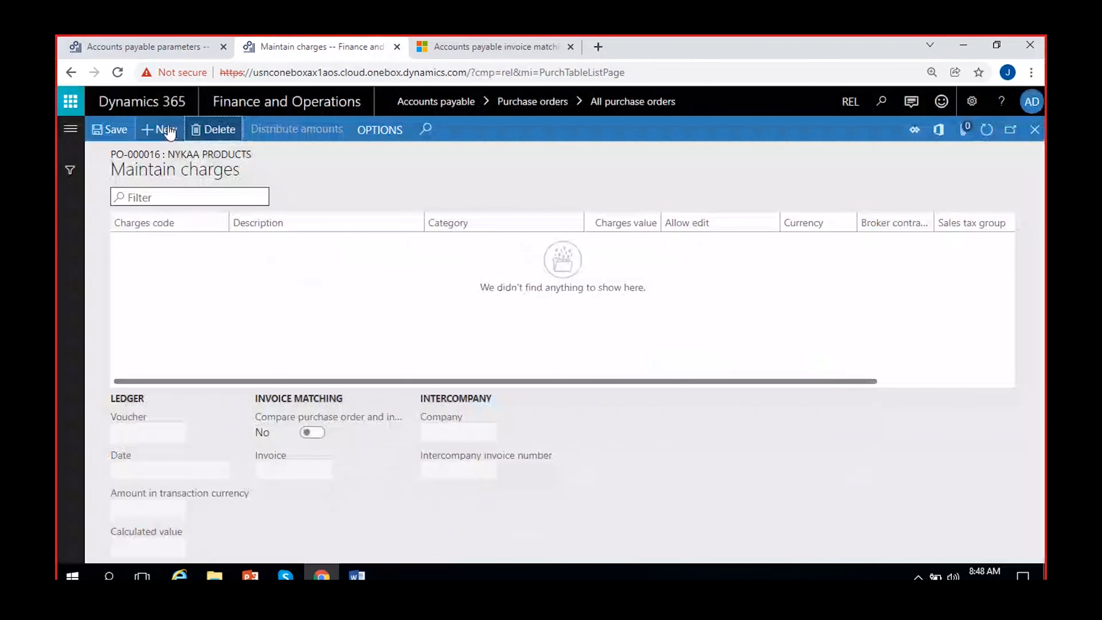
pyautogui.click(168, 130)
pyautogui.click(220, 241)
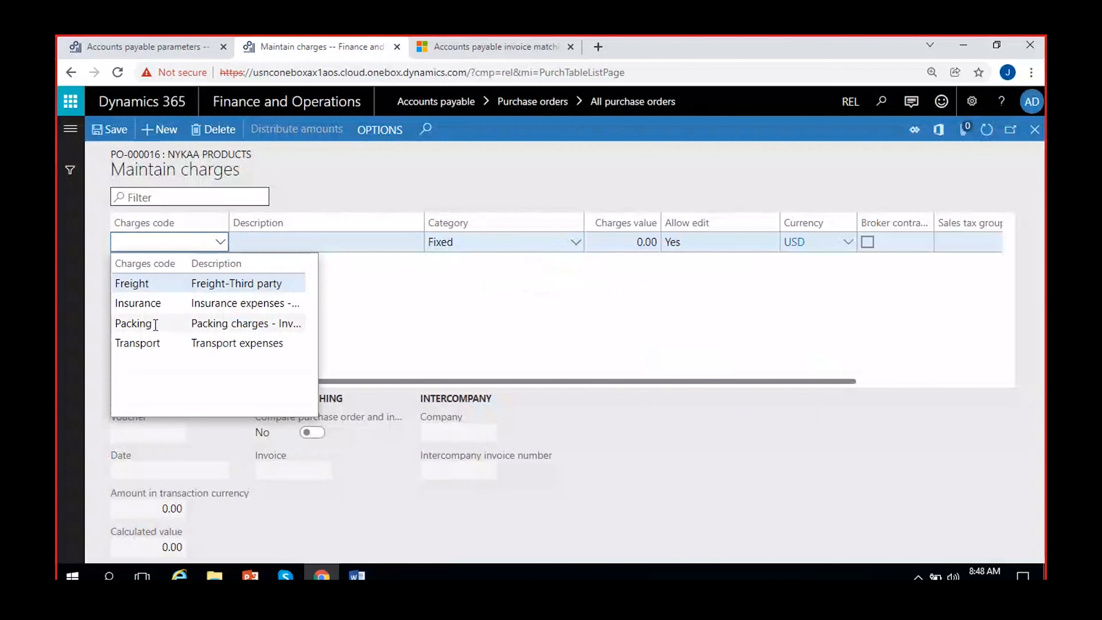
pyautogui.click(138, 343)
pyautogui.click(627, 240)
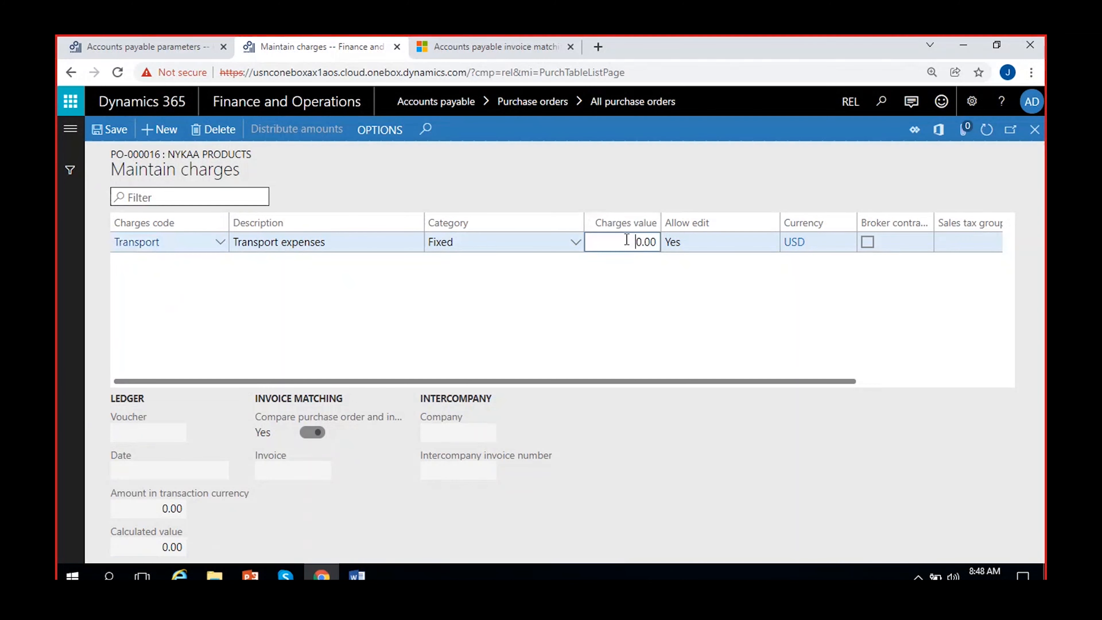
pyautogui.write('10')
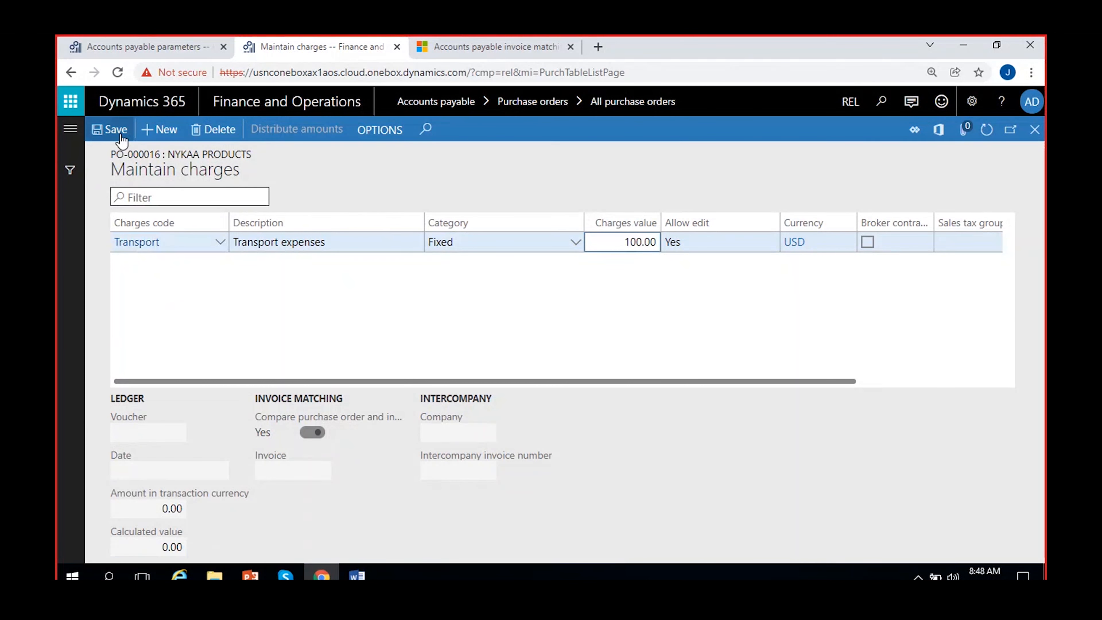
pyautogui.click(1035, 130)
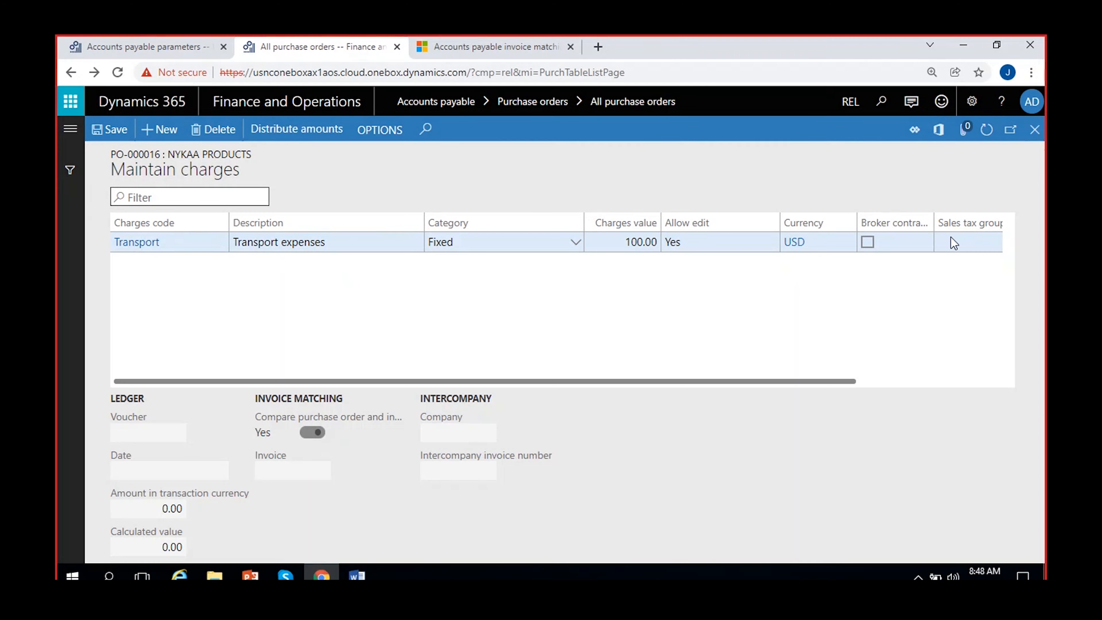
# Step: Check the order line's net amount and matching policy, and save and confirm the purchase order
pyautogui.hscroll(5, 757, 411)
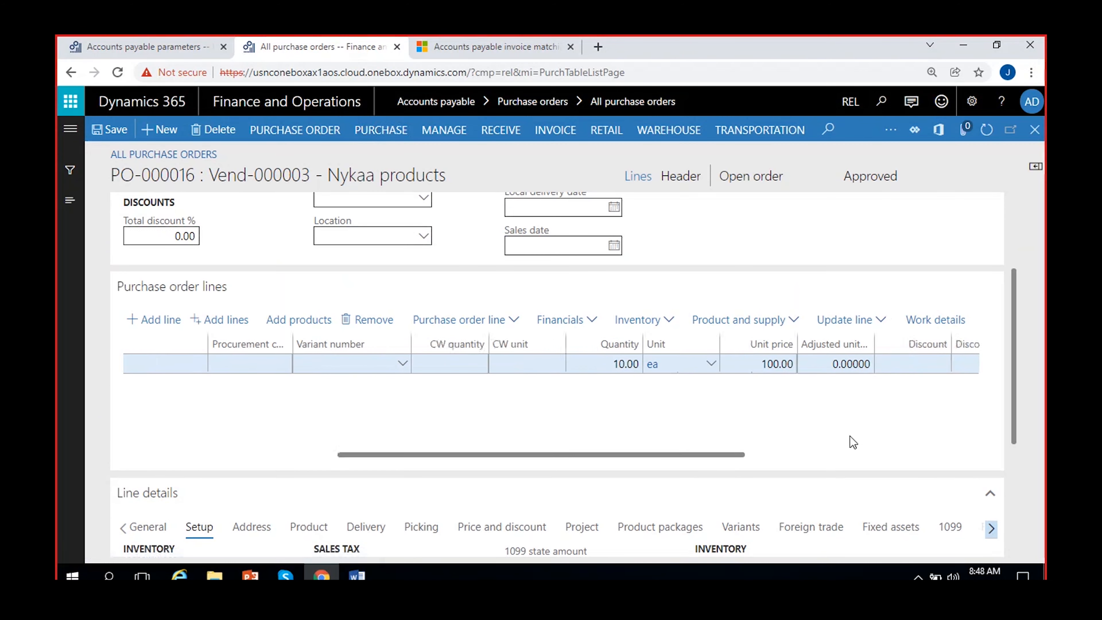
pyautogui.moveTo(1013, 360); pyautogui.dragTo(1027, 455)
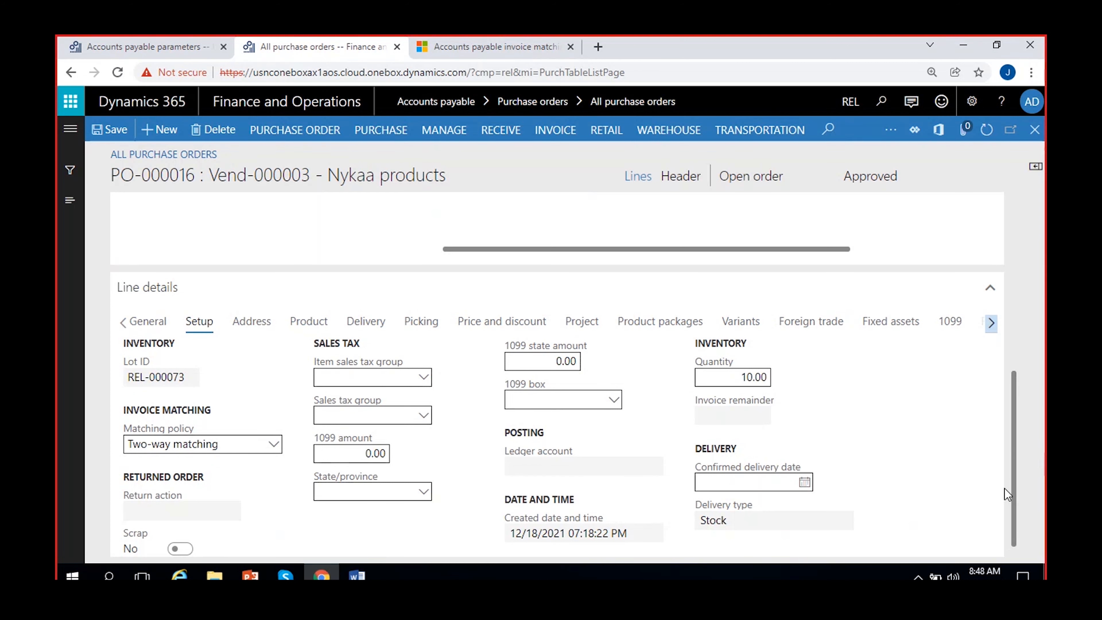
pyautogui.moveTo(1010, 484); pyautogui.dragTo(1011, 303)
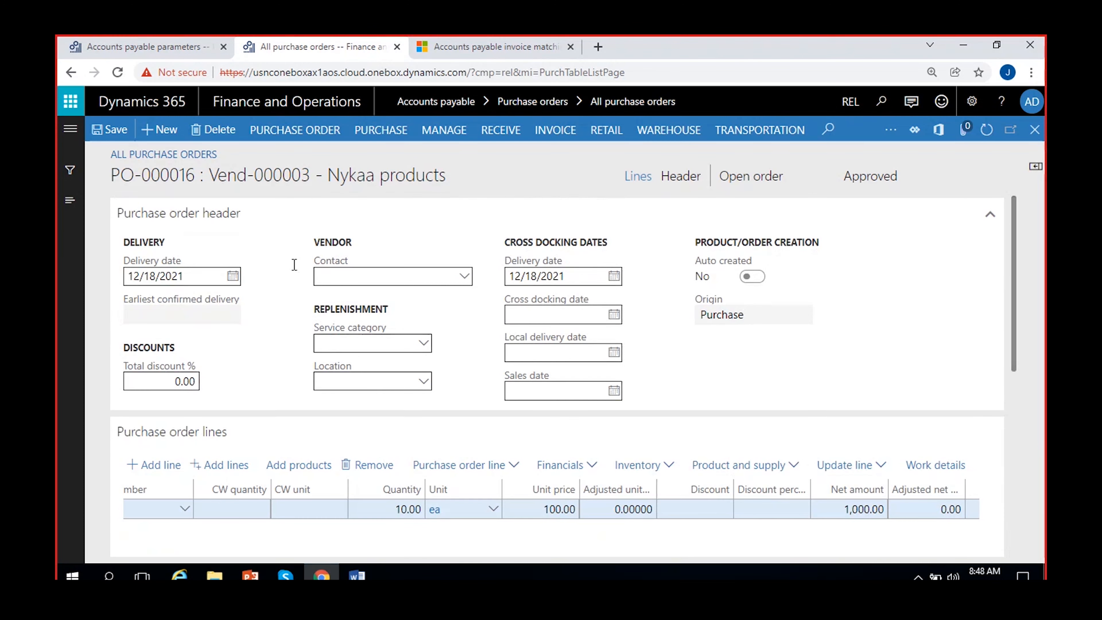
pyautogui.click(109, 130)
pyautogui.click(373, 138)
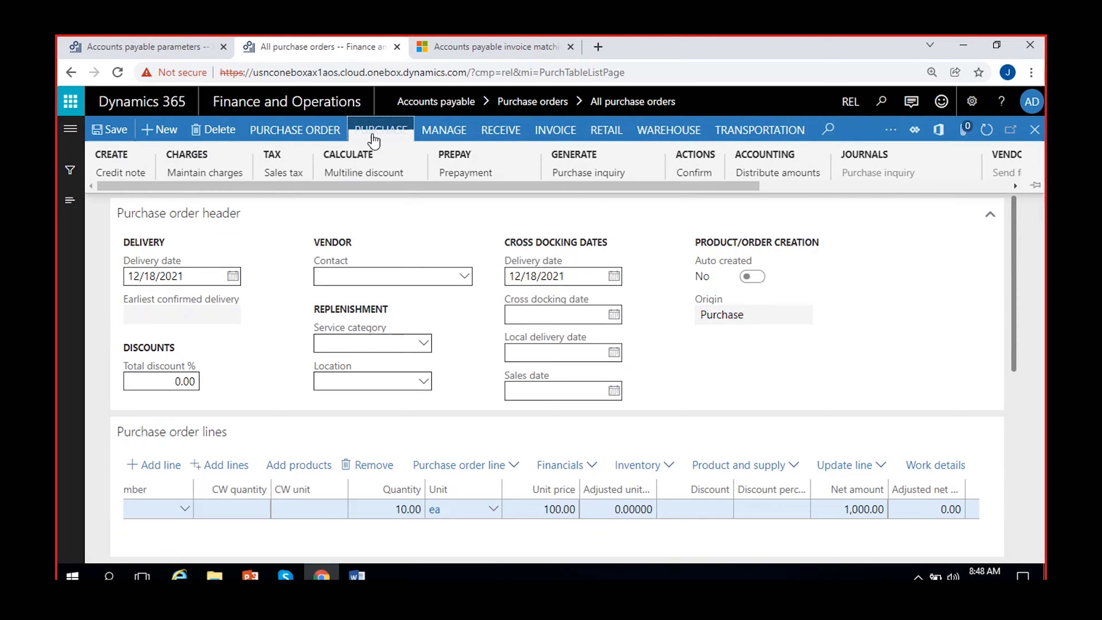
pyautogui.click(693, 173)
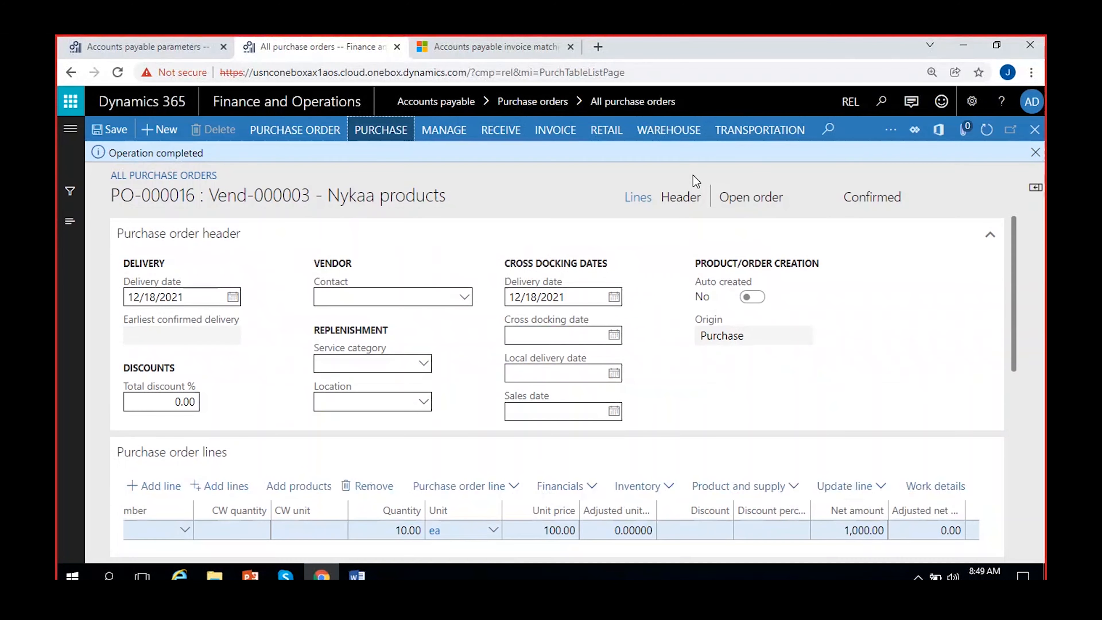
# Step: Post a product receipt numbered GRN-54 for the ordered quantity of the confirmed purchase order
pyautogui.click(501, 132)
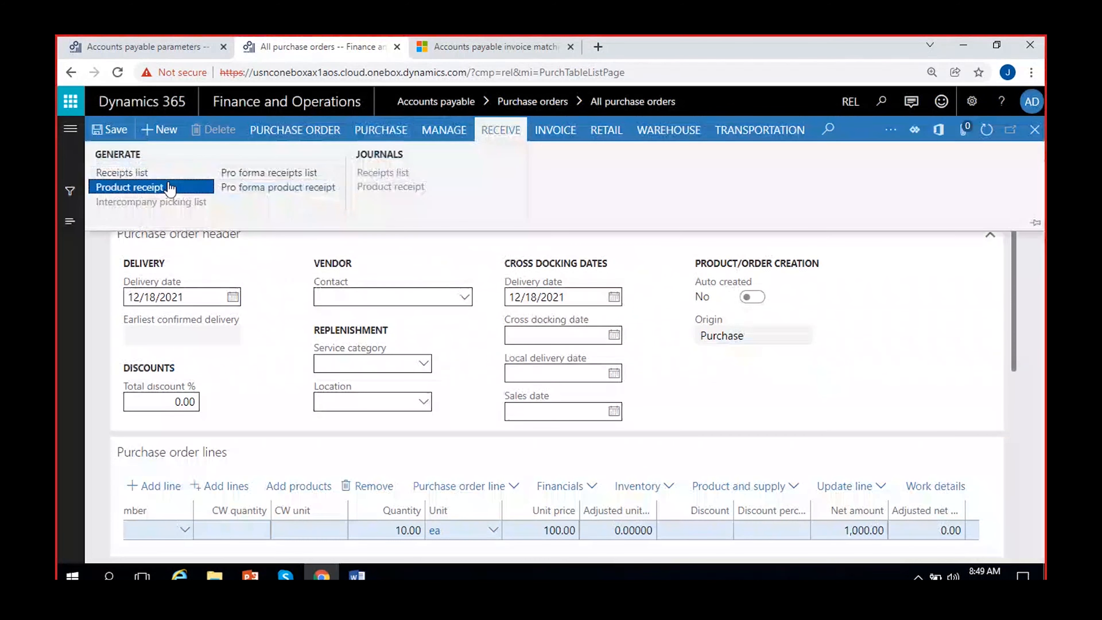
pyautogui.click(168, 182)
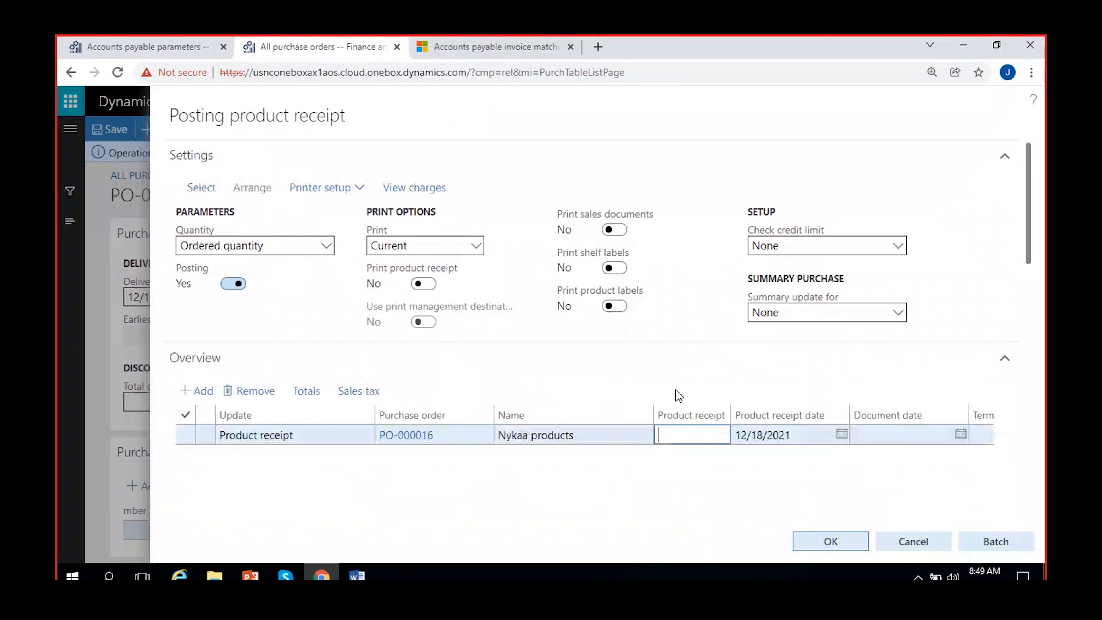
pyautogui.click(678, 428)
pyautogui.write('GRN-54')
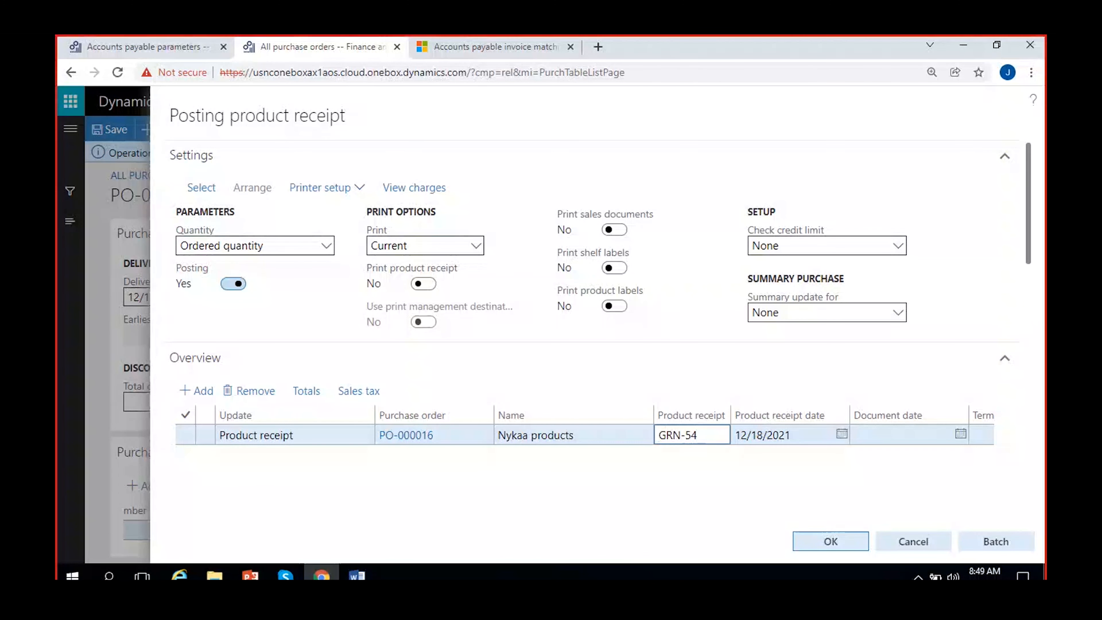
pyautogui.click(833, 543)
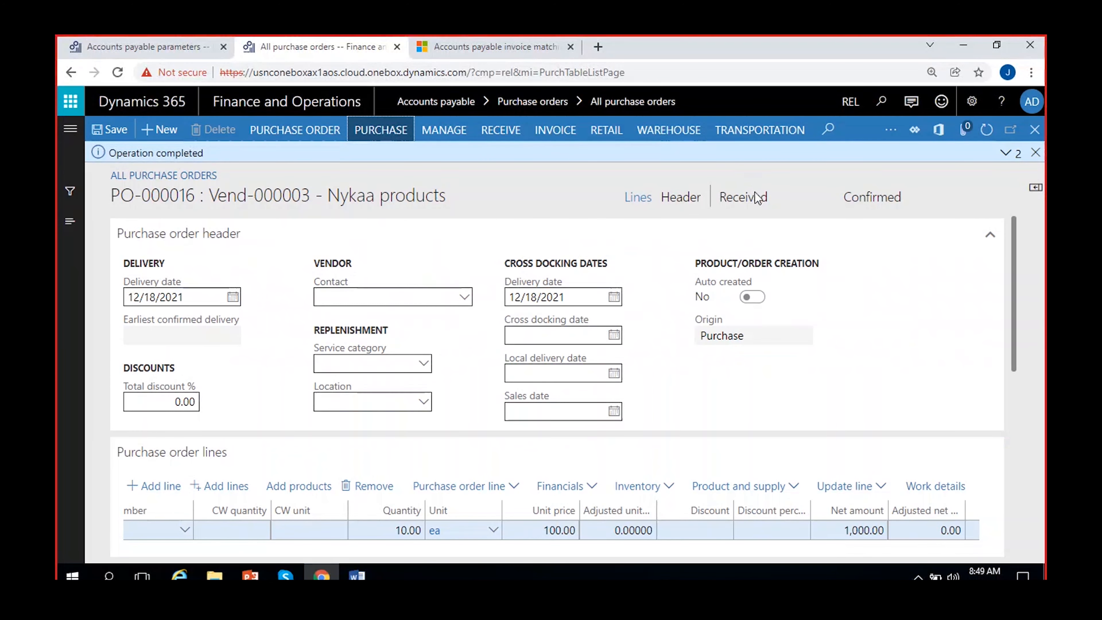
# Step: Generate the vendor invoice for the received purchase order with number INV-55 and invoice date 12/20/2021
pyautogui.click(547, 130)
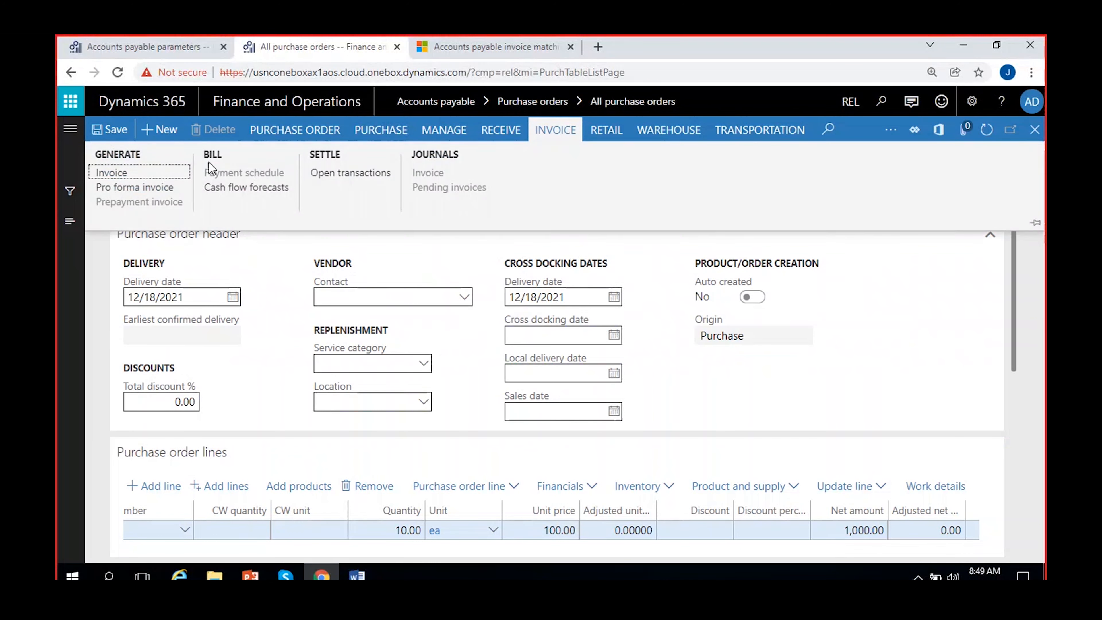
pyautogui.click(113, 173)
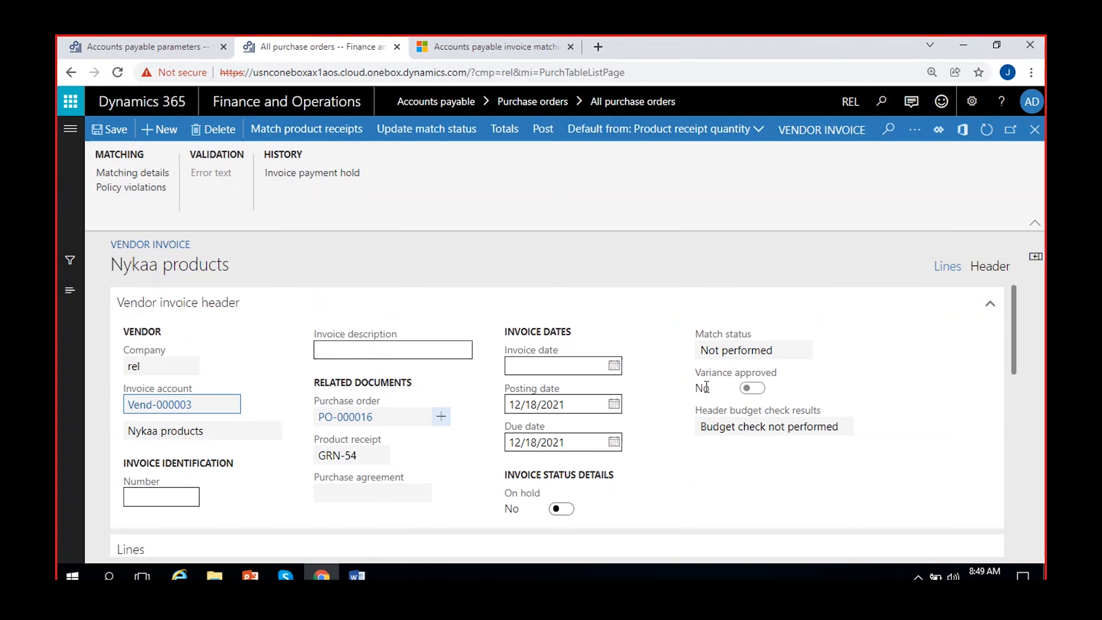
pyautogui.click(159, 496)
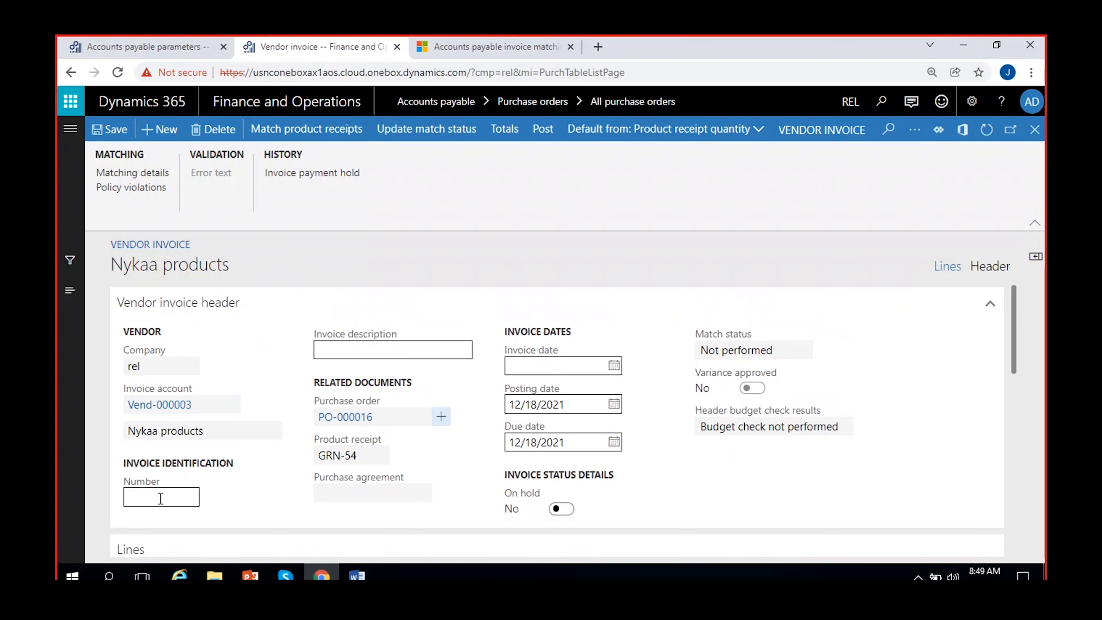
pyautogui.write('INV-')
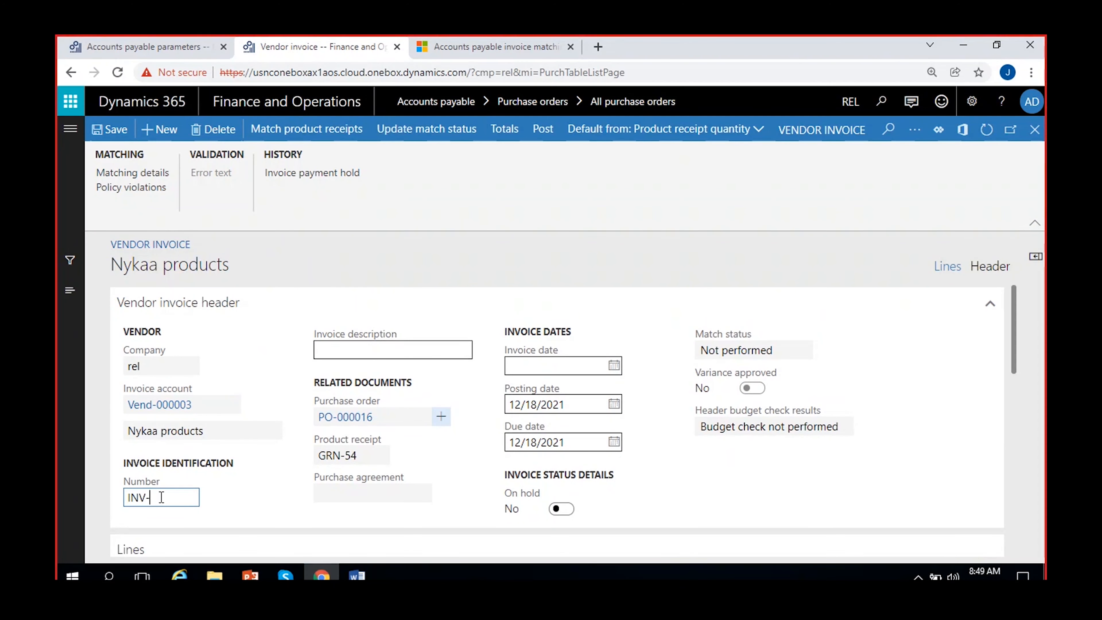
pyautogui.write('55')
pyautogui.click(612, 367)
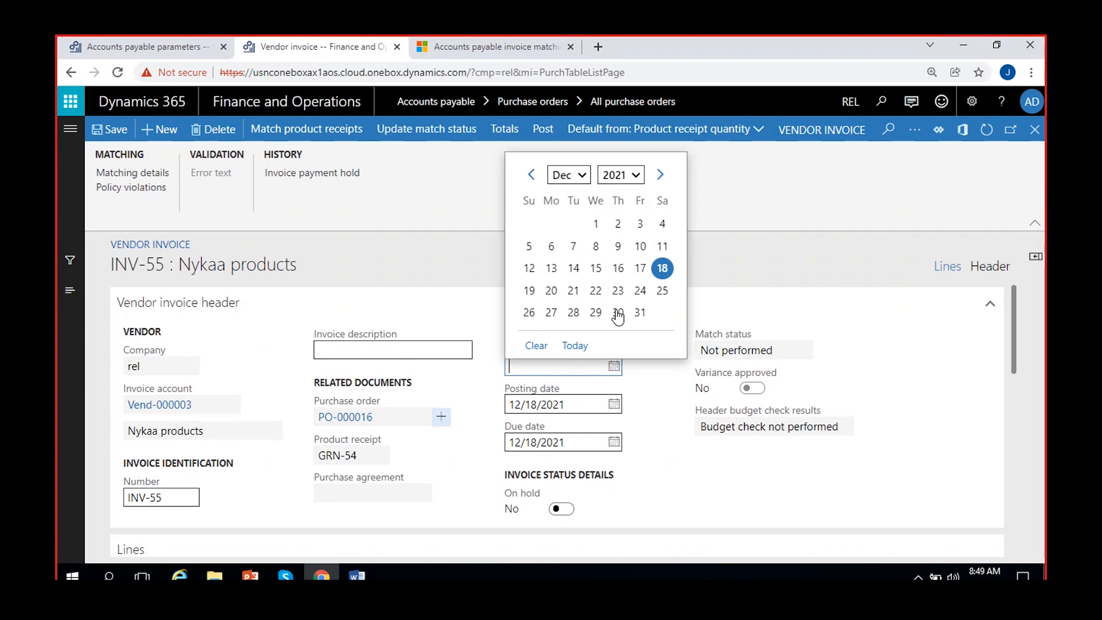
pyautogui.click(550, 291)
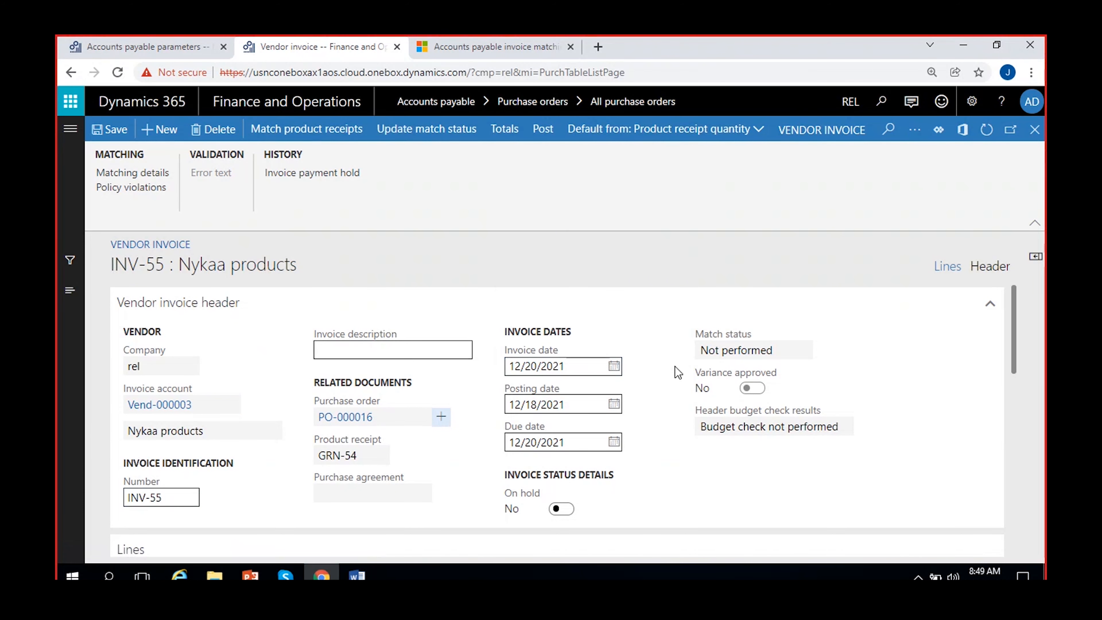
# Step: Review the Cricket Ball line's matching results on invoice INV-55, update the match status, and check it in the header
pyautogui.scroll(-5, 586, 438)
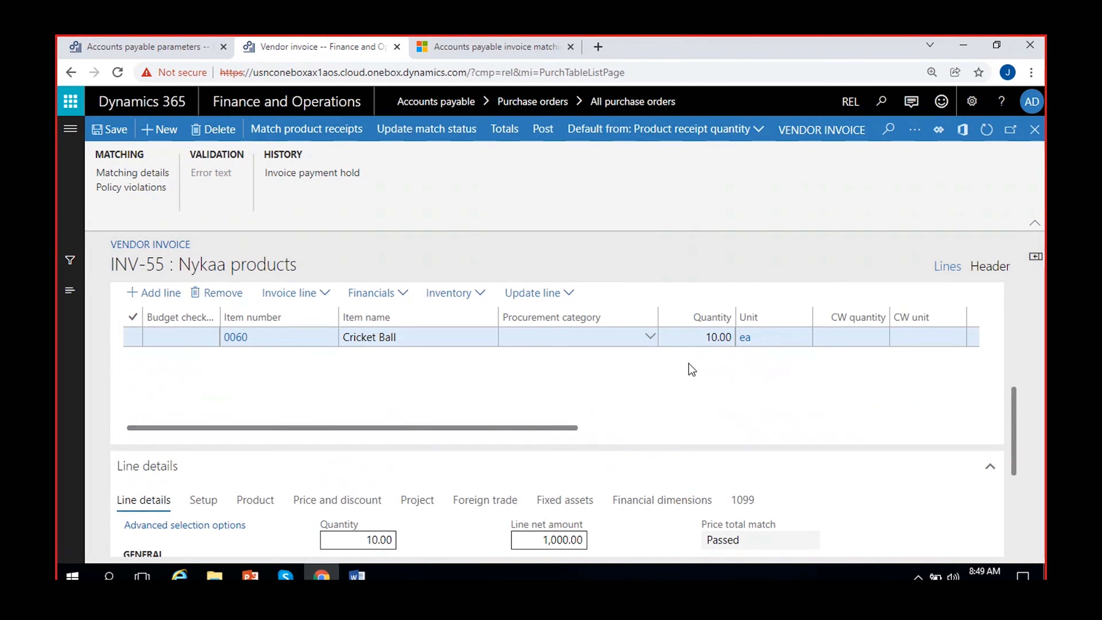
pyautogui.hscroll(3, 692, 369)
pyautogui.hscroll(4, 668, 388)
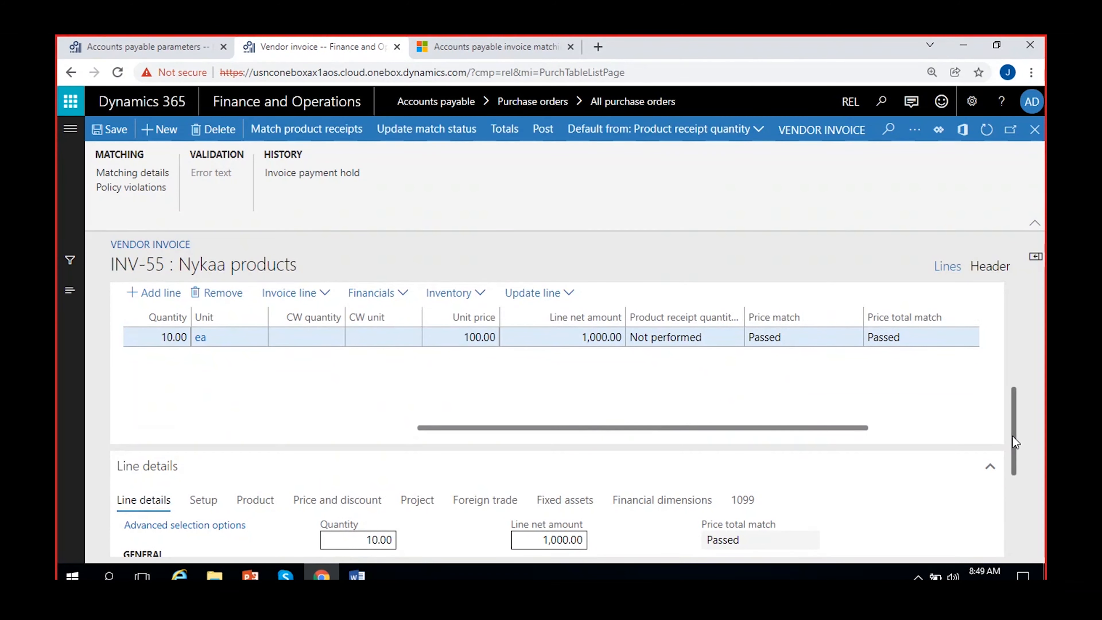
pyautogui.click(413, 133)
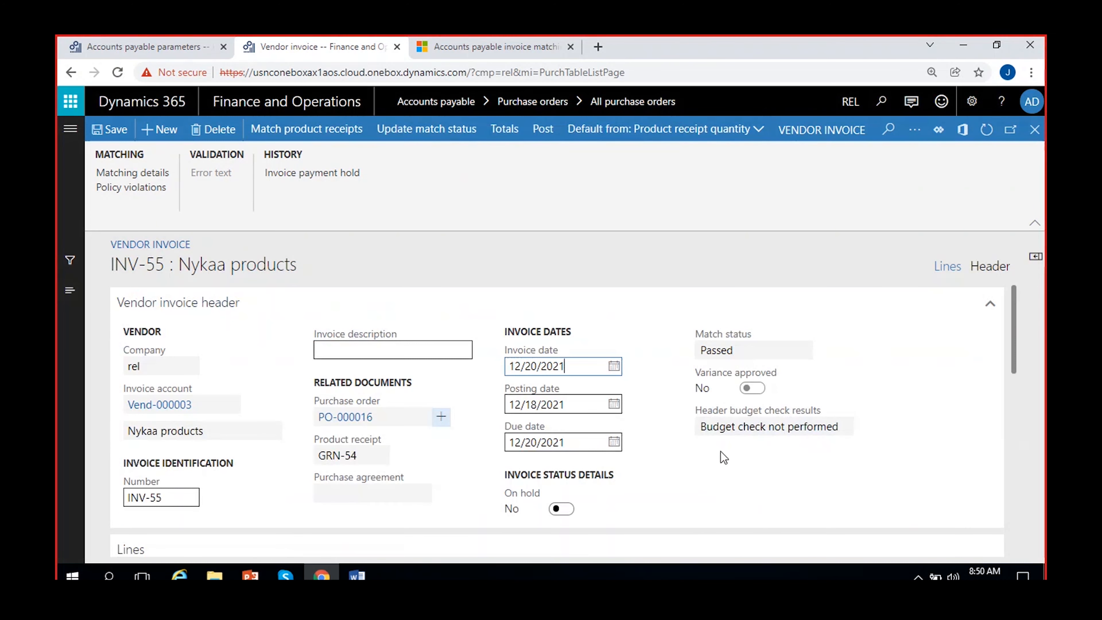
pyautogui.click(732, 350)
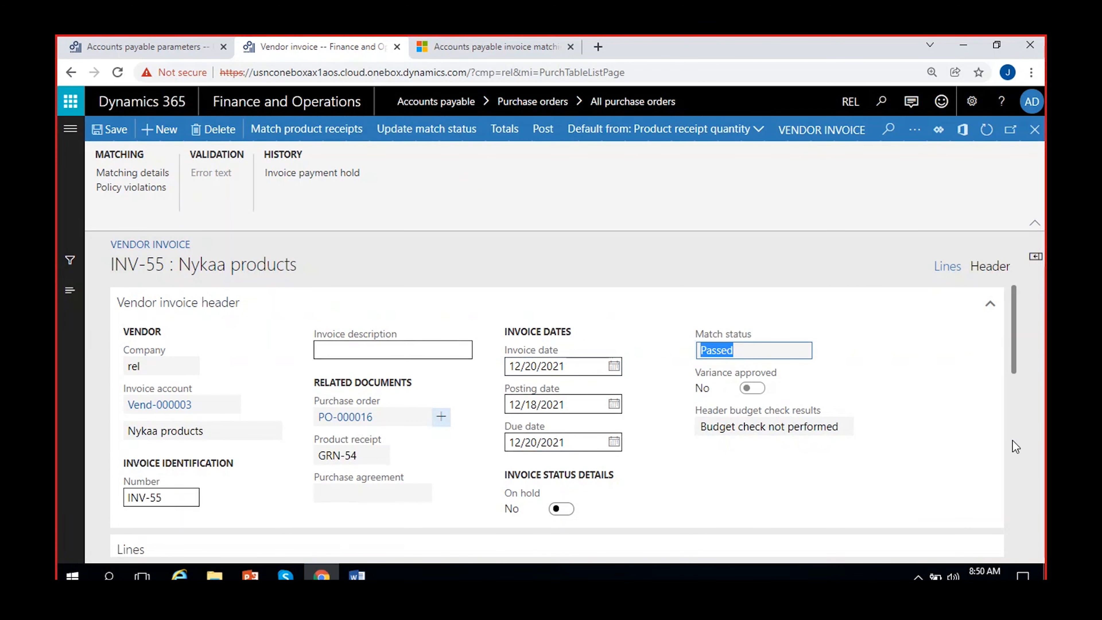
pyautogui.click(916, 399)
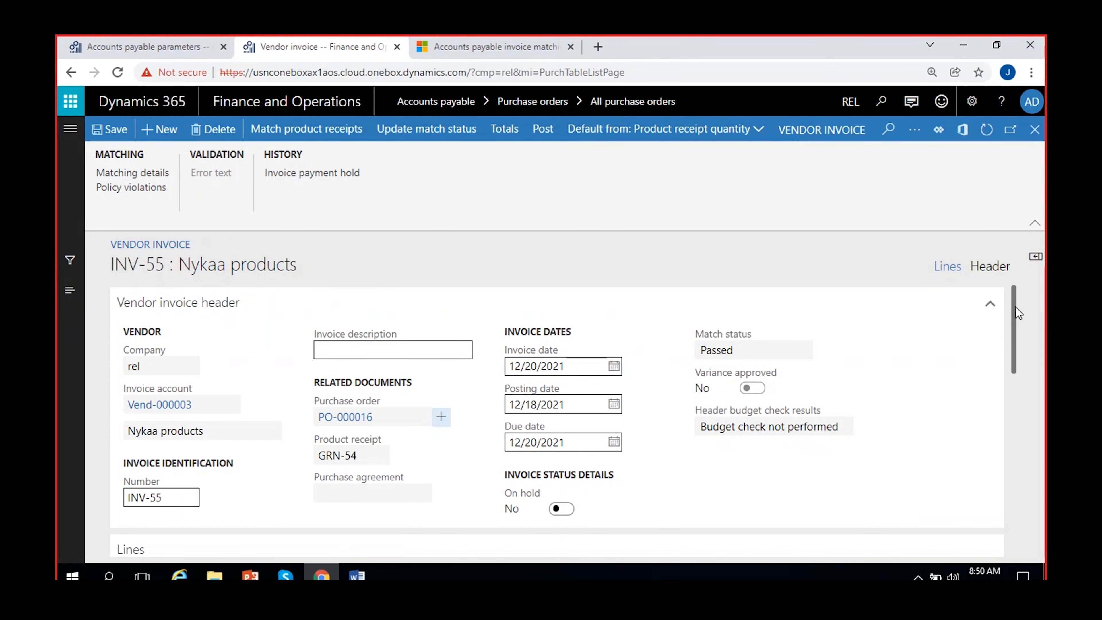
# Step: Set the Cricket Ball invoice line's unit price to 101.00 and save the vendor invoice
pyautogui.moveTo(1016, 311); pyautogui.dragTo(1025, 372)
pyautogui.moveTo(538, 530); pyautogui.dragTo(502, 534)
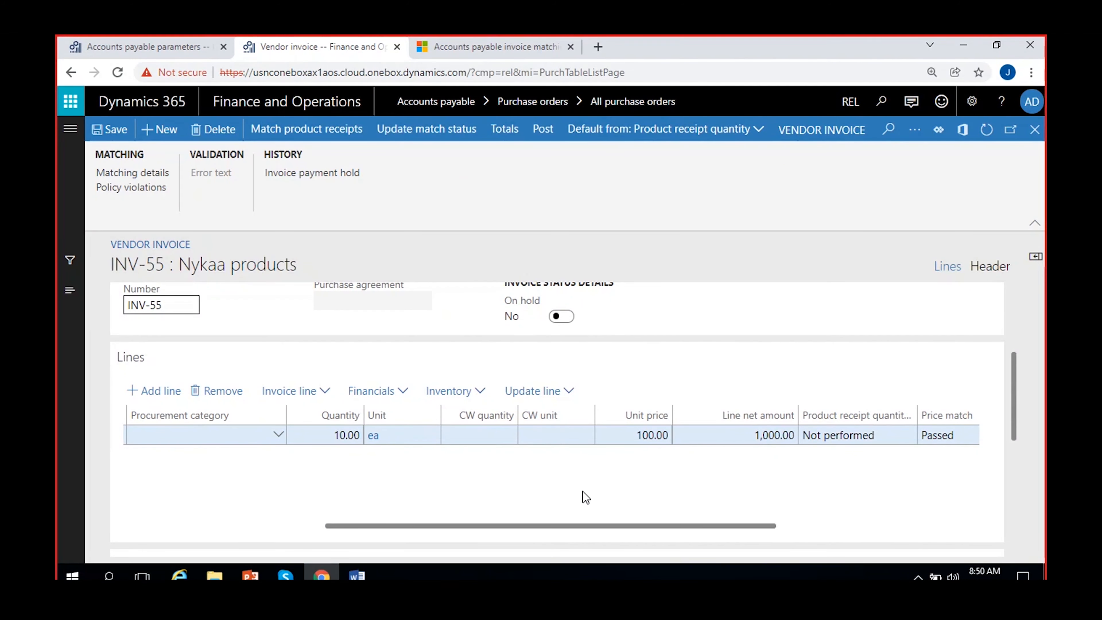
pyautogui.click(653, 434)
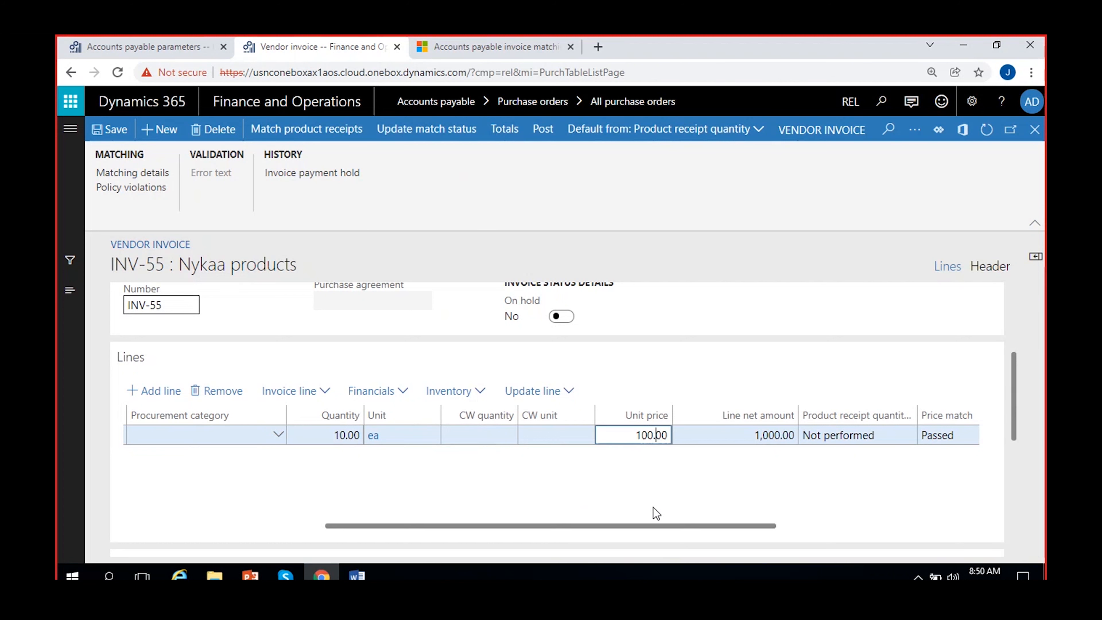
pyautogui.press('BackSpace')
pyautogui.write('1')
pyautogui.click(109, 129)
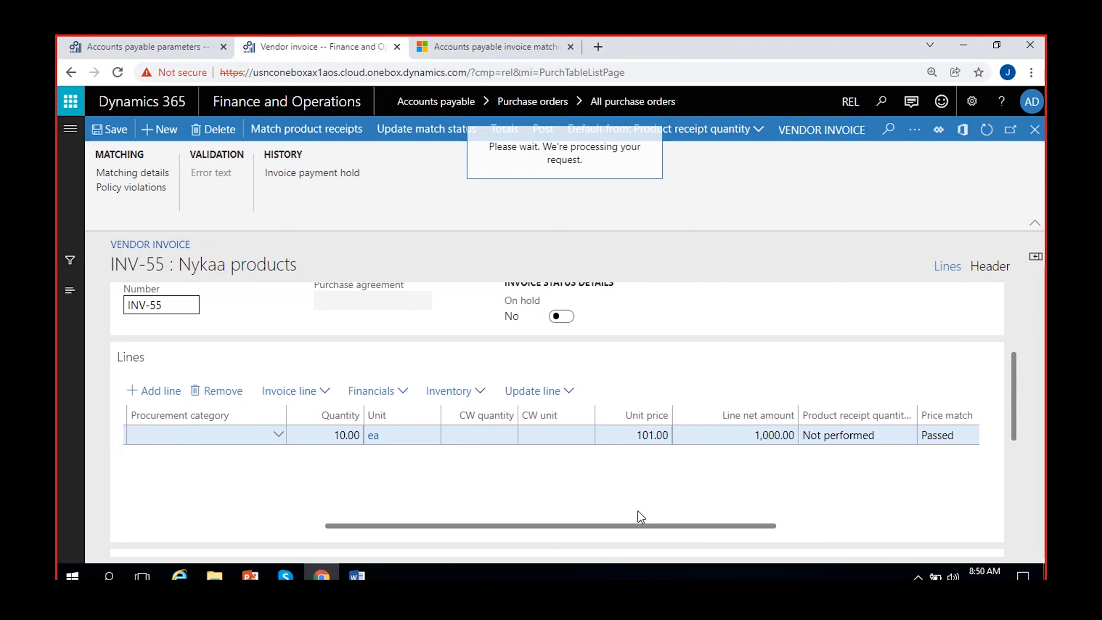
pyautogui.click(626, 459)
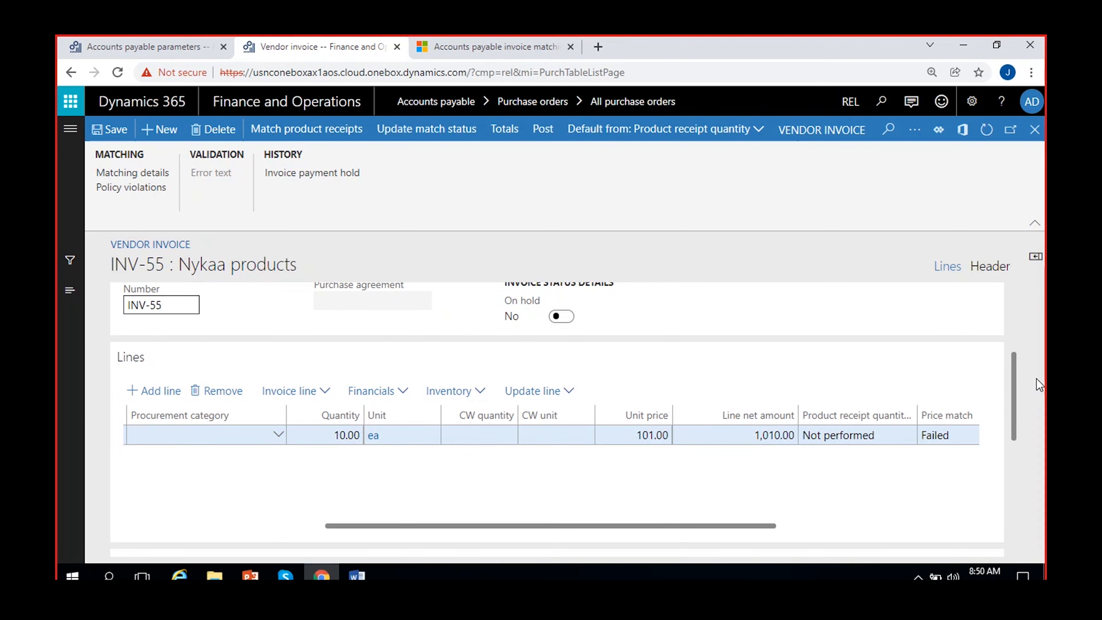
# Step: Update the match status of the repriced invoice and check the result in the invoice header
pyautogui.moveTo(1017, 383); pyautogui.dragTo(1017, 314)
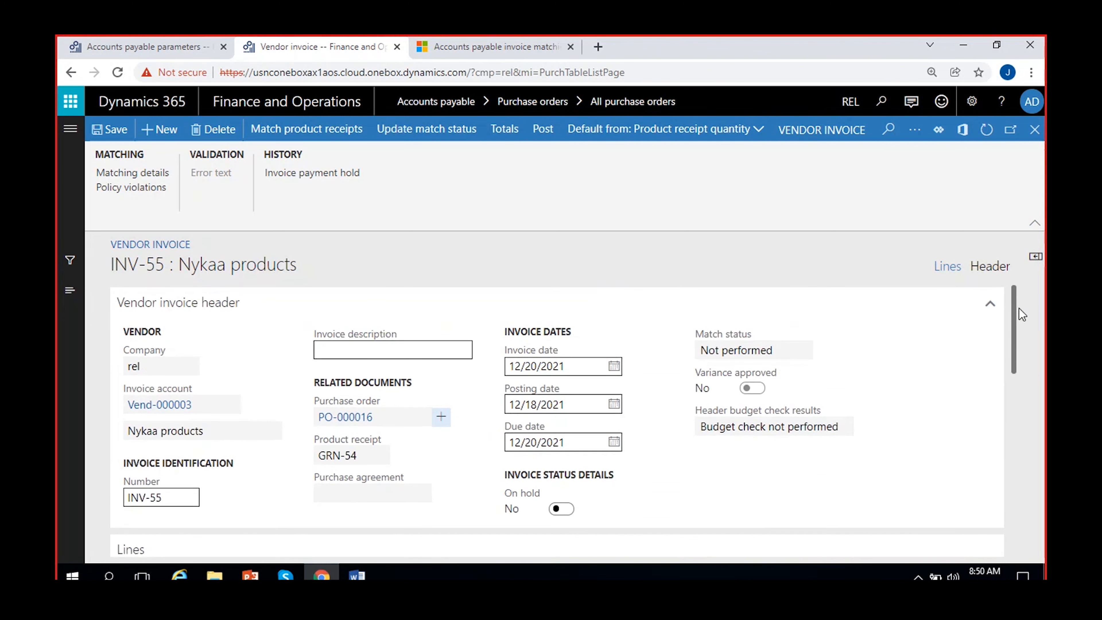
pyautogui.click(416, 129)
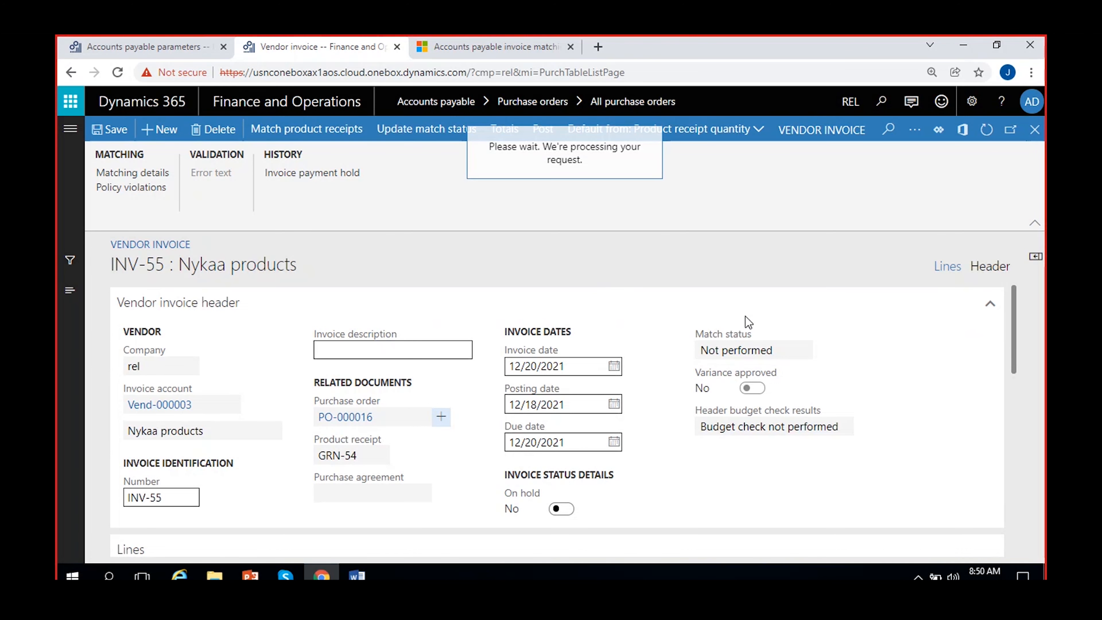
pyautogui.moveTo(1012, 419); pyautogui.dragTo(1015, 346)
pyautogui.click(713, 352)
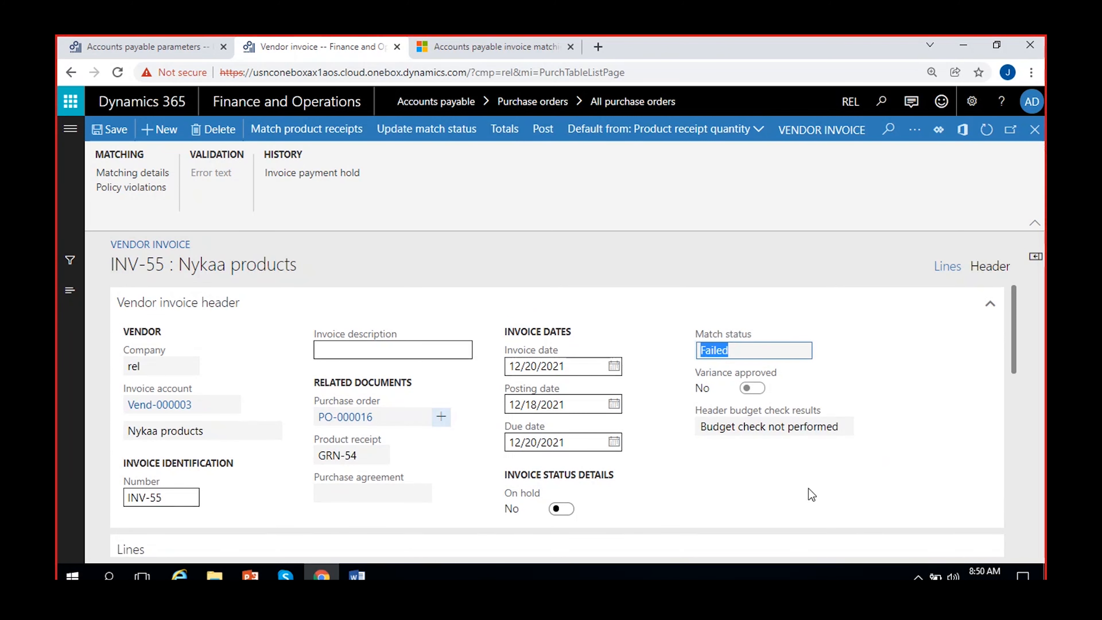
# Step: Open the invoice's matching details and compare the invoice unit price with the purchase order unit price and its match status
pyautogui.moveTo(1014, 319); pyautogui.dragTo(1019, 400)
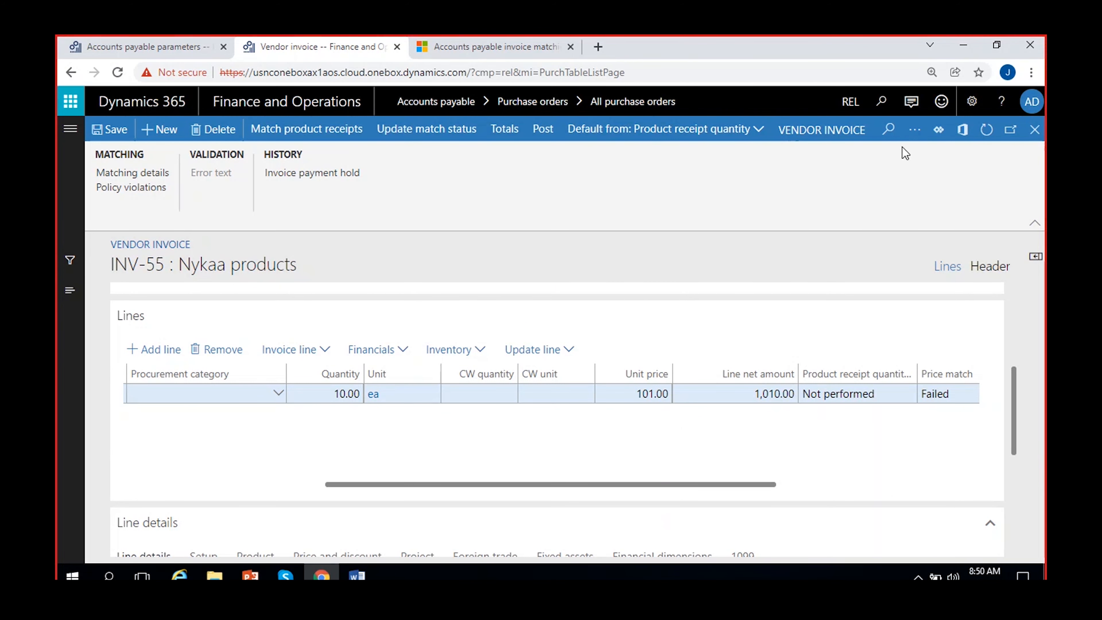
pyautogui.click(913, 130)
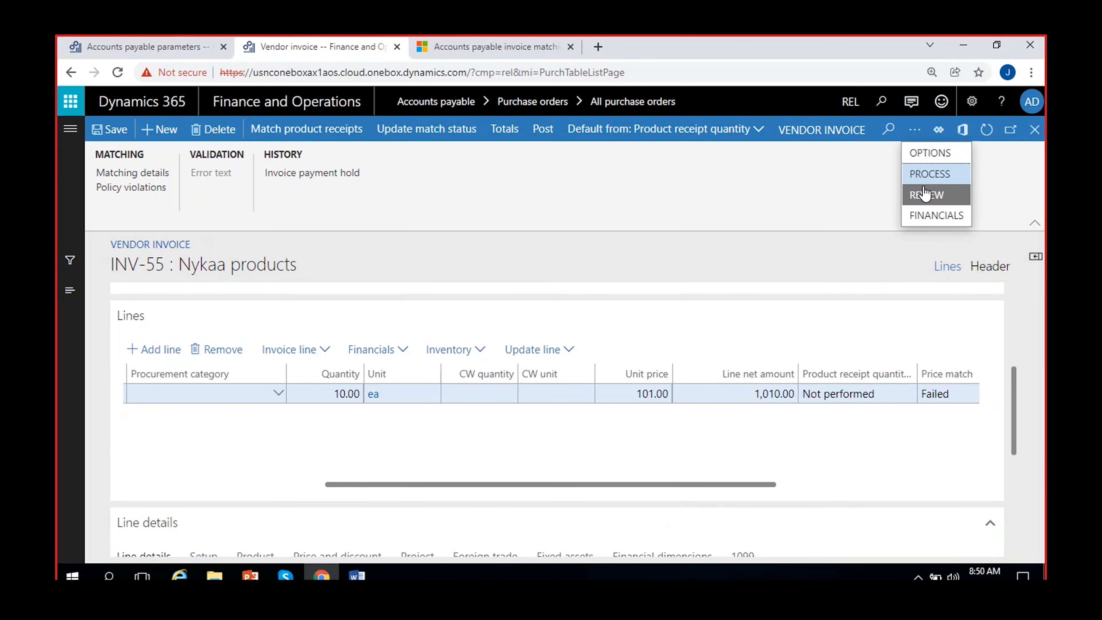
pyautogui.click(928, 195)
pyautogui.click(135, 173)
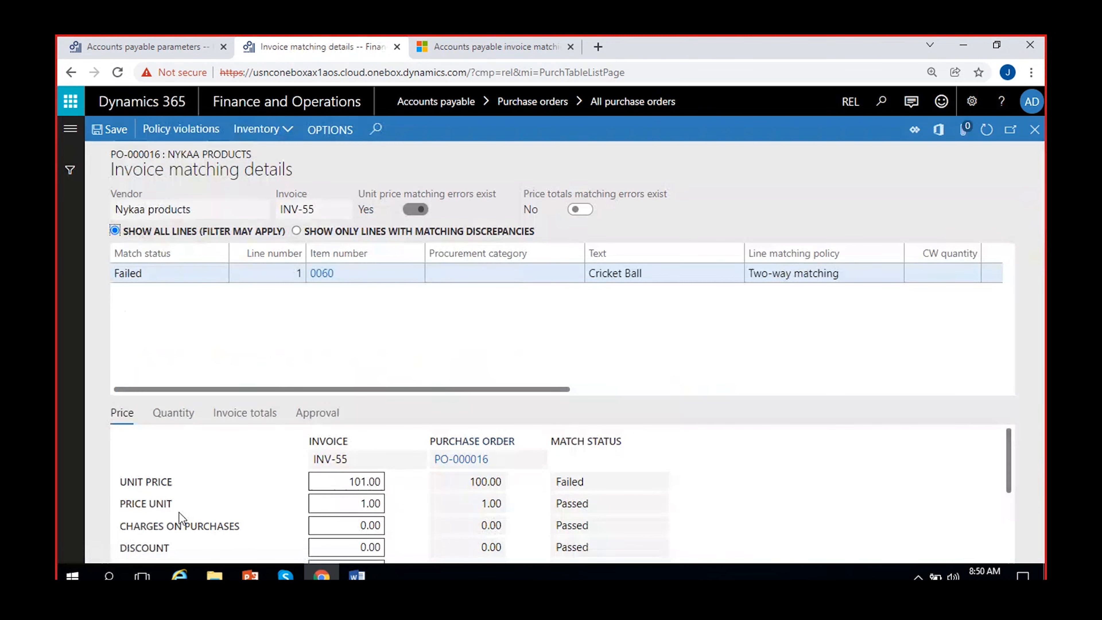
pyautogui.click(153, 481)
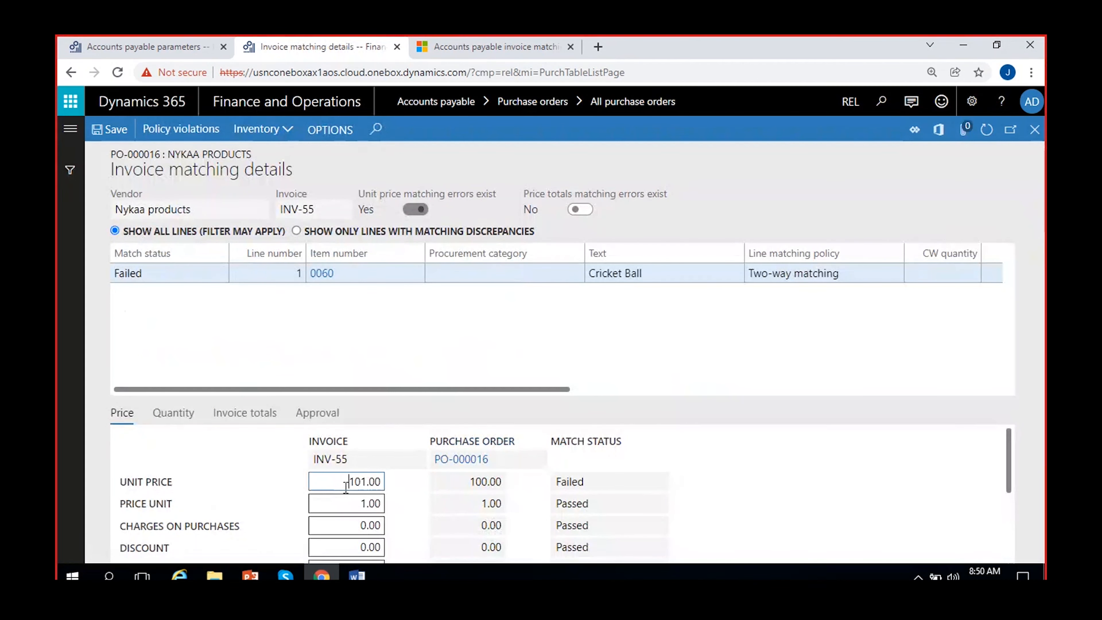
pyautogui.click(337, 485)
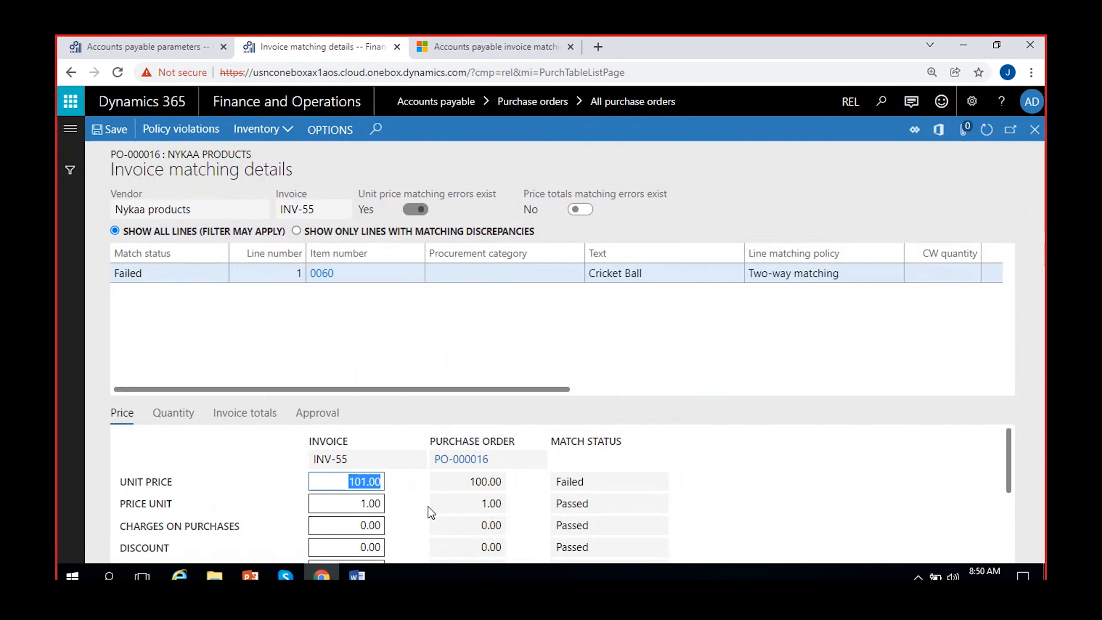
pyautogui.click(484, 481)
pyautogui.click(496, 481)
pyautogui.click(577, 481)
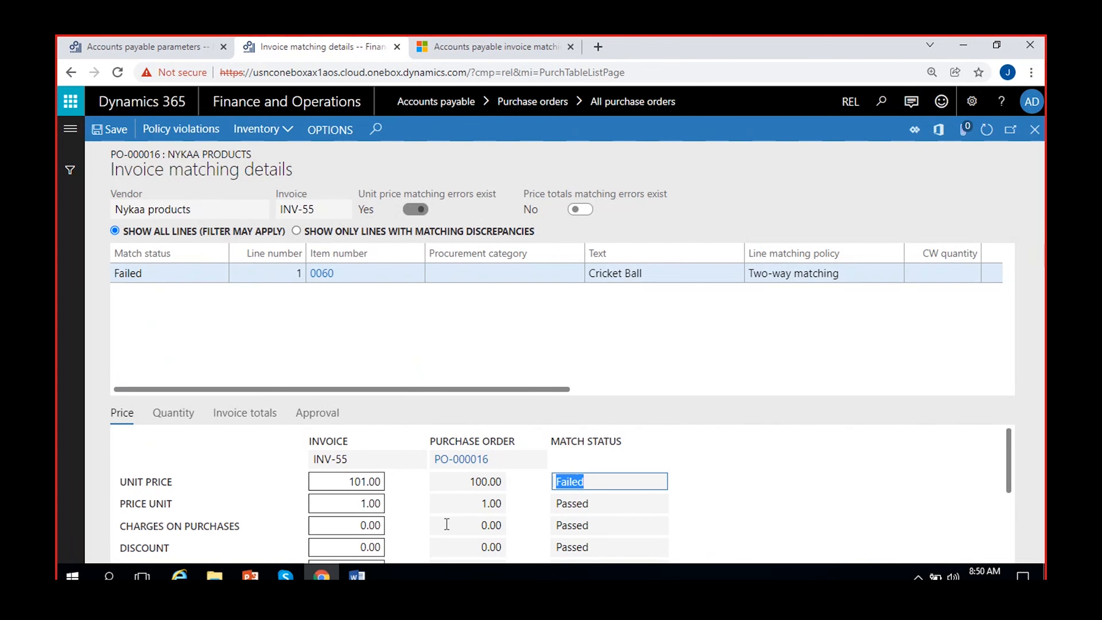
# Step: Compare the net amount and net unit price between invoice and purchase order, and check the unmatched purchase order total
pyautogui.scroll(-2, 446, 521)
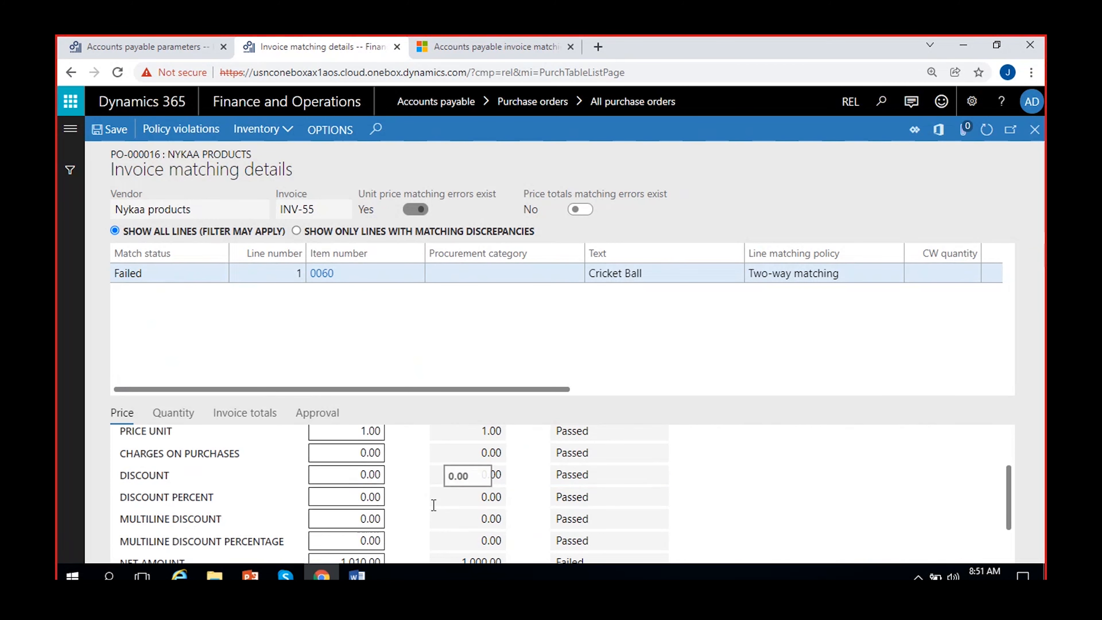
pyautogui.scroll(-2, 434, 505)
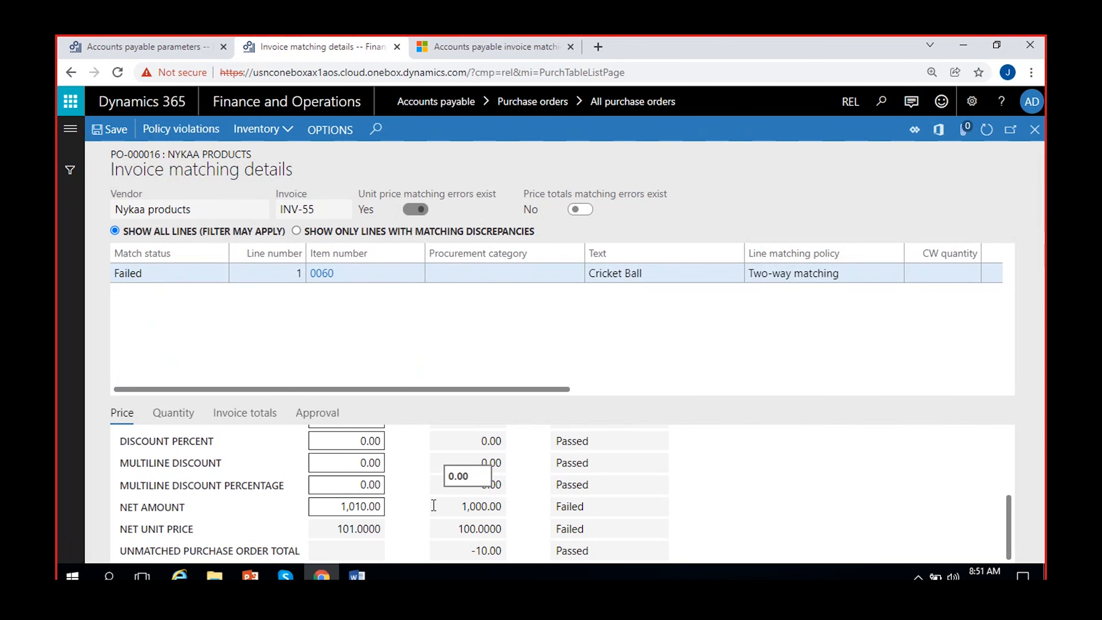
pyautogui.click(341, 508)
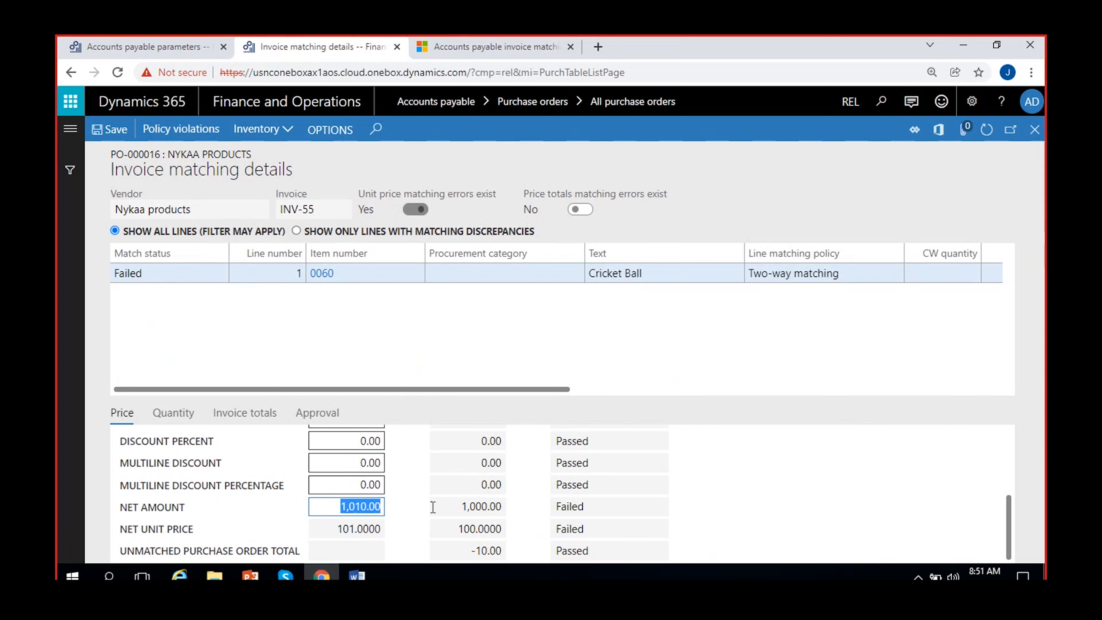
pyautogui.click(462, 507)
pyautogui.click(573, 506)
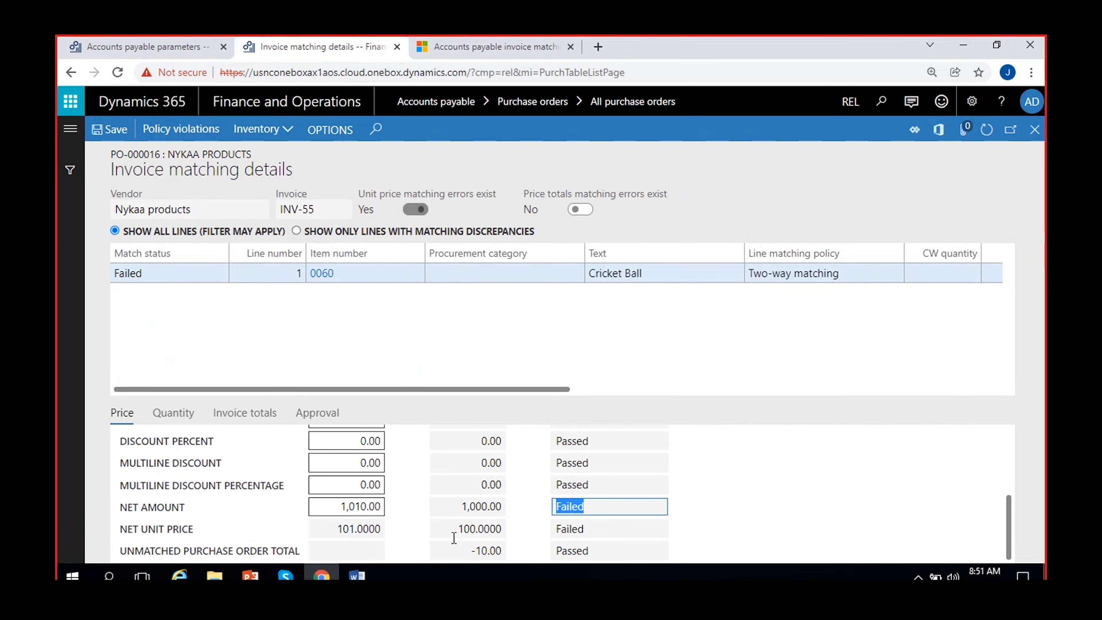
pyautogui.click(357, 529)
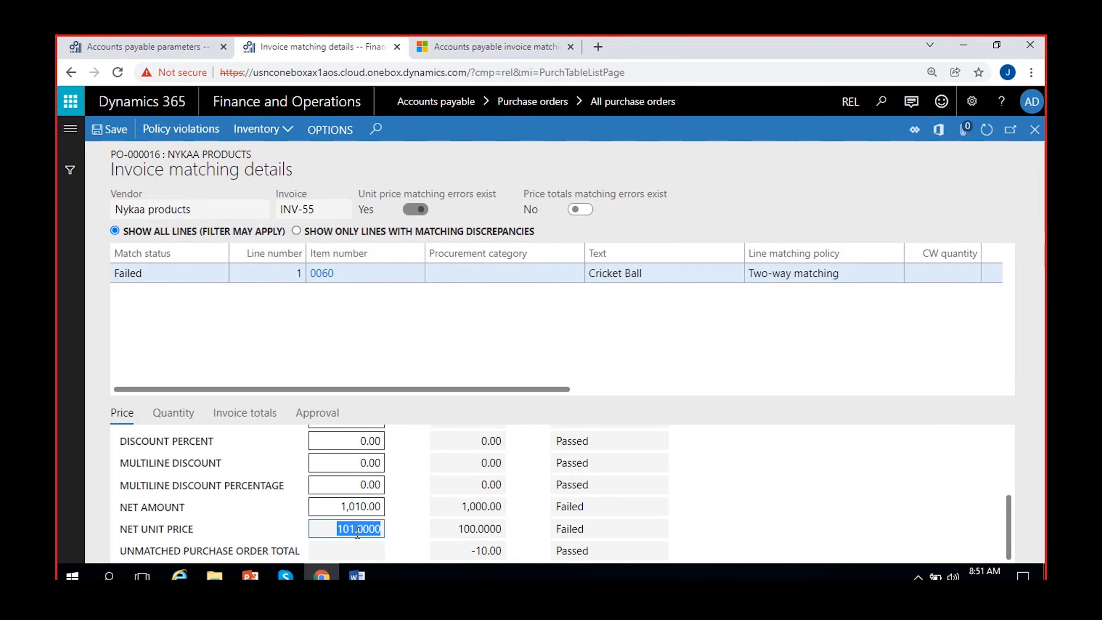
pyautogui.click(431, 530)
pyautogui.click(349, 537)
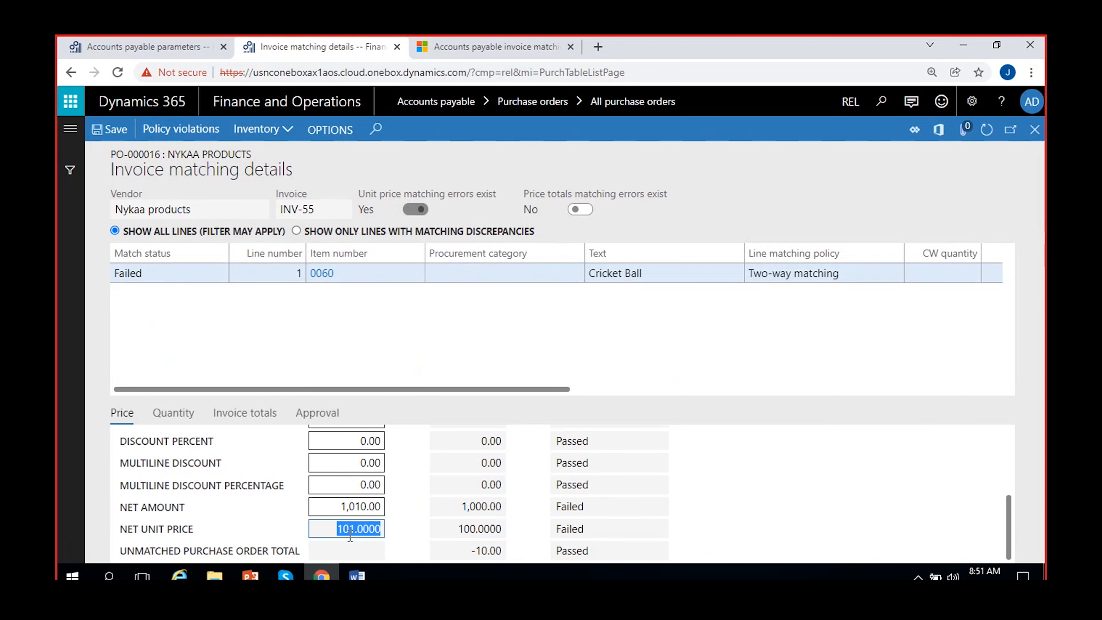
pyautogui.click(476, 527)
pyautogui.click(563, 526)
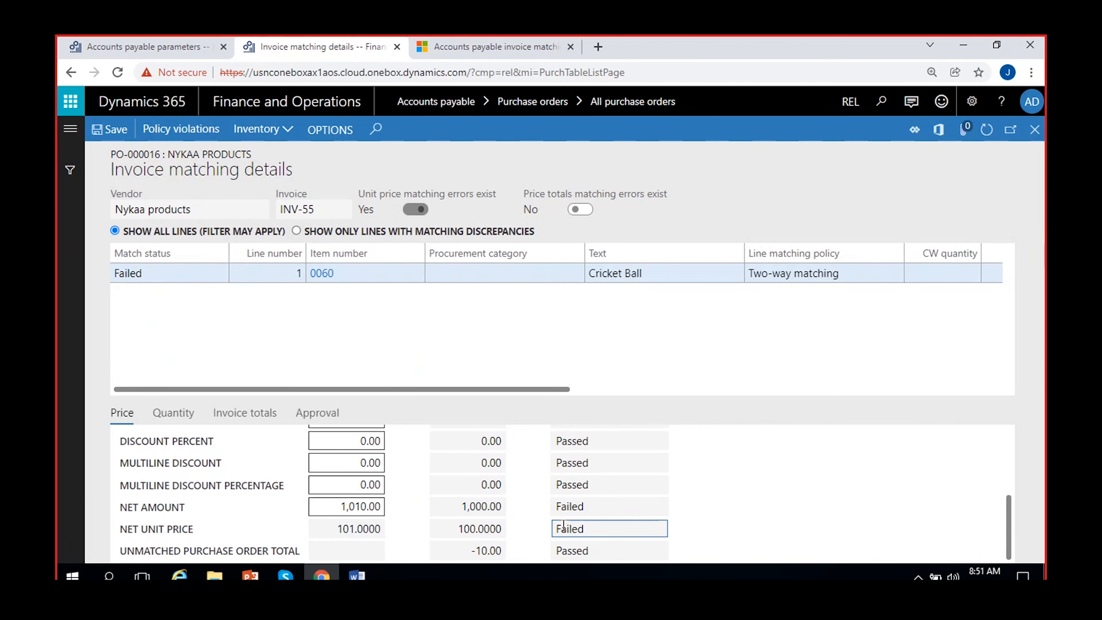
pyautogui.moveTo(476, 551); pyautogui.dragTo(500, 551)
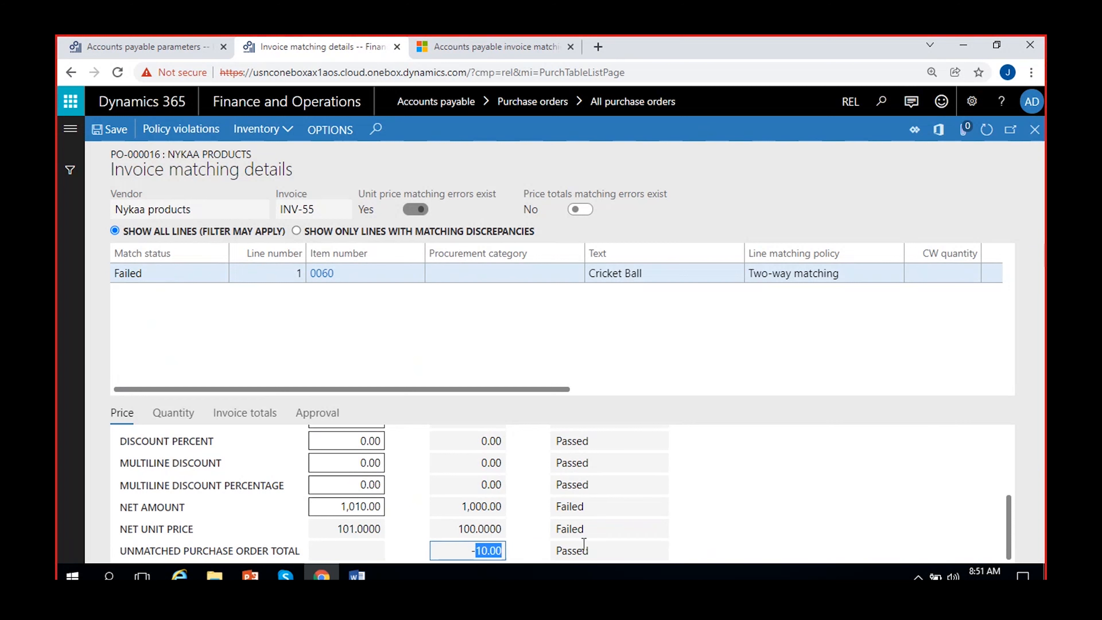
# Step: Widen the Invoice unit price column in the matching lines grid and compare it with the PO unit price
pyautogui.click(333, 325)
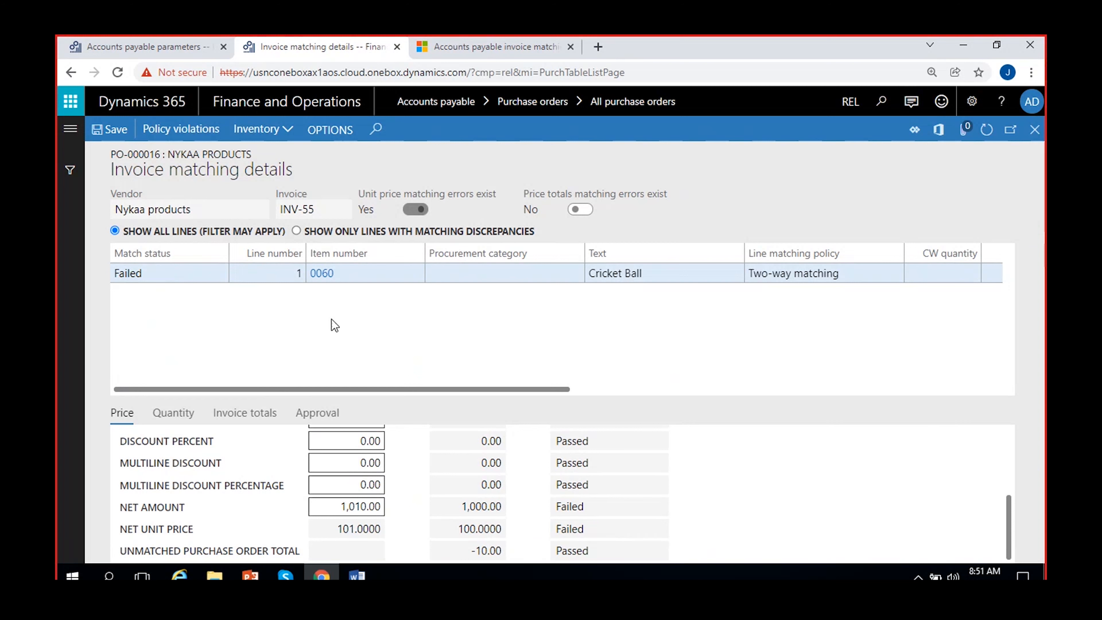
pyautogui.hscroll(5, 318, 306)
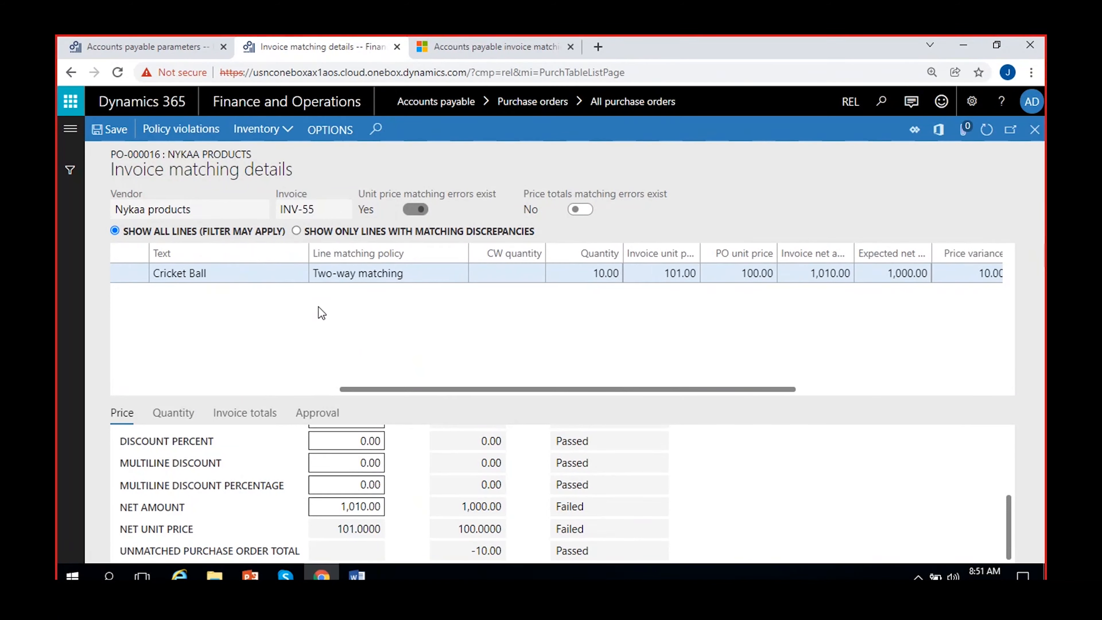
pyautogui.hscroll(3, 318, 306)
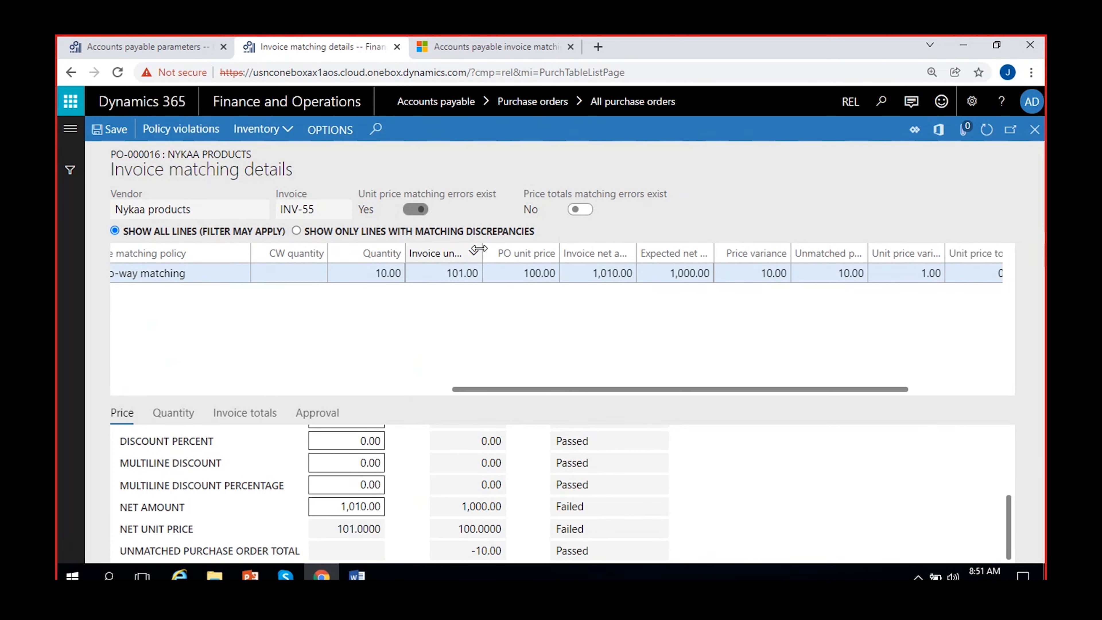
pyautogui.moveTo(479, 249); pyautogui.dragTo(525, 248)
pyautogui.click(499, 278)
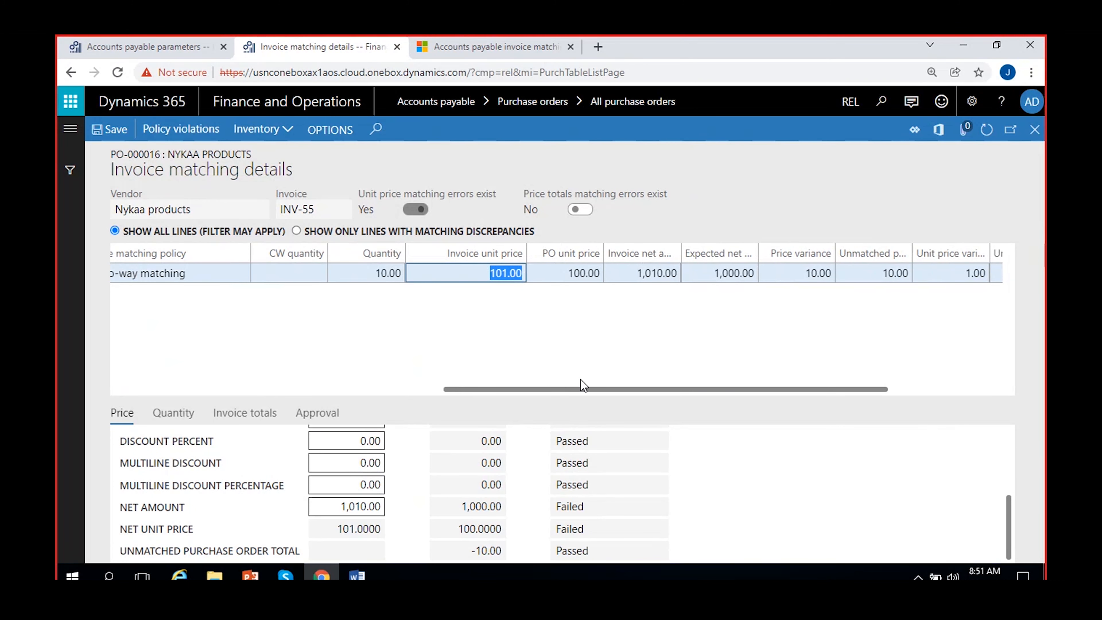
pyautogui.click(558, 272)
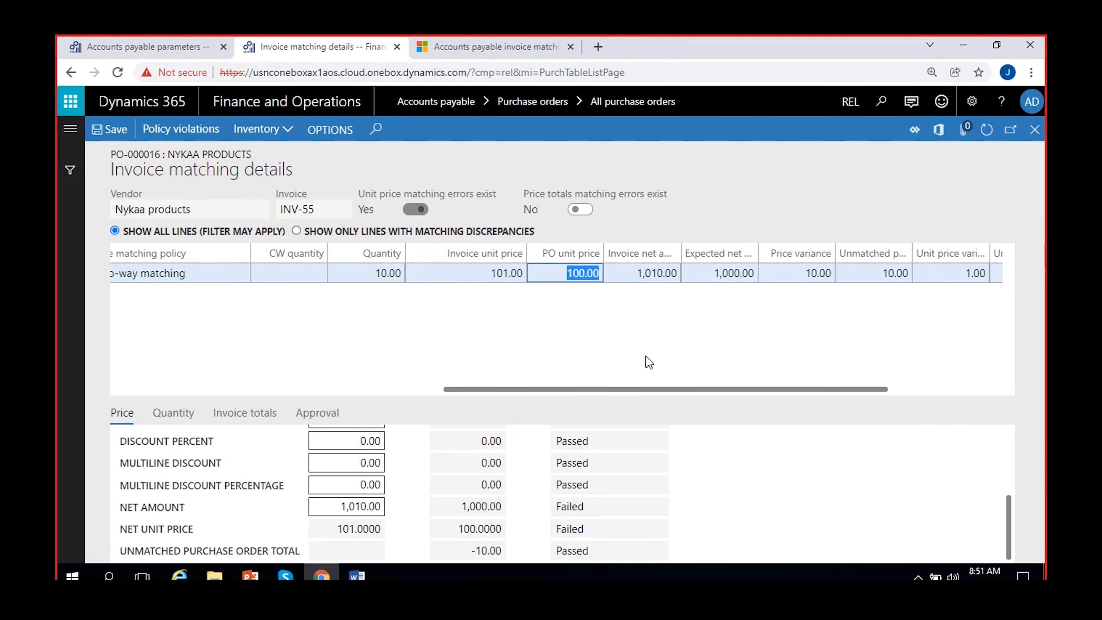
# Step: Widen the unit price variance percentage and unit price tolerance percentage columns and compare their values for the Cricket Ball line
pyautogui.moveTo(646, 389); pyautogui.dragTo(750, 389)
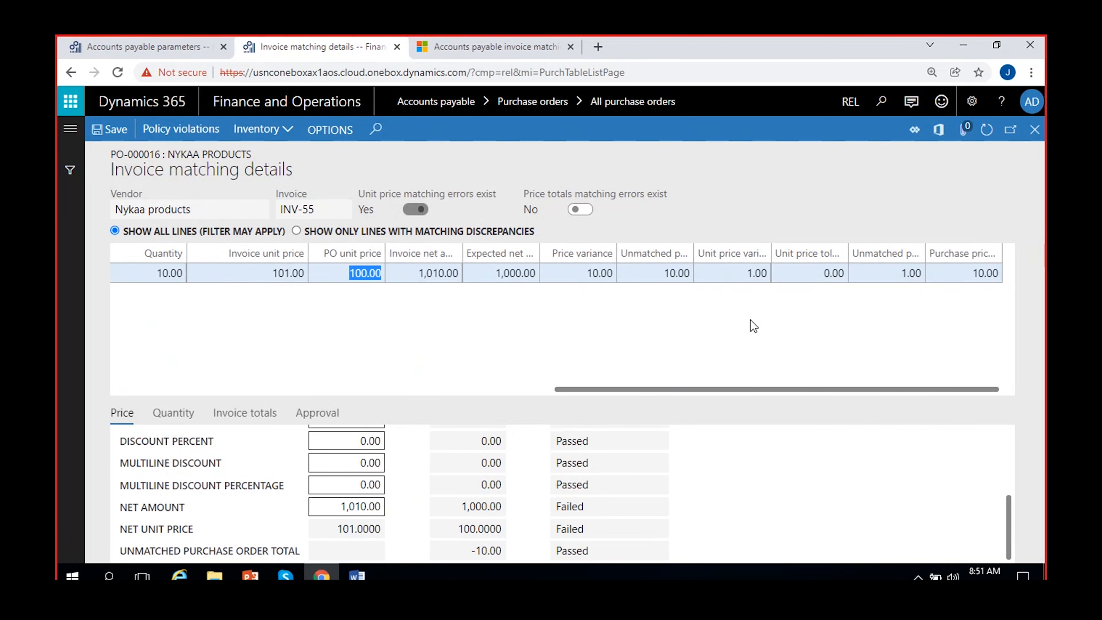
pyautogui.moveTo(768, 248); pyautogui.dragTo(801, 249)
pyautogui.click(786, 272)
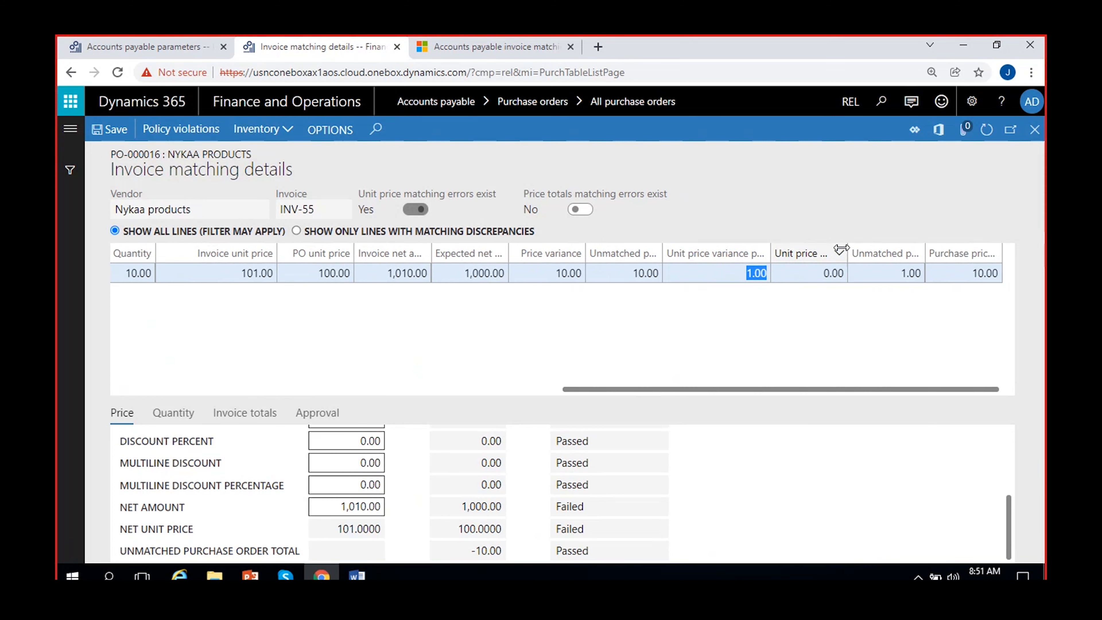
pyautogui.moveTo(847, 249); pyautogui.dragTo(981, 249)
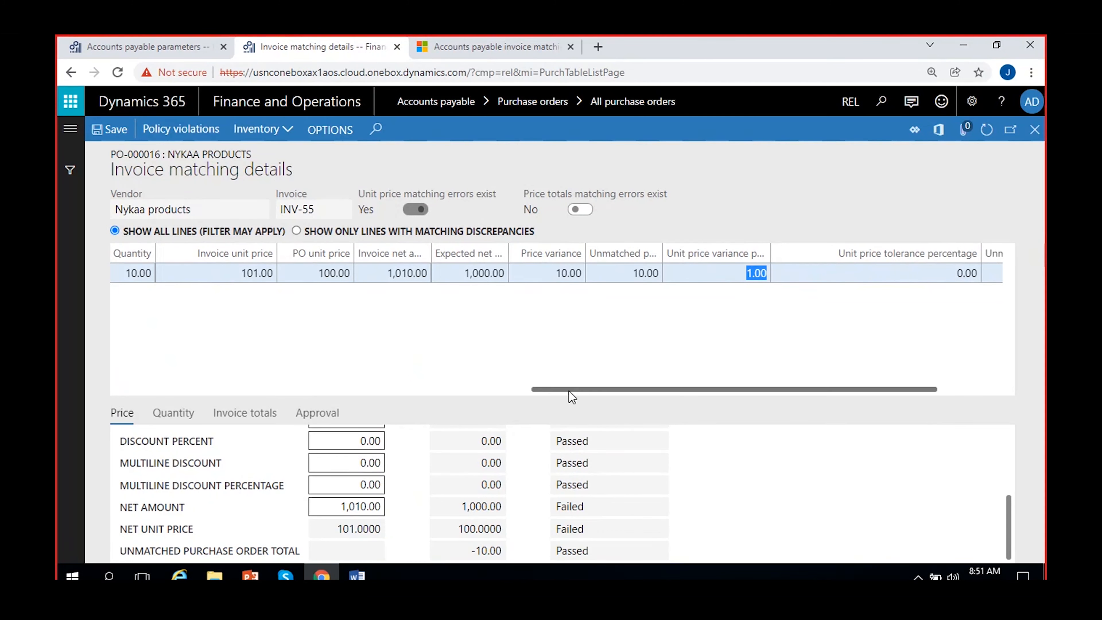
pyautogui.moveTo(568, 389); pyautogui.dragTo(631, 389)
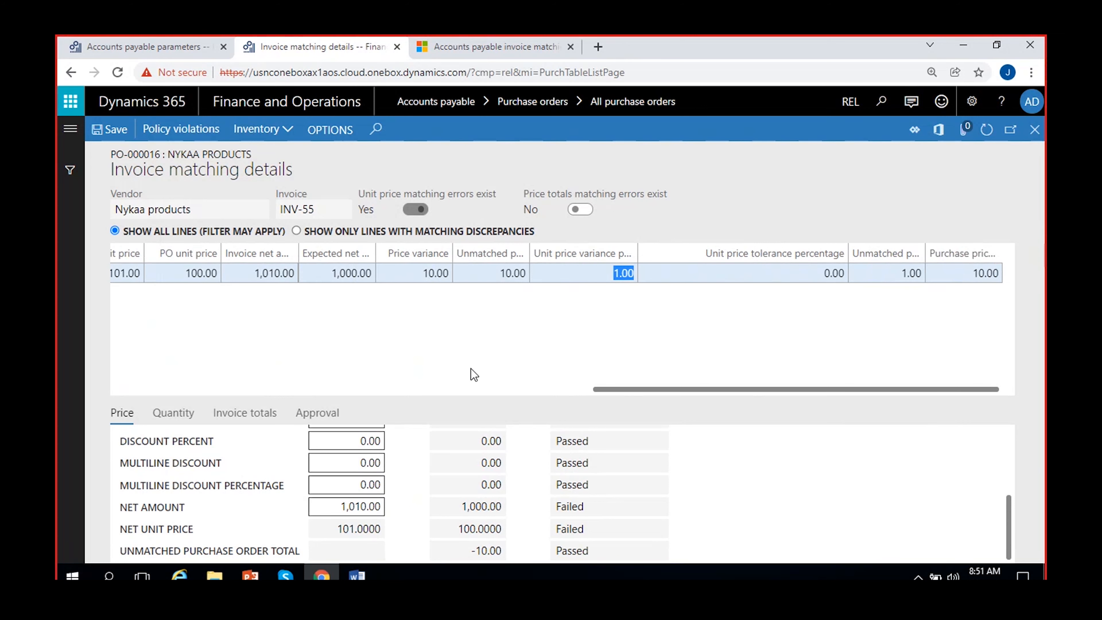
# Step: Widen the Unit price variance percentage column fully and compare its value with the unit price tolerance percentage
pyautogui.click(607, 275)
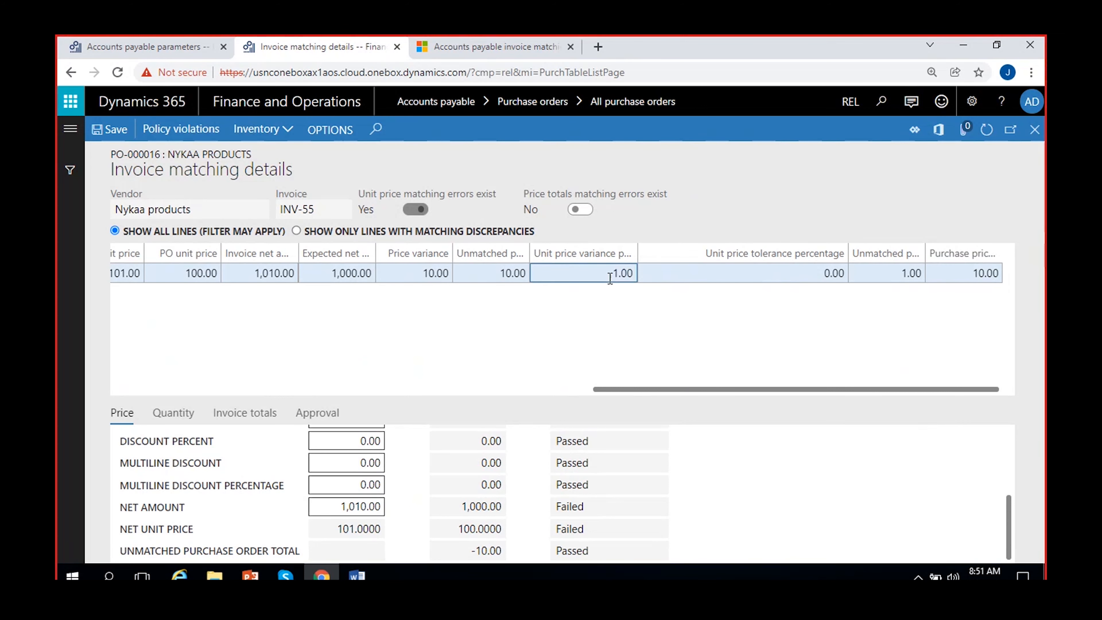
pyautogui.moveTo(636, 251); pyautogui.dragTo(696, 252)
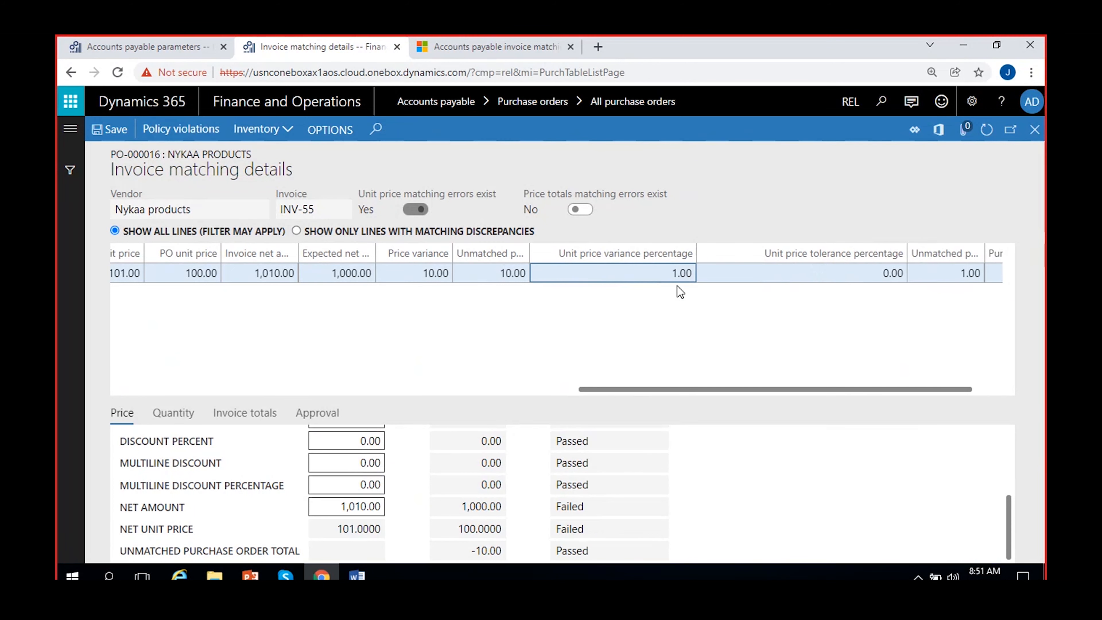
pyautogui.click(666, 270)
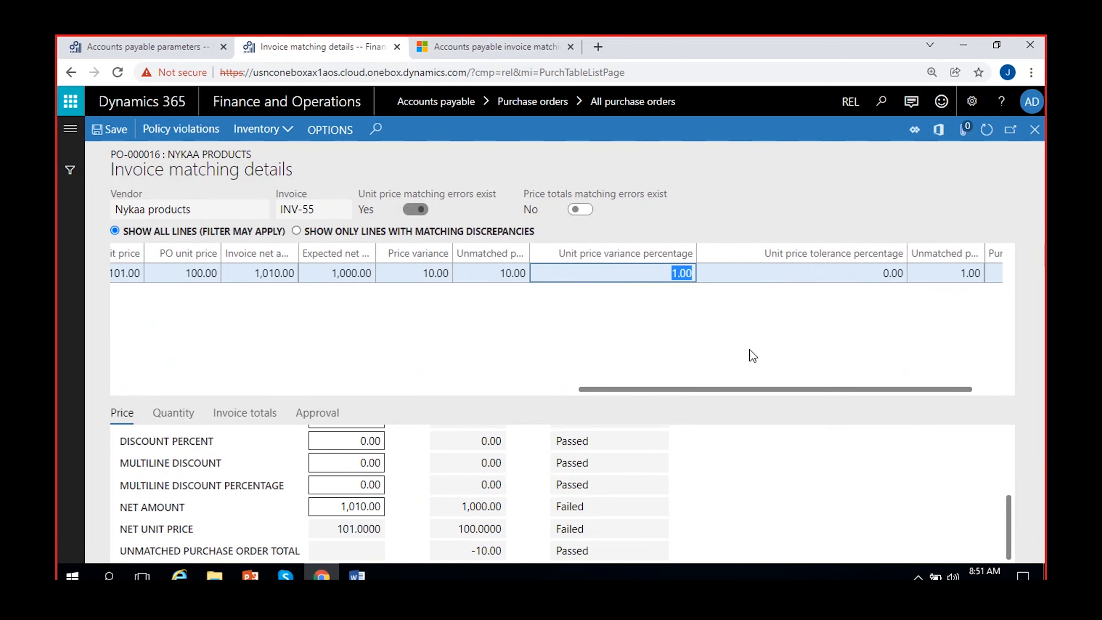
pyautogui.click(858, 270)
pyautogui.click(830, 278)
pyautogui.click(857, 273)
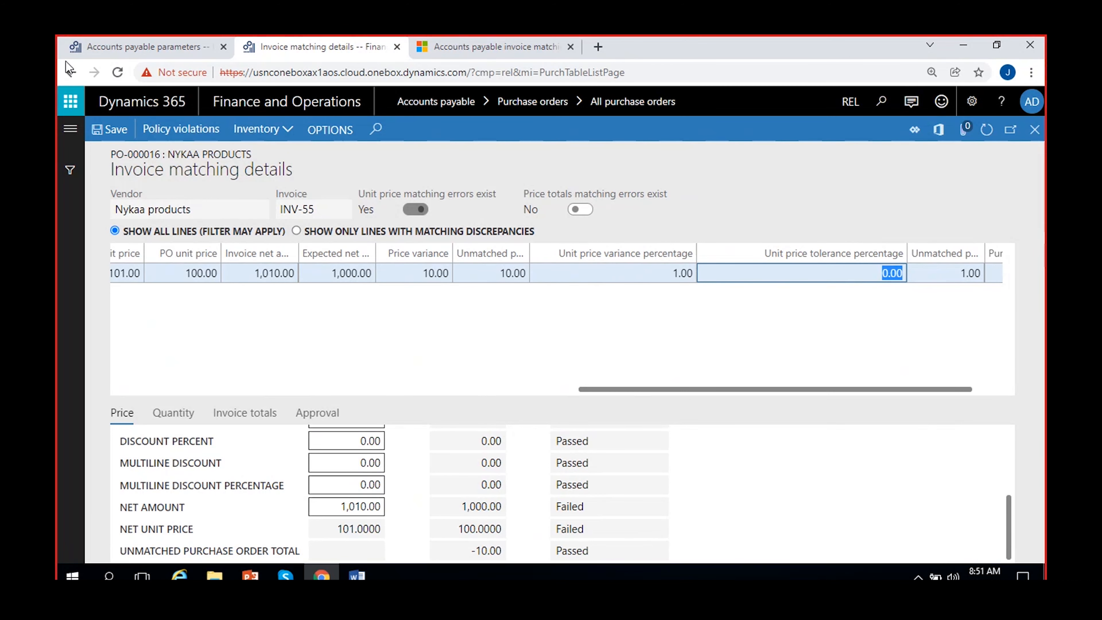
# Step: Open the Accounts payable parameters and read the help text for the Display unit price match icon setting
pyautogui.click(111, 43)
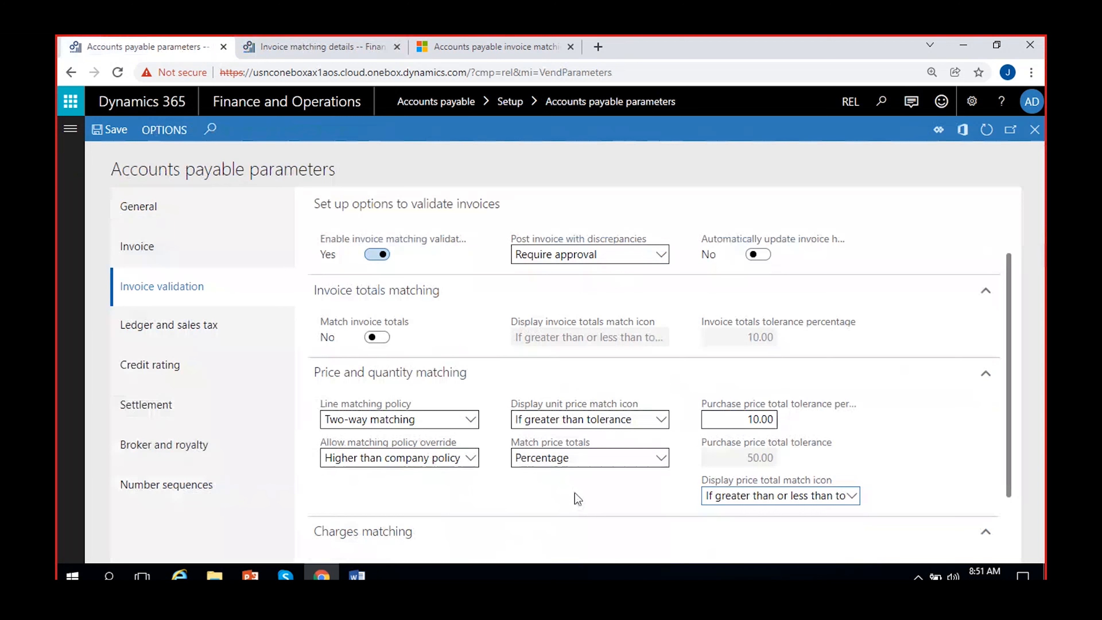
pyautogui.moveTo(555, 411)
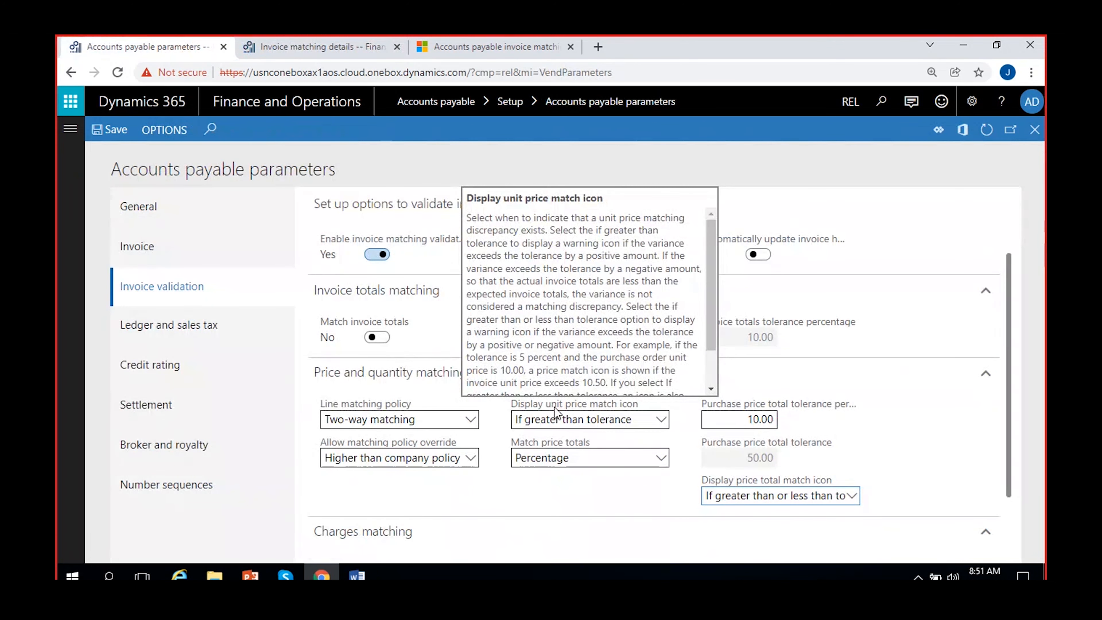
pyautogui.scroll(-2, 542, 335)
pyautogui.scroll(2, 542, 335)
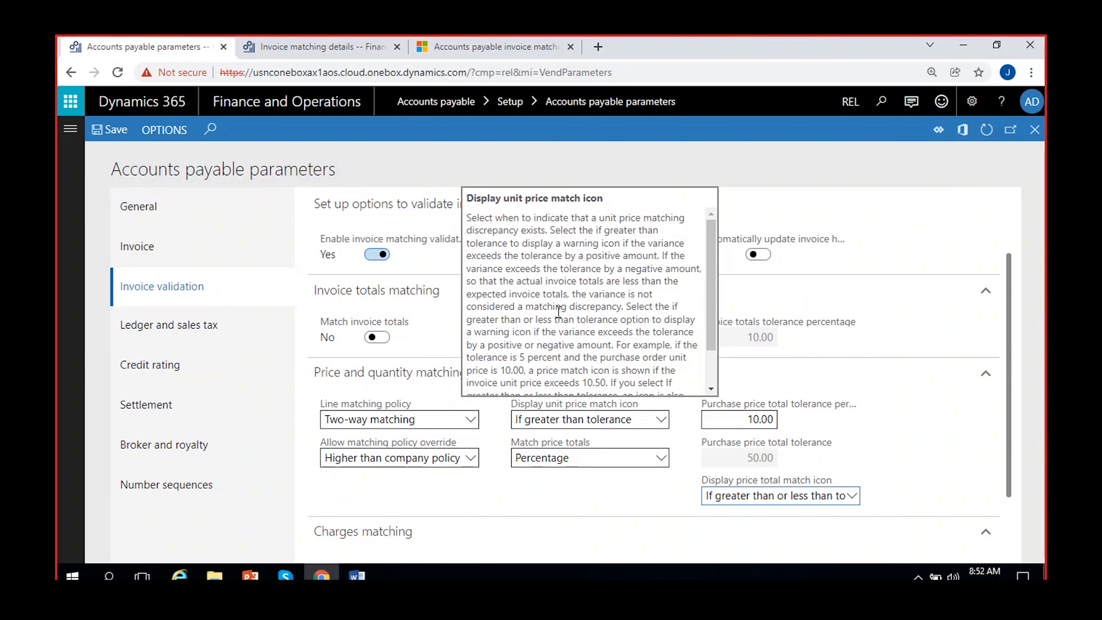
pyautogui.scroll(-2, 558, 311)
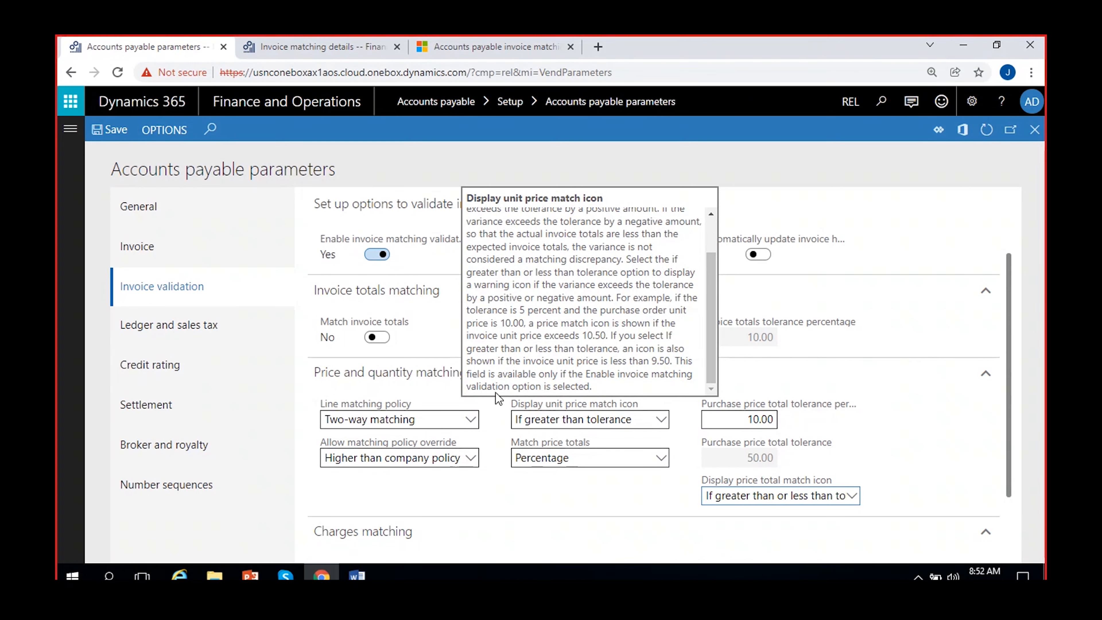
pyautogui.click(491, 425)
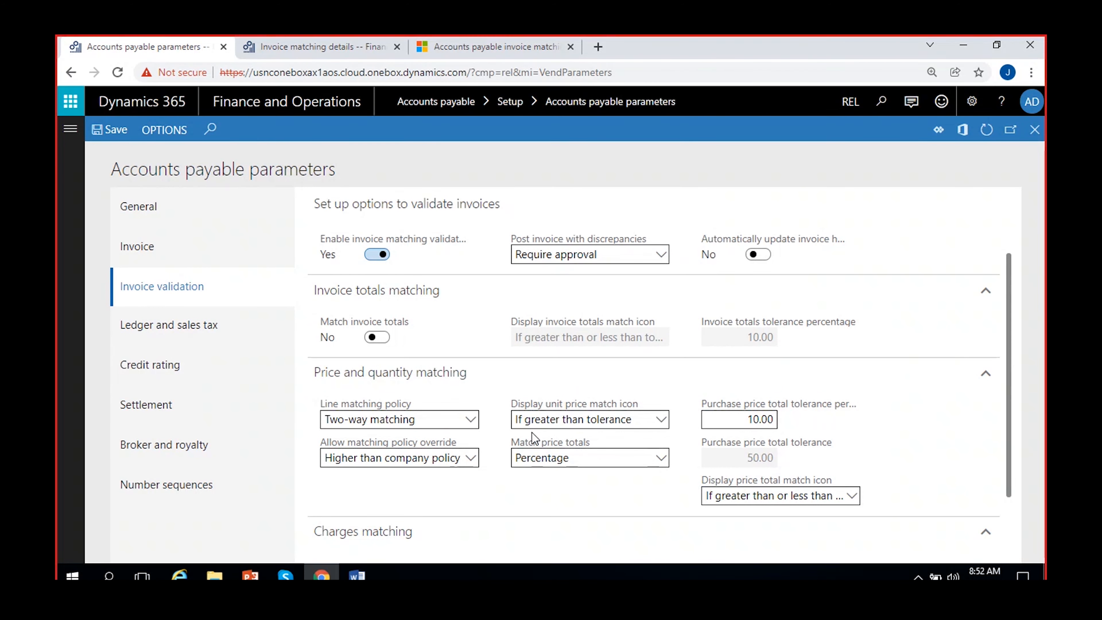
# Step: Set Display unit price match icon to If greater than or less than tolerance and save the parameters
pyautogui.moveTo(505, 423)
pyautogui.click(659, 420)
pyautogui.click(567, 461)
pyautogui.click(115, 129)
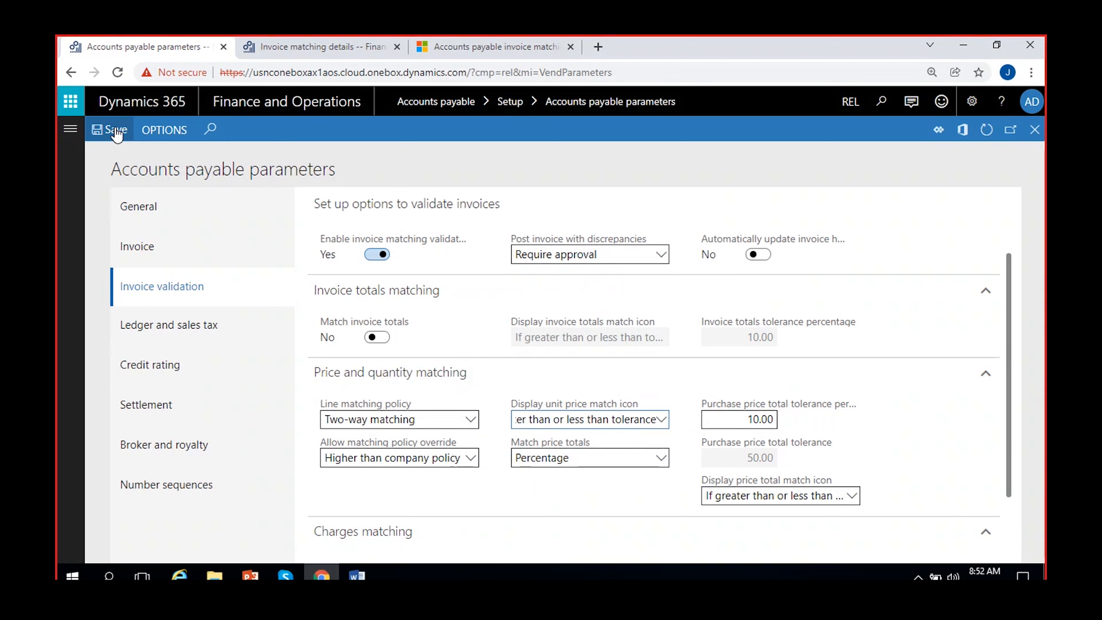
# Step: Close the invoice matching details, Accounts payable parameters and vendor invoice pages to return to purchase order PO-000016
pyautogui.click(301, 49)
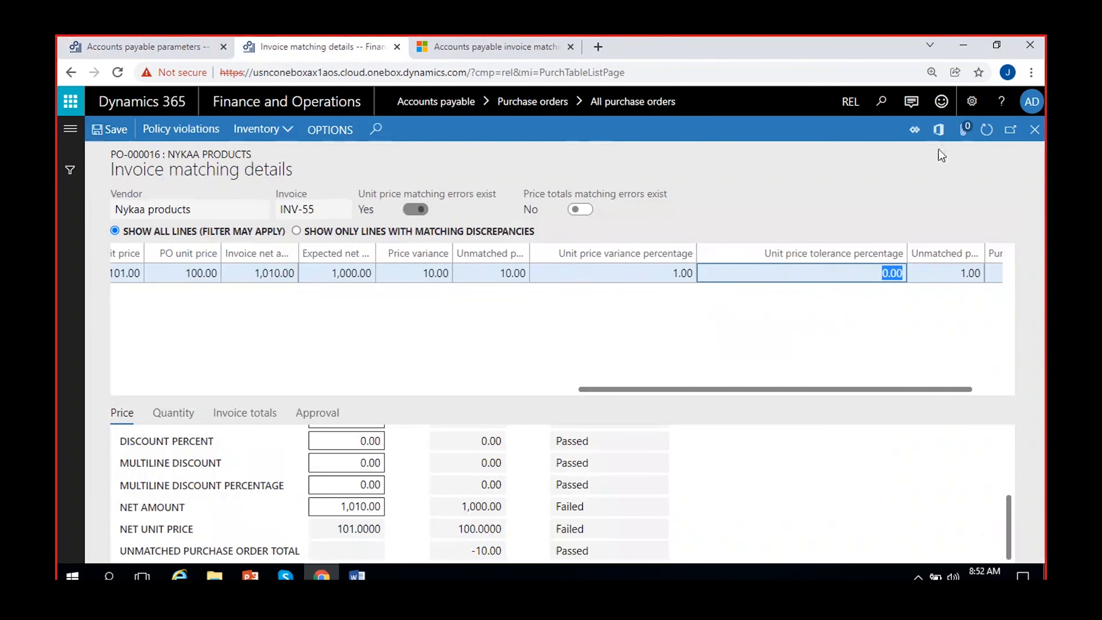
pyautogui.click(1040, 135)
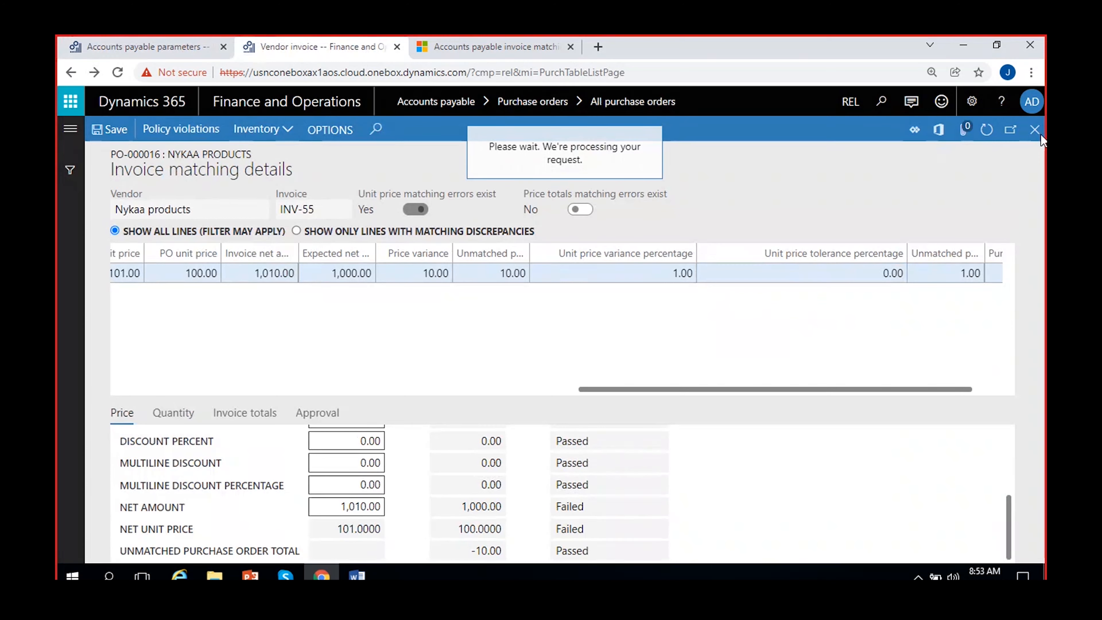
pyautogui.click(114, 48)
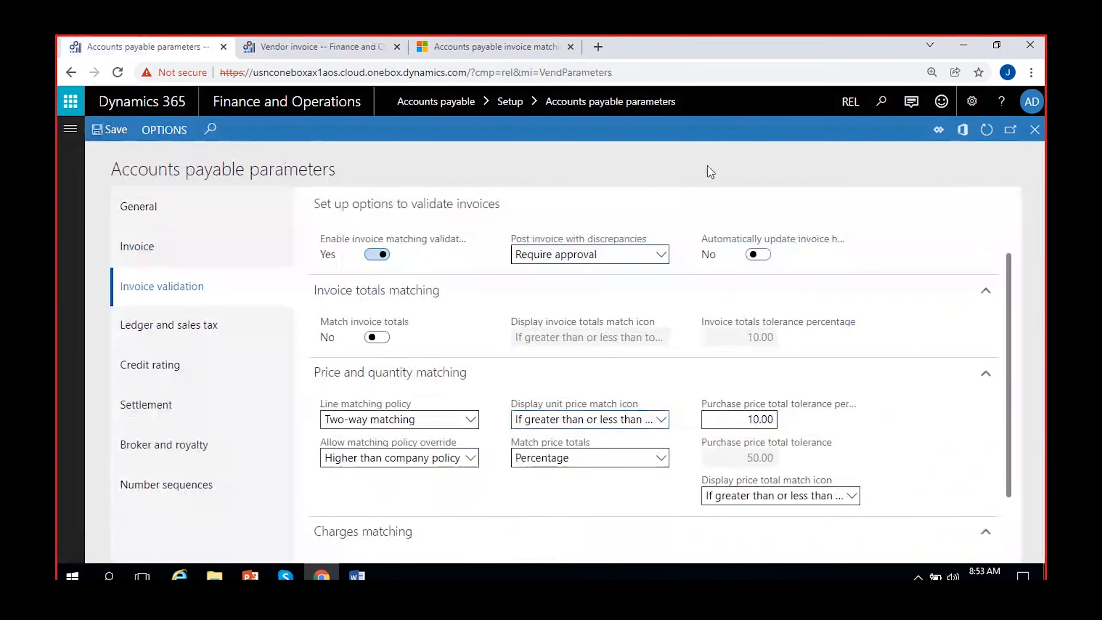
pyautogui.click(284, 42)
pyautogui.click(1036, 132)
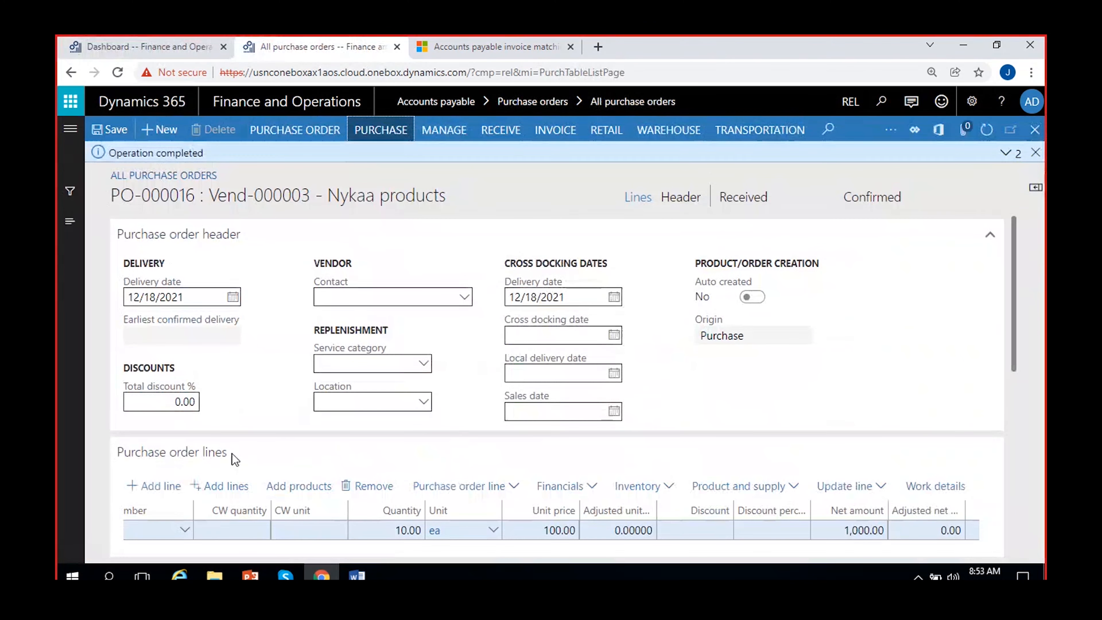
# Step: Try the Not required matching policy on the purchase order line, set it to Two-way matching and refresh the order
pyautogui.scroll(-10, 236, 456)
pyautogui.click(270, 433)
pyautogui.click(216, 491)
pyautogui.click(274, 453)
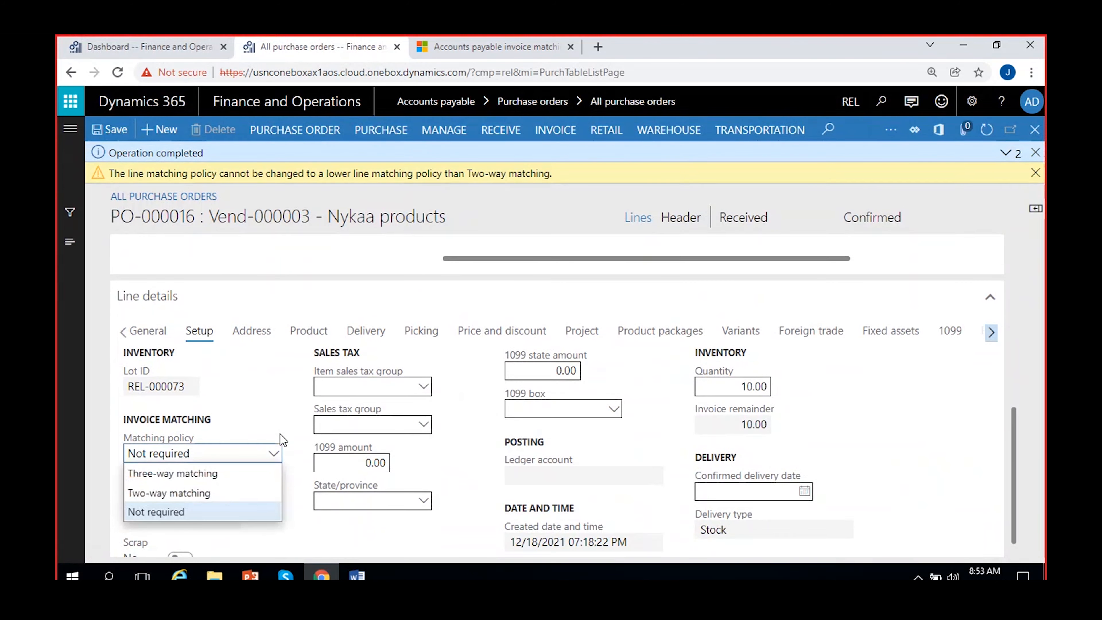
pyautogui.click(202, 492)
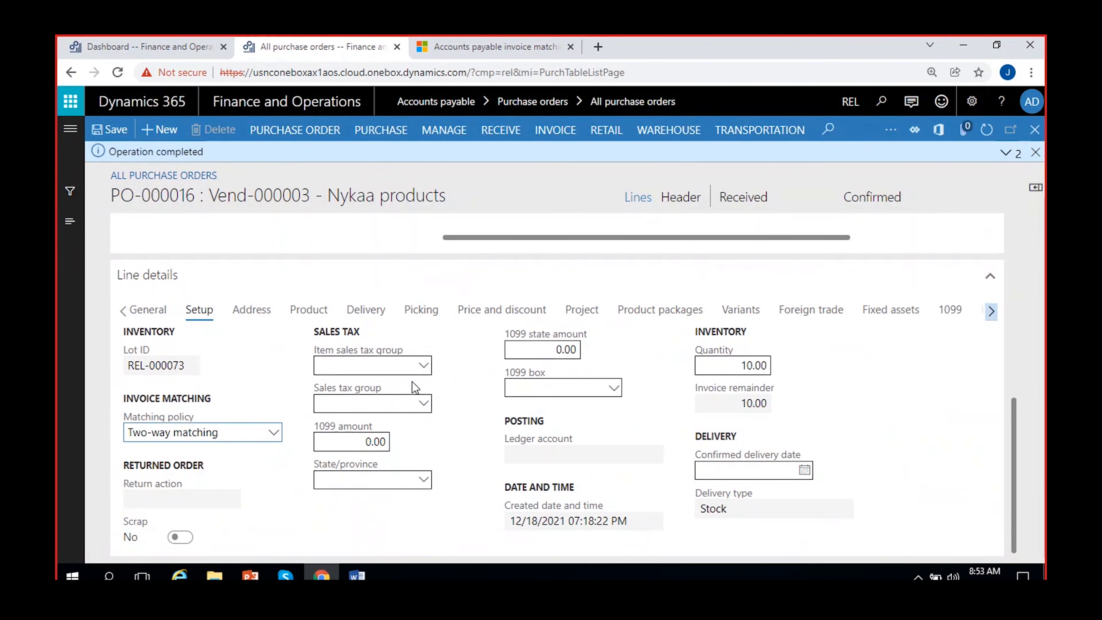
pyautogui.click(1035, 152)
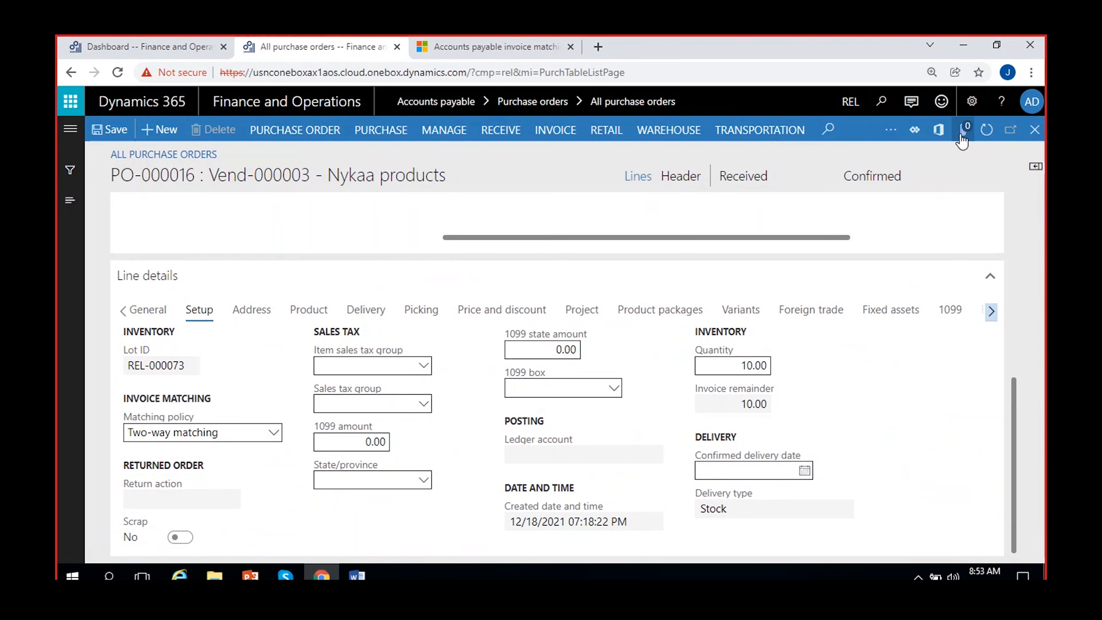
pyautogui.click(985, 129)
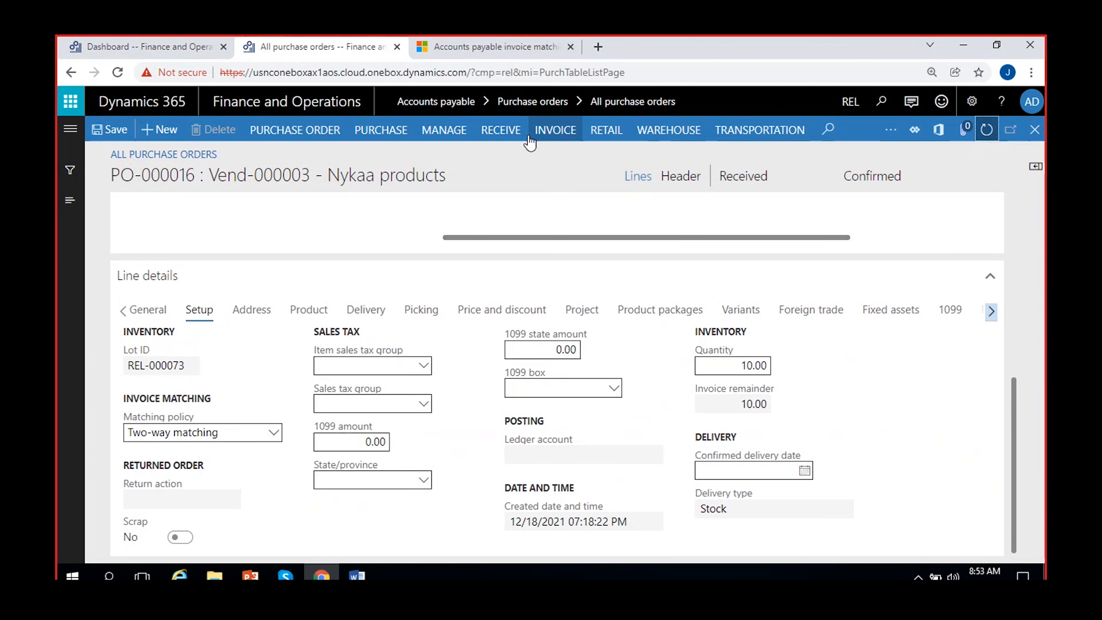
# Step: Open vendor invoice INV-55 from the purchase order and update its match status
pyautogui.click(536, 133)
pyautogui.click(452, 194)
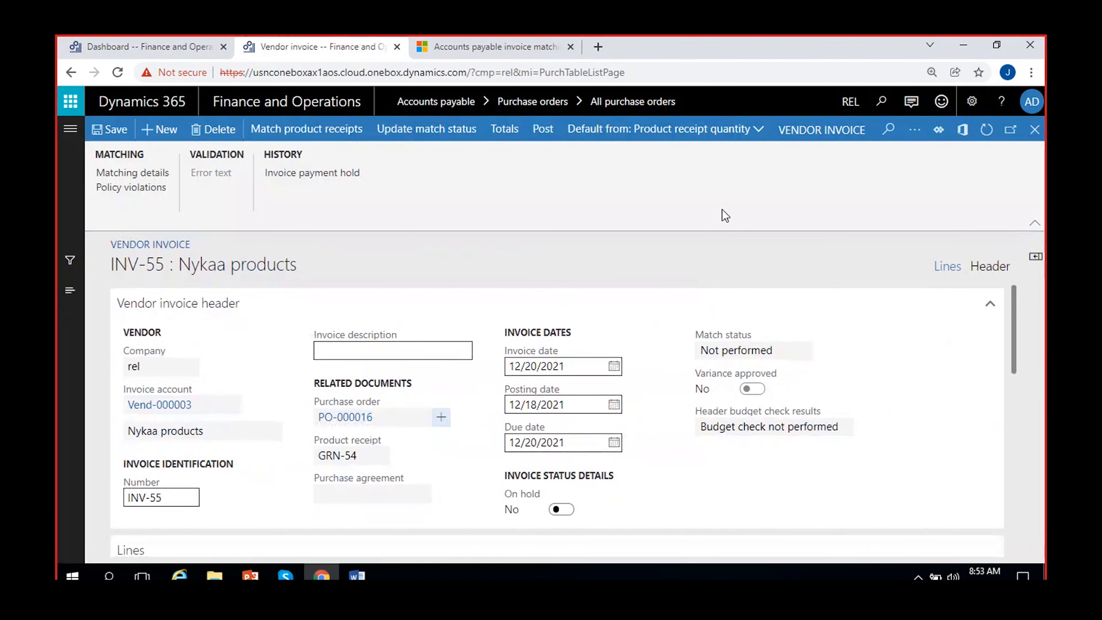
pyautogui.click(425, 128)
pyautogui.click(772, 347)
# Step: Set the Cricket Ball invoice line's unit price to 100.00 and save the invoice
pyautogui.moveTo(1015, 325); pyautogui.dragTo(1016, 401)
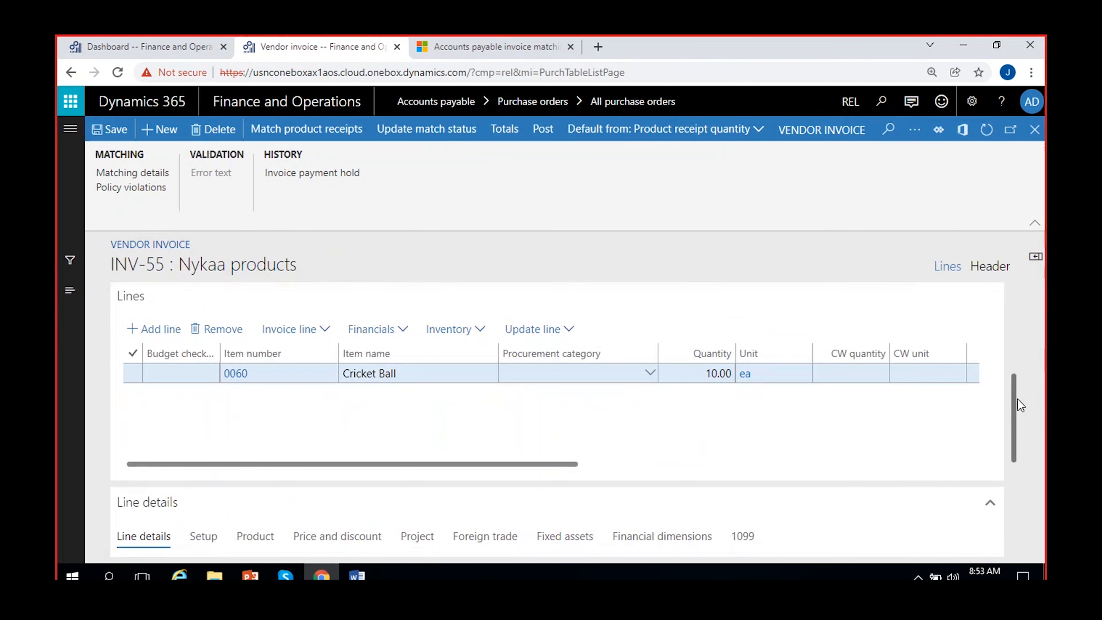
pyautogui.hscroll(5, 690, 413)
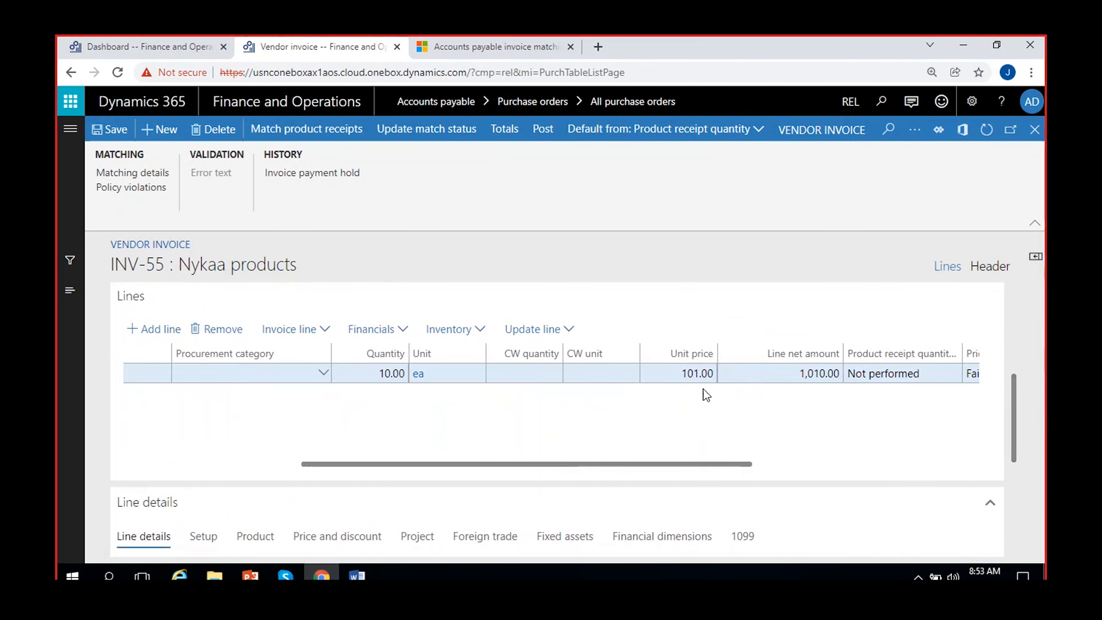
pyautogui.click(699, 373)
pyautogui.press('BackSpace')
pyautogui.write('0')
pyautogui.click(110, 129)
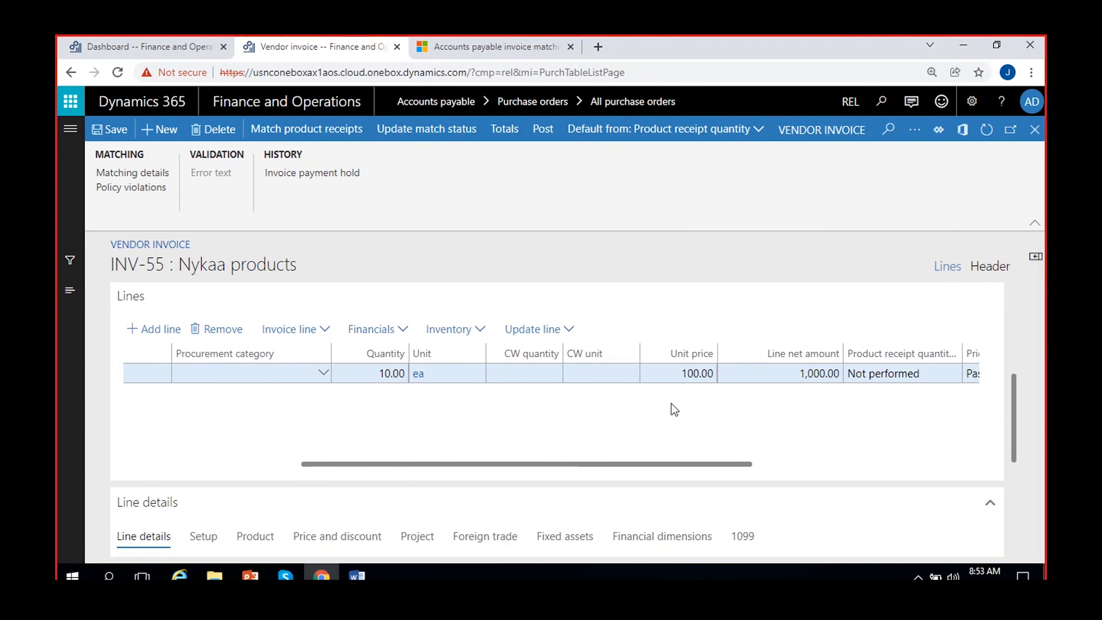
# Step: Set the Cricket Ball invoice line's net amount to 1,050.00 and save the invoice
pyautogui.click(820, 379)
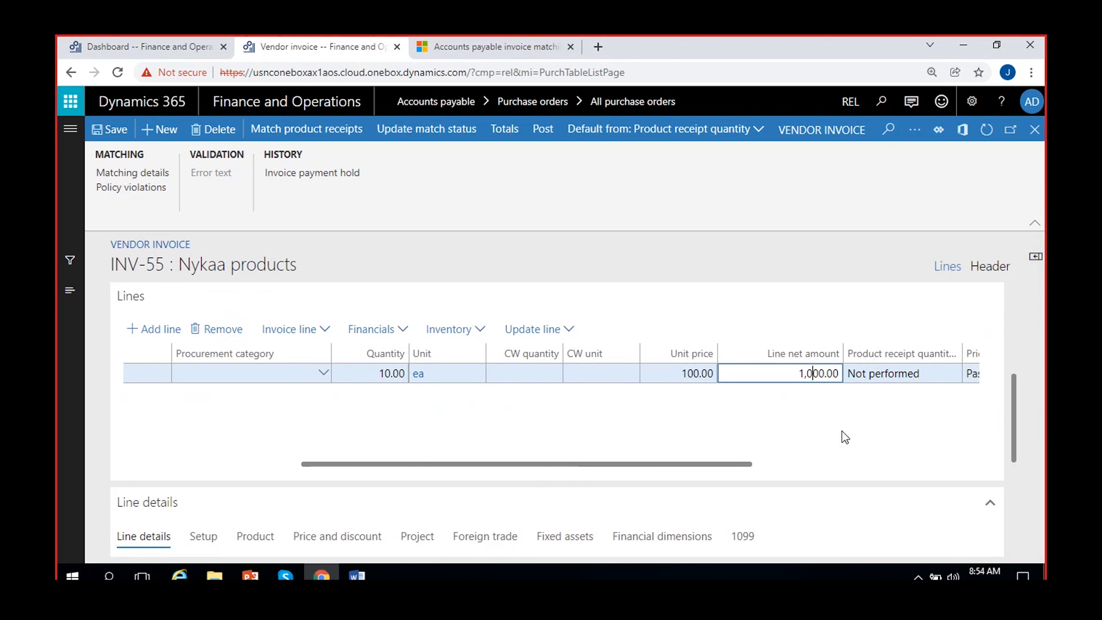
pyautogui.press('BackSpace')
pyautogui.write('5')
pyautogui.press('Tab')
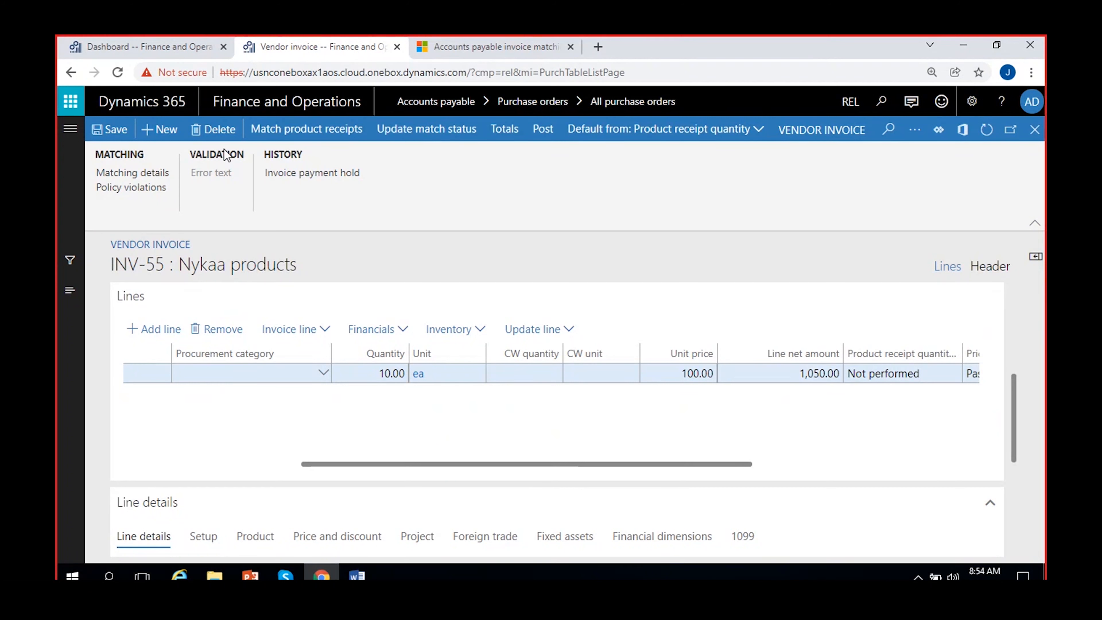
pyautogui.click(111, 129)
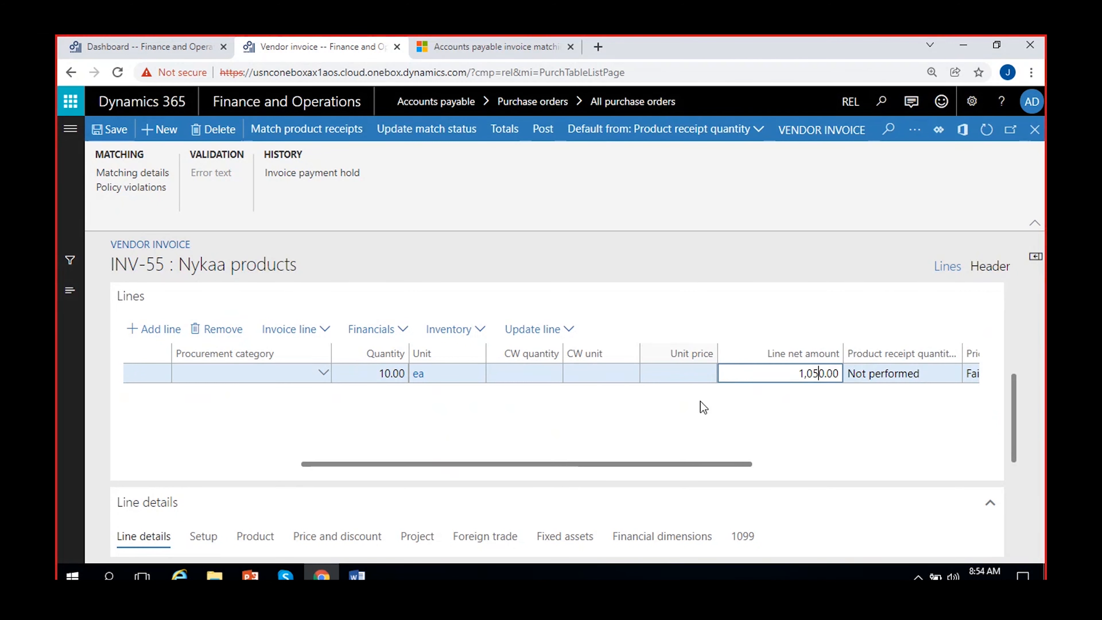
pyautogui.click(809, 432)
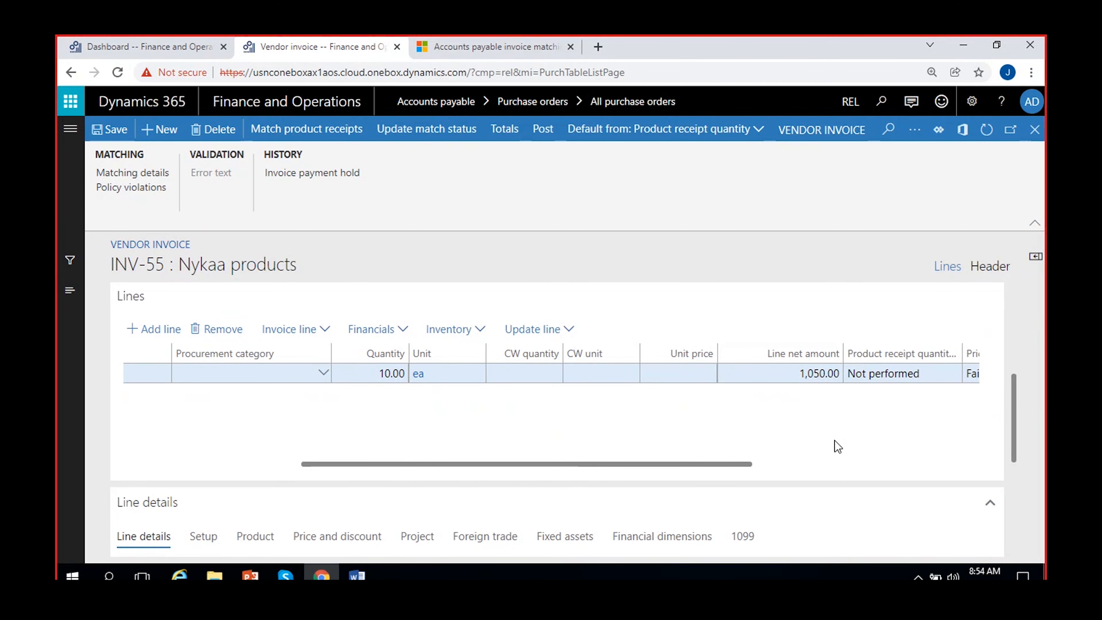
# Step: Update the invoice's match status and check the line's price match and price total match results and the header match status
pyautogui.moveTo(1014, 420); pyautogui.dragTo(1014, 331)
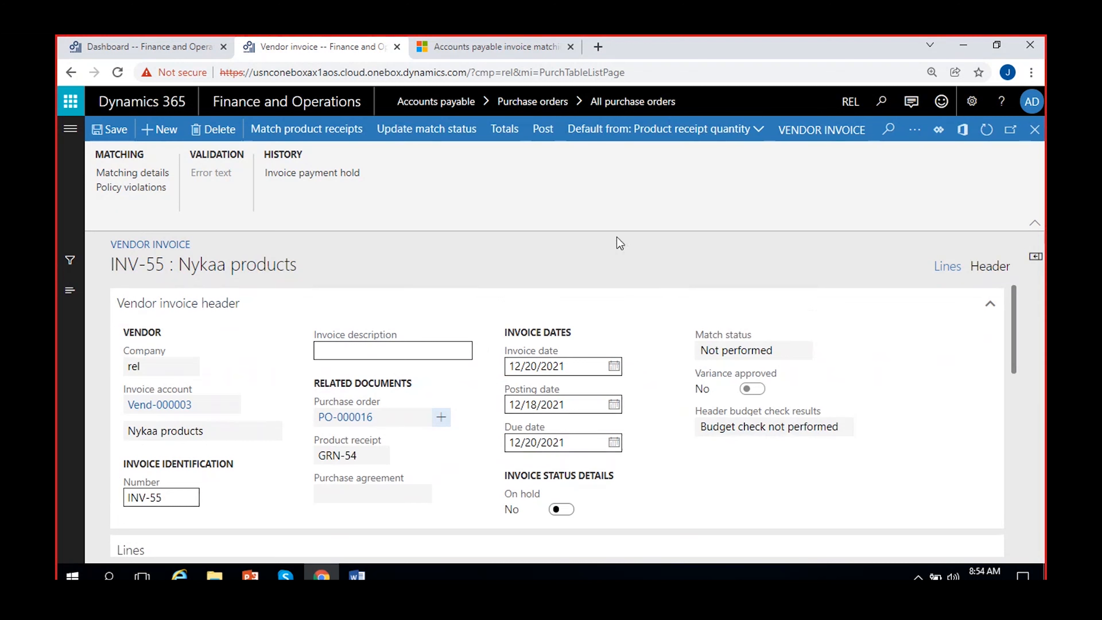
pyautogui.click(429, 126)
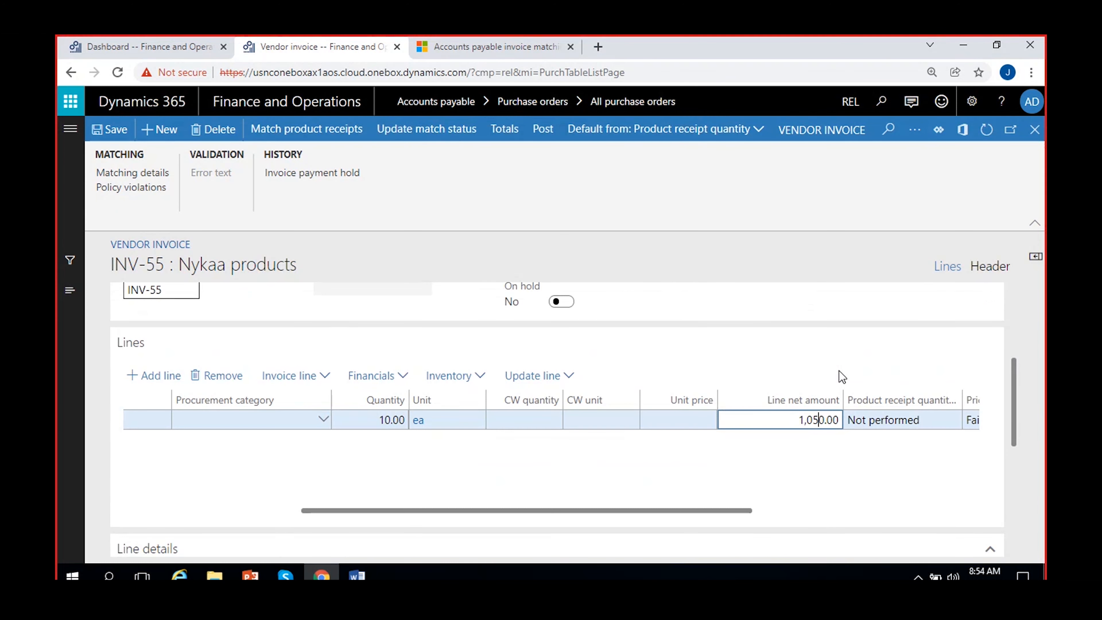
pyautogui.moveTo(1016, 407); pyautogui.dragTo(1025, 384)
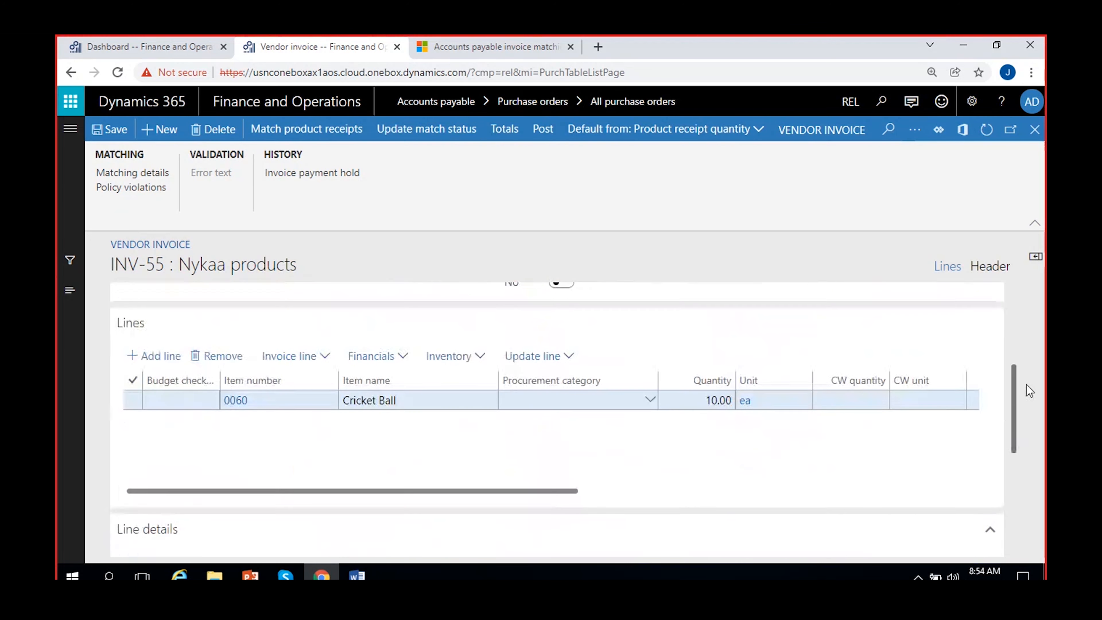
pyautogui.hscroll(6, 654, 456)
pyautogui.hscroll(5, 657, 461)
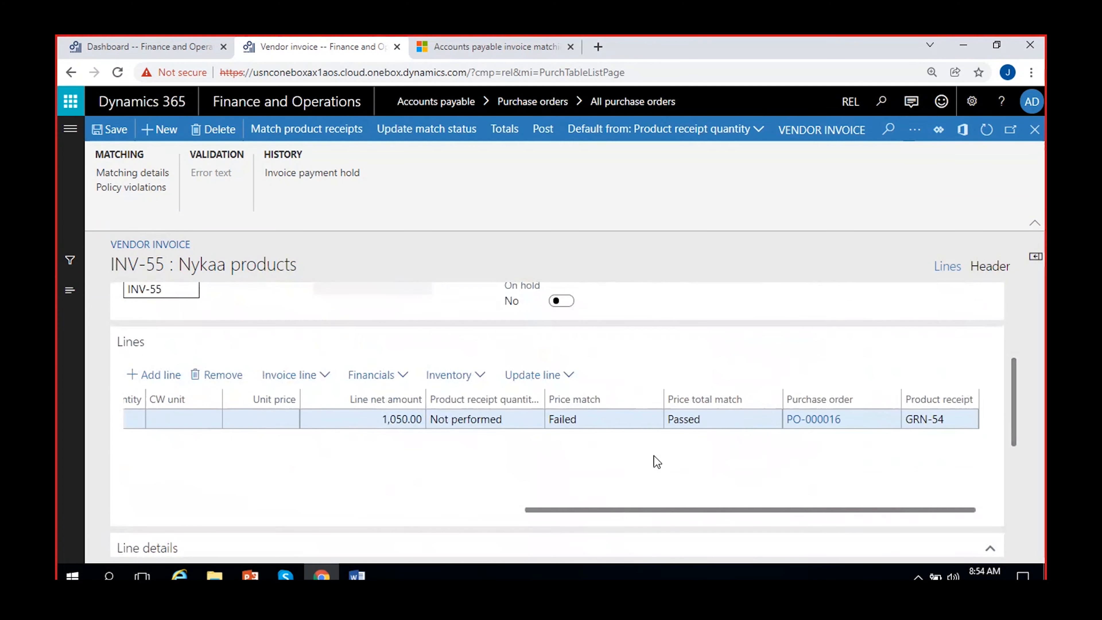
pyautogui.click(591, 420)
pyautogui.click(708, 421)
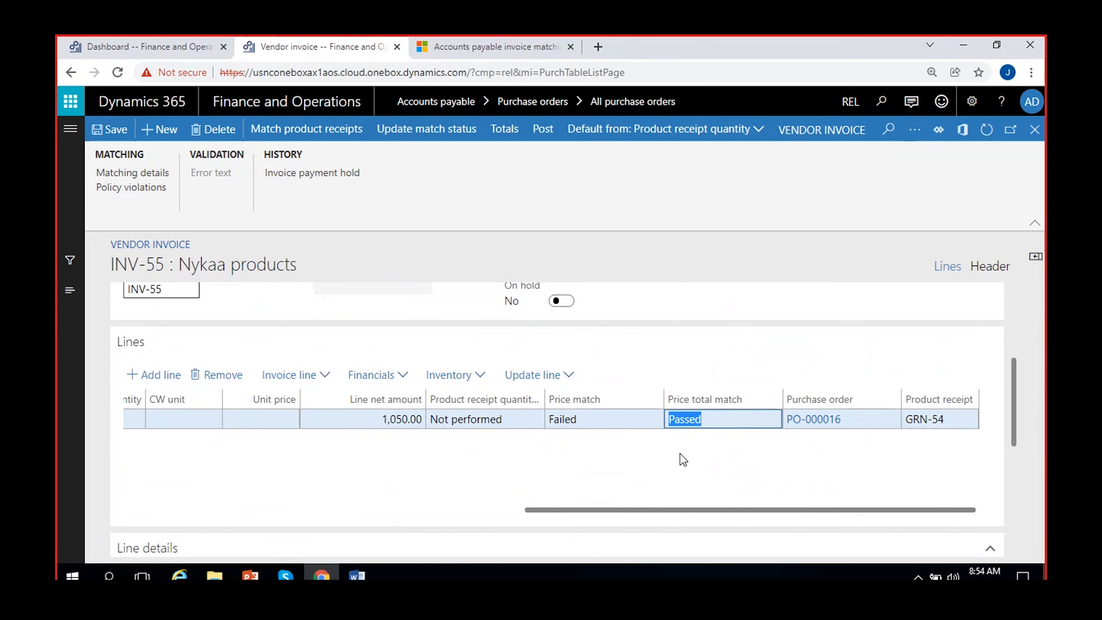
pyautogui.click(707, 421)
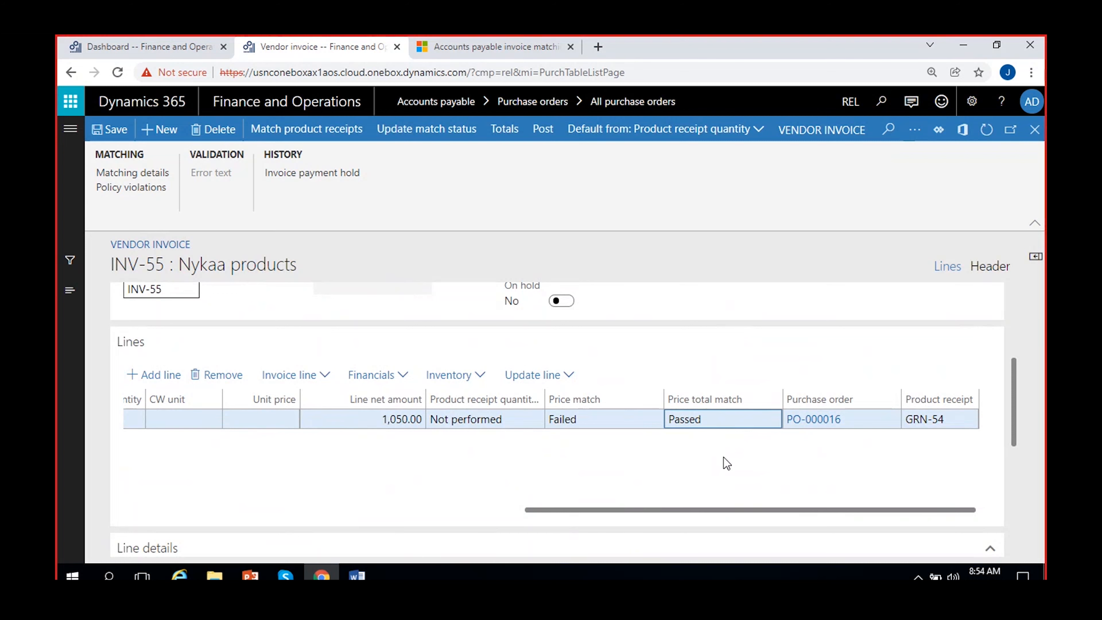
pyautogui.click(599, 418)
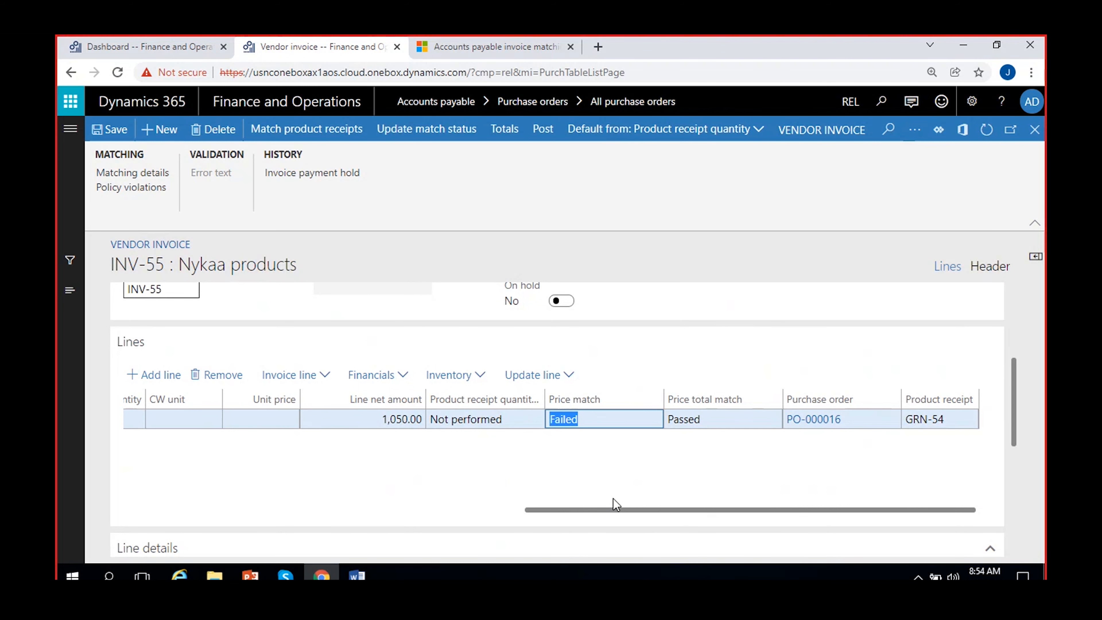
pyautogui.click(564, 459)
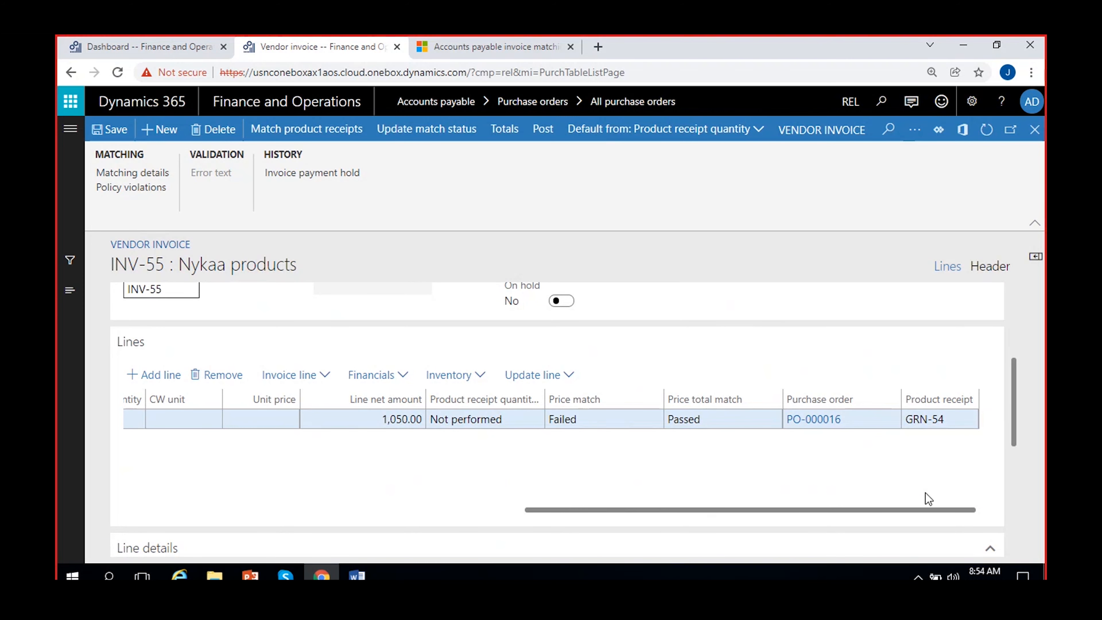
pyautogui.moveTo(1015, 413); pyautogui.dragTo(1021, 336)
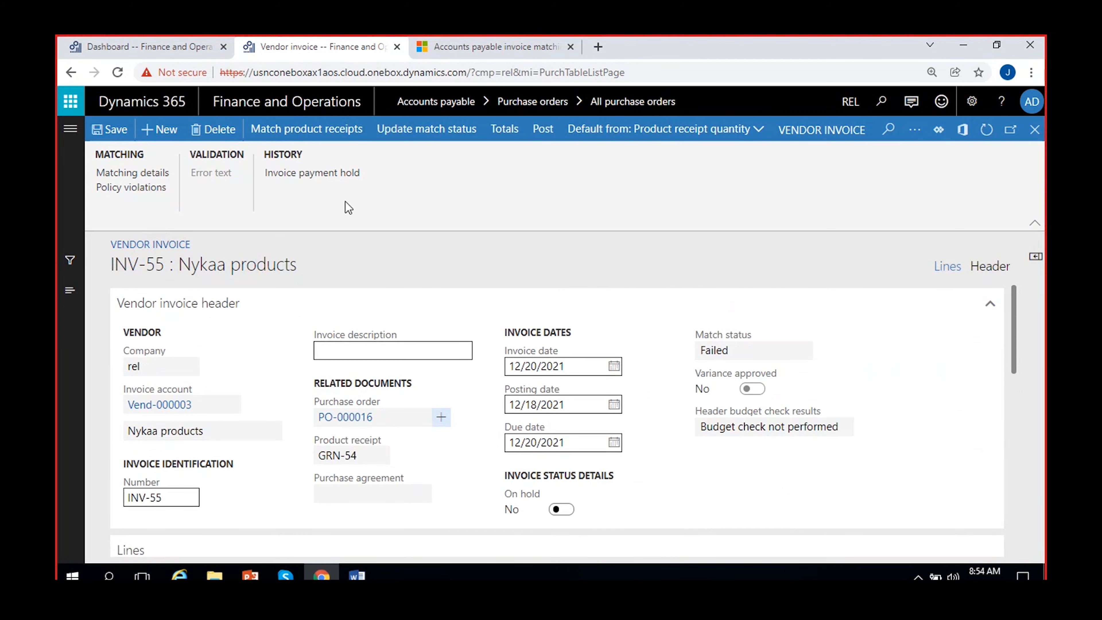
# Step: Examine the invoice and purchase order net amount, net unit price and match statuses in INV-55's matching details
pyautogui.click(152, 174)
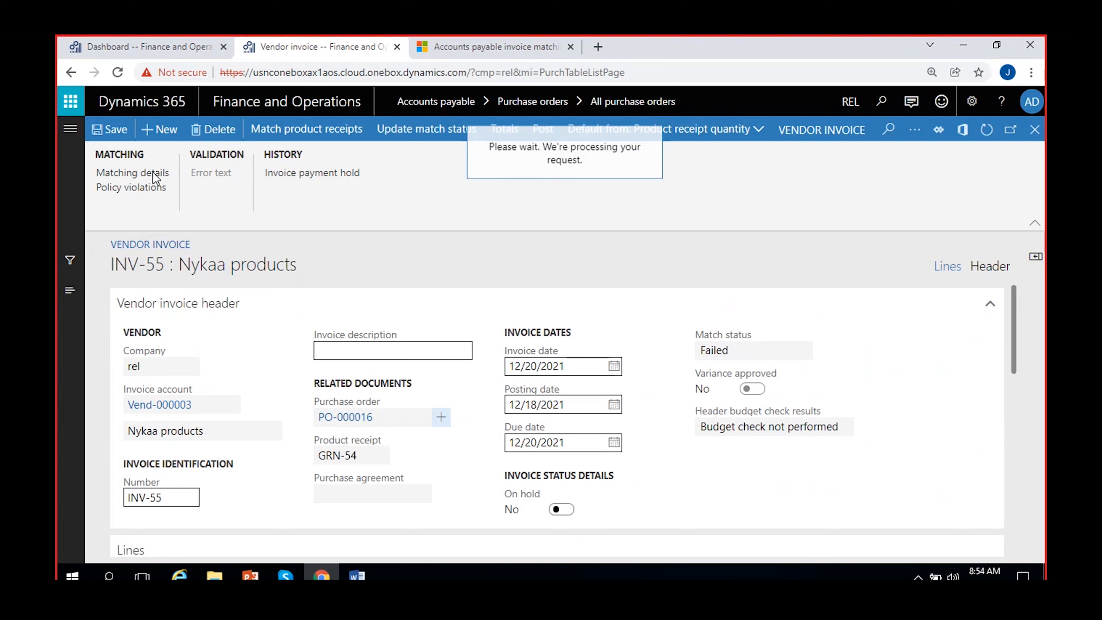
pyautogui.scroll(-3, 754, 488)
pyautogui.scroll(3, 757, 489)
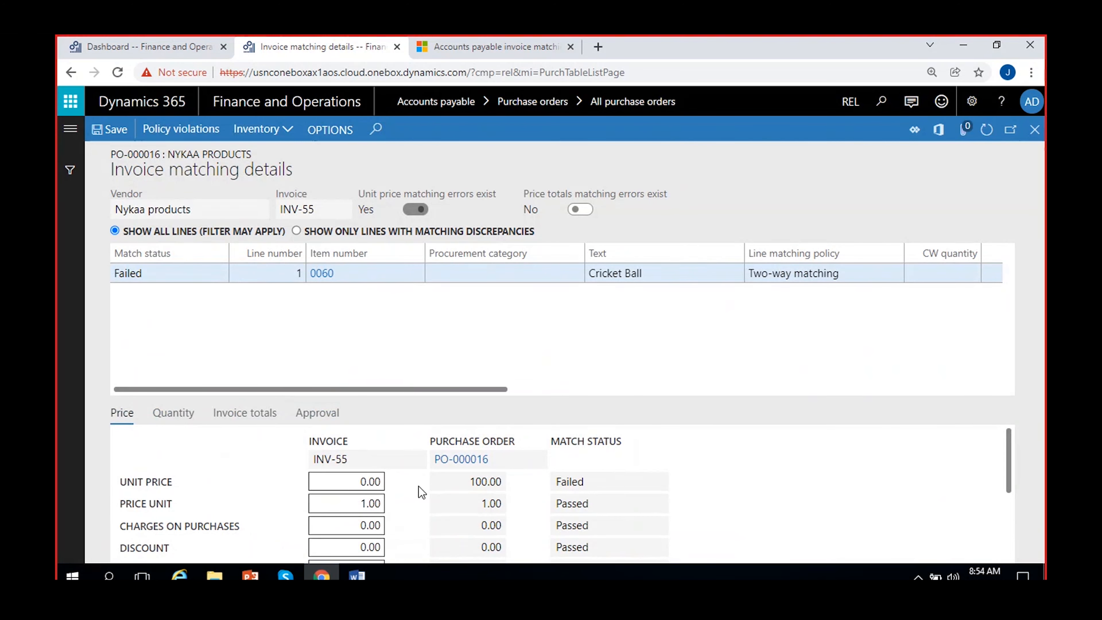
pyautogui.scroll(-3, 411, 496)
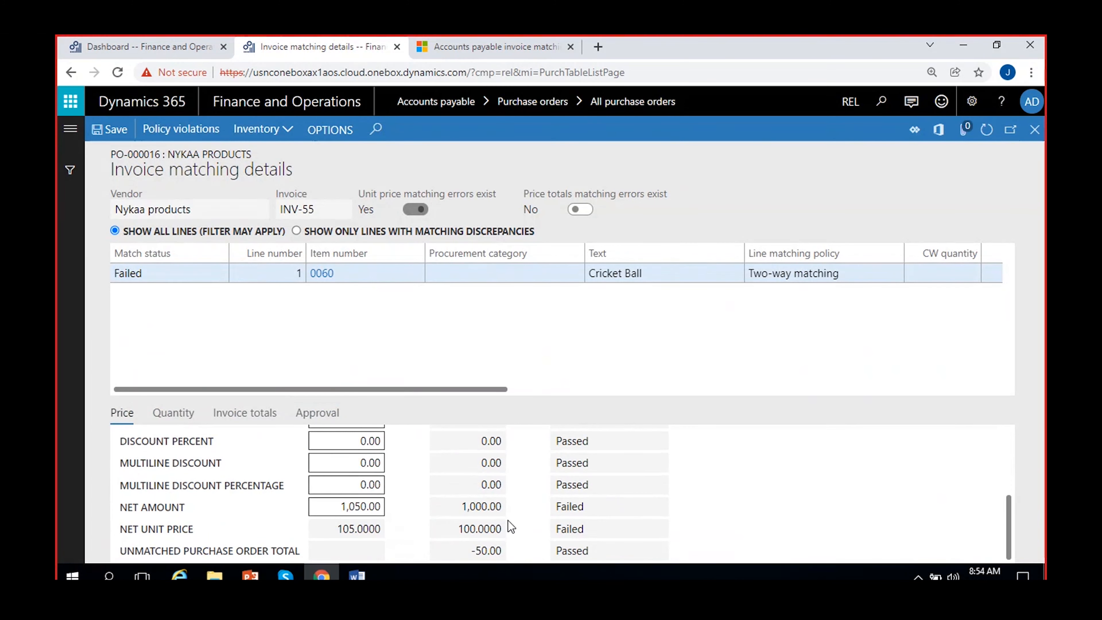
pyautogui.click(334, 529)
pyautogui.click(446, 533)
pyautogui.click(580, 530)
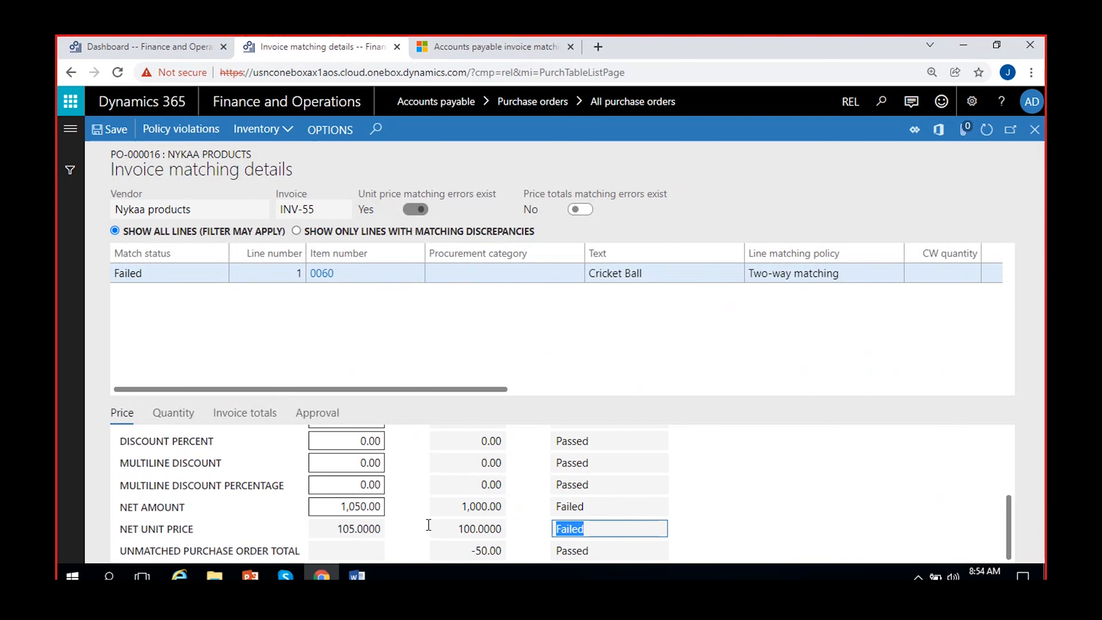
pyautogui.click(572, 507)
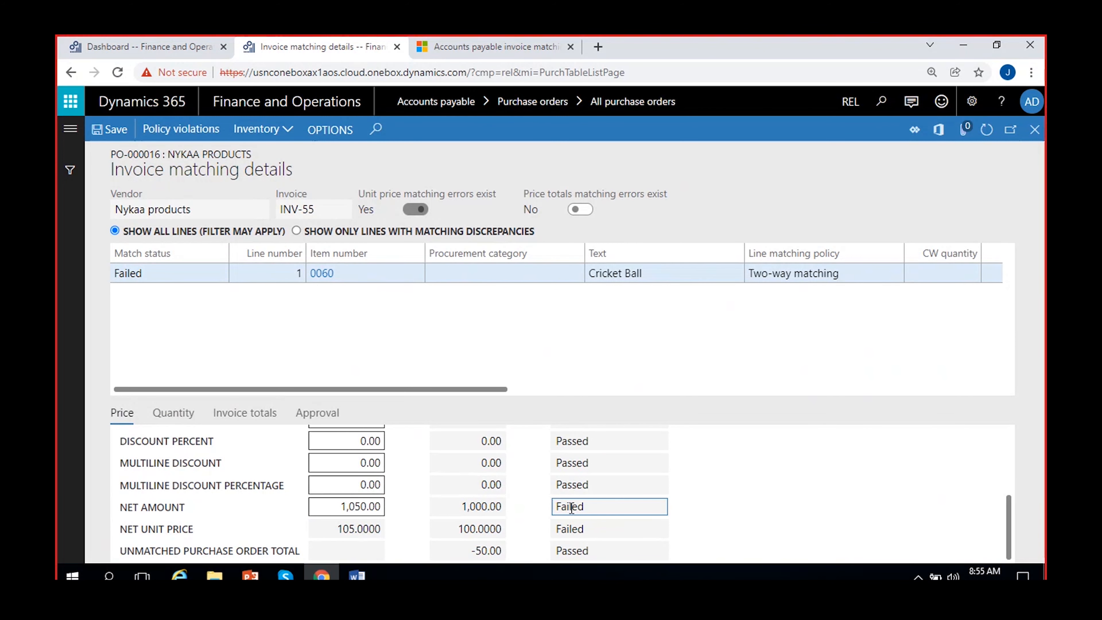
pyautogui.click(1034, 130)
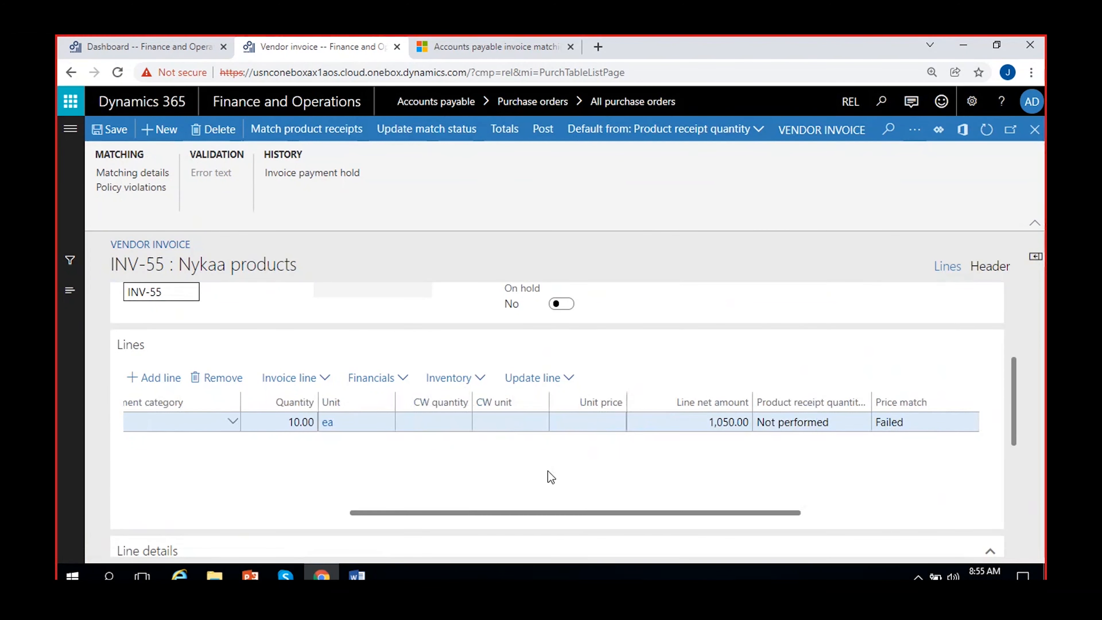
# Step: Set the Cricket Ball invoice line's unit price to 100.00, save the invoice and update its match status
pyautogui.click(592, 424)
pyautogui.write('100')
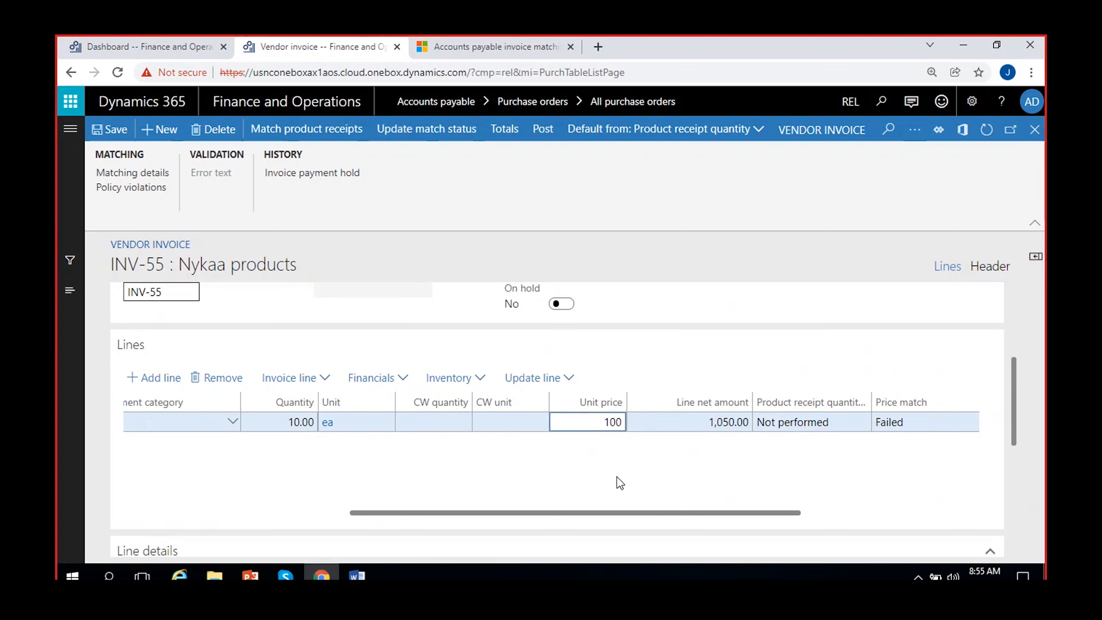
pyautogui.click(114, 129)
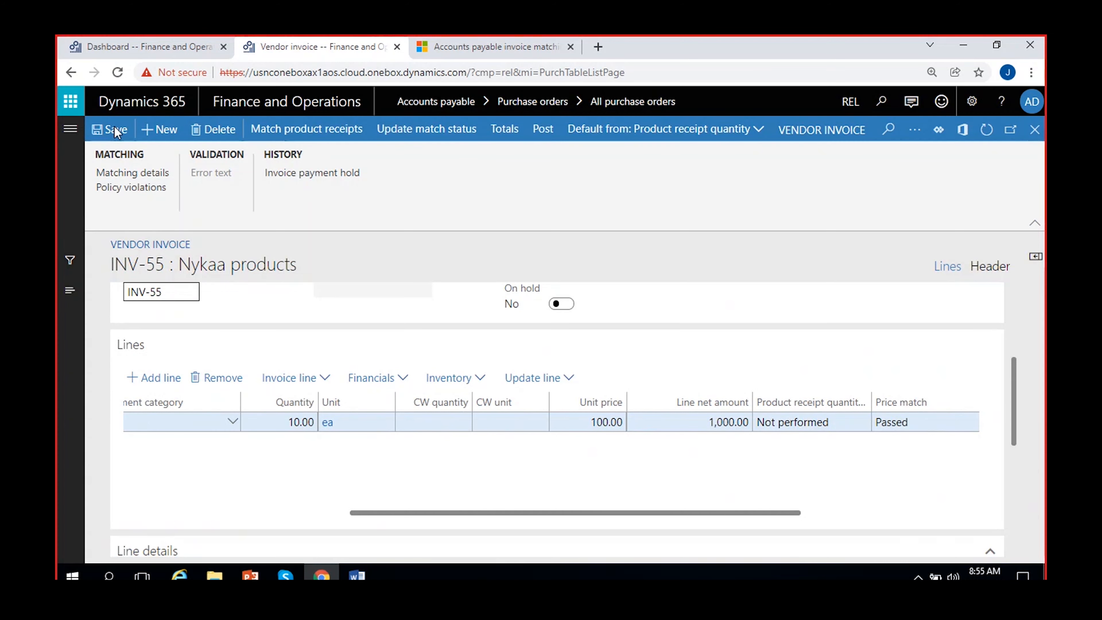
pyautogui.click(416, 141)
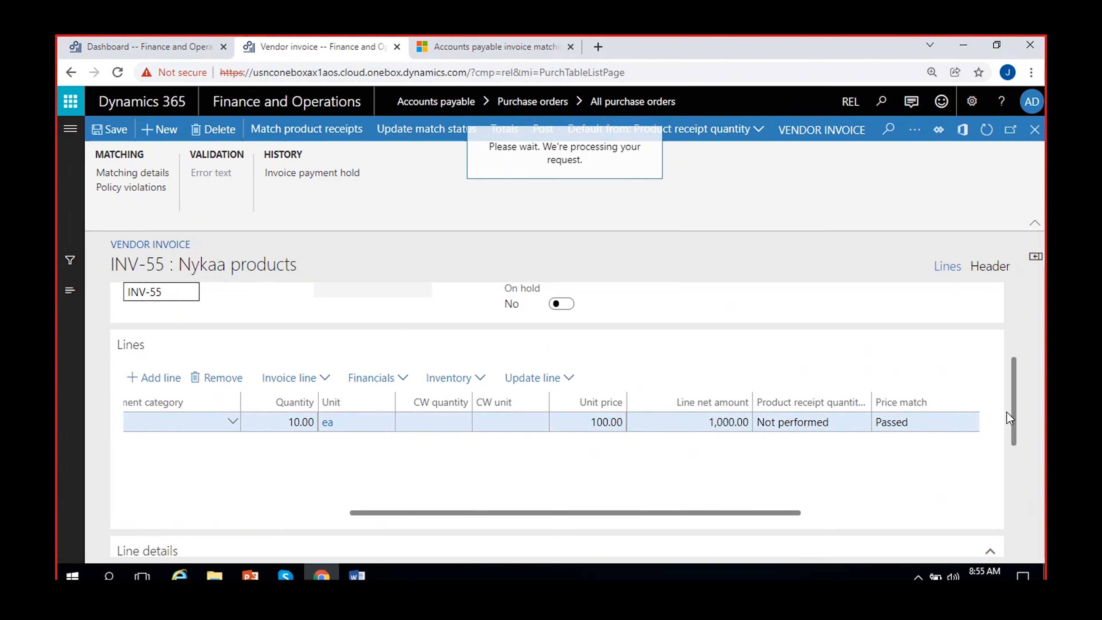
pyautogui.scroll(5, 897, 356)
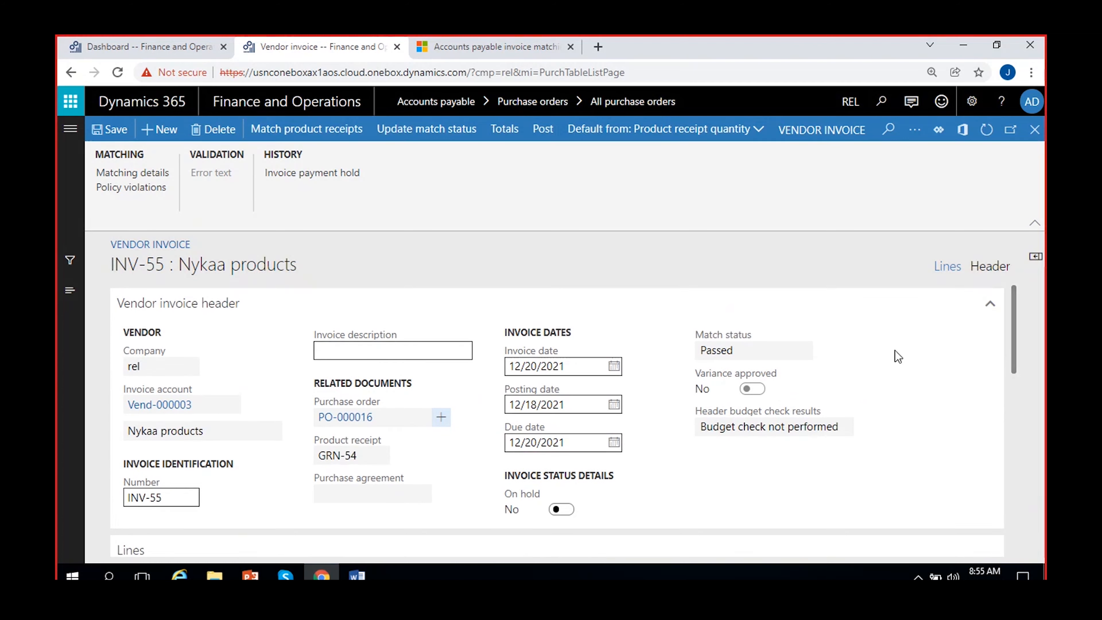
# Step: Compare INV-55's unit price, net amount and net unit price with purchase order PO-000016 in the matching details
pyautogui.click(116, 171)
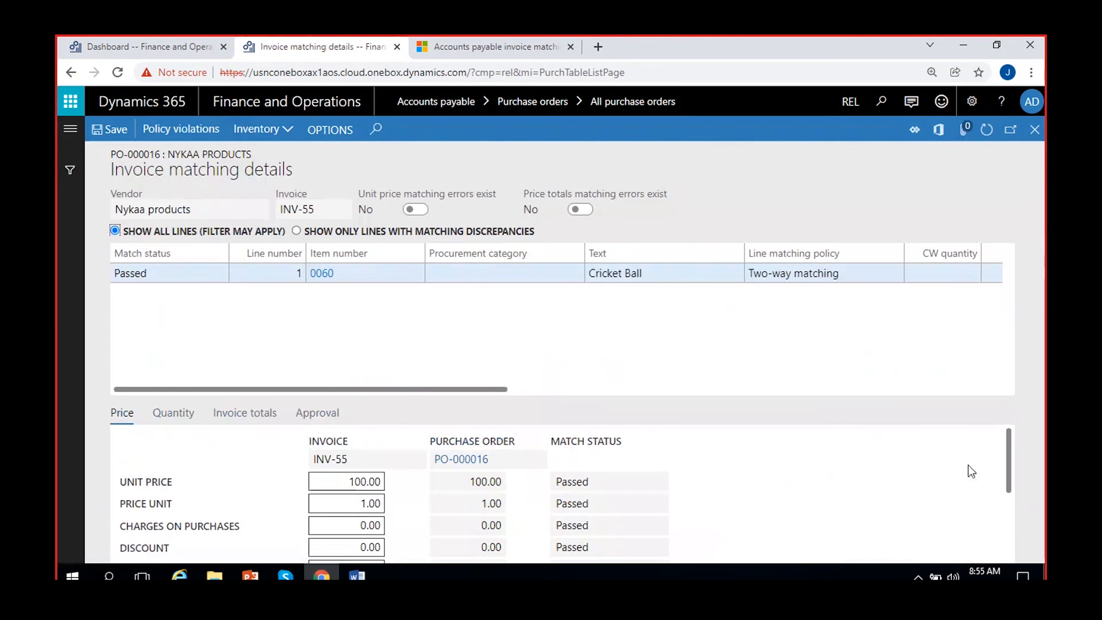
pyautogui.moveTo(1014, 445); pyautogui.dragTo(1013, 467)
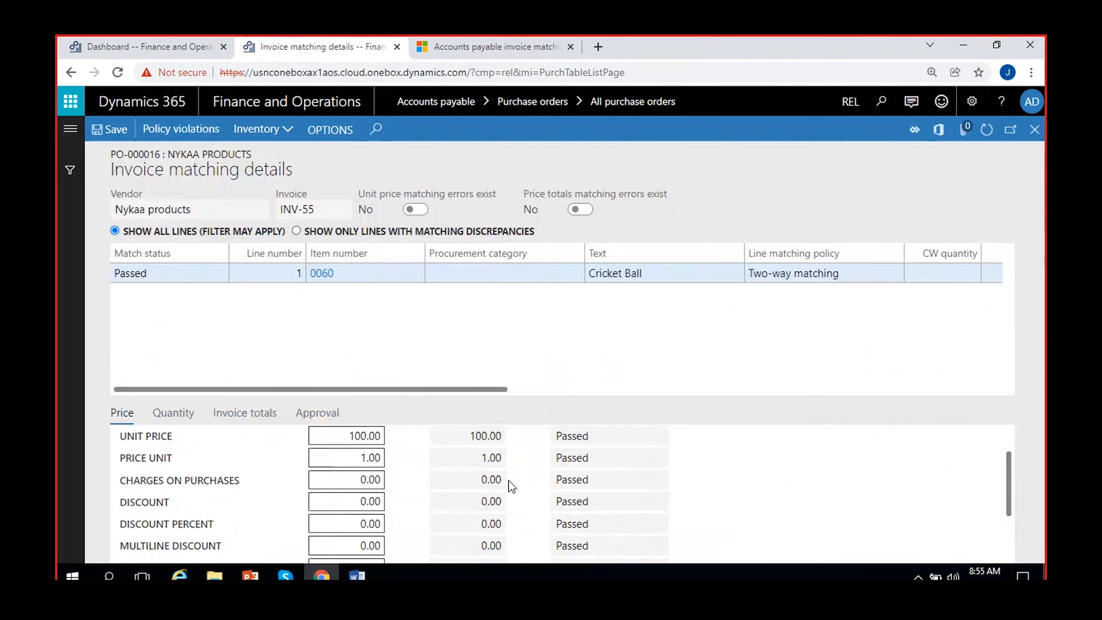
pyautogui.scroll(1, 488, 472)
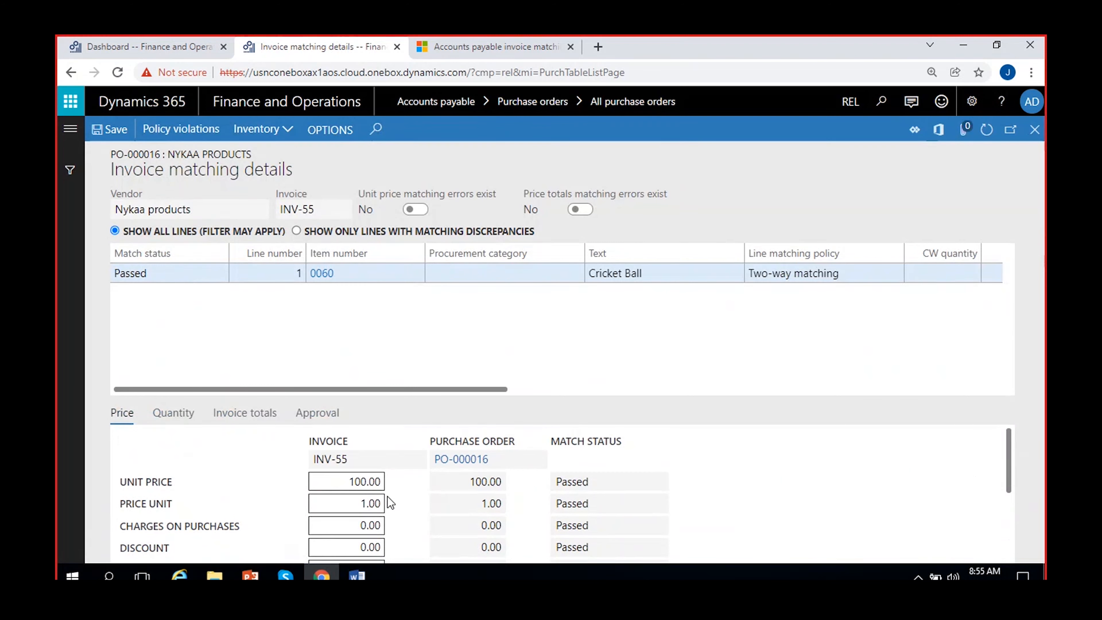
pyautogui.scroll(-3, 585, 503)
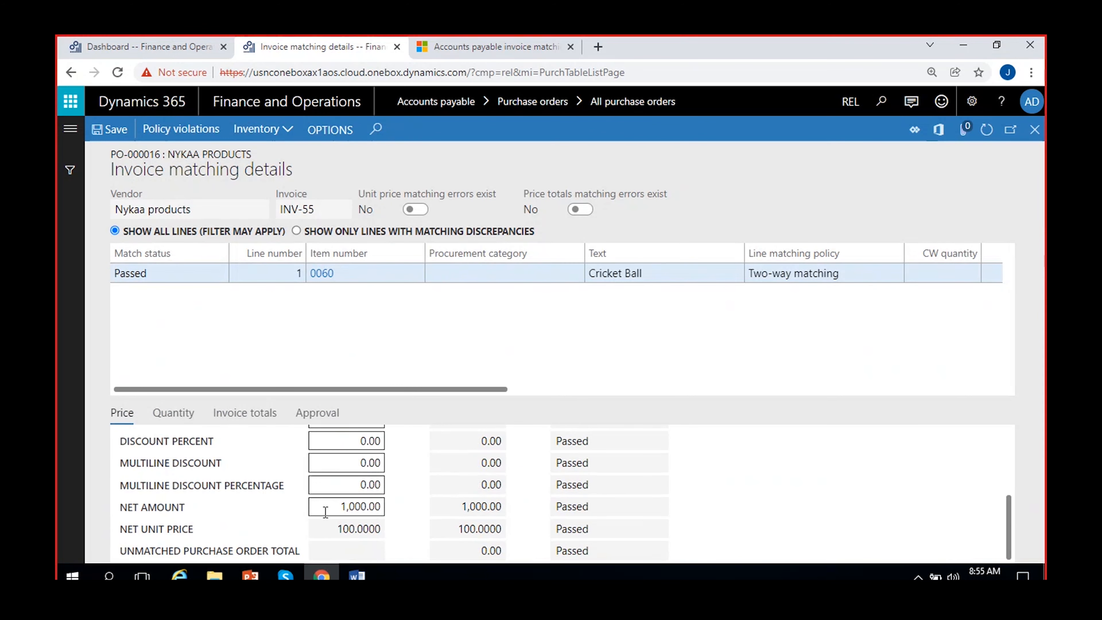
pyautogui.click(482, 506)
pyautogui.moveTo(481, 508); pyautogui.dragTo(532, 516)
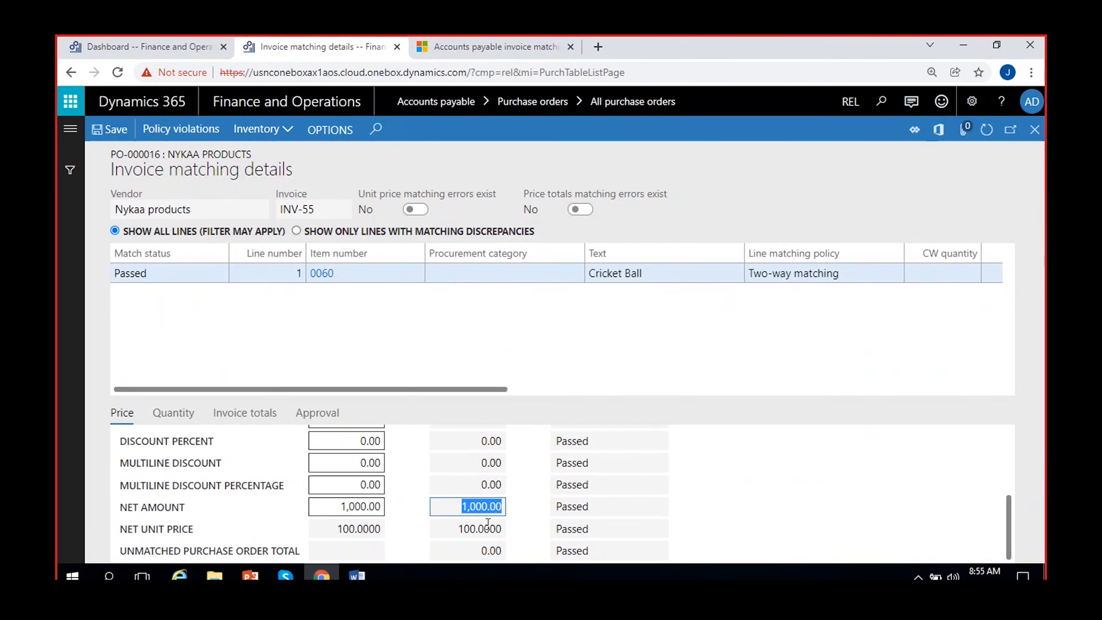
pyautogui.click(360, 528)
pyautogui.moveTo(328, 528); pyautogui.dragTo(504, 529)
pyautogui.click(521, 515)
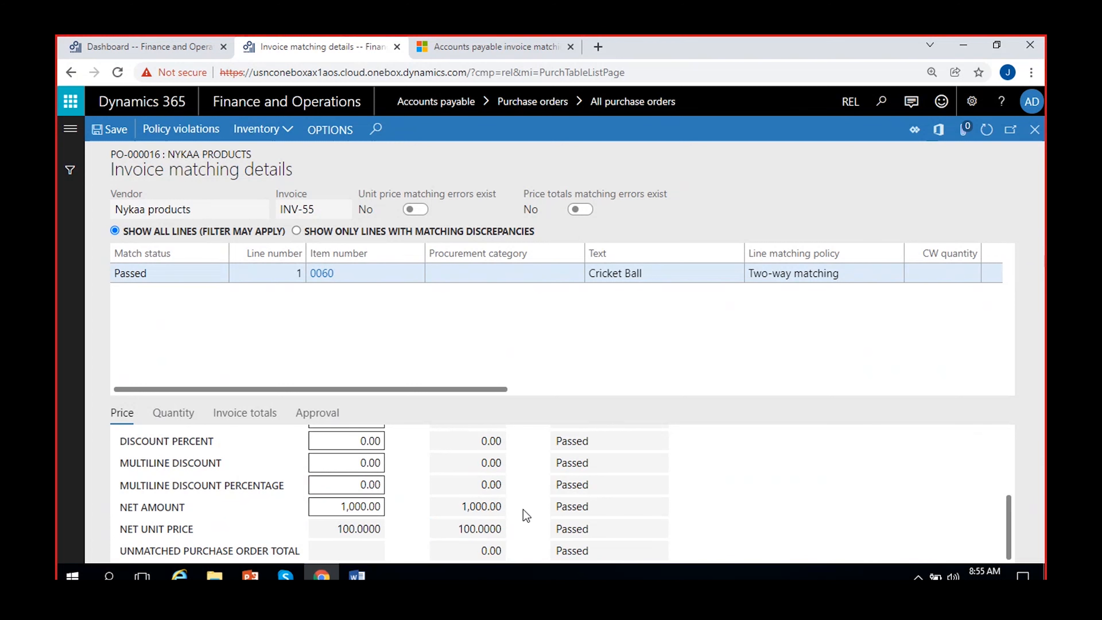
pyautogui.scroll(3, 548, 517)
pyautogui.scroll(-3, 556, 473)
pyautogui.scroll(3, 453, 475)
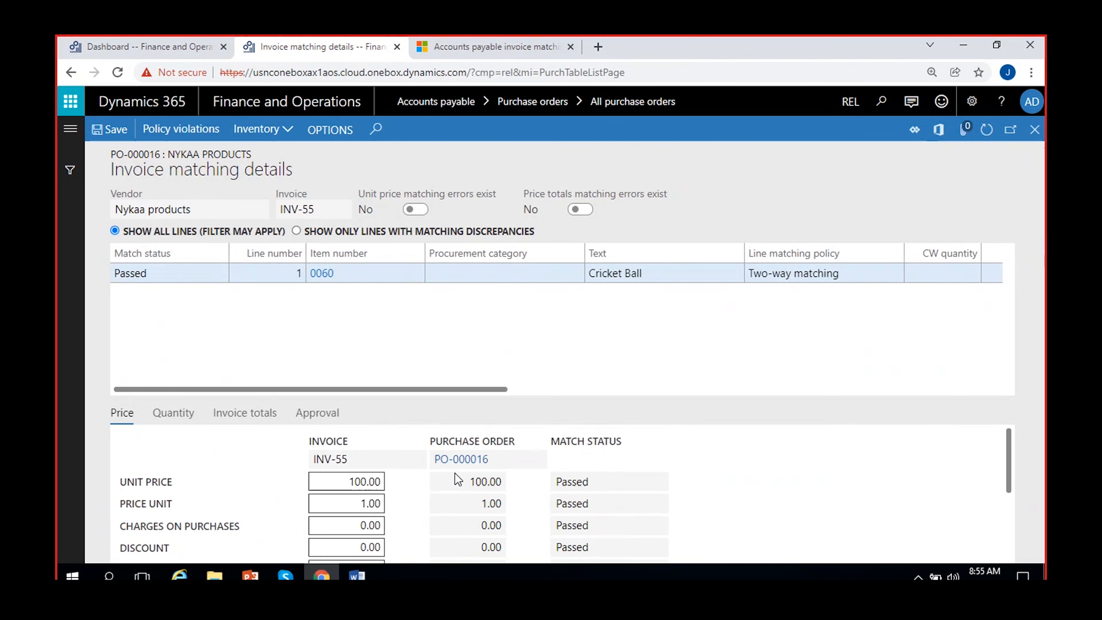
# Step: Review the Cricket Ball line's price variance, unit price variance percentage and unit price tolerance percentage in the matching details
pyautogui.hscroll(5, 434, 320)
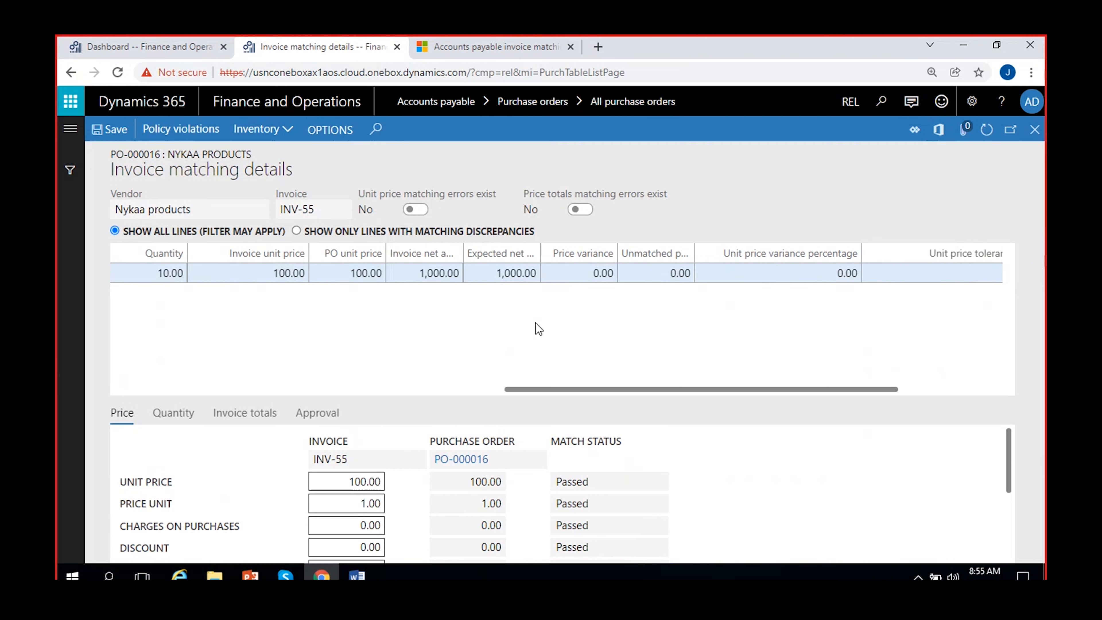
pyautogui.hscroll(2, 538, 329)
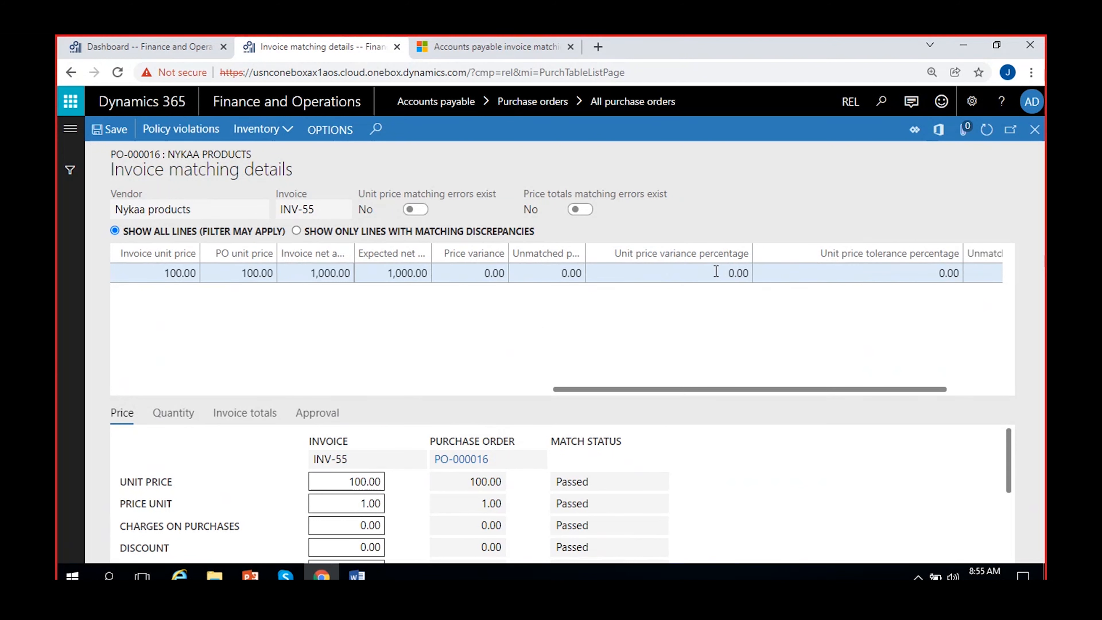
pyautogui.click(926, 274)
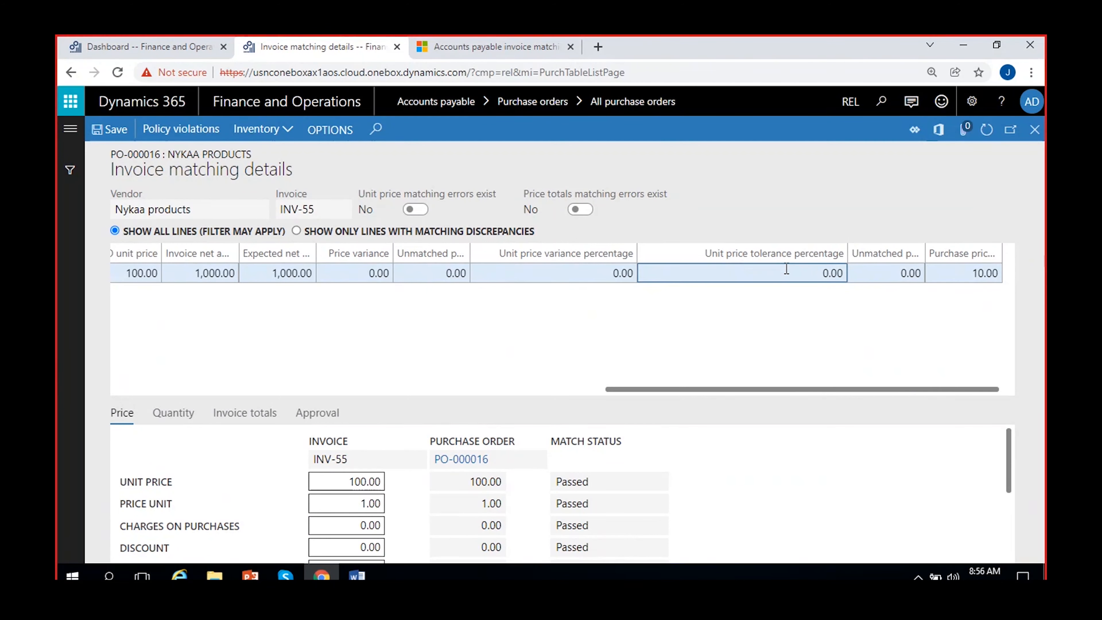
pyautogui.click(1035, 130)
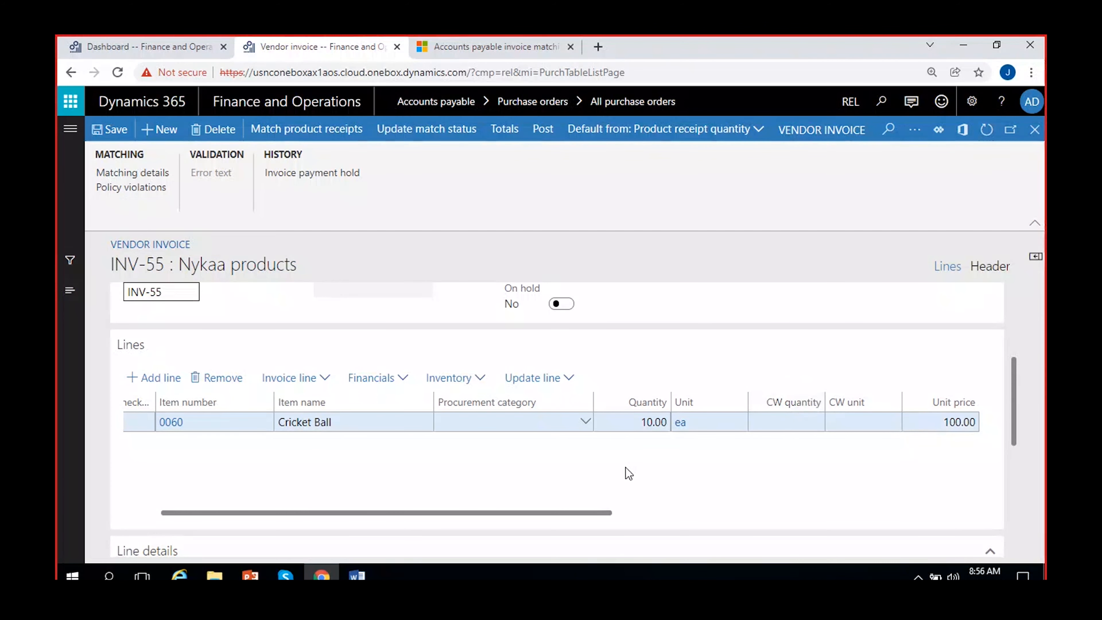
# Step: Enable approval of posting with matching discrepancies in INV-55's matching details, look at the comment field, and switch the approval back off
pyautogui.hscroll(5, 983, 479)
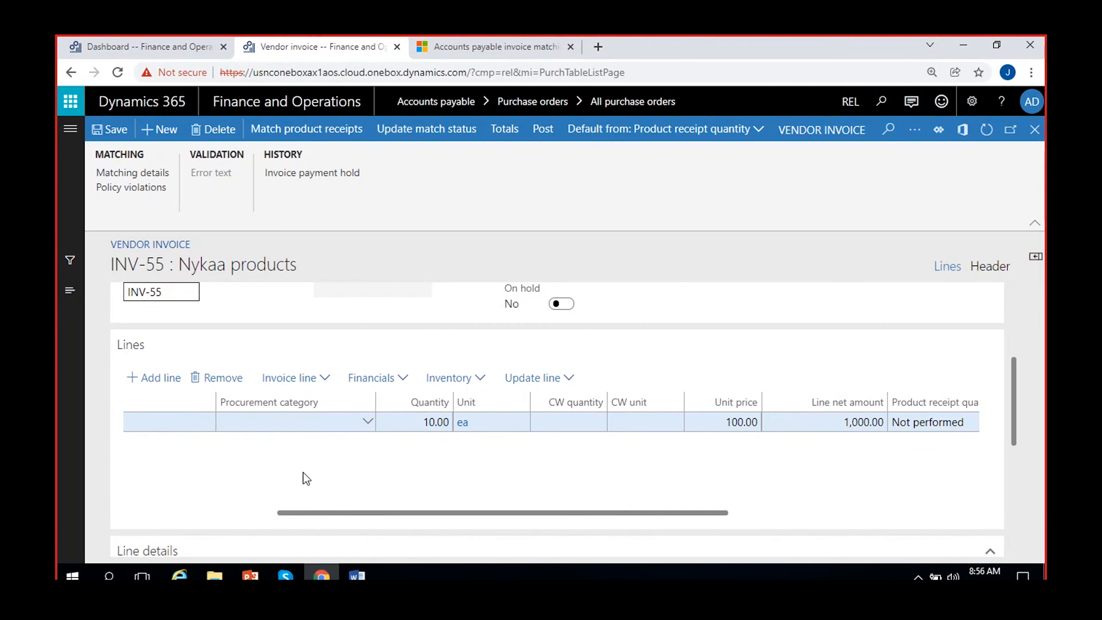
pyautogui.moveTo(1014, 401); pyautogui.dragTo(1015, 315)
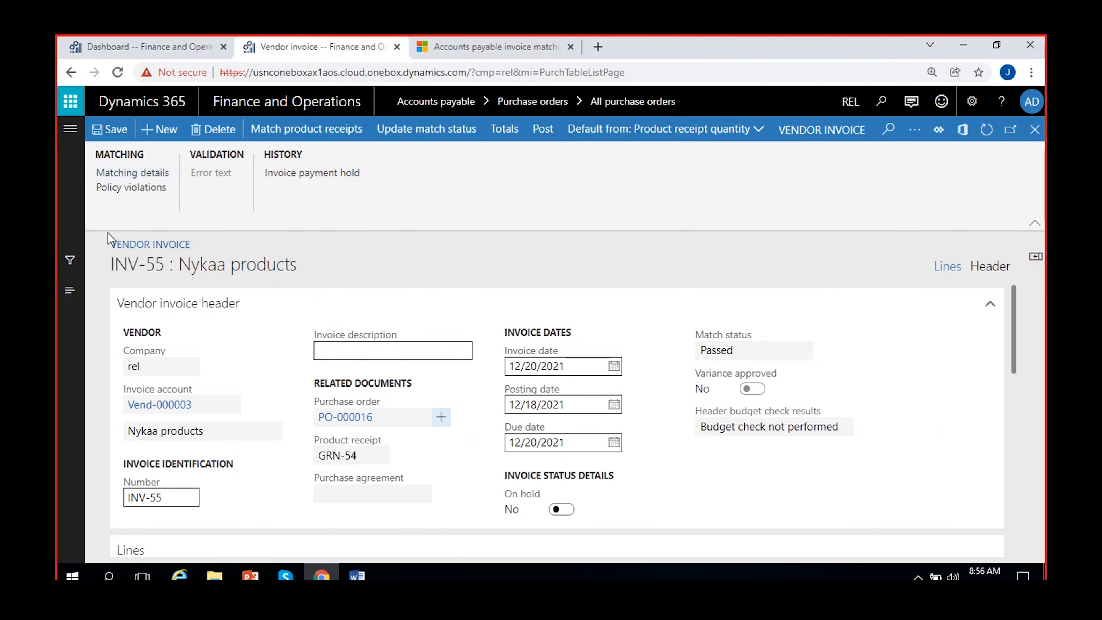
pyautogui.click(164, 175)
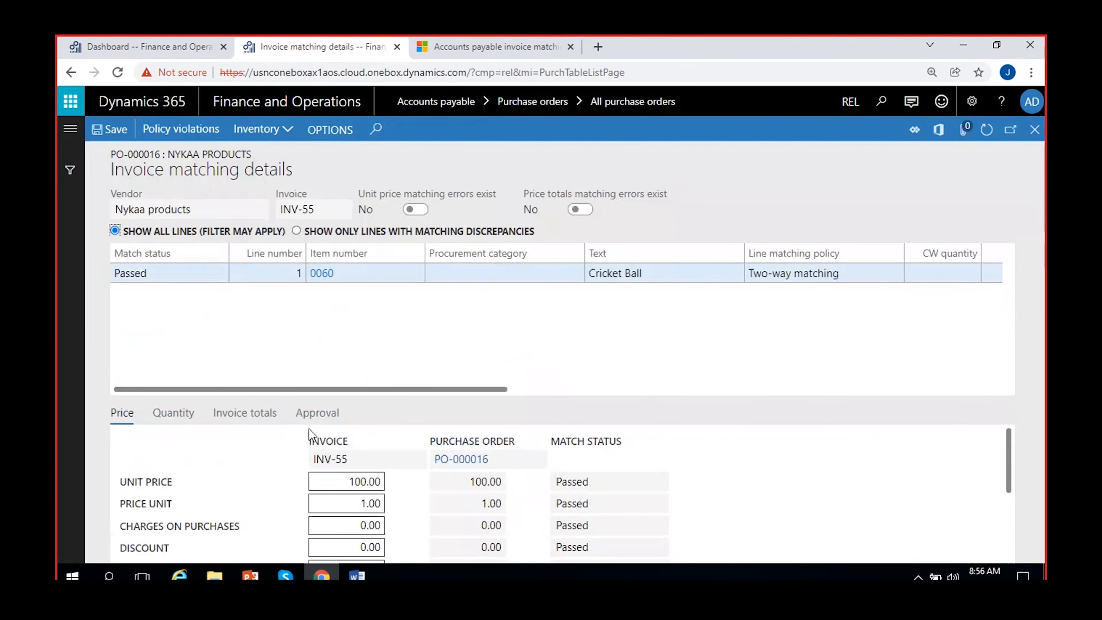
pyautogui.click(316, 417)
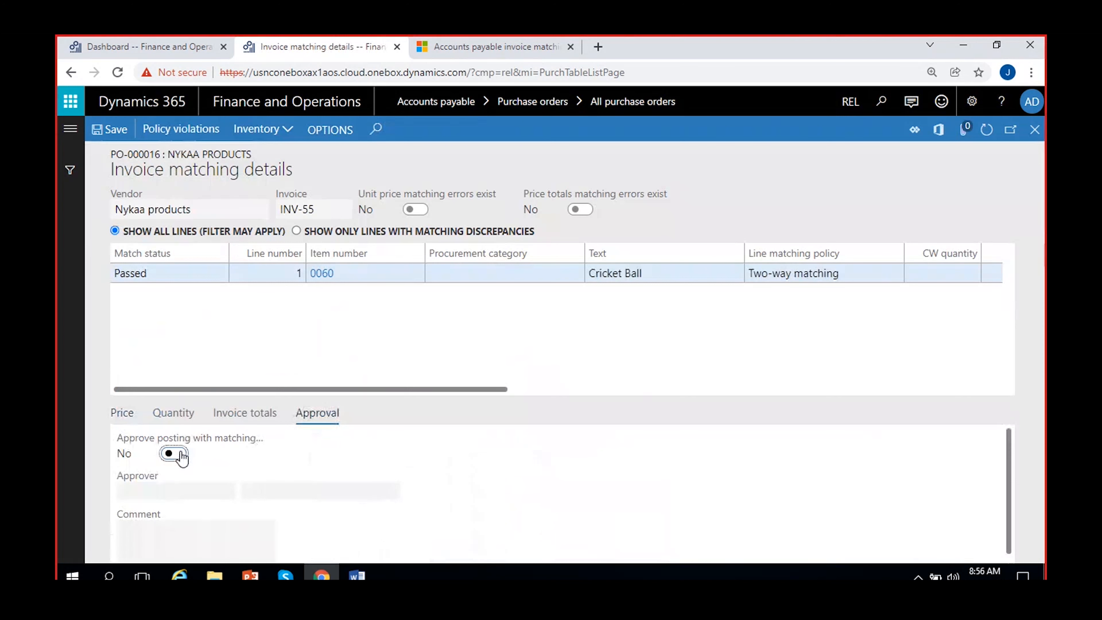
pyautogui.click(173, 453)
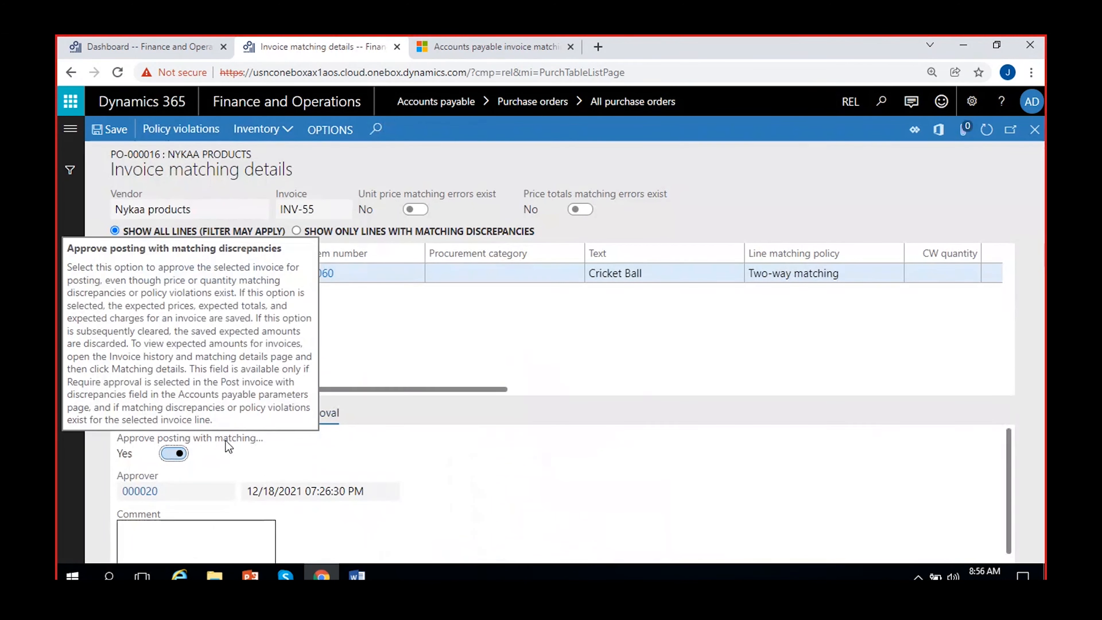
pyautogui.click(189, 523)
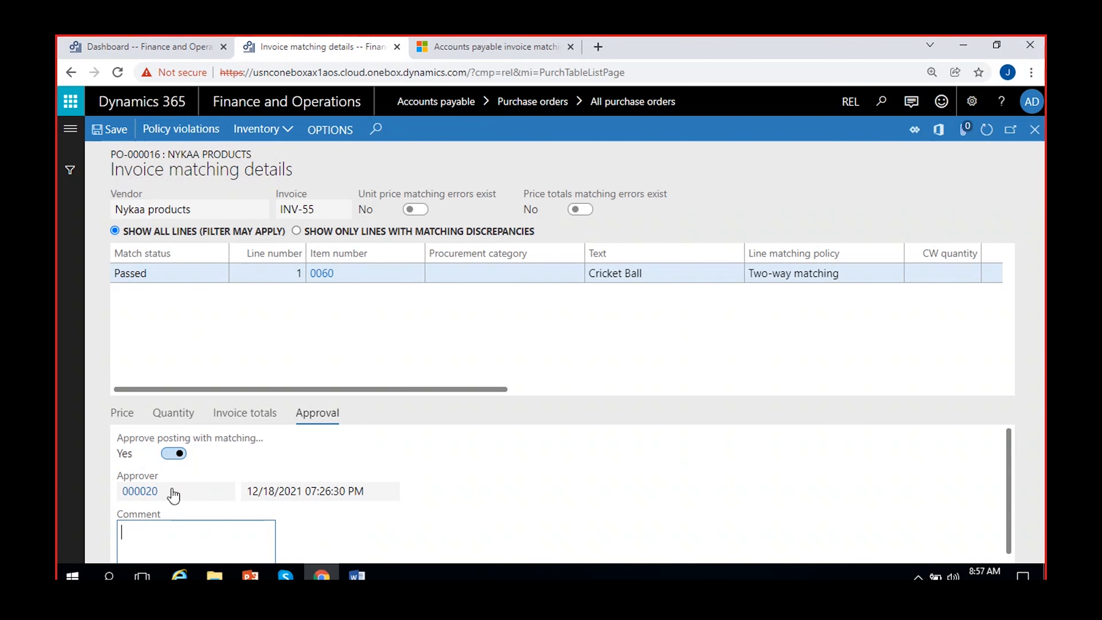
pyautogui.click(173, 454)
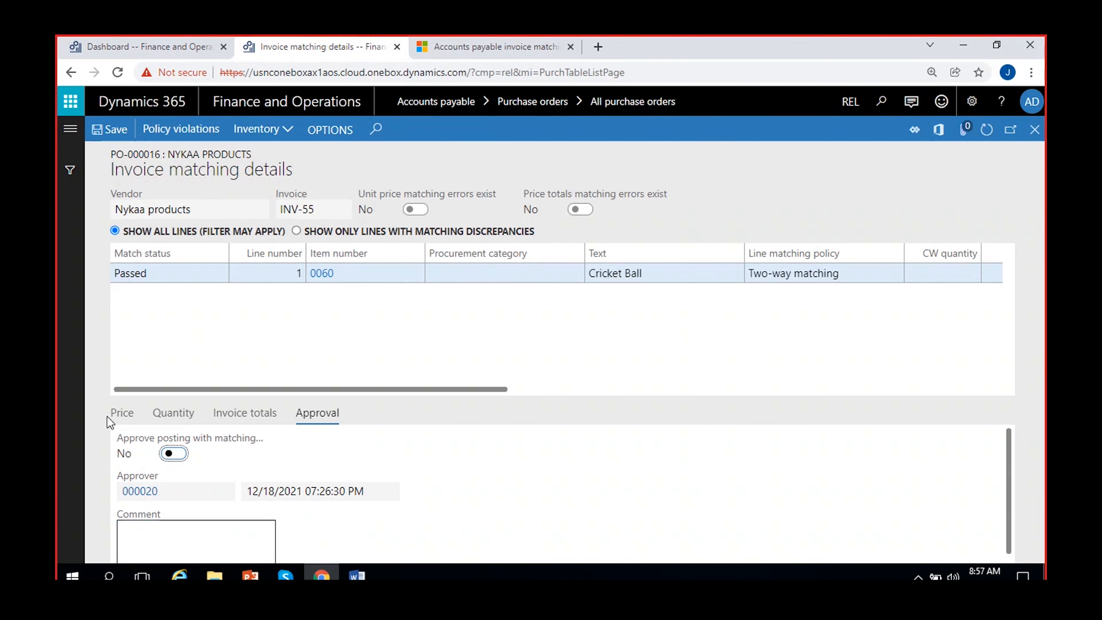
# Step: Check the quantity match status and the price match results of the Cricket Ball line, and close the matching details
pyautogui.click(183, 417)
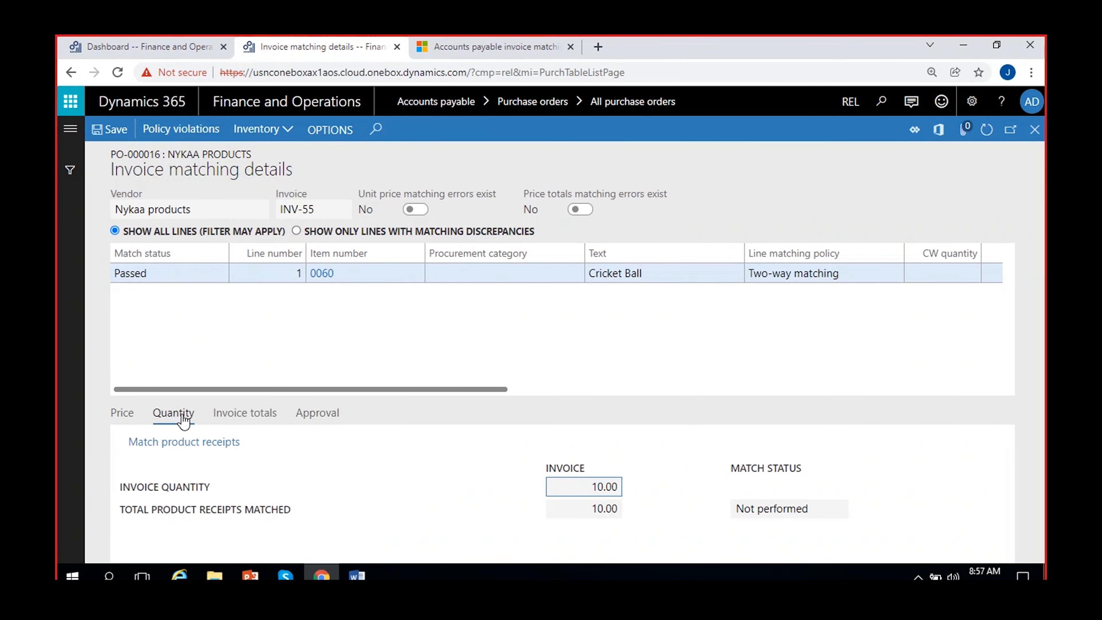
pyautogui.moveTo(809, 508); pyautogui.dragTo(734, 508)
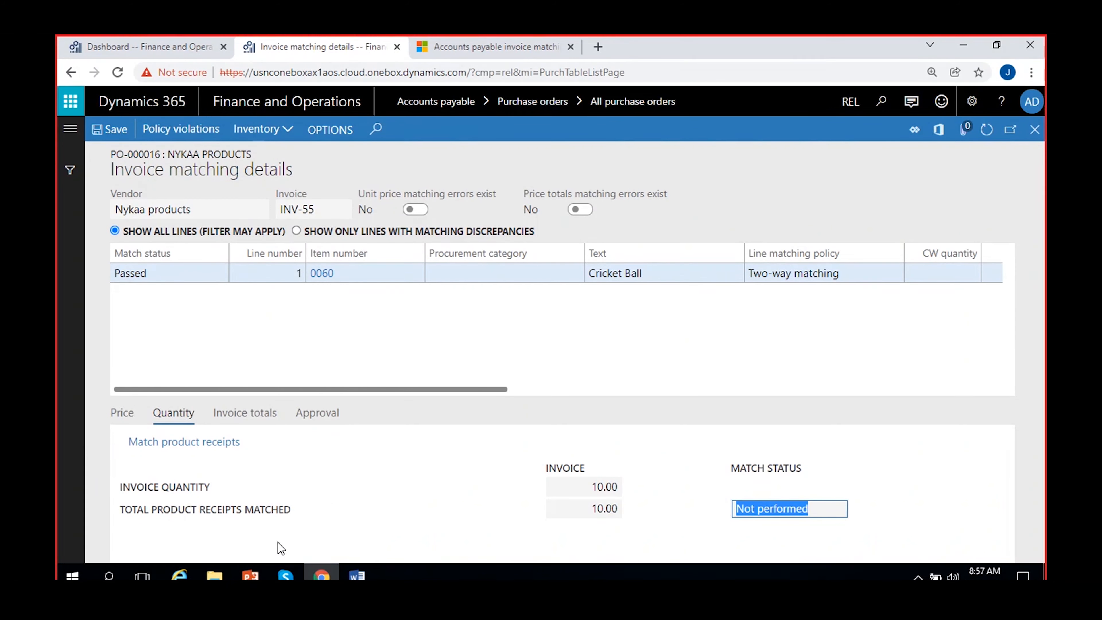
pyautogui.click(122, 413)
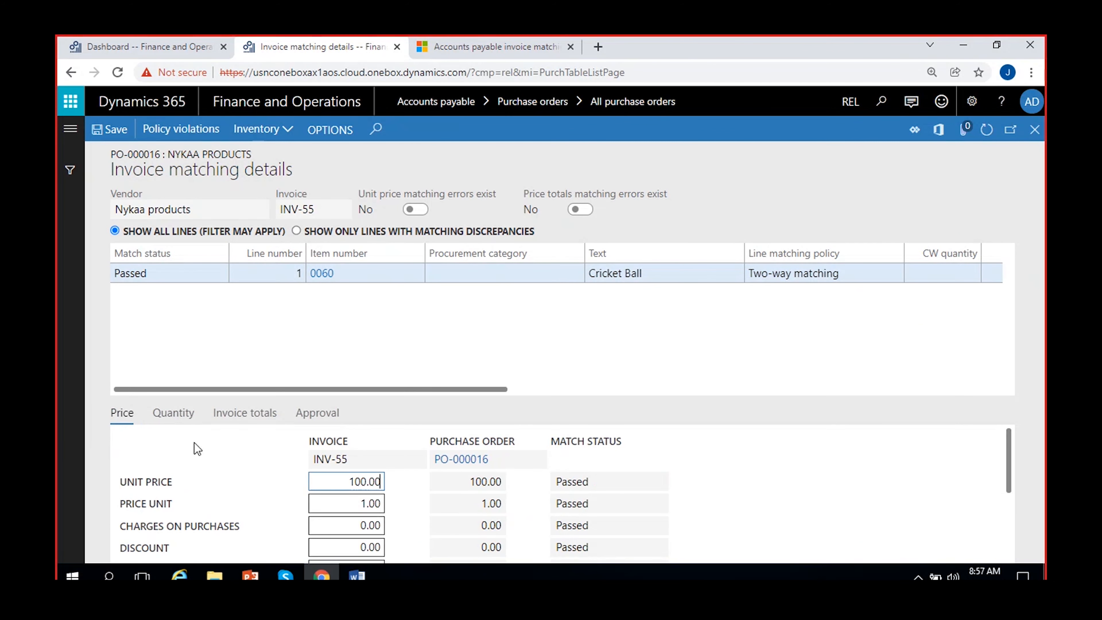
pyautogui.click(1036, 130)
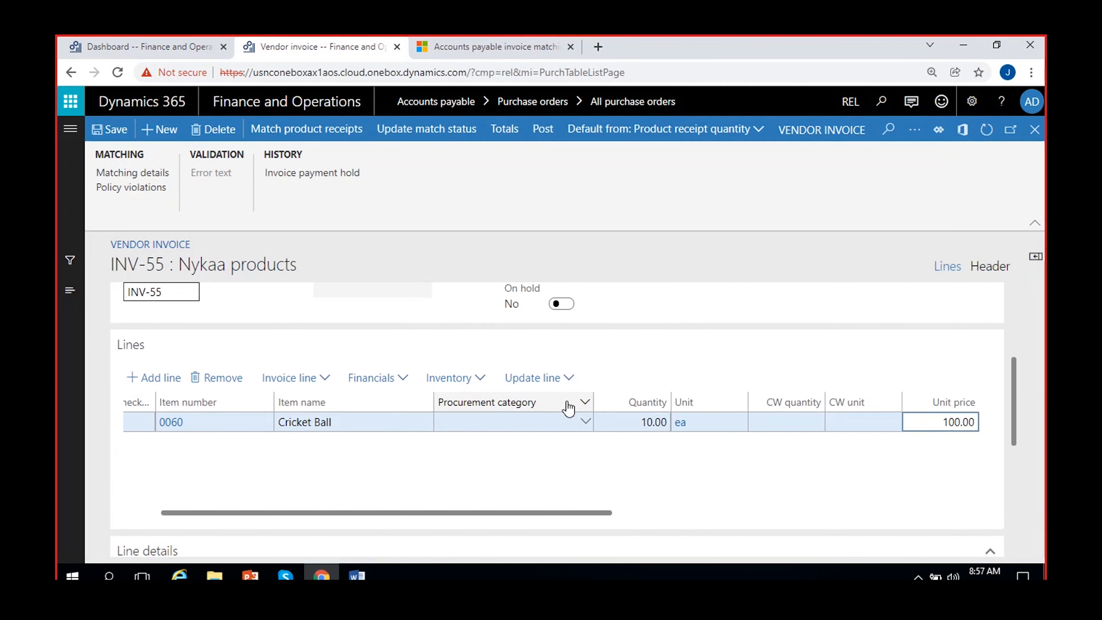
# Step: Close invoice INV-55 and open the accounts payable parameters from the dashboard
pyautogui.click(1034, 131)
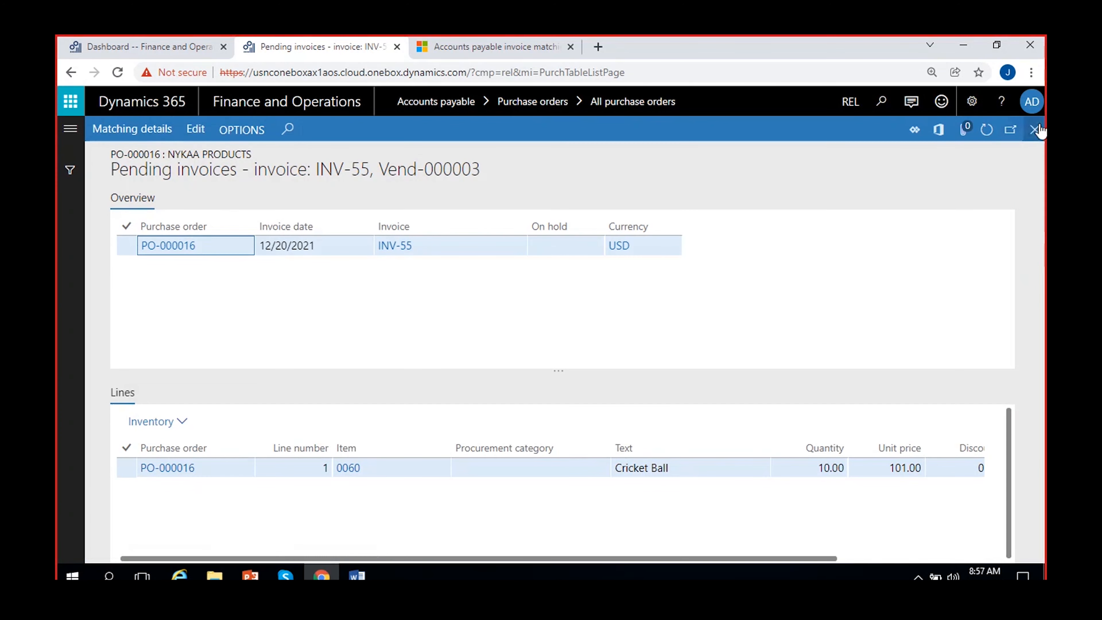
pyautogui.click(166, 43)
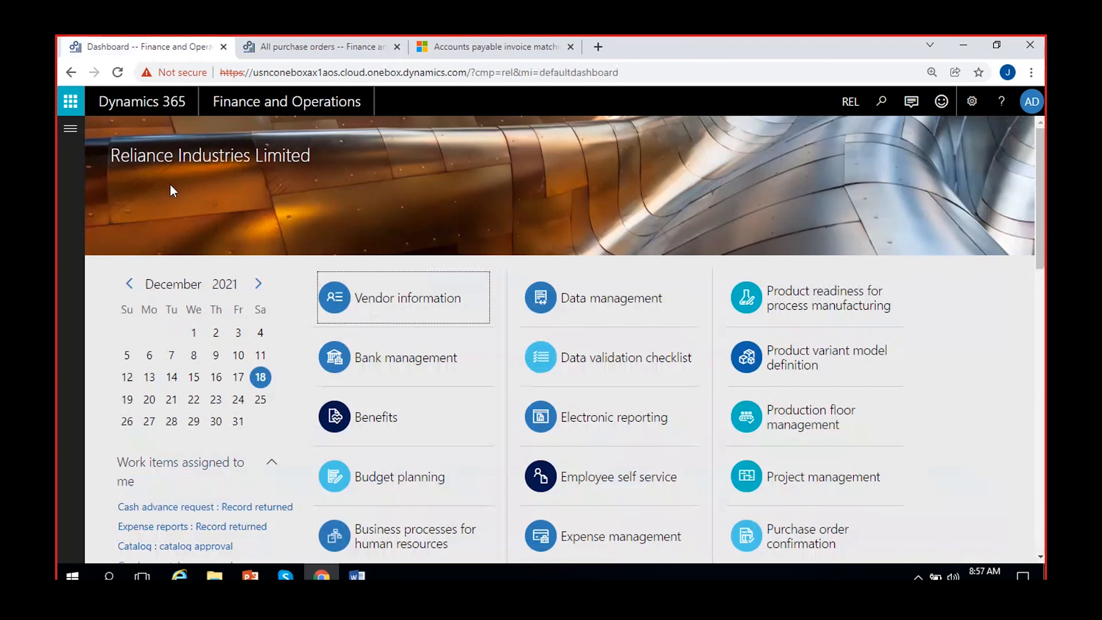
pyautogui.click(71, 128)
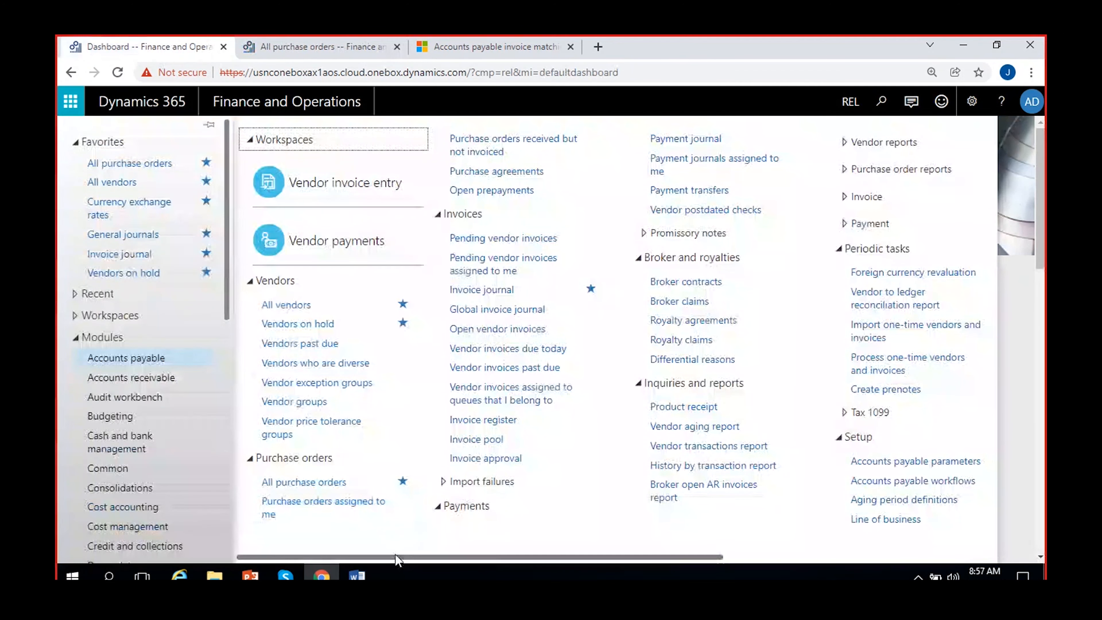
pyautogui.moveTo(396, 560); pyautogui.dragTo(488, 560)
pyautogui.click(730, 500)
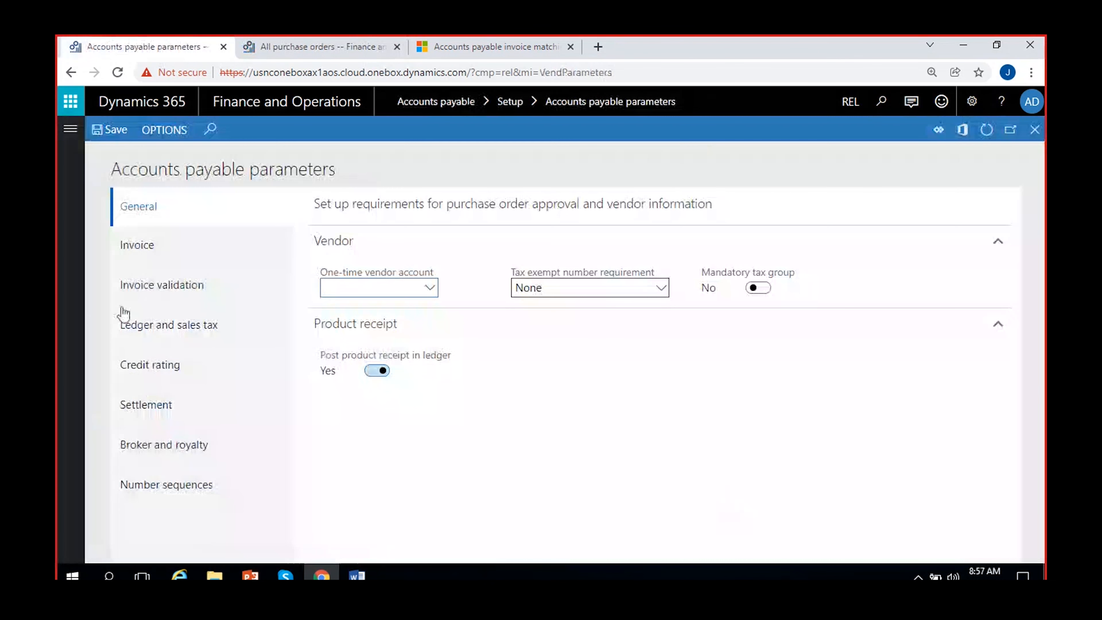
# Step: Set the line matching policy to Three-way matching in the invoice validation parameters
pyautogui.click(162, 284)
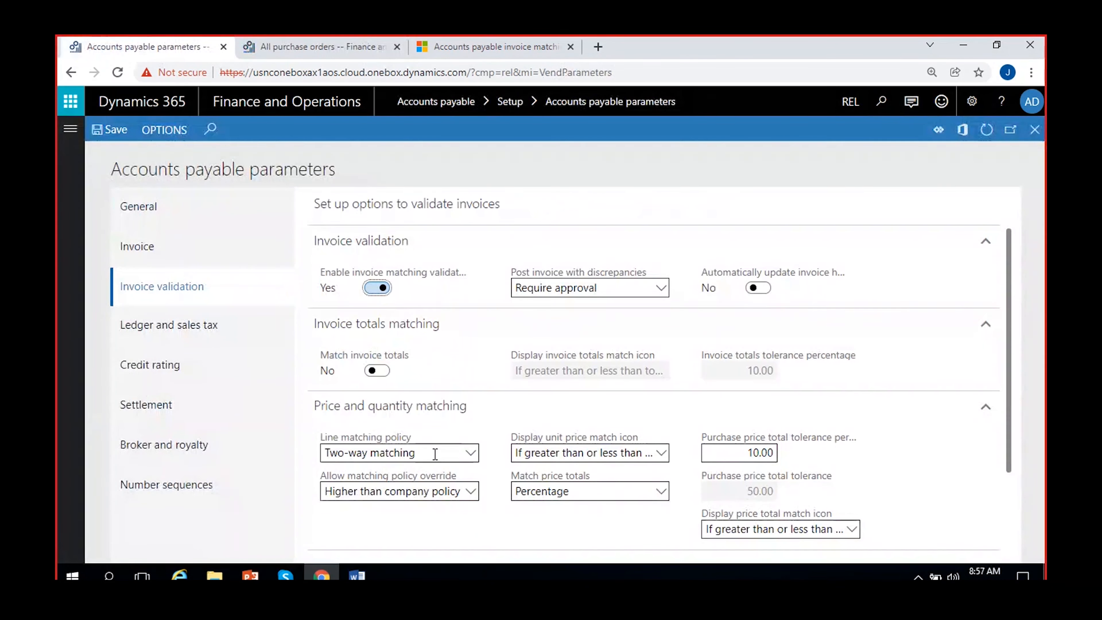
pyautogui.click(435, 452)
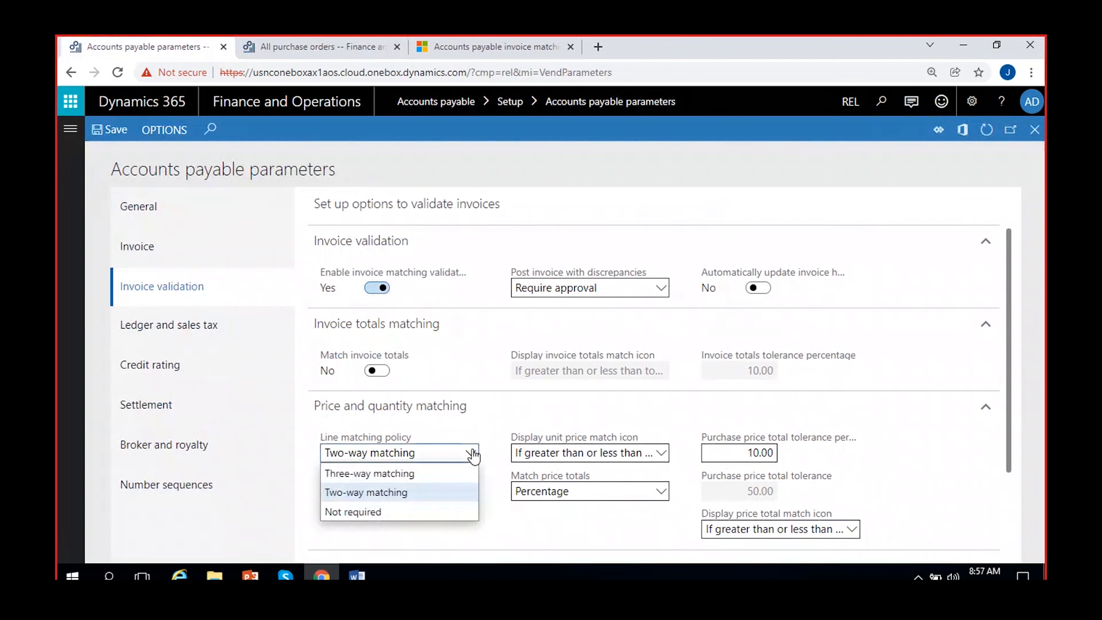
pyautogui.click(389, 473)
pyautogui.click(670, 368)
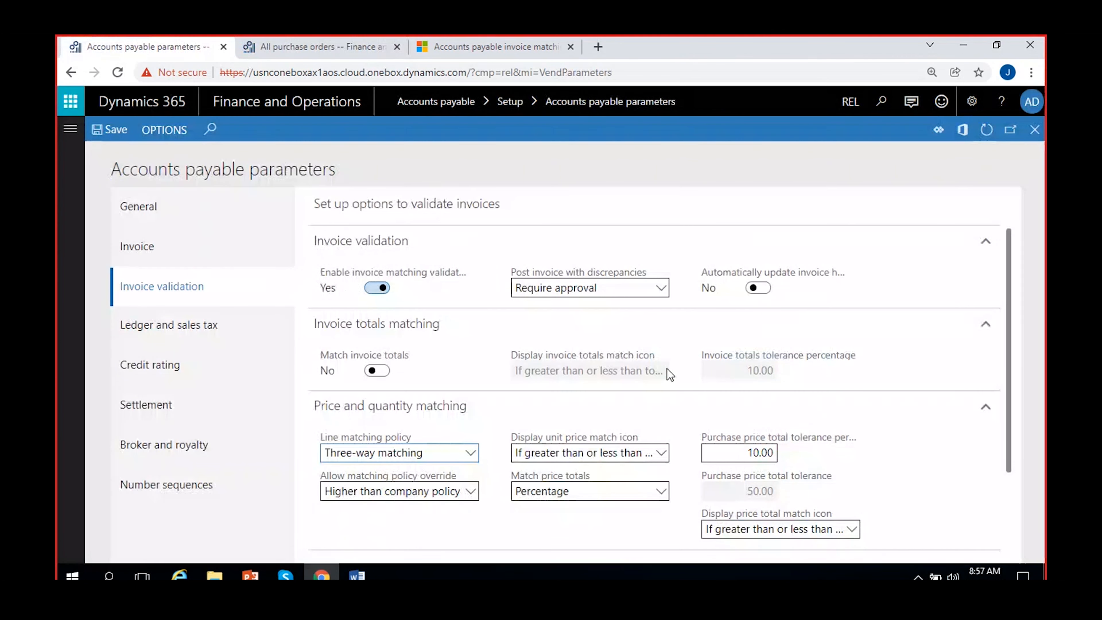
# Step: Enable automatic updating of the invoice header status, accept the performance notice, and save the accounts payable parameters
pyautogui.click(760, 287)
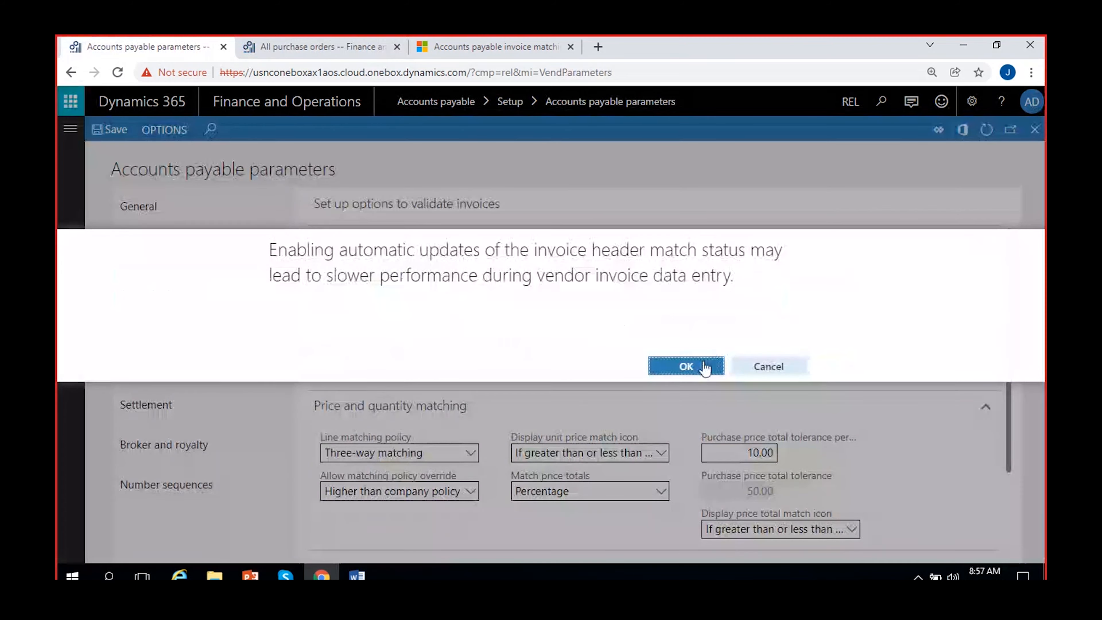
pyautogui.click(704, 366)
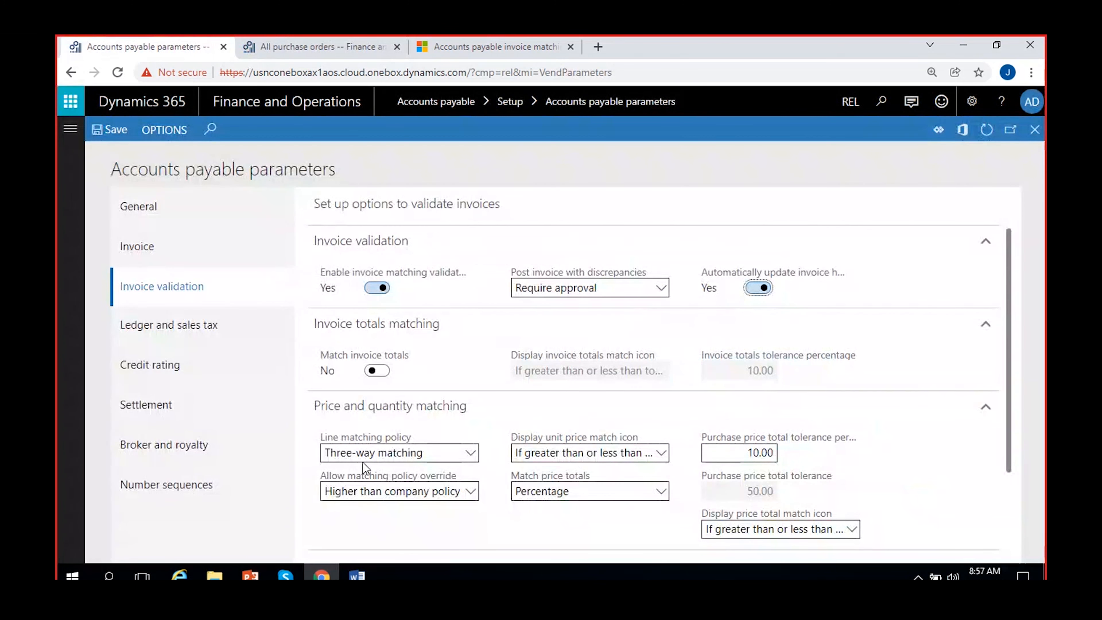
pyautogui.click(110, 130)
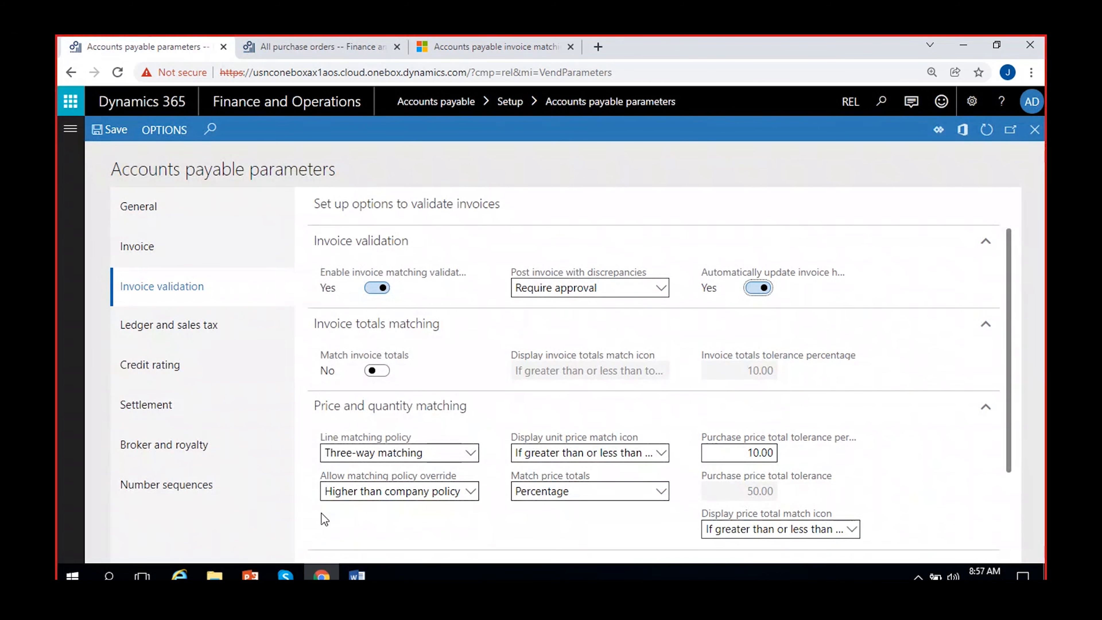
pyautogui.moveTo(387, 451)
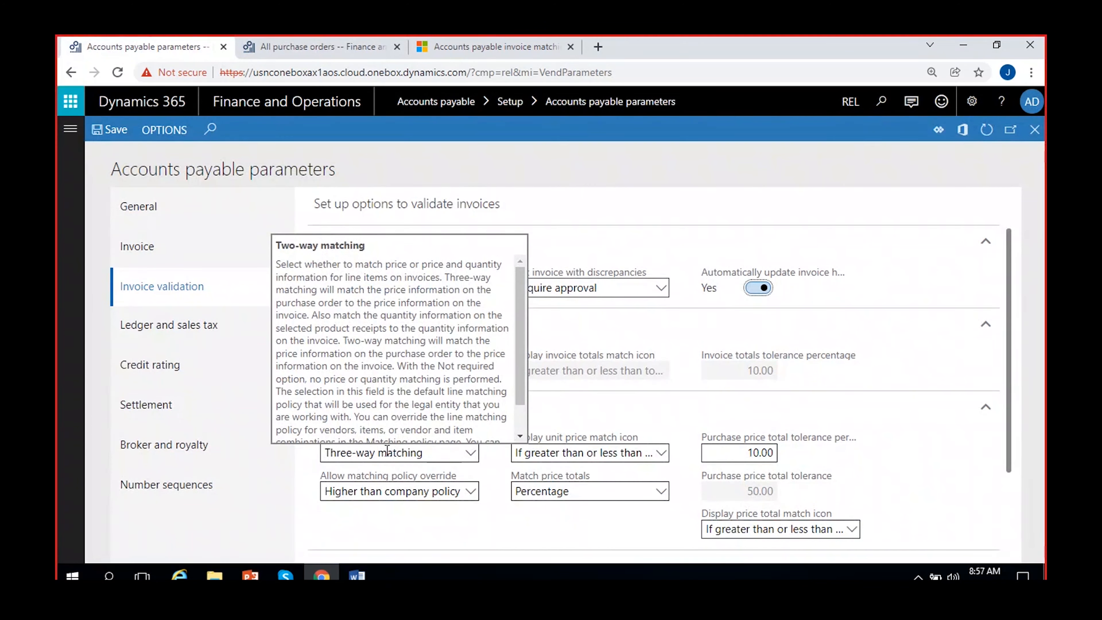
pyautogui.click(110, 129)
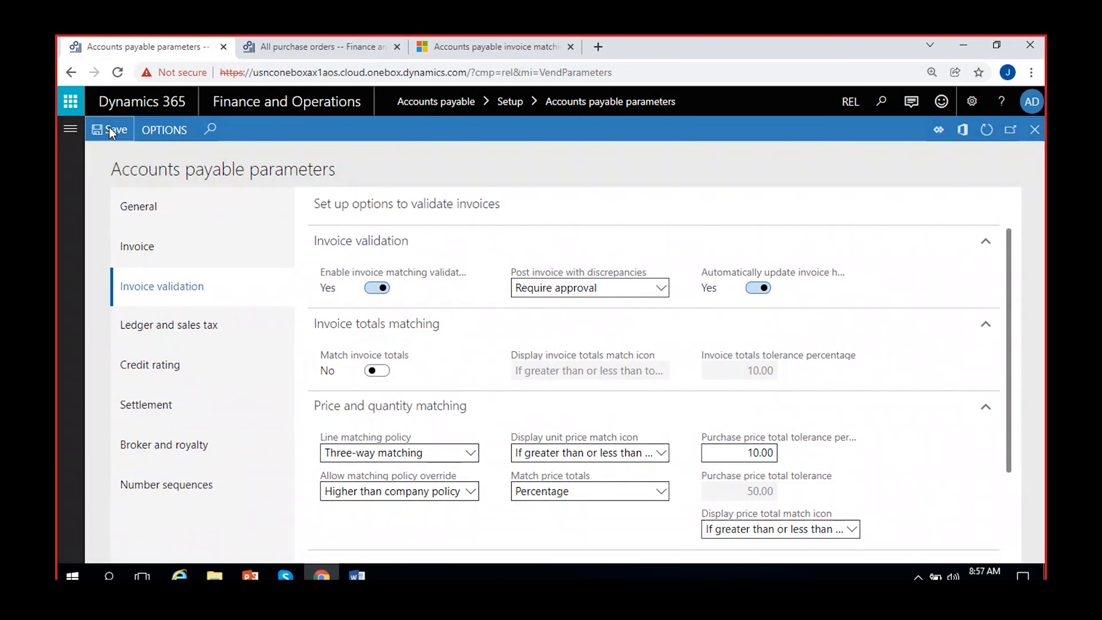
# Step: Refresh purchase order PO-000016 and open its pending invoice INV-55
pyautogui.click(297, 48)
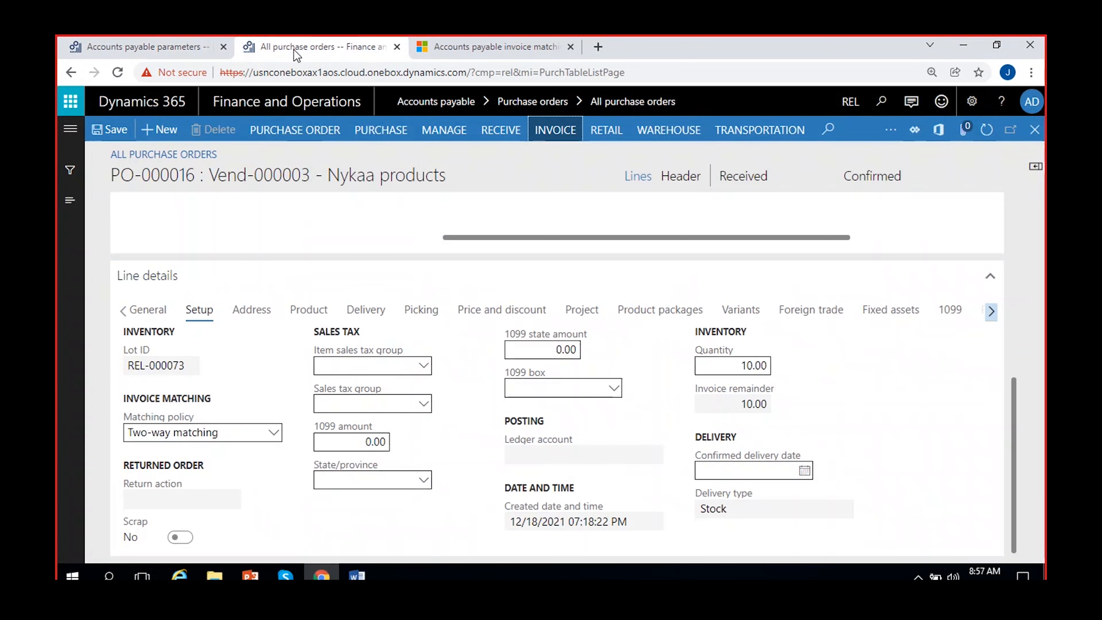
pyautogui.click(986, 130)
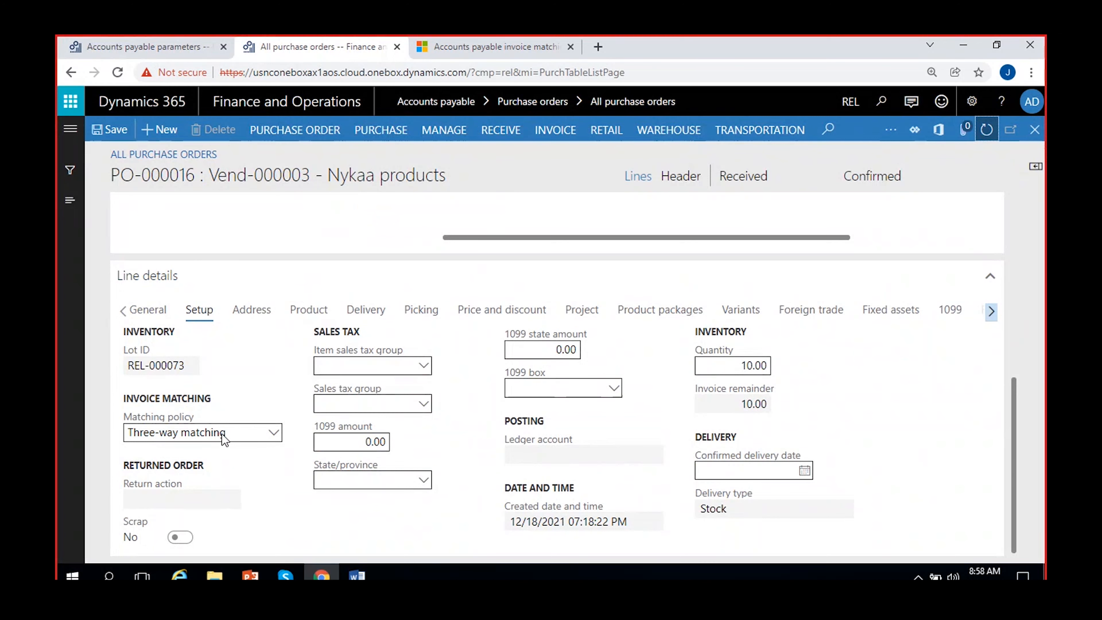
pyautogui.moveTo(1015, 480); pyautogui.dragTo(1026, 401)
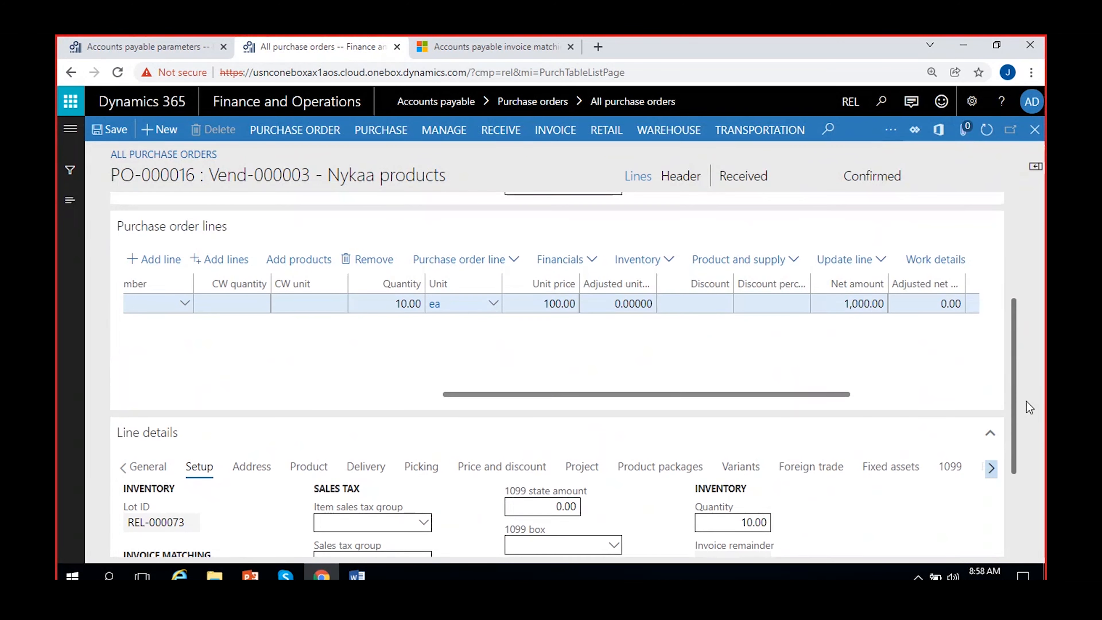
pyautogui.click(548, 132)
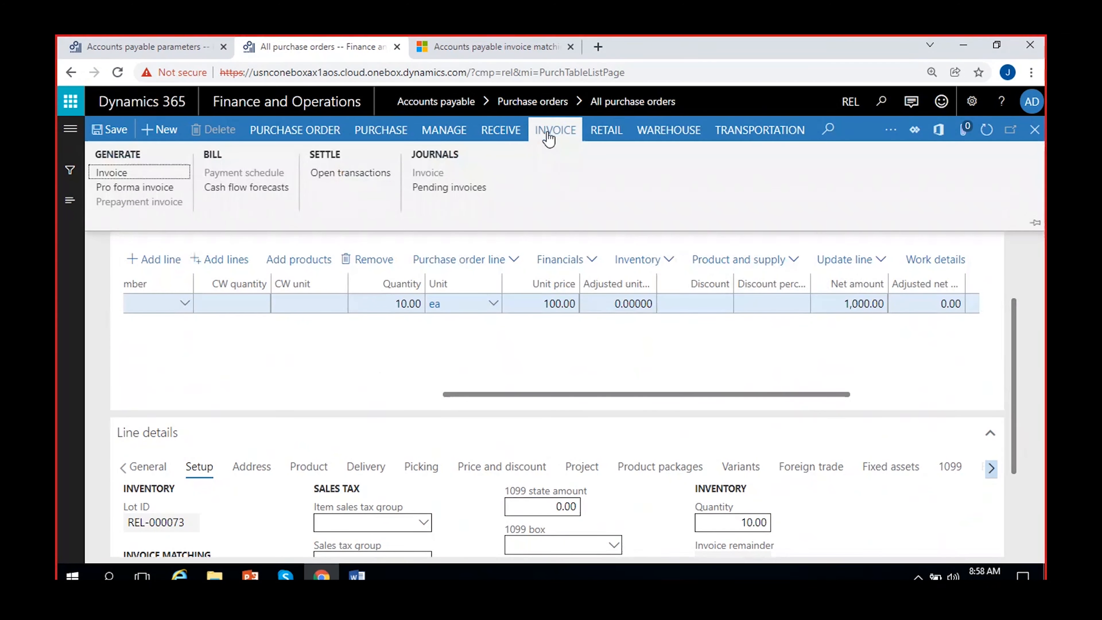
pyautogui.click(467, 188)
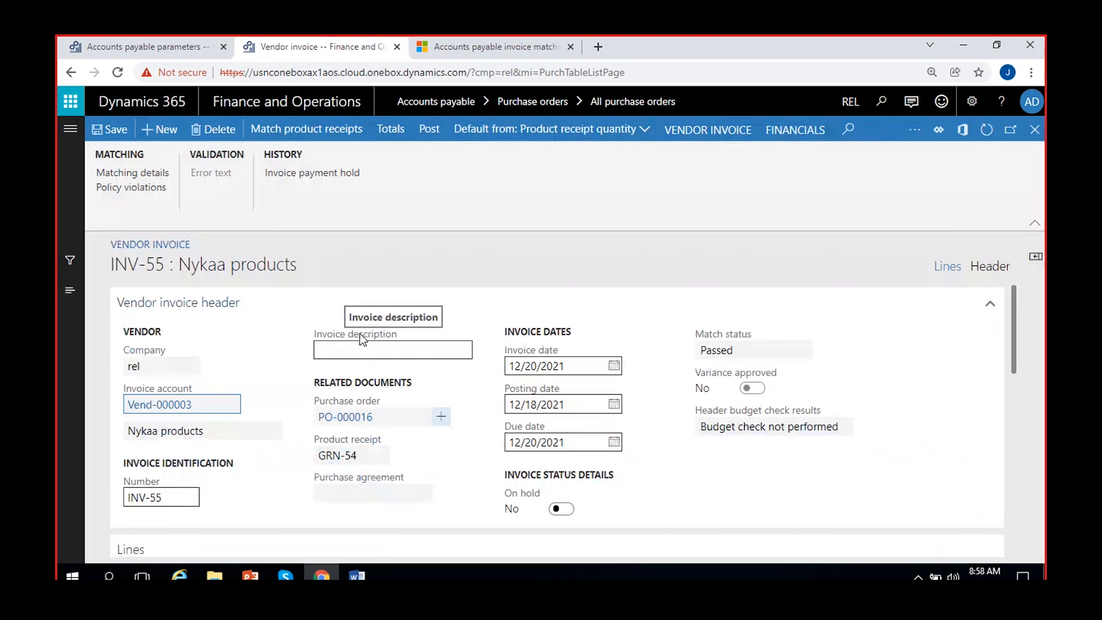
# Step: Check the automatic header status update parameter and the match status in INV-55's invoice header
pyautogui.scroll(-1, 787, 466)
pyautogui.scroll(1, 787, 465)
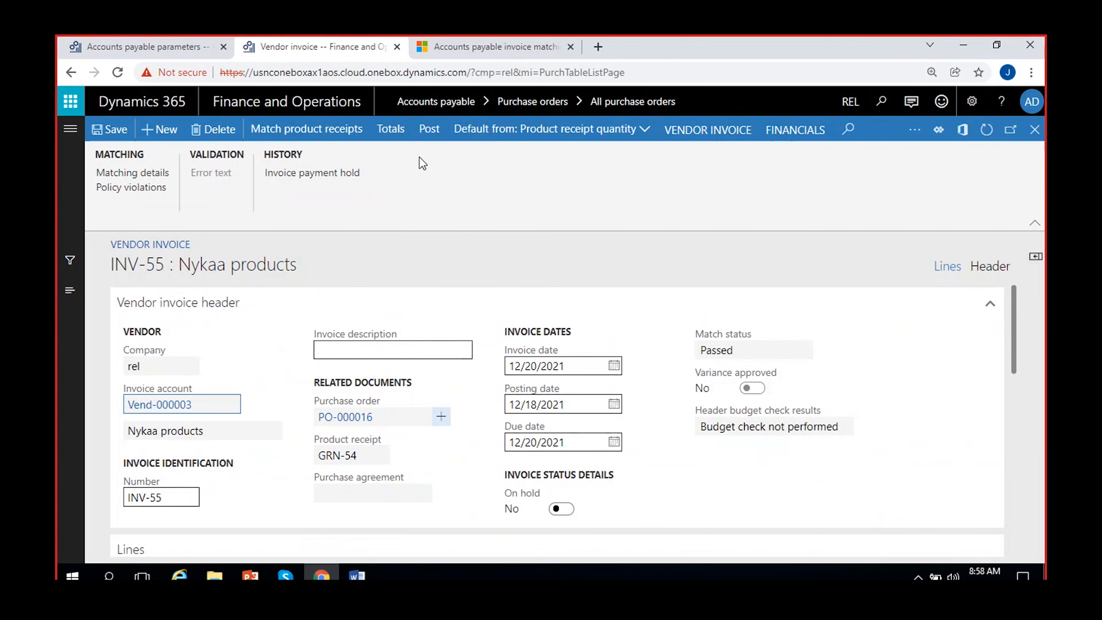
pyautogui.click(194, 46)
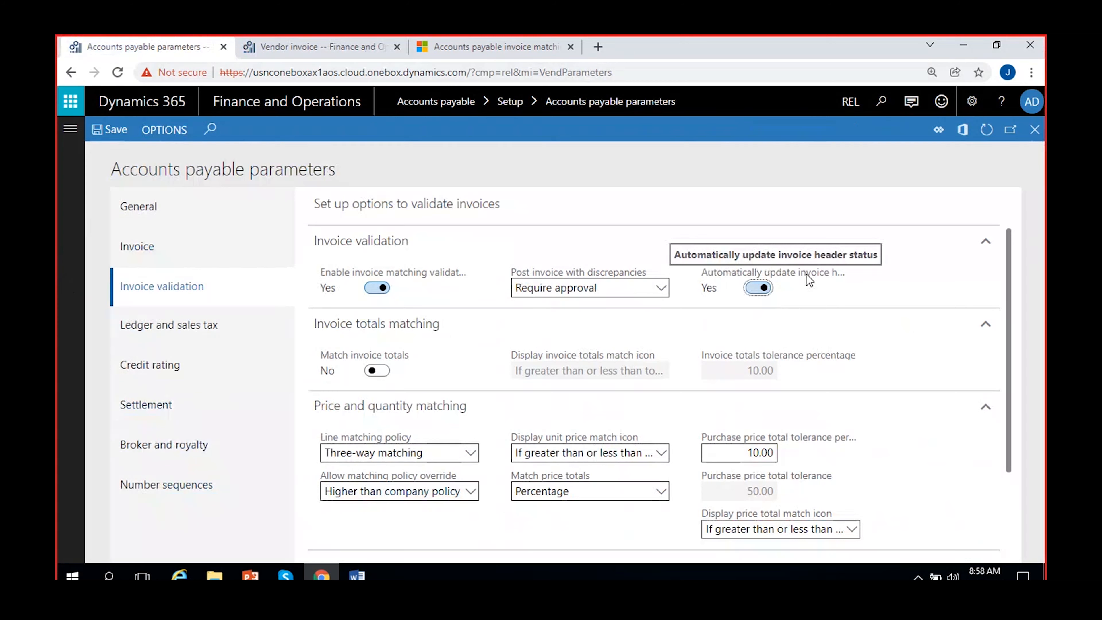
pyautogui.click(319, 48)
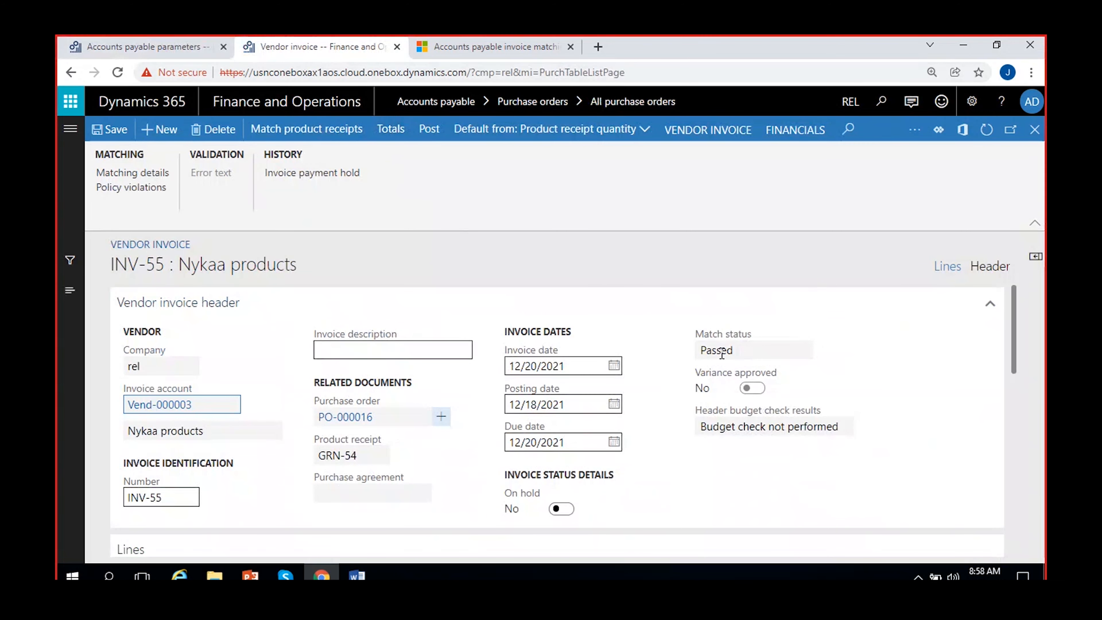
pyautogui.click(740, 353)
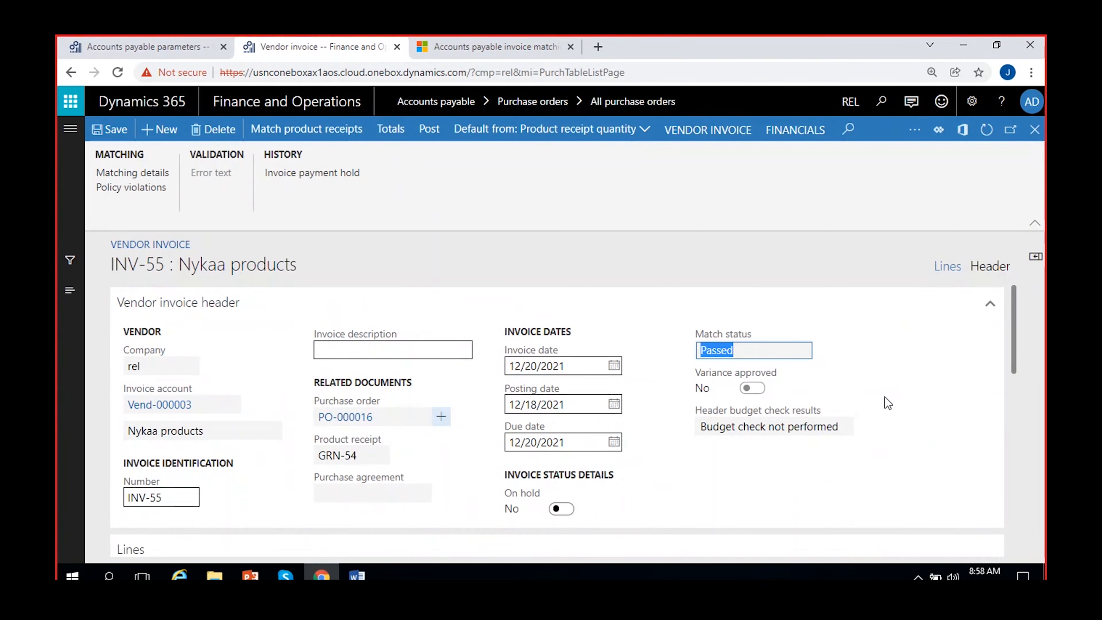
pyautogui.click(880, 367)
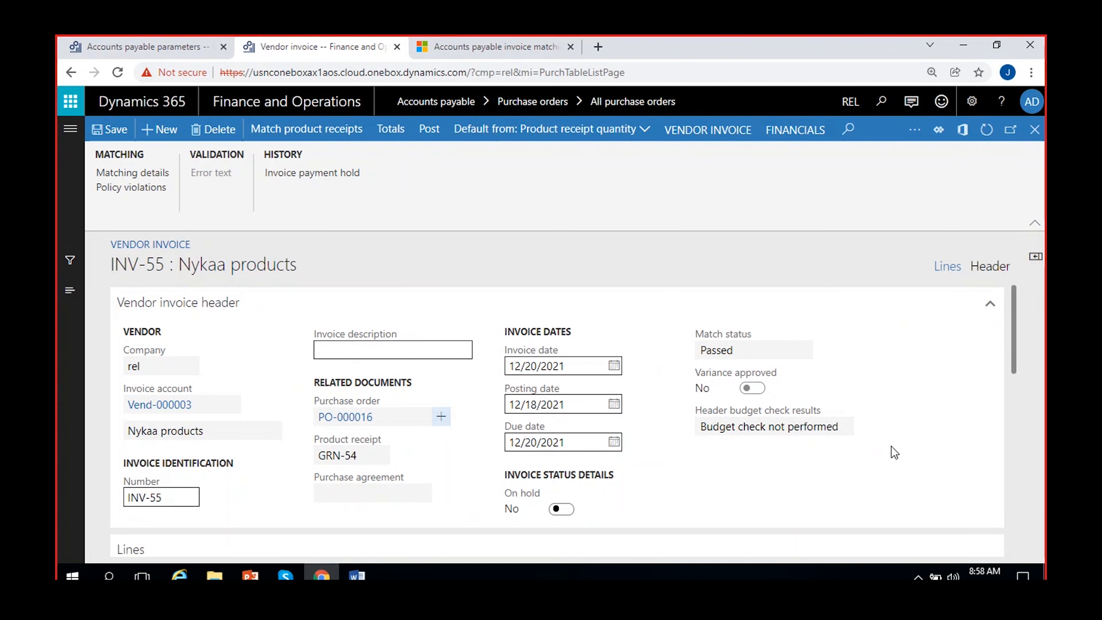
pyautogui.click(739, 349)
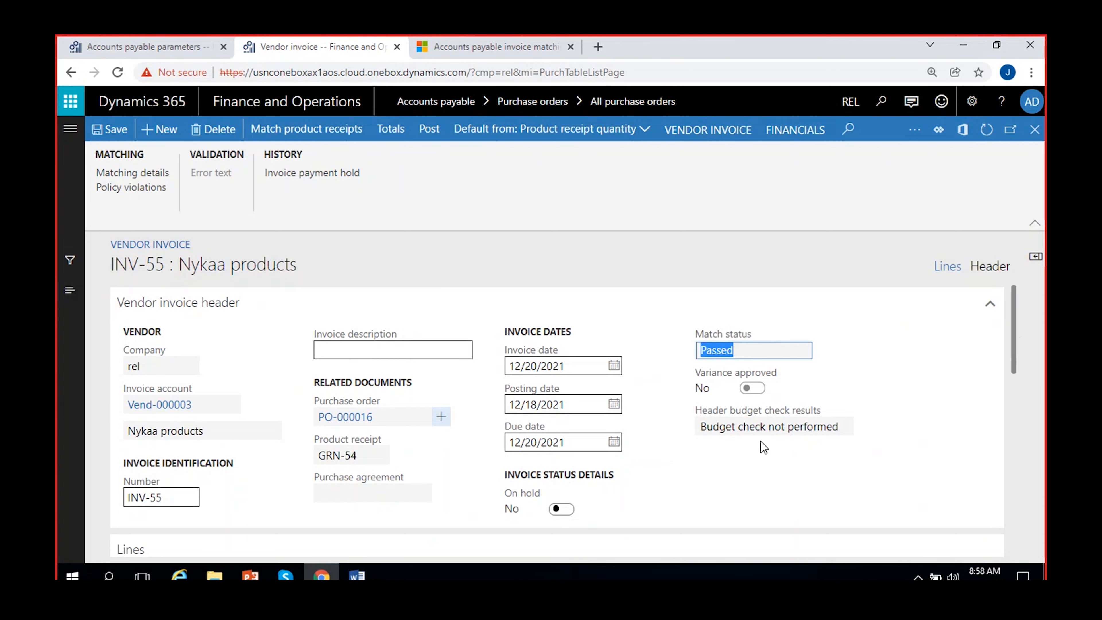
# Step: Set the unit price of the Cricket Ball line on INV-55 to 101.00
pyautogui.moveTo(1014, 341); pyautogui.dragTo(1012, 420)
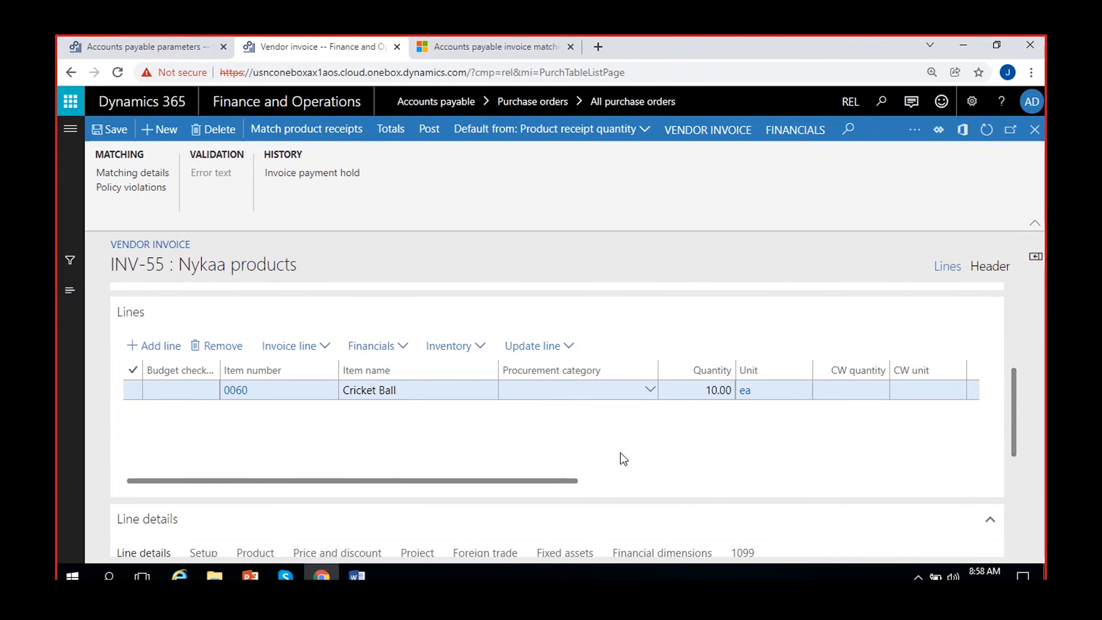
pyautogui.hscroll(5, 623, 459)
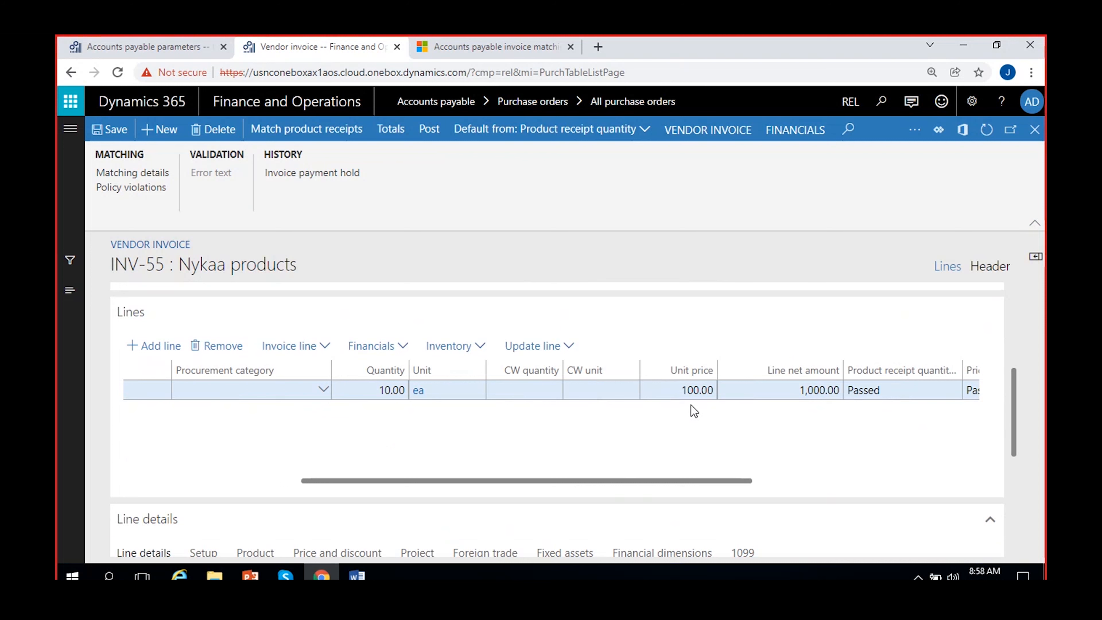
pyautogui.click(699, 390)
pyautogui.press('BackSpace')
pyautogui.write('1')
pyautogui.click(686, 459)
# Step: Check the match status in INV-55's header against the Cricket Ball line's changed unit price
pyautogui.moveTo(1014, 419); pyautogui.dragTo(1015, 298)
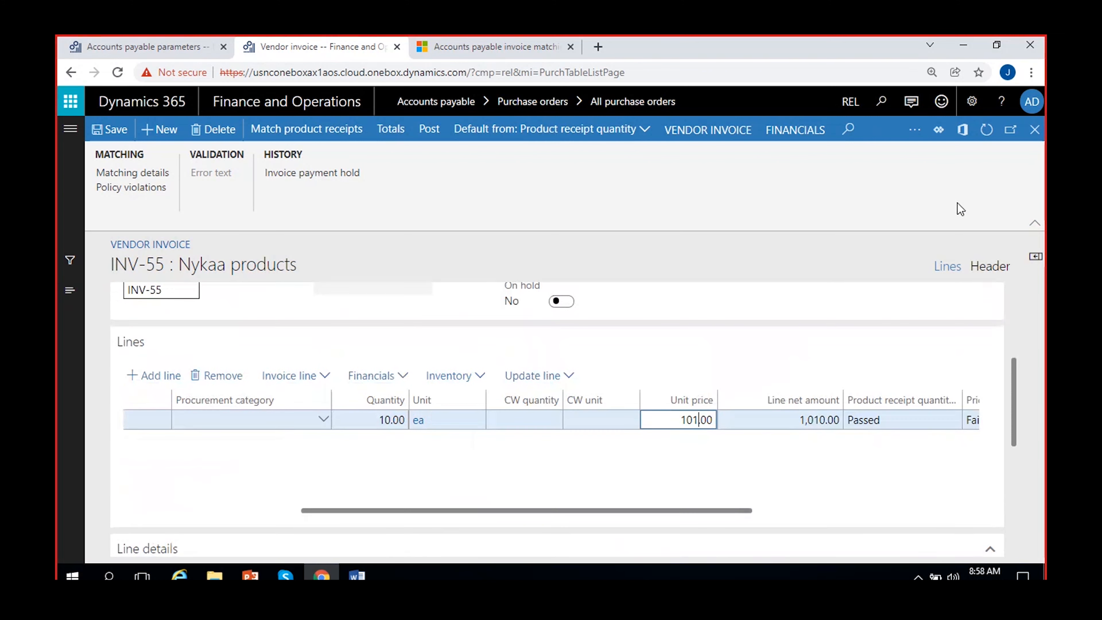
pyautogui.scroll(5, 901, 377)
pyautogui.click(735, 351)
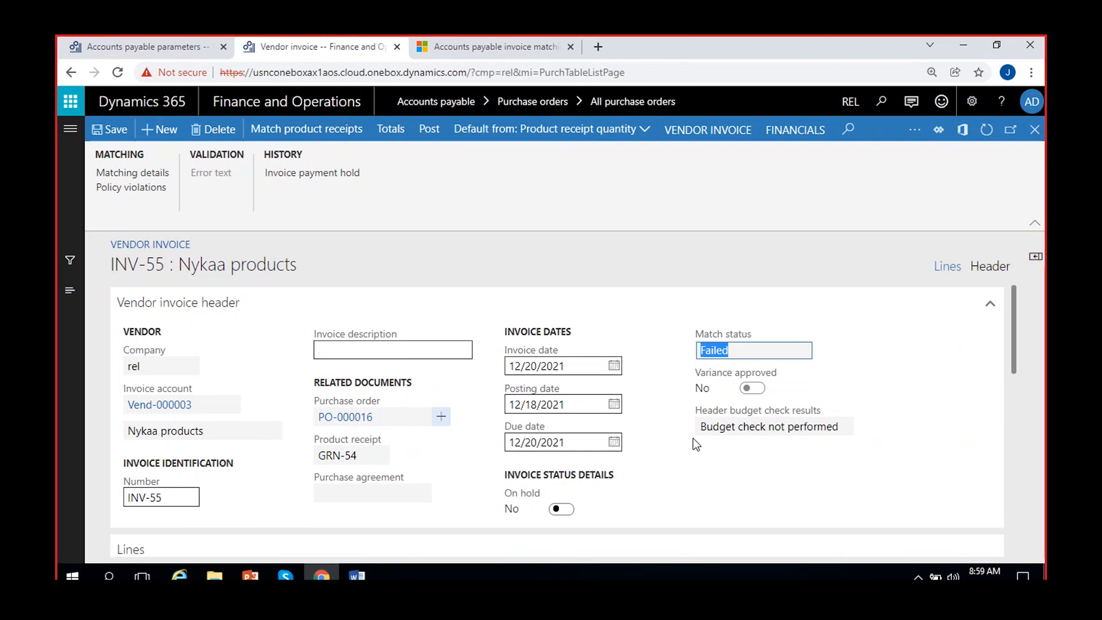
pyautogui.scroll(-3, 696, 443)
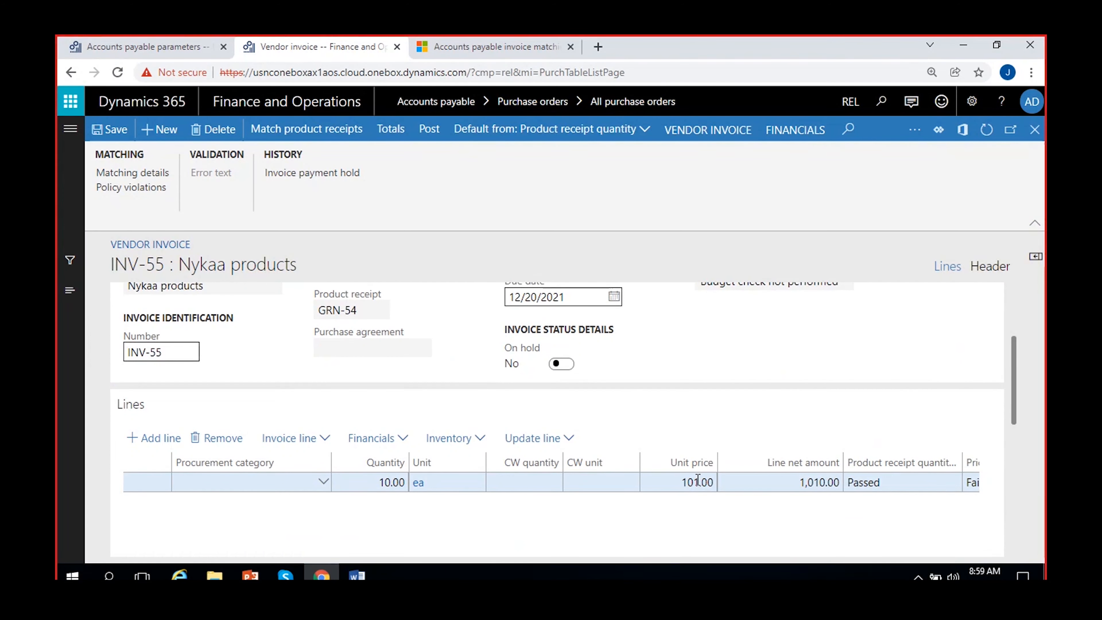
pyautogui.scroll(2, 707, 397)
pyautogui.scroll(-3, 738, 468)
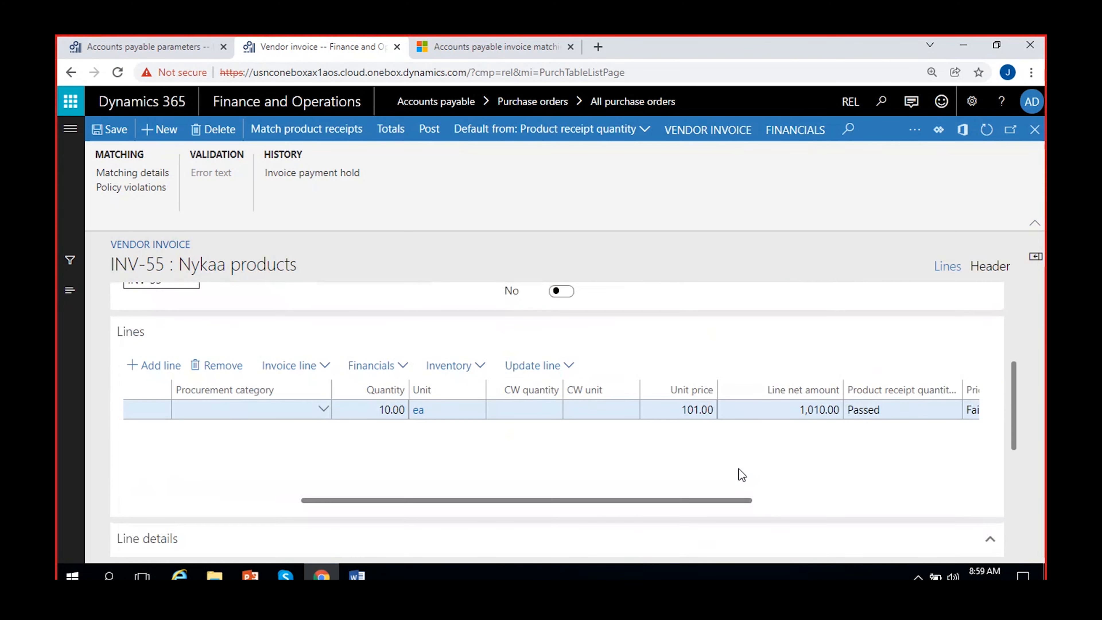
# Step: Restore the Cricket Ball line's unit price to 100.00 and recheck the header match status
pyautogui.click(701, 410)
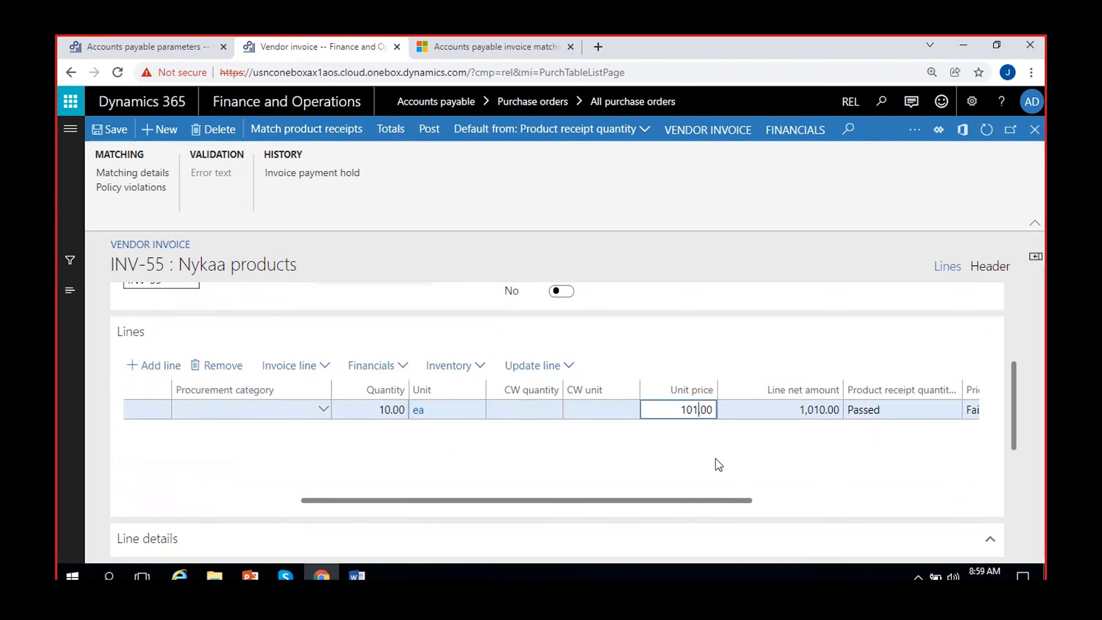
pyautogui.click(718, 465)
pyautogui.scroll(5, 1017, 397)
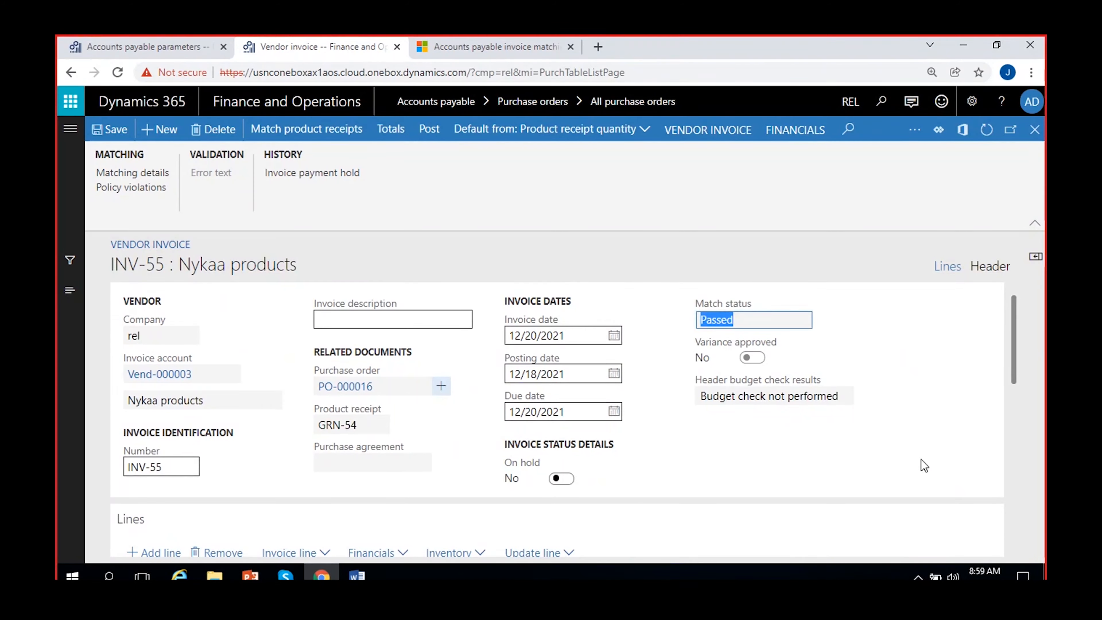
# Step: Set the quantity of the Cricket Ball line on INV-55 to 9.00 and accept both understated inventory cost warnings
pyautogui.scroll(-5, 1015, 337)
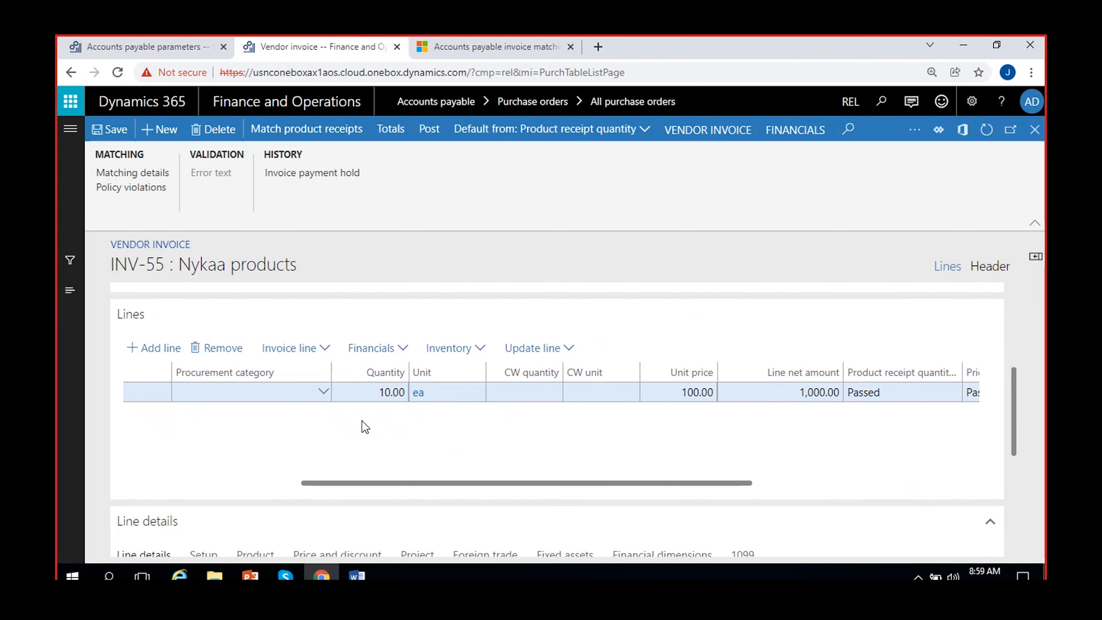
pyautogui.click(390, 392)
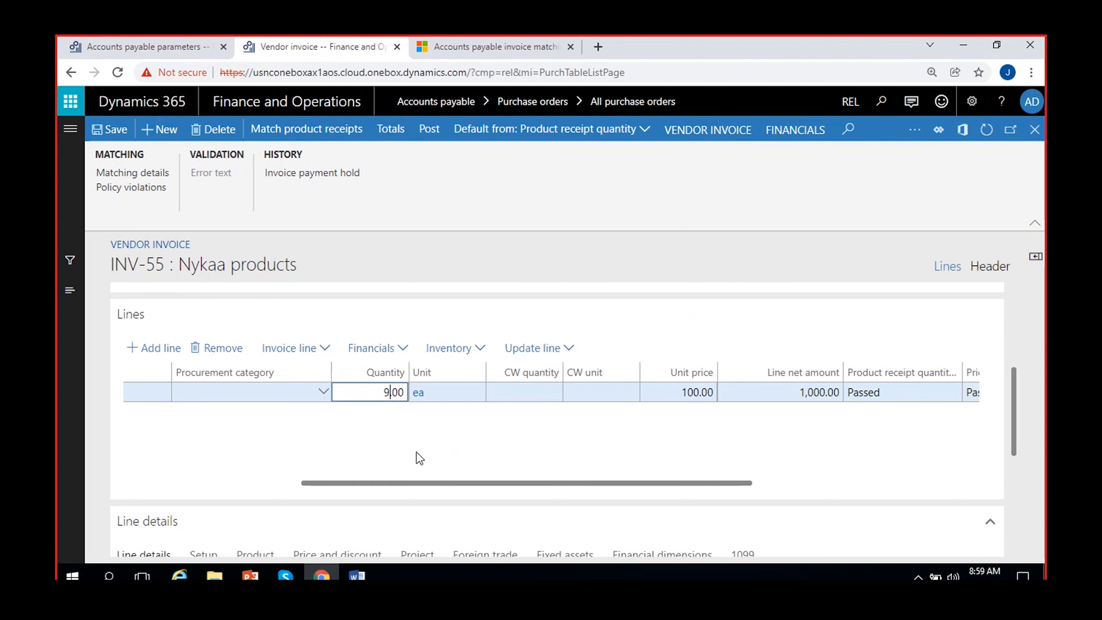
pyautogui.press('Tab')
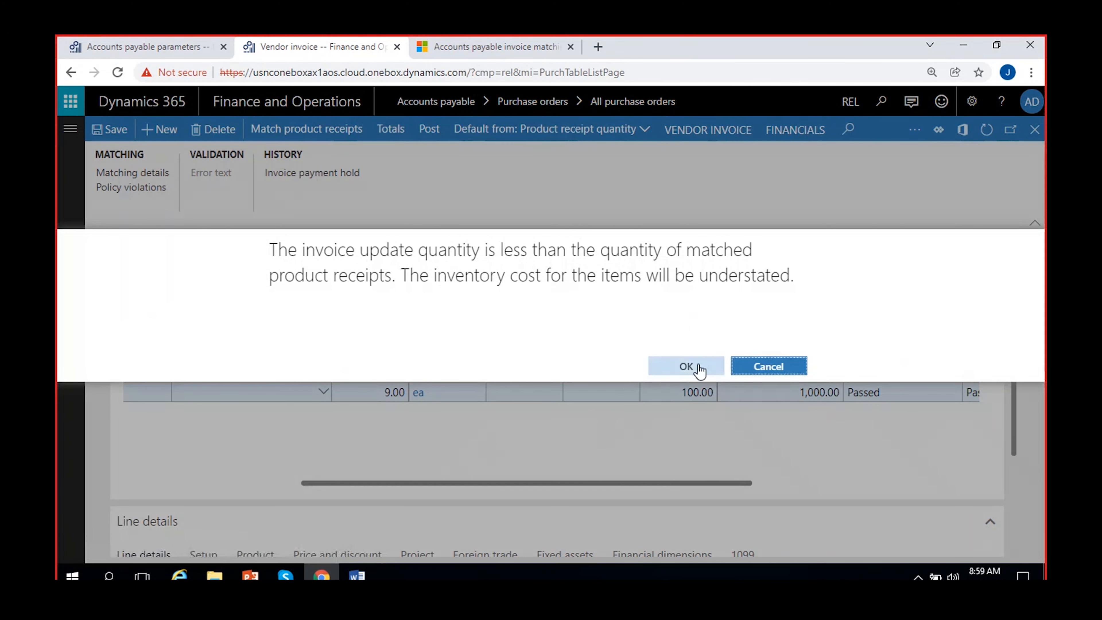
pyautogui.click(687, 370)
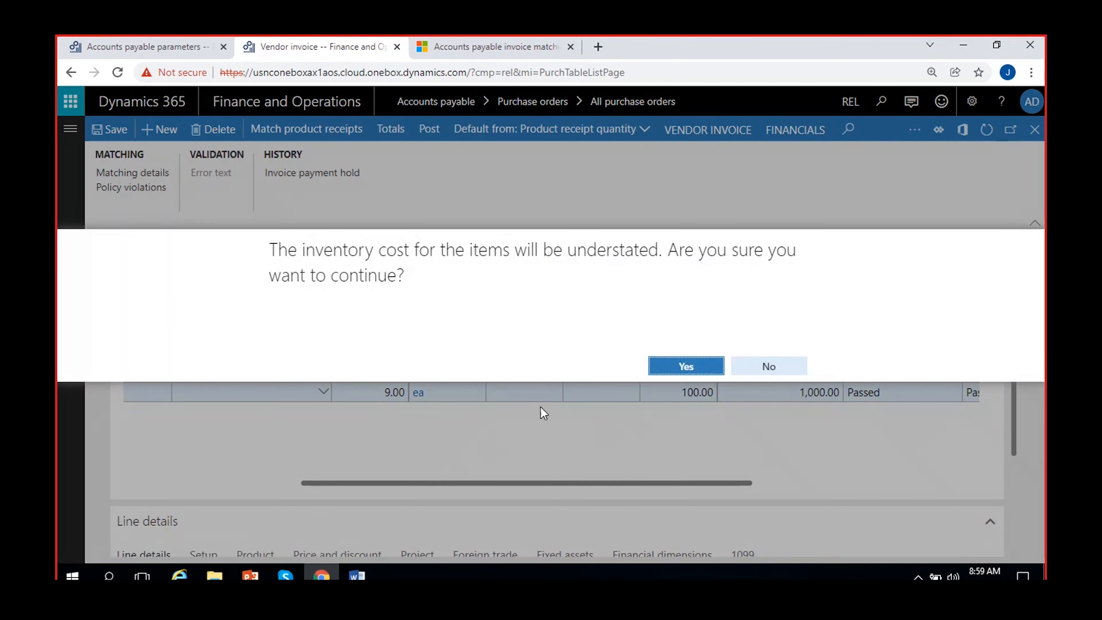
pyautogui.click(684, 366)
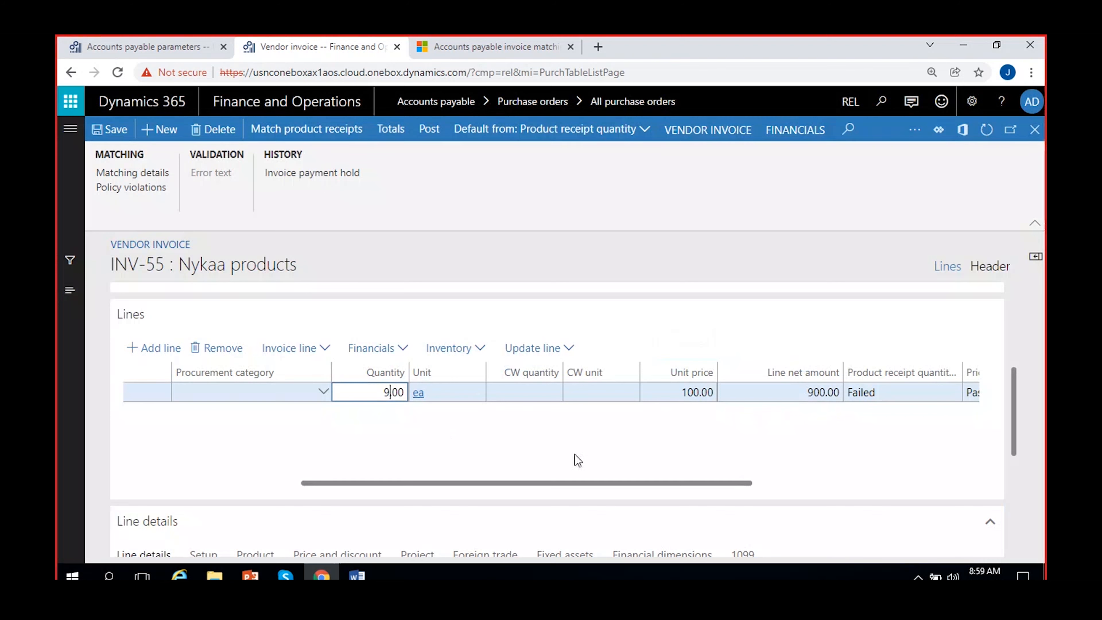
# Step: Check the match status in INV-55's header, and review the price comparison against PO-000016 in the invoice matching details
pyautogui.scroll(5, 1018, 412)
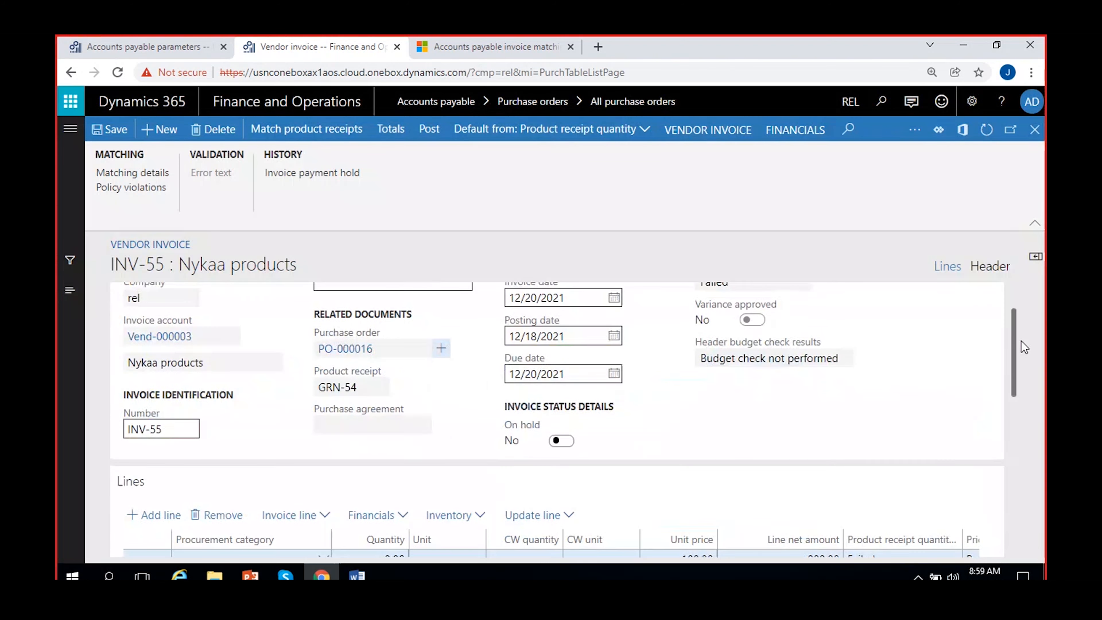
pyautogui.click(764, 344)
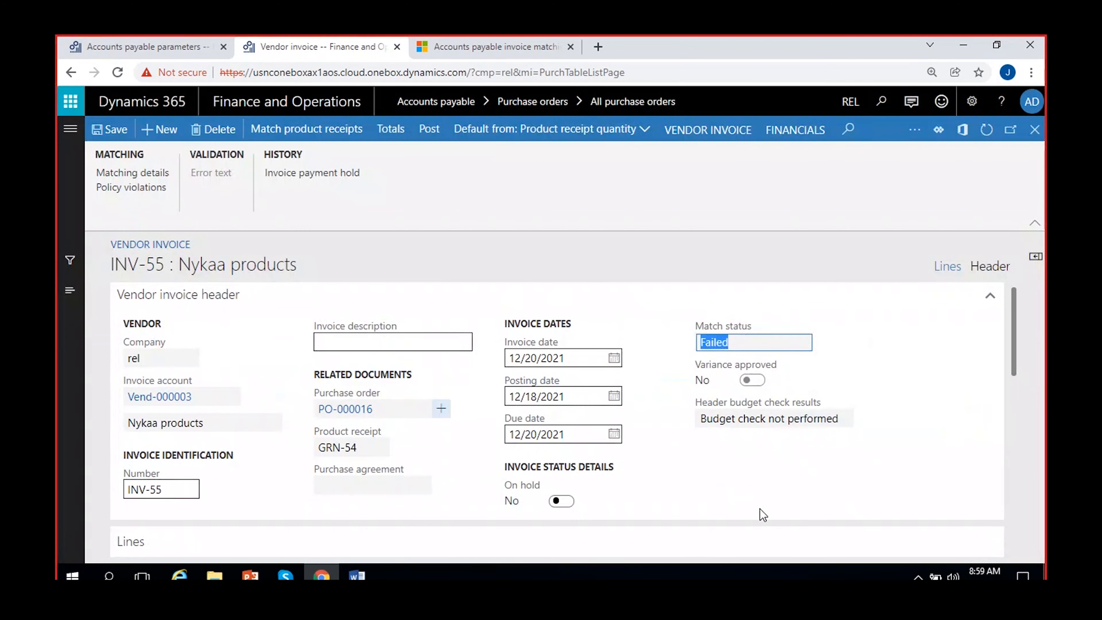
pyautogui.click(144, 175)
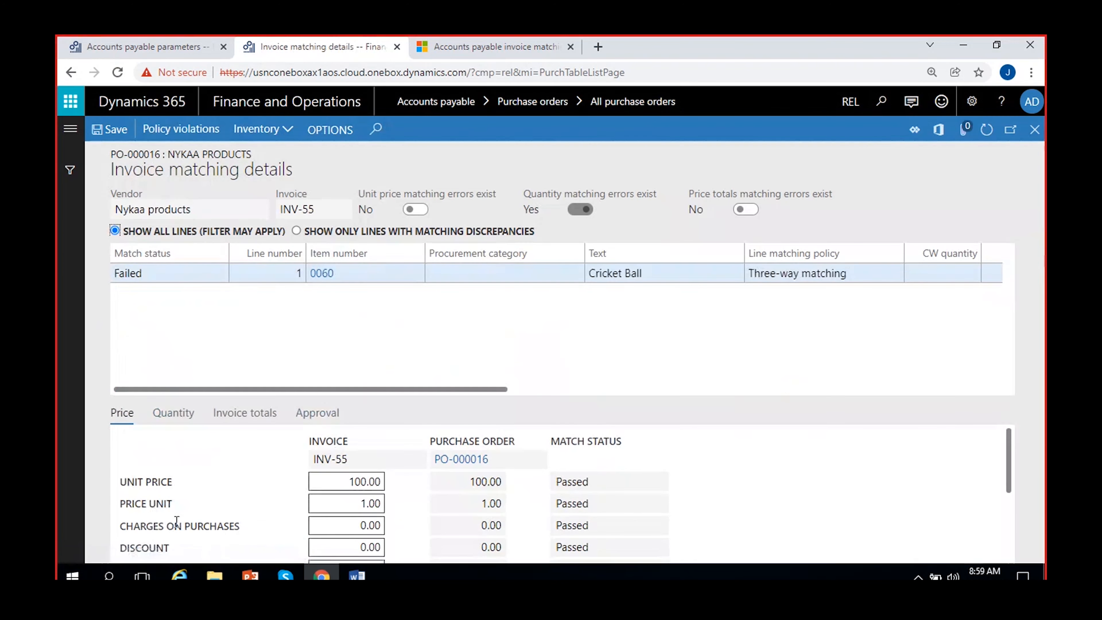
pyautogui.moveTo(1013, 445)
pyautogui.mouseDown()
pyautogui.moveTo(1013, 465)
pyautogui.moveTo(1013, 455)
pyautogui.mouseUp()
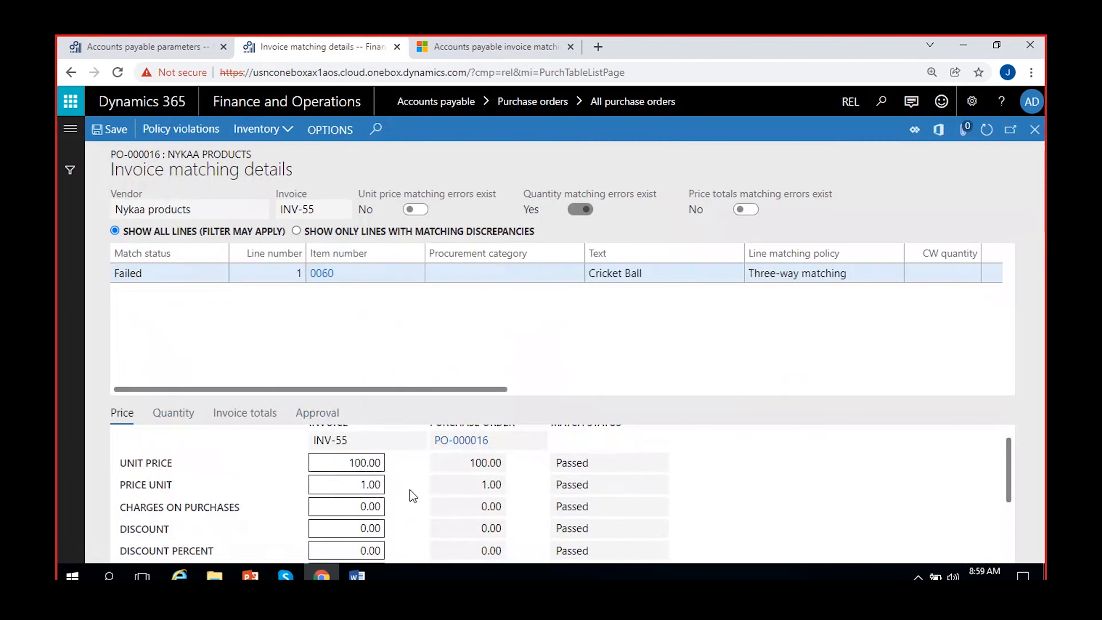
pyautogui.scroll(-3, 559, 476)
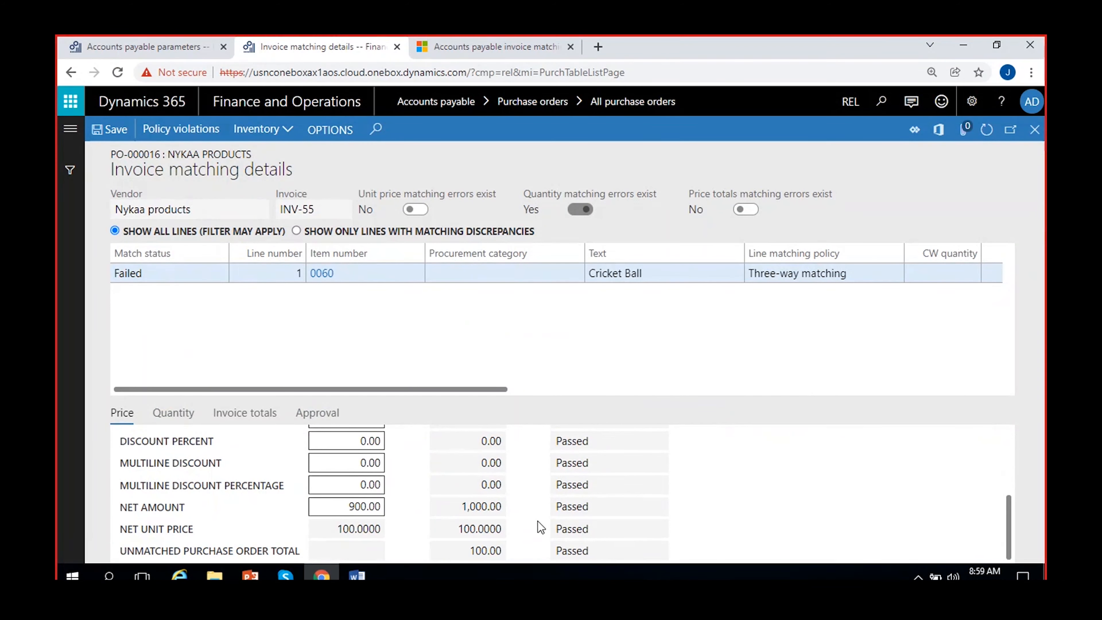
# Step: Check the Cricket Ball line's quantity match status and the quantity matching errors indicator in the invoice matching details
pyautogui.click(181, 415)
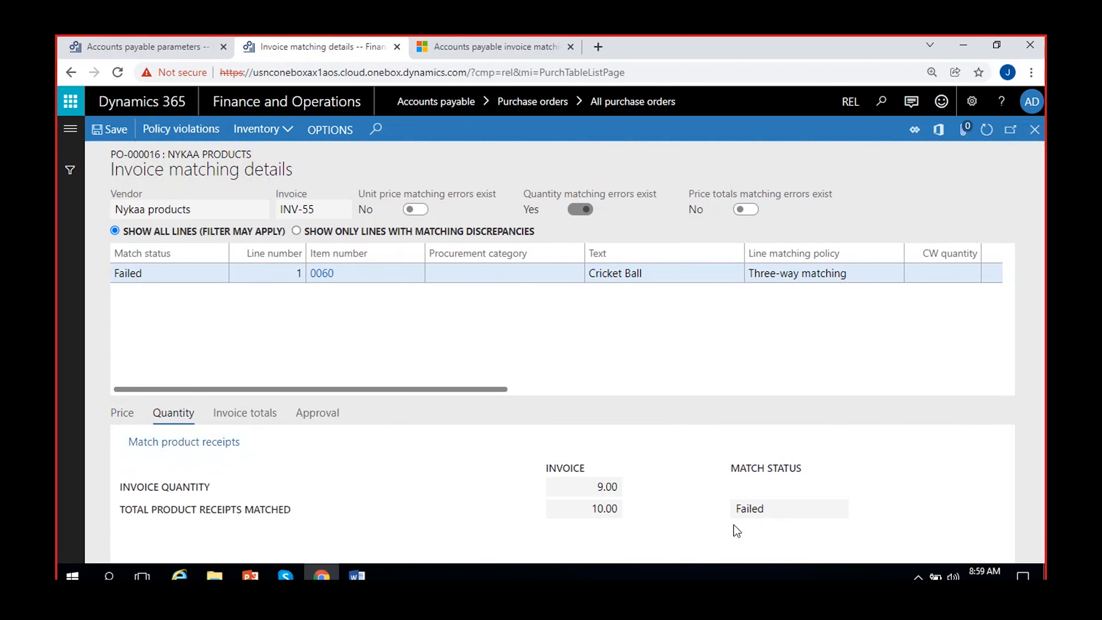
pyautogui.click(825, 508)
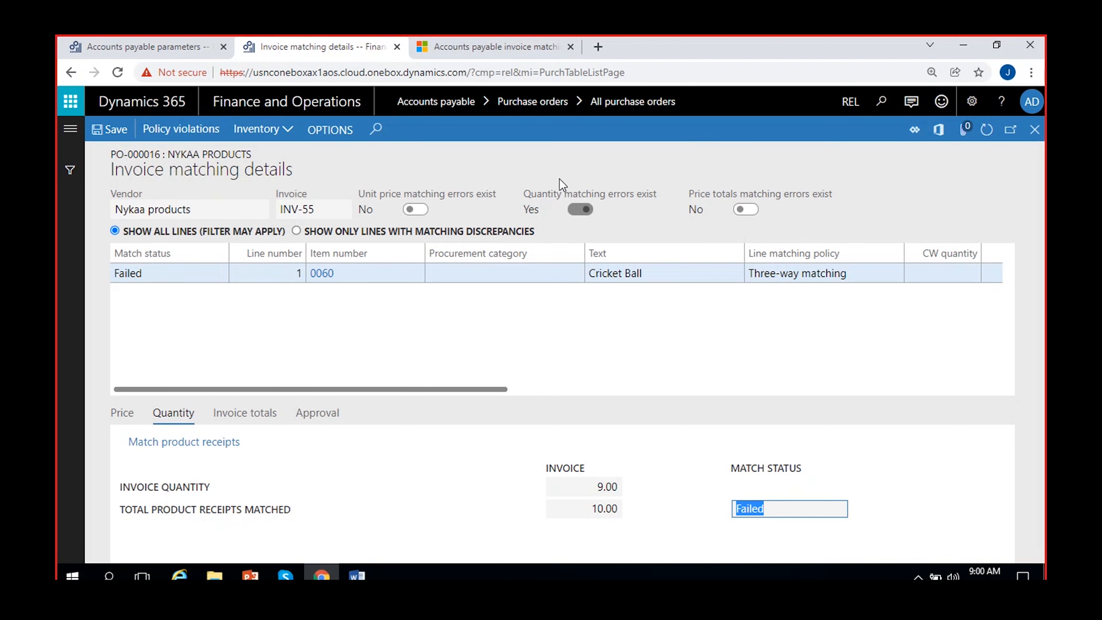
pyautogui.moveTo(537, 190); pyautogui.dragTo(662, 192)
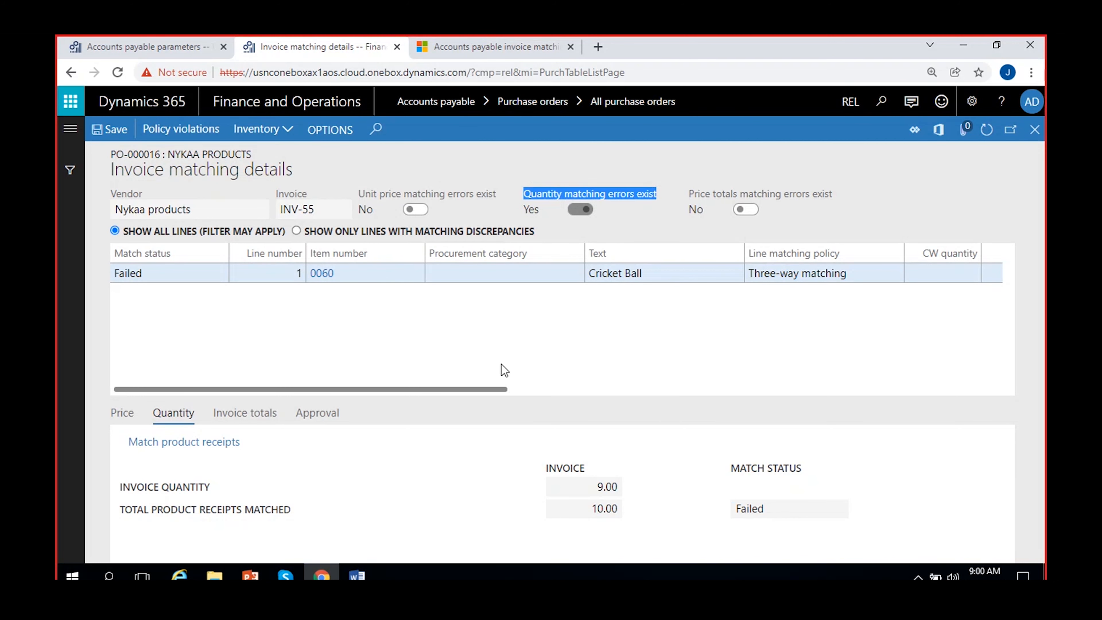
# Step: Widen the two unmatched purchase price total columns in the invoice matching lines grid so their headings can be read
pyautogui.moveTo(483, 393); pyautogui.dragTo(774, 390)
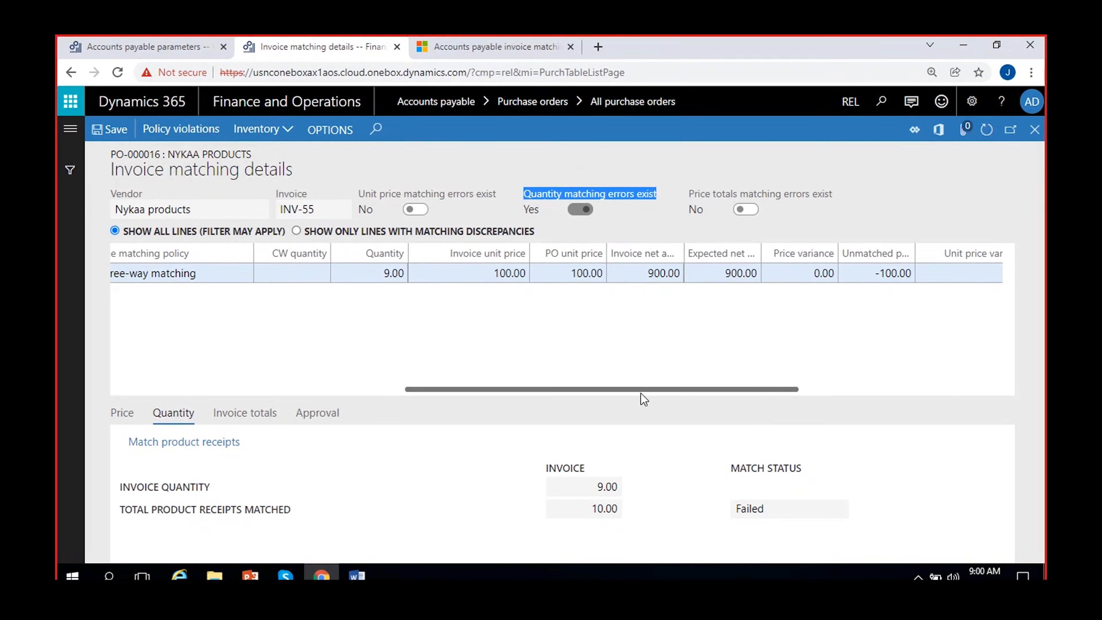
pyautogui.moveTo(575, 389); pyautogui.dragTo(777, 400)
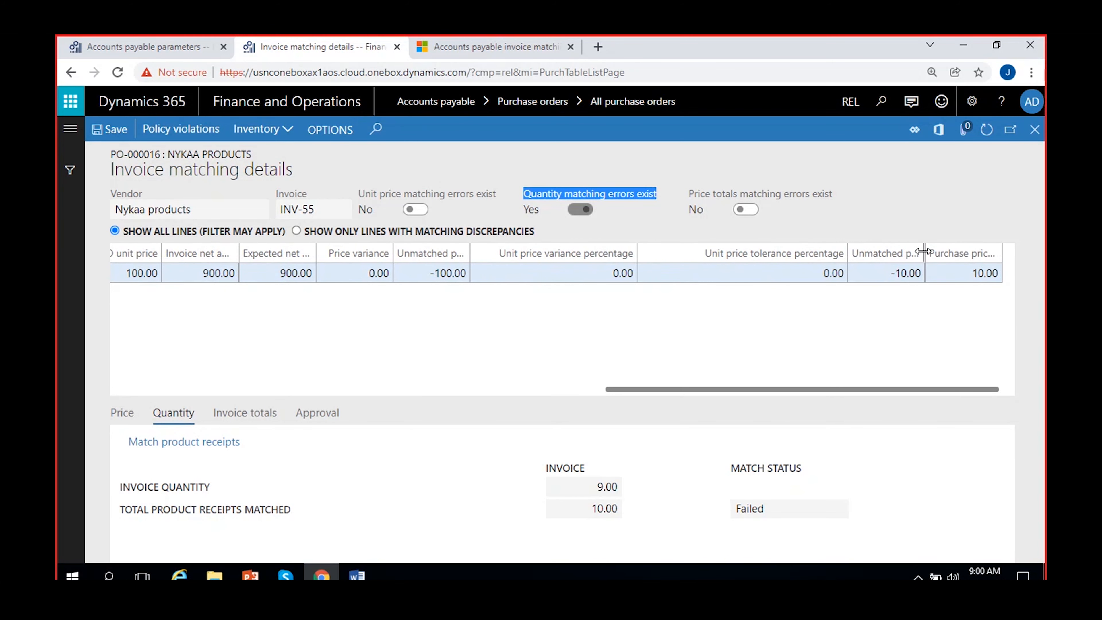
pyautogui.click(948, 269)
pyautogui.moveTo(923, 249); pyautogui.dragTo(963, 282)
pyautogui.moveTo(857, 387); pyautogui.dragTo(940, 393)
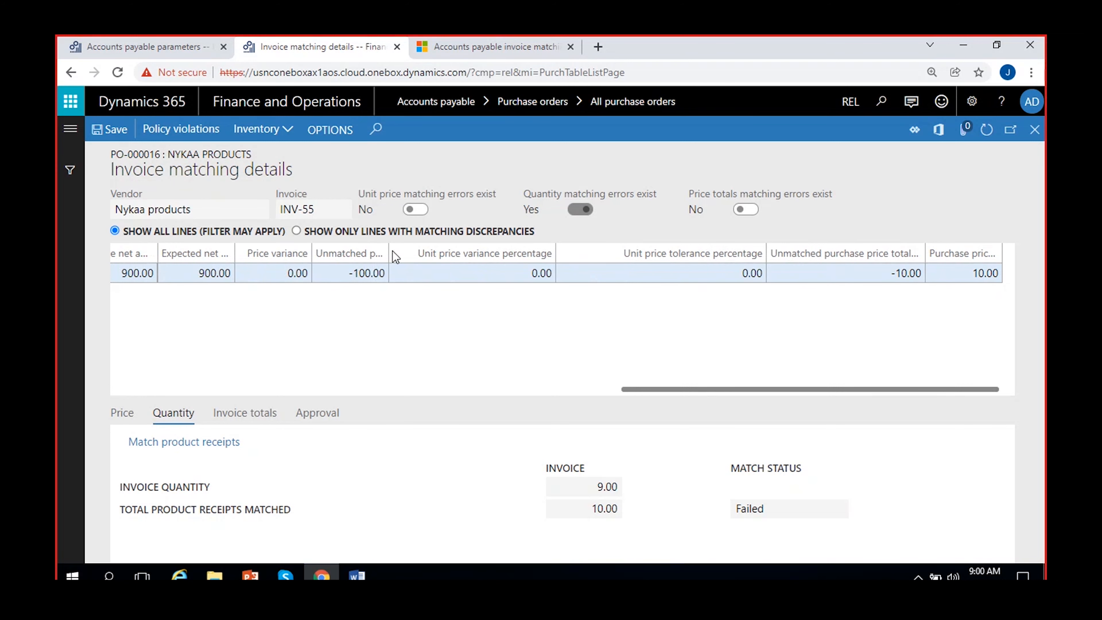
pyautogui.moveTo(389, 249); pyautogui.dragTo(505, 250)
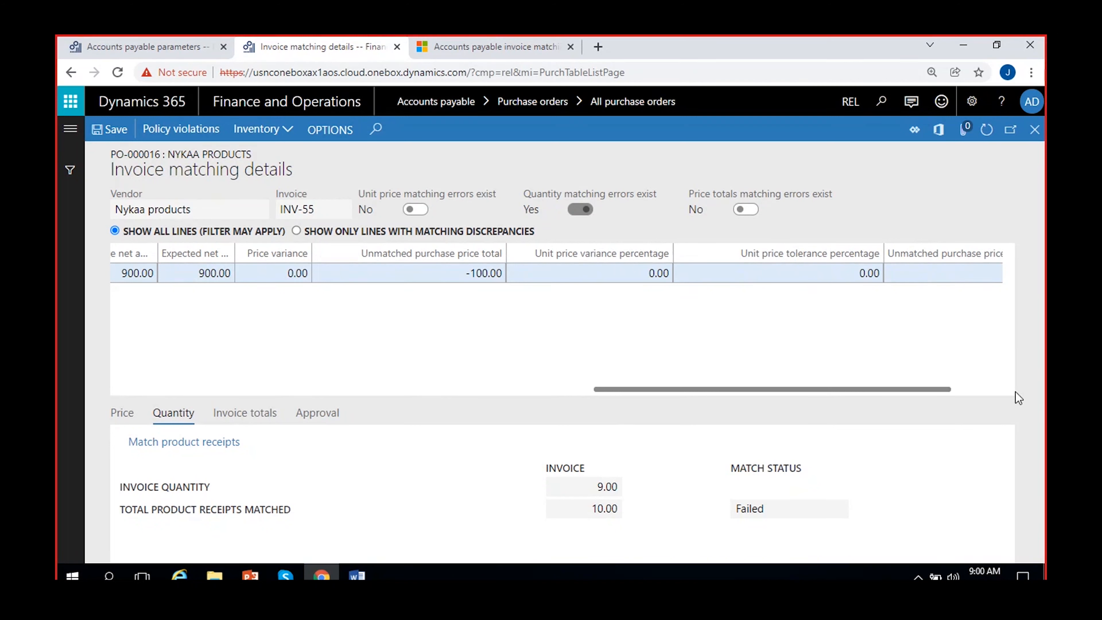
# Step: Compare the Cricket Ball line's invoice quantity with the total product receipts matched and its match status
pyautogui.click(580, 489)
pyautogui.click(601, 511)
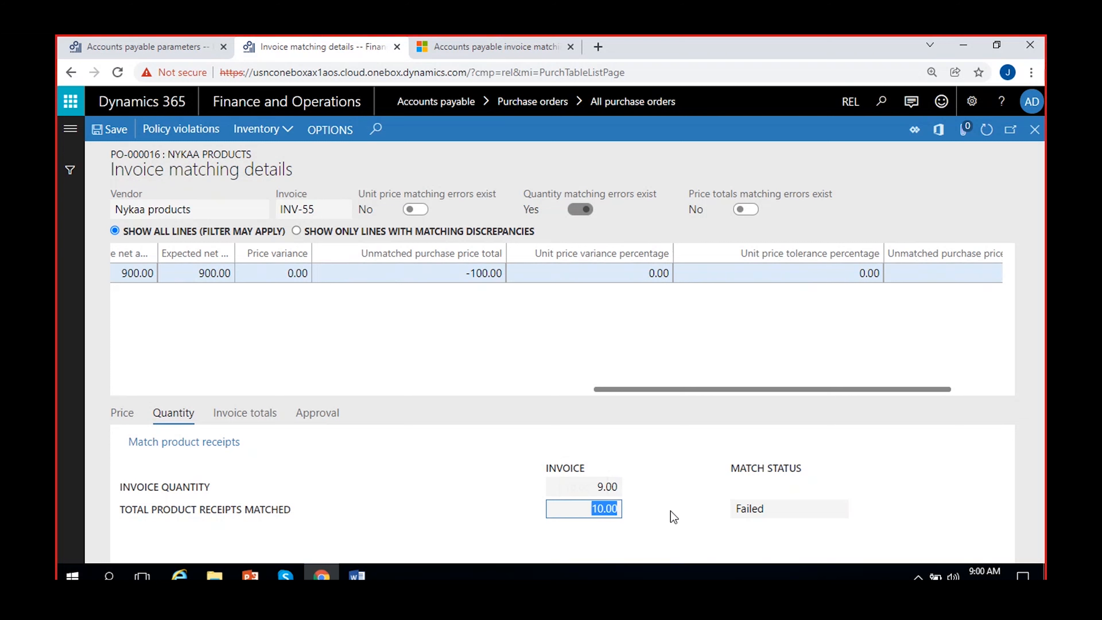
pyautogui.click(751, 508)
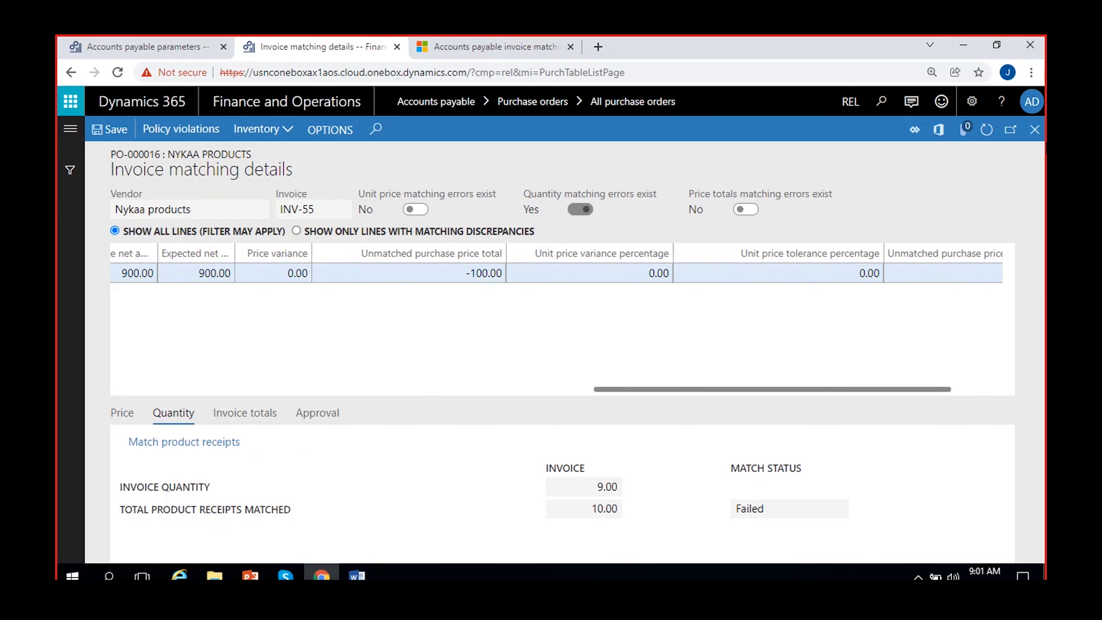
# Step: Return to the INV-55 vendor invoice and set the Cricket Ball line's quantity to 11.00, checking its product receipt quantity match
pyautogui.hotkey('alt', 'Left')
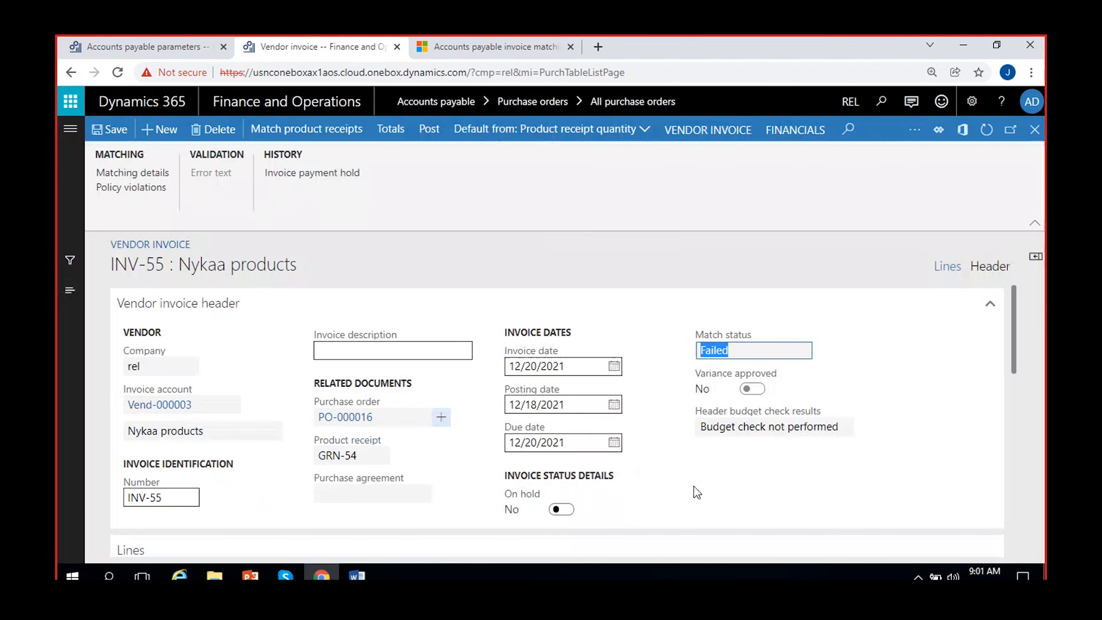
pyautogui.scroll(-6, 693, 486)
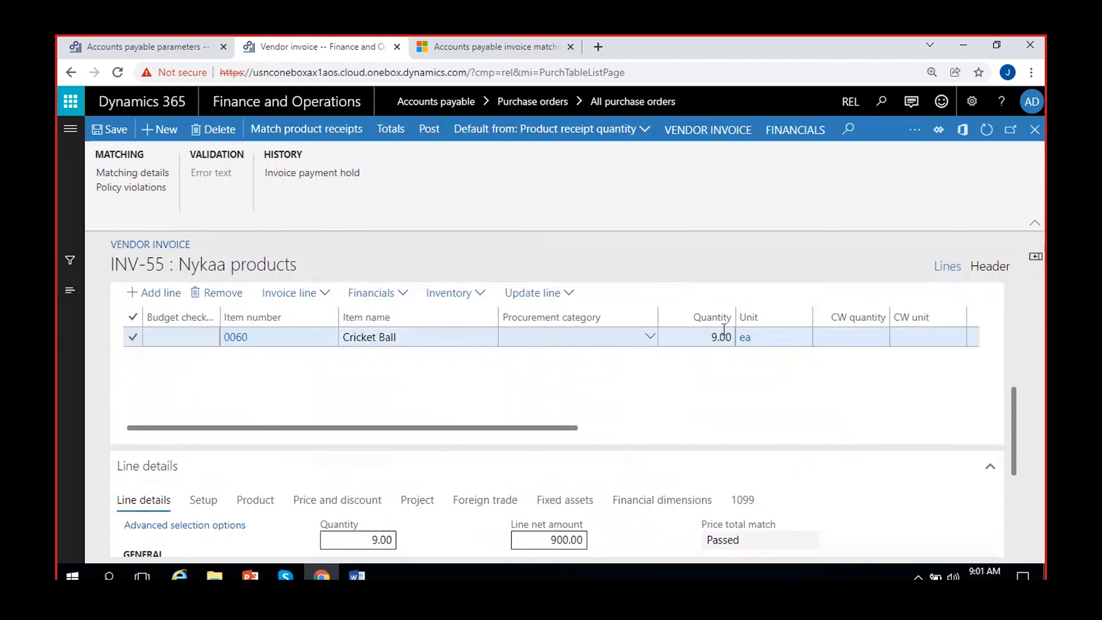
pyautogui.click(716, 337)
pyautogui.press('BackSpace')
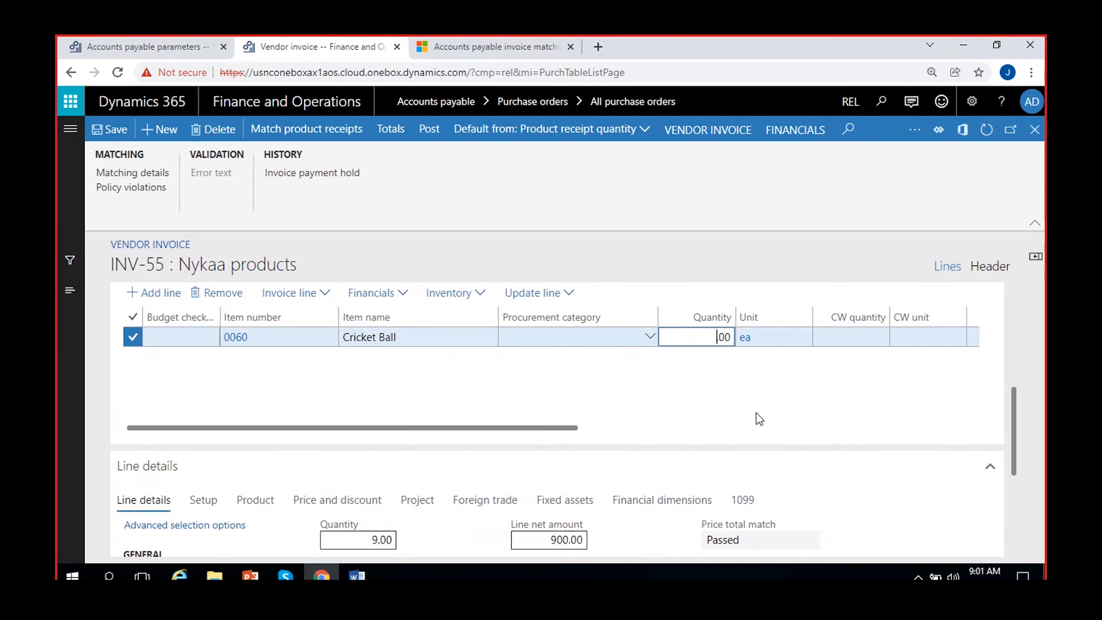
pyautogui.write('11')
pyautogui.click(631, 399)
pyautogui.hscroll(5, 808, 413)
pyautogui.scroll(2, 1013, 424)
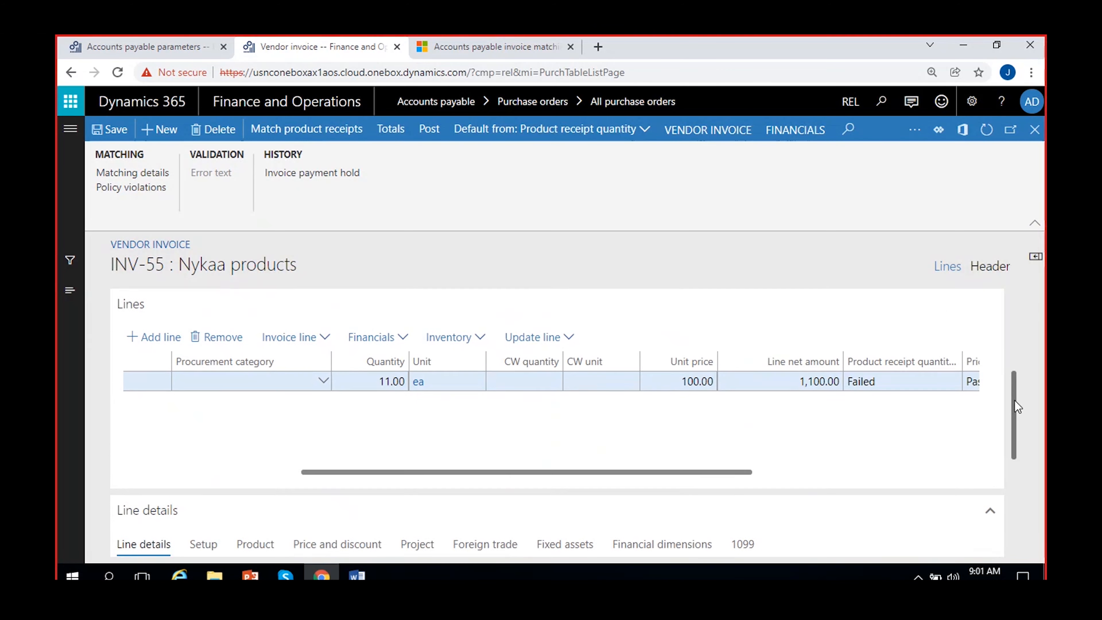
pyautogui.scroll(5, 1025, 408)
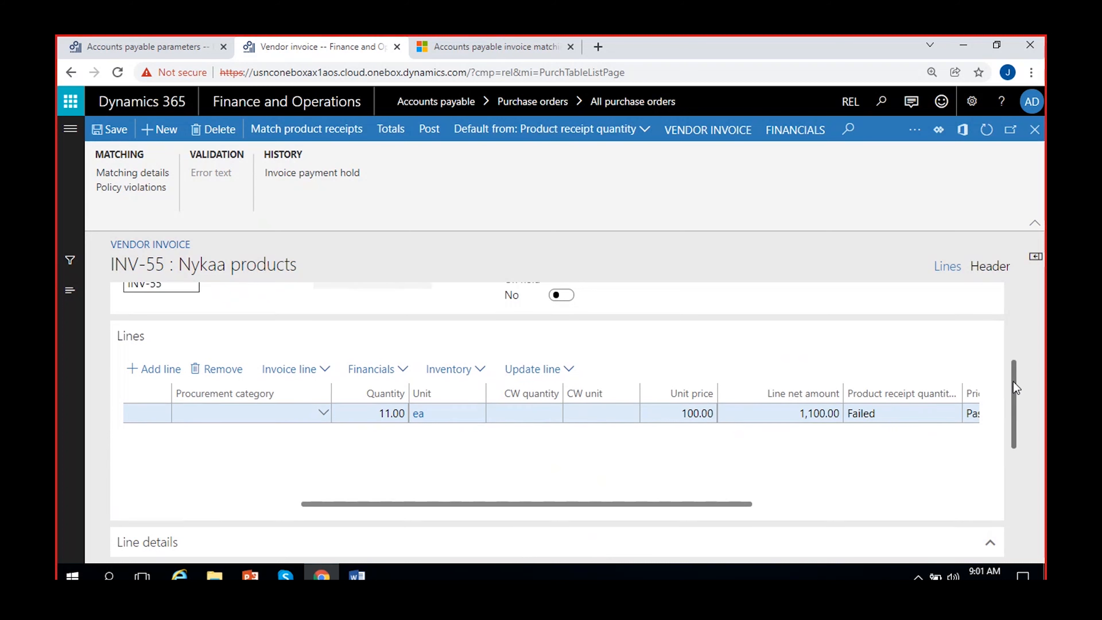
# Step: Open INV-55's matching details and compare the changed invoice quantity with the matched product receipts and the match status
pyautogui.click(144, 173)
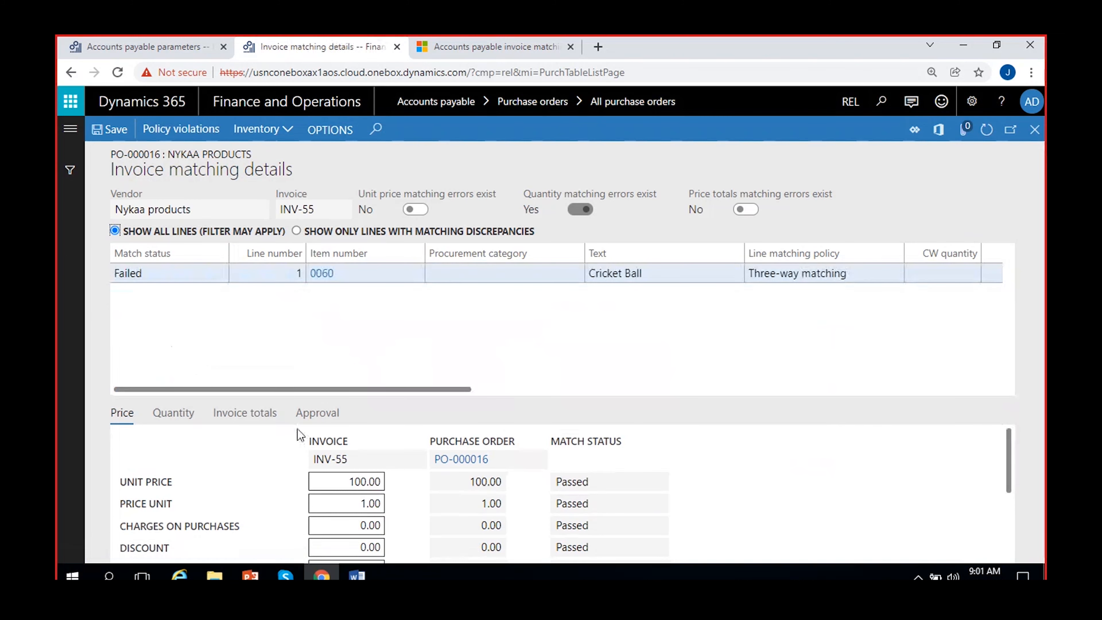
pyautogui.click(170, 415)
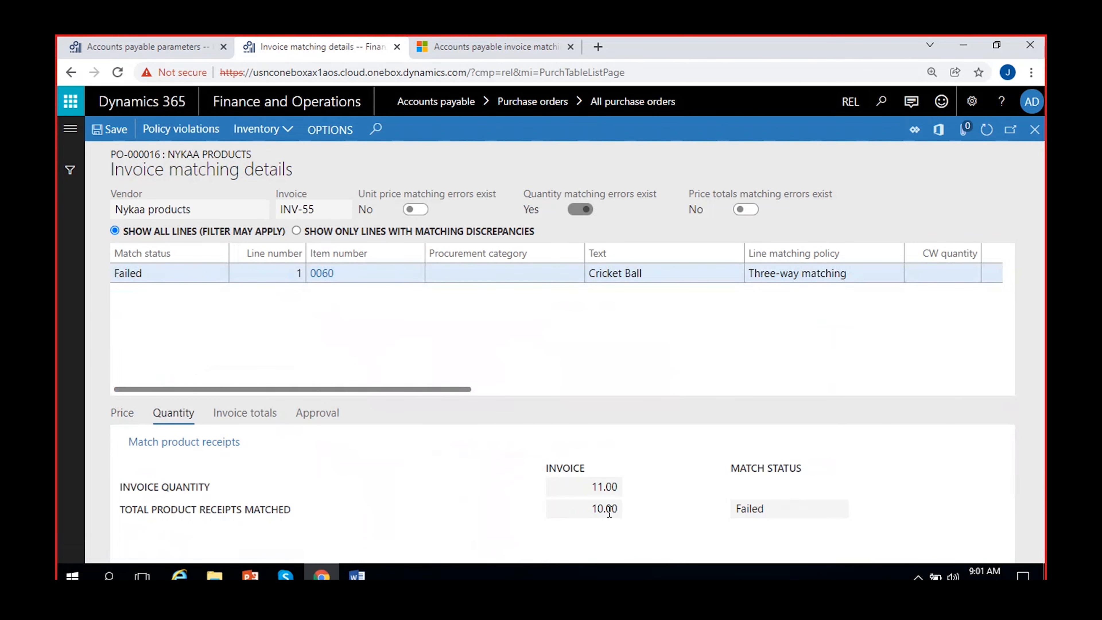
pyautogui.click(578, 495)
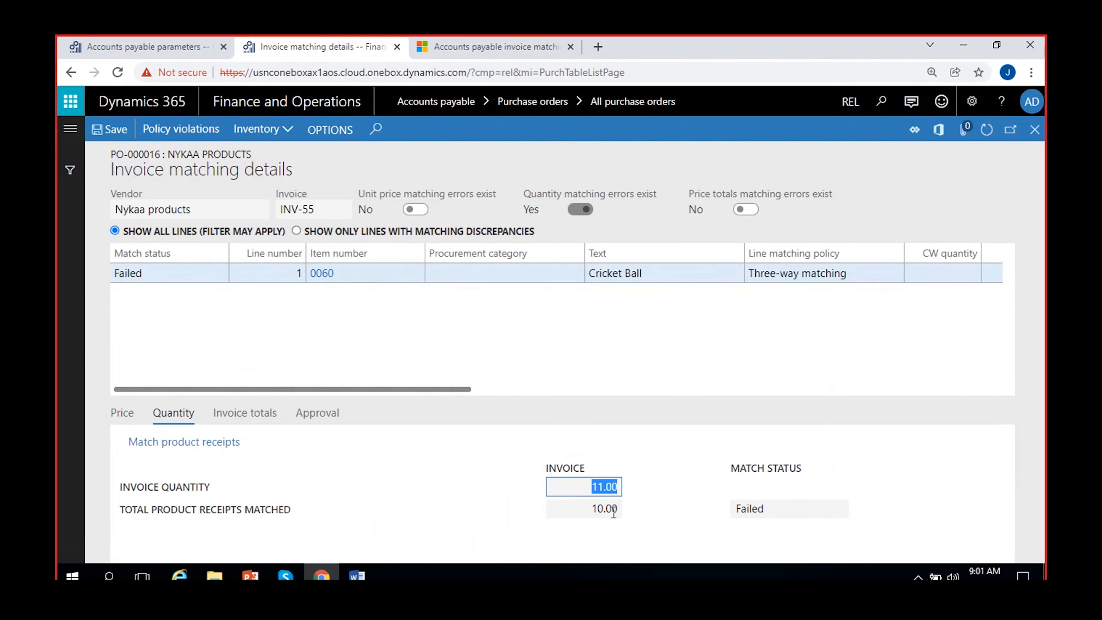
pyautogui.click(581, 508)
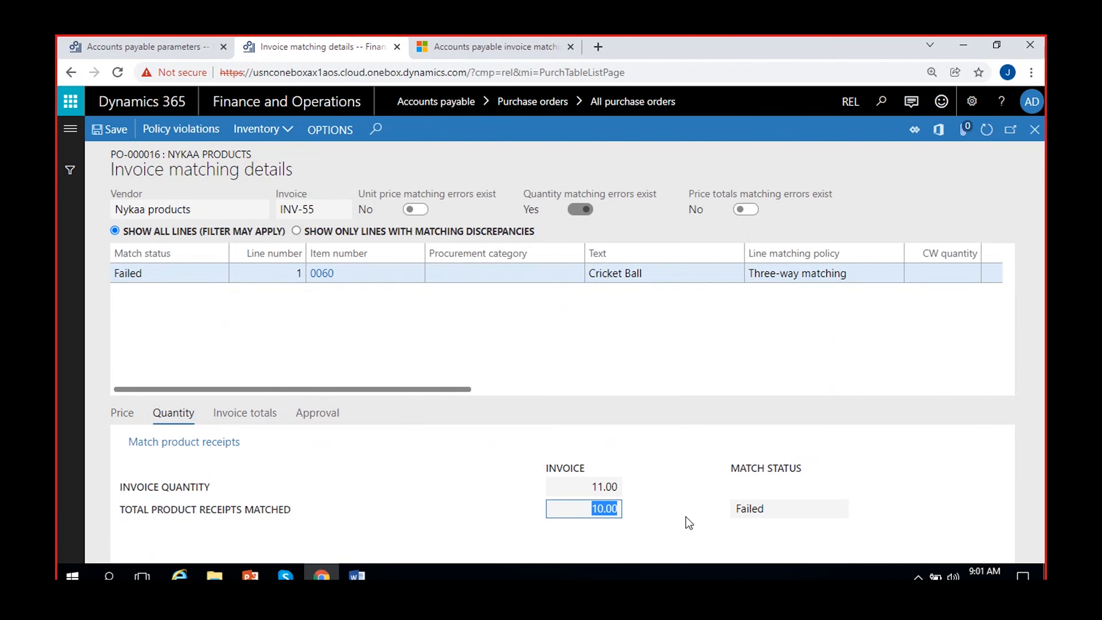
pyautogui.click(694, 541)
pyautogui.click(766, 512)
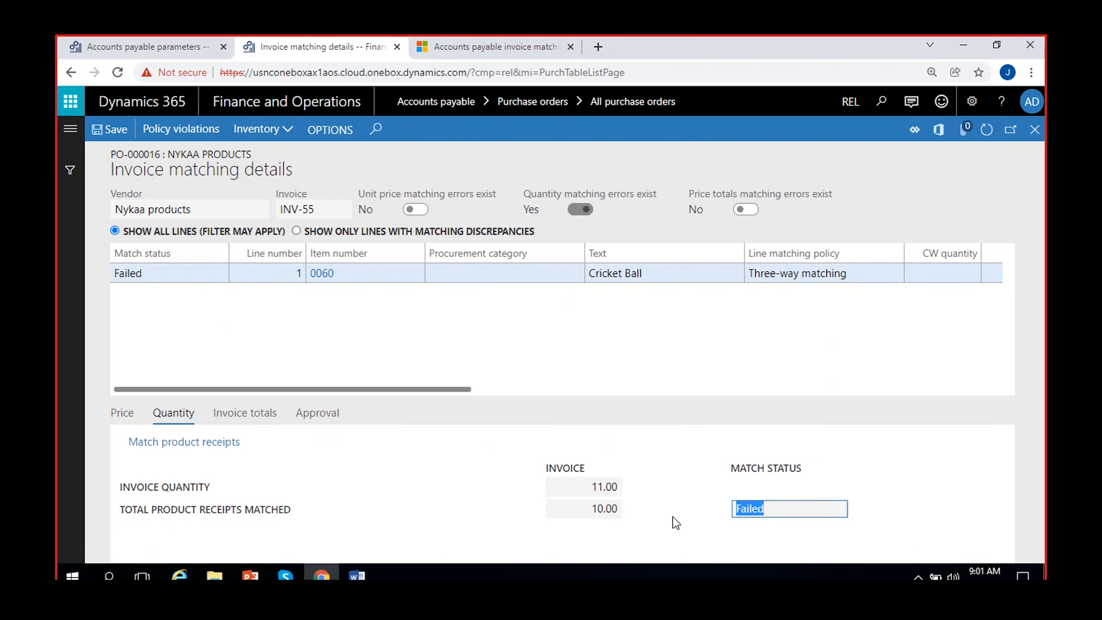
# Step: Review INV-55's invoice totals in the matching details, including balance, discount, charges, sales tax and round-off
pyautogui.click(259, 413)
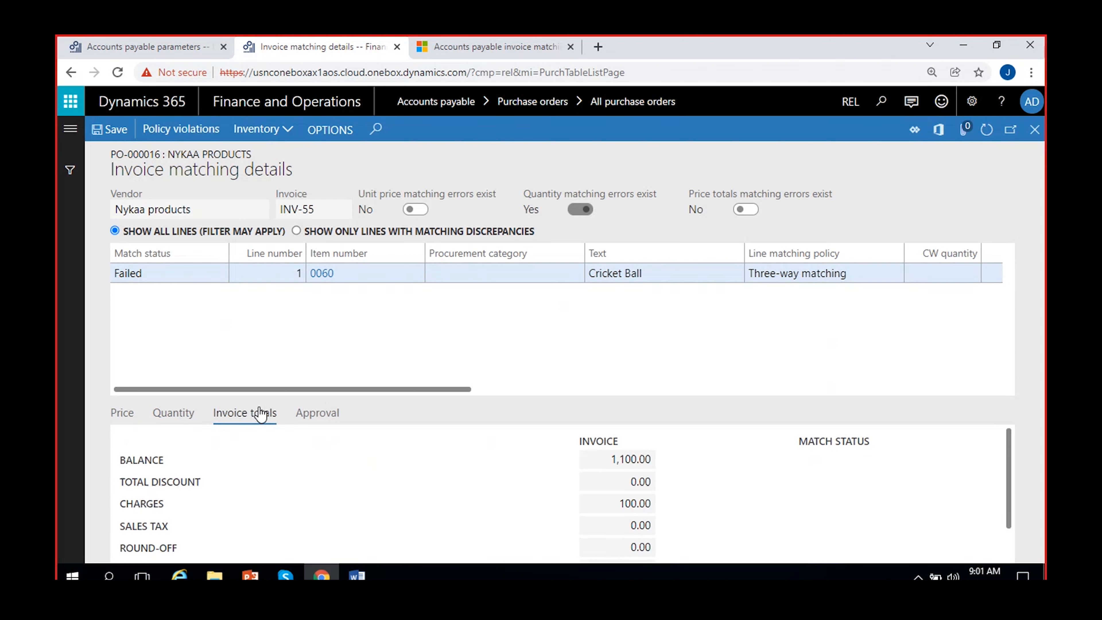
pyautogui.scroll(-1, 490, 488)
pyautogui.scroll(2, 491, 489)
pyautogui.click(192, 442)
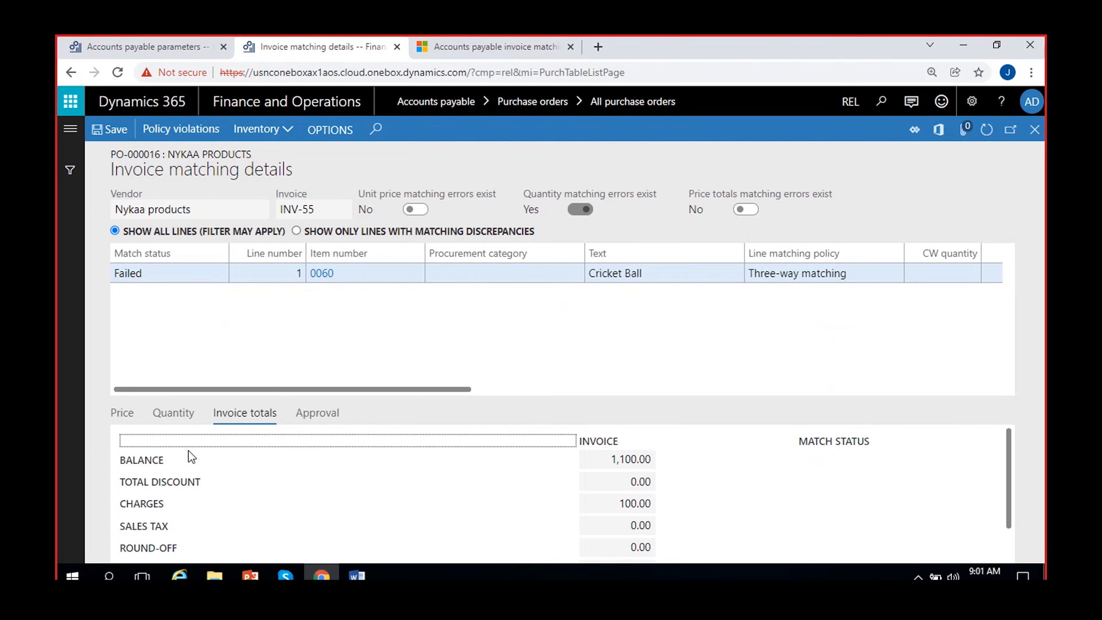
# Step: Review the Cricket Ball line's price comparison down to the unmatched purchase order total, and return to its quantity matching details
pyautogui.click(120, 414)
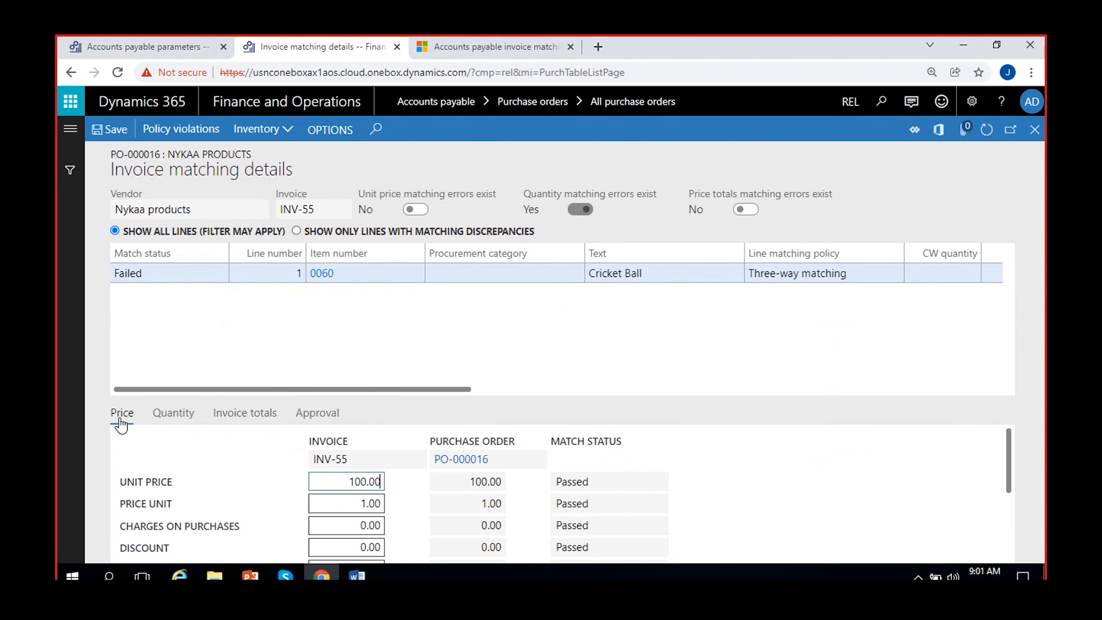
pyautogui.scroll(-3, 196, 494)
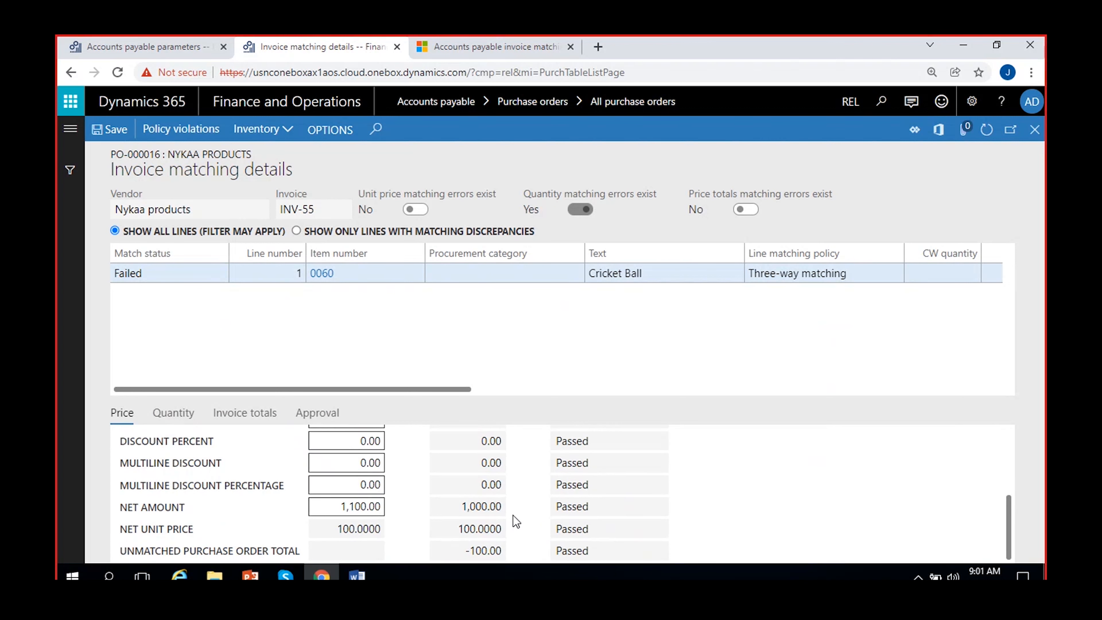
pyautogui.scroll(3, 513, 514)
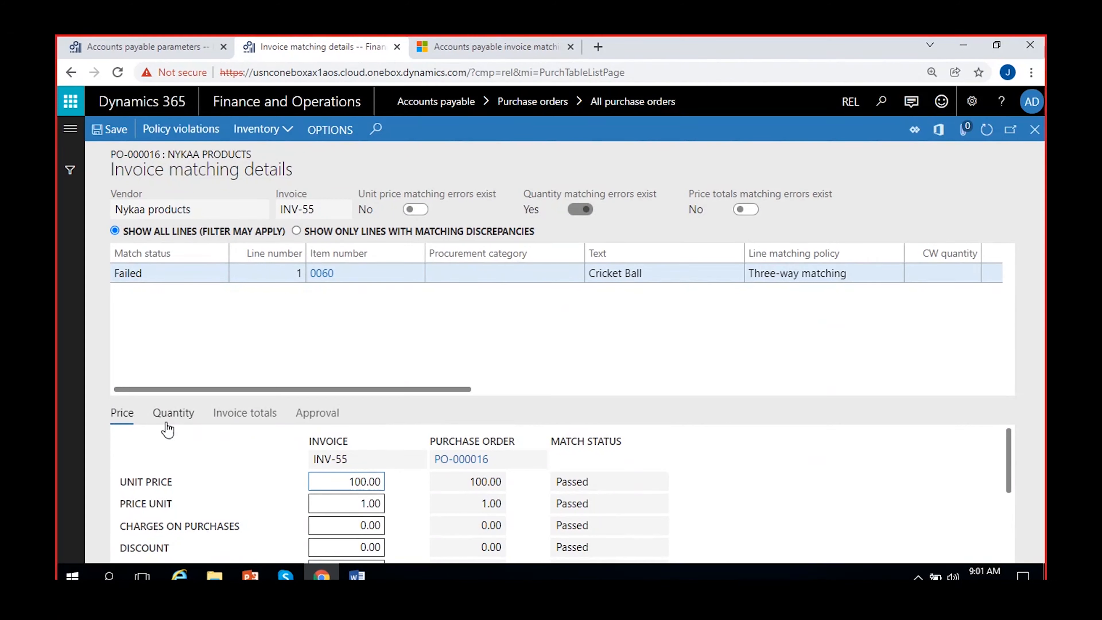
pyautogui.click(172, 413)
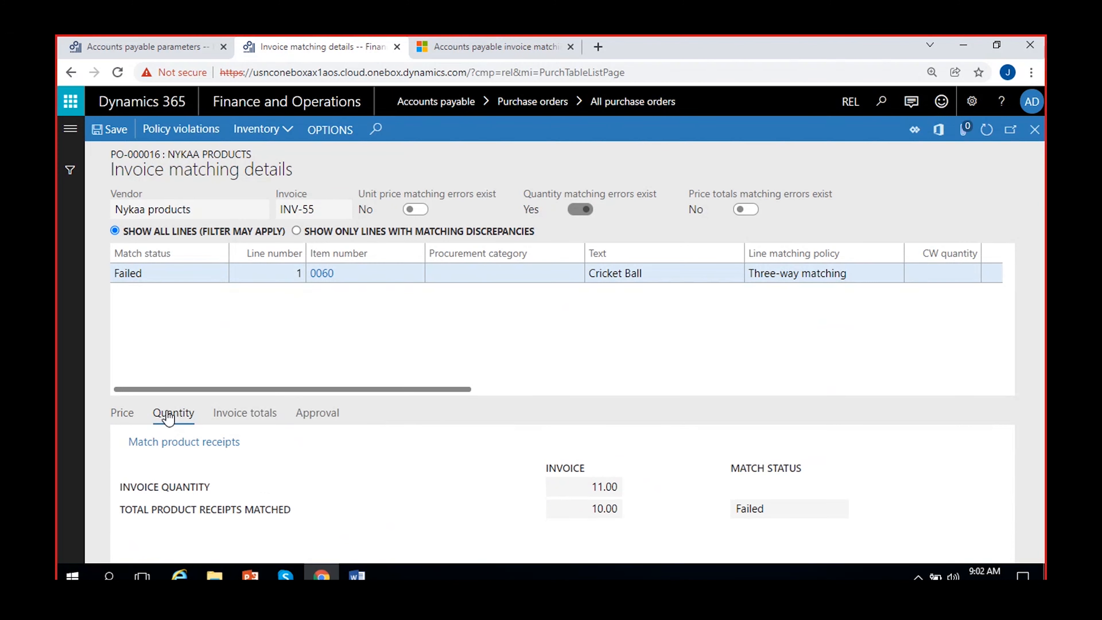
# Step: Return to the INV-55 vendor invoice, set the Cricket Ball line's quantity to 12.00 and save the invoice
pyautogui.click(117, 413)
pyautogui.click(1037, 138)
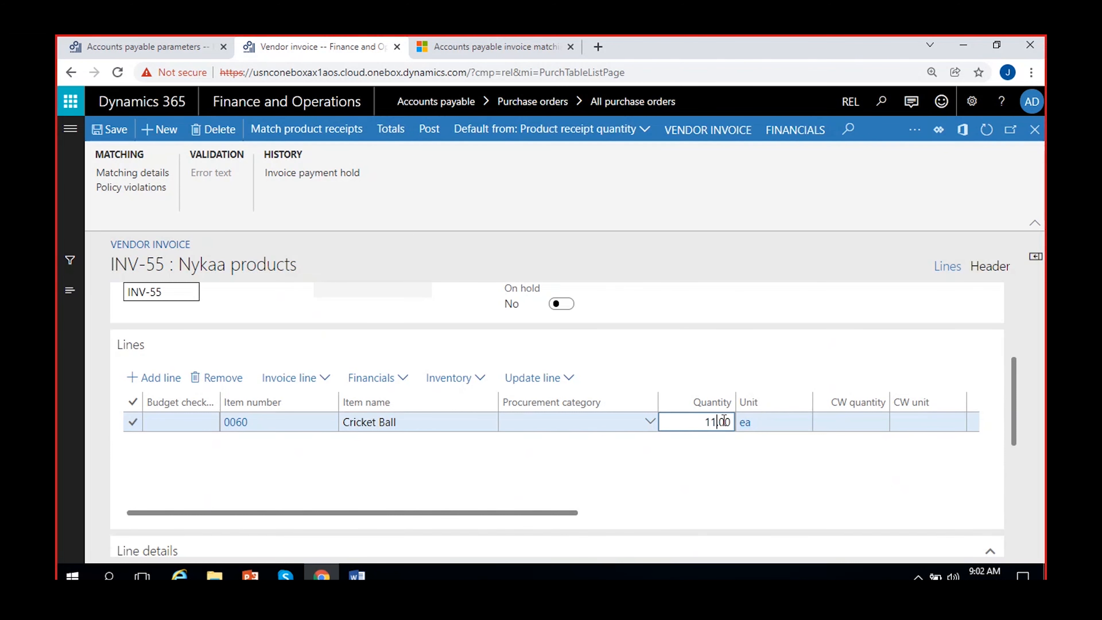
pyautogui.press('BackSpace')
pyautogui.write('2')
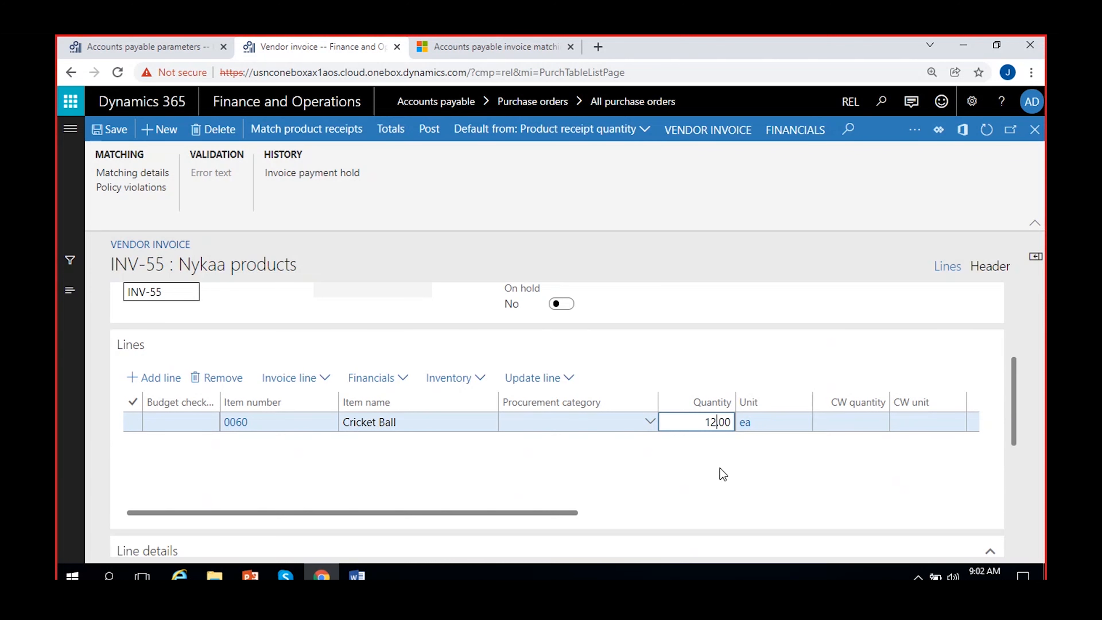
pyautogui.click(109, 129)
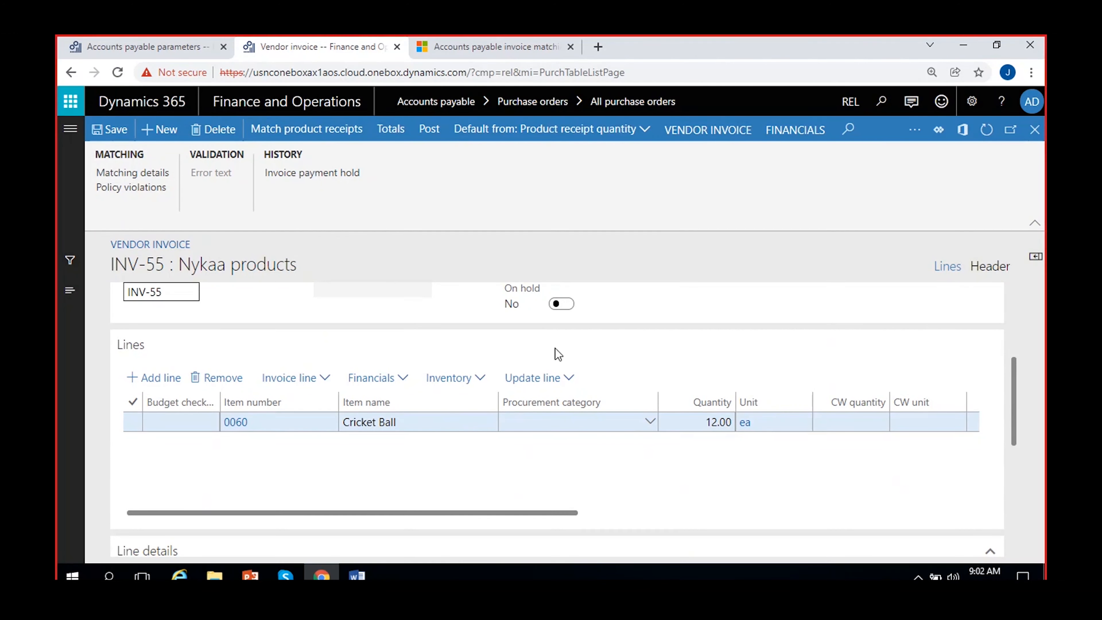
# Step: Open INV-55's matching details and compare the Cricket Ball line's invoice quantity with the total product receipts matched and the match status
pyautogui.moveTo(1014, 418); pyautogui.dragTo(1014, 330)
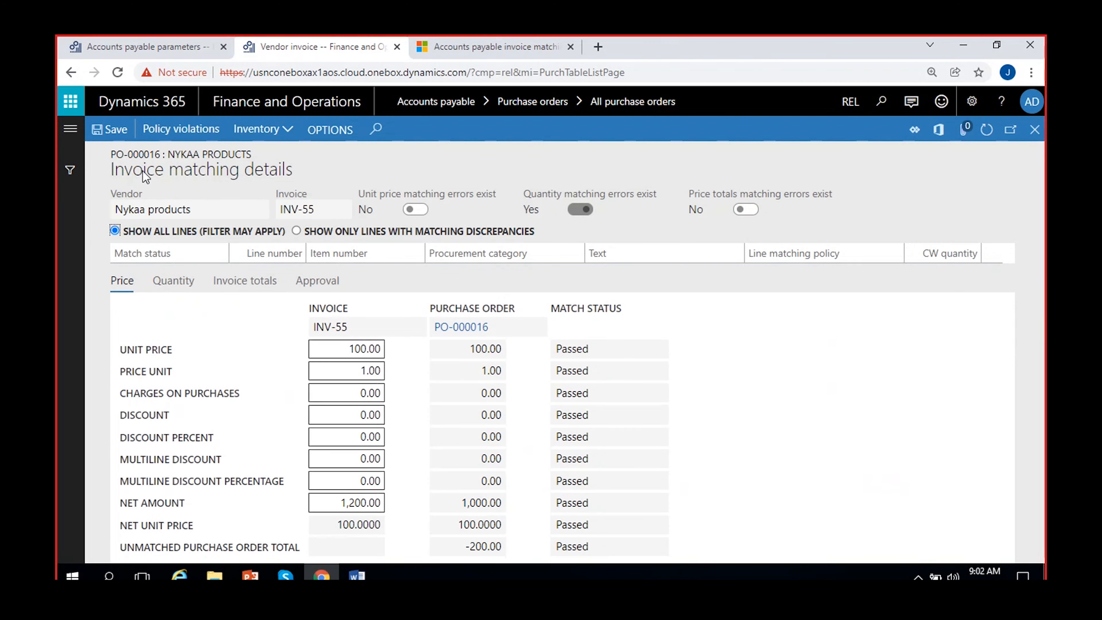
pyautogui.moveTo(1012, 436); pyautogui.dragTo(1031, 410)
pyautogui.click(162, 414)
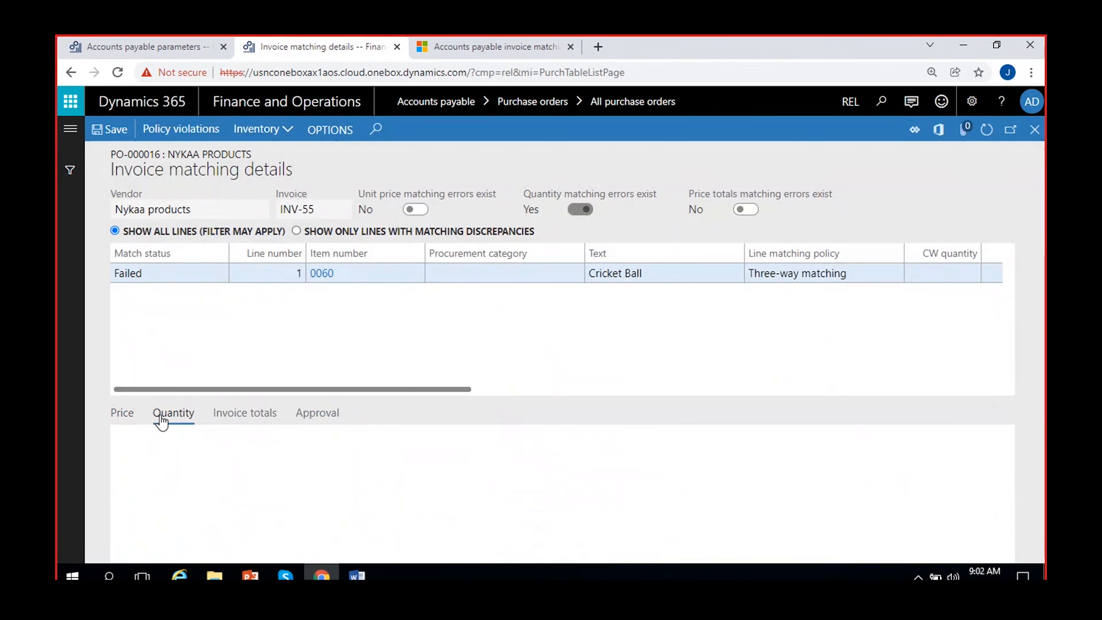
pyautogui.click(616, 486)
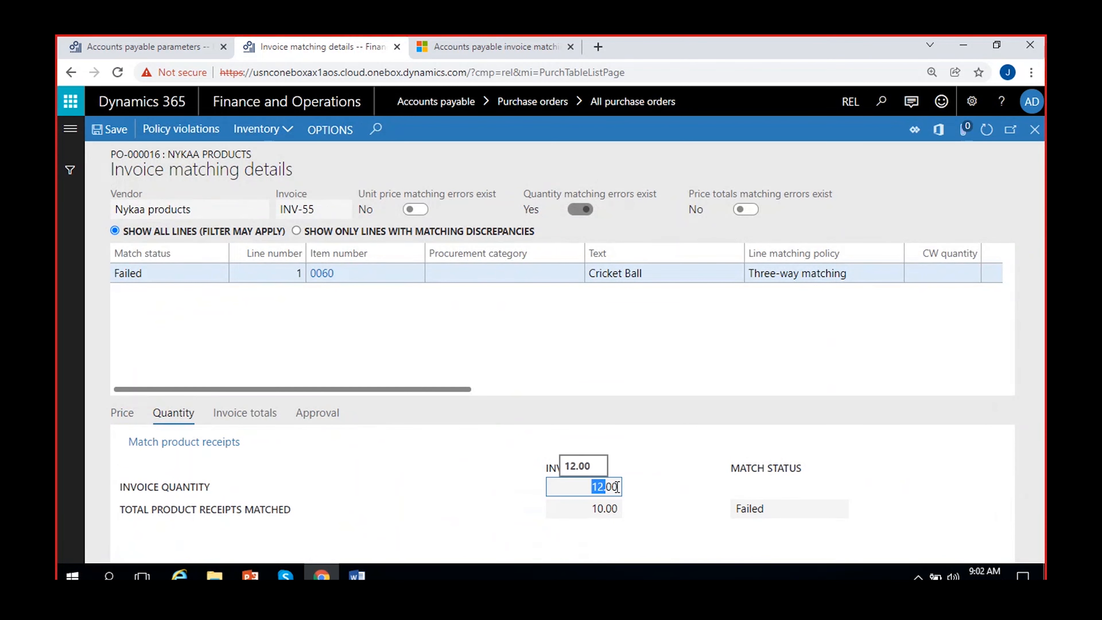
pyautogui.click(612, 509)
pyautogui.click(760, 508)
pyautogui.doubleClick(759, 509)
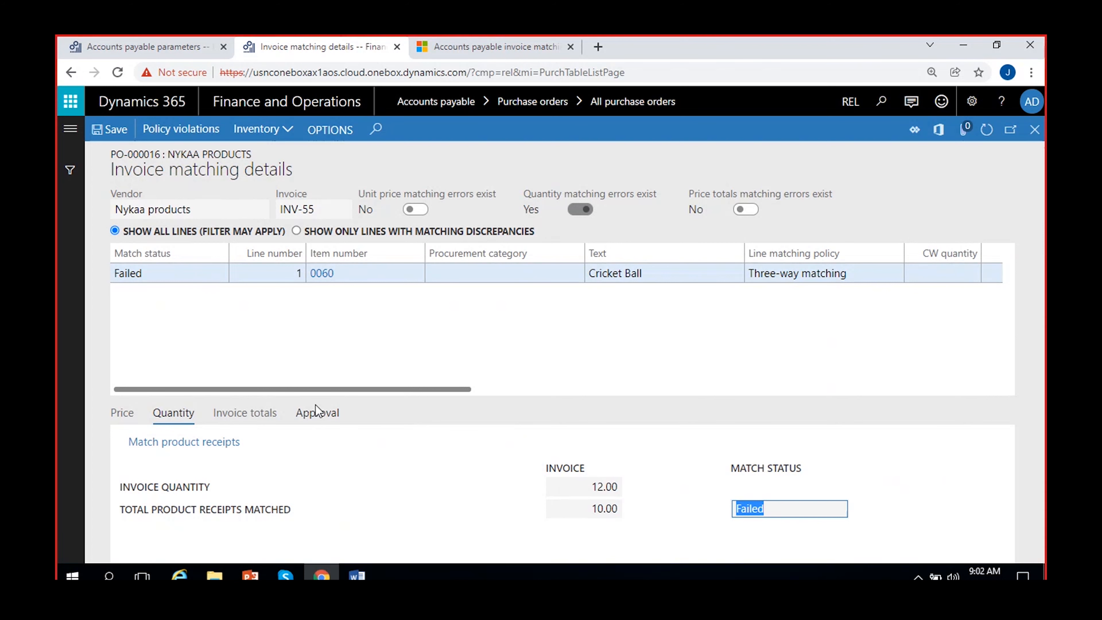
# Step: Approve posting with matching discrepancies in the Cricket Ball line's approval details, and open the approval comment for entry
pyautogui.click(316, 414)
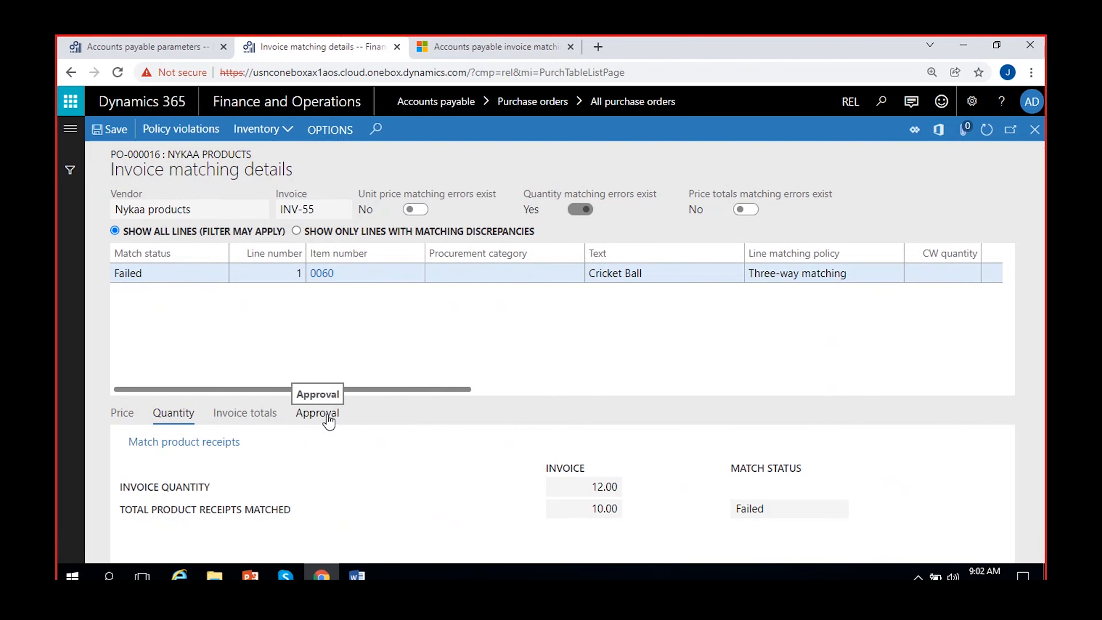
pyautogui.click(328, 416)
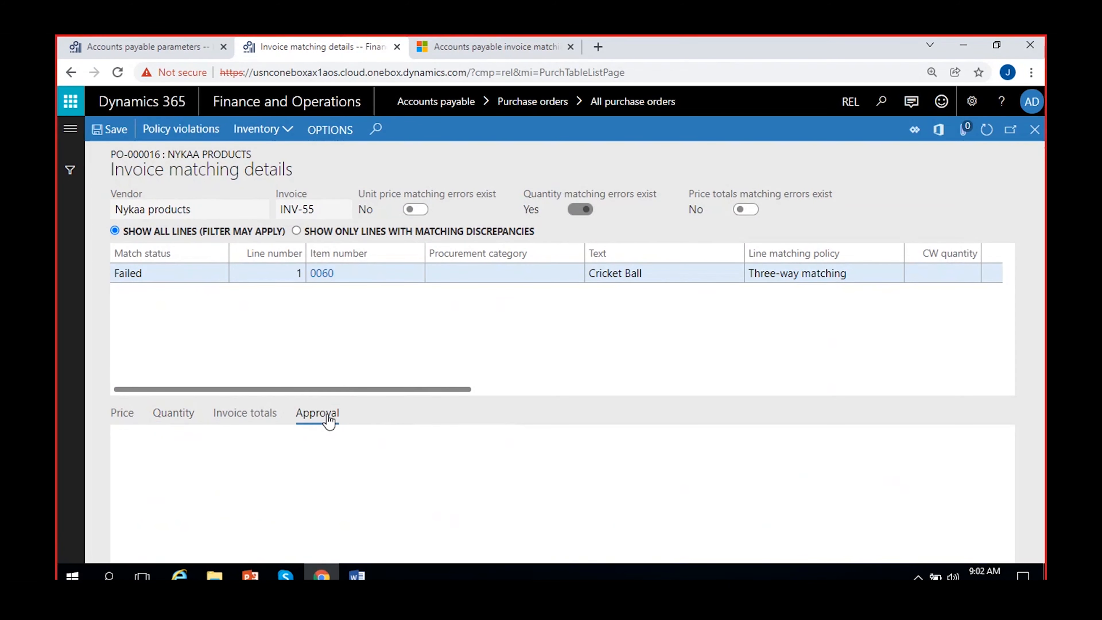
pyautogui.click(173, 447)
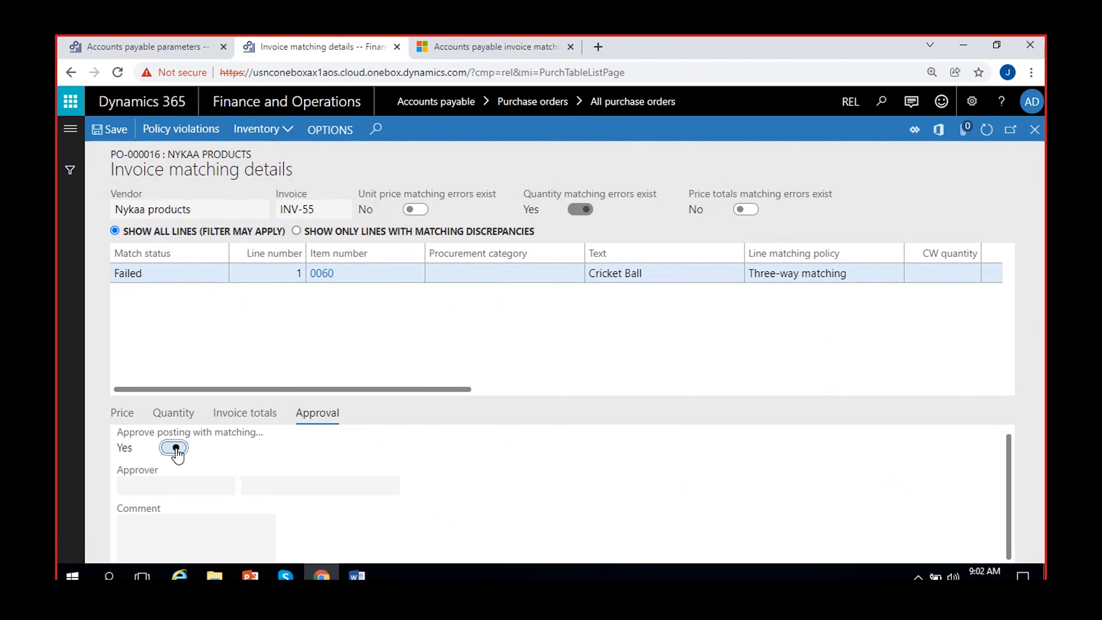
pyautogui.click(192, 523)
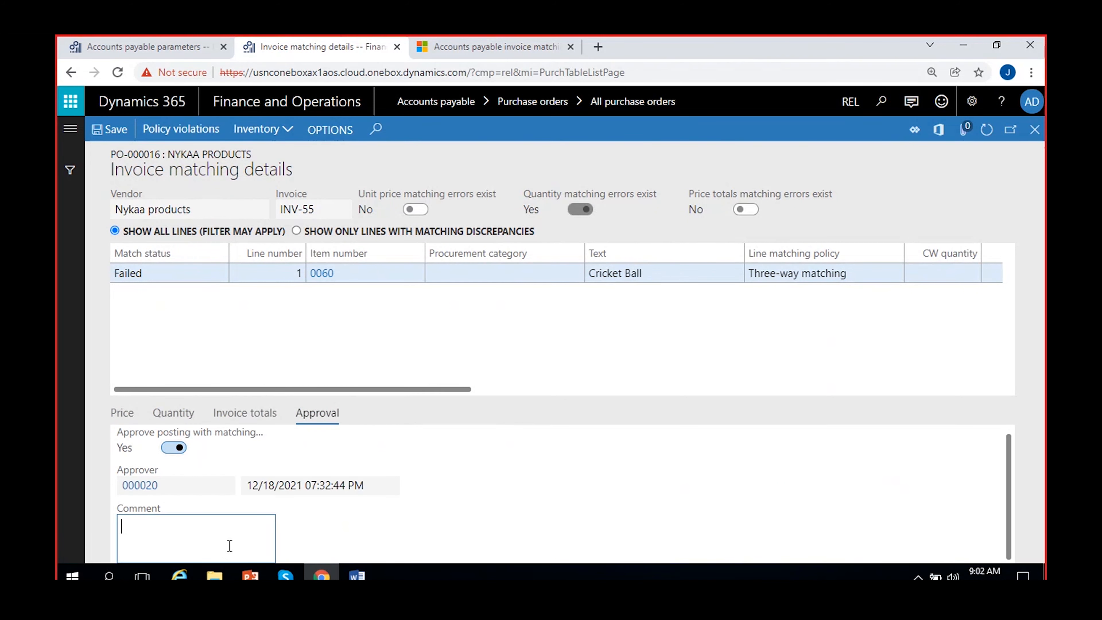
pyautogui.click(174, 447)
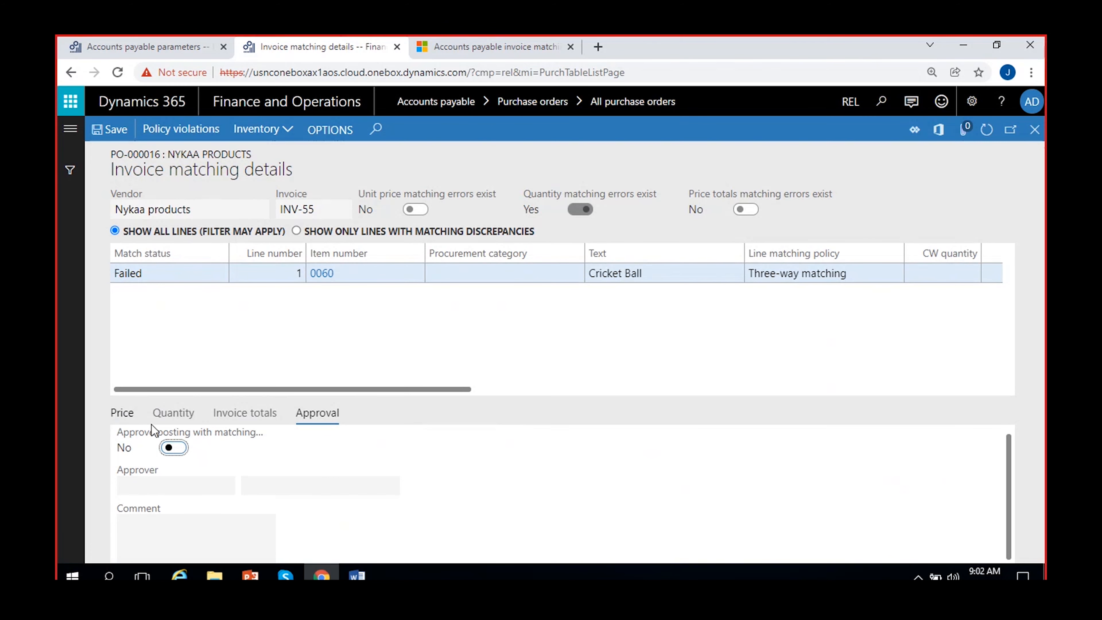
pyautogui.click(173, 449)
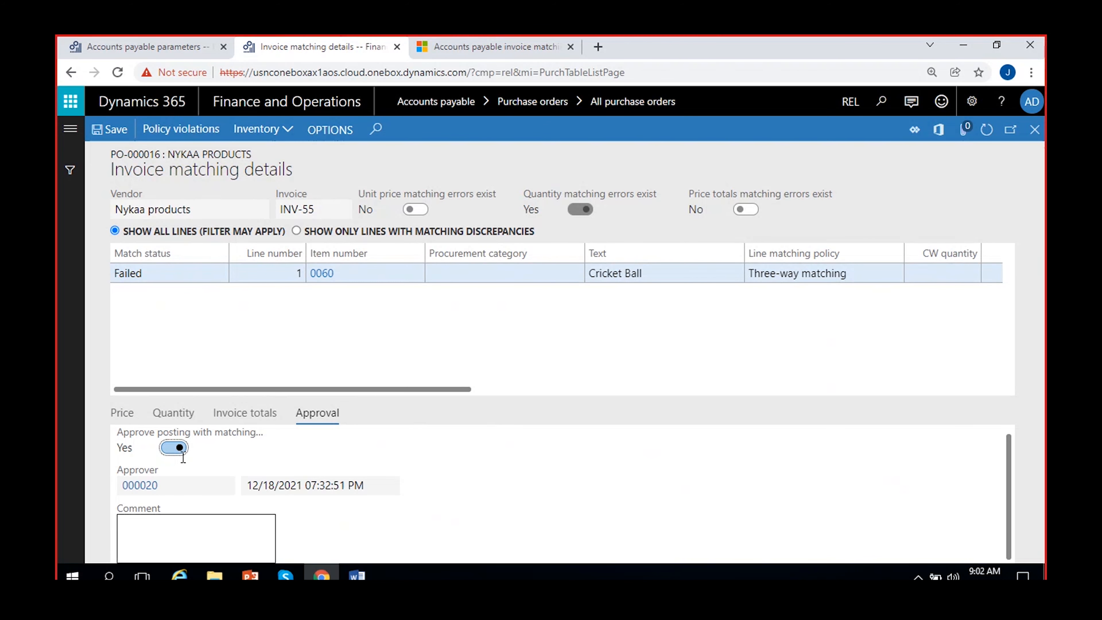
pyautogui.click(204, 532)
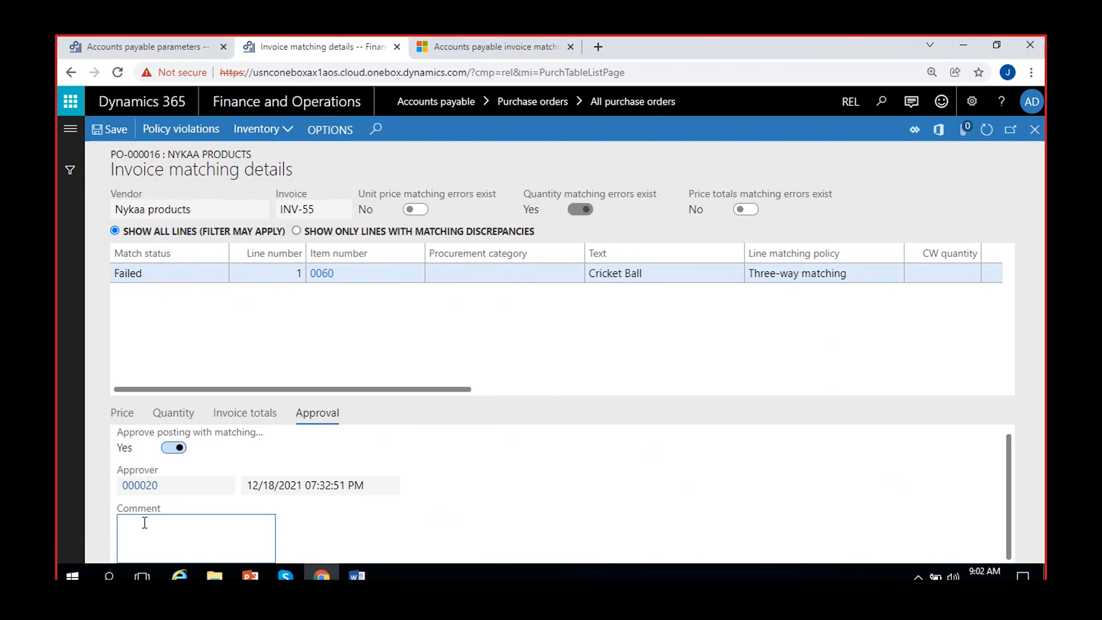
# Step: Check which account is signed in and examine the date and time recorded for the approval
pyautogui.click(1027, 106)
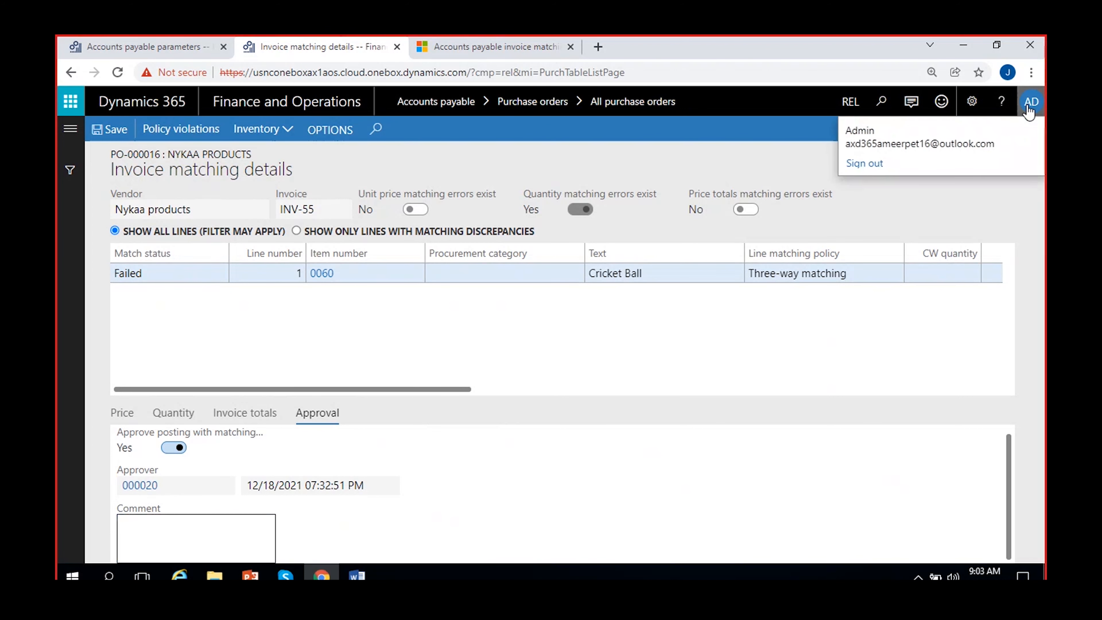
pyautogui.click(897, 234)
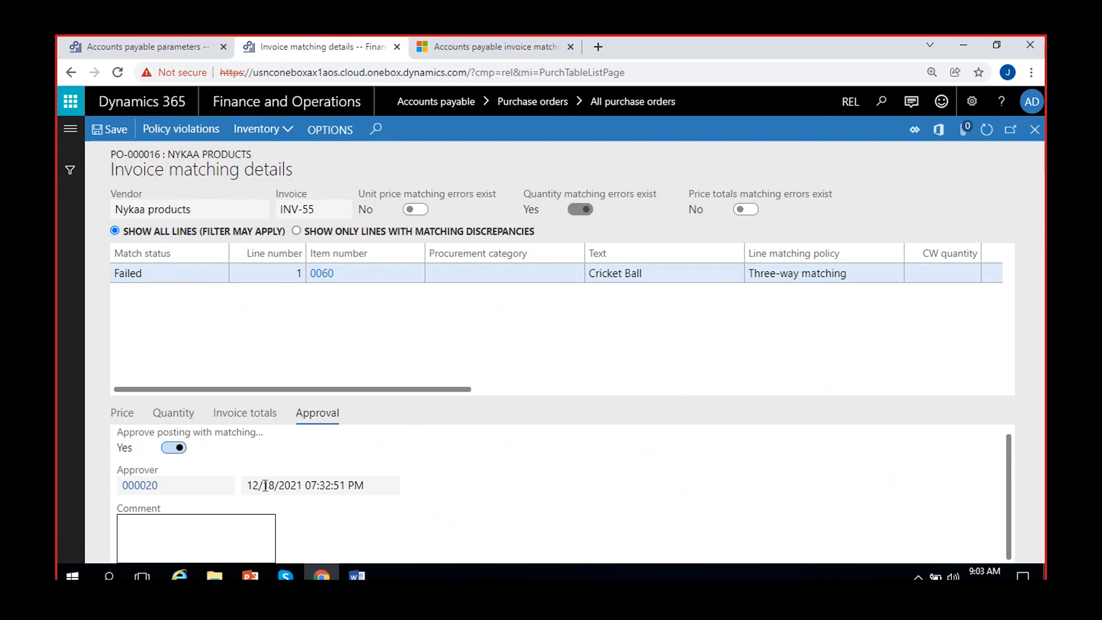
pyautogui.click(250, 482)
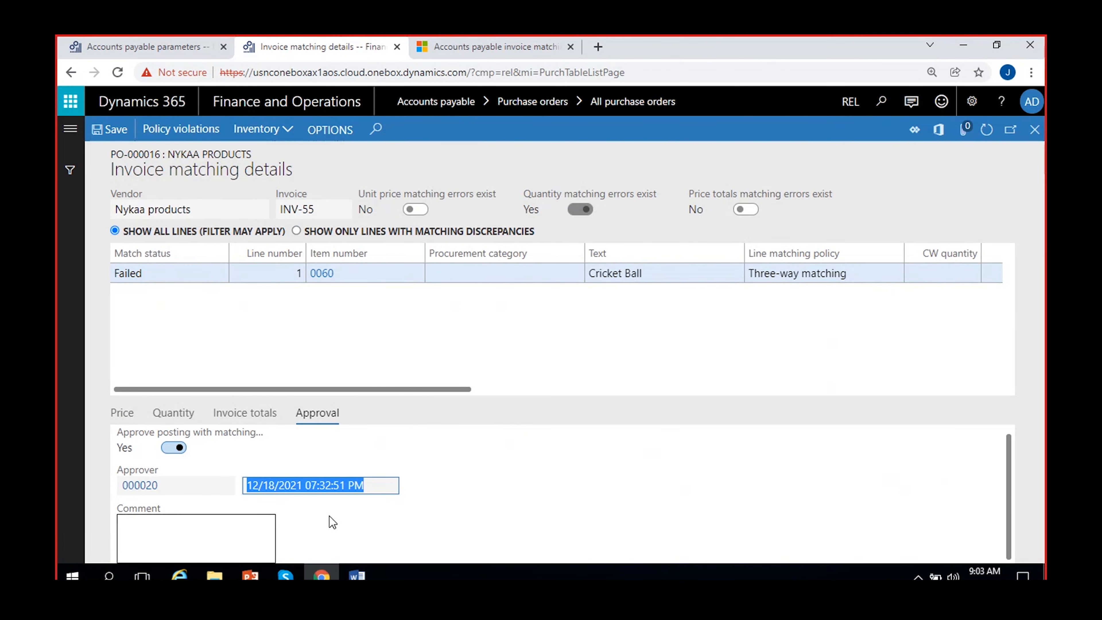
# Step: Withdraw the approval to post with discrepancies, and save INV-55 with the Cricket Ball line's quantity set back to 10.00
pyautogui.click(170, 452)
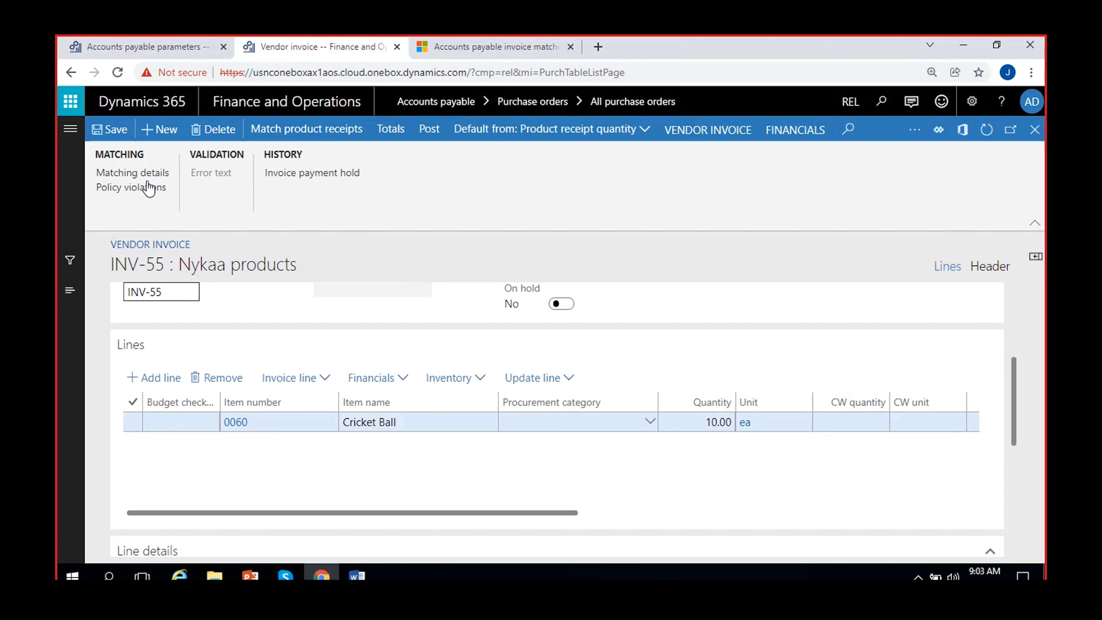
pyautogui.click(108, 129)
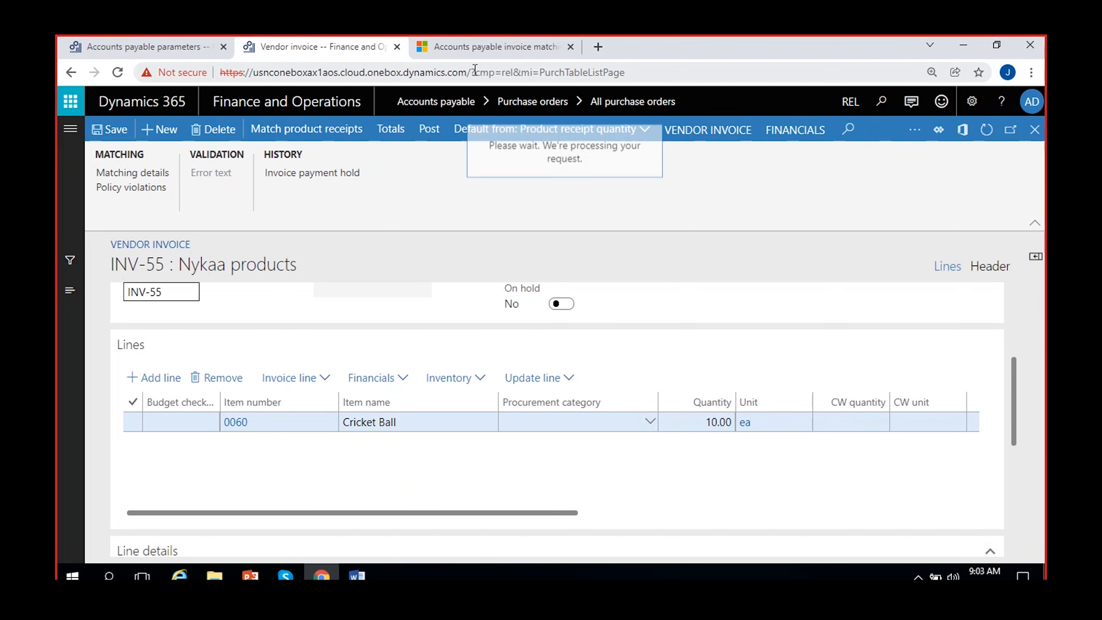
# Step: Switch to the Microsoft Docs article on Accounts payable invoice matching and find the Invoice totals matching section
pyautogui.click(487, 49)
pyautogui.scroll(15, 528, 280)
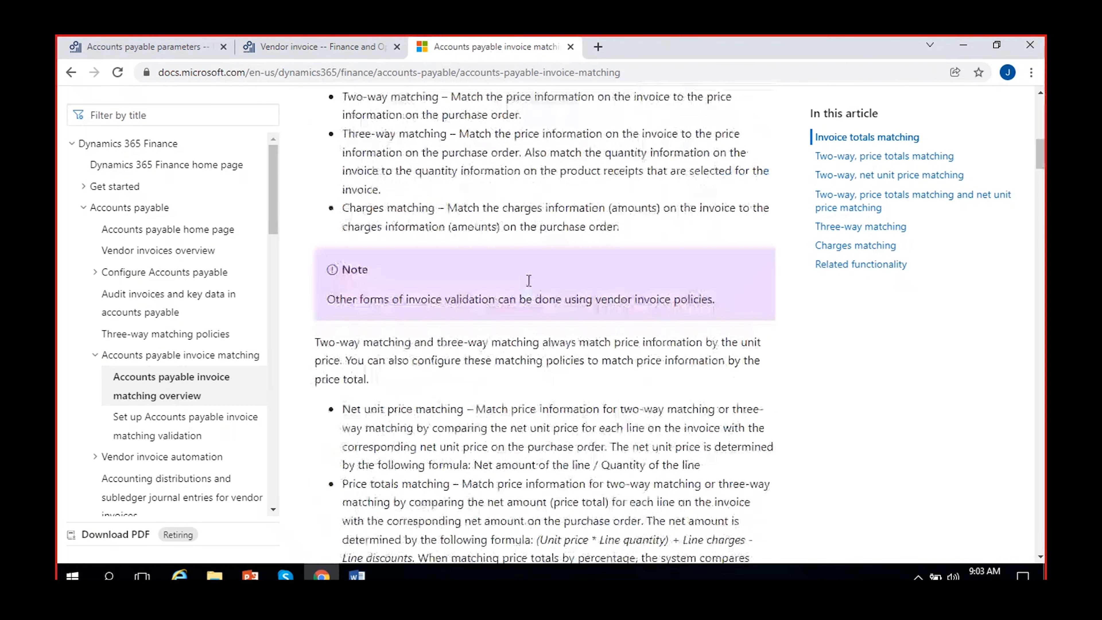
pyautogui.scroll(2, 528, 280)
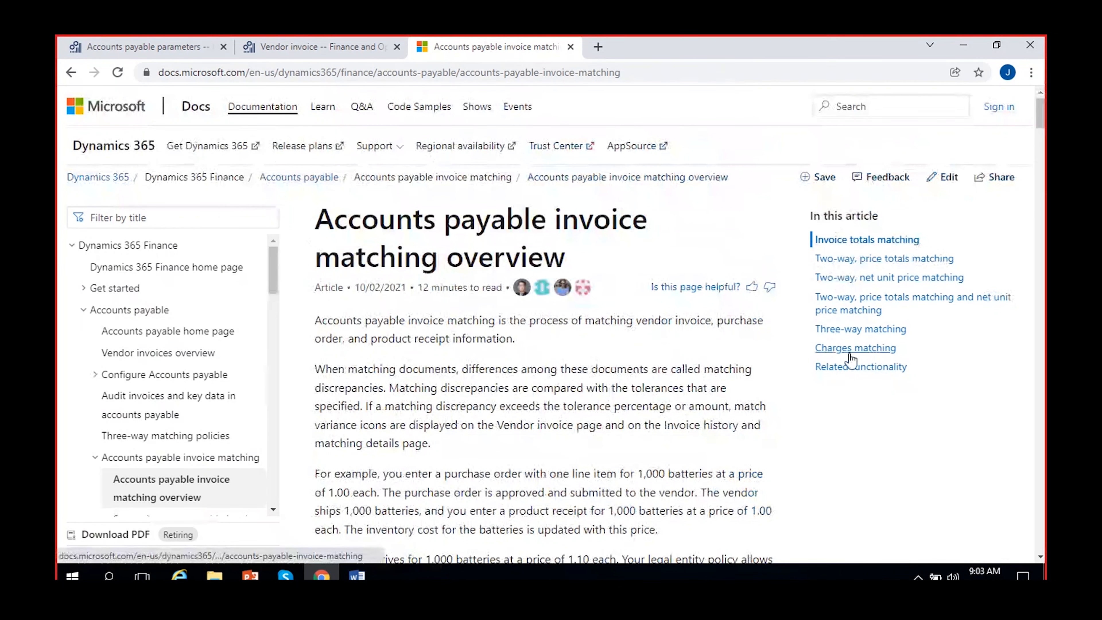
pyautogui.scroll(-10, 526, 447)
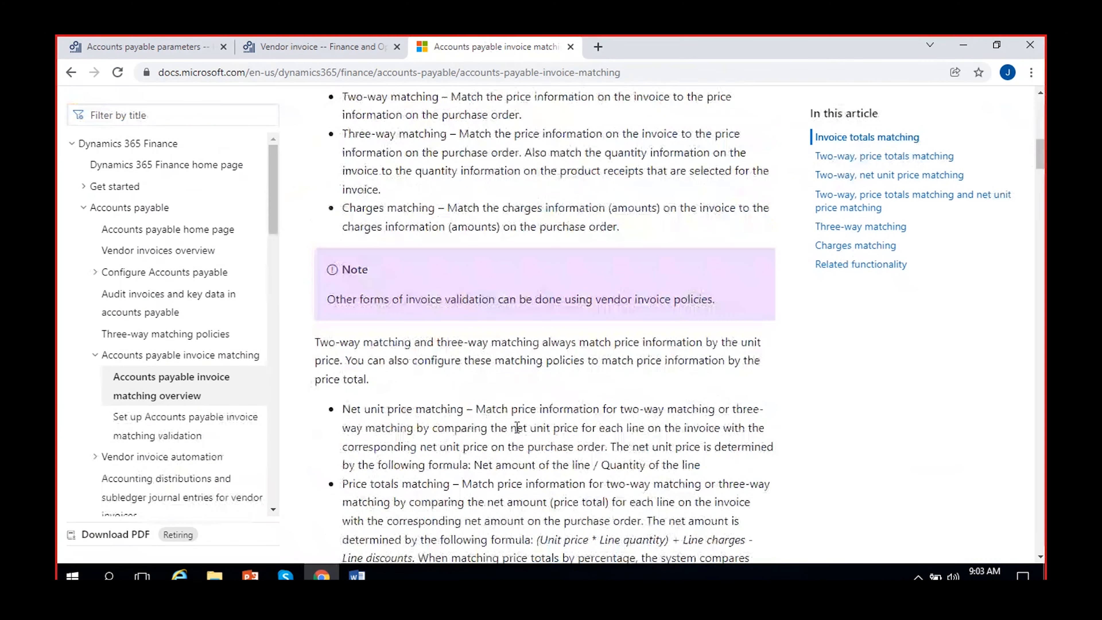
pyautogui.scroll(-5, 517, 427)
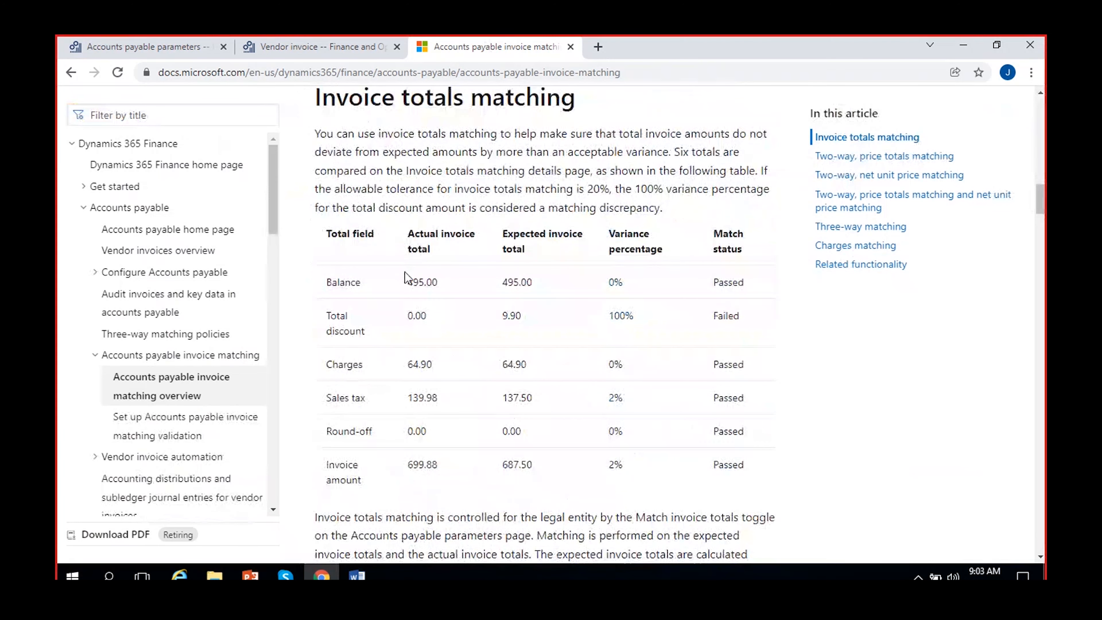
# Step: Compare actual and expected totals, variance percentage and match status for Balance and Total discount in the invoice totals example
pyautogui.doubleClick(427, 284)
pyautogui.doubleClick(515, 282)
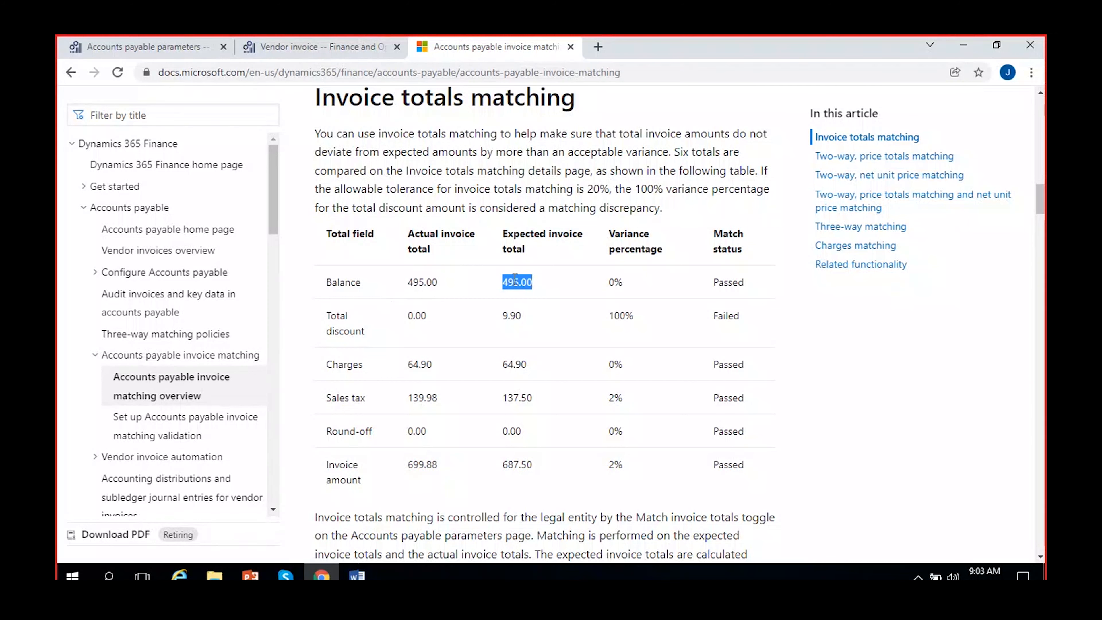
pyautogui.click(520, 283)
pyautogui.doubleClick(503, 282)
pyautogui.click(620, 279)
pyautogui.doubleClick(408, 316)
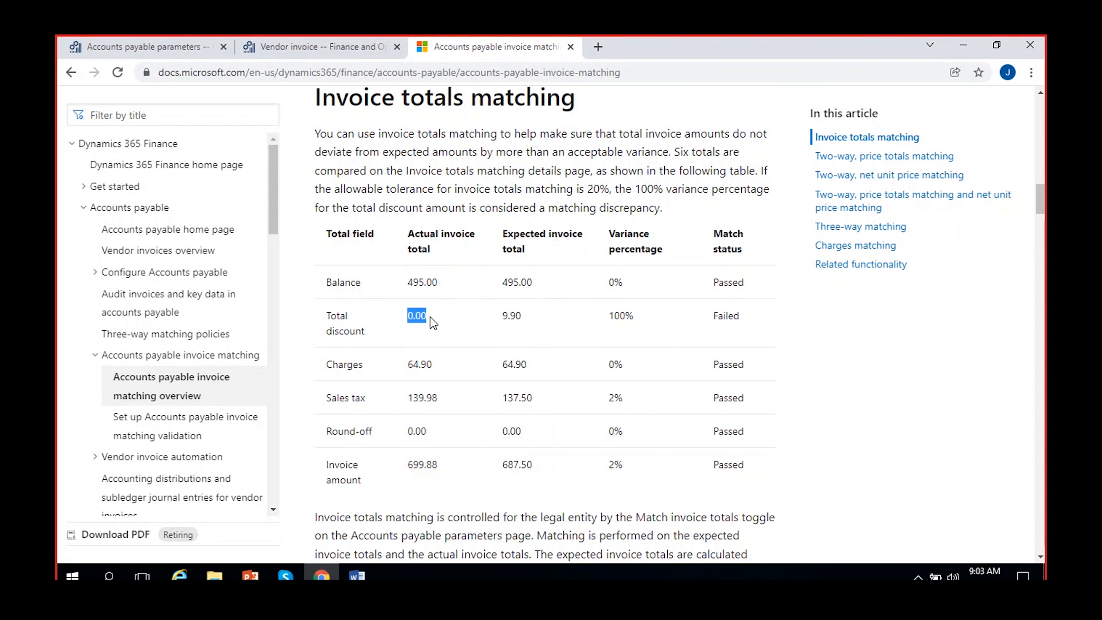
pyautogui.click(426, 315)
pyautogui.moveTo(408, 318); pyautogui.dragTo(526, 321)
pyautogui.click(495, 331)
pyautogui.doubleClick(513, 316)
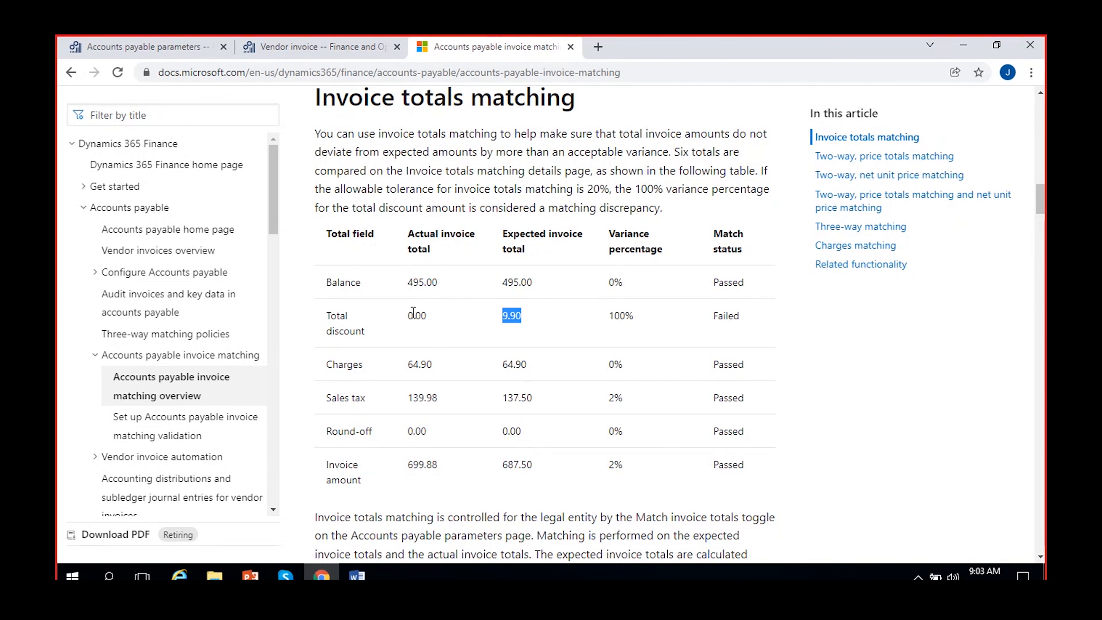
pyautogui.moveTo(608, 315); pyautogui.dragTo(637, 319)
pyautogui.doubleClick(732, 320)
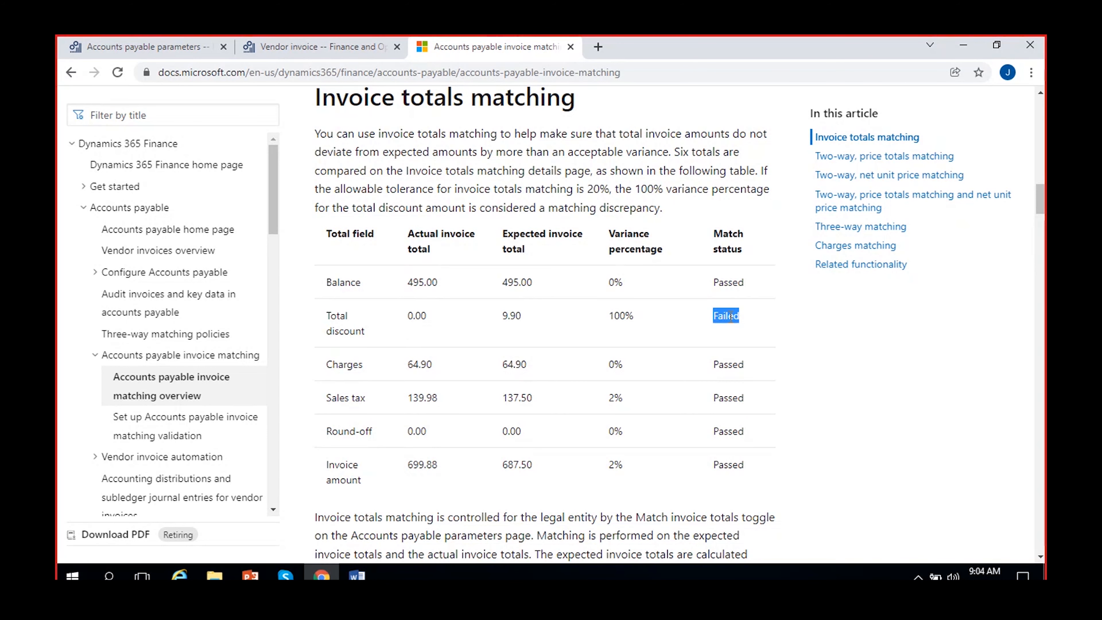
# Step: Examine the Charges and Sales tax rows of the invoice totals example, comparing the sales tax amounts, variance percentage and match status
pyautogui.click(415, 373)
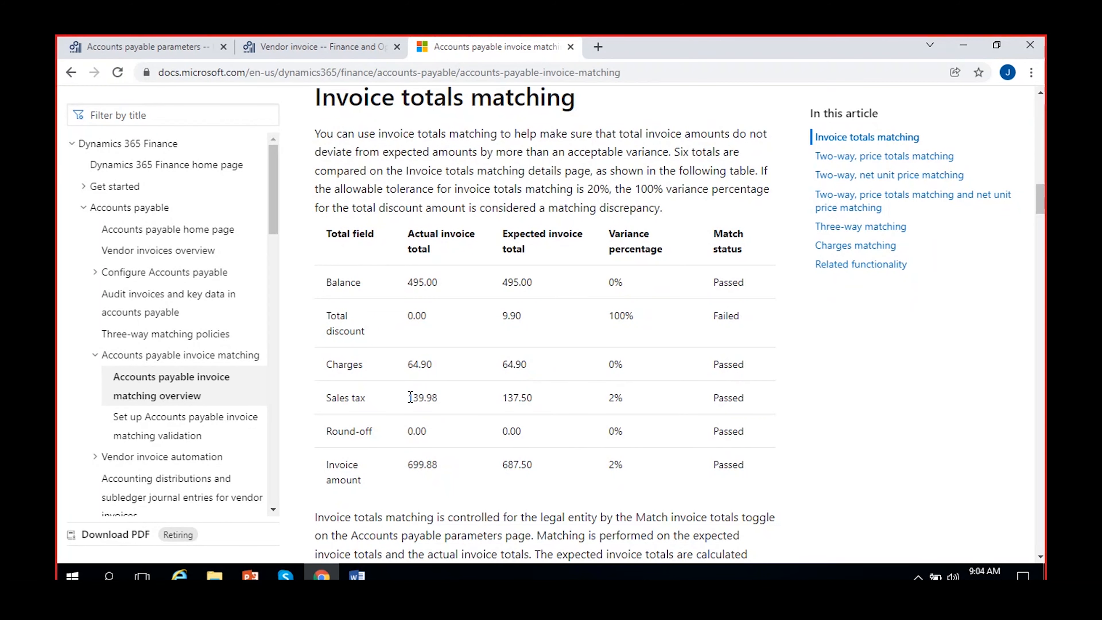
pyautogui.moveTo(407, 399); pyautogui.dragTo(446, 403)
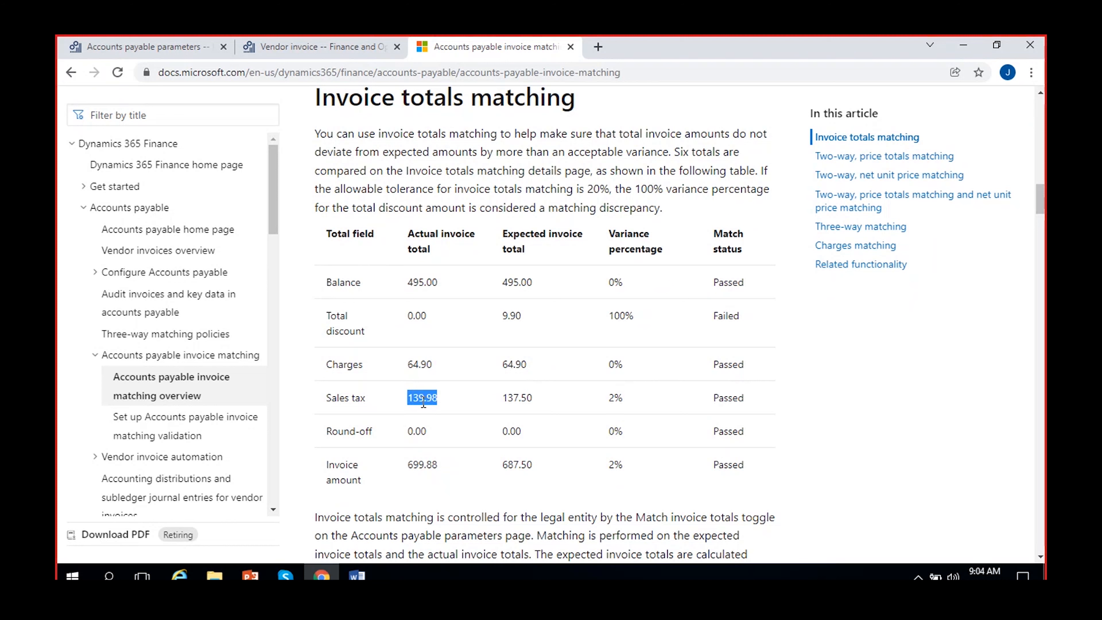
pyautogui.doubleClick(520, 398)
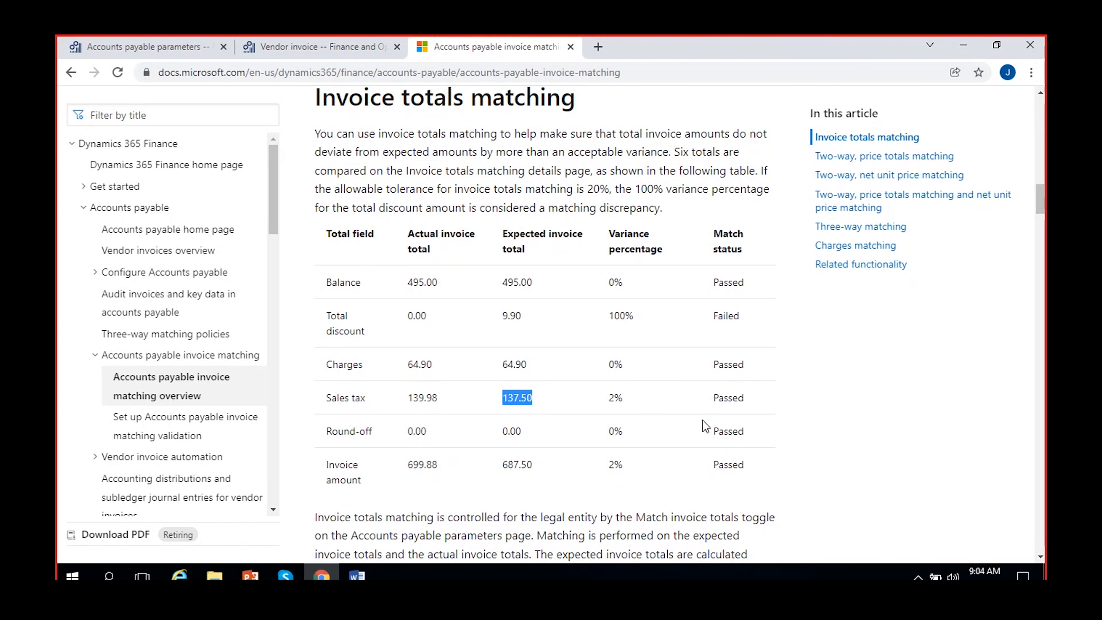
pyautogui.doubleClick(611, 398)
pyautogui.doubleClick(731, 398)
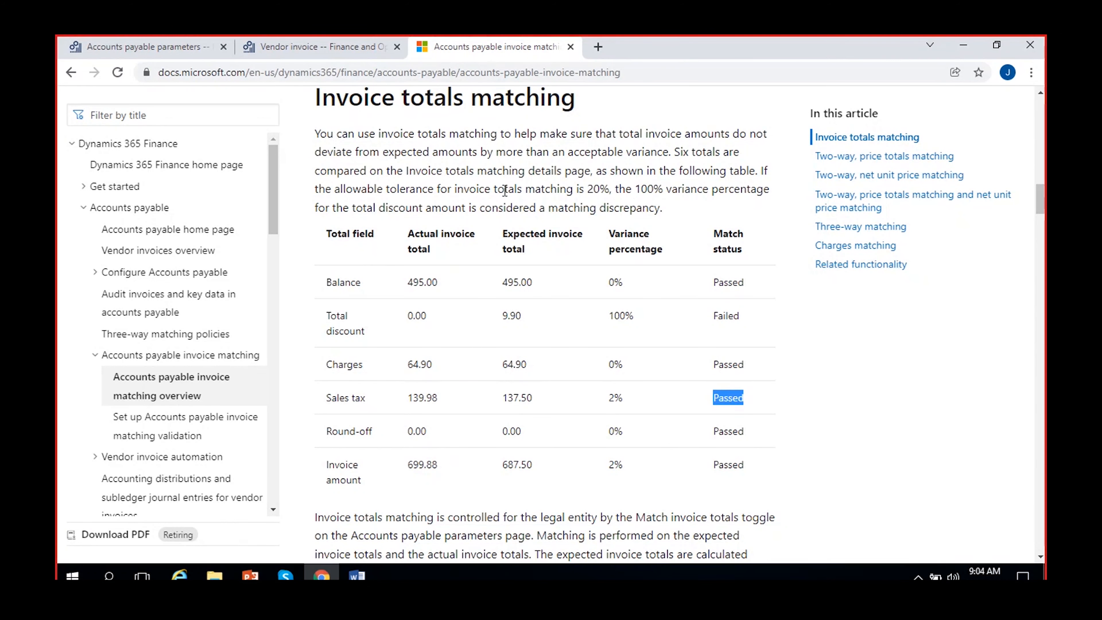
# Step: Read the allowable invoice totals tolerance in the introductory paragraph and compare it with the Total discount row's variance percentage
pyautogui.doubleClick(593, 190)
pyautogui.moveTo(610, 190); pyautogui.dragTo(599, 183)
pyautogui.tripleClick(593, 185)
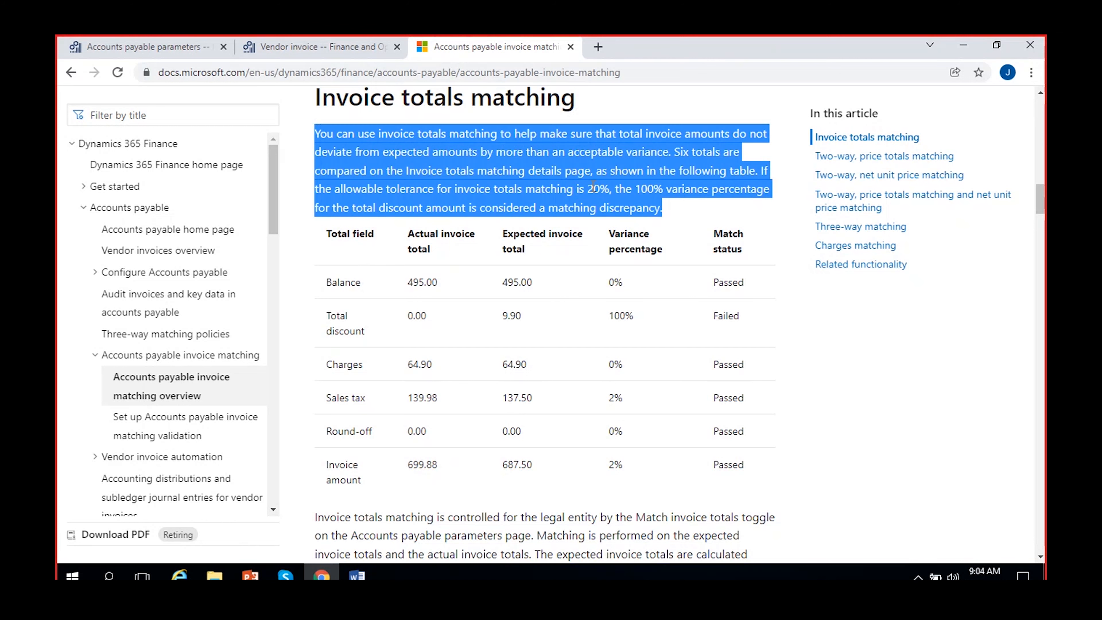
pyautogui.click(594, 185)
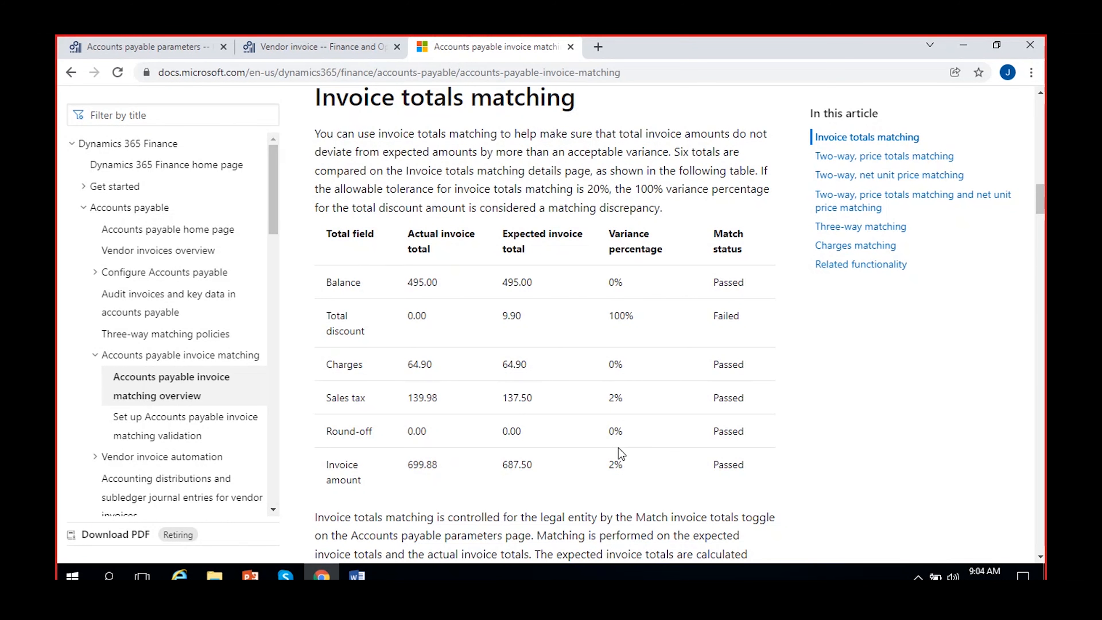
pyautogui.doubleClick(623, 311)
pyautogui.doubleClick(629, 317)
pyautogui.doubleClick(621, 314)
pyautogui.doubleClick(417, 314)
# Step: Go to the article's Two-way, price totals matching section and examine the purchase price total tolerance percentage example
pyautogui.scroll(-1, 638, 364)
pyautogui.scroll(-7, 636, 360)
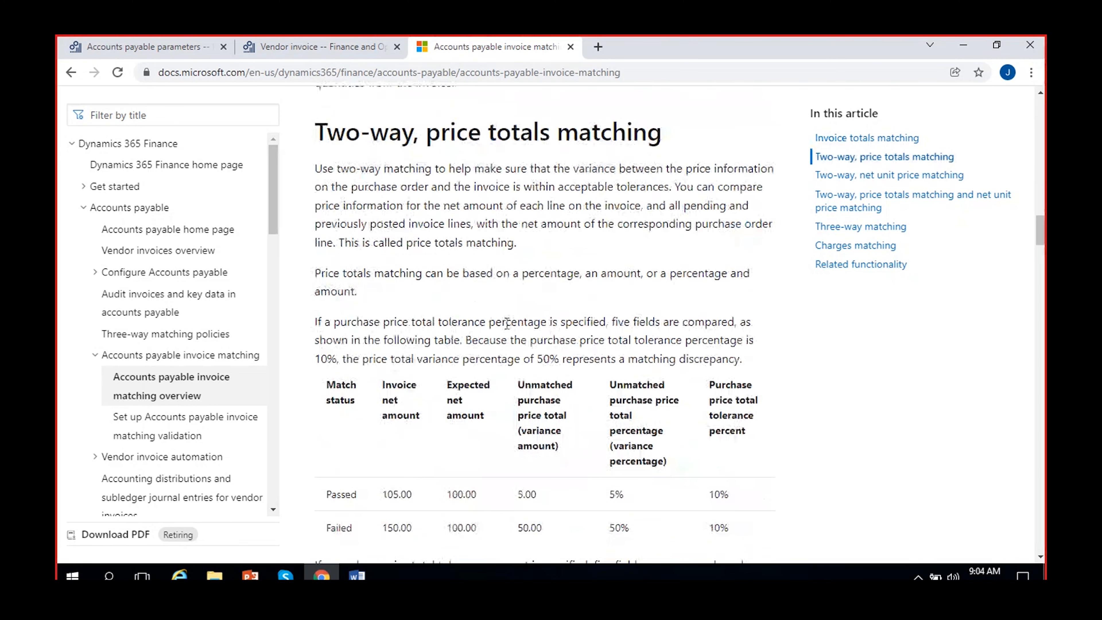
pyautogui.scroll(-2, 466, 290)
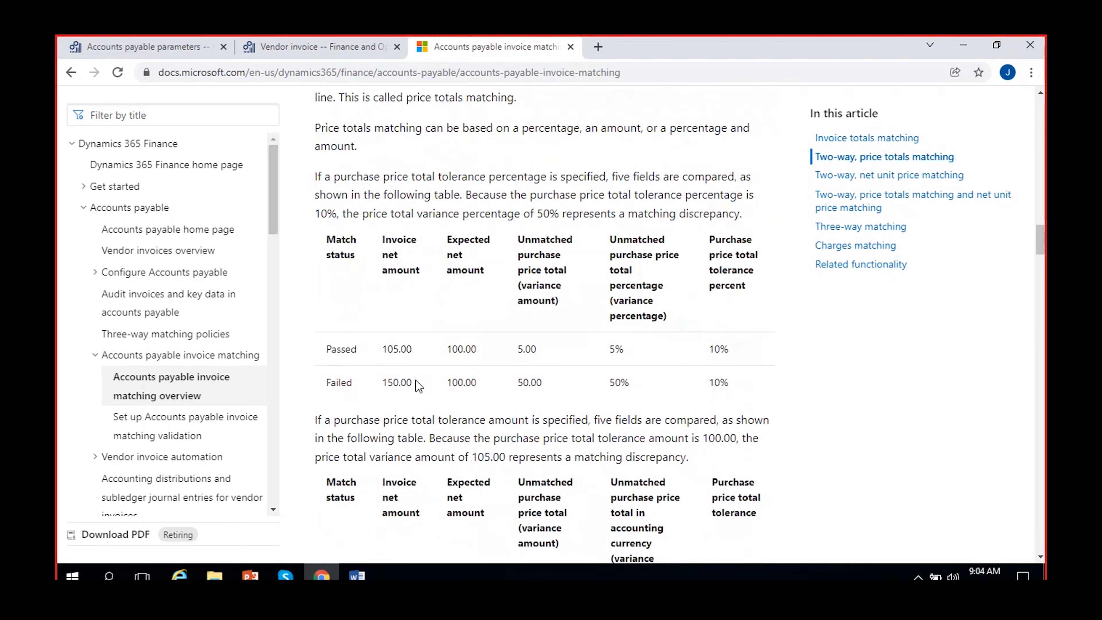
# Step: Compare invoice and expected net amounts, variance amount, variance percentage and tolerance percent in the Passed row of the price total tolerance percentage example
pyautogui.scroll(2, 418, 386)
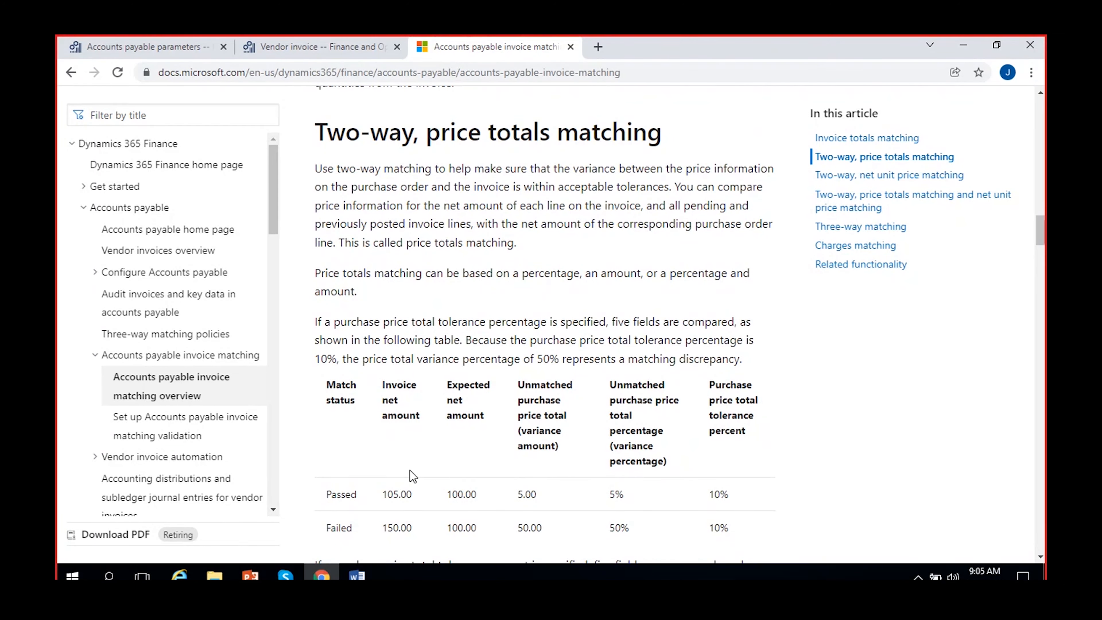
pyautogui.scroll(-3, 412, 473)
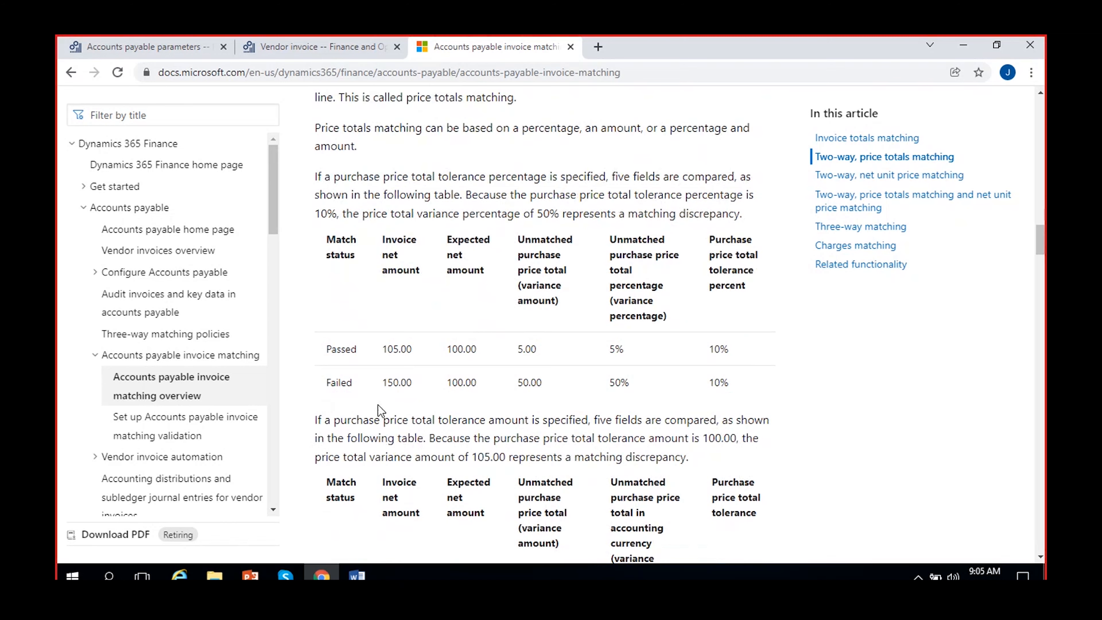
pyautogui.scroll(2, 378, 410)
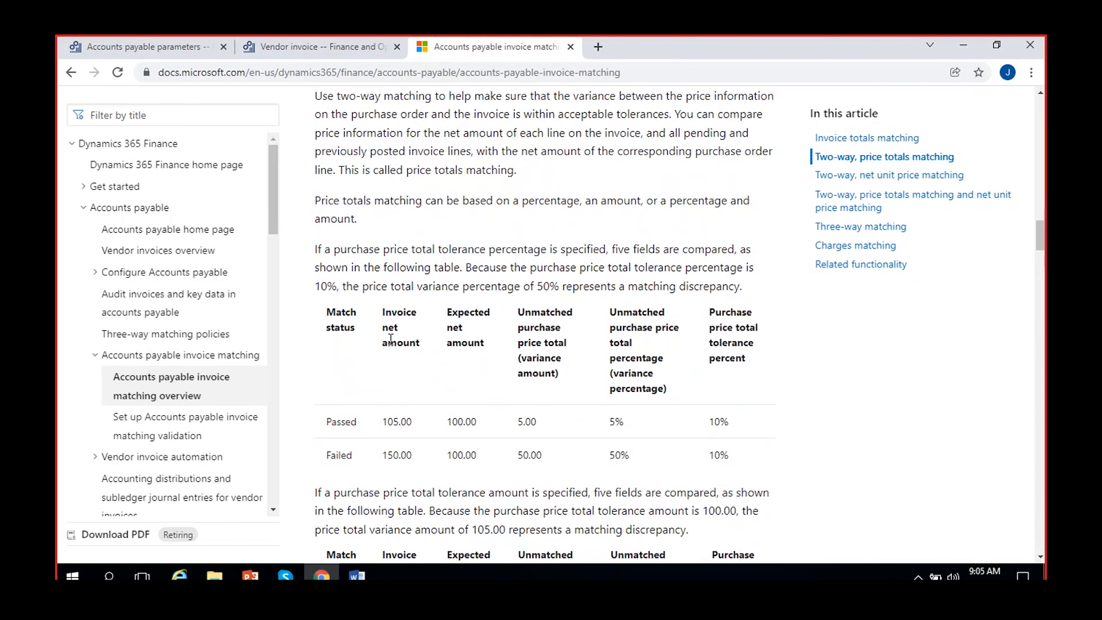
pyautogui.doubleClick(391, 421)
pyautogui.doubleClick(461, 422)
pyautogui.doubleClick(520, 422)
pyautogui.doubleClick(614, 426)
pyautogui.doubleClick(717, 422)
pyautogui.moveTo(729, 422); pyautogui.dragTo(689, 420)
pyautogui.moveTo(615, 422); pyautogui.dragTo(610, 421)
# Step: Check the Failed row of the tolerance percentage example, comparing its net amounts, variance and tolerance percent with its match status
pyautogui.doubleClick(393, 455)
pyautogui.click(394, 451)
pyautogui.doubleClick(394, 453)
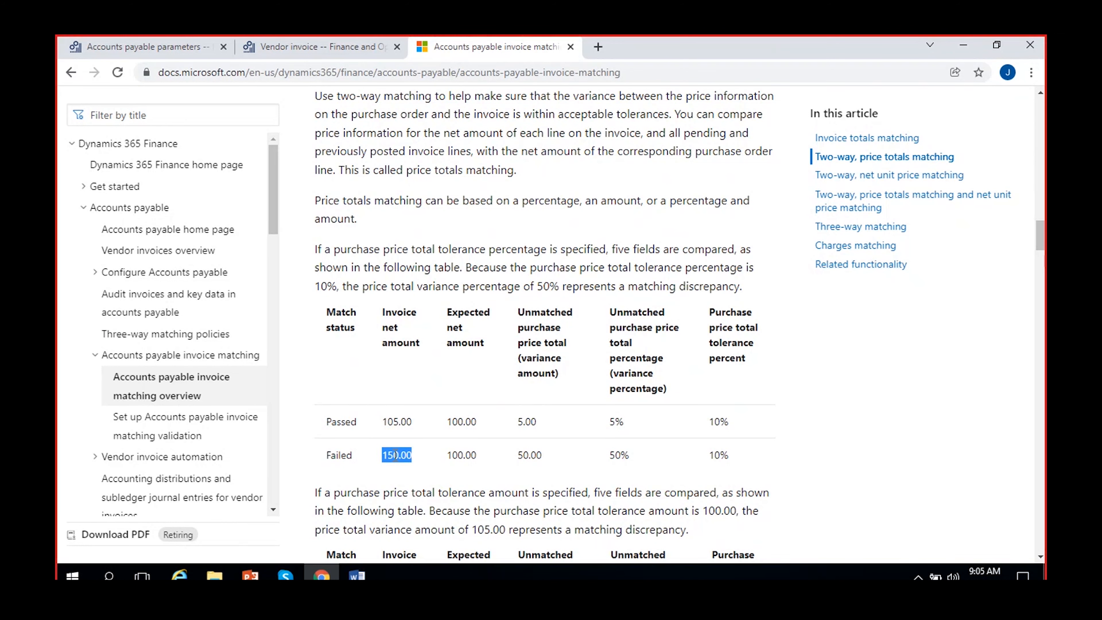
pyautogui.doubleClick(466, 454)
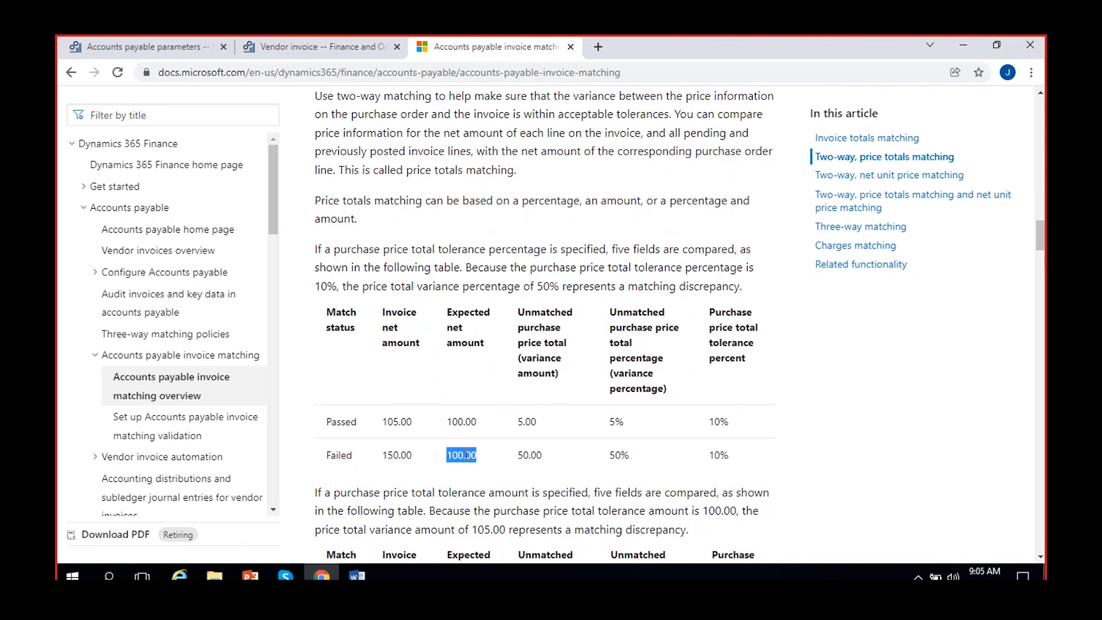
pyautogui.doubleClick(524, 454)
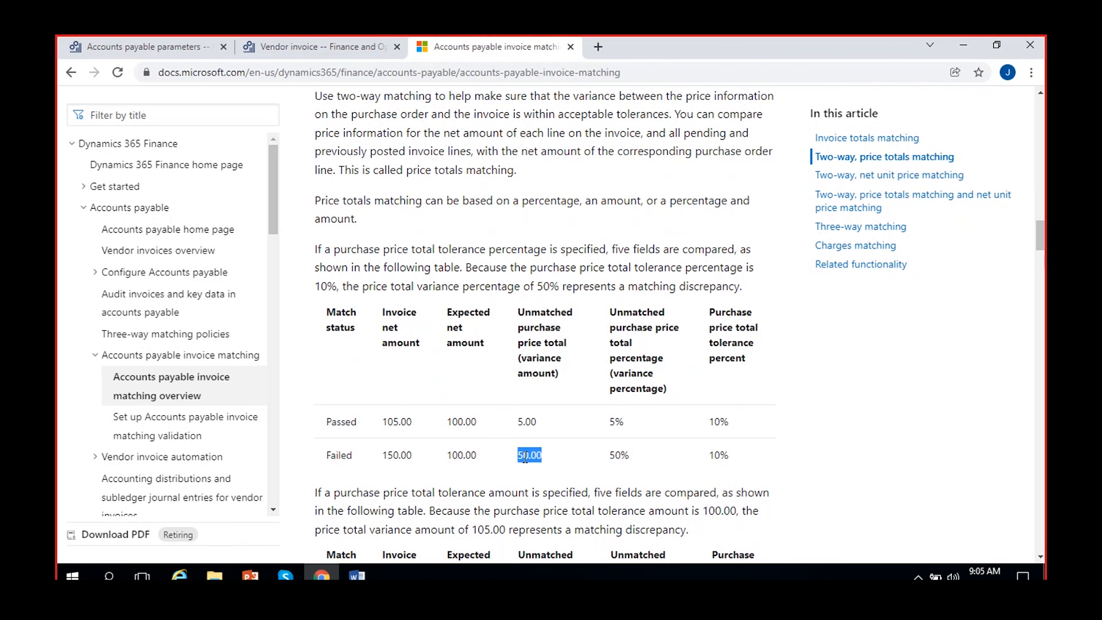
pyautogui.doubleClick(613, 456)
pyautogui.doubleClick(714, 455)
pyautogui.doubleClick(339, 454)
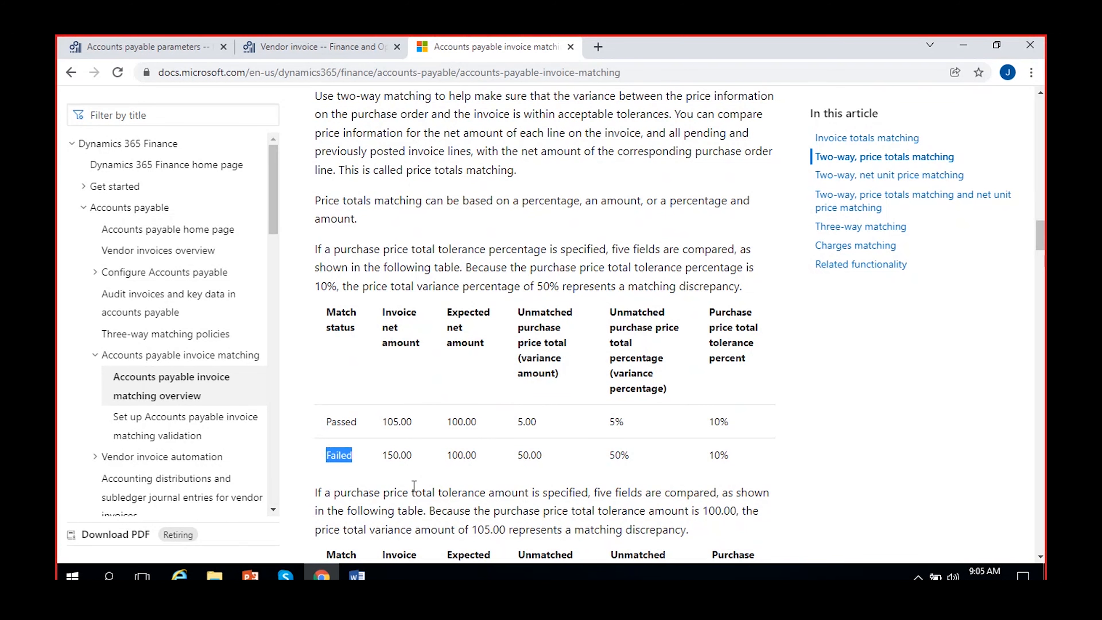
# Step: Examine the purchase price total tolerance amount example, comparing the Failed row's invoice net amount and variance with the tolerance described above the table
pyautogui.scroll(-4, 384, 486)
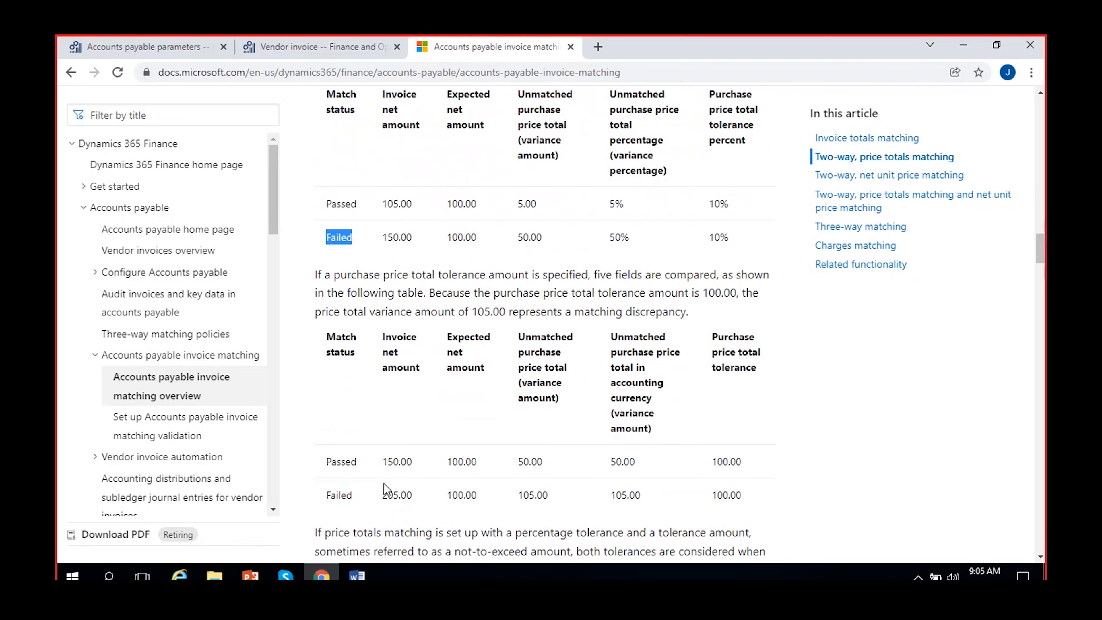
pyautogui.scroll(-2, 384, 483)
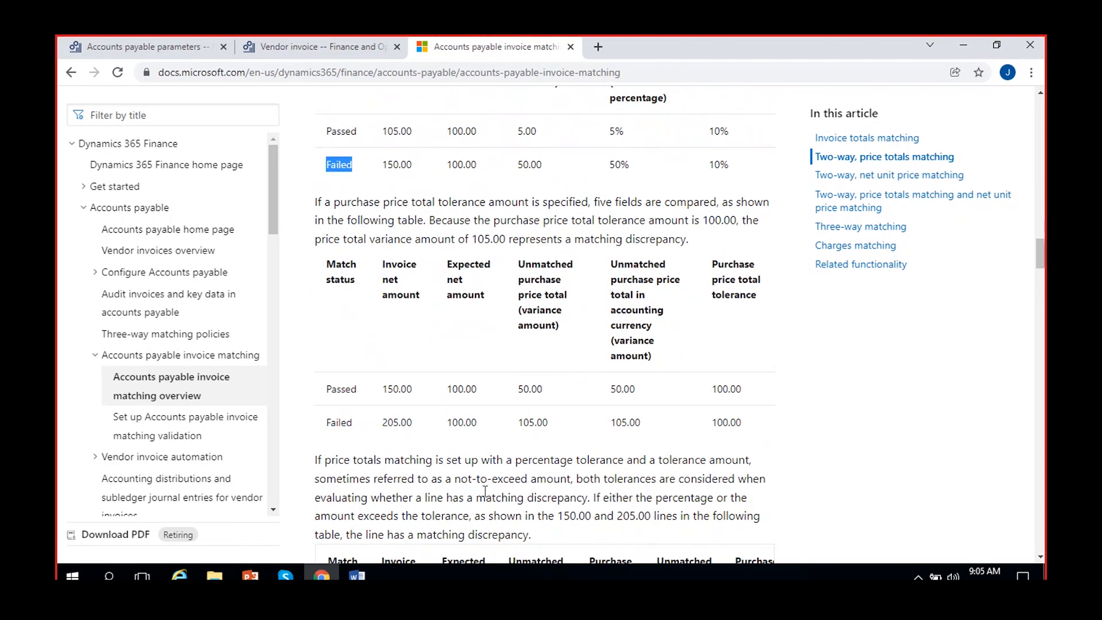
pyautogui.scroll(2, 412, 439)
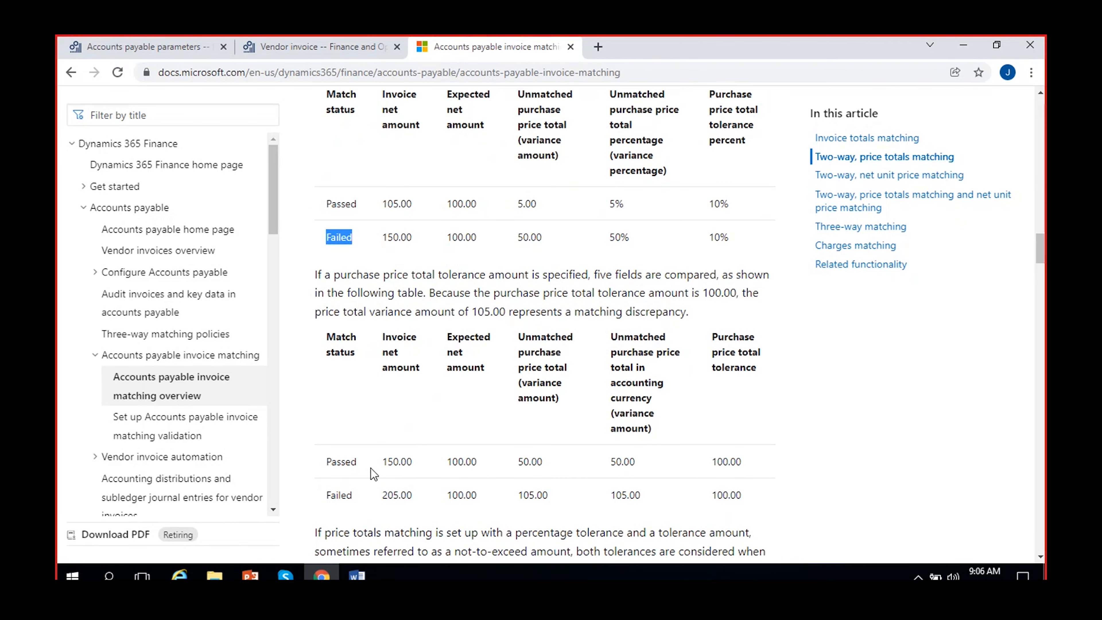
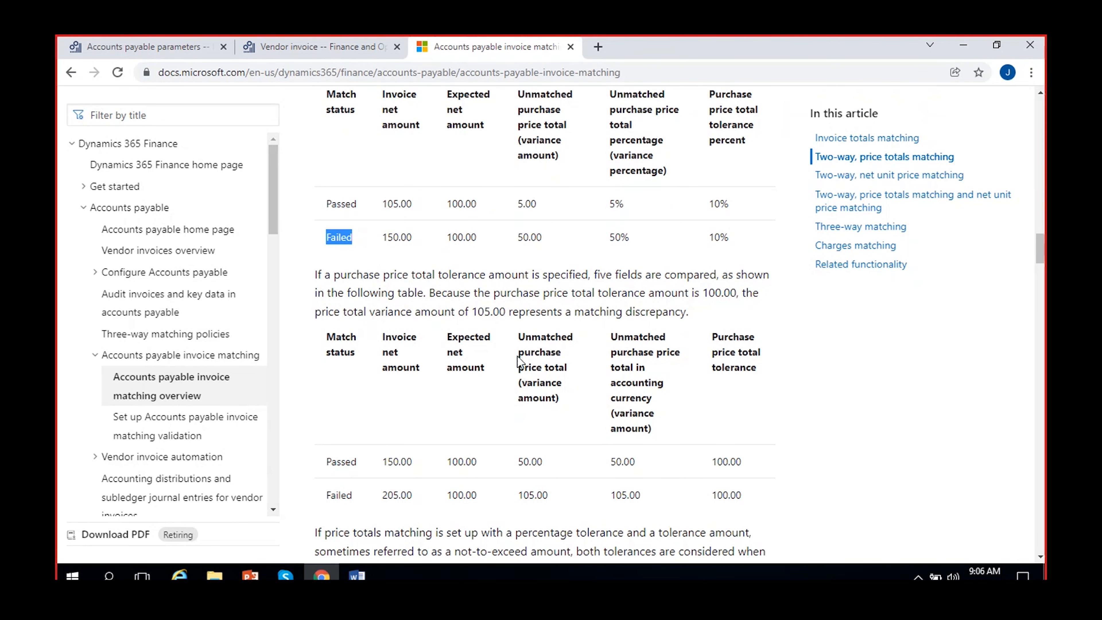
pyautogui.doubleClick(393, 495)
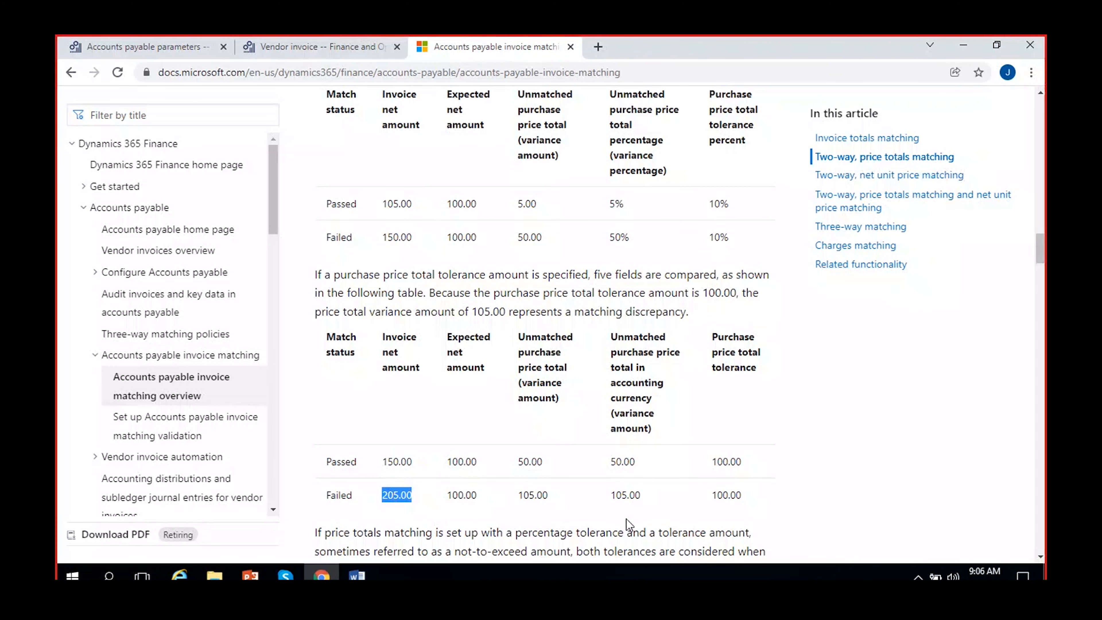
pyautogui.click(366, 294)
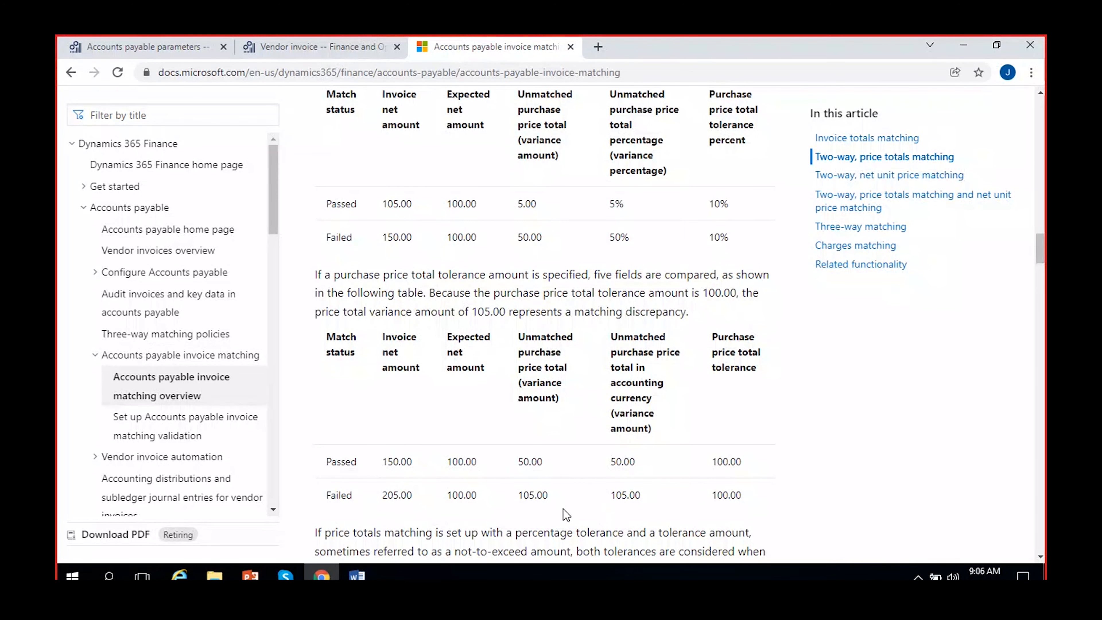
pyautogui.scroll(1, 471, 384)
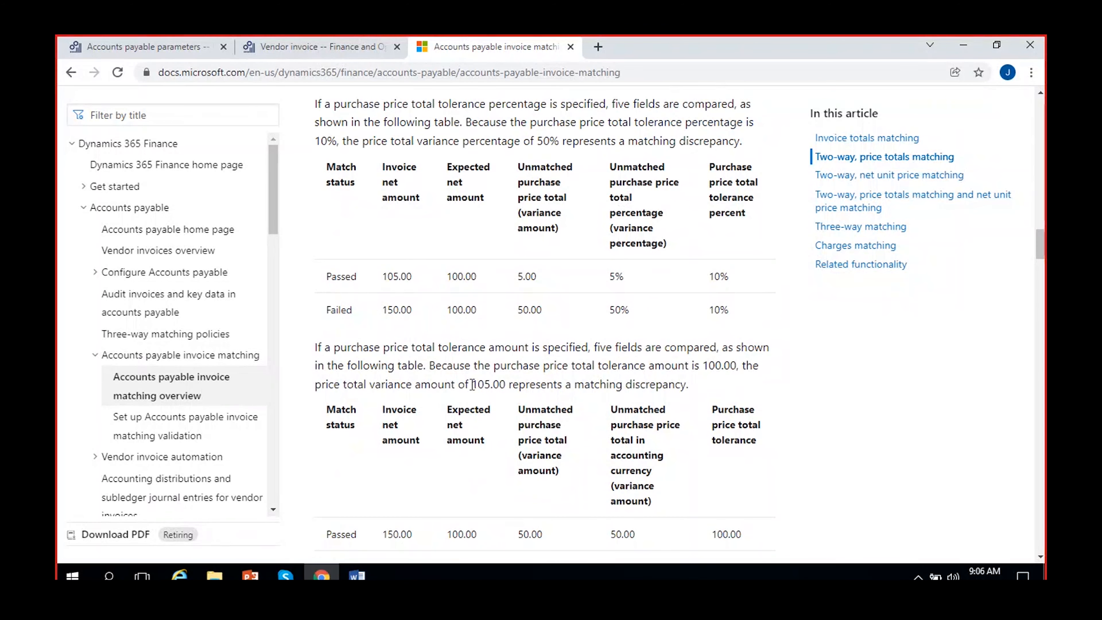
pyautogui.scroll(-1, 472, 384)
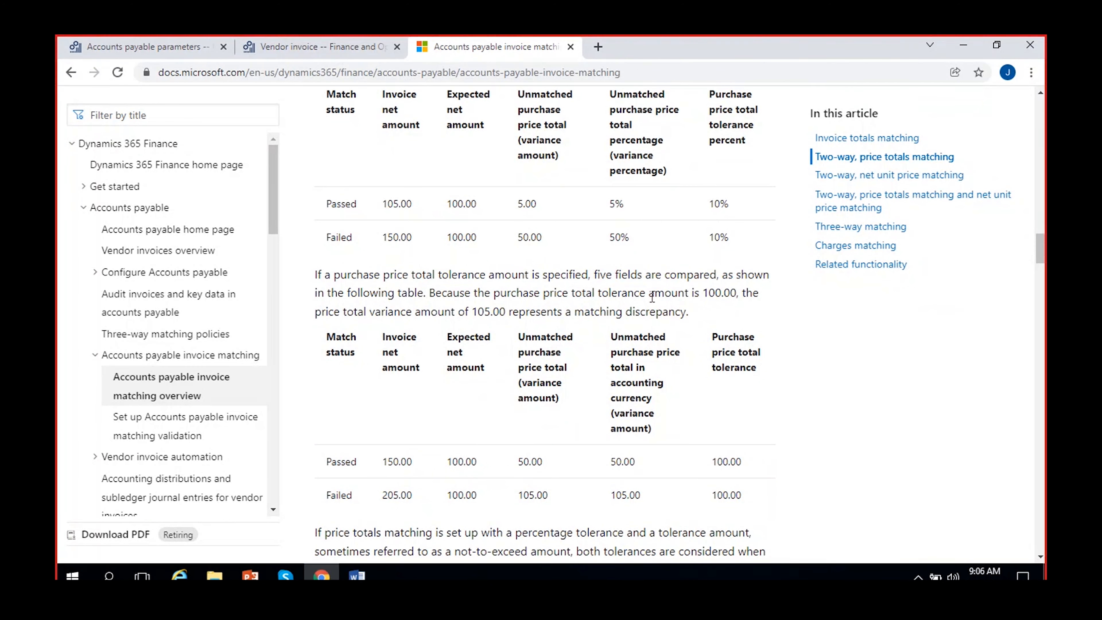
# Step: Review the price totals example that combines a percentage tolerance with a not-to-exceed amount, including the table's match statuses
pyautogui.scroll(-5, 702, 312)
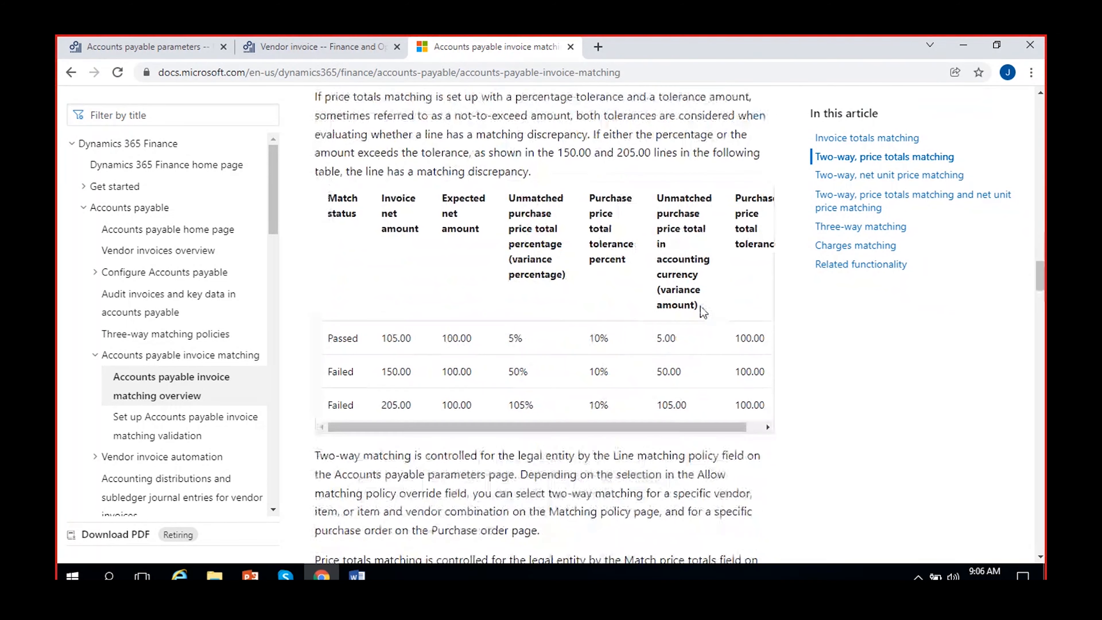
pyautogui.moveTo(572, 426); pyautogui.dragTo(331, 427)
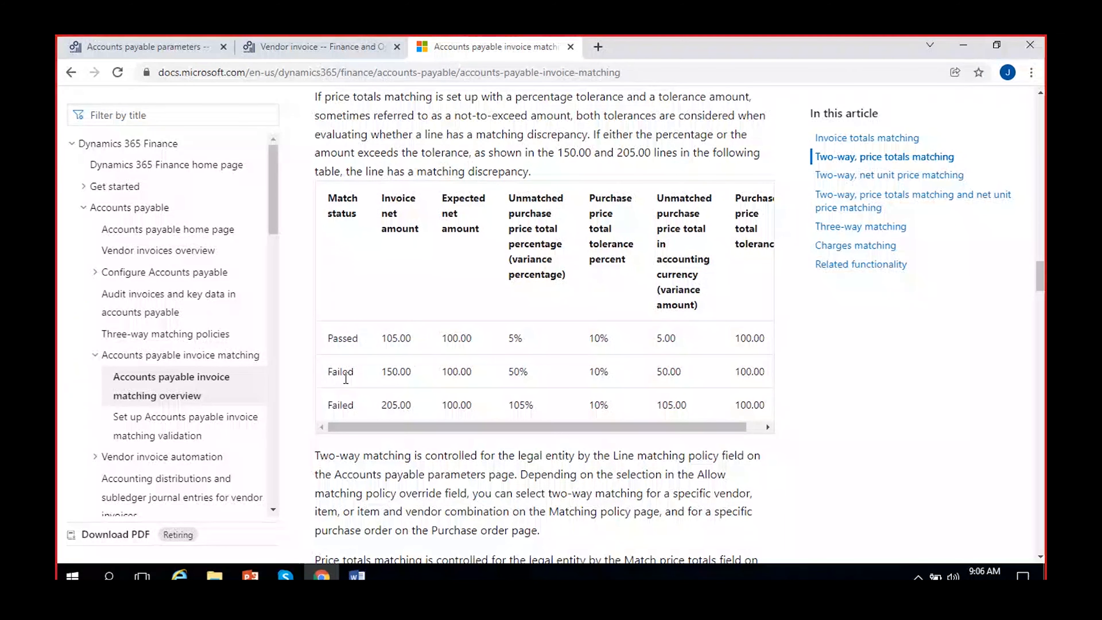
pyautogui.scroll(1, 346, 379)
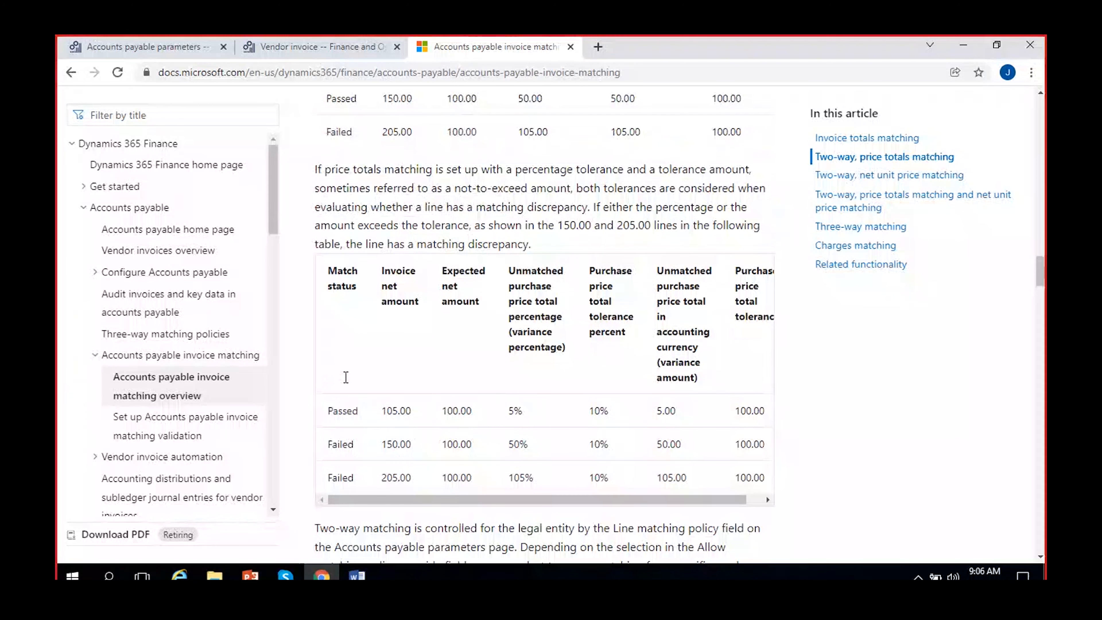
# Step: Go to the Two-way, net unit price matching section and examine its line field table, from Unit price to Net unit price
pyautogui.scroll(-6, 346, 377)
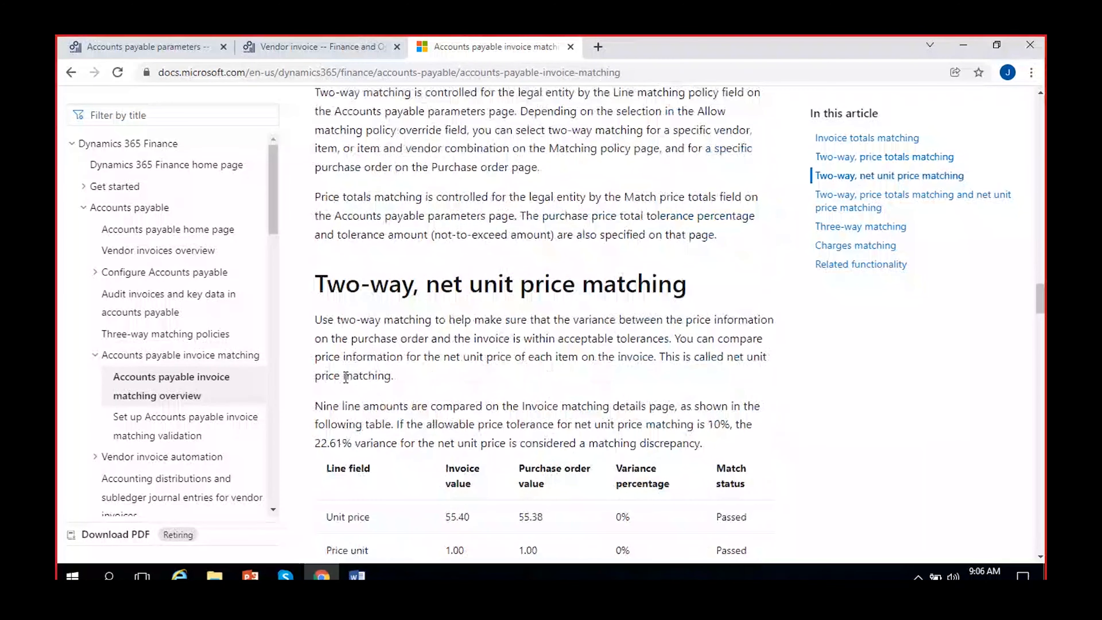
pyautogui.scroll(-6, 345, 377)
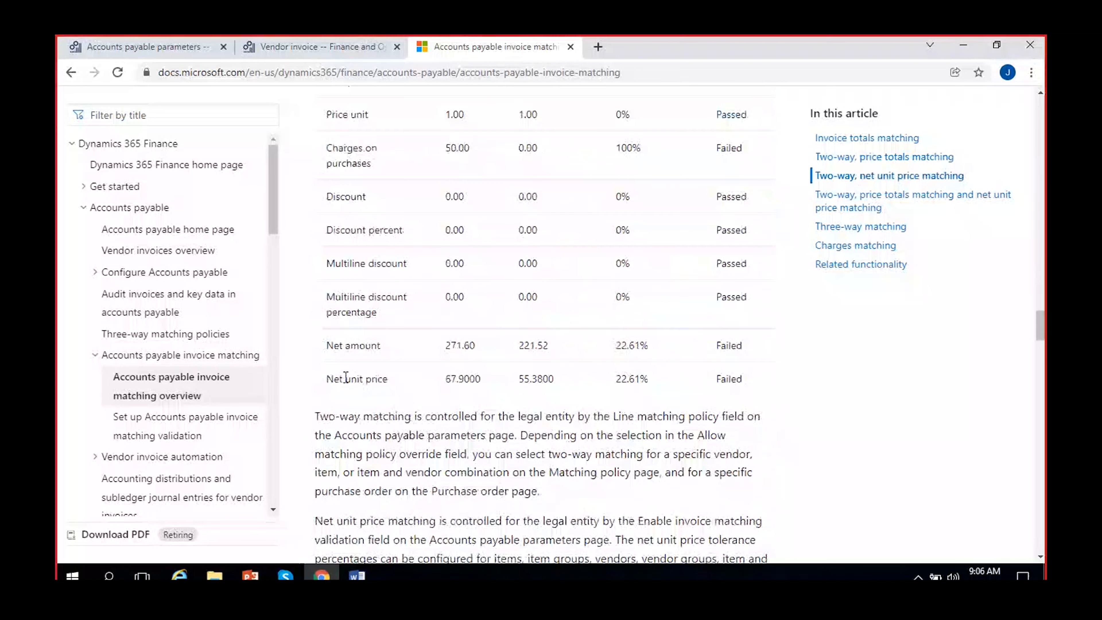
pyautogui.scroll(4, 346, 377)
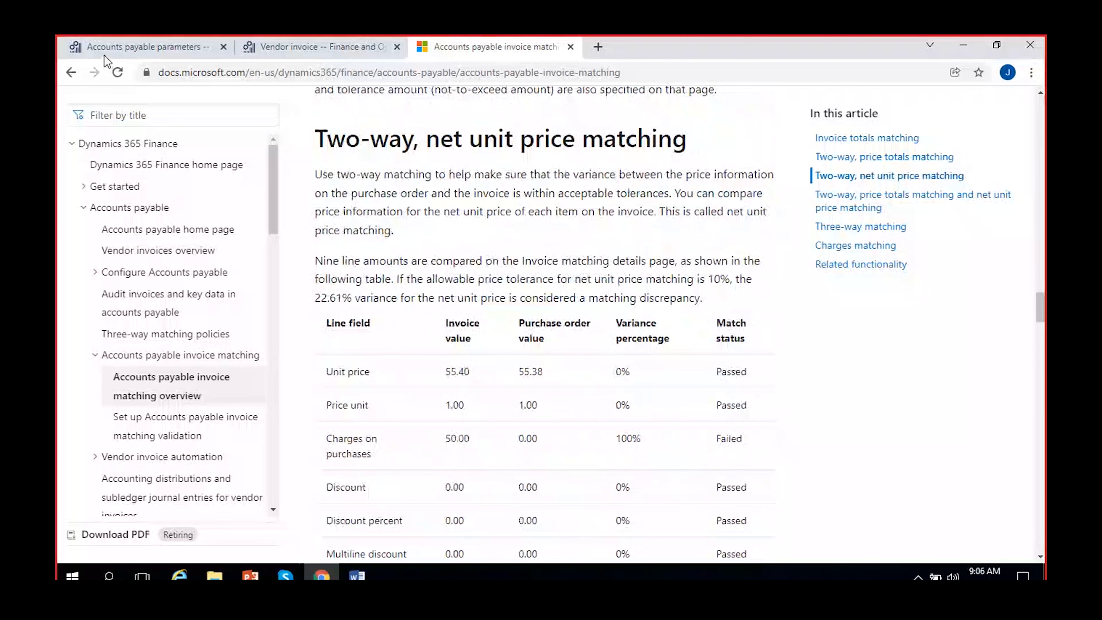
pyautogui.scroll(-2, 445, 429)
pyautogui.scroll(2, 455, 452)
pyautogui.scroll(-3, 438, 468)
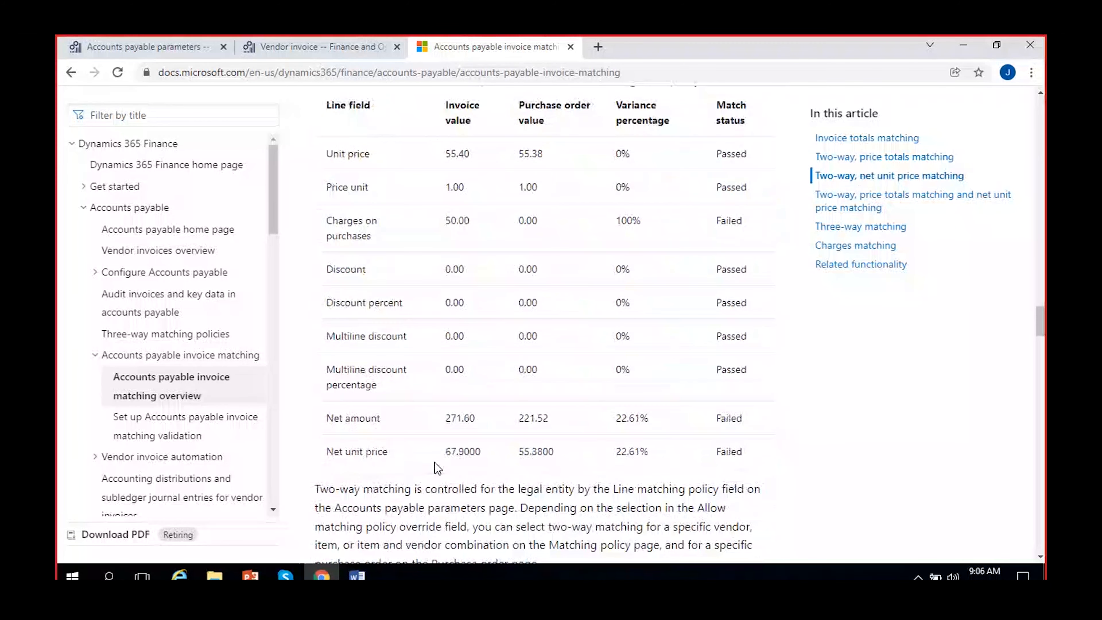
pyautogui.scroll(3, 437, 468)
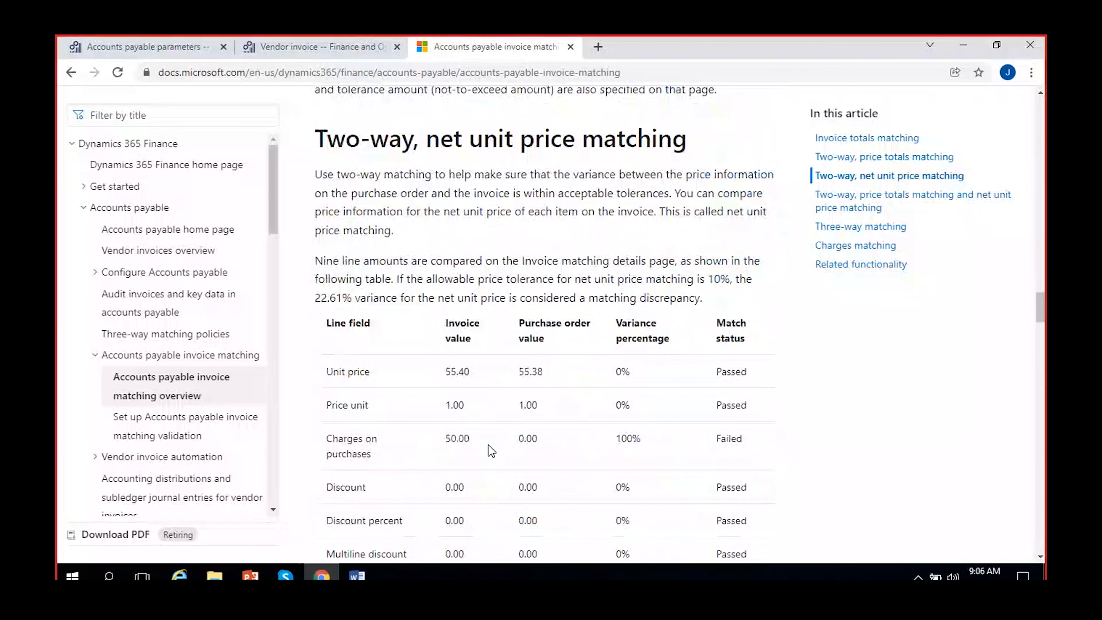
# Step: Skim the article's remaining sections through Related functionality, and return to the Charges matching section
pyautogui.scroll(-20, 488, 449)
pyautogui.scroll(-15, 479, 467)
pyautogui.scroll(3, 477, 467)
pyautogui.scroll(-12, 477, 469)
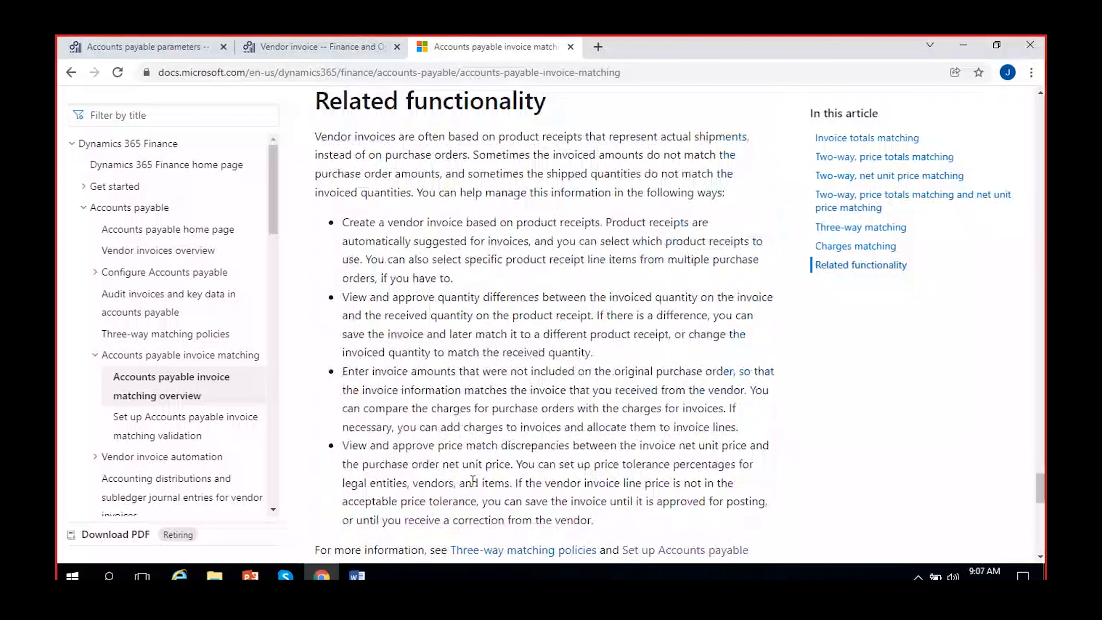
pyautogui.scroll(10, 473, 479)
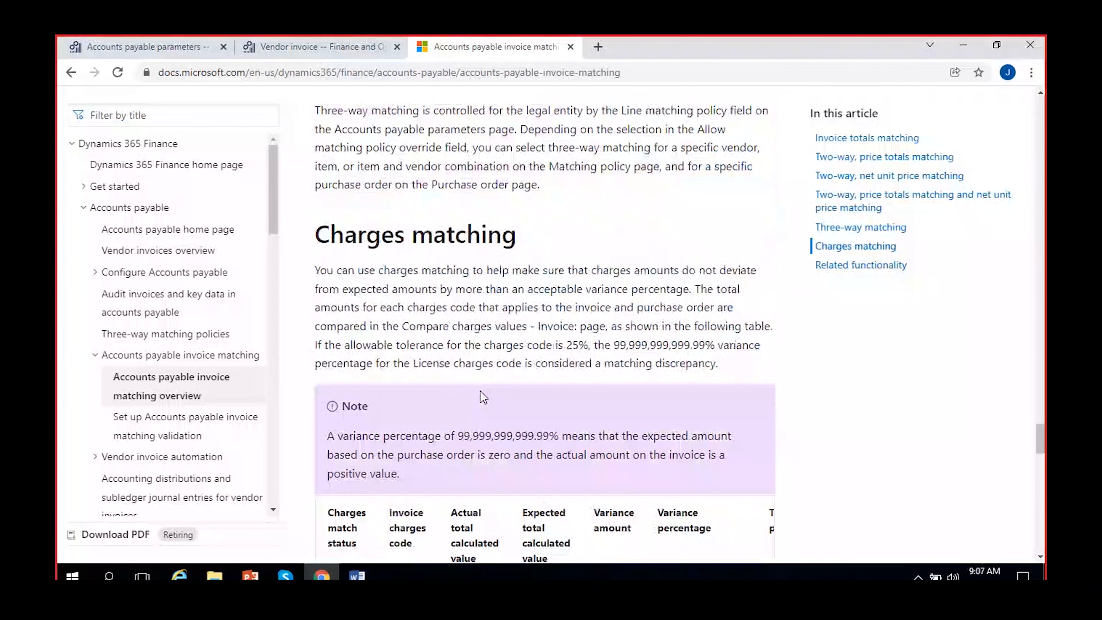
# Step: Select the article's full web address and switch to the other open window
pyautogui.click(402, 72)
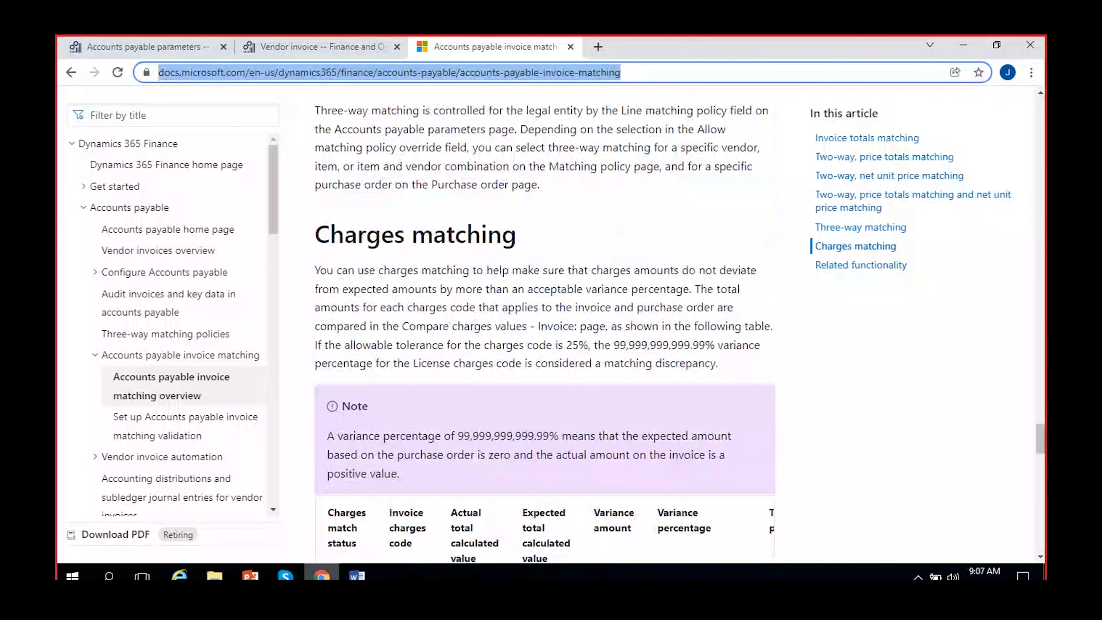
pyautogui.hotkey('alt', 'Tab')
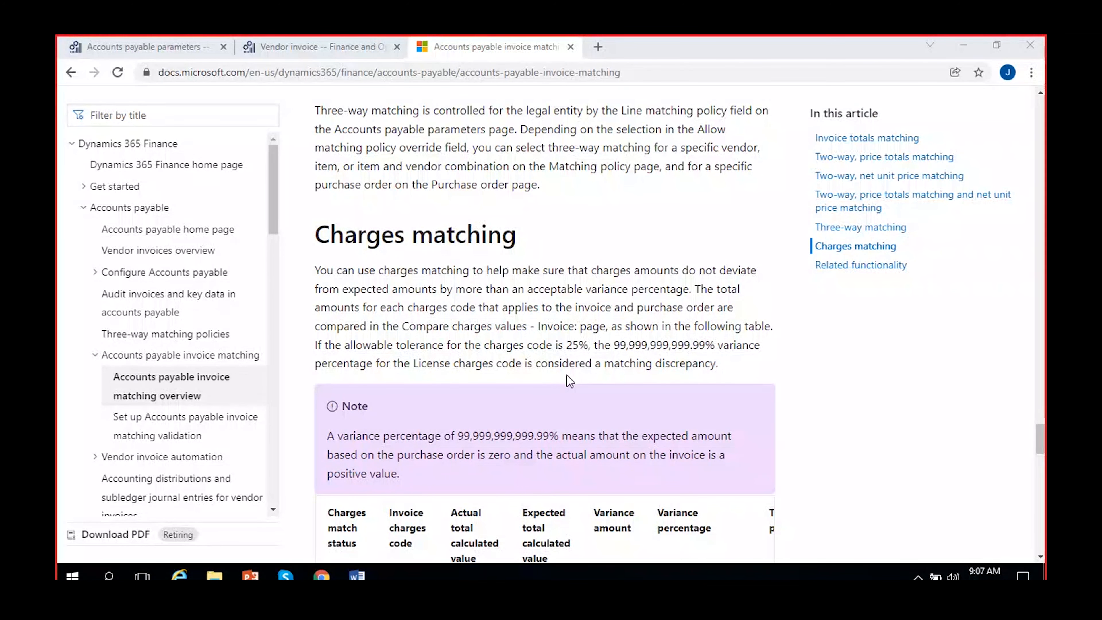
# Step: Return to the beginning of the Accounts payable invoice matching overview article and review its introduction to matching discrepancies
pyautogui.scroll(10, 566, 375)
pyautogui.scroll(15, 566, 375)
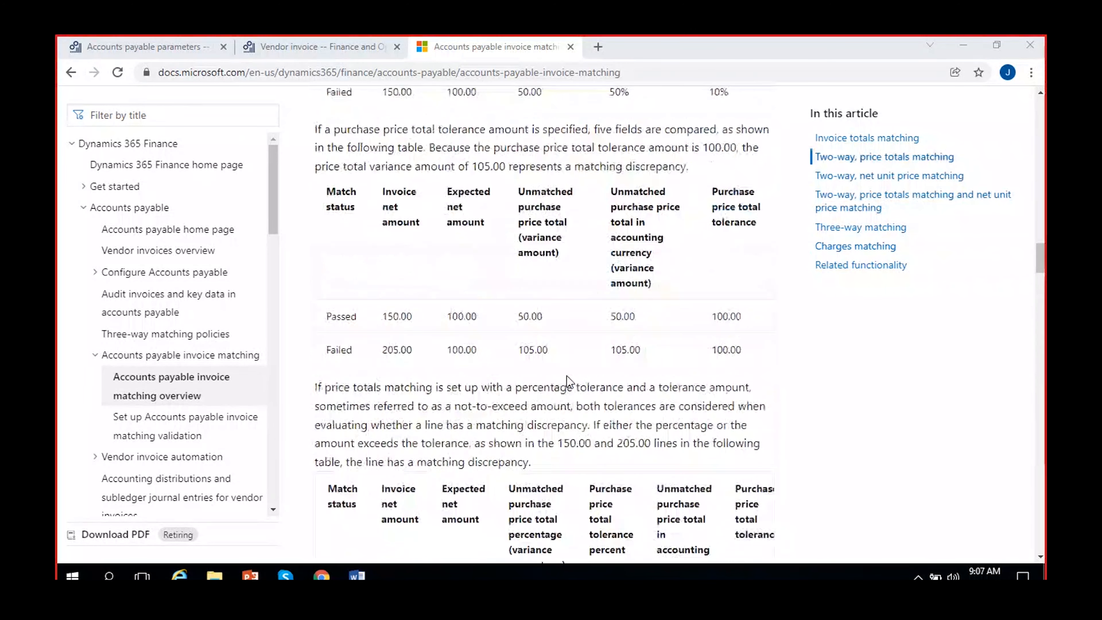
pyautogui.scroll(10, 567, 376)
pyautogui.scroll(10, 568, 381)
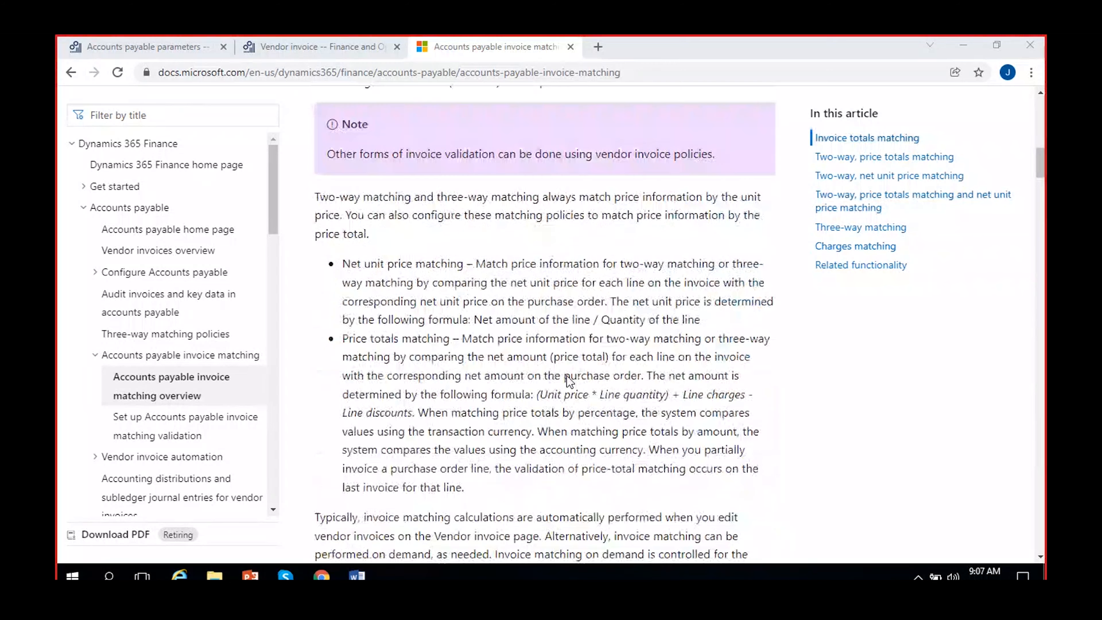
pyautogui.scroll(15, 568, 381)
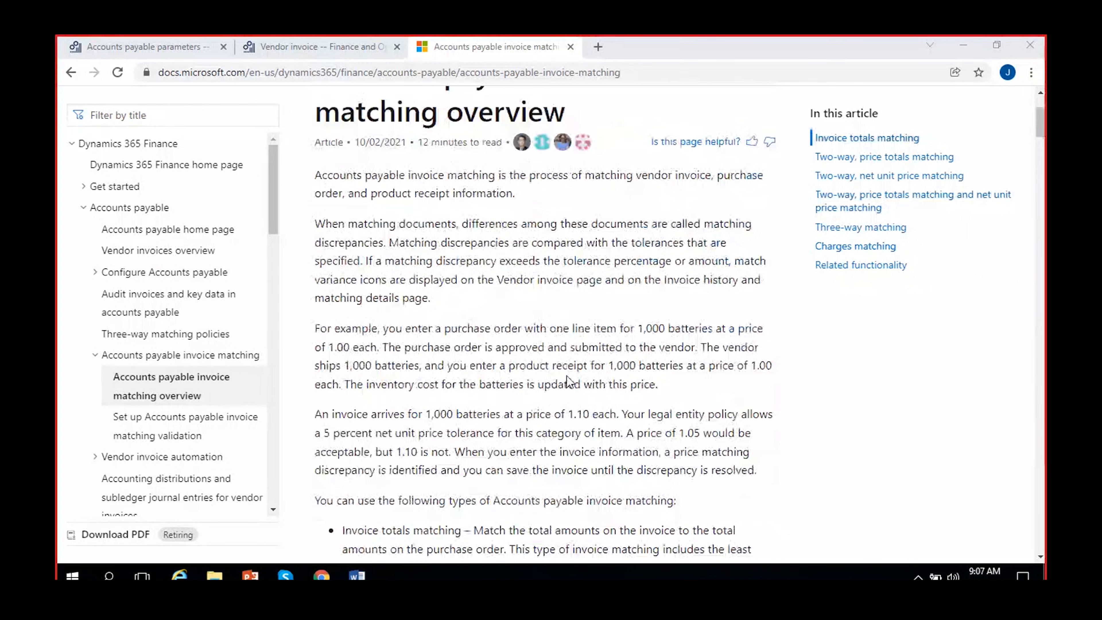
pyautogui.scroll(3, 568, 381)
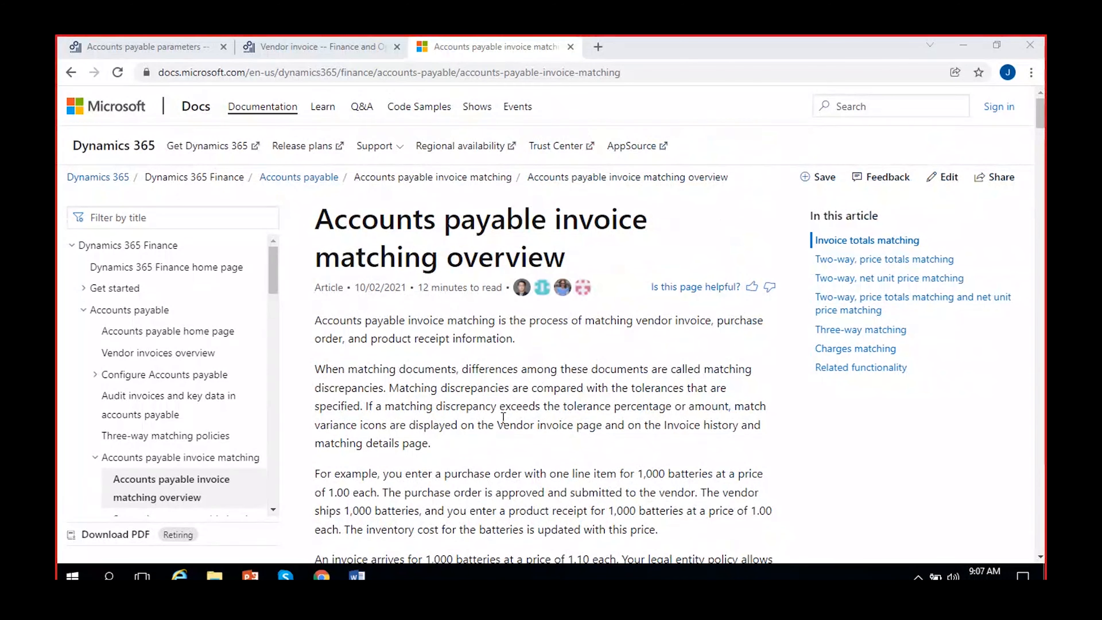
pyautogui.scroll(-10, 521, 393)
pyautogui.scroll(6, 522, 393)
pyautogui.scroll(5, 522, 393)
pyautogui.scroll(-2, 469, 409)
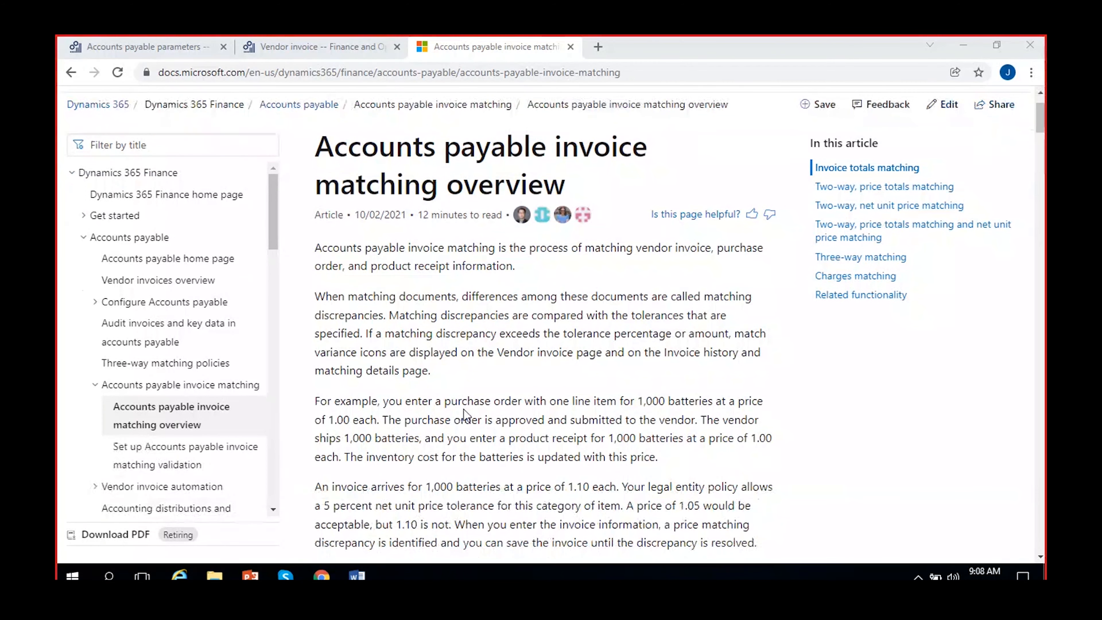
pyautogui.scroll(2, 479, 413)
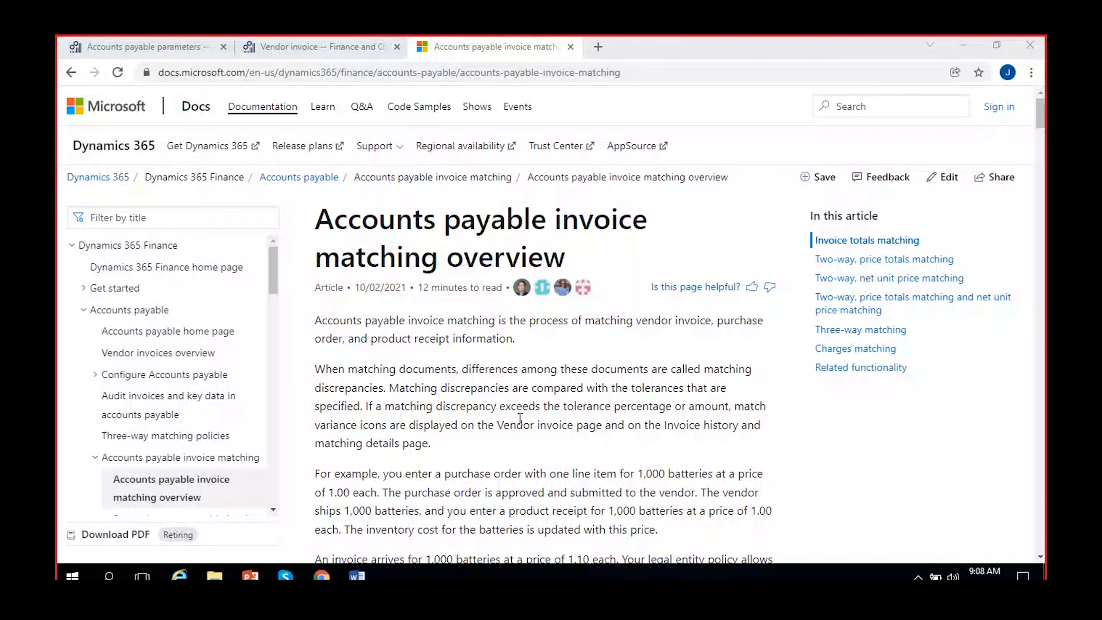
# Step: Read the 1,000 batteries example and the list of invoice matching types, from invoice totals matching to charges matching
pyautogui.scroll(-6, 538, 401)
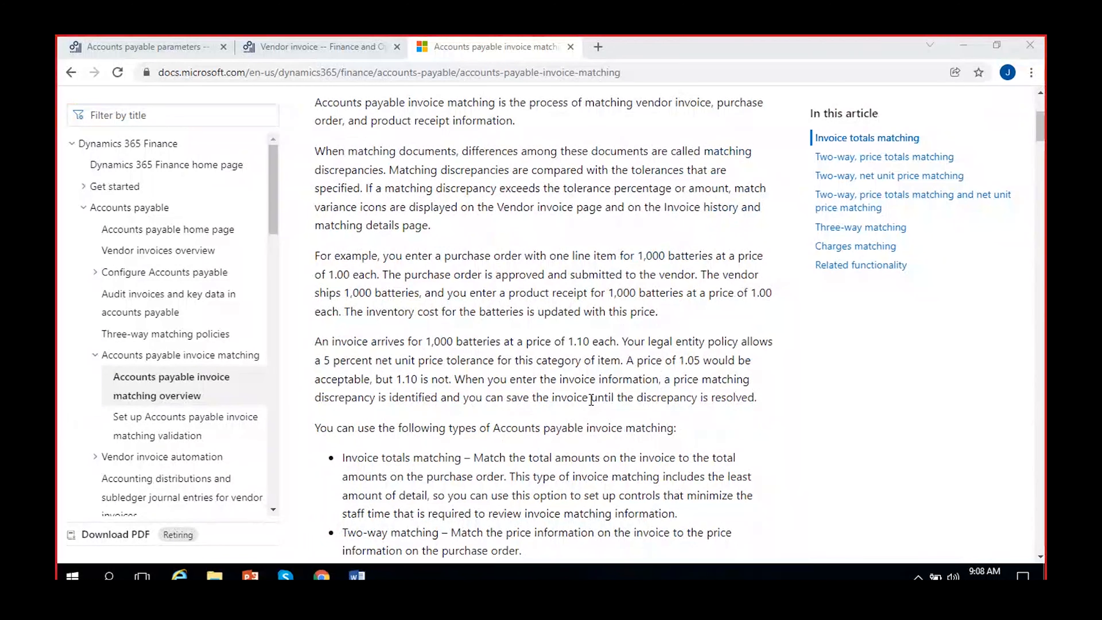
pyautogui.scroll(-4, 590, 400)
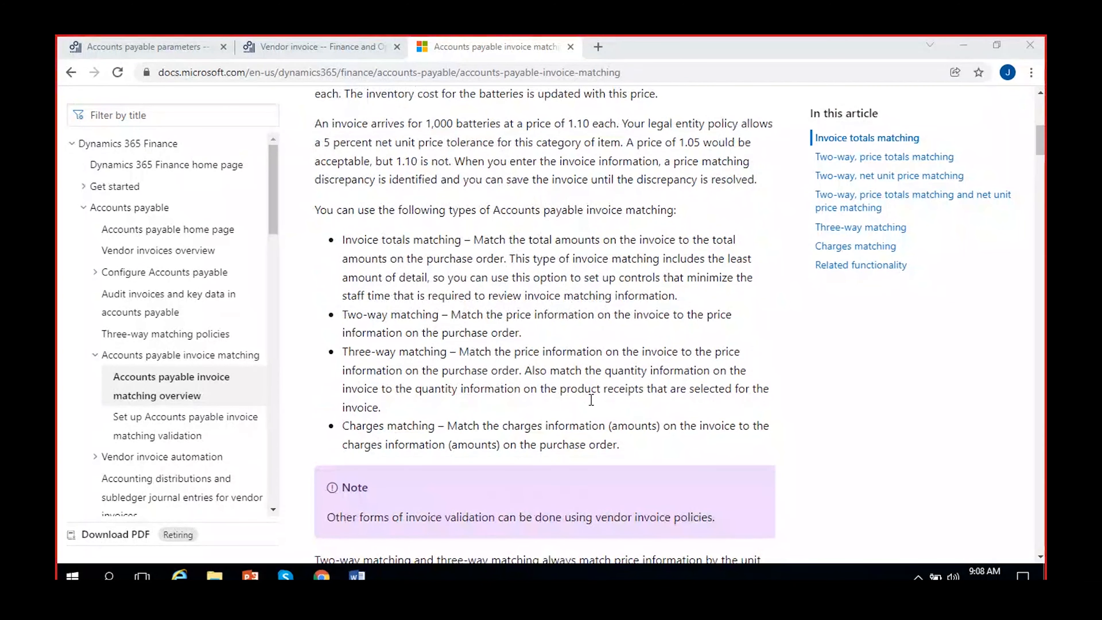
pyautogui.scroll(1, 591, 400)
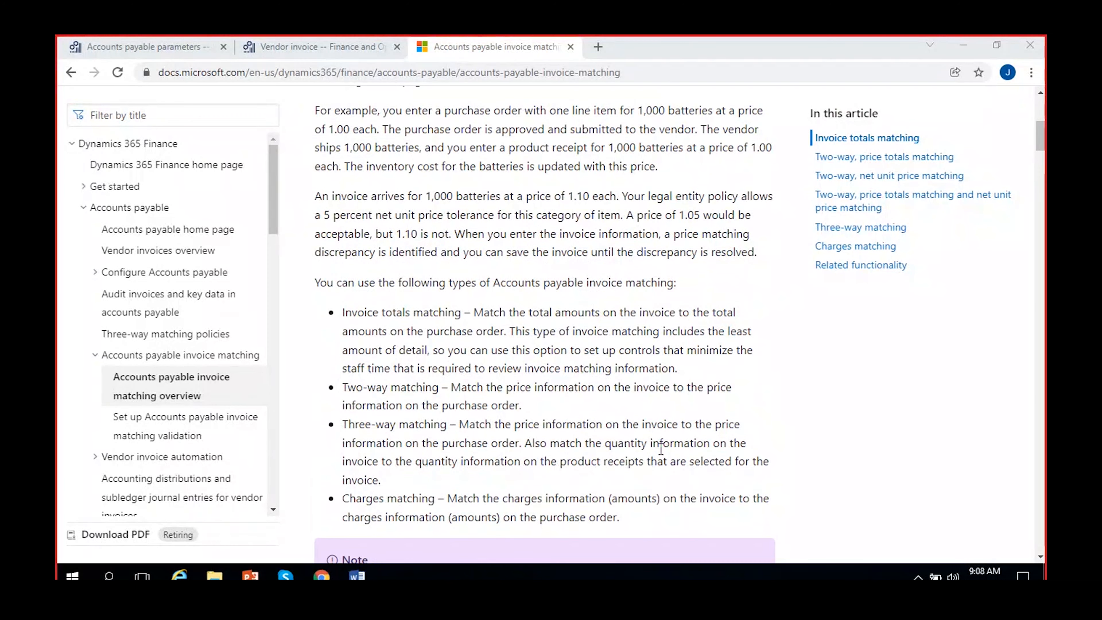
pyautogui.scroll(3, 660, 450)
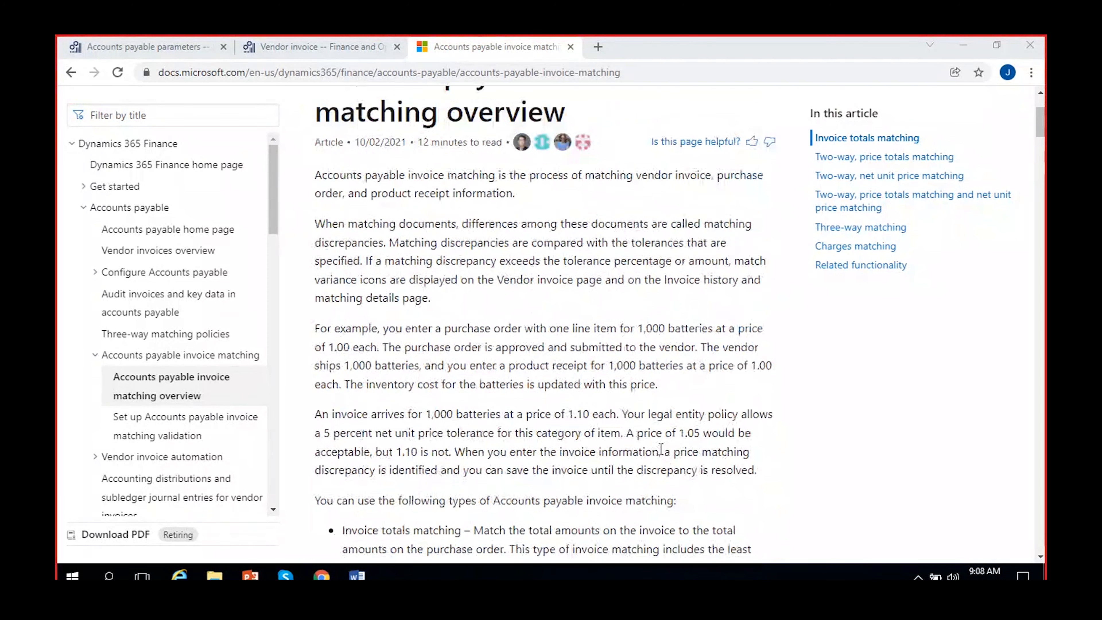